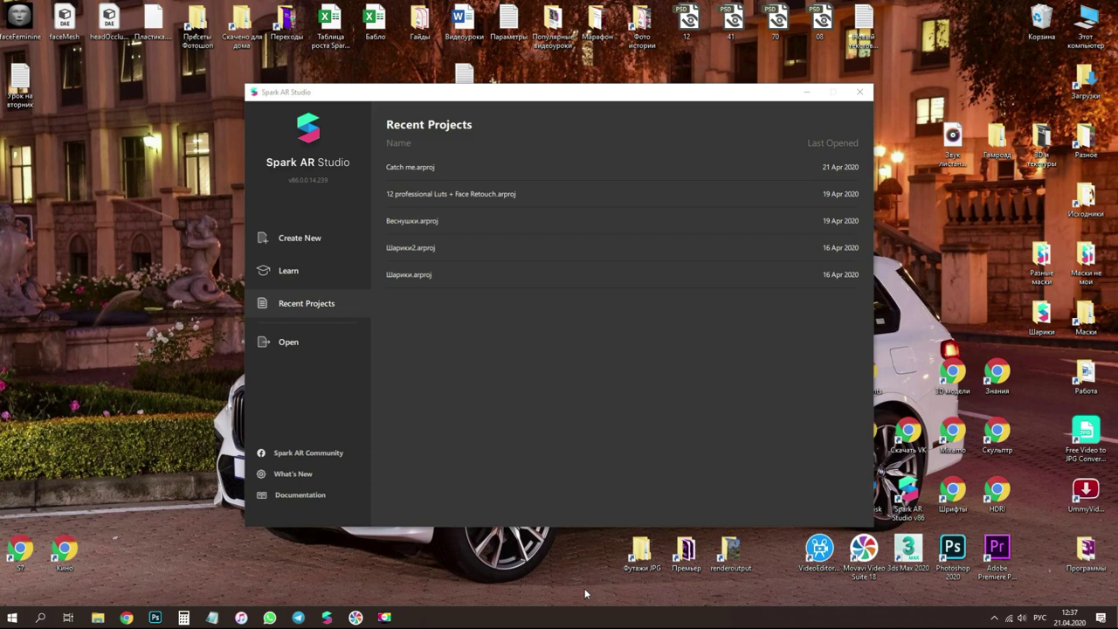
- Switch to Photoshop and create a new 650 x 325 pixel RGB document at 72 pixels per inch with a white background
{"action": "left_click", "coordinate": [156, 617]}
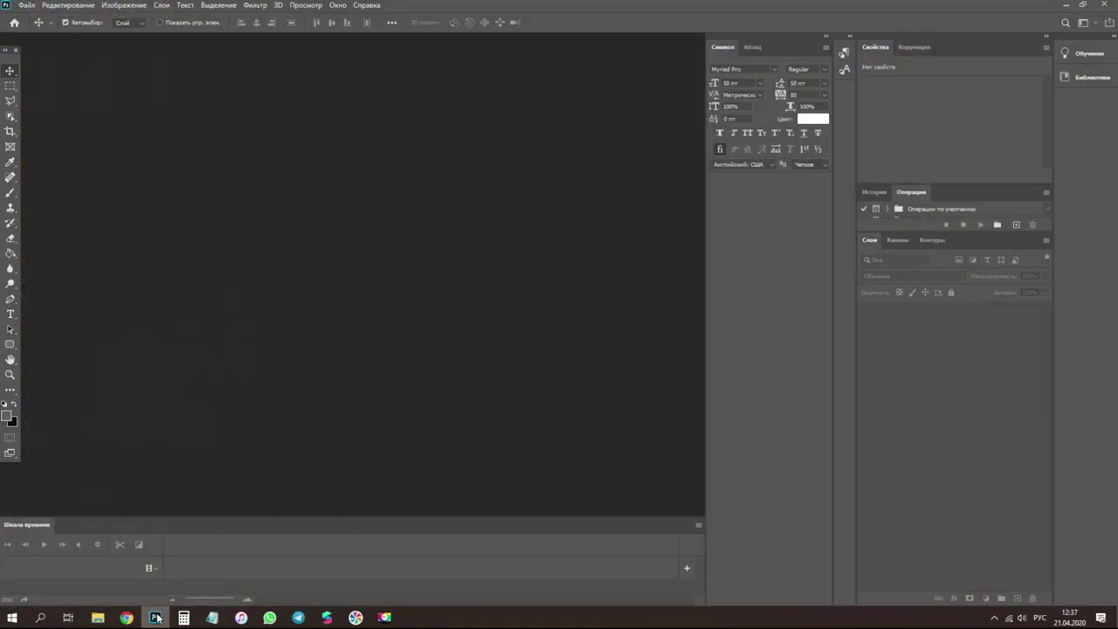
{"action": "left_click", "coordinate": [24, 9]}
{"action": "left_click", "coordinate": [40, 18]}
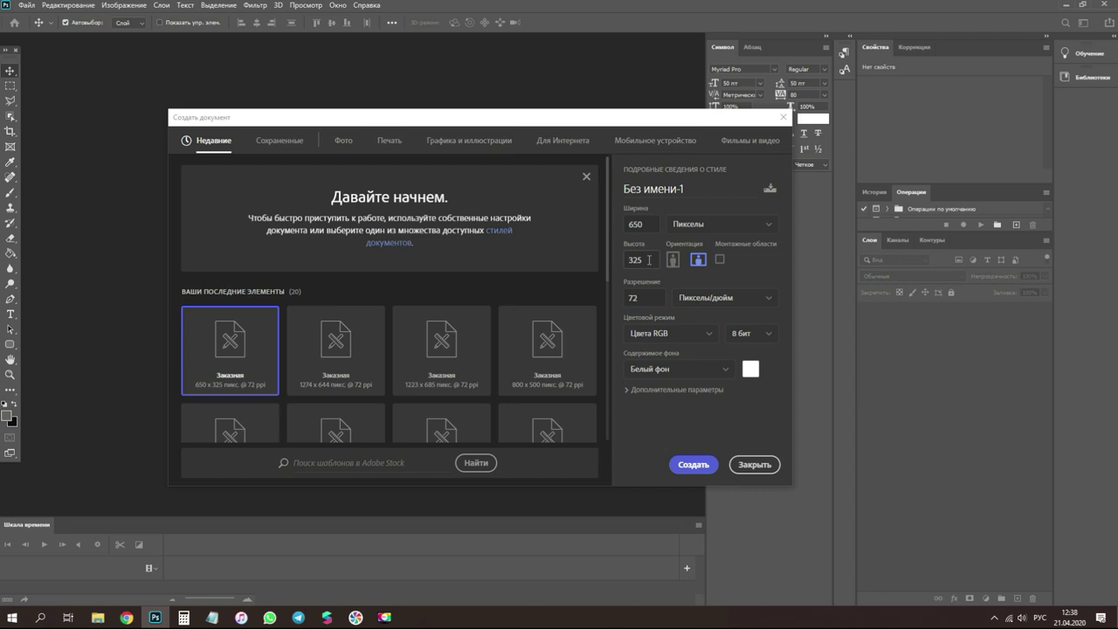
{"action": "double_click", "coordinate": [633, 225]}
{"action": "left_click", "coordinate": [692, 466]}
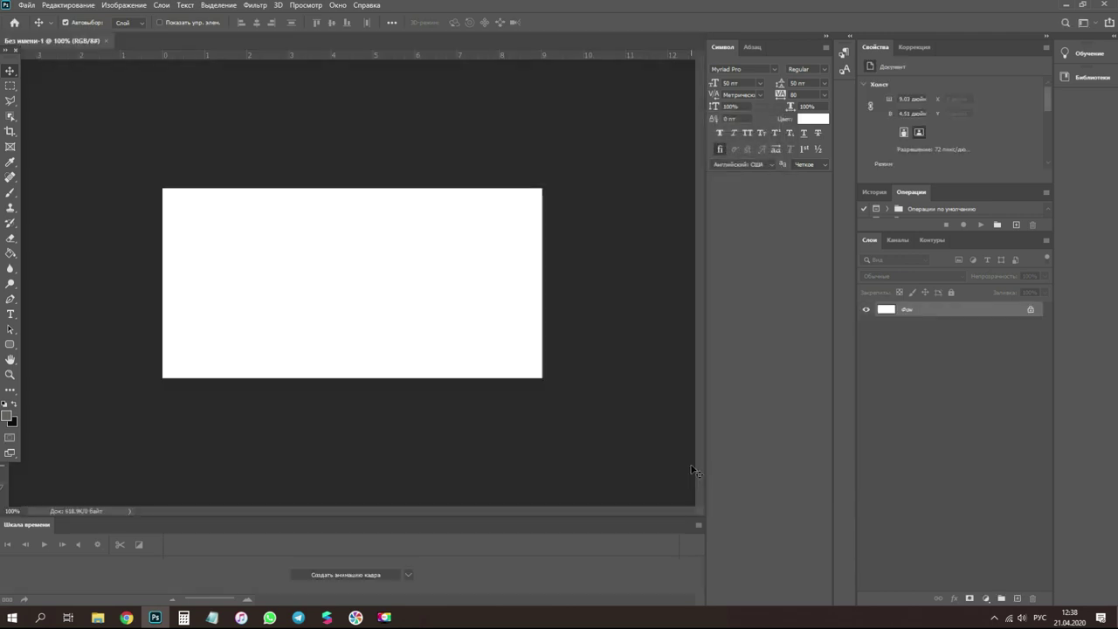
- Draw a rounded rectangle of about 622 x 289 px with a 10 px corner radius, leaving a narrow margin around it on the canvas
{"action": "left_click", "coordinate": [10, 346]}
{"action": "left_click_drag", "start_coordinate": [166, 191], "coordinate": [539, 373]}
{"action": "key", "text": "ctrl+z"}
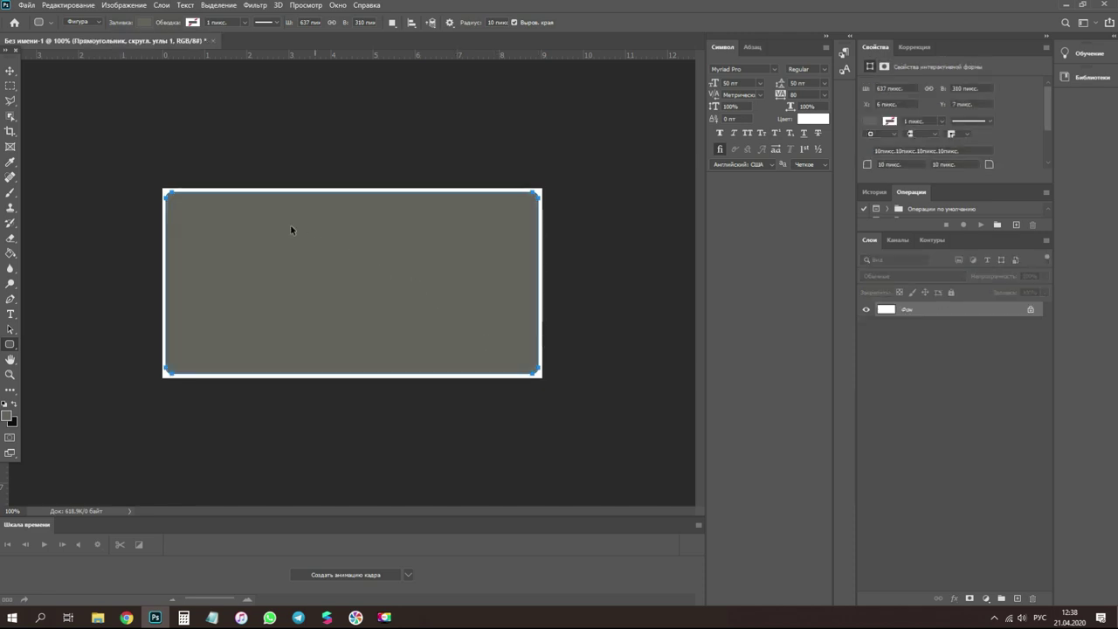
{"action": "left_click_drag", "start_coordinate": [174, 199], "coordinate": [533, 366]}
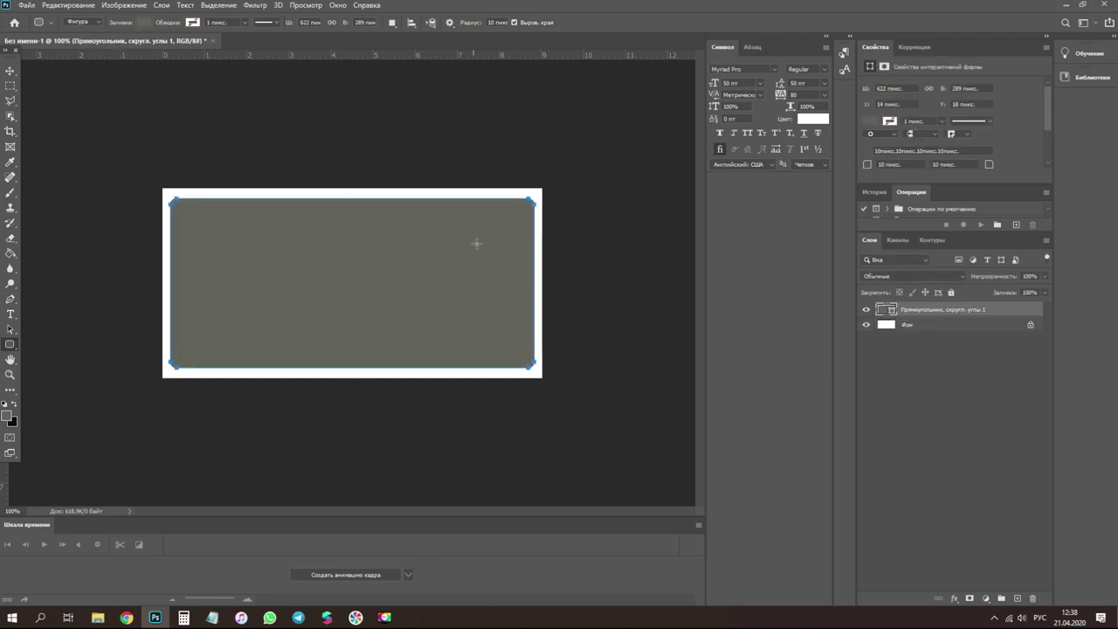
- Hide the background layer and change the rounded rectangle's fill colour to white (ffffff)
{"action": "left_click", "coordinate": [11, 86]}
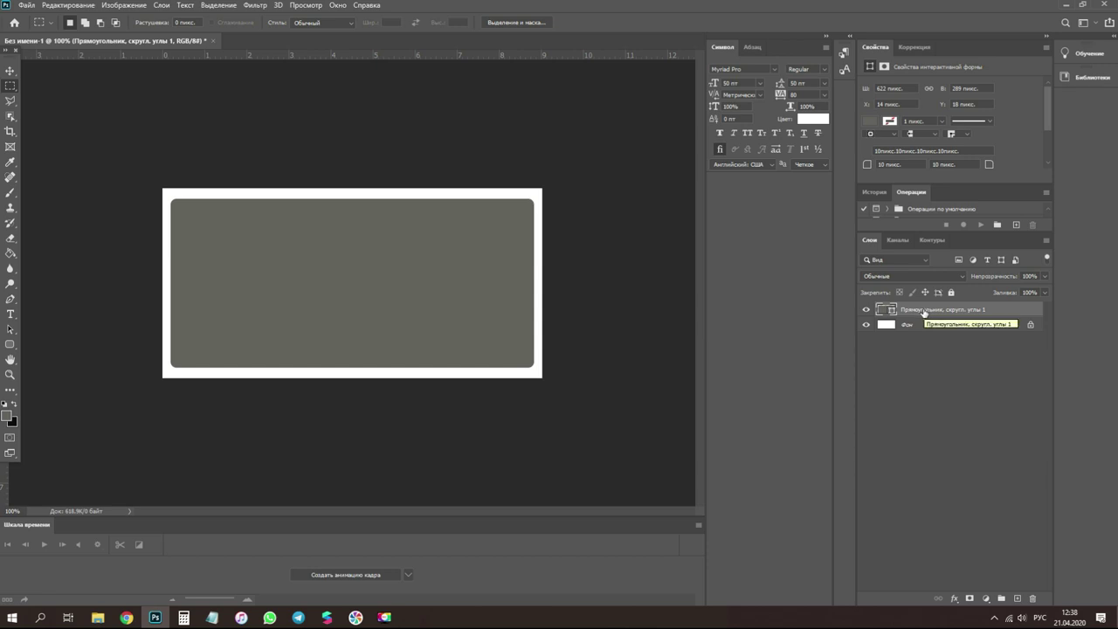
{"action": "left_click", "coordinate": [866, 325]}
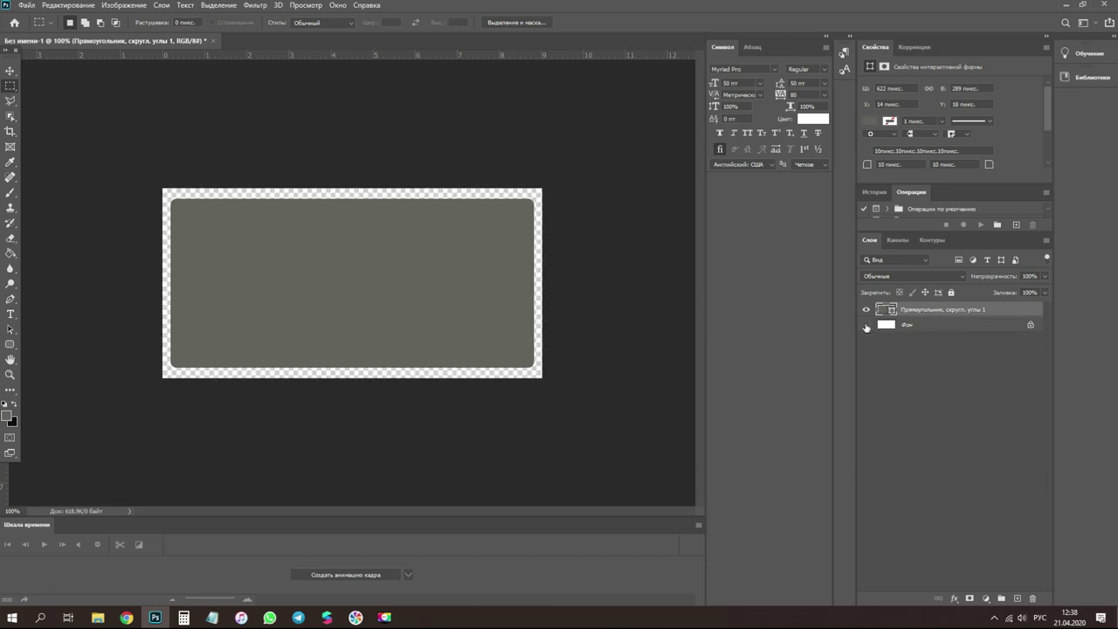
{"action": "right_click", "coordinate": [941, 311]}
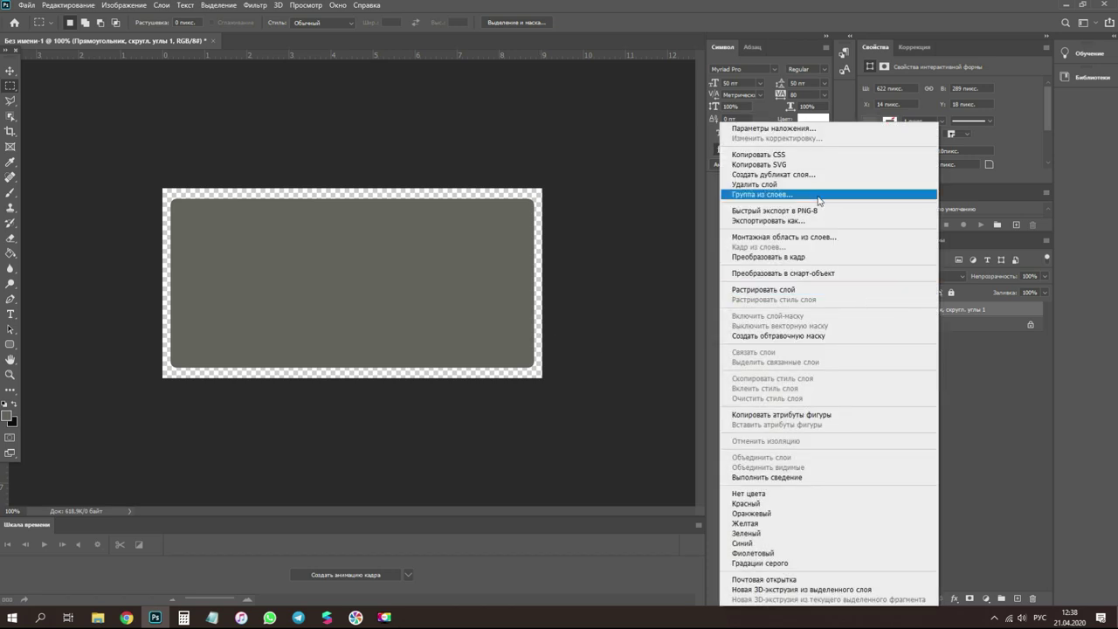
{"action": "left_click", "coordinate": [975, 311]}
{"action": "double_click", "coordinate": [890, 310]}
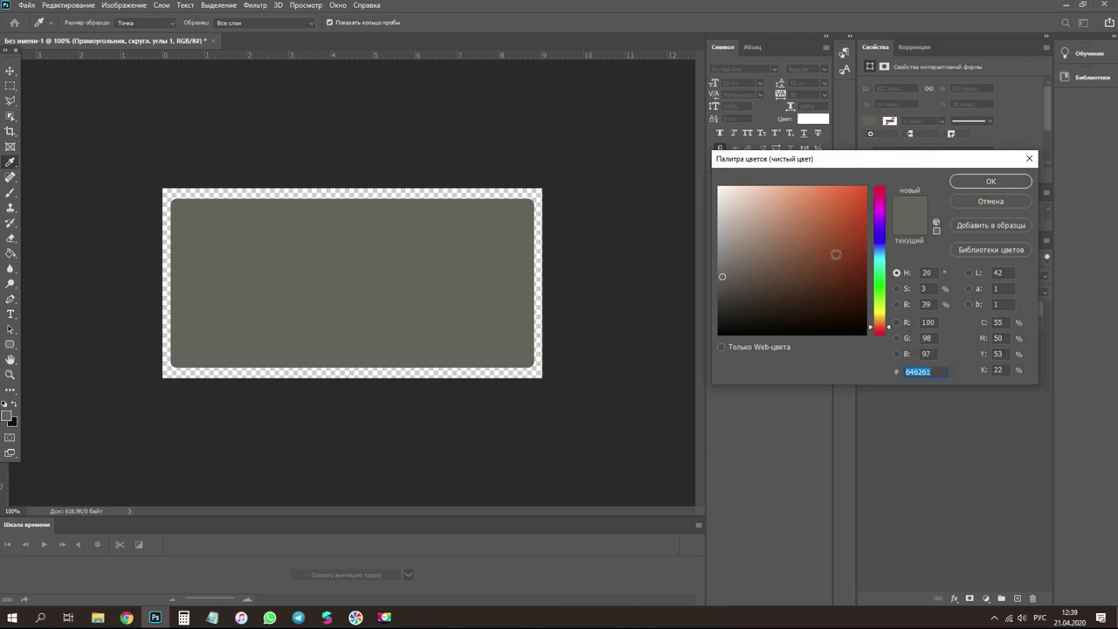
{"action": "left_click_drag", "start_coordinate": [849, 227], "coordinate": [597, 154]}
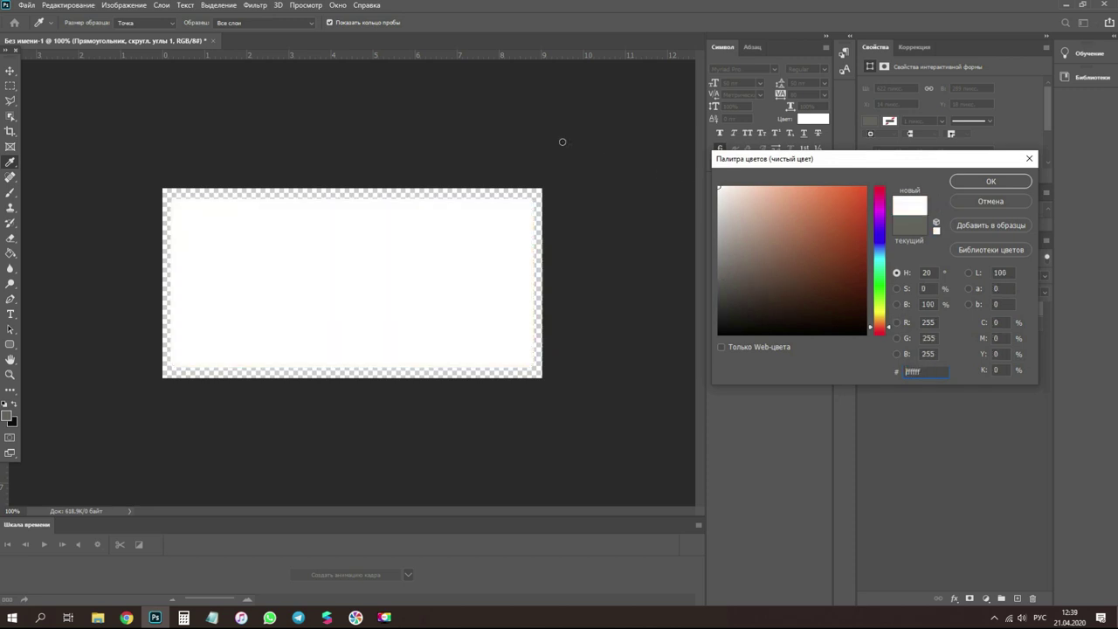
{"action": "left_click", "coordinate": [990, 182]}
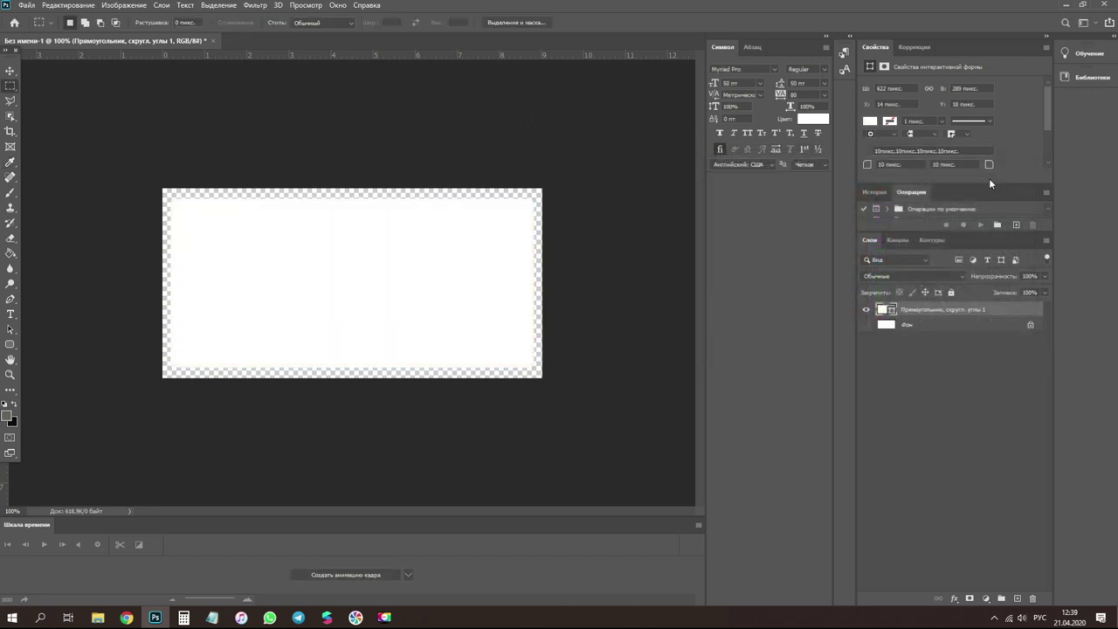
- Add a 3 px black outside stroke to the rounded rectangle through its layer style
{"action": "right_click", "coordinate": [950, 312]}
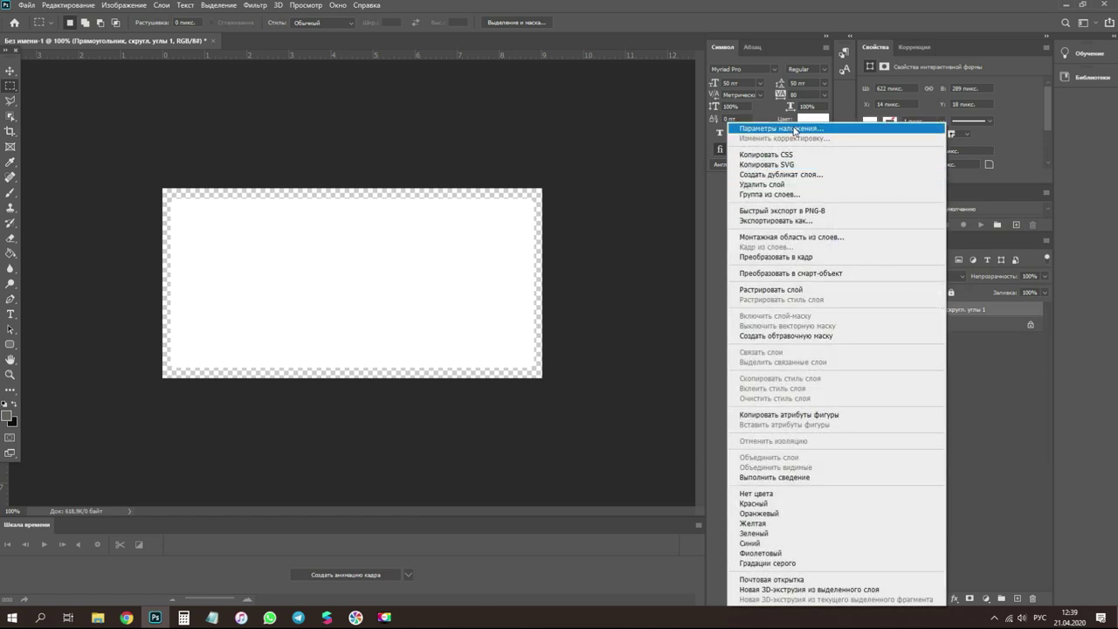
{"action": "left_click", "coordinate": [795, 131]}
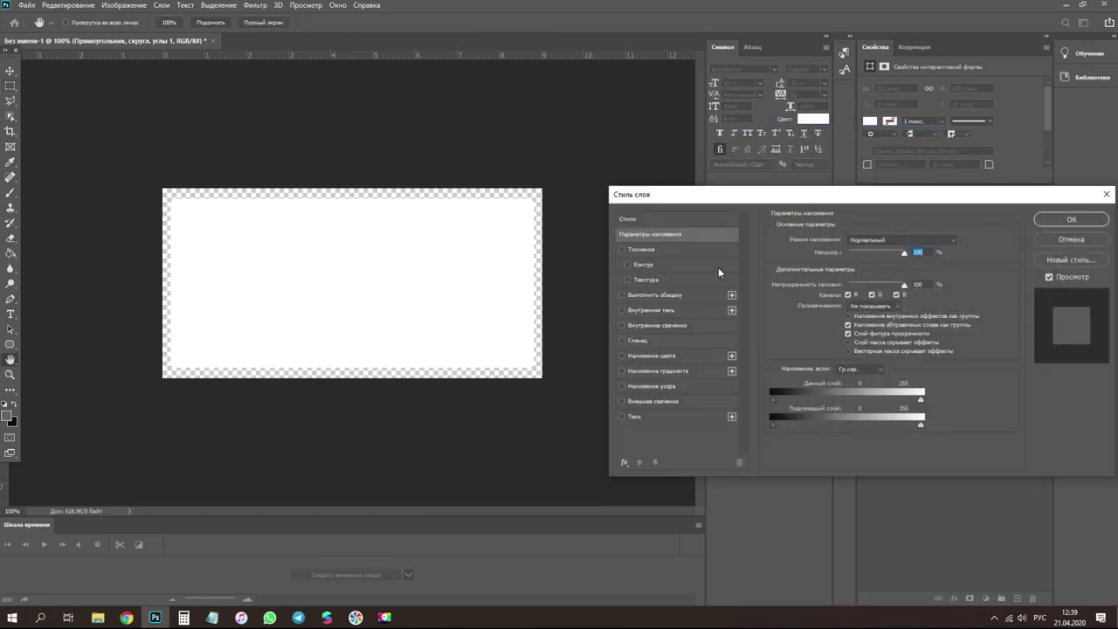
{"action": "left_click", "coordinate": [623, 296]}
{"action": "left_click", "coordinate": [641, 294]}
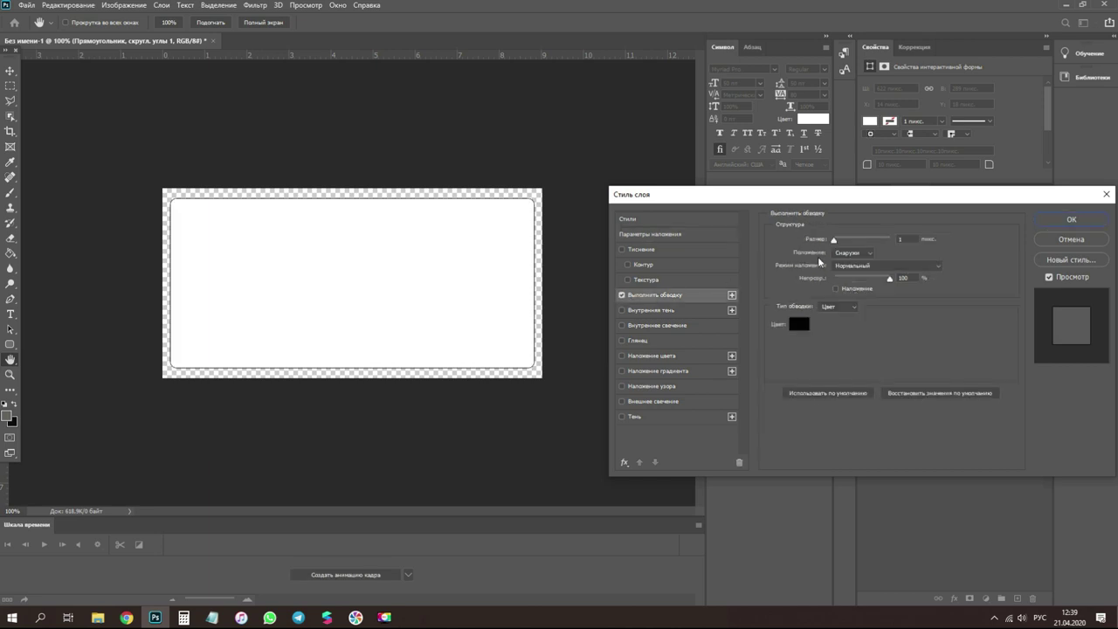
{"action": "left_click_drag", "start_coordinate": [911, 239], "coordinate": [848, 239]}
{"action": "type", "text": "3"}
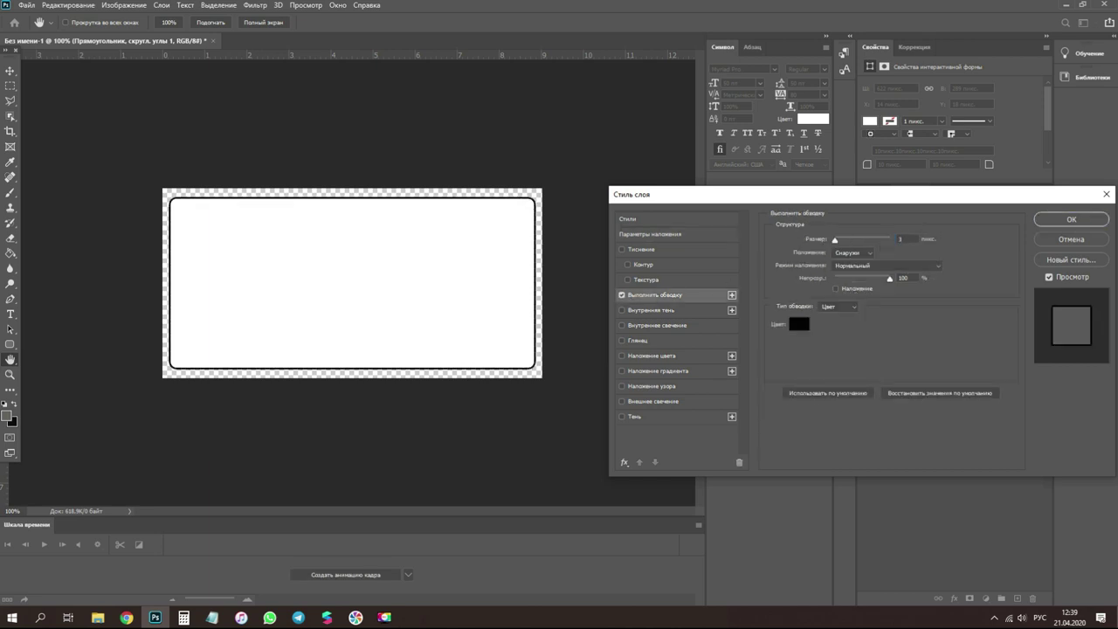
- Add a drop shadow with Normal blending, 100% opacity and a 119° angle, increase its distance, and apply the layer style
{"action": "left_click", "coordinate": [633, 418]}
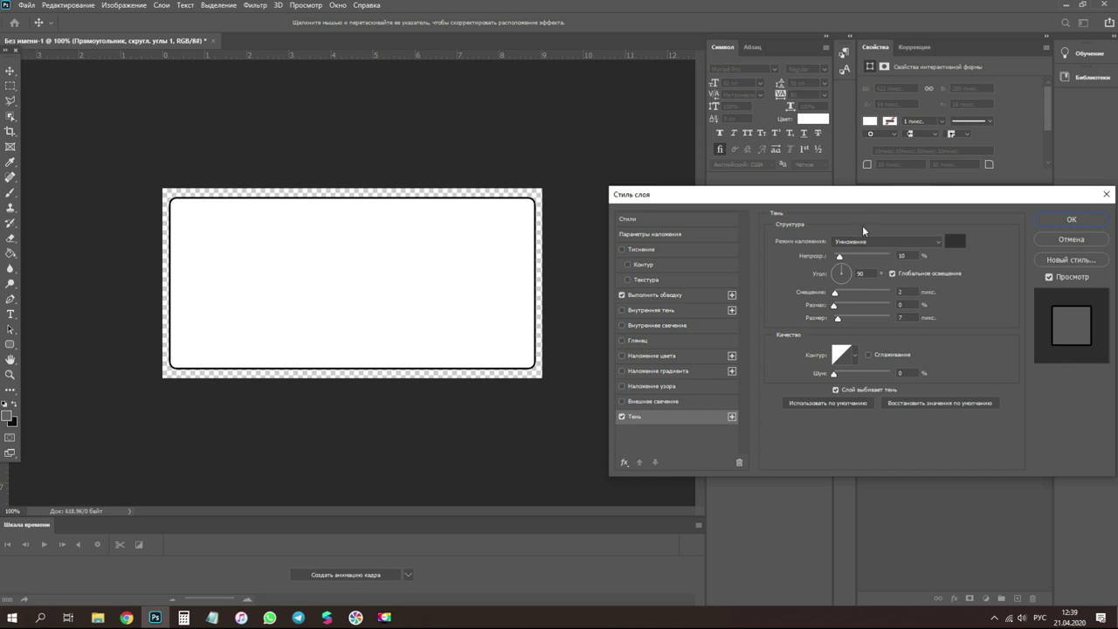
{"action": "left_click_drag", "start_coordinate": [844, 262], "coordinate": [936, 254]}
{"action": "left_click", "coordinate": [900, 242]}
{"action": "left_click", "coordinate": [874, 241]}
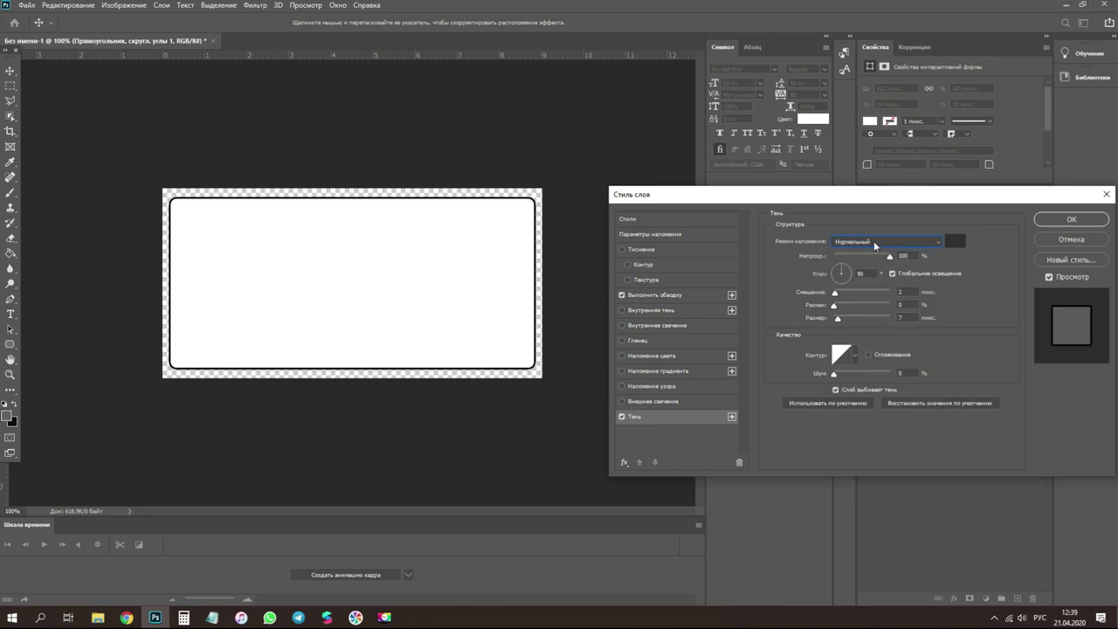
{"action": "left_click_drag", "start_coordinate": [836, 292], "coordinate": [838, 295]}
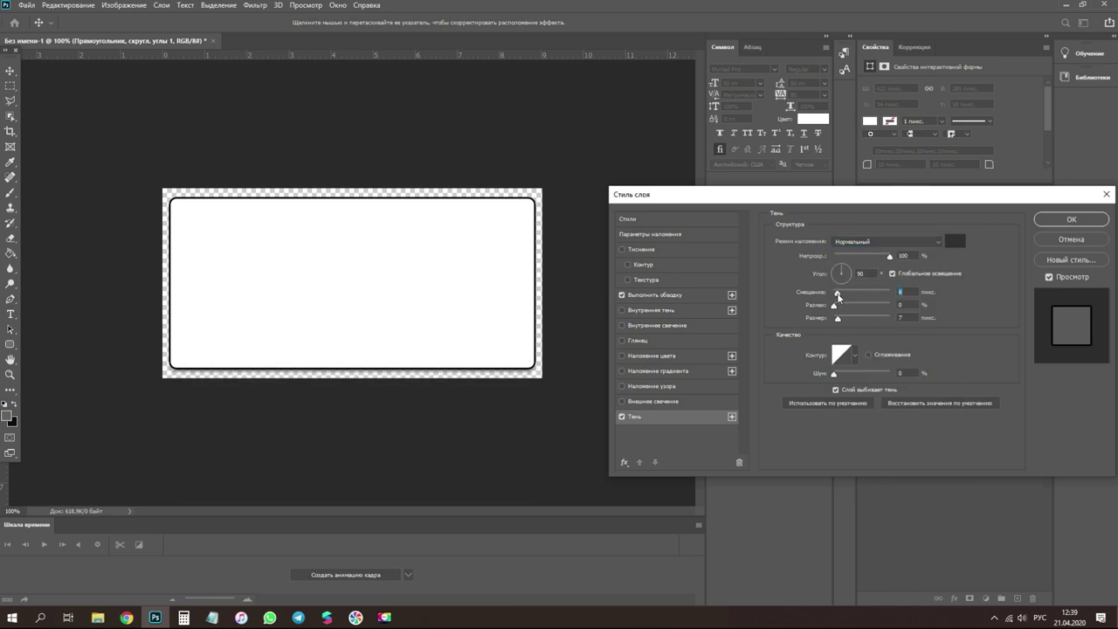
{"action": "left_click", "coordinate": [839, 269]}
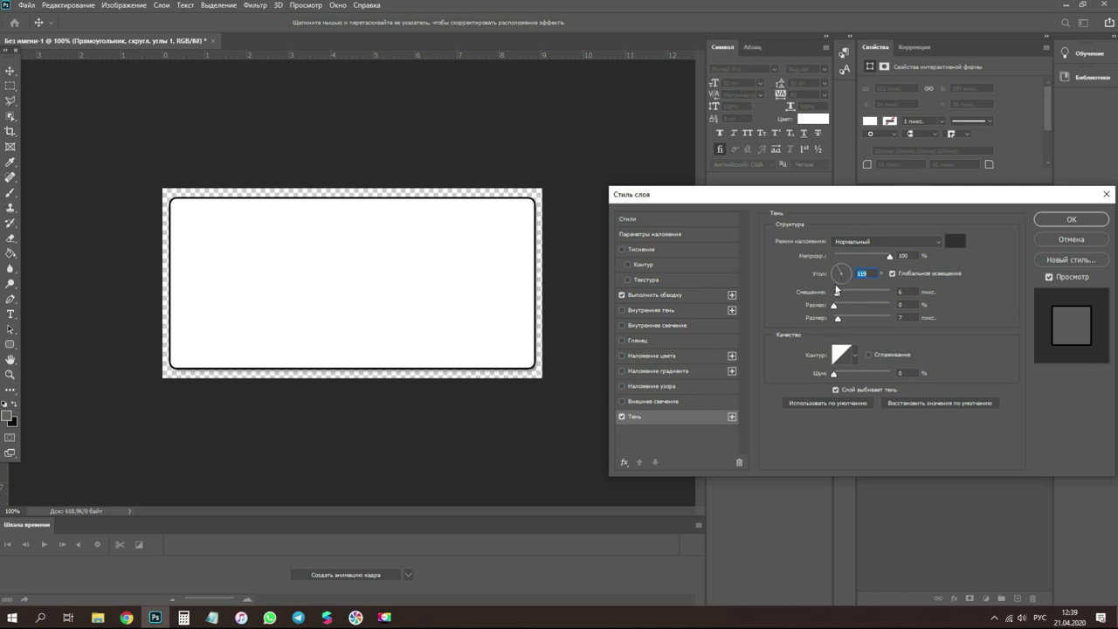
{"action": "left_click_drag", "start_coordinate": [837, 294], "coordinate": [840, 295]}
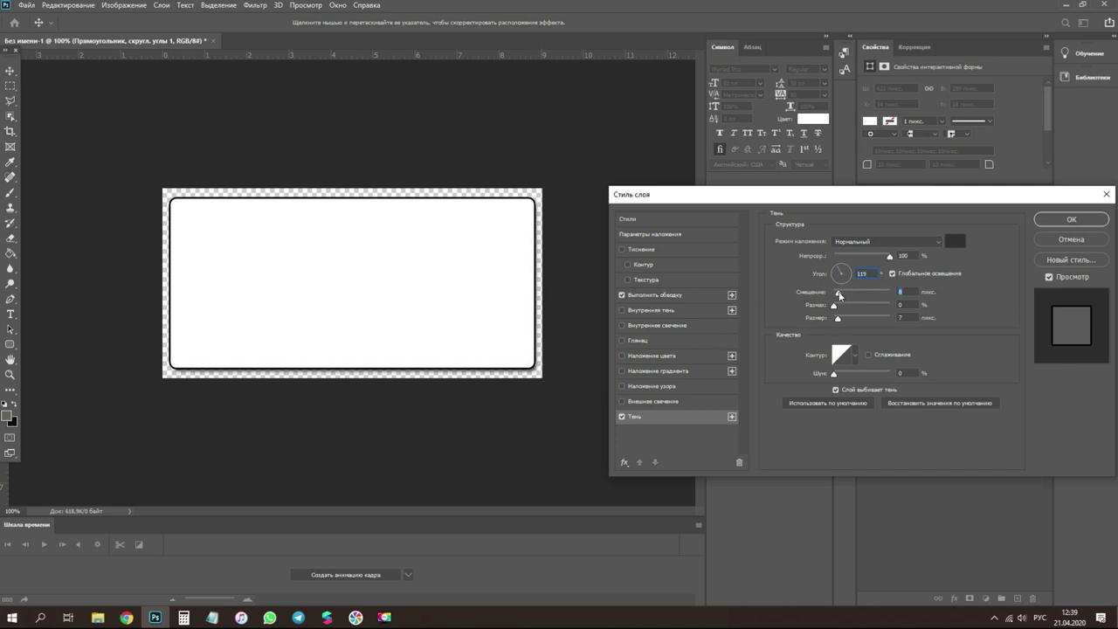
{"action": "left_click", "coordinate": [1096, 219]}
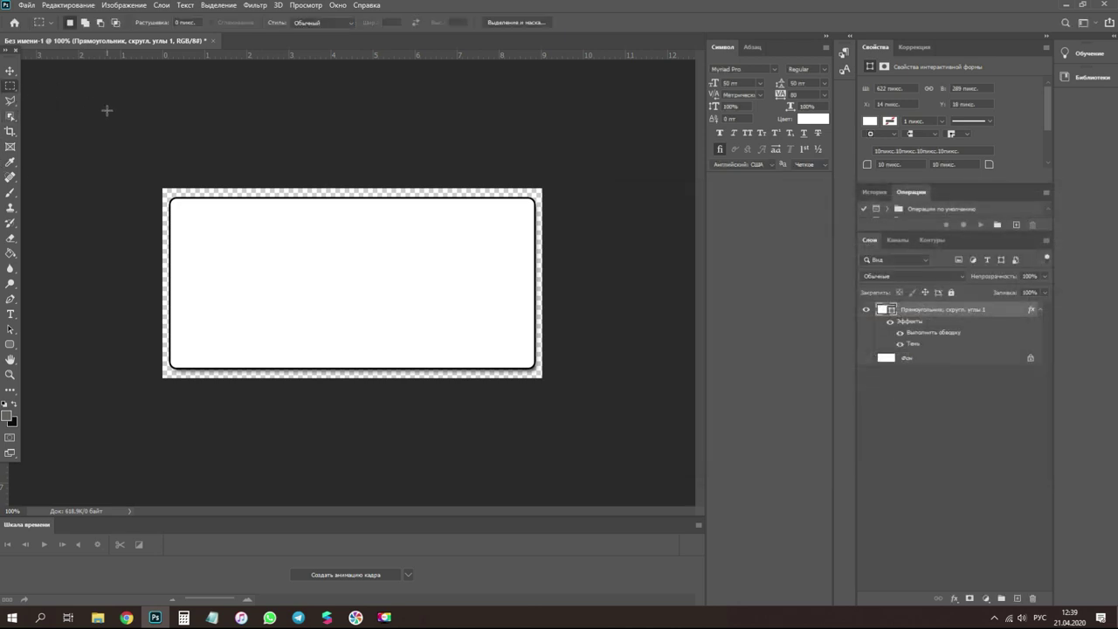
- Marquee-select the upper half of the rectangle, duplicate the rounded rectangle layer, and clear the selection with the copy active
{"action": "left_click_drag", "start_coordinate": [125, 153], "coordinate": [584, 284]}
{"action": "left_click_drag", "start_coordinate": [150, 287], "coordinate": [748, 62]}
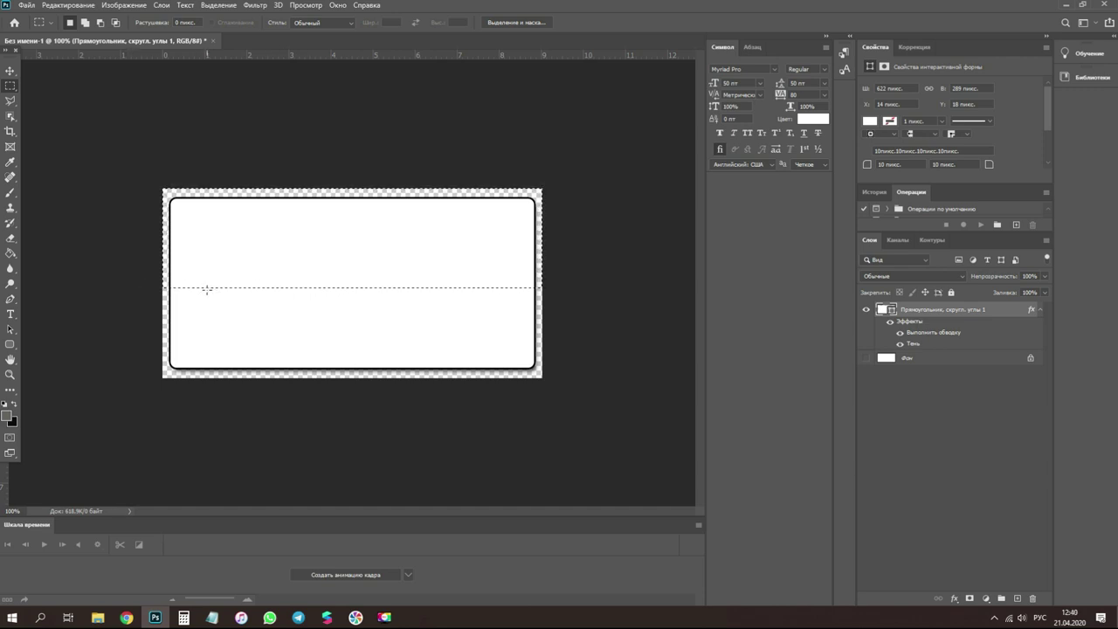
{"action": "key", "text": "ctrl+j"}
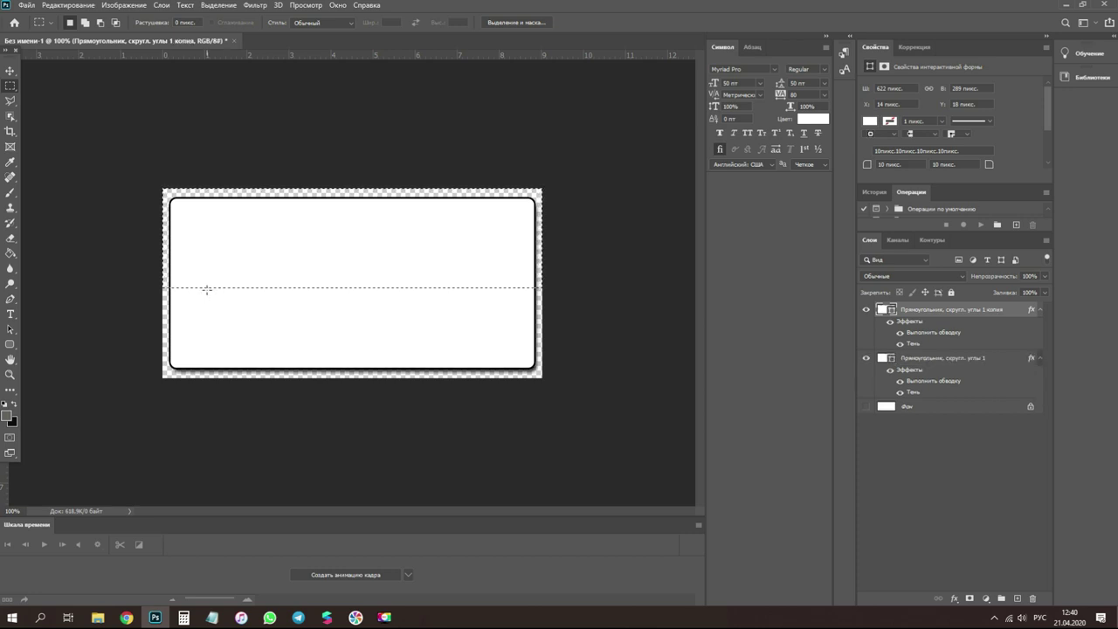
{"action": "left_click", "coordinate": [928, 361]}
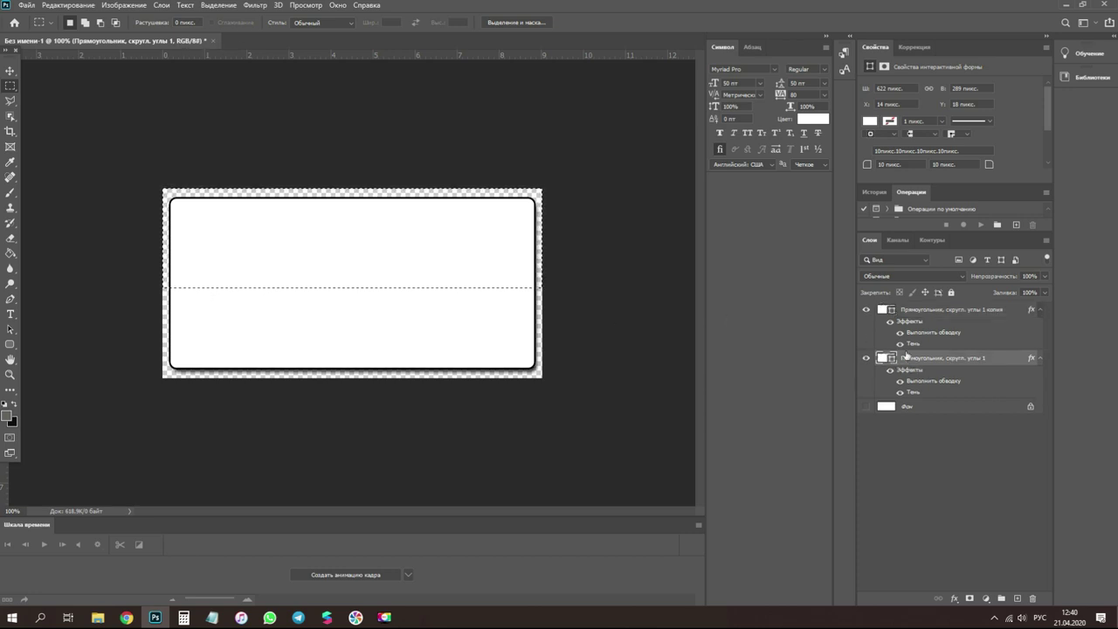
{"action": "left_click", "coordinate": [914, 317]}
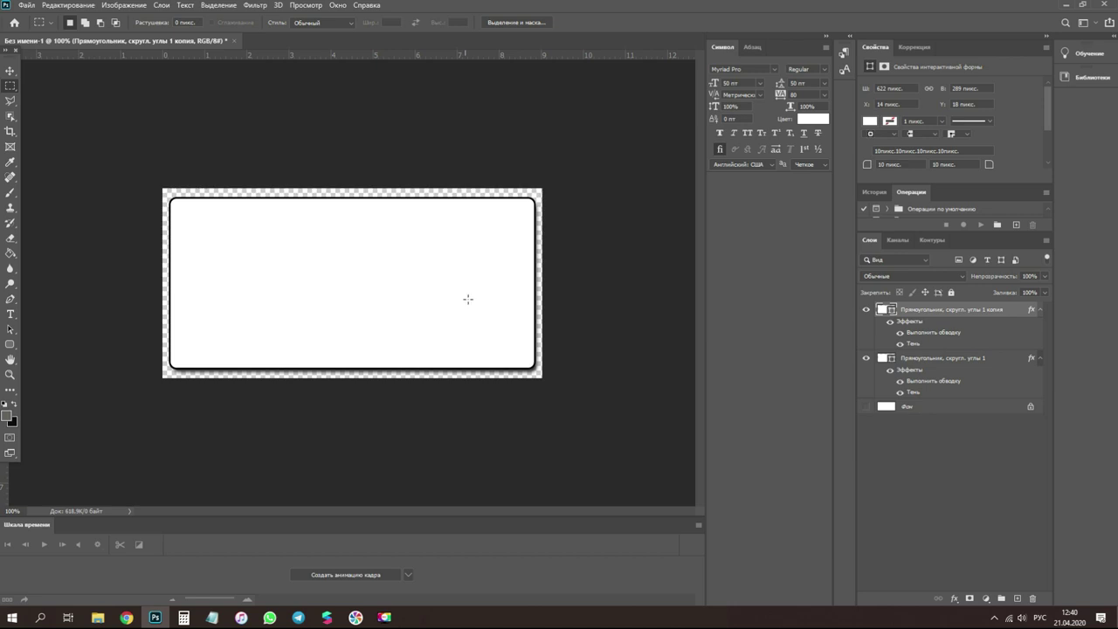
- Hide all layer effects on the rectangle copy and rasterize that layer
{"action": "left_click", "coordinate": [890, 322]}
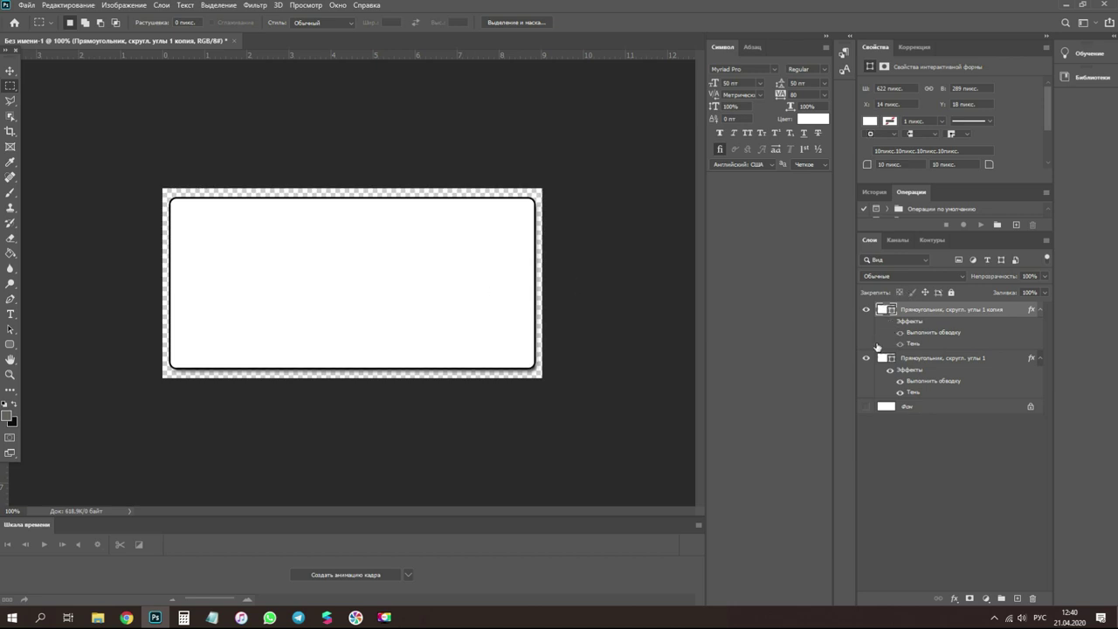
{"action": "left_click", "coordinate": [868, 359]}
{"action": "left_click", "coordinate": [868, 359]}
{"action": "right_click", "coordinate": [915, 317]}
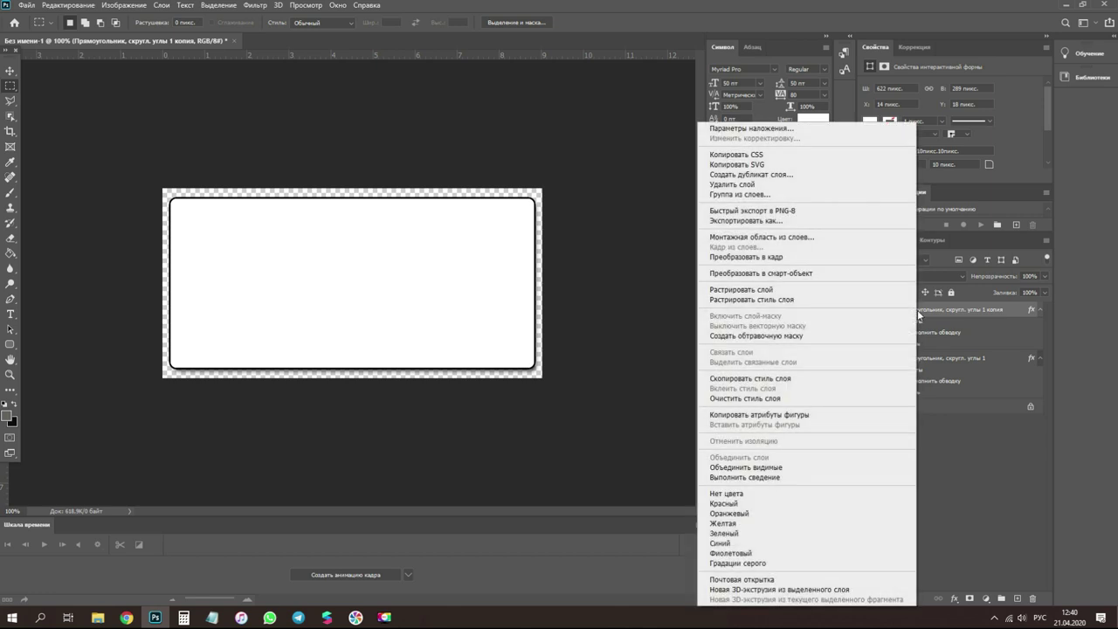
{"action": "left_click", "coordinate": [788, 292]}
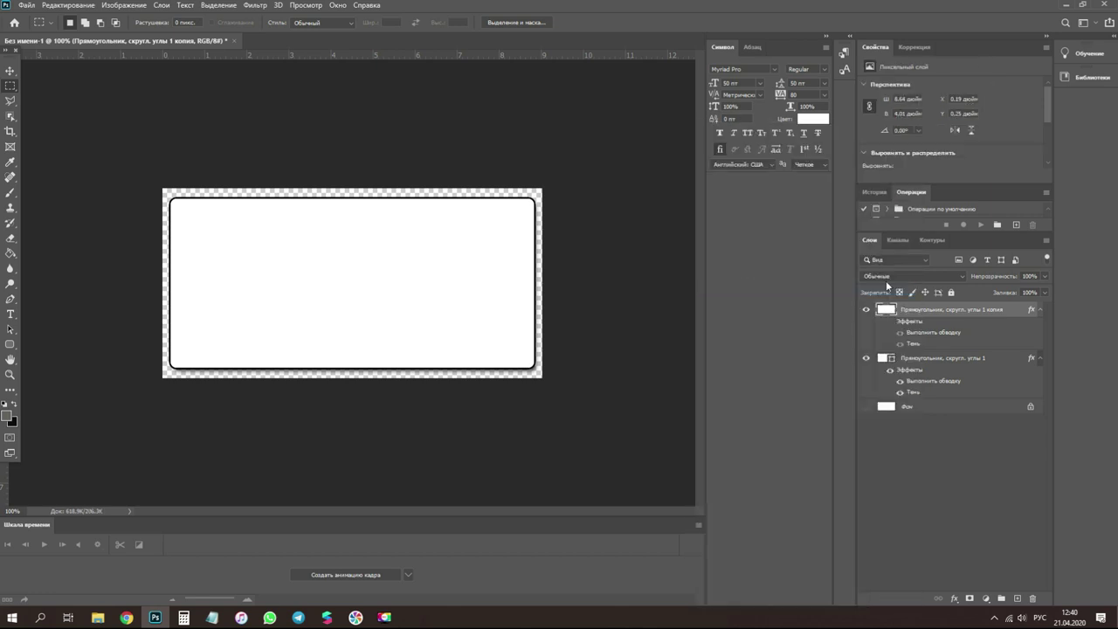
- Delete the lower half of the rasterized copy with the original rectangle hidden, deselect, and show the original again
{"action": "left_click", "coordinate": [867, 360]}
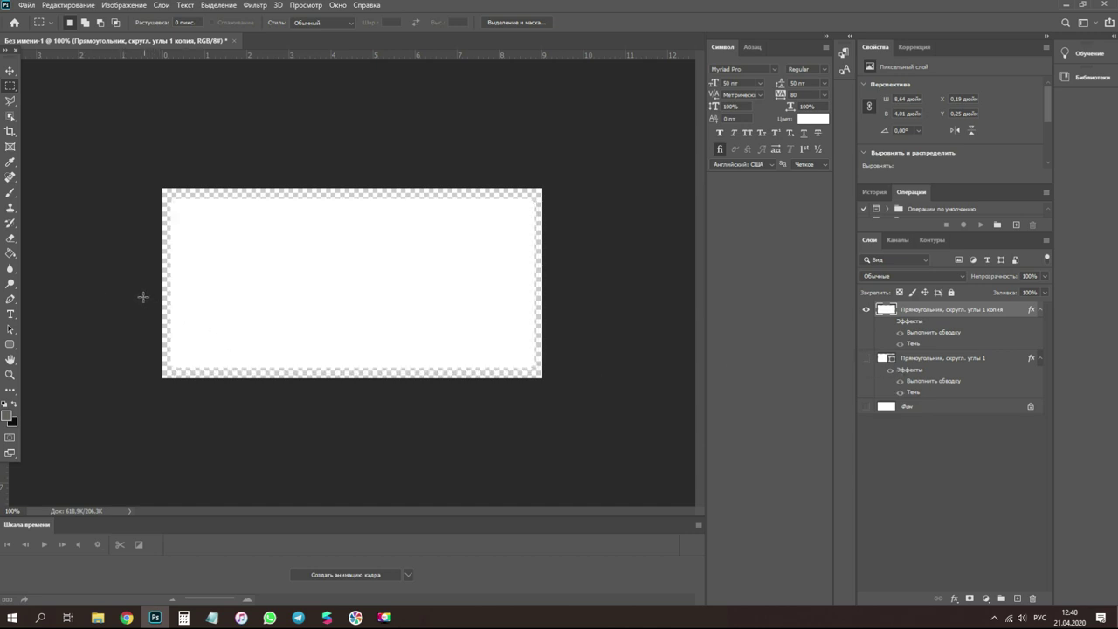
{"action": "left_click_drag", "start_coordinate": [134, 295], "coordinate": [674, 392]}
{"action": "key", "text": "Delete"}
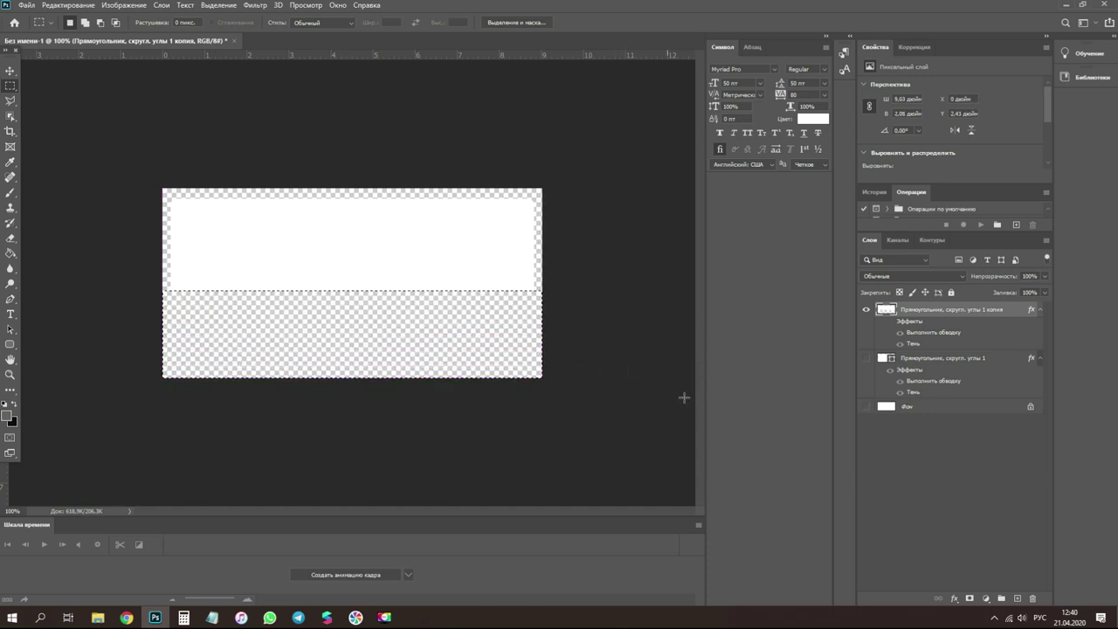
{"action": "left_click", "coordinate": [524, 238]}
{"action": "left_click", "coordinate": [867, 358]}
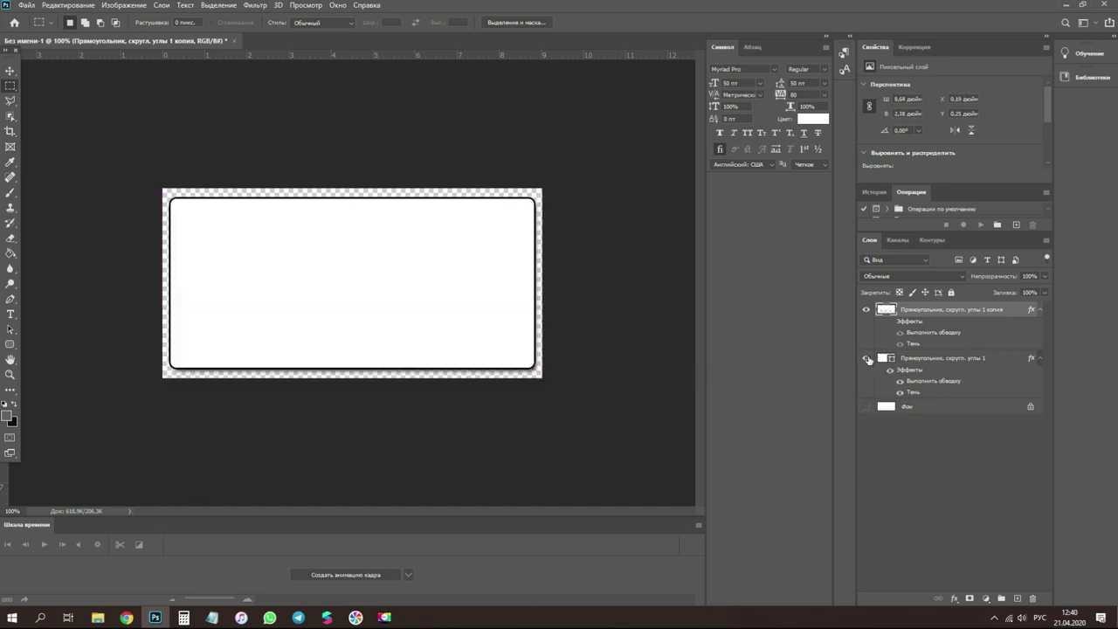
- Add a linear Gradient Overlay at 90° and 100% scale to the half-height copy's layer style
{"action": "right_click", "coordinate": [921, 312]}
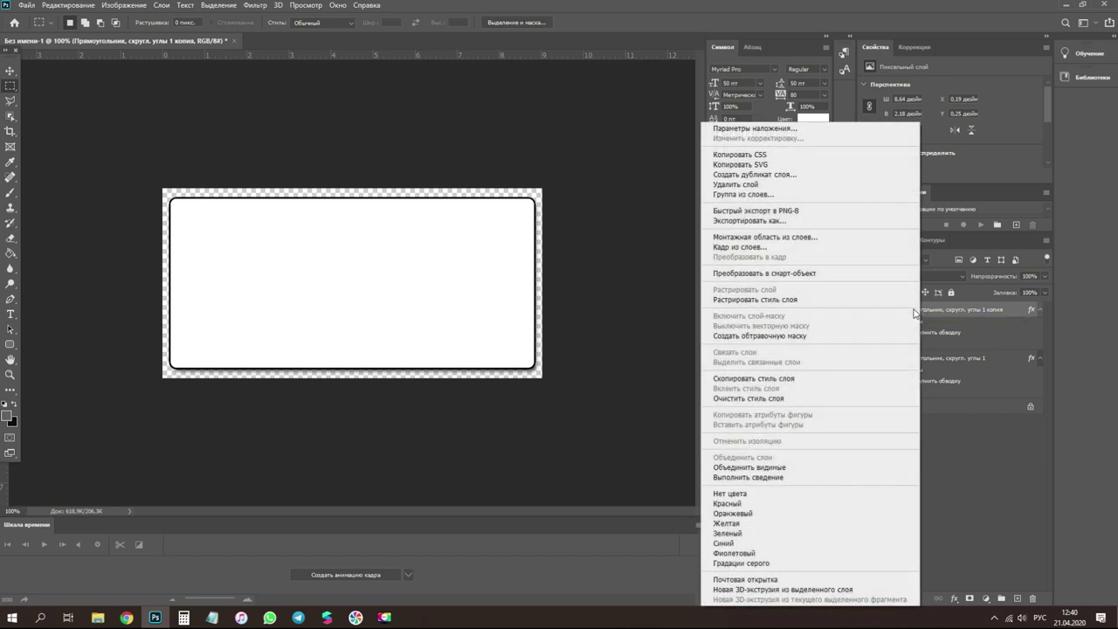
{"action": "left_click", "coordinate": [765, 131]}
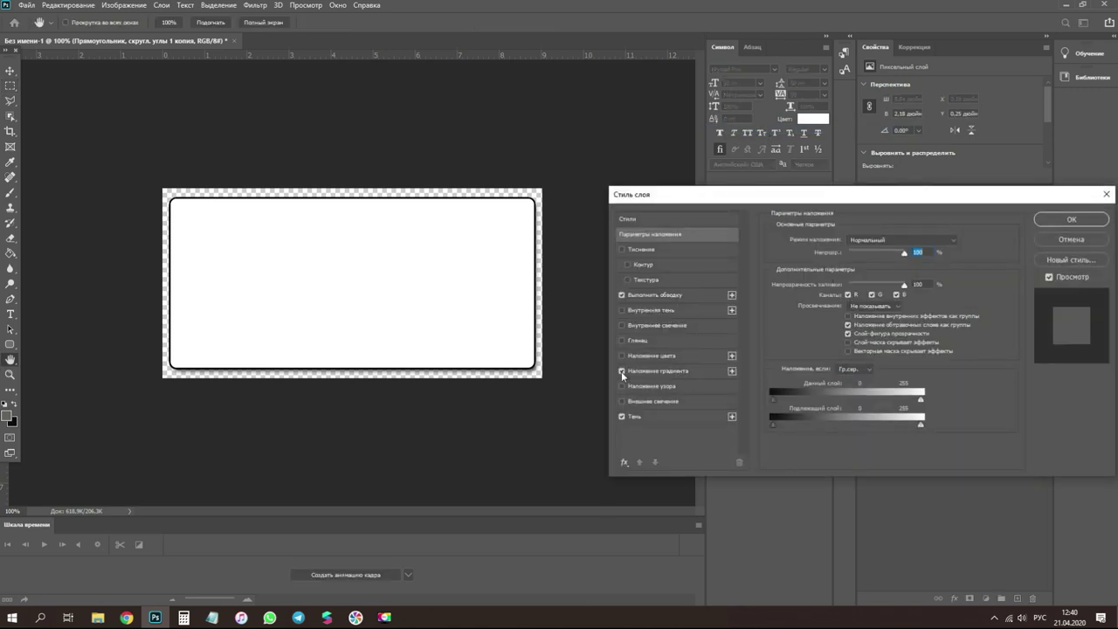
{"action": "left_click", "coordinate": [651, 372]}
{"action": "left_click_drag", "start_coordinate": [928, 211], "coordinate": [686, 288]}
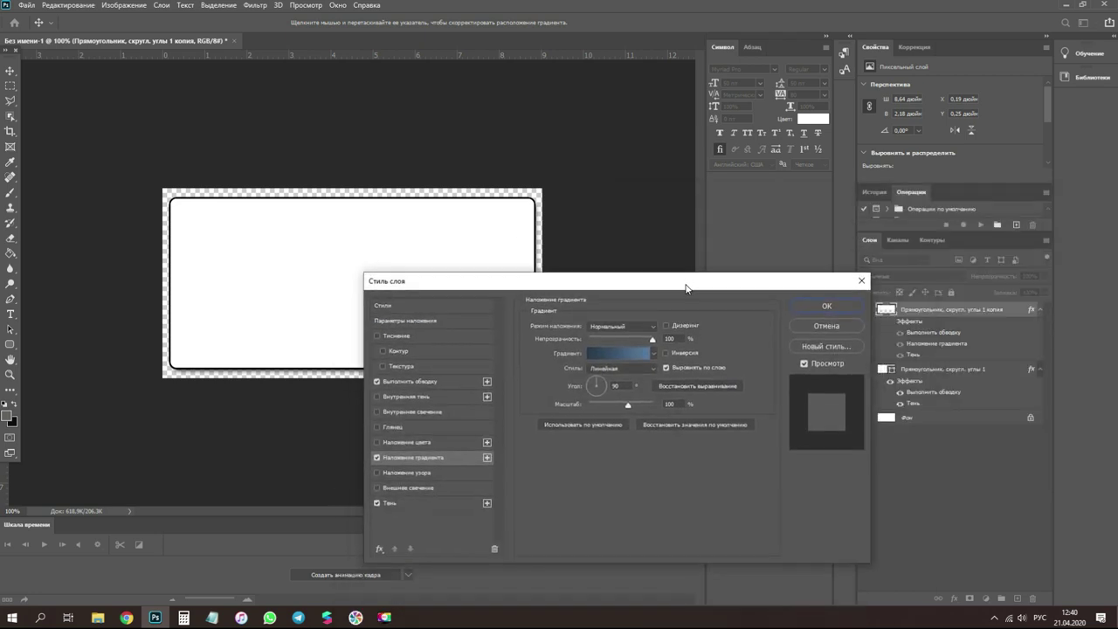
{"action": "left_click", "coordinate": [820, 310]}
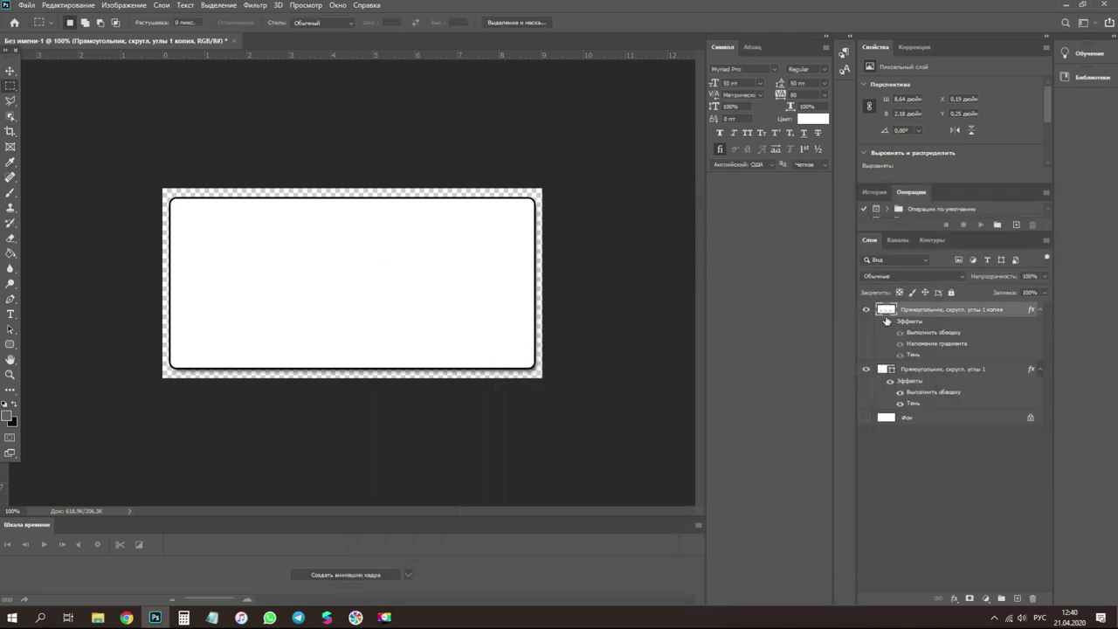
- Show the effects on the half-height rectangle copy again, and disable its Stroke and Drop Shadow while keeping the Gradient Overlay
{"action": "left_click", "coordinate": [891, 322]}
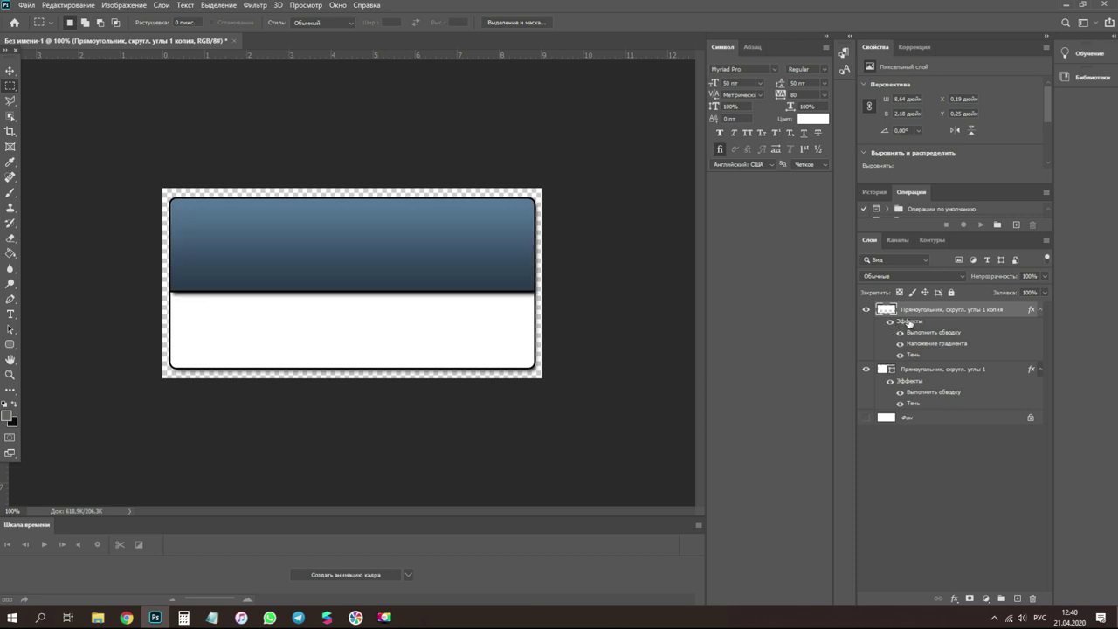
{"action": "right_click", "coordinate": [913, 316]}
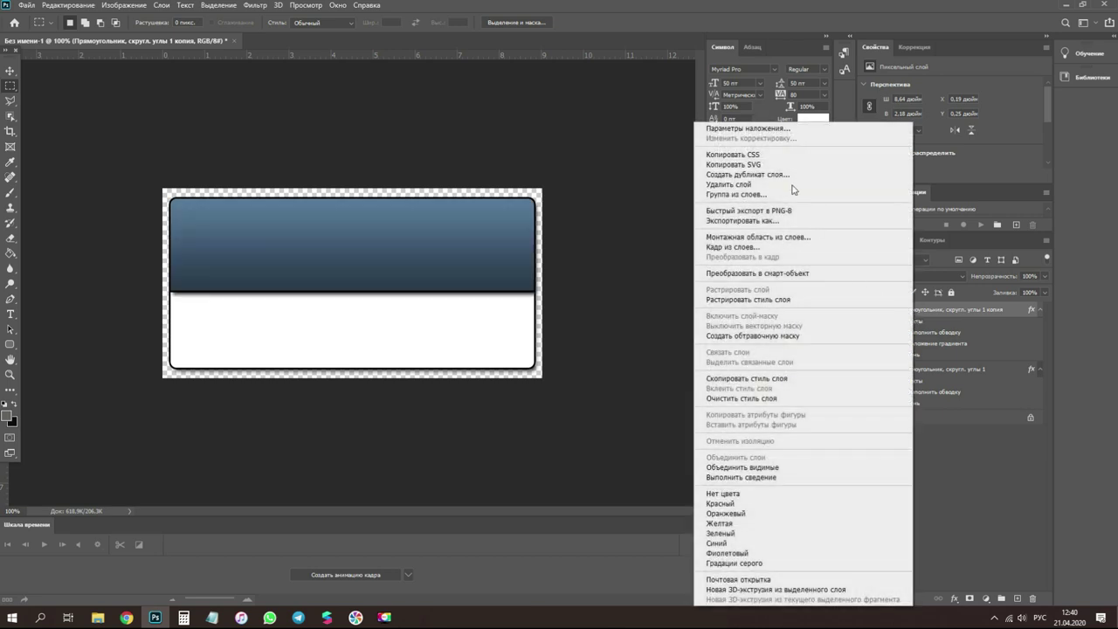
{"action": "left_click", "coordinate": [786, 131]}
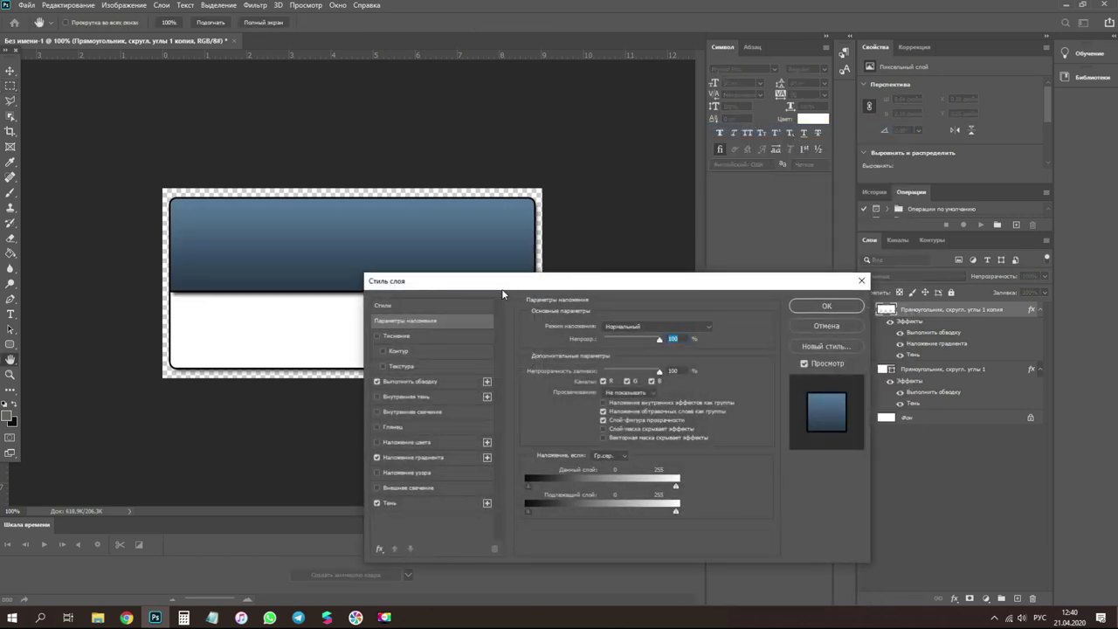
{"action": "left_click_drag", "start_coordinate": [524, 283], "coordinate": [747, 251]}
{"action": "left_click", "coordinate": [618, 424]}
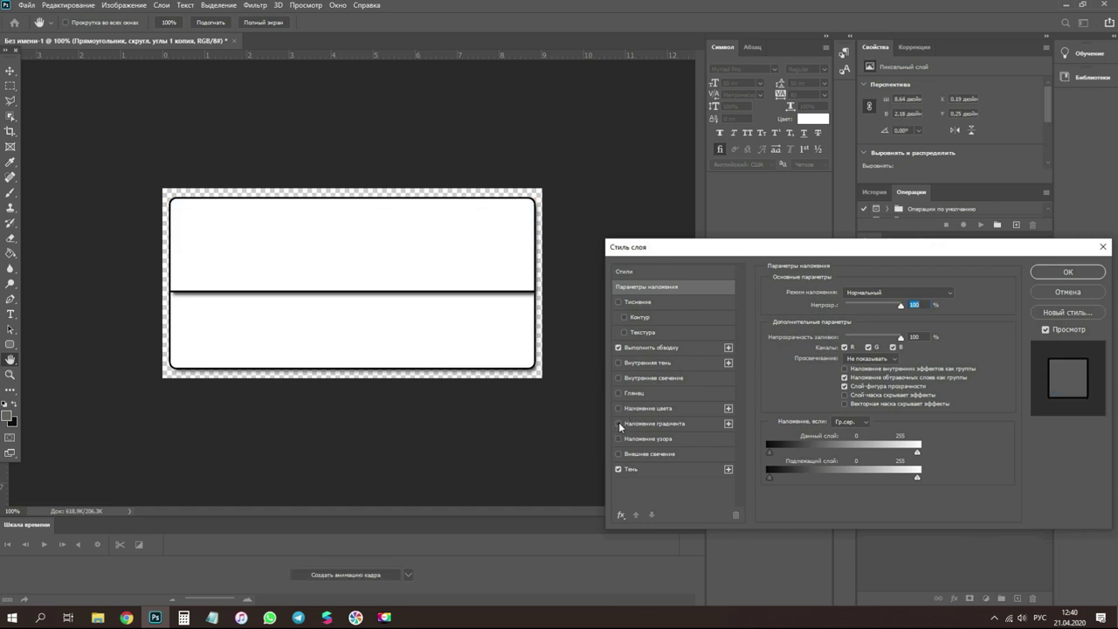
{"action": "left_click", "coordinate": [619, 424]}
{"action": "left_click", "coordinate": [618, 348]}
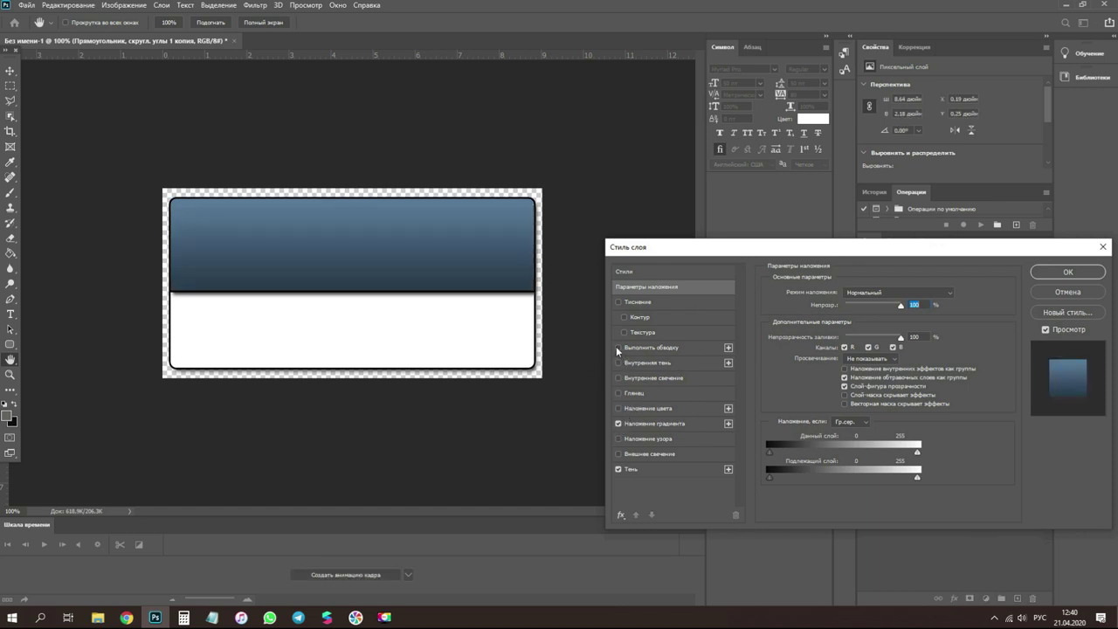
{"action": "left_click", "coordinate": [618, 470]}
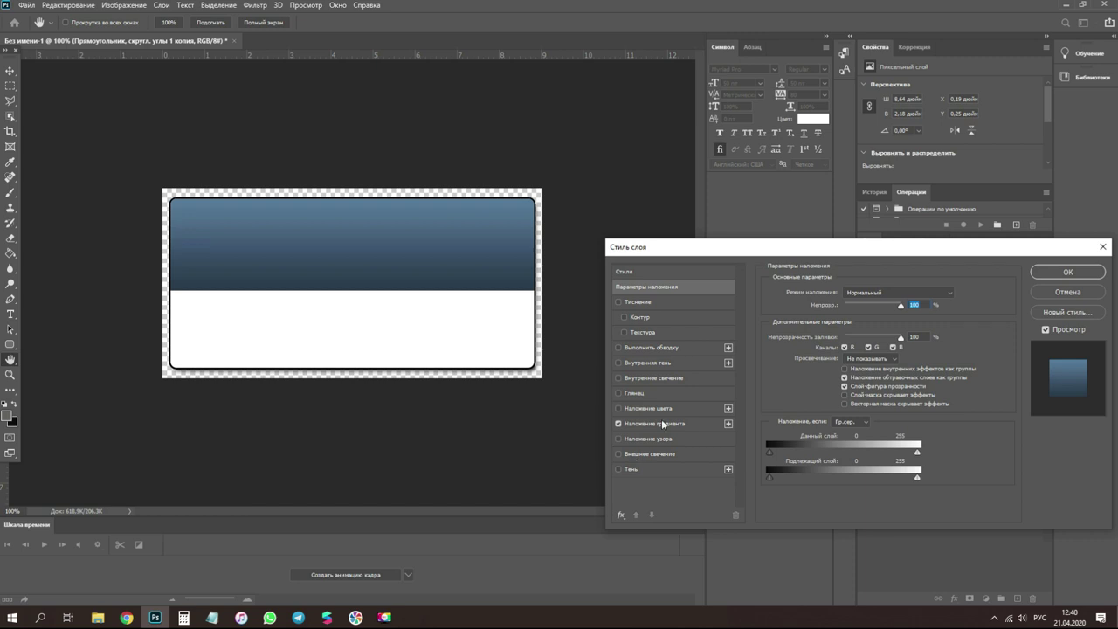
- Open the Gradient Overlay's preset list and expand the blue gradients group
{"action": "left_click", "coordinate": [671, 425]}
{"action": "left_click", "coordinate": [896, 321]}
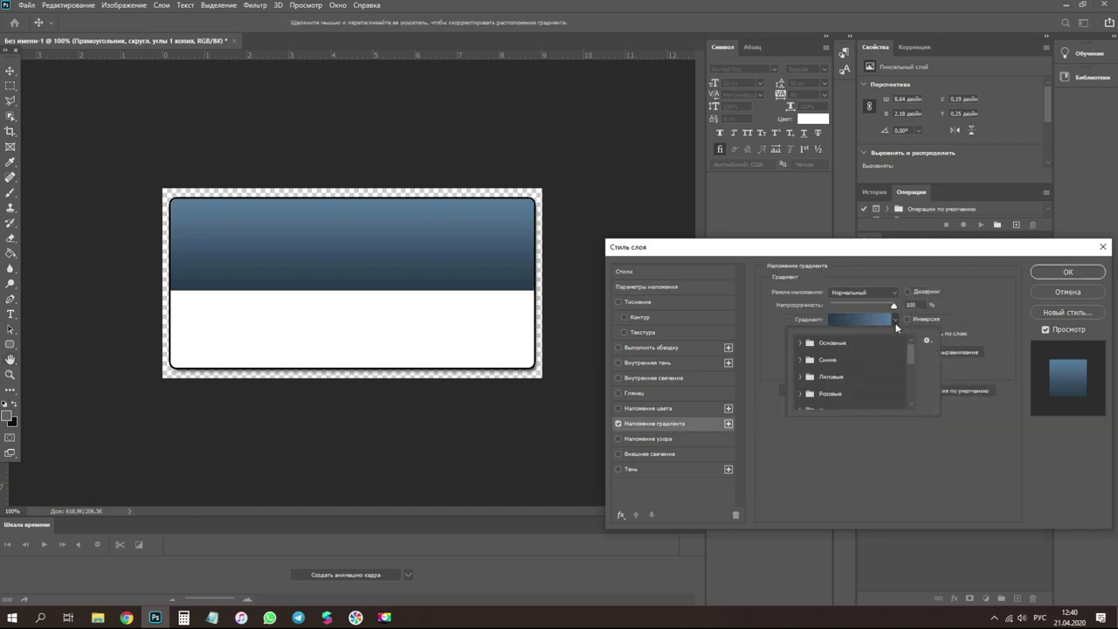
{"action": "left_click", "coordinate": [815, 358]}
{"action": "scroll", "coordinate": [808, 371], "scroll_direction": "down", "scroll_amount": 3}
- Try presets from the pink gradients group on the upper half's Gradient Overlay
{"action": "left_click", "coordinate": [798, 386]}
{"action": "scroll", "coordinate": [812, 376], "scroll_direction": "down", "scroll_amount": 3}
{"action": "scroll", "coordinate": [808, 348], "scroll_direction": "up", "scroll_amount": 1}
{"action": "left_click", "coordinate": [808, 358]}
{"action": "scroll", "coordinate": [821, 371], "scroll_direction": "down", "scroll_amount": 1}
{"action": "left_click", "coordinate": [834, 383]}
{"action": "left_click", "coordinate": [835, 387]}
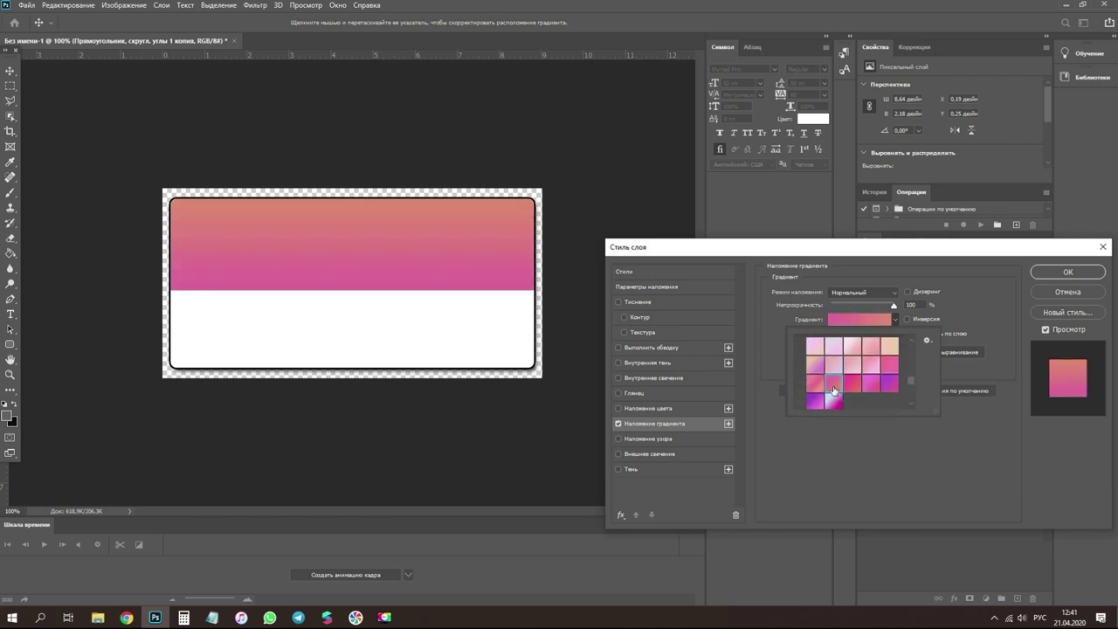
{"action": "left_click", "coordinate": [814, 348]}
- Try red and orange gradient presets on the upper half and browse the green group
{"action": "scroll", "coordinate": [812, 367], "scroll_direction": "down", "scroll_amount": 3}
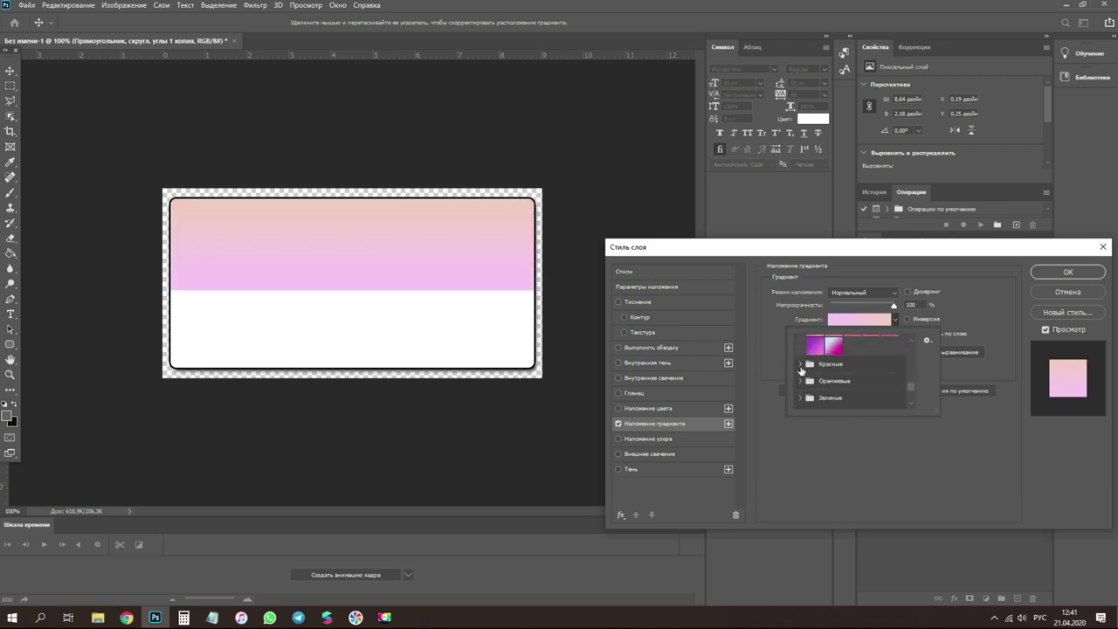
{"action": "scroll", "coordinate": [802, 371], "scroll_direction": "down", "scroll_amount": 1}
{"action": "left_click", "coordinate": [808, 377]}
{"action": "scroll", "coordinate": [808, 379], "scroll_direction": "down", "scroll_amount": 3}
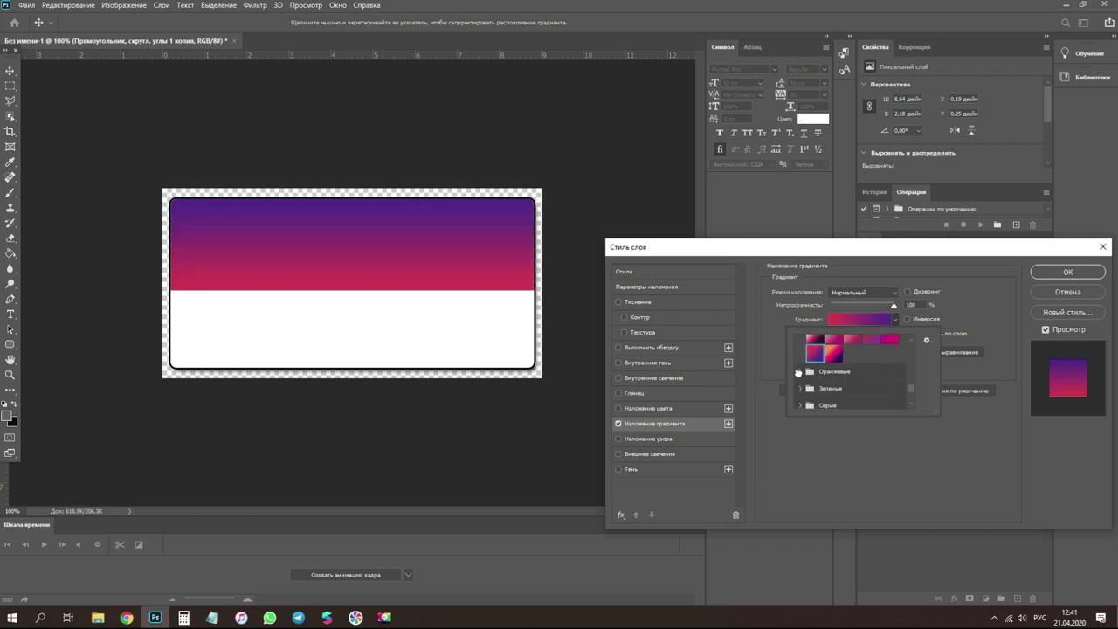
{"action": "left_click", "coordinate": [814, 365]}
{"action": "left_click", "coordinate": [817, 349]}
{"action": "scroll", "coordinate": [832, 371], "scroll_direction": "up", "scroll_amount": 1}
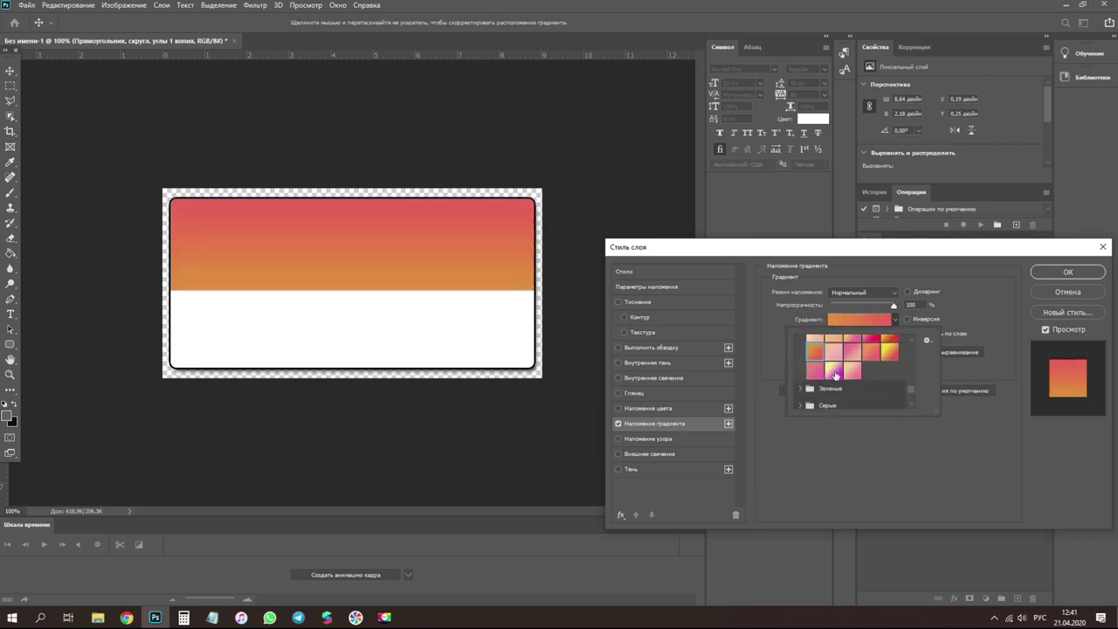
{"action": "left_click", "coordinate": [834, 343]}
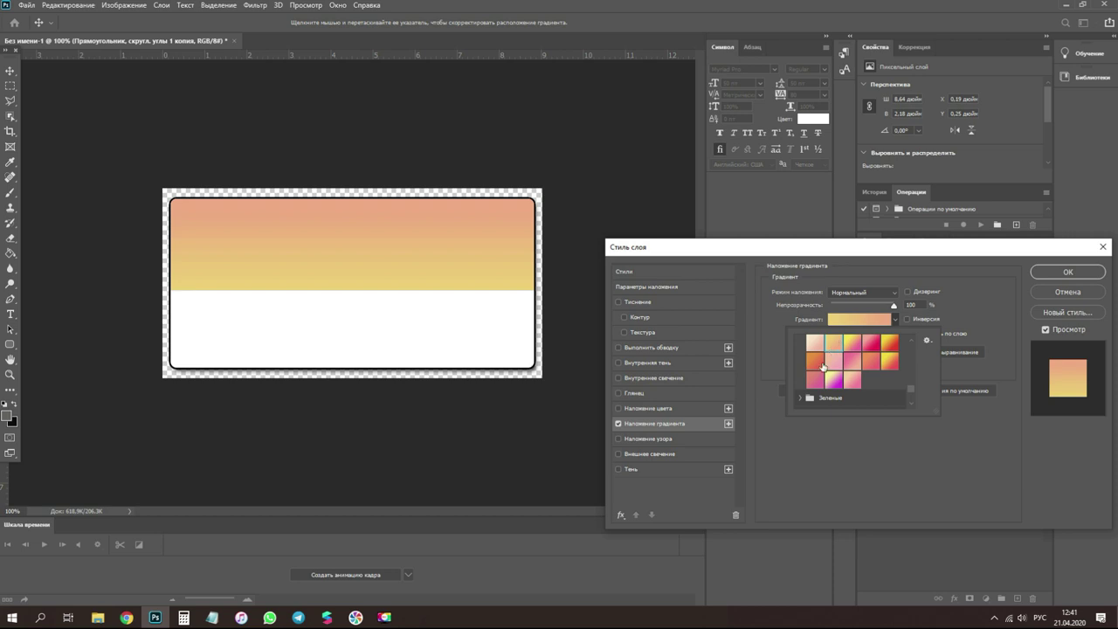
{"action": "scroll", "coordinate": [811, 377], "scroll_direction": "down", "scroll_amount": 3}
{"action": "scroll", "coordinate": [807, 376], "scroll_direction": "up", "scroll_amount": 2}
{"action": "left_click", "coordinate": [802, 372]}
{"action": "scroll", "coordinate": [803, 380], "scroll_direction": "down", "scroll_amount": 4}
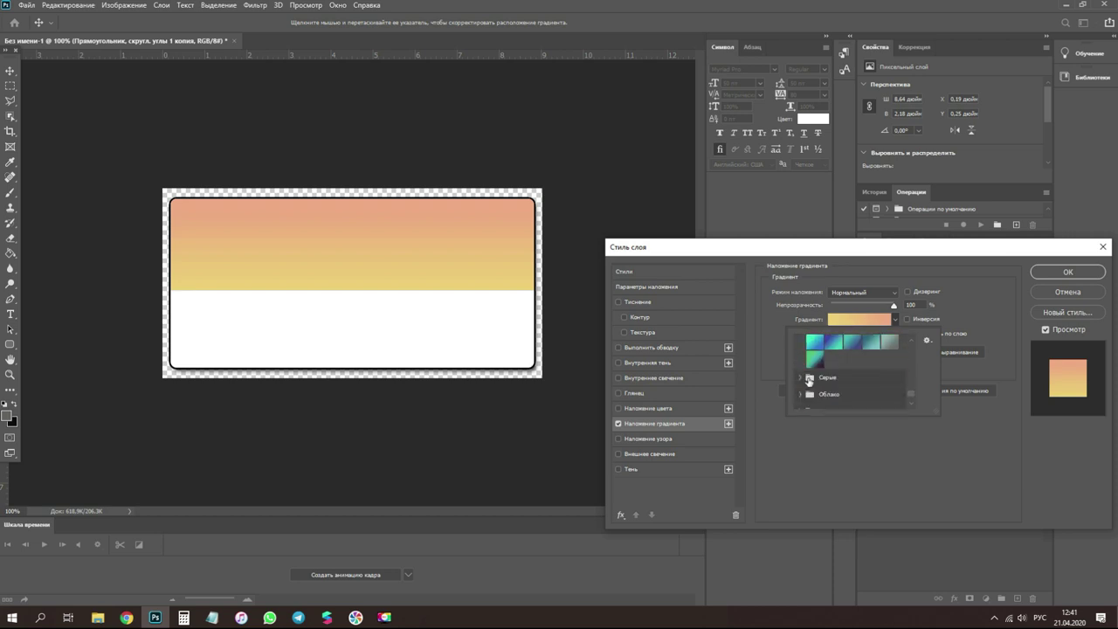
{"action": "scroll", "coordinate": [803, 387], "scroll_direction": "up", "scroll_amount": 6}
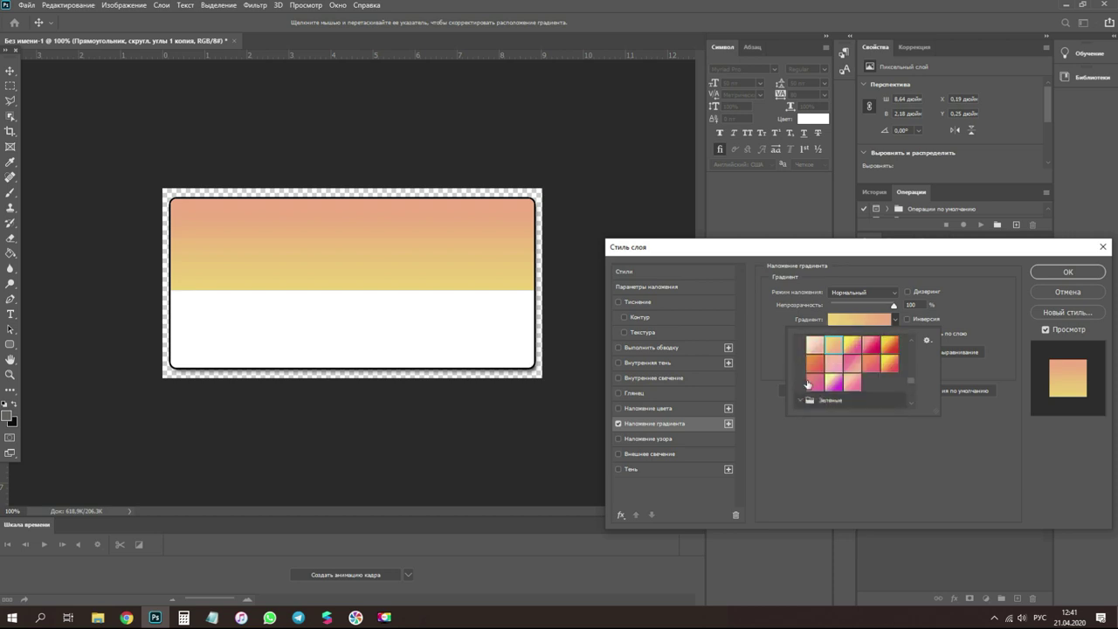
{"action": "left_click", "coordinate": [836, 357]}
{"action": "scroll", "coordinate": [817, 362], "scroll_direction": "up", "scroll_amount": 3}
- Apply the cyan-to-indigo-blue preset to the upper half's Gradient Overlay and accept the layer style
{"action": "left_click", "coordinate": [815, 362]}
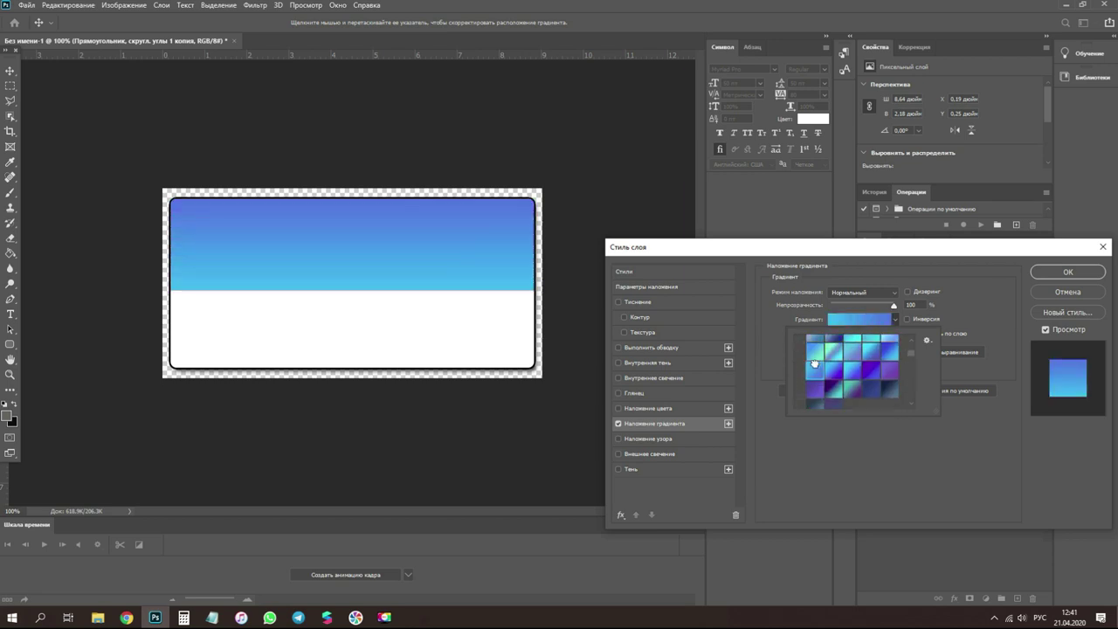
{"action": "left_click", "coordinate": [1060, 273]}
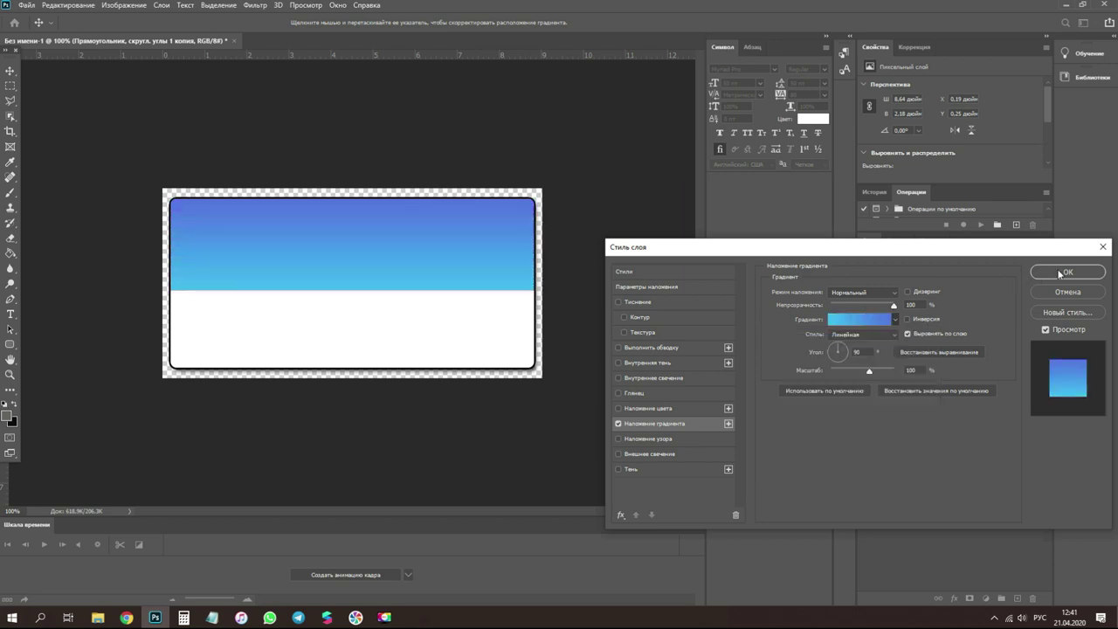
{"action": "left_click", "coordinate": [1062, 273]}
- Create a paragraph text box covering the blue upper half and set its font to Helvetica Light
{"action": "left_click", "coordinate": [10, 313]}
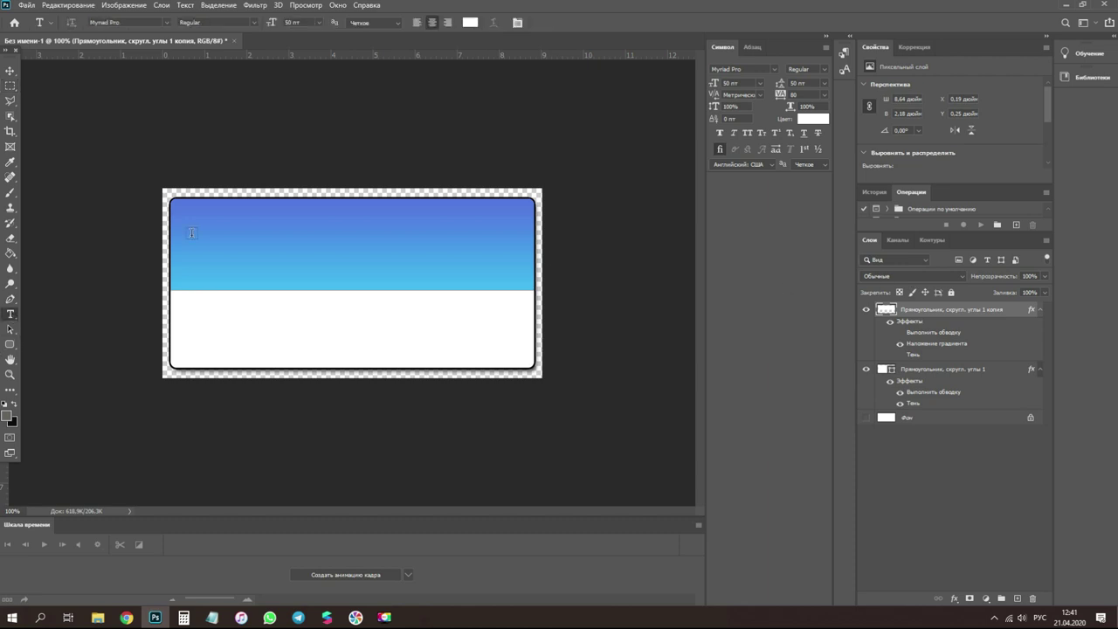
{"action": "left_click_drag", "start_coordinate": [172, 201], "coordinate": [535, 290]}
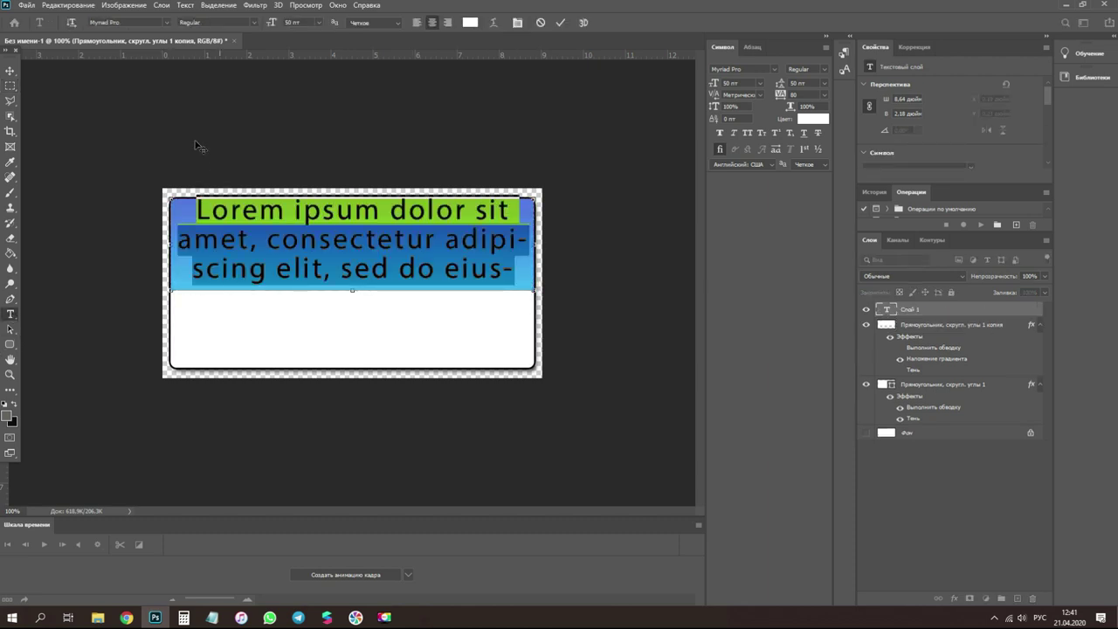
{"action": "left_click", "coordinate": [164, 24]}
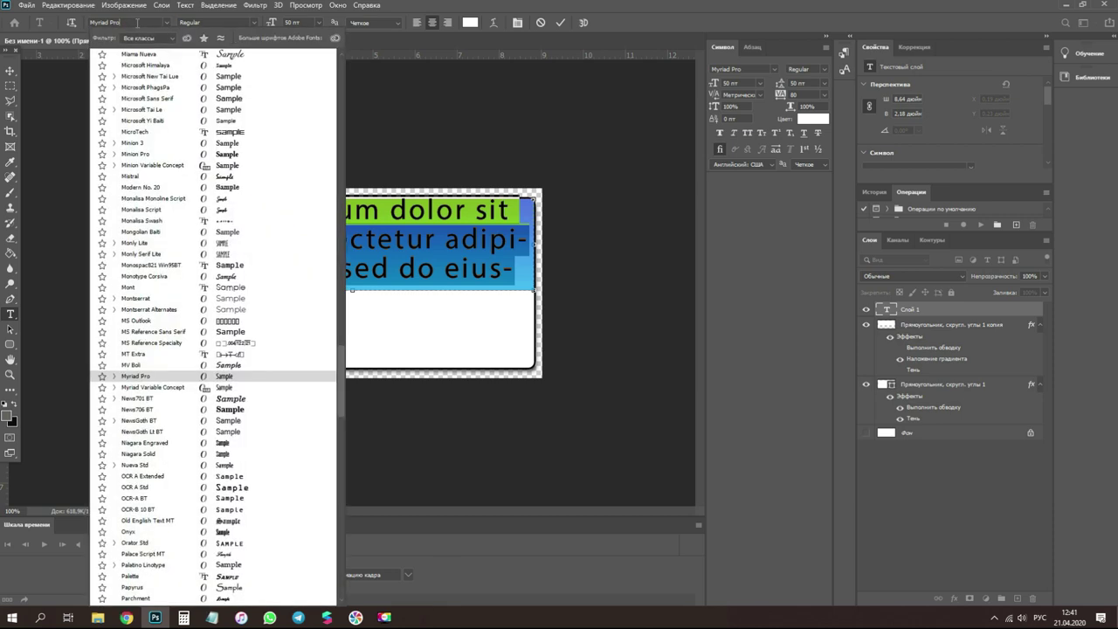
{"action": "left_click", "coordinate": [134, 23]}
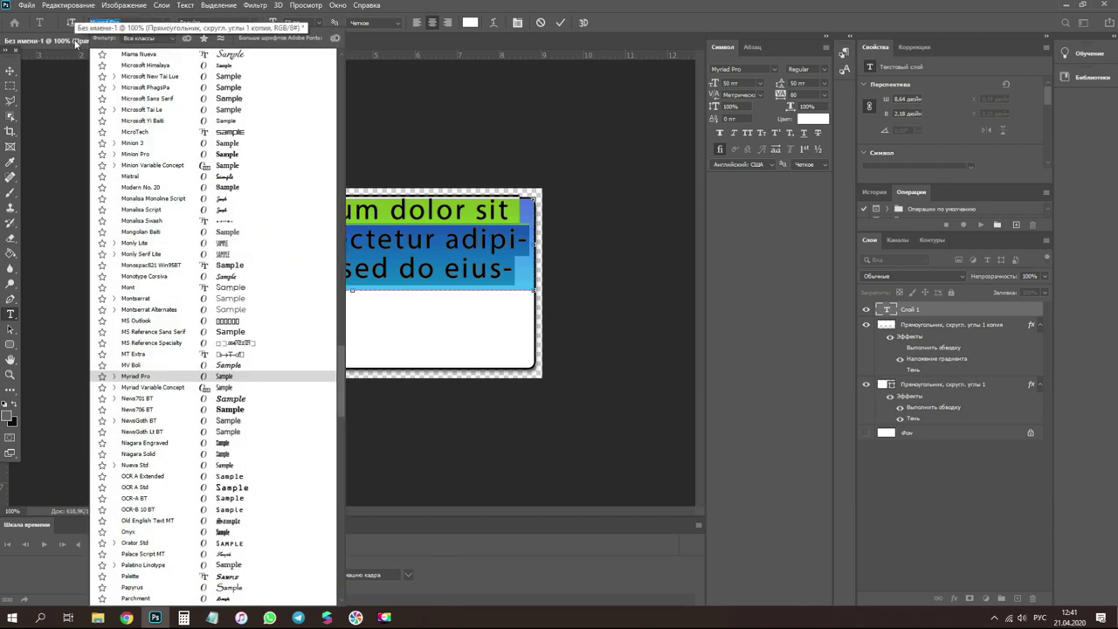
{"action": "type", "text": "he"}
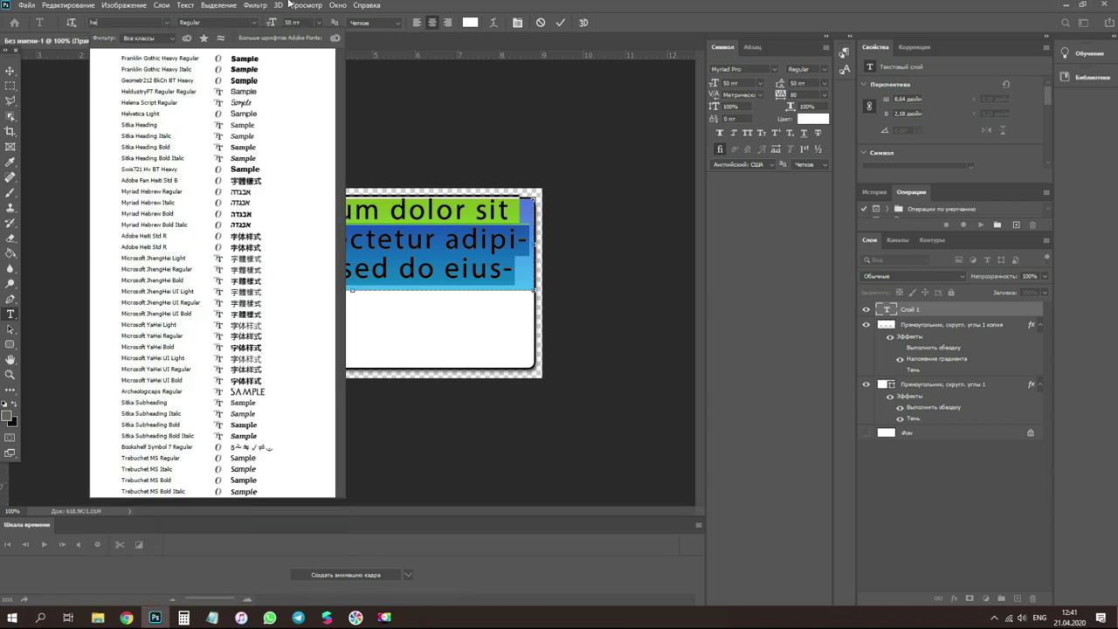
{"action": "type", "text": "lve"}
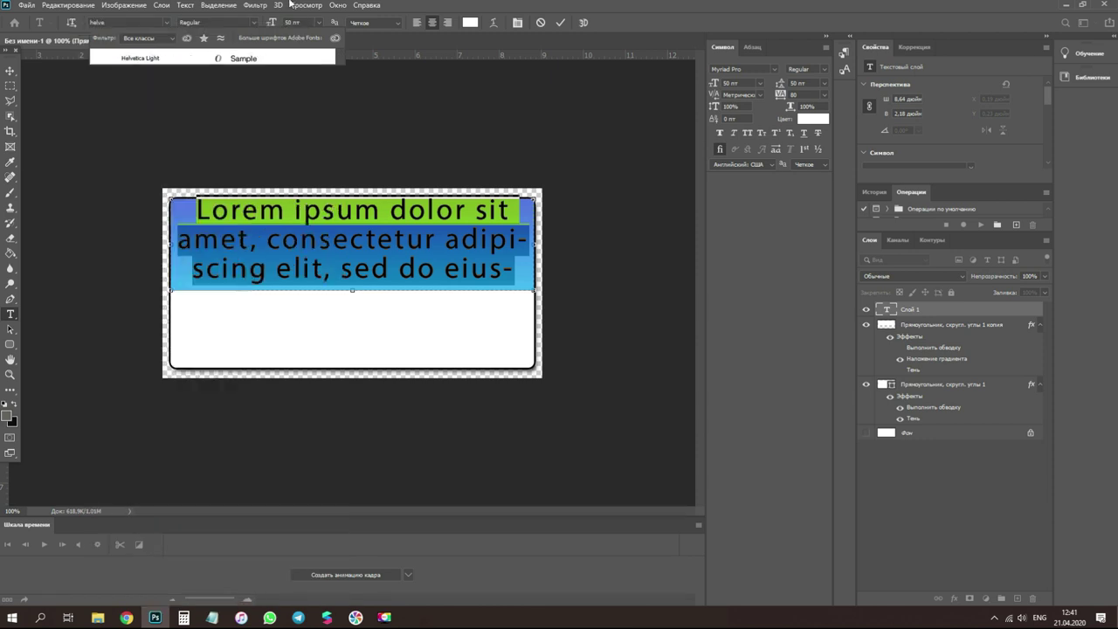
{"action": "key", "text": "Return"}
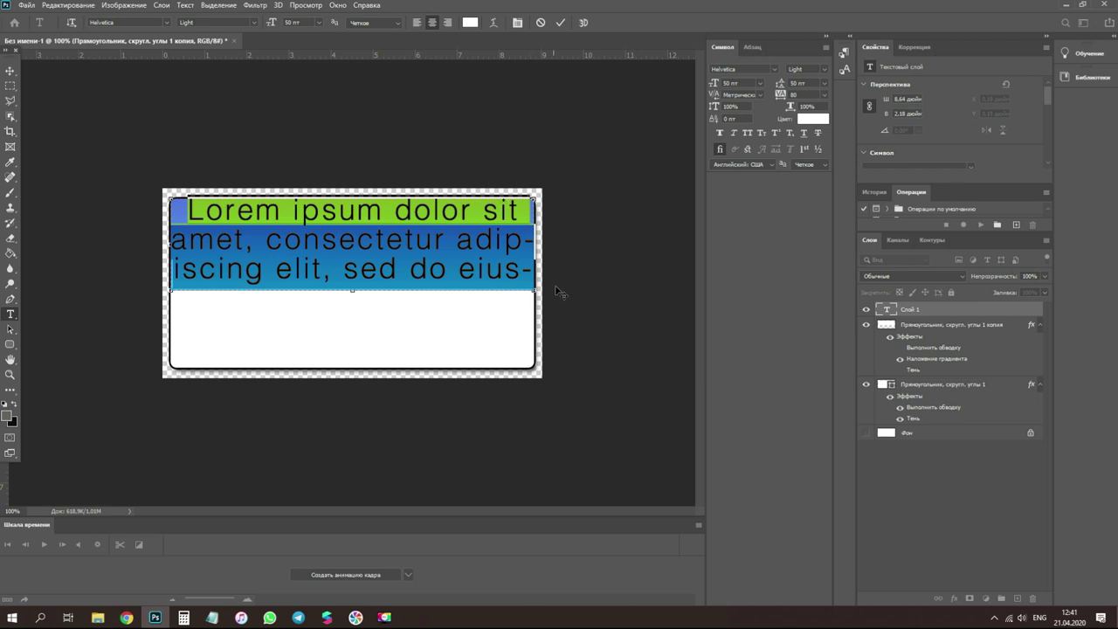
- Replace the placeholder text in the upper text box with "Вопрос 1"
{"action": "key", "text": "alt+shift"}
{"action": "type", "text": "Вопрос"}
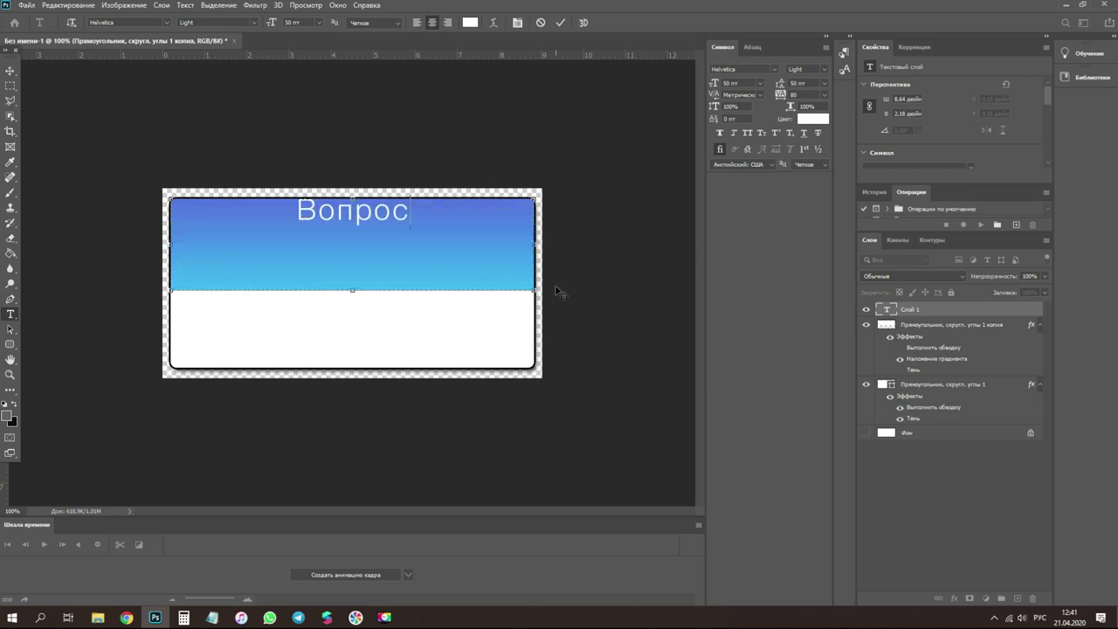
{"action": "type", "text": " 1"}
- Move the "Вопрос 1" text down to the middle of the blue half and place a duplicate in the white lower half
{"action": "left_click", "coordinate": [10, 71]}
{"action": "left_click_drag", "start_coordinate": [326, 214], "coordinate": [378, 345]}
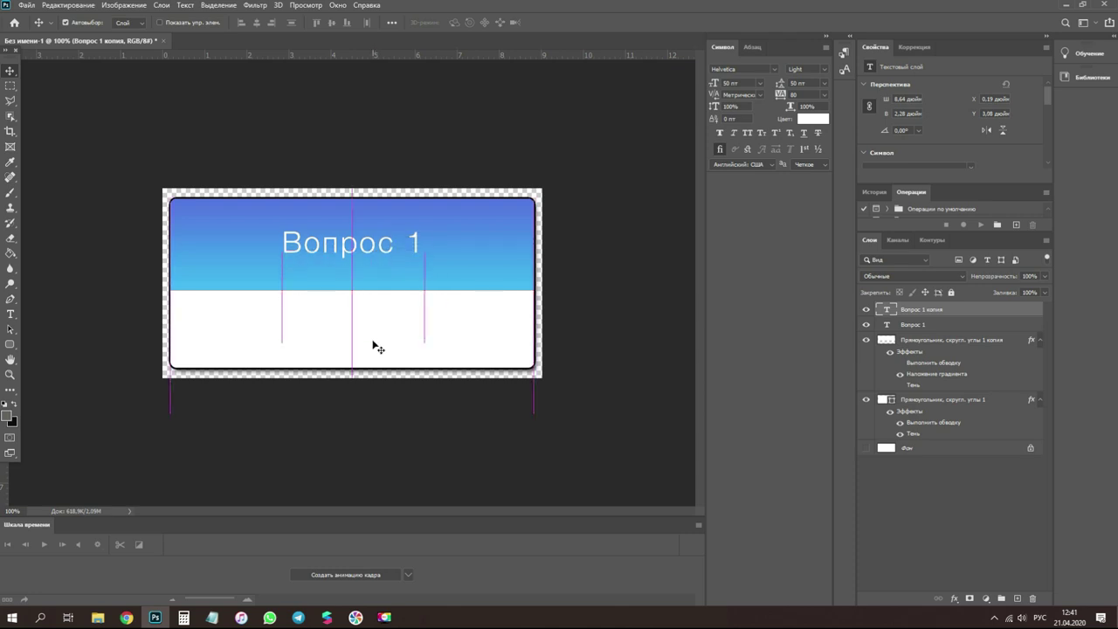
- Set the duplicated text's colour to black, 000000
{"action": "double_click", "coordinate": [887, 311]}
{"action": "left_click", "coordinate": [471, 22]}
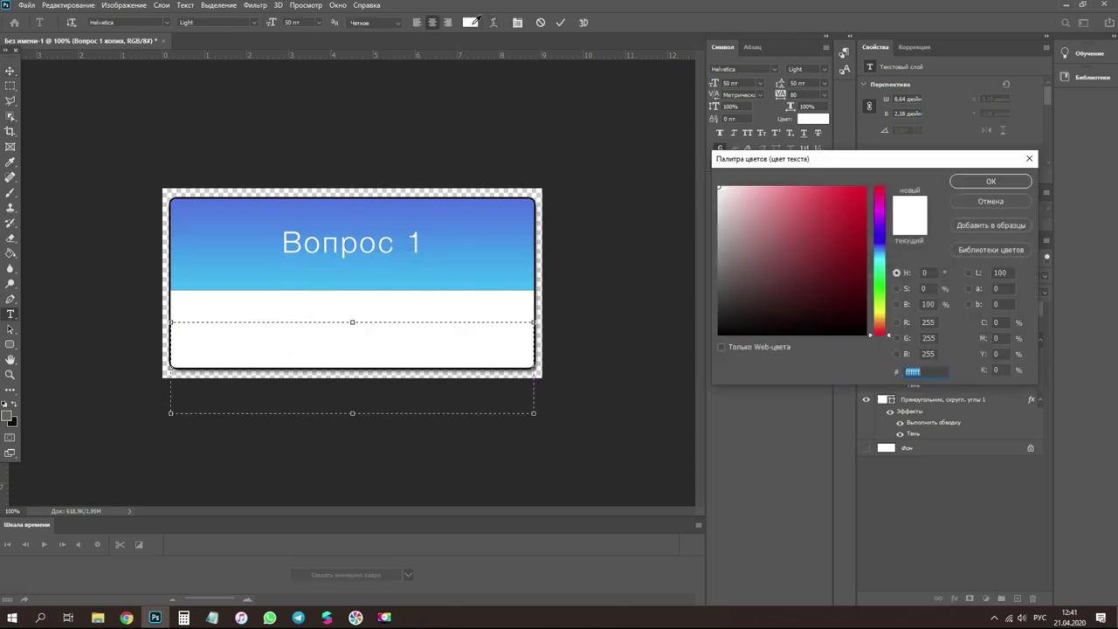
{"action": "type", "text": "000000"}
{"action": "left_click", "coordinate": [991, 181]}
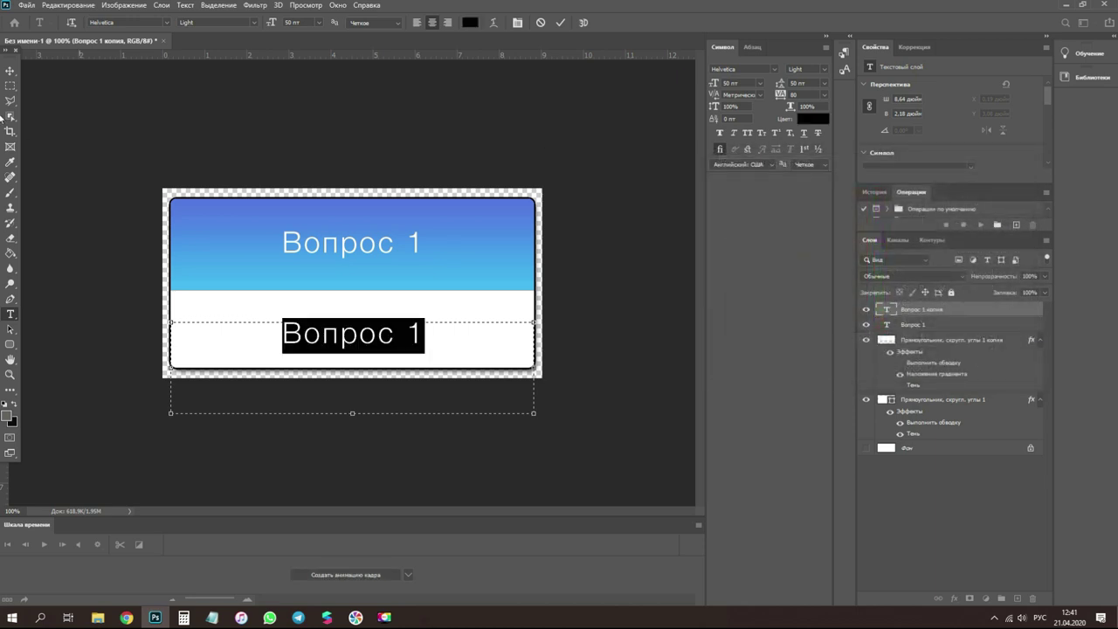
- Change the lower text to "Ответ 1" and shift it slightly upward within the white half
{"action": "left_click", "coordinate": [388, 331]}
{"action": "double_click", "coordinate": [388, 331]}
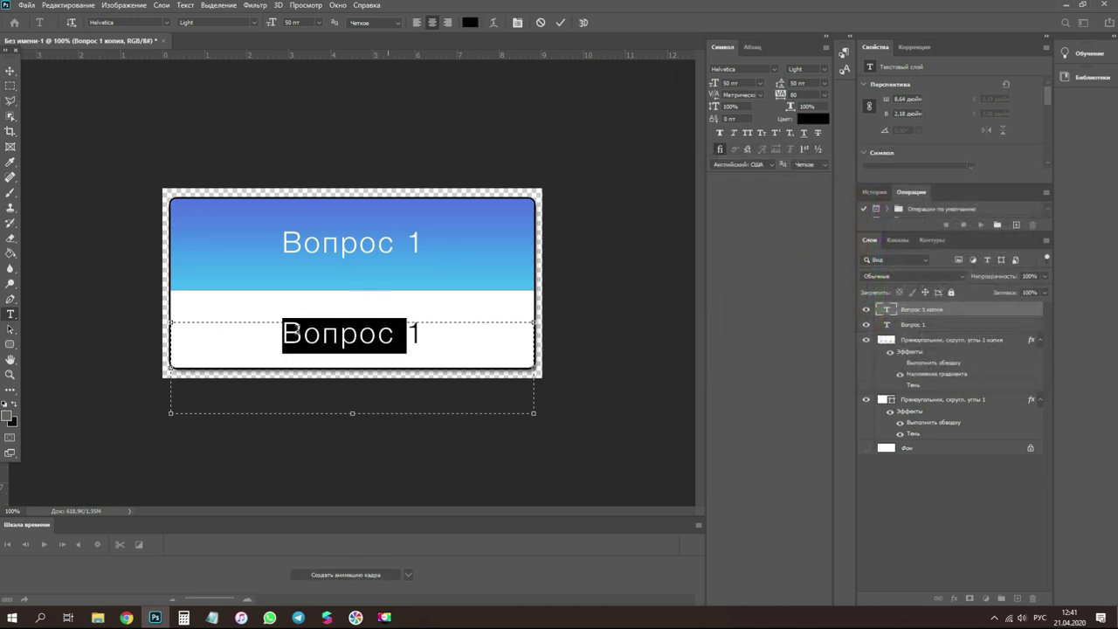
{"action": "type", "text": "Ответ"}
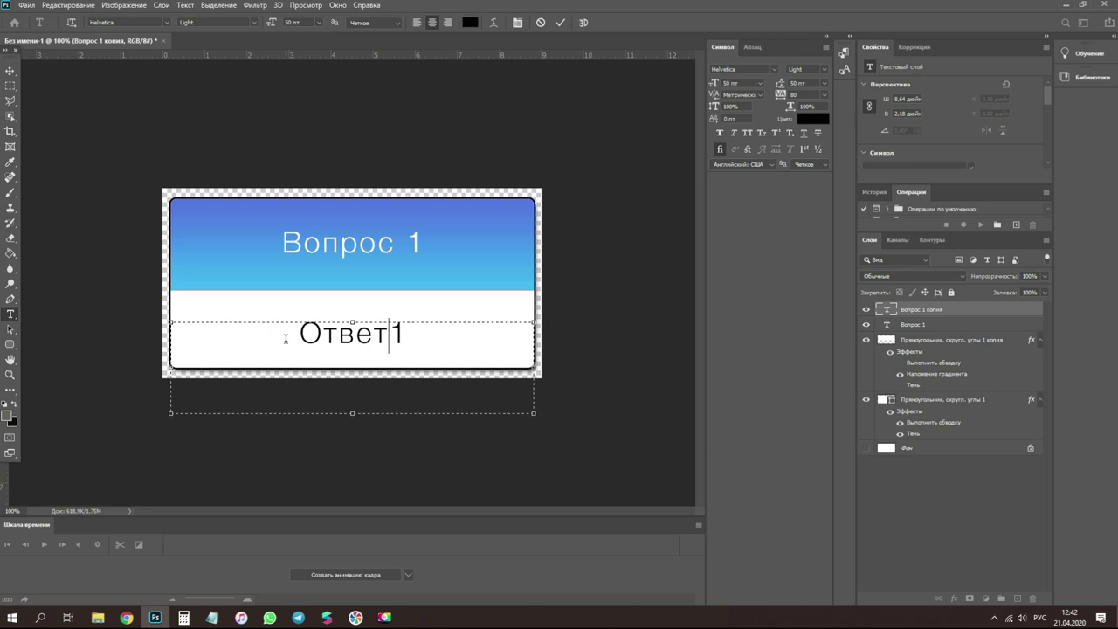
{"action": "left_click", "coordinate": [12, 73]}
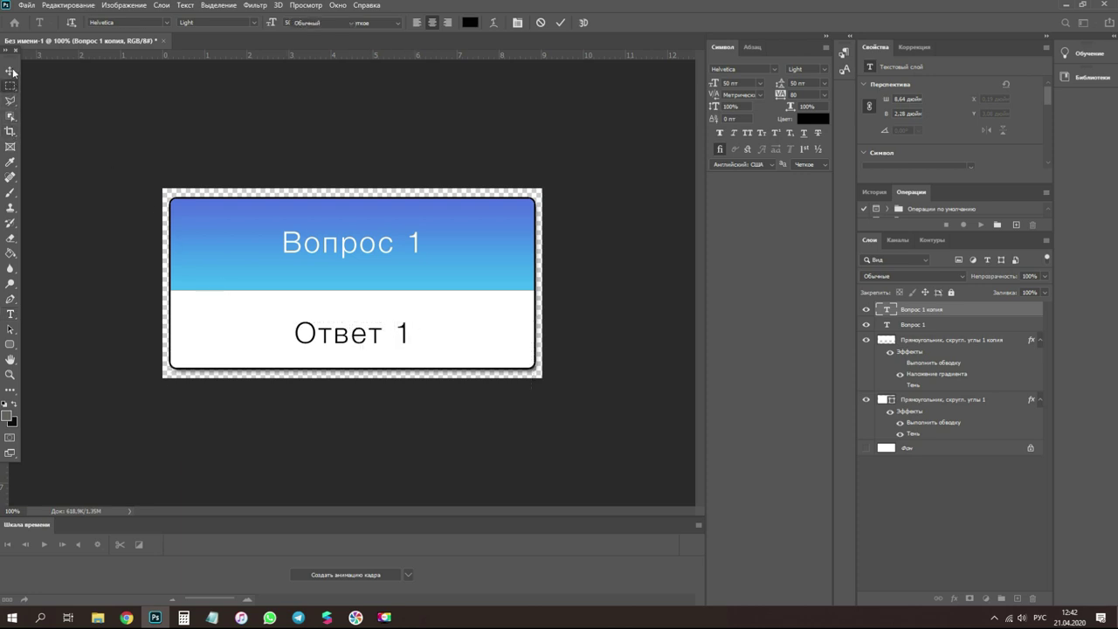
{"action": "left_click_drag", "start_coordinate": [377, 338], "coordinate": [378, 276]}
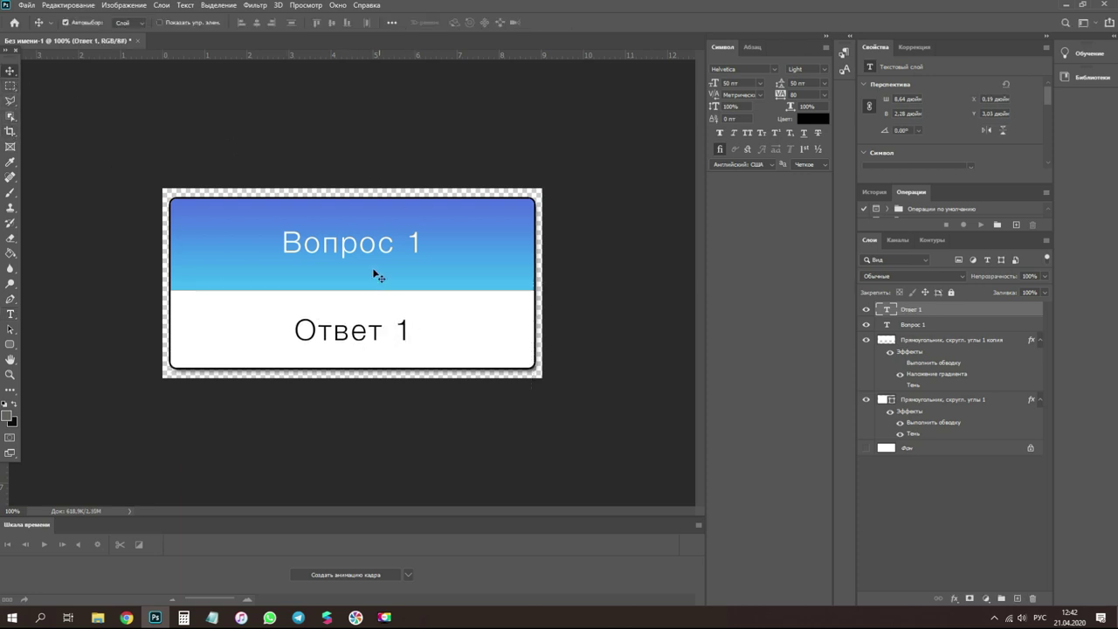
- Set the "Вопрос 1" text in the A_Angkasa.Alen.Rus Regular font at 100 pt
{"action": "left_click", "coordinate": [379, 260]}
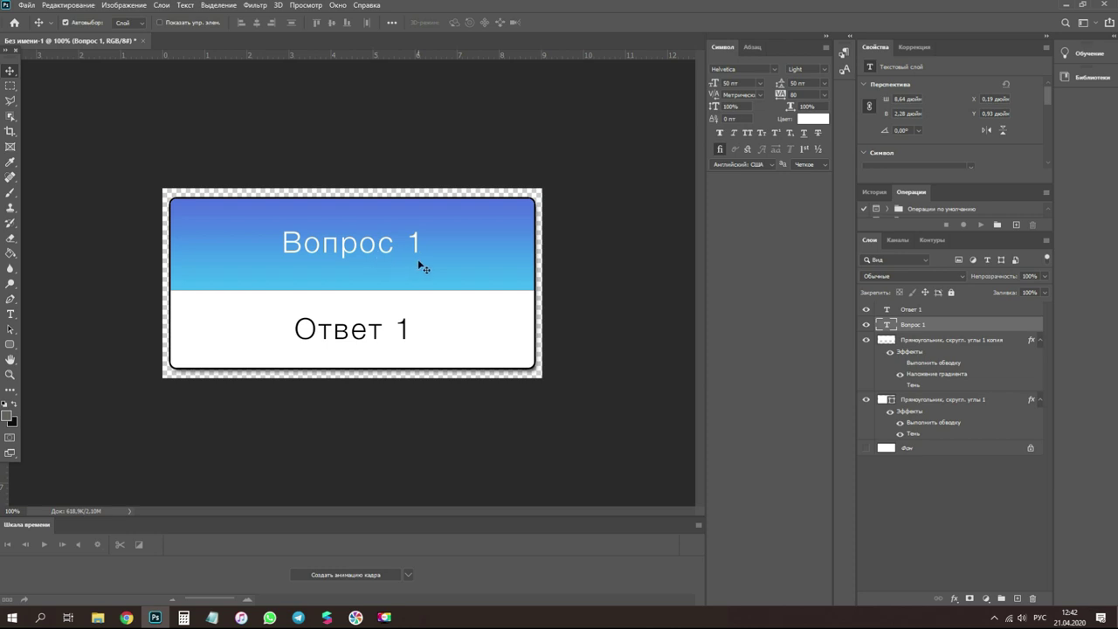
{"action": "double_click", "coordinate": [392, 250]}
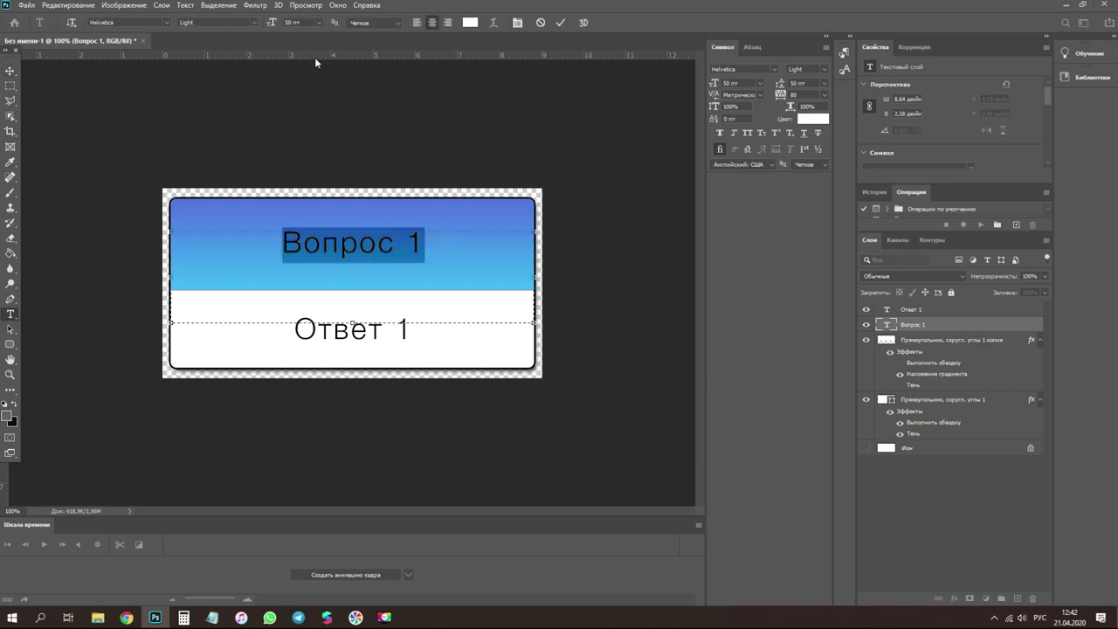
{"action": "left_click", "coordinate": [255, 23]}
{"action": "left_click", "coordinate": [196, 26]}
{"action": "left_click", "coordinate": [167, 22]}
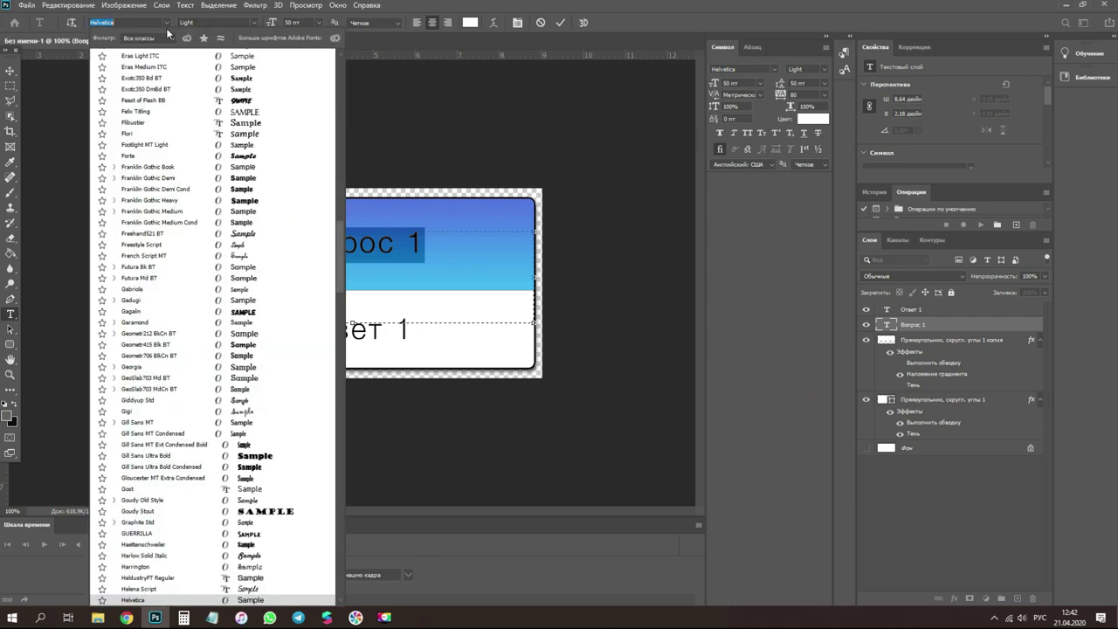
{"action": "left_click", "coordinate": [145, 25]}
{"action": "left_click", "coordinate": [167, 23]}
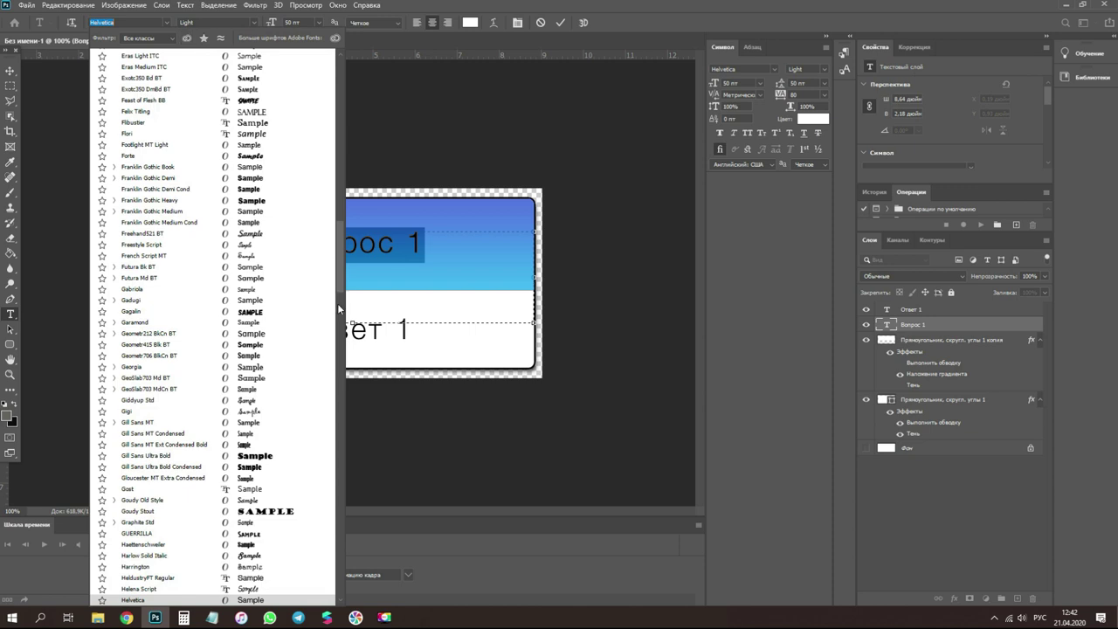
{"action": "left_click_drag", "start_coordinate": [339, 260], "coordinate": [339, 87]}
{"action": "left_click", "coordinate": [244, 82]}
{"action": "left_click", "coordinate": [11, 84]}
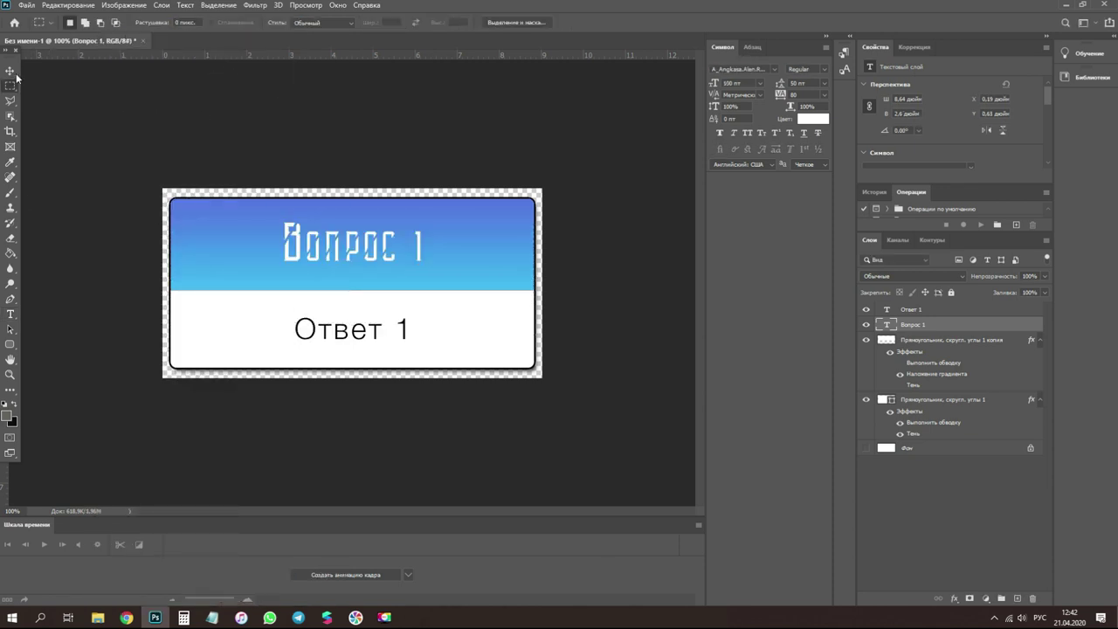
{"action": "left_click", "coordinate": [11, 71]}
{"action": "double_click", "coordinate": [346, 248]}
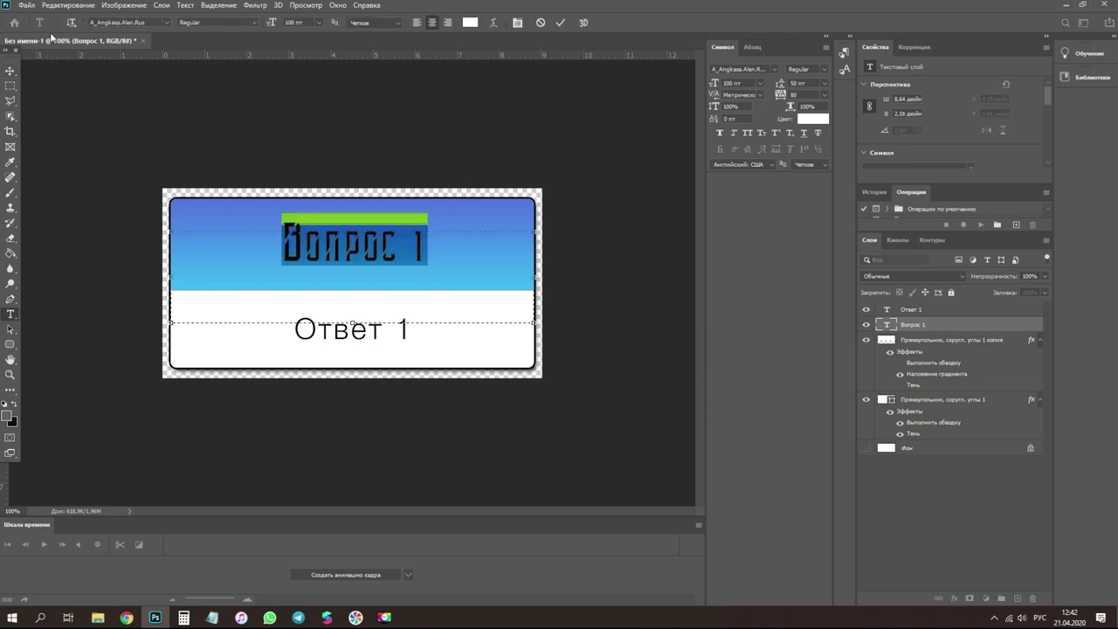
{"action": "left_click", "coordinate": [11, 87]}
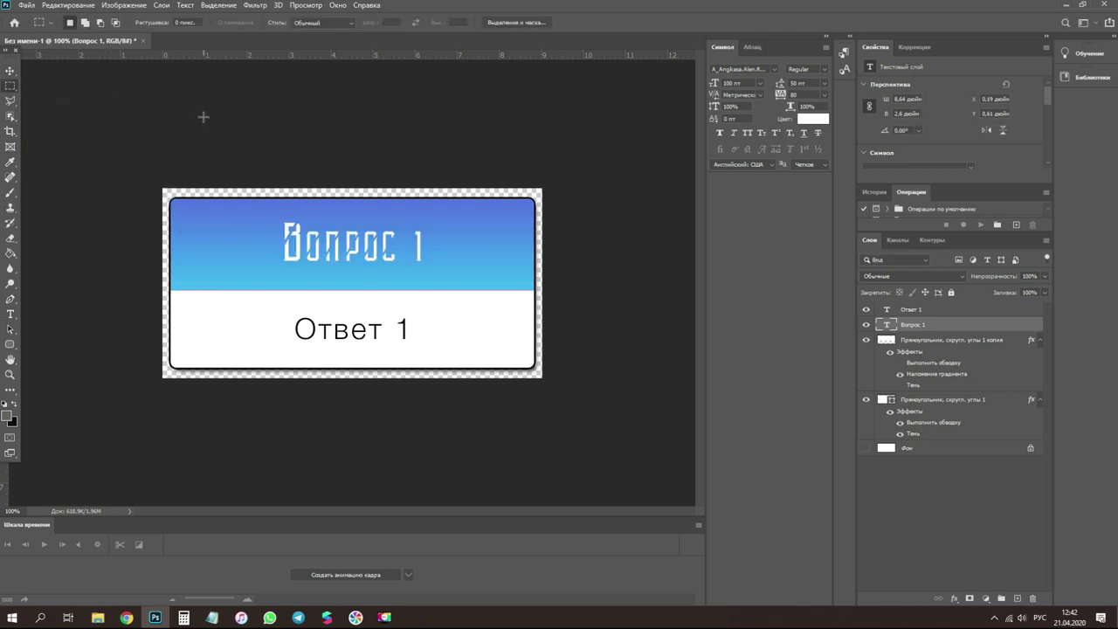
- Group the two rounded-rectangle layers together as the card background
{"action": "left_click", "coordinate": [921, 342]}
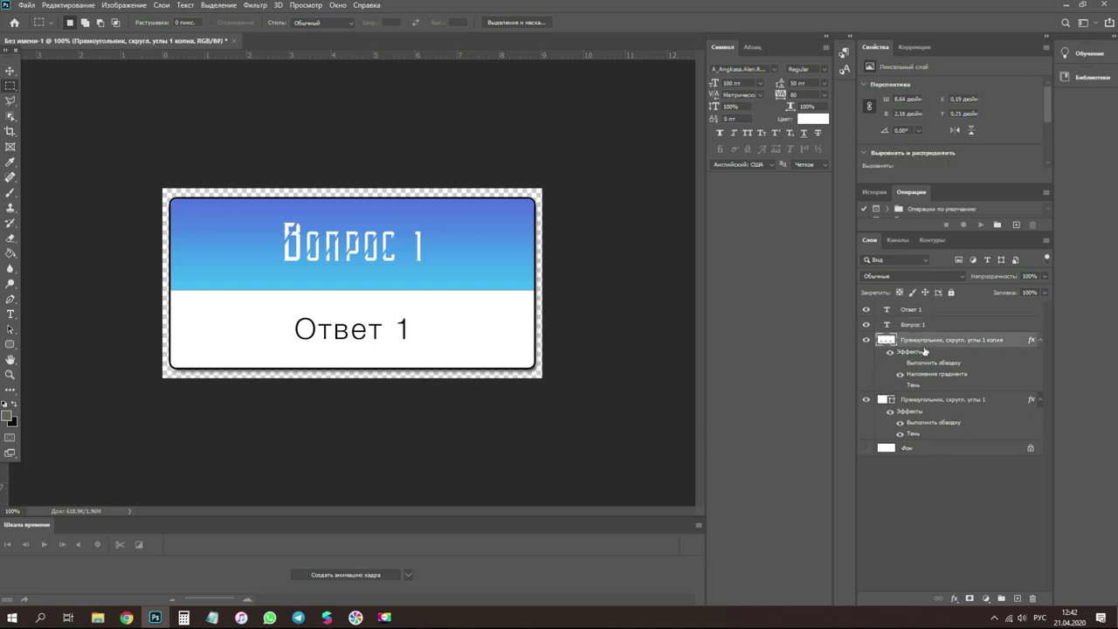
{"action": "left_click", "coordinate": [931, 407]}
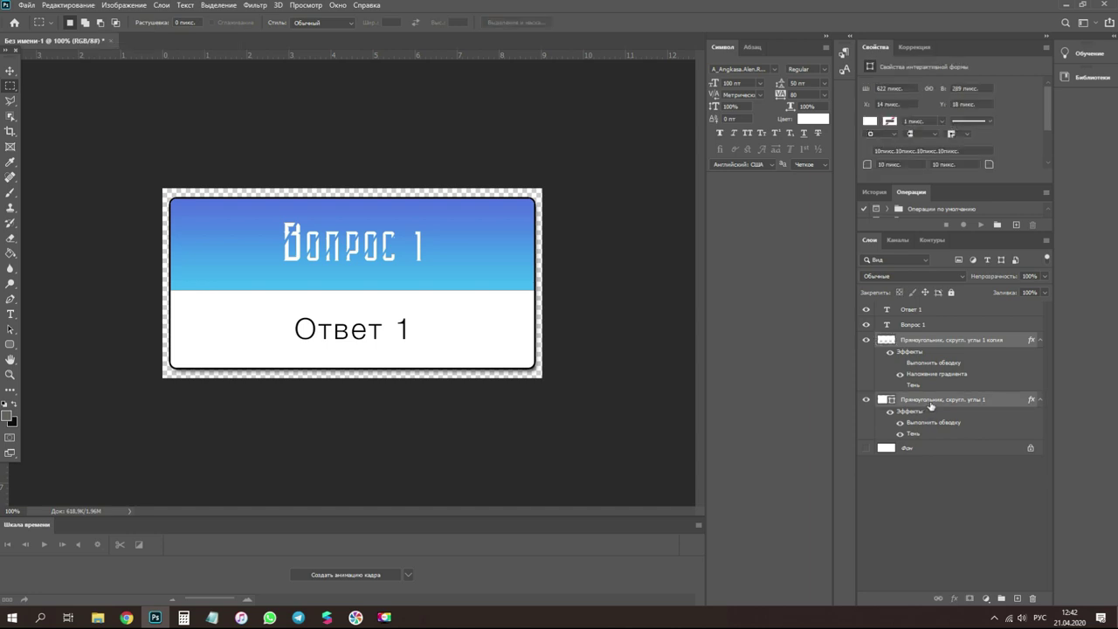
{"action": "left_click", "coordinate": [1002, 599]}
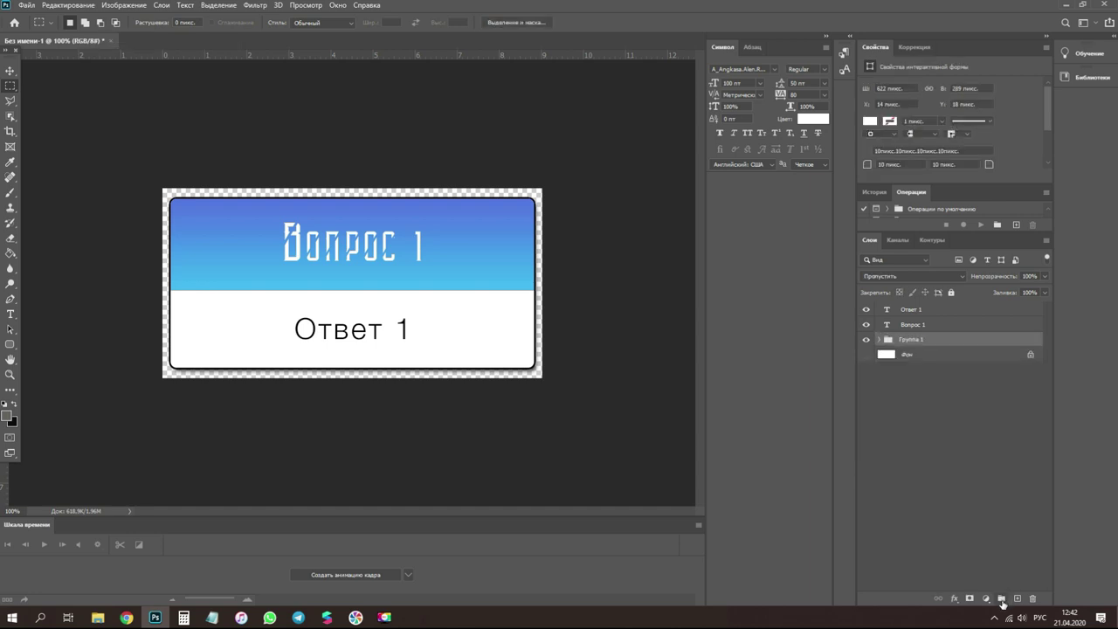
- Group the "Вопрос 1" and "Ответ 1" text layers and name the group "1"
{"action": "left_click", "coordinate": [931, 328]}
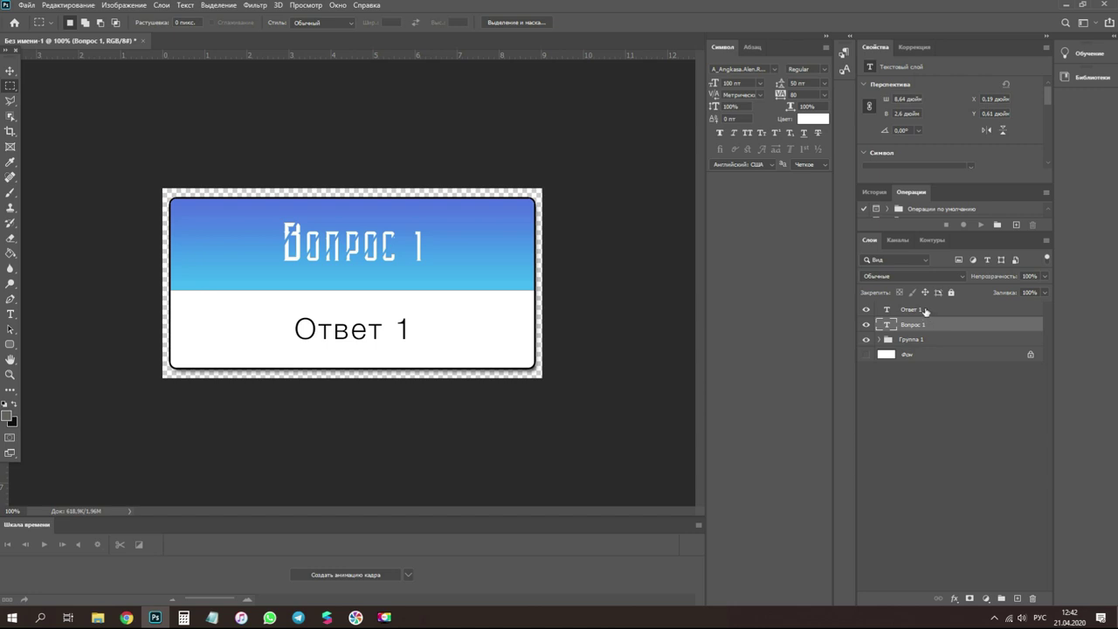
{"action": "left_click", "coordinate": [927, 311], "text": "shift"}
{"action": "left_click", "coordinate": [1015, 599]}
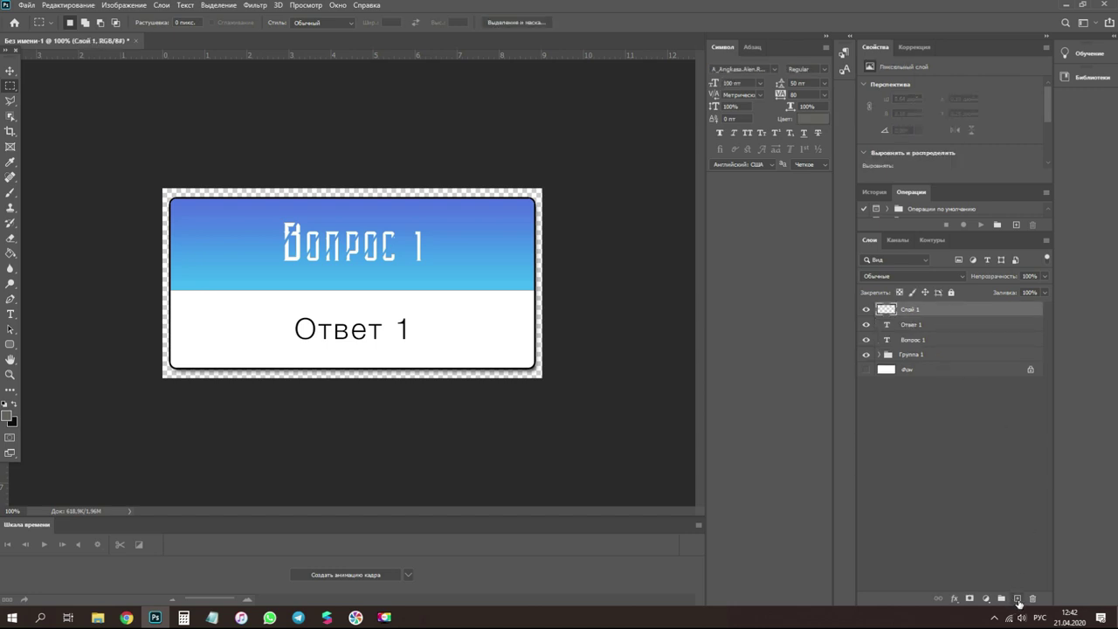
{"action": "key", "text": "ctrl+z"}
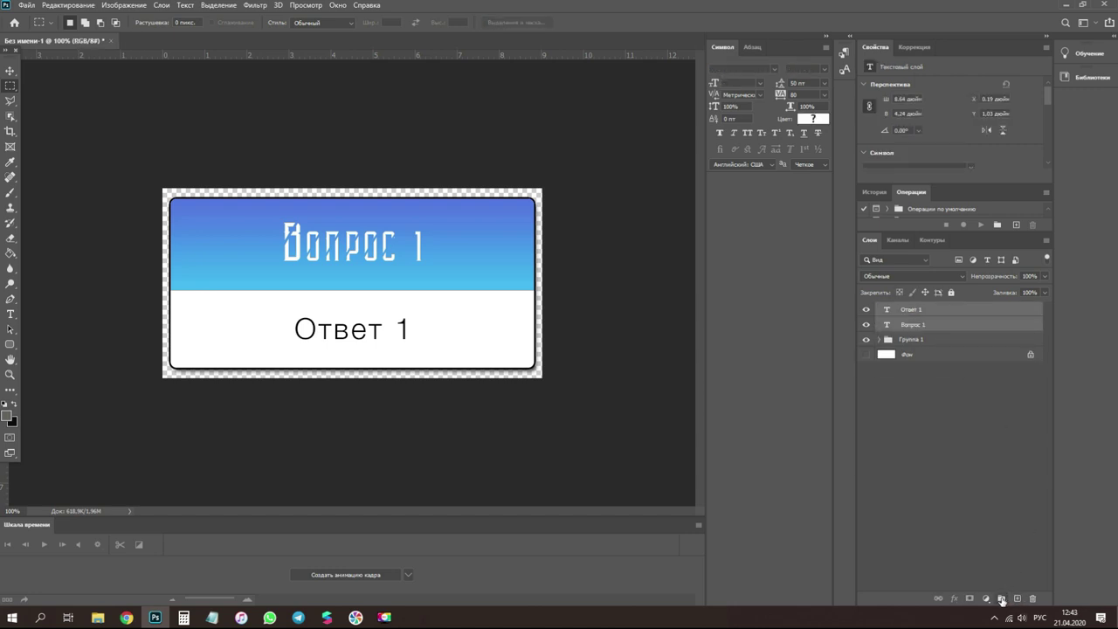
{"action": "left_click", "coordinate": [1001, 599]}
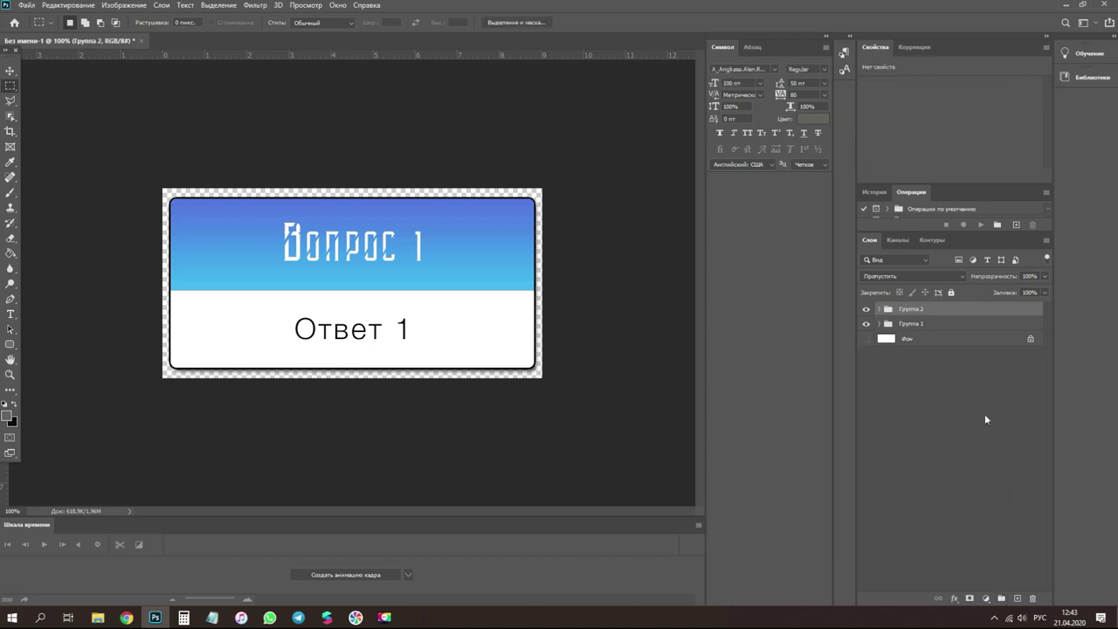
{"action": "double_click", "coordinate": [912, 309]}
{"action": "type", "text": "1"}
{"action": "key", "text": "Return"}
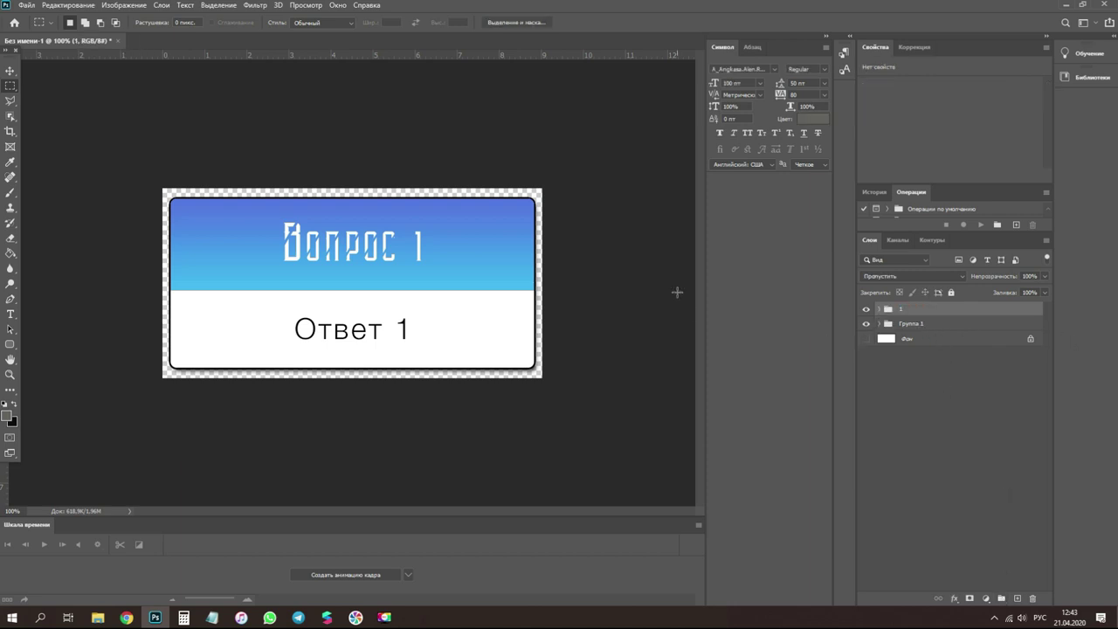
- Duplicate group 1, hide the original, and rename the copy "2"
{"action": "key", "text": "ctrl+j"}
{"action": "left_click", "coordinate": [866, 324]}
{"action": "double_click", "coordinate": [909, 309]}
{"action": "type", "text": "2"}
{"action": "key", "text": "Return"}
- Change the answer text in group 2 to "Ответ 2"
{"action": "left_click", "coordinate": [880, 310]}
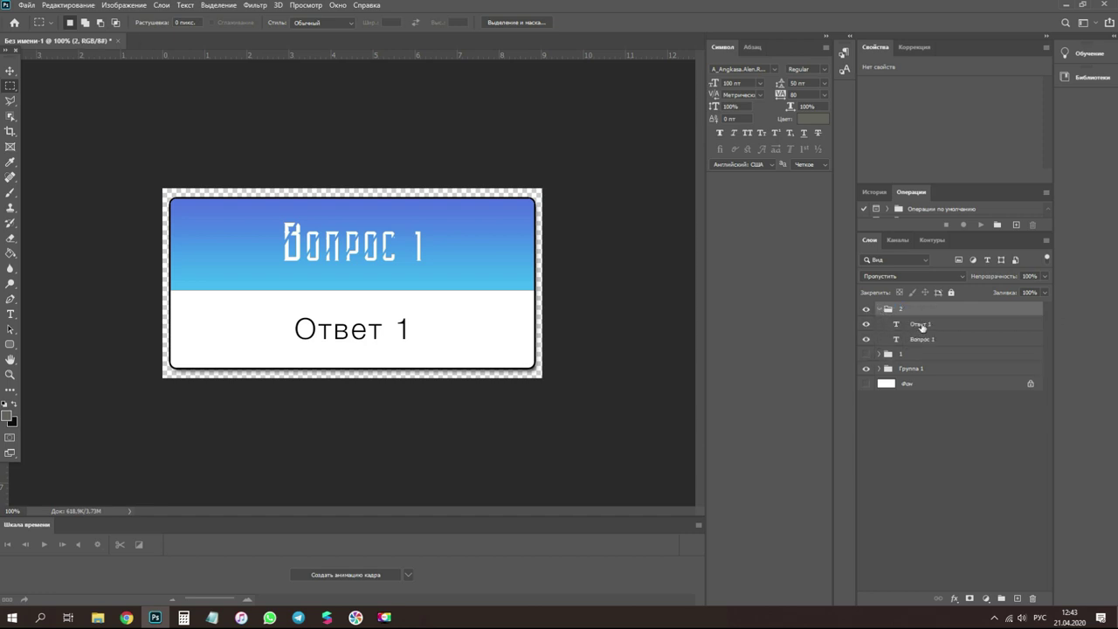
{"action": "left_click", "coordinate": [920, 325]}
{"action": "double_click", "coordinate": [895, 325]}
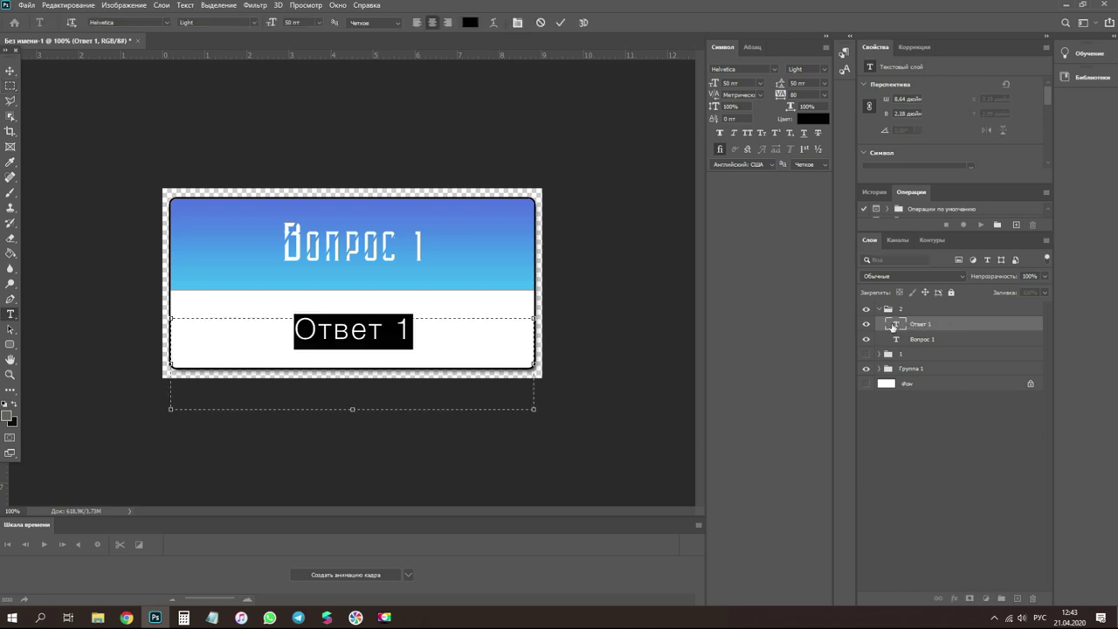
{"action": "left_click", "coordinate": [487, 338]}
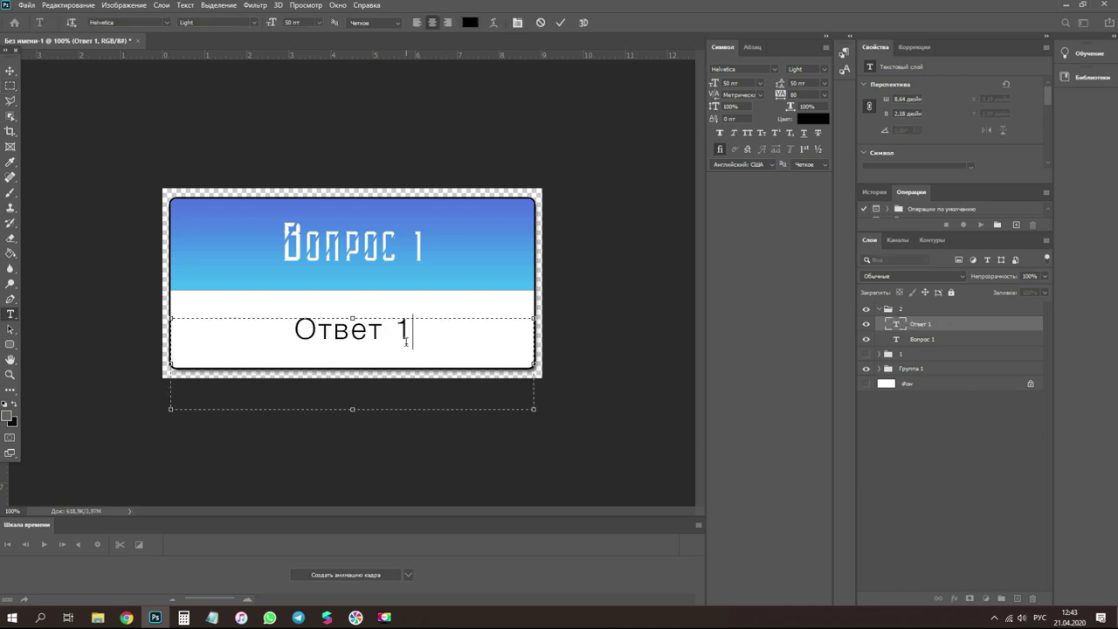
{"action": "key", "text": "BackSpace"}
{"action": "type", "text": "2"}
{"action": "key", "text": "ctrl+Return"}
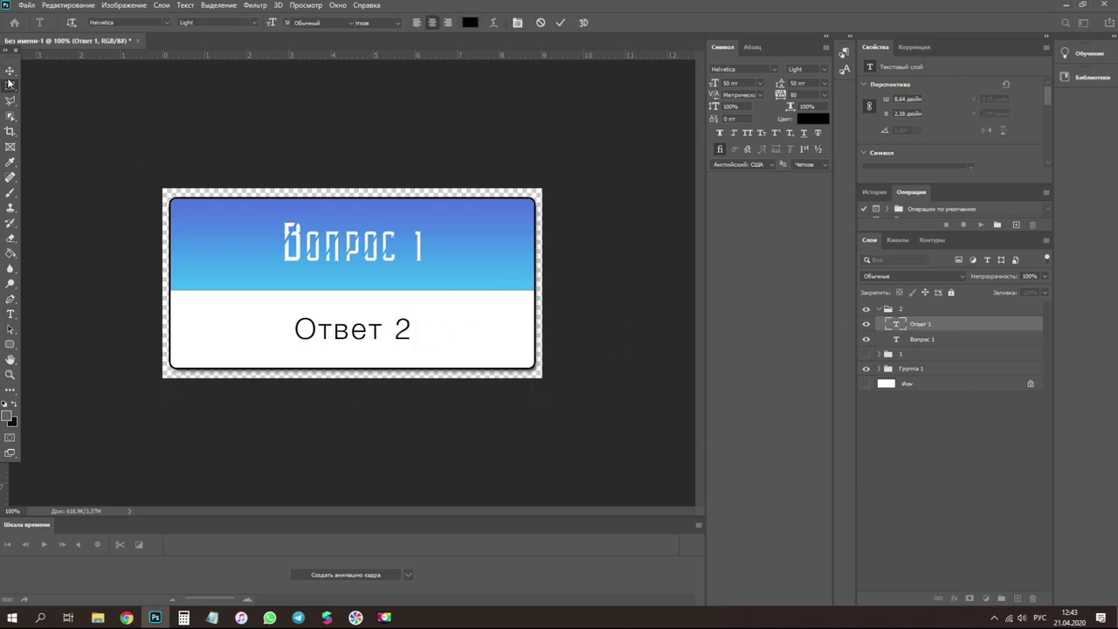
- Change the question text in group 2 to "Вопрос 2"
{"action": "key", "text": "v"}
{"action": "left_click", "coordinate": [384, 254]}
{"action": "double_click", "coordinate": [384, 254]}
{"action": "key", "text": "End"}
{"action": "key", "text": "BackSpace"}
{"action": "type", "text": "2"}
{"action": "left_click", "coordinate": [11, 85]}
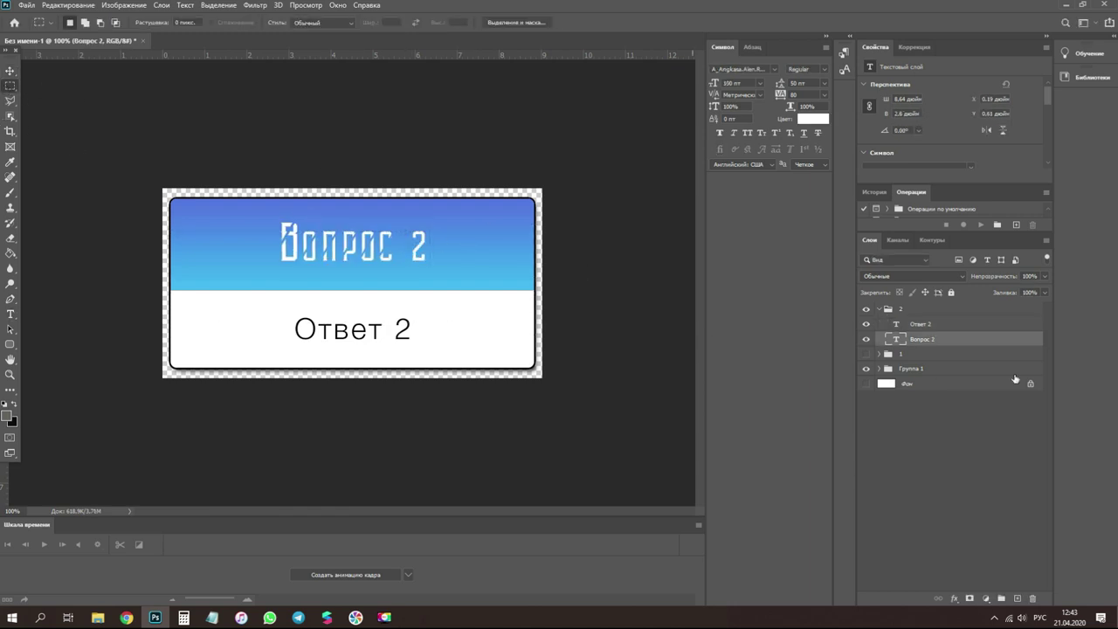
- Collapse and hide group 2, and make three duplicates of it
{"action": "left_click", "coordinate": [879, 309]}
{"action": "left_click", "coordinate": [865, 309]}
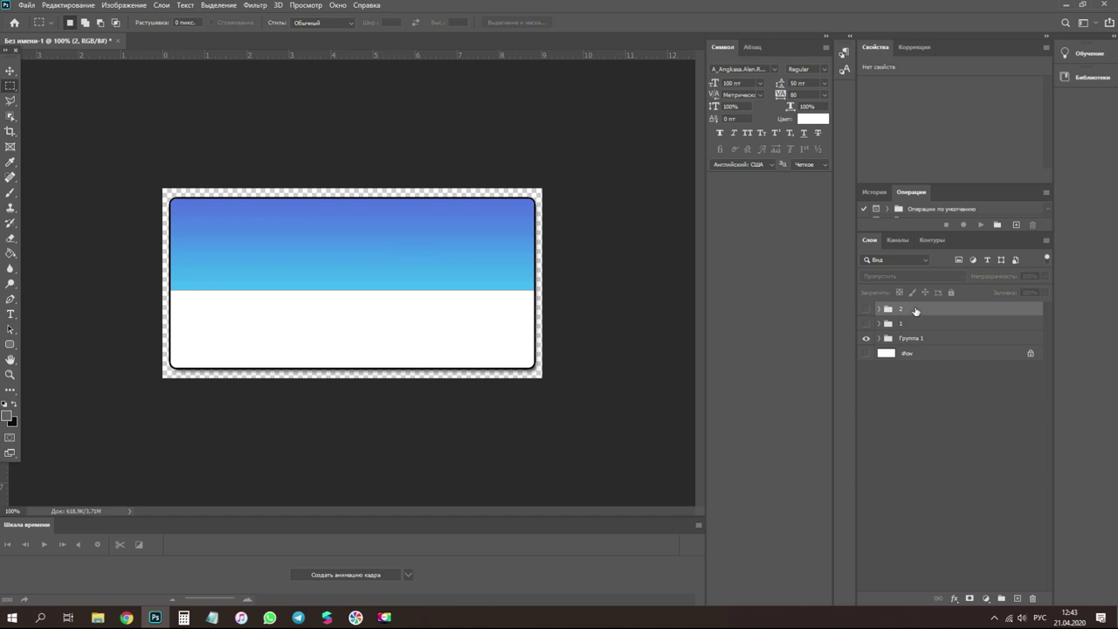
{"action": "key", "text": "ctrl+j"}
{"action": "key", "text": "ctrl+j"}
{"action": "key", "text": "ctrl+j"}
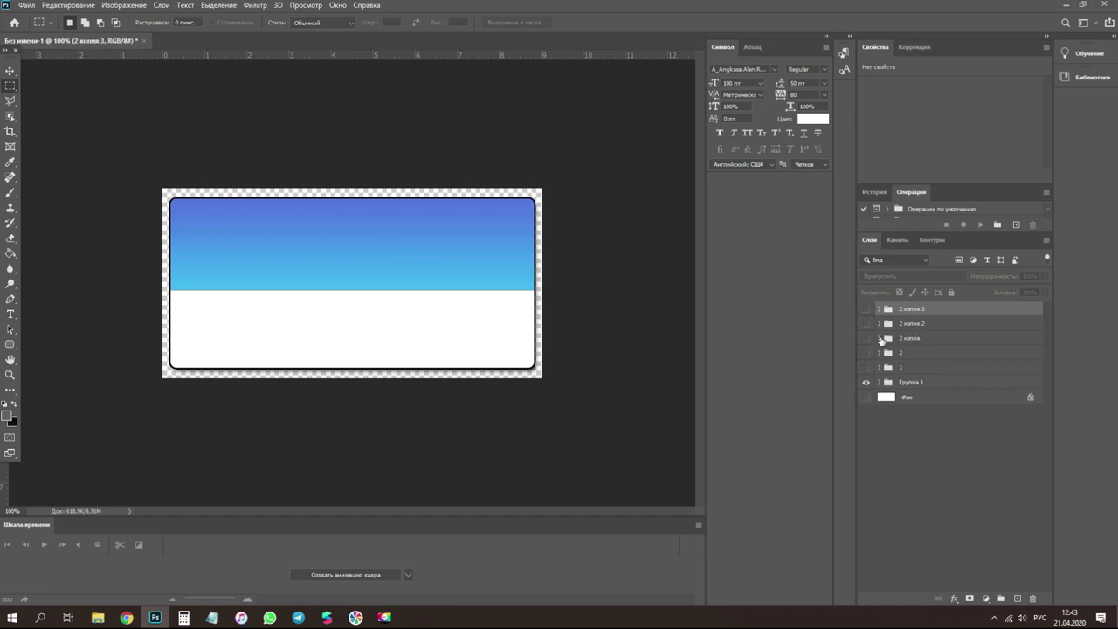
- Show the group "2 копия" and change its answer text to "Ответ 3"
{"action": "left_click", "coordinate": [880, 338]}
{"action": "left_click", "coordinate": [866, 338]}
{"action": "double_click", "coordinate": [896, 354]}
{"action": "left_click", "coordinate": [413, 330]}
{"action": "key", "text": "BackSpace"}
{"action": "type", "text": "3"}
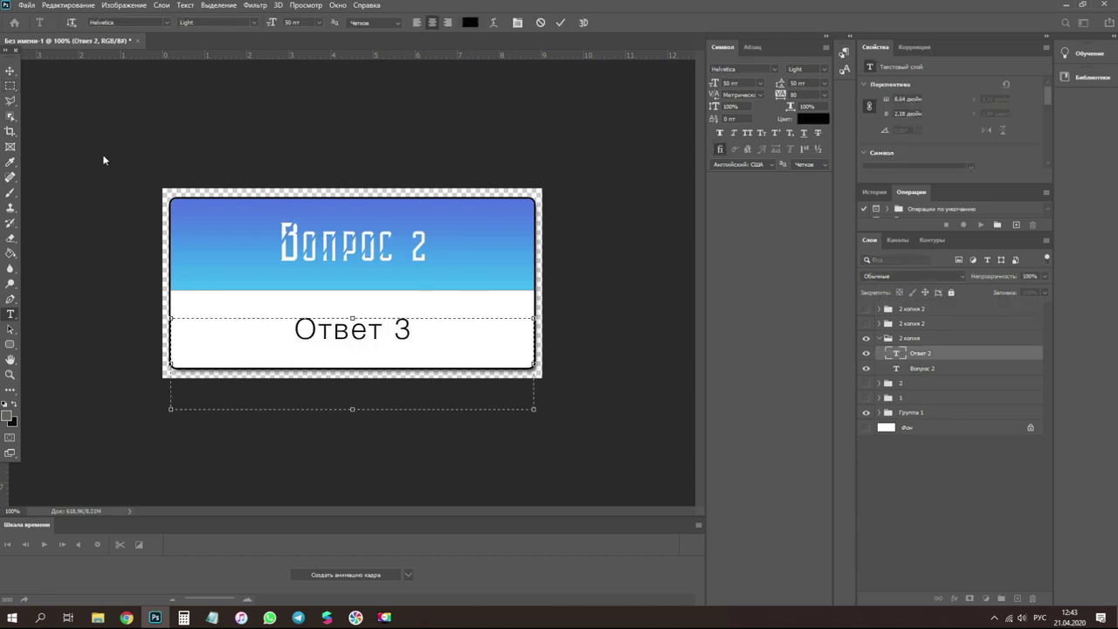
{"action": "left_click", "coordinate": [11, 85]}
- Edit the number in the question text of "2 копия", and collapse and hide the group
{"action": "double_click", "coordinate": [896, 368]}
{"action": "left_click", "coordinate": [428, 245]}
{"action": "left_click", "coordinate": [879, 338]}
{"action": "left_click", "coordinate": [865, 338]}
- Show the group "2 копия 2" and change its answer text to "Ответ 4"
{"action": "left_click", "coordinate": [879, 323]}
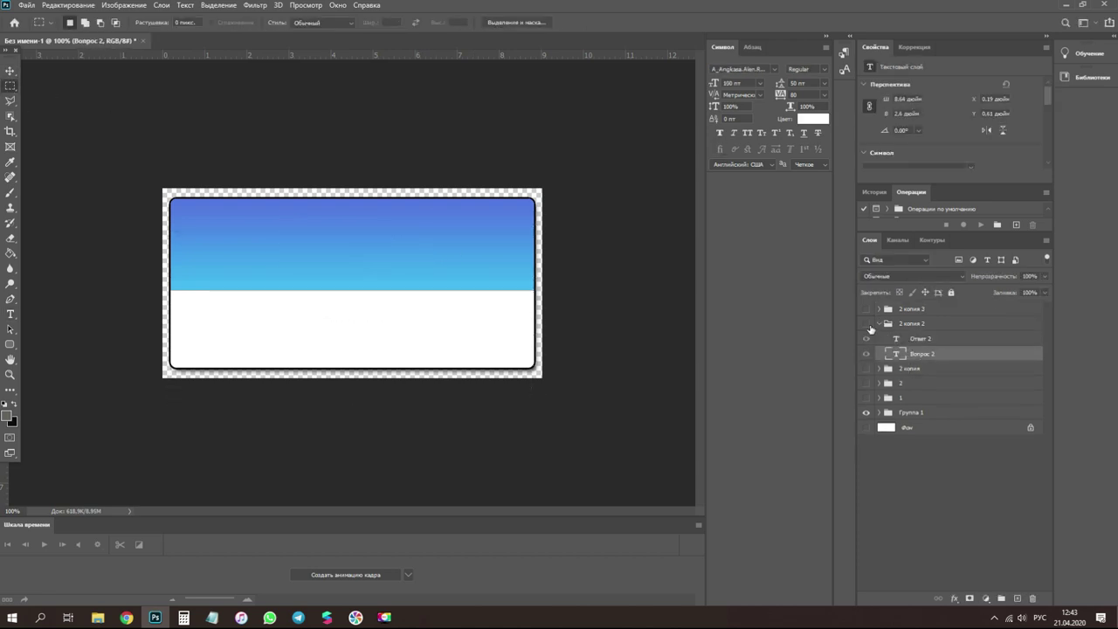
{"action": "left_click", "coordinate": [866, 324]}
{"action": "double_click", "coordinate": [896, 339]}
{"action": "left_click", "coordinate": [484, 326]}
{"action": "key", "text": "BackSpace"}
{"action": "type", "text": "3"}
{"action": "key", "text": "BackSpace"}
{"action": "type", "text": "4"}
{"action": "left_click", "coordinate": [11, 86]}
- Delete the surplus group "2 копия 3"
{"action": "left_click", "coordinate": [879, 323]}
{"action": "left_click", "coordinate": [900, 311]}
{"action": "key", "text": "Delete"}
- Change the question text in "2 копия 2" to "Вопрос 4", and collapse and hide the group
{"action": "left_click", "coordinate": [879, 309]}
{"action": "double_click", "coordinate": [897, 339]}
{"action": "type", "text": "4"}
{"action": "key", "text": "ctrl+Return"}
{"action": "key", "text": "m"}
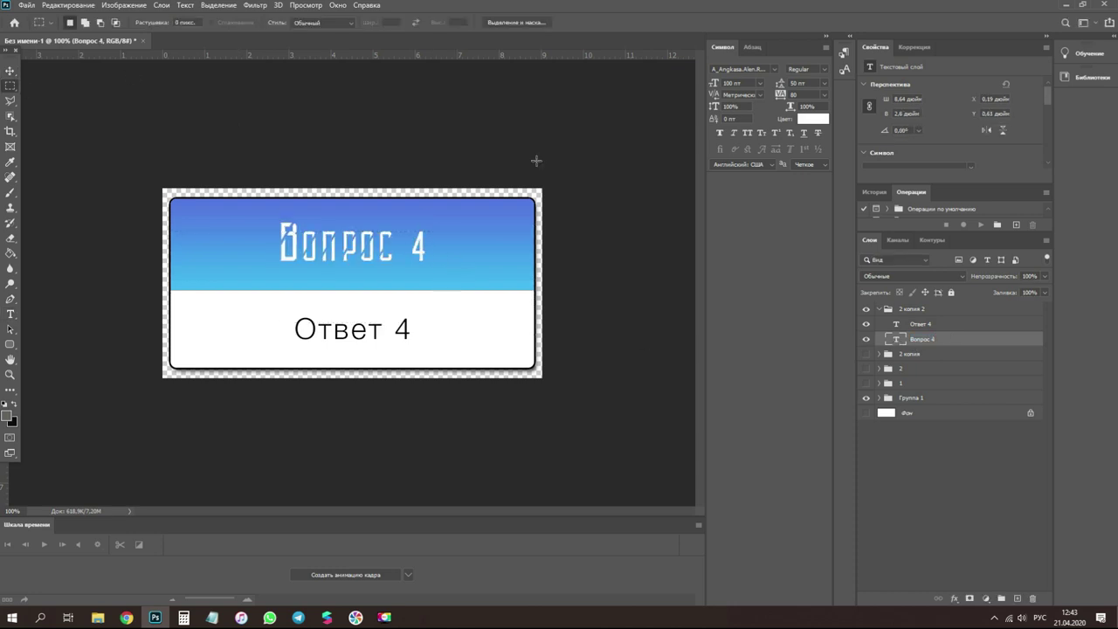
{"action": "left_click", "coordinate": [880, 308]}
{"action": "left_click", "coordinate": [866, 309]}
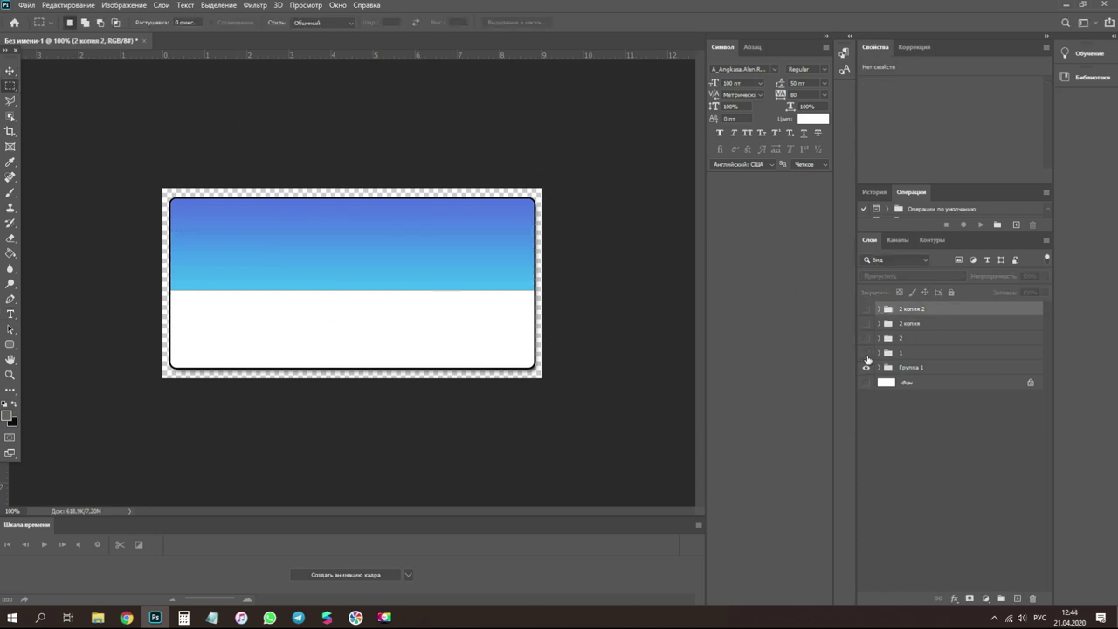
- Show group 1 and quick-export the first card as a PNG named 001 to the desktop
{"action": "left_click", "coordinate": [866, 353]}
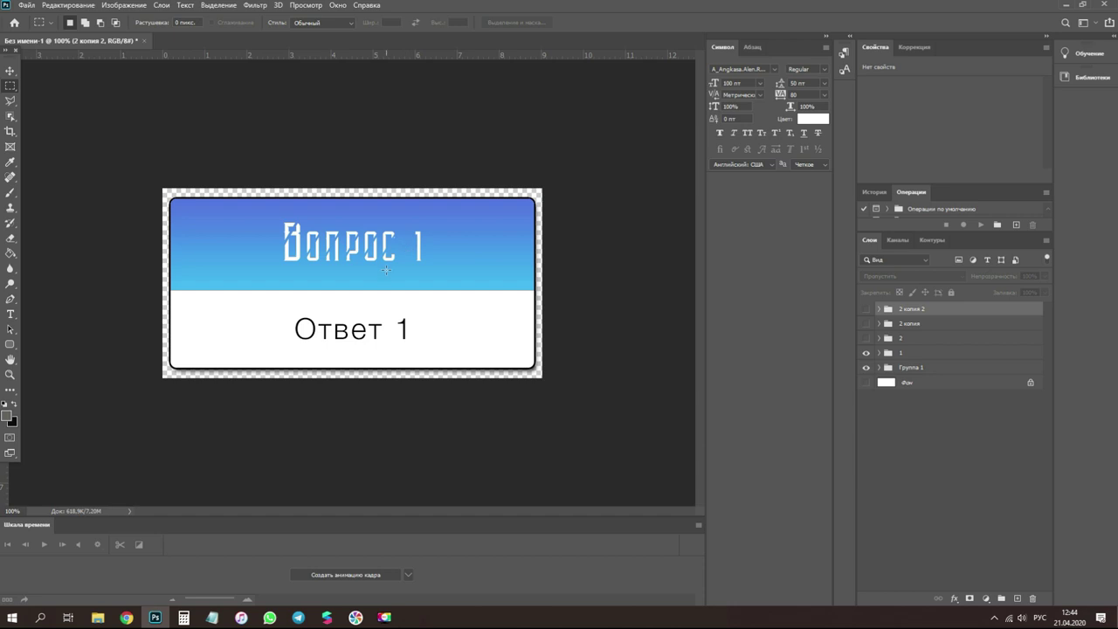
{"action": "left_click", "coordinate": [26, 5]}
{"action": "mouse_move", "coordinate": [135, 179]}
{"action": "left_click", "coordinate": [225, 179]}
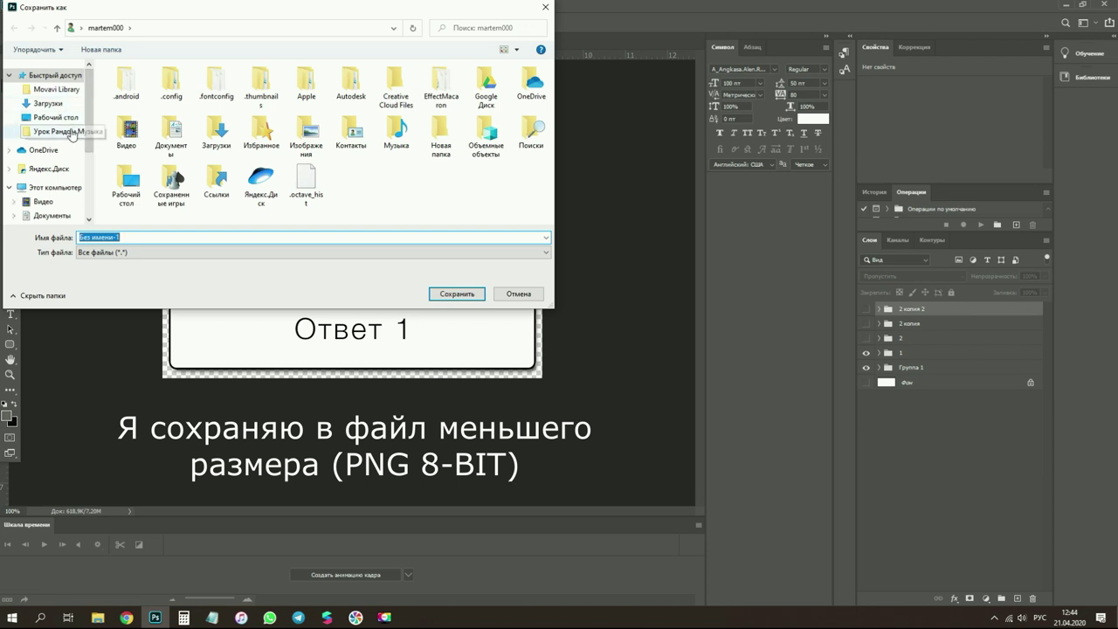
{"action": "left_click", "coordinate": [81, 27]}
{"action": "left_click", "coordinate": [131, 46]}
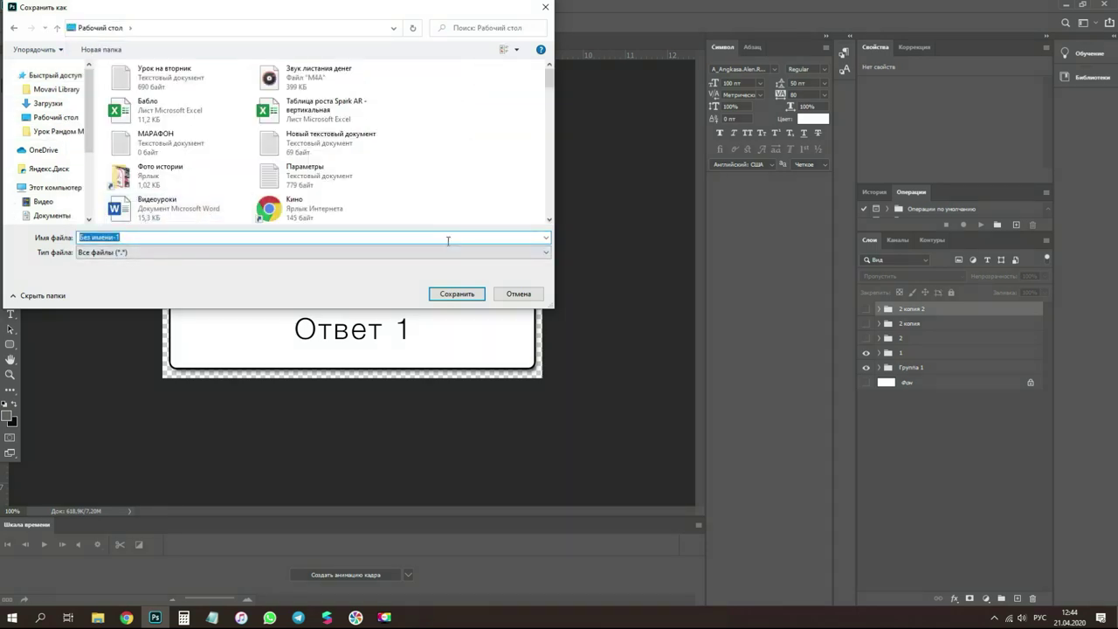
{"action": "type", "text": "001"}
{"action": "key", "text": "Return"}
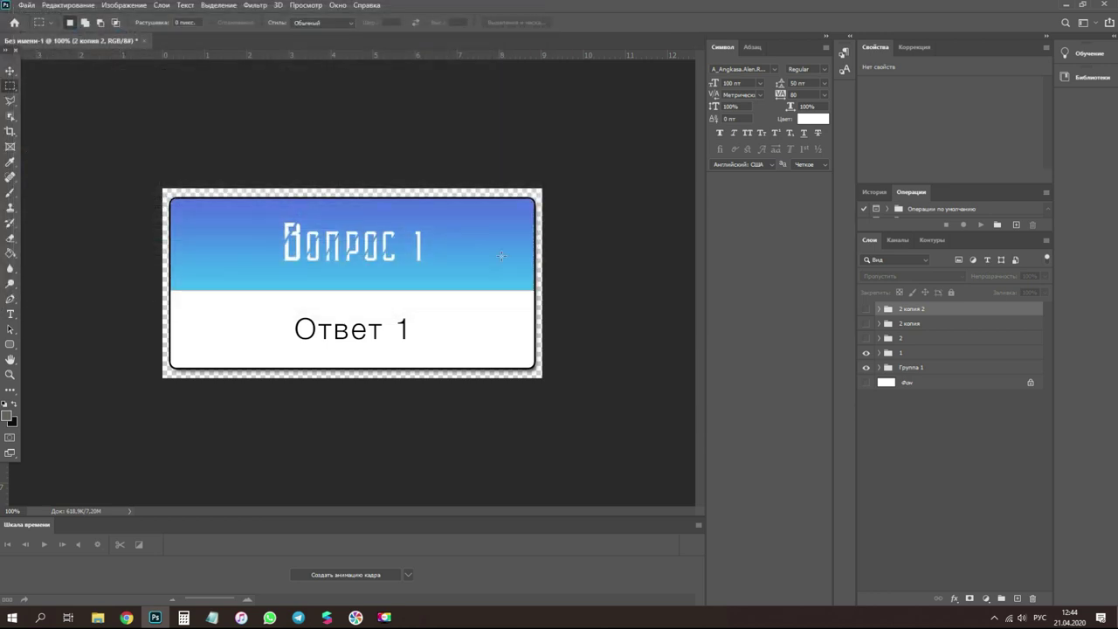
- Hide group 1, show group 2, and quick-export the second card as a PNG
{"action": "left_click", "coordinate": [866, 352]}
{"action": "left_click", "coordinate": [865, 338]}
{"action": "left_click", "coordinate": [26, 4]}
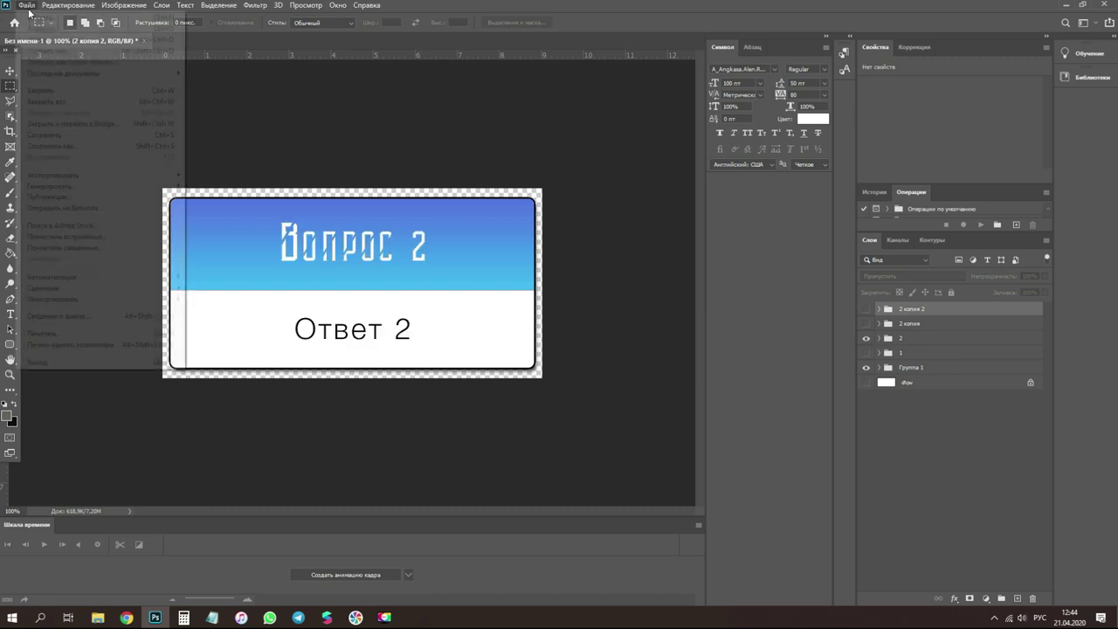
{"action": "mouse_move", "coordinate": [162, 175]}
{"action": "left_click", "coordinate": [227, 170]}
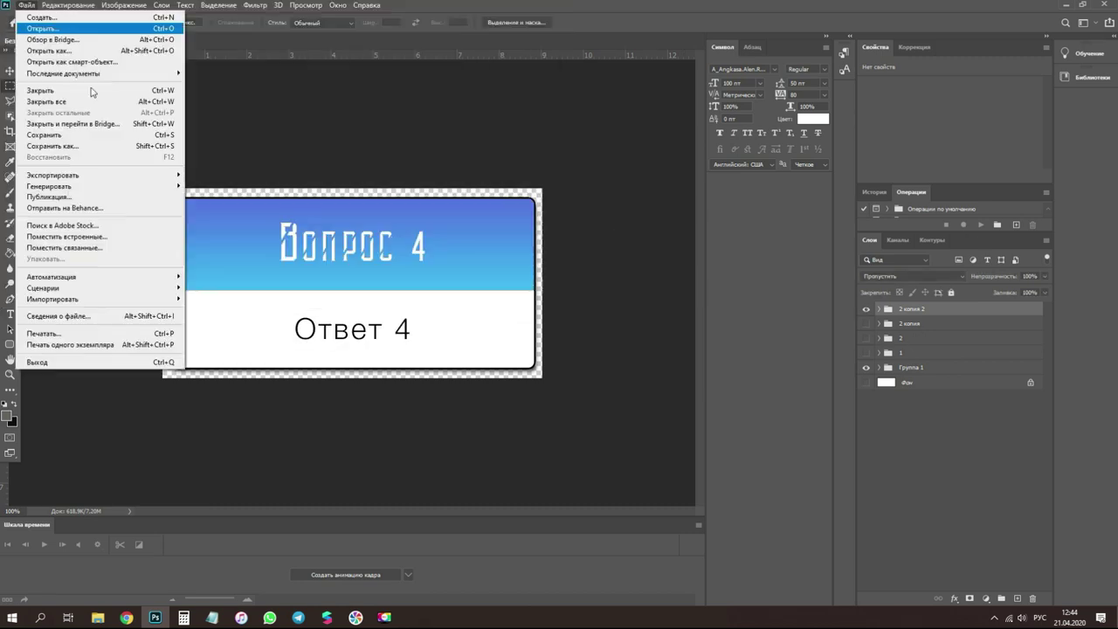
{"action": "key", "text": "Escape"}
- Replace the "Вопрос 4" text in "2 копия 2" with "Ответь на вопрос"
{"action": "left_click", "coordinate": [10, 69]}
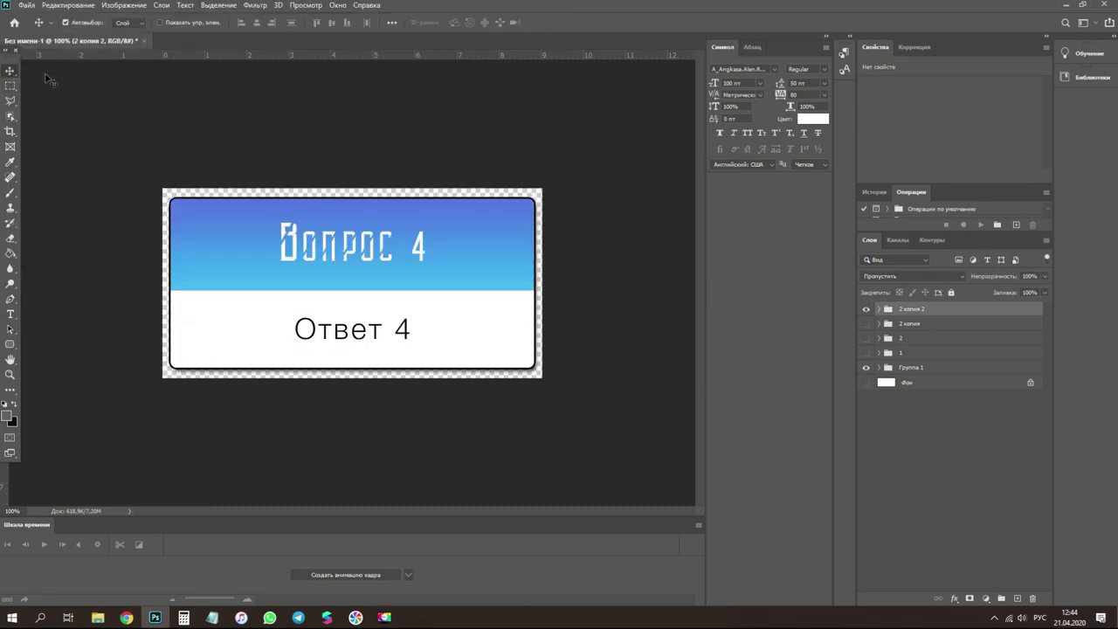
{"action": "double_click", "coordinate": [367, 264]}
{"action": "type", "text": "Ответ"}
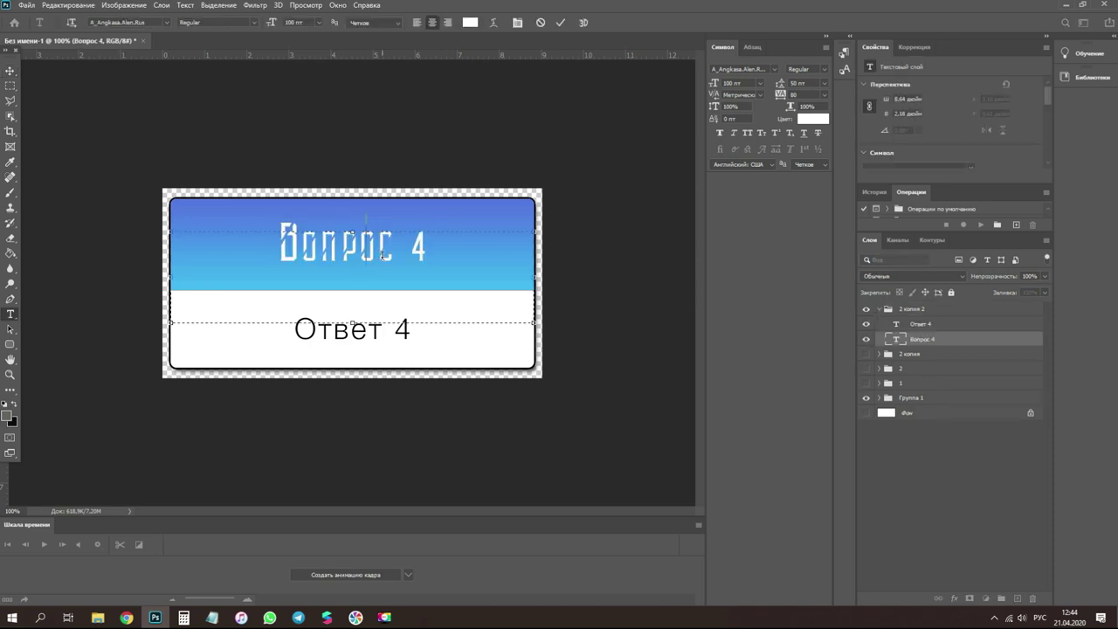
{"action": "type", "text": "ь"}
{"action": "type", "text": "на вопрос"}
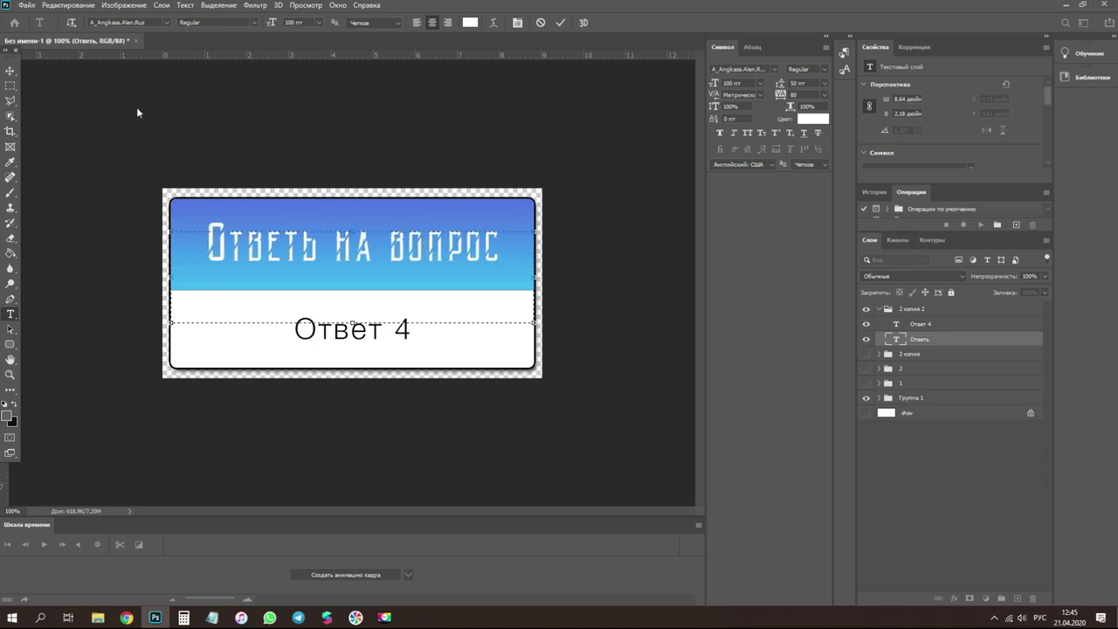
- Commit the question text edit and hide the "Ответ 4" text layer in the group "2 копия 2"
{"action": "left_click", "coordinate": [12, 72]}
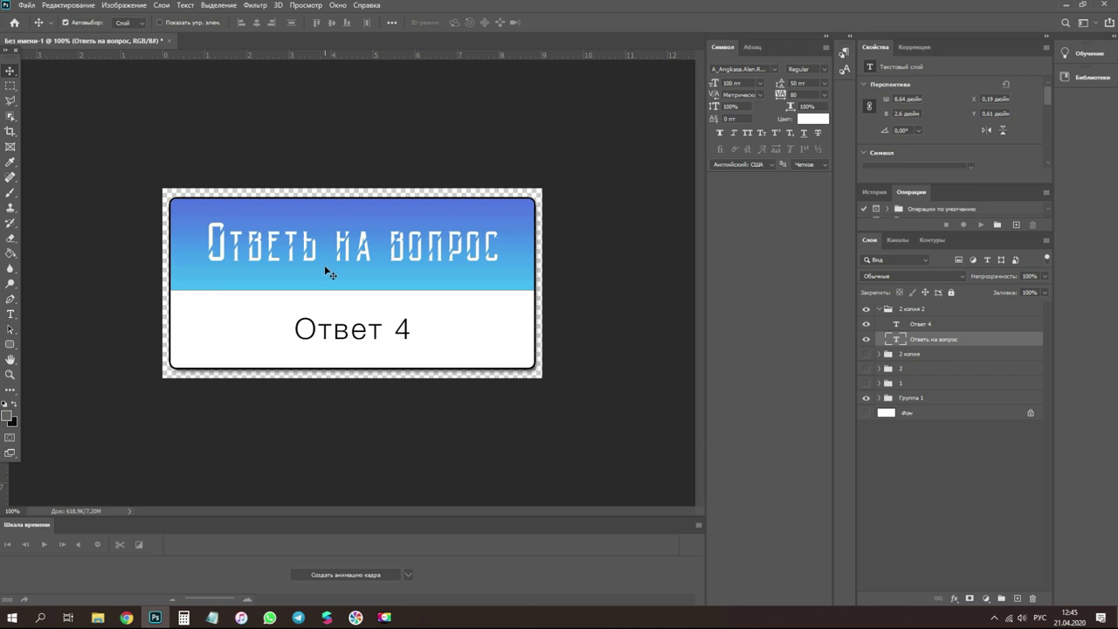
{"action": "double_click", "coordinate": [341, 330]}
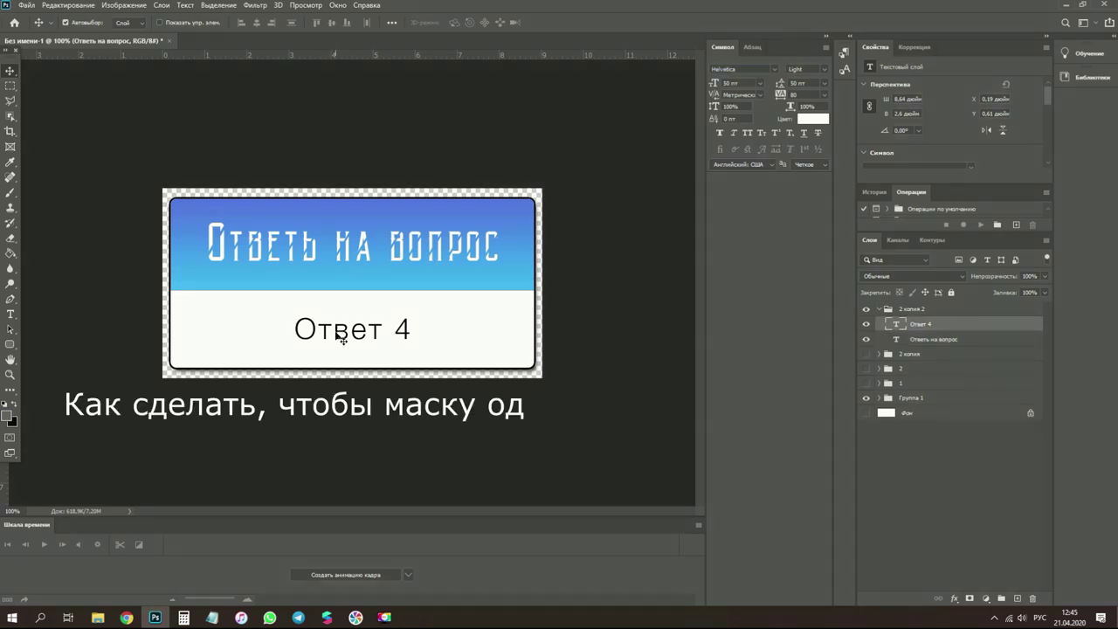
{"action": "left_click", "coordinate": [11, 71]}
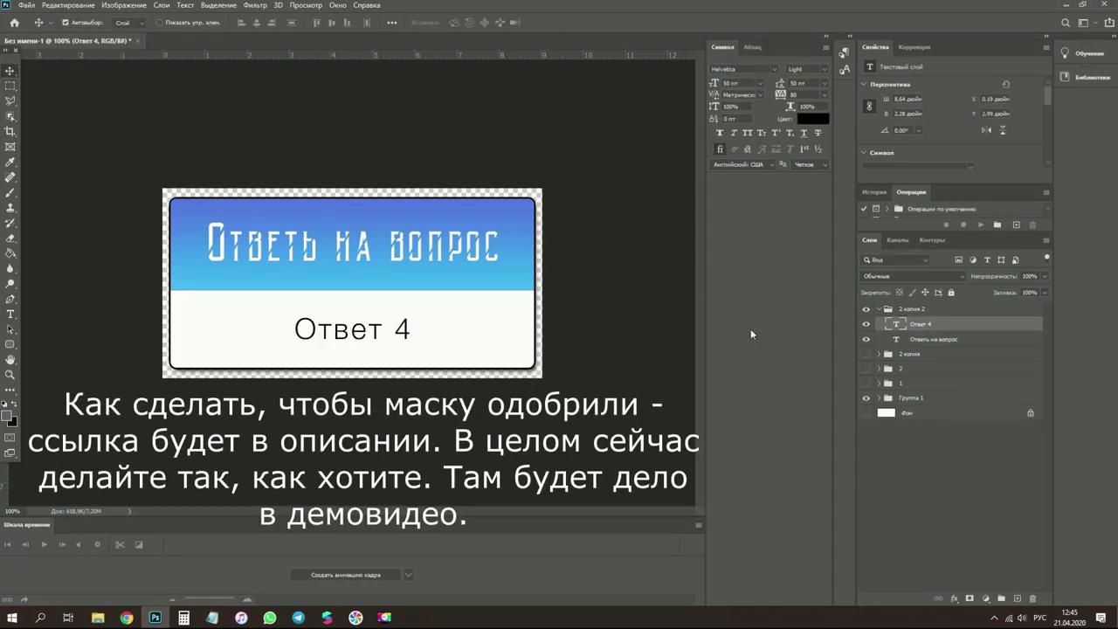
{"action": "left_click", "coordinate": [866, 325]}
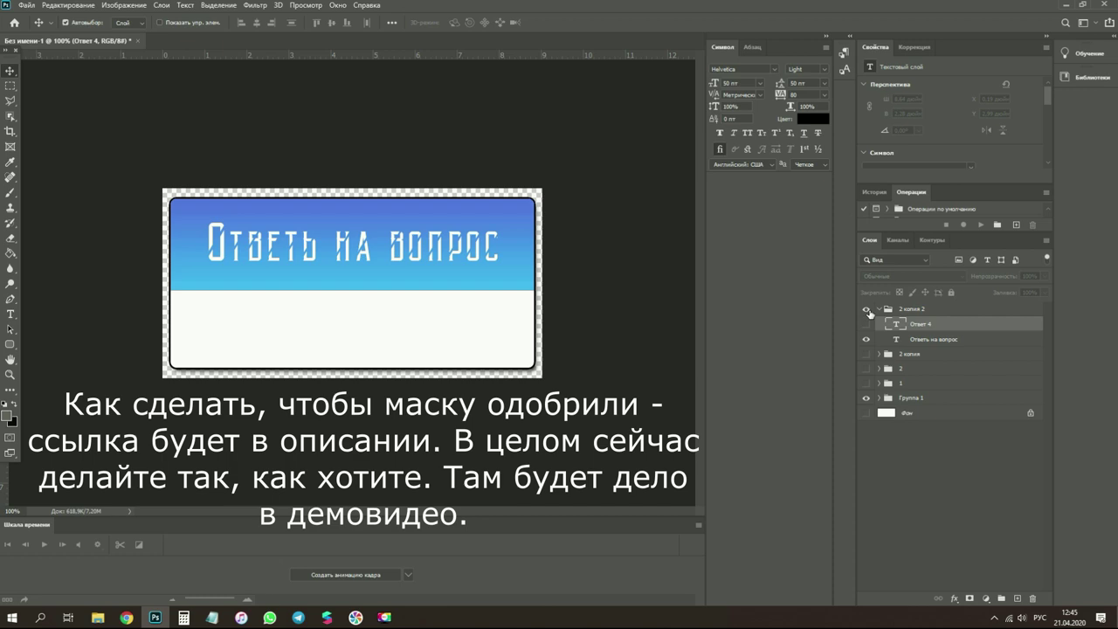
- Quick-export the card without an answer as a PNG named 005 to the desktop
{"action": "left_click", "coordinate": [27, 5]}
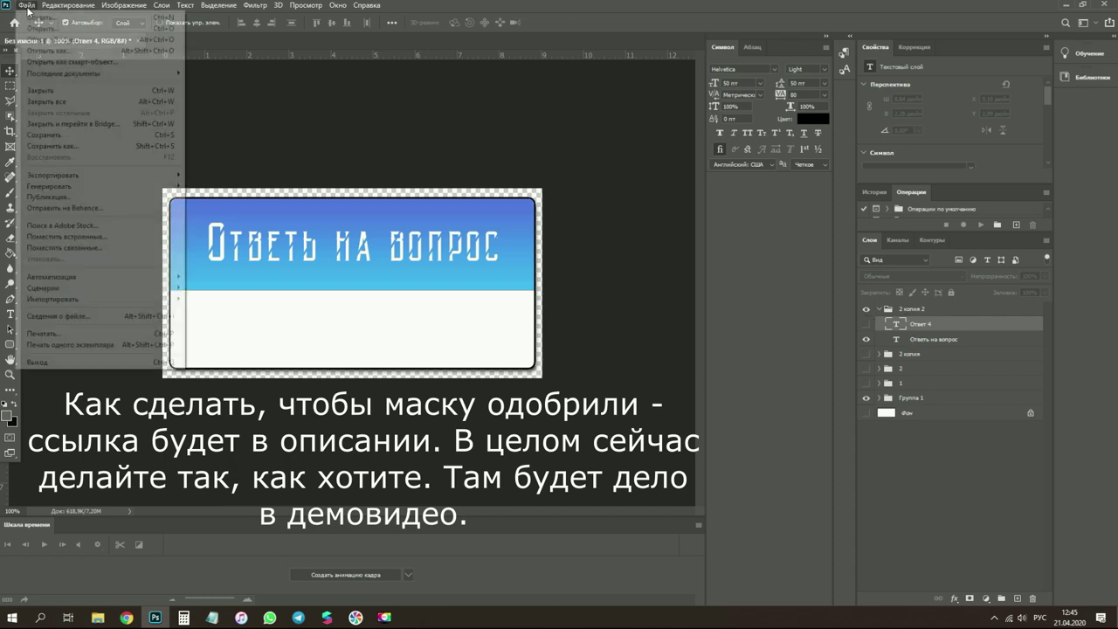
{"action": "mouse_move", "coordinate": [140, 182]}
{"action": "left_click", "coordinate": [253, 180]}
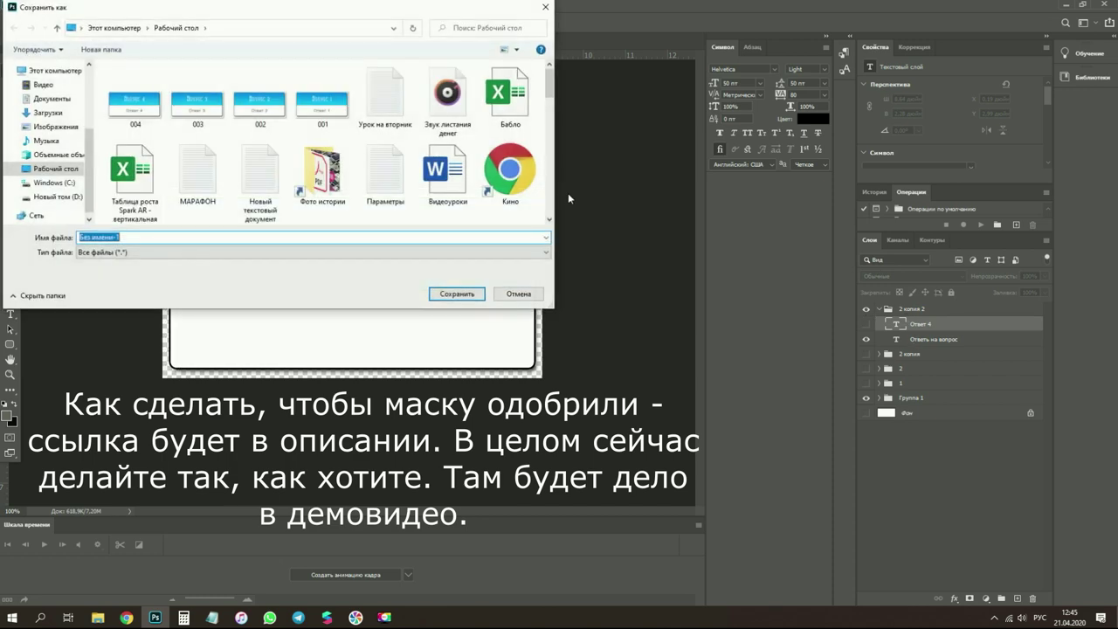
{"action": "type", "text": "005"}
{"action": "key", "text": "Return"}
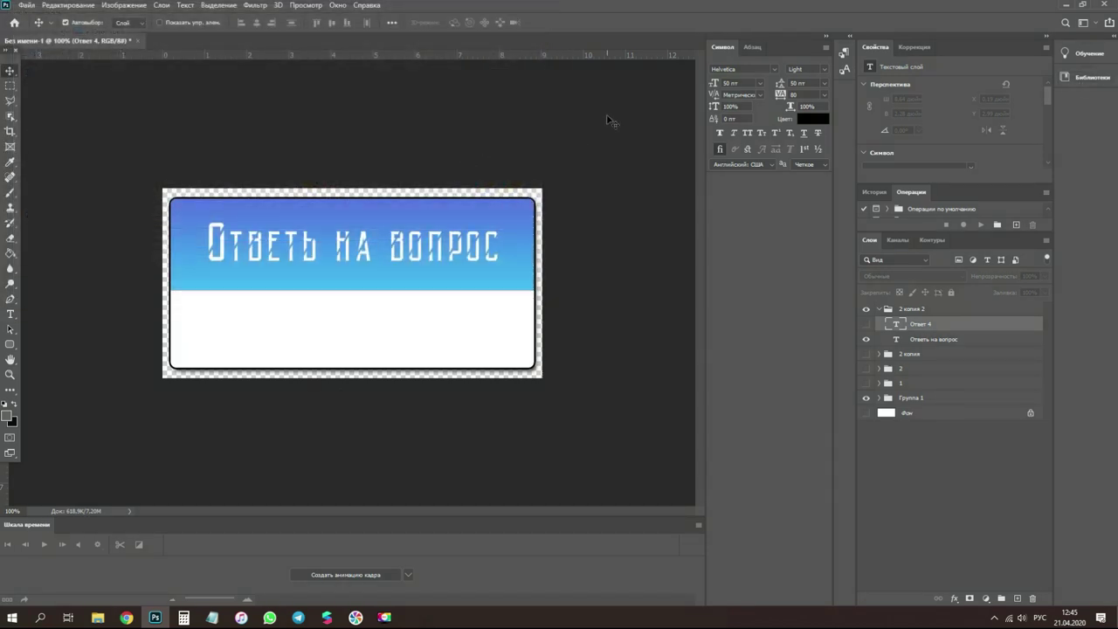
- Switch to Chrome and open the discussion "Материалы (текстуры и 3D объекты)" in the SPARK AR community on VK
{"action": "left_click", "coordinate": [1064, 9]}
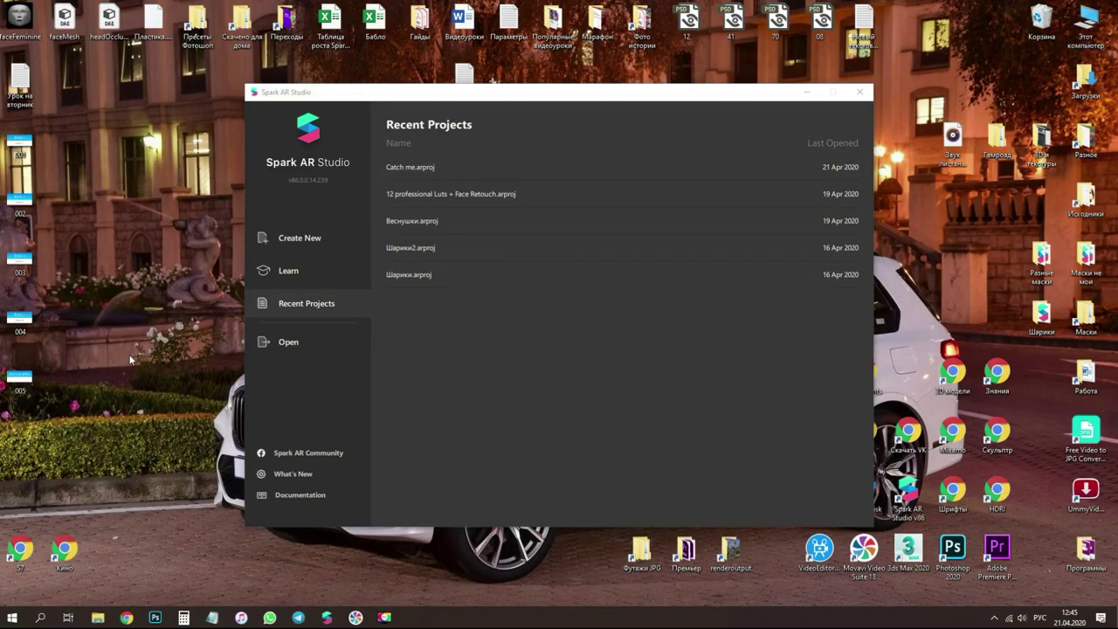
{"action": "left_click", "coordinate": [127, 614]}
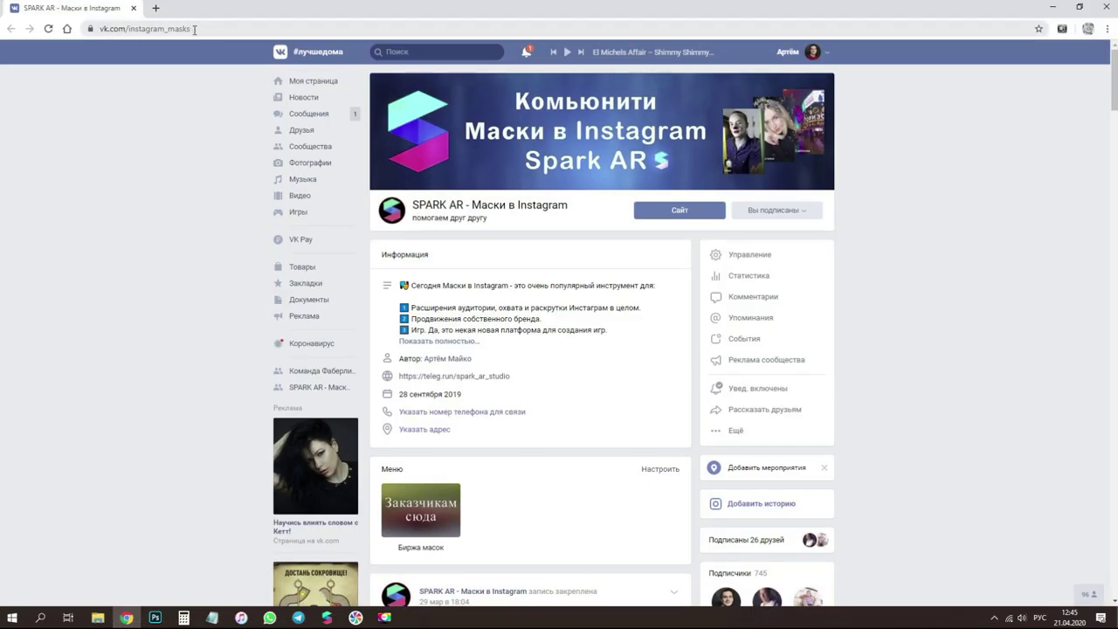
{"action": "scroll", "coordinate": [621, 260], "scroll_direction": "down", "scroll_amount": 7}
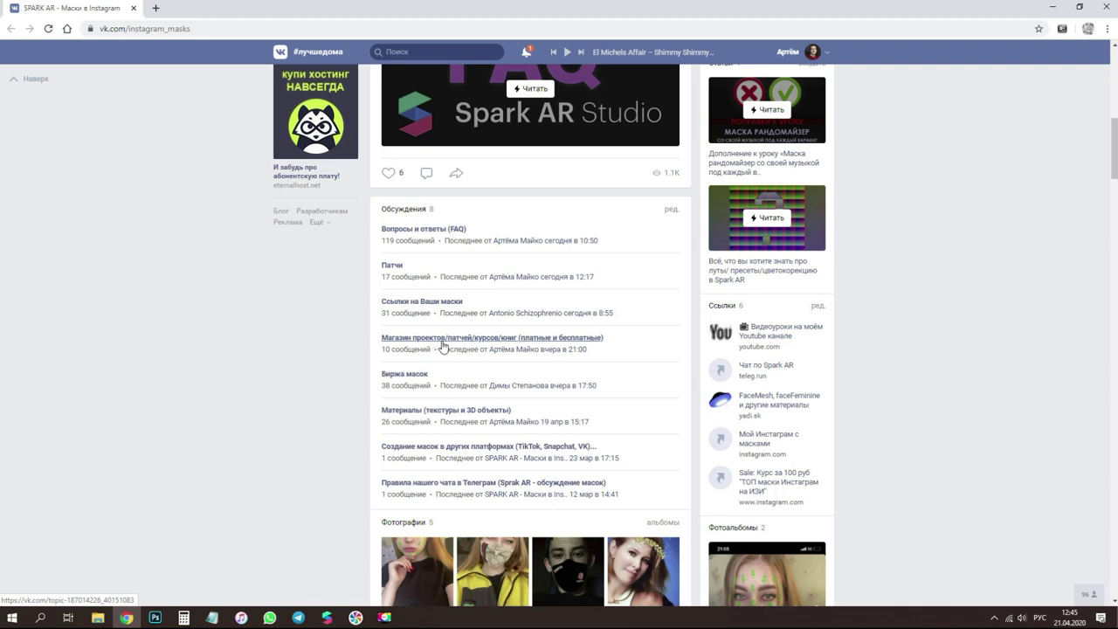
{"action": "left_click", "coordinate": [444, 411]}
- Find the randomizer lesson materials in the discussion, download Animation.zip, and show the archive in its folder
{"action": "scroll", "coordinate": [442, 410], "scroll_direction": "down", "scroll_amount": 7}
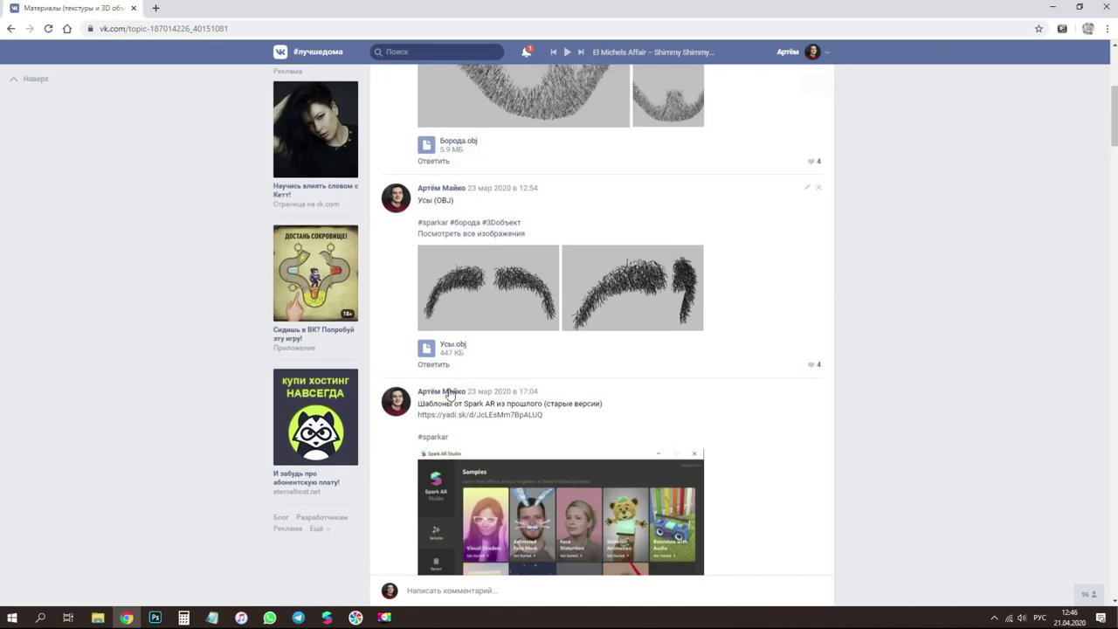
{"action": "scroll", "coordinate": [466, 401], "scroll_direction": "down", "scroll_amount": 15}
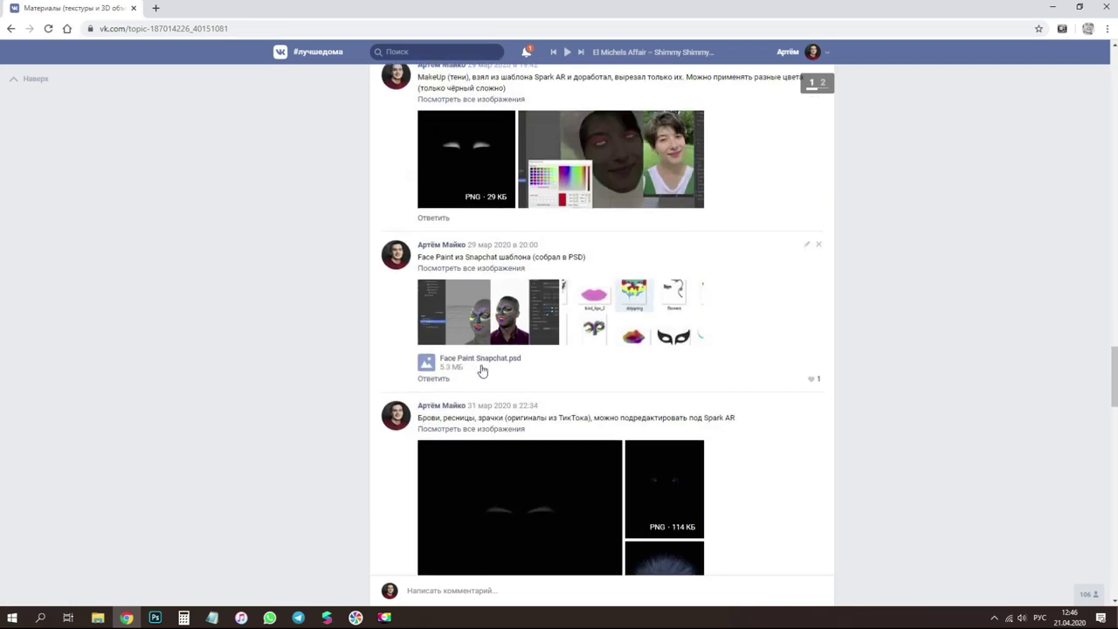
{"action": "scroll", "coordinate": [482, 362], "scroll_direction": "down", "scroll_amount": 2}
{"action": "scroll", "coordinate": [612, 411], "scroll_direction": "up", "scroll_amount": 4}
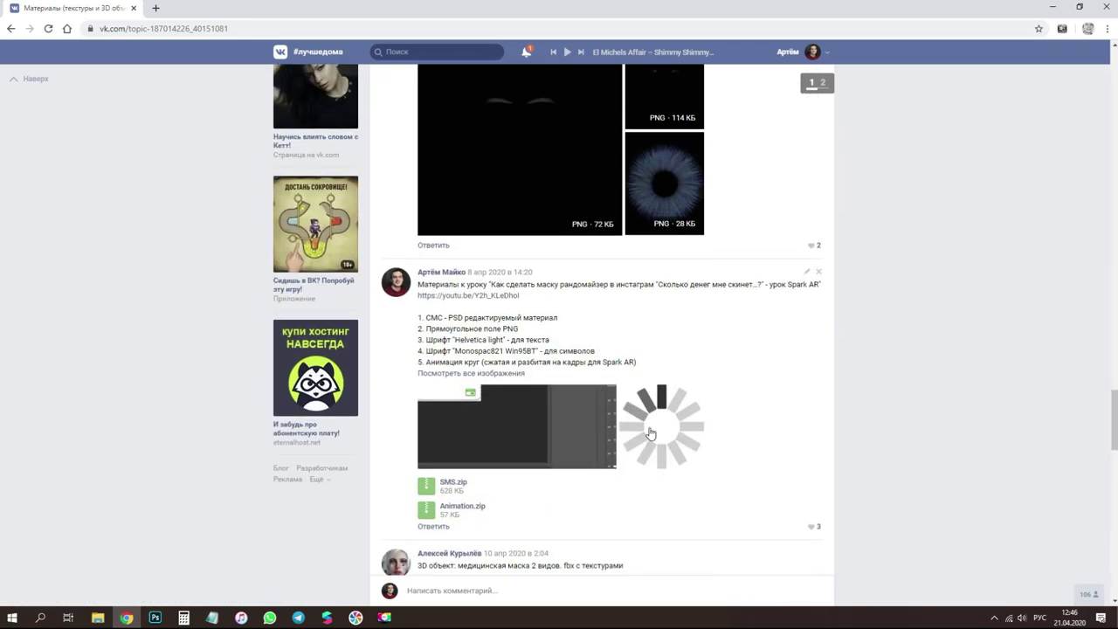
{"action": "left_click", "coordinate": [459, 508]}
{"action": "left_click", "coordinate": [119, 591]}
{"action": "left_click", "coordinate": [157, 553]}
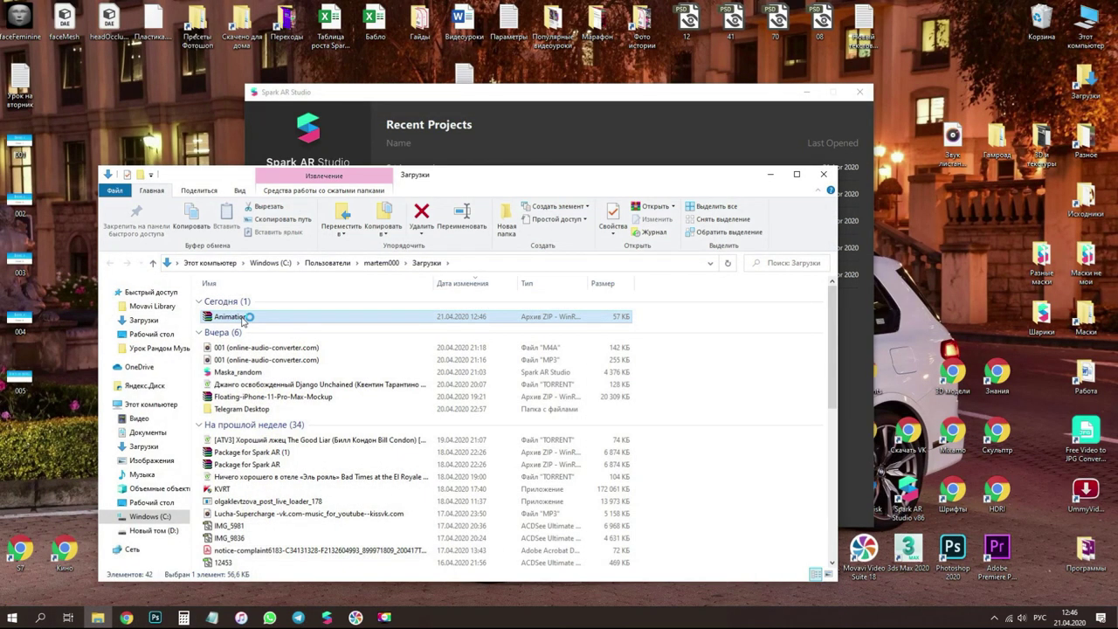
- Extract Animation.zip into a new desktop folder named "ан", and close the archive and downloads windows
{"action": "double_click", "coordinate": [245, 319]}
{"action": "left_click", "coordinate": [271, 130]}
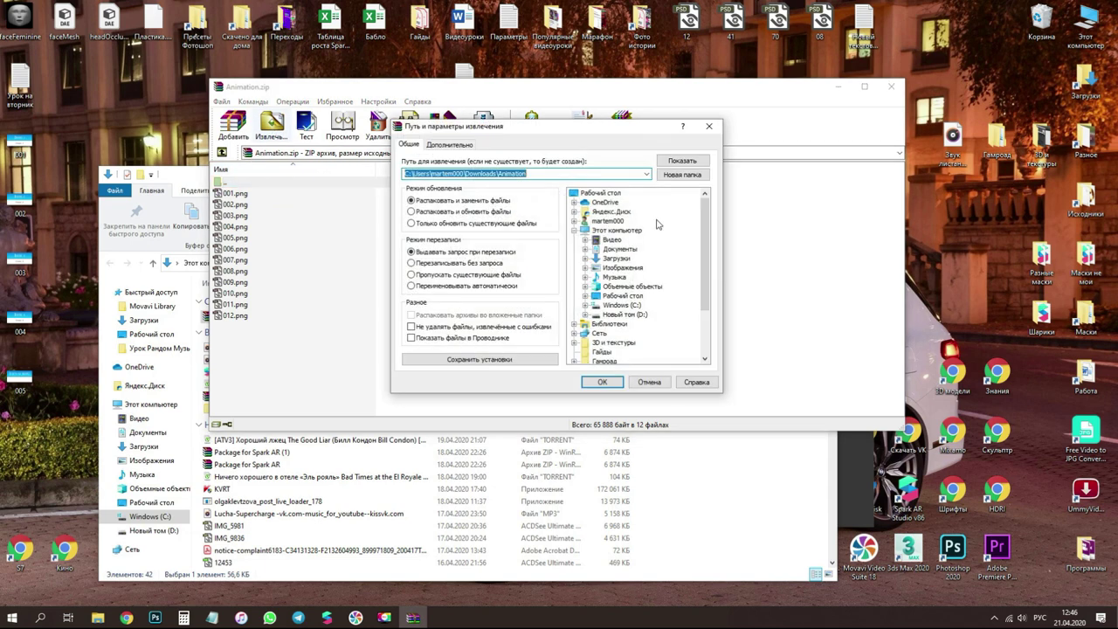
{"action": "left_click", "coordinate": [599, 193]}
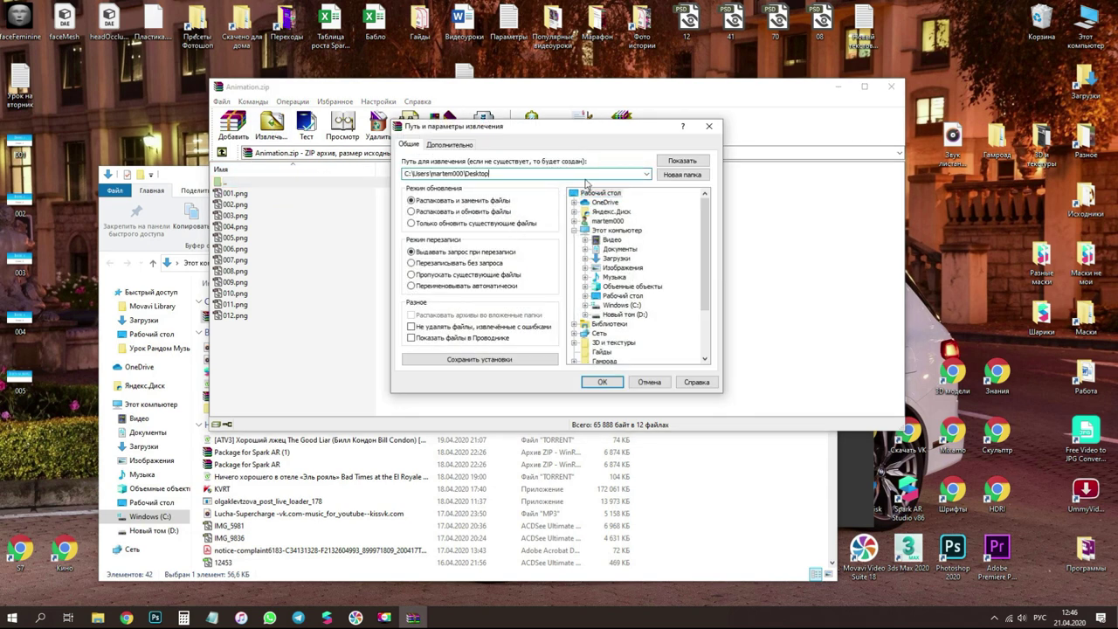
{"action": "type", "text": "\\ан"}
{"action": "left_click", "coordinate": [602, 381]}
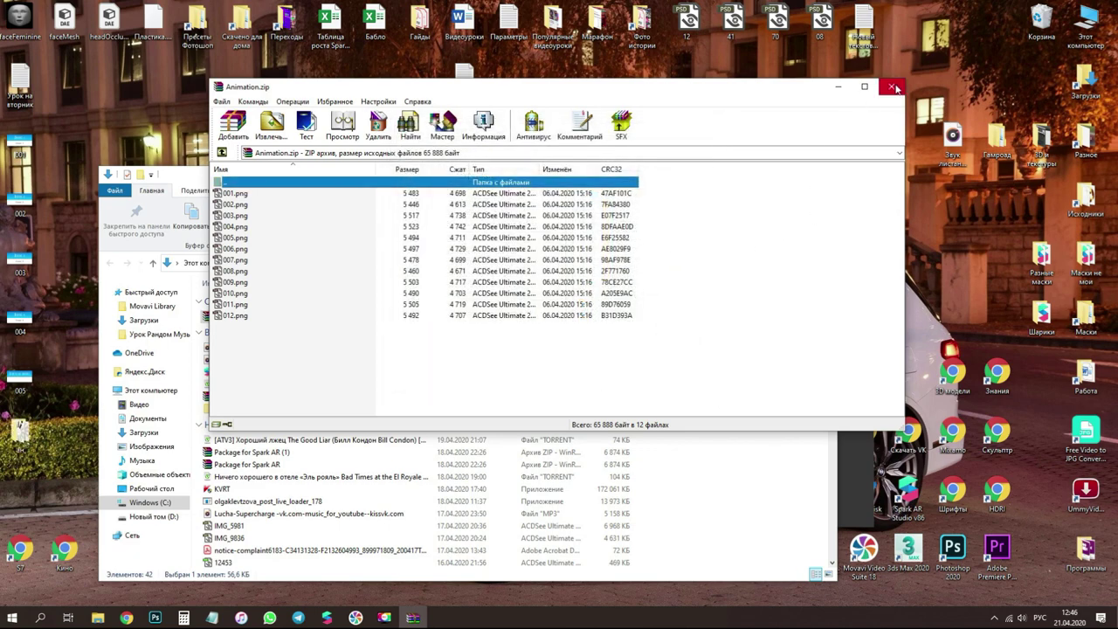
{"action": "left_click", "coordinate": [896, 88]}
{"action": "left_click", "coordinate": [821, 172]}
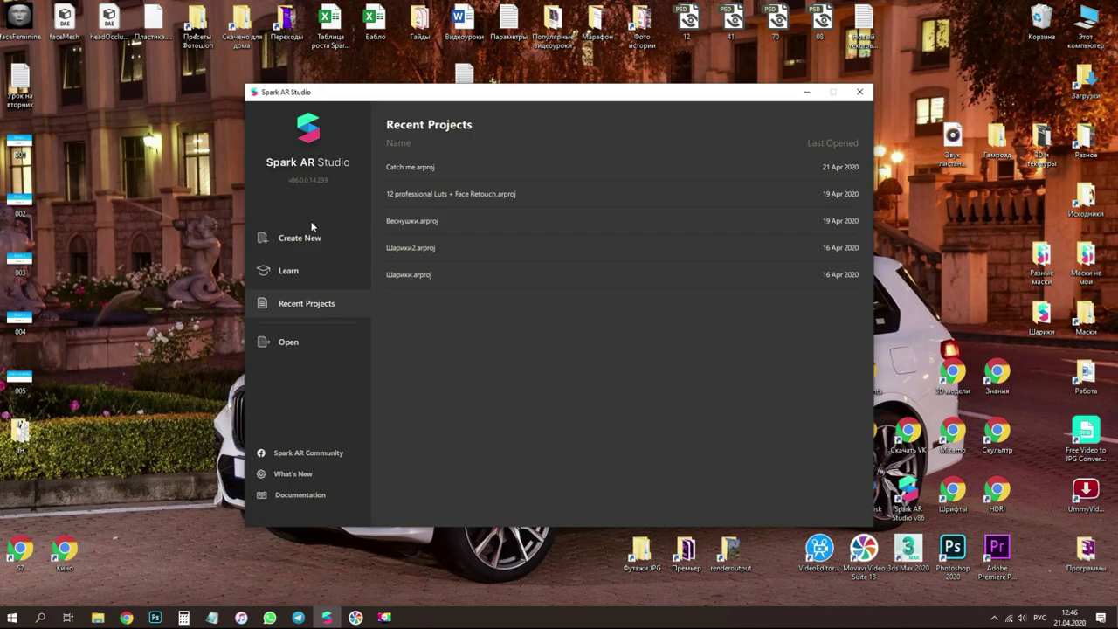
- View the exported card images 001 through 005 in the image viewer and close it
{"action": "double_click", "coordinate": [19, 145]}
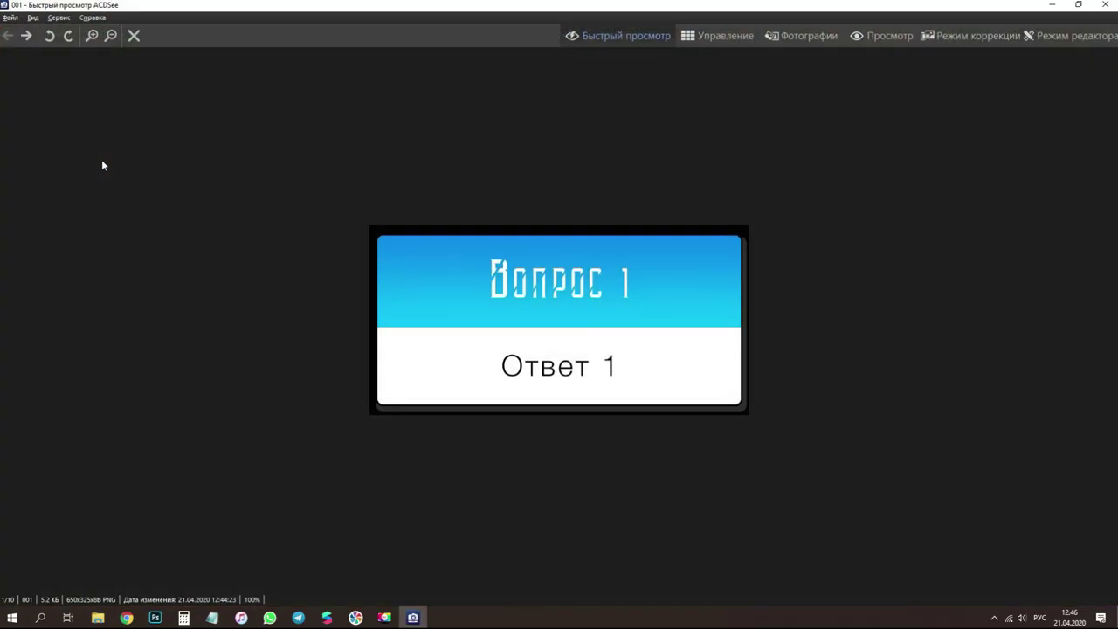
{"action": "key", "text": "Right"}
{"action": "key", "text": "Right"}
{"action": "key", "text": "Right"}
{"action": "key", "text": "Right"}
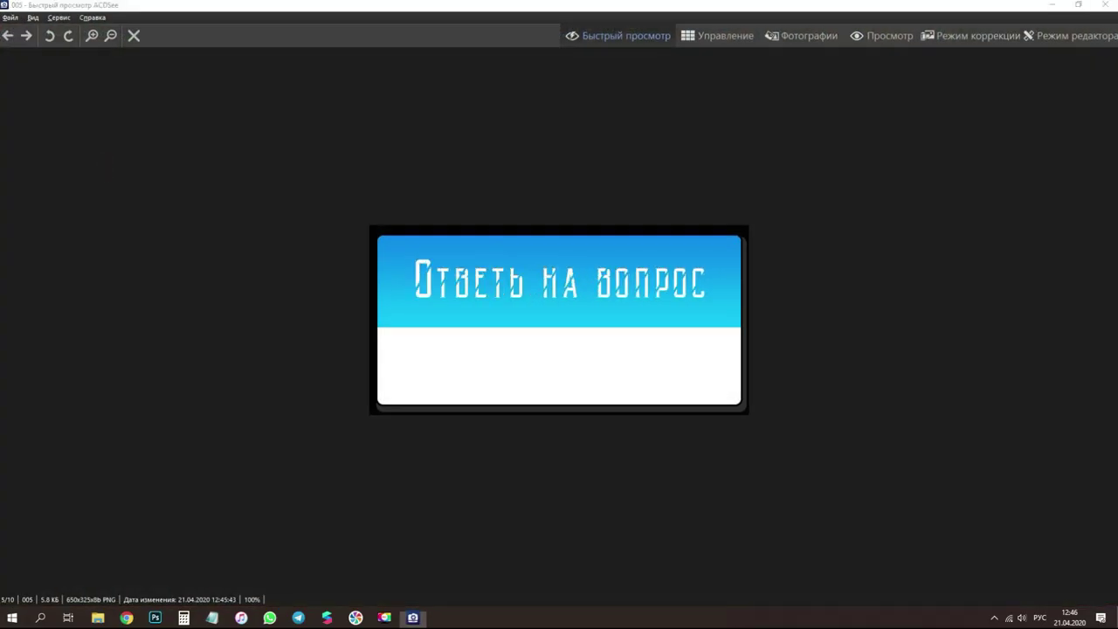
{"action": "left_click", "coordinate": [1105, 5]}
- Switch to Spark AR Studio and create a new blank project
{"action": "left_click", "coordinate": [319, 238]}
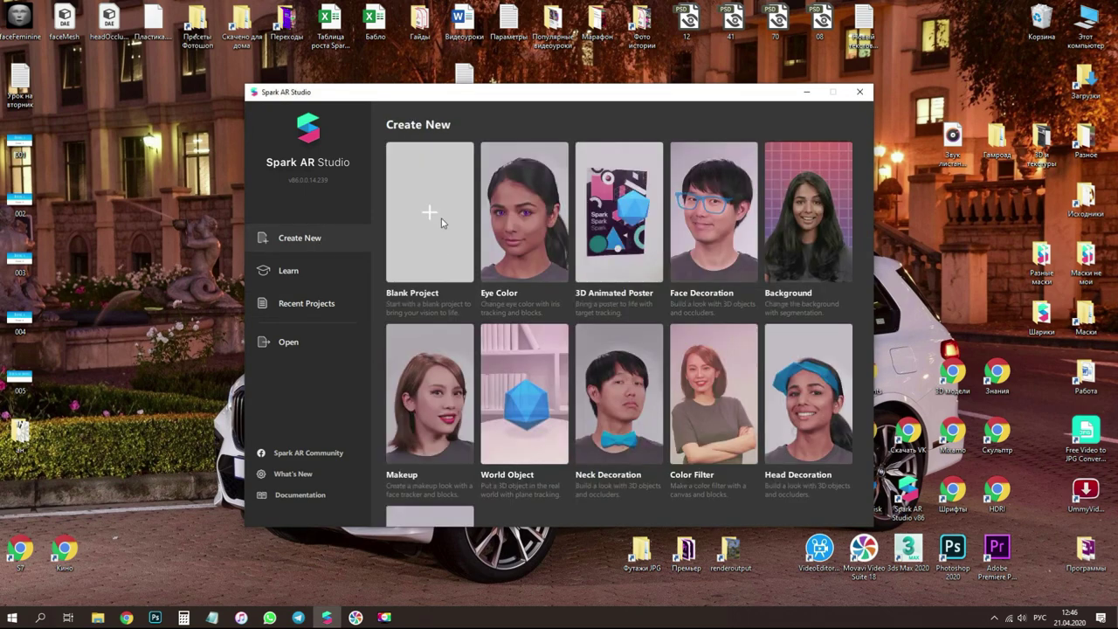
{"action": "left_click", "coordinate": [441, 223]}
{"action": "left_click_drag", "start_coordinate": [475, 313], "coordinate": [575, 299]}
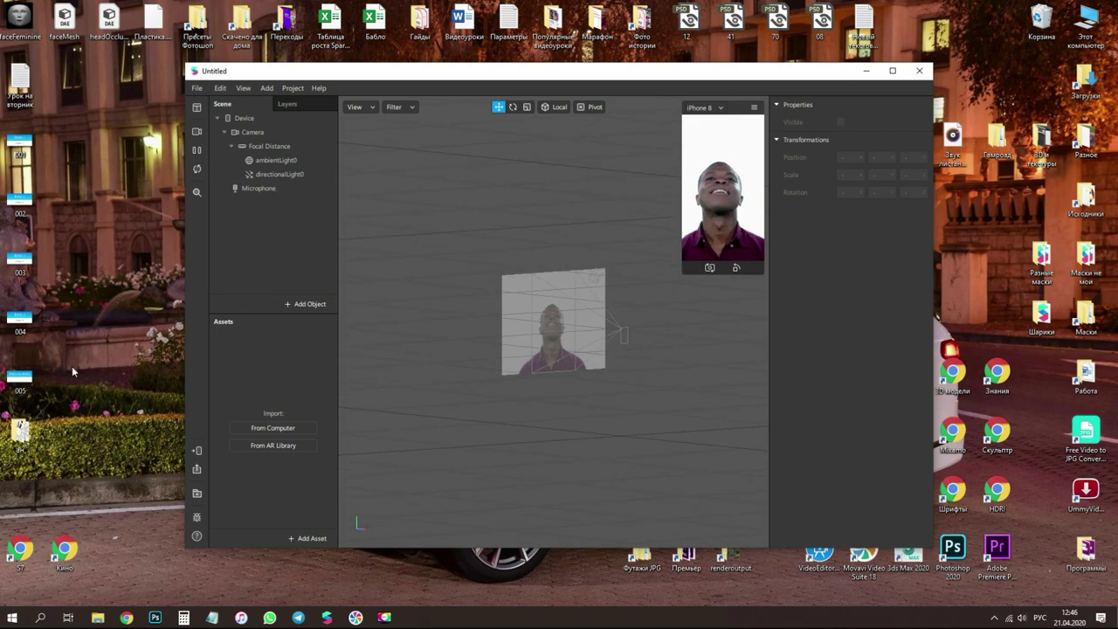
- Check the desktop image 005, rename it "Начало", import it into the project assets, and enable No compression
{"action": "left_click", "coordinate": [70, 393]}
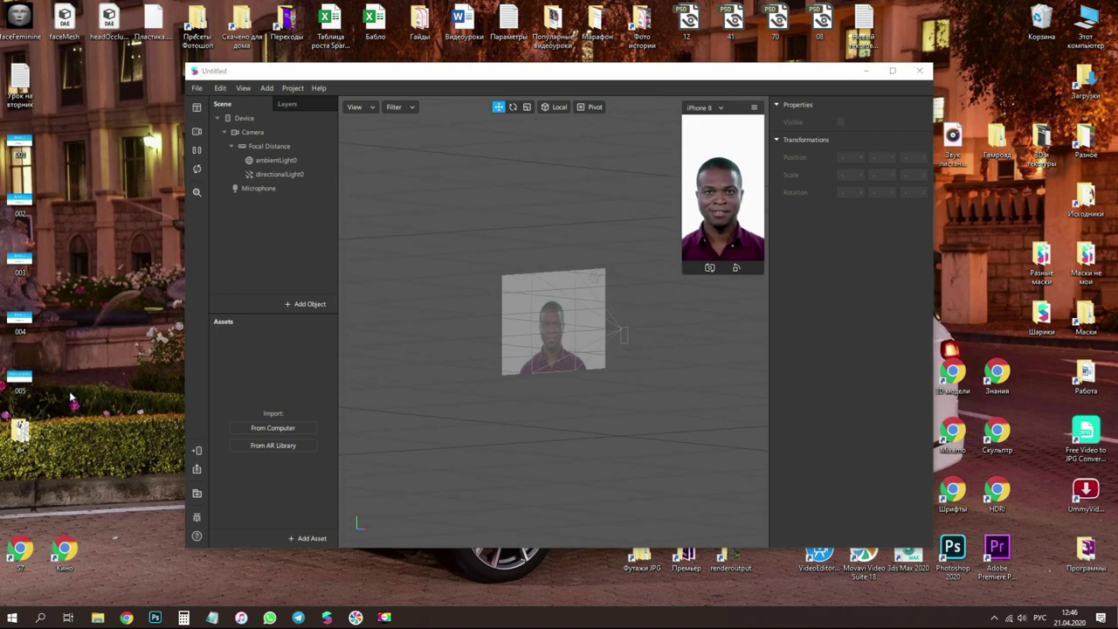
{"action": "double_click", "coordinate": [22, 380]}
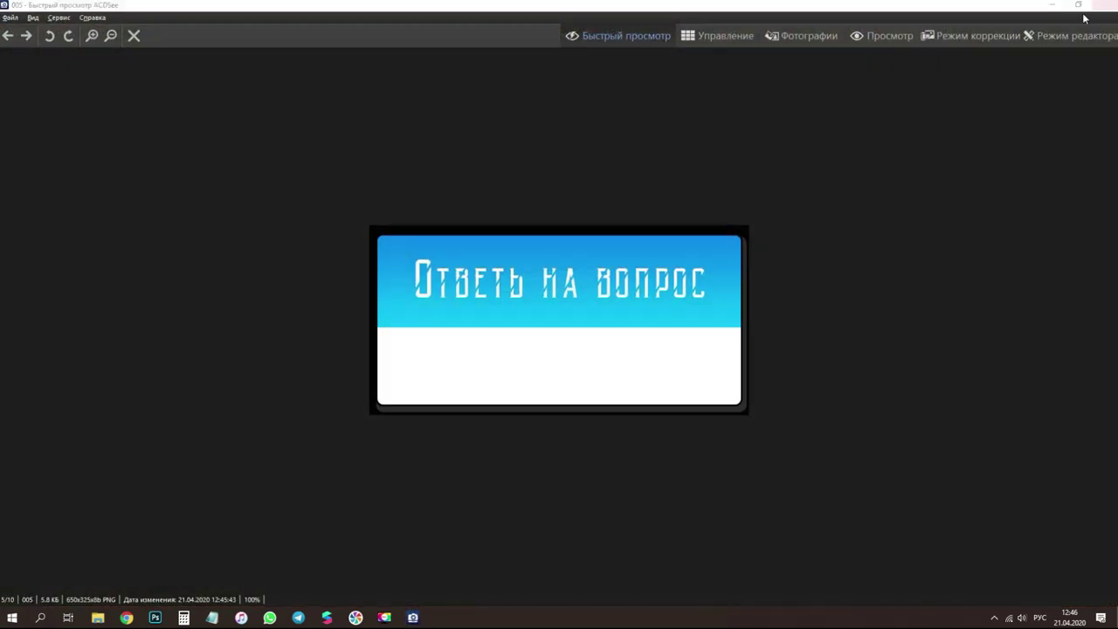
{"action": "left_click", "coordinate": [1103, 7]}
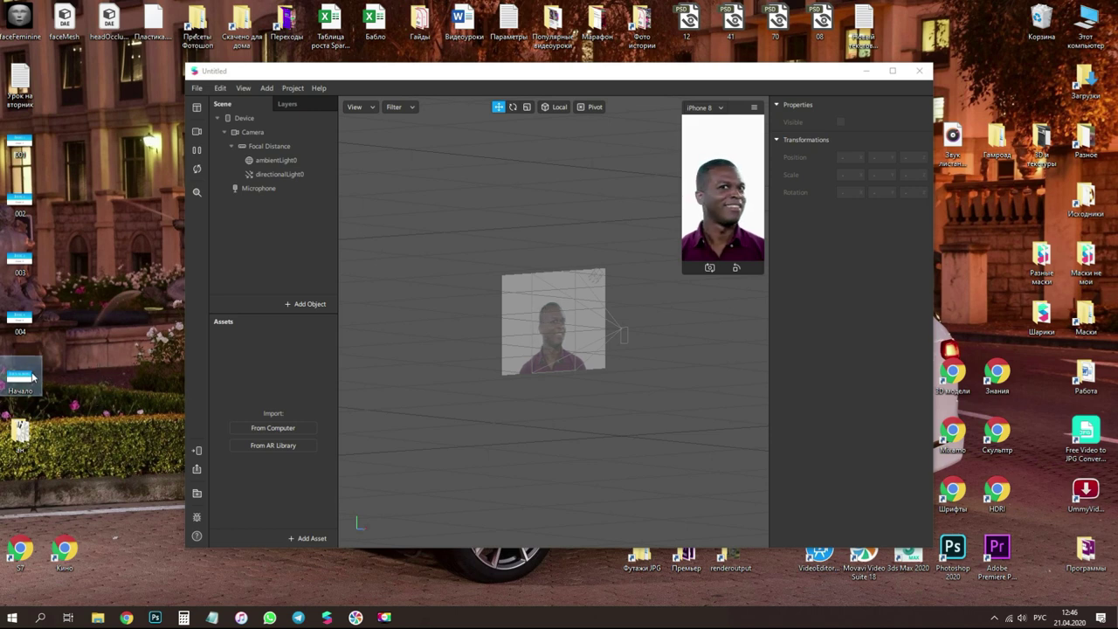
{"action": "left_click_drag", "start_coordinate": [24, 377], "coordinate": [271, 353]}
{"action": "left_click", "coordinate": [841, 363]}
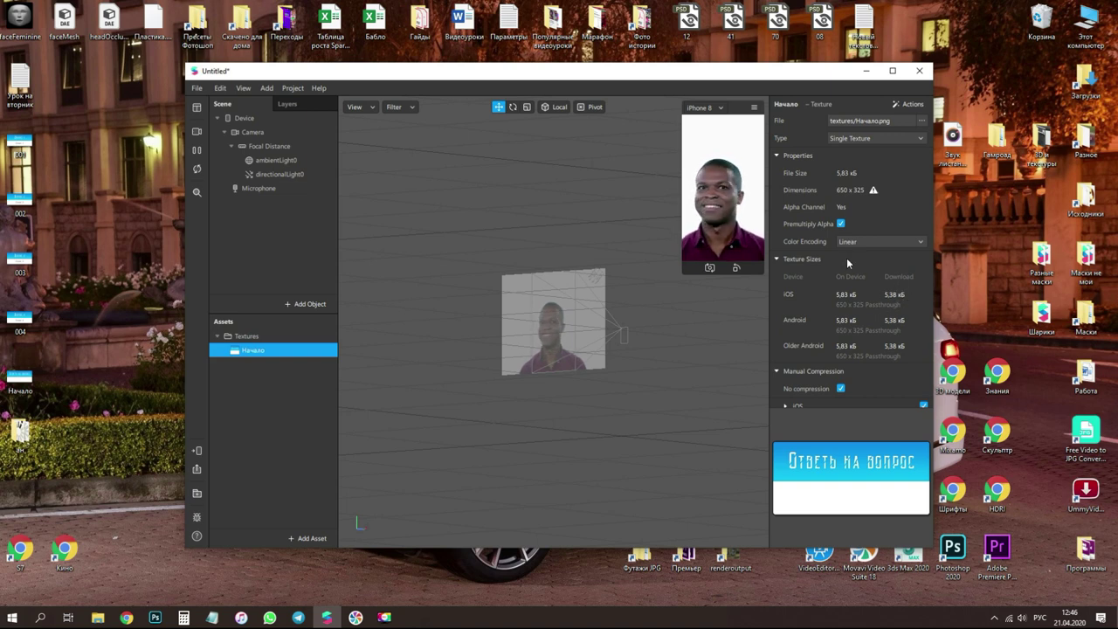
{"action": "middle_click_drag", "start_coordinate": [484, 317], "coordinate": [565, 337]}
{"action": "scroll", "coordinate": [612, 344], "scroll_direction": "up", "scroll_amount": 3}
{"action": "left_click_drag", "start_coordinate": [629, 347], "coordinate": [564, 333]}
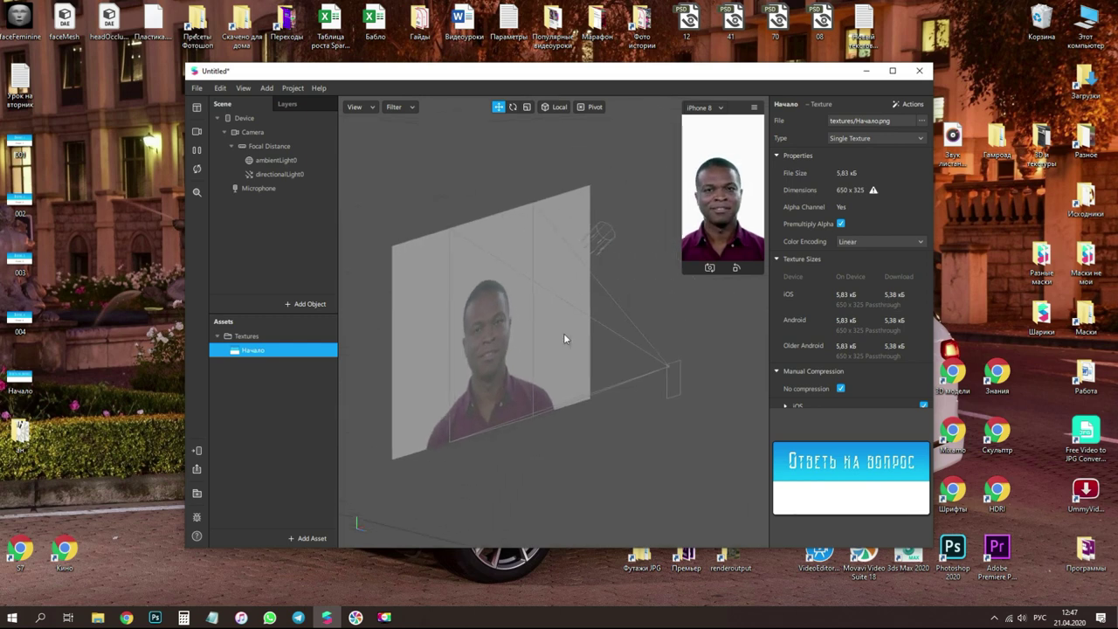
{"action": "left_click_drag", "start_coordinate": [611, 324], "coordinate": [591, 317]}
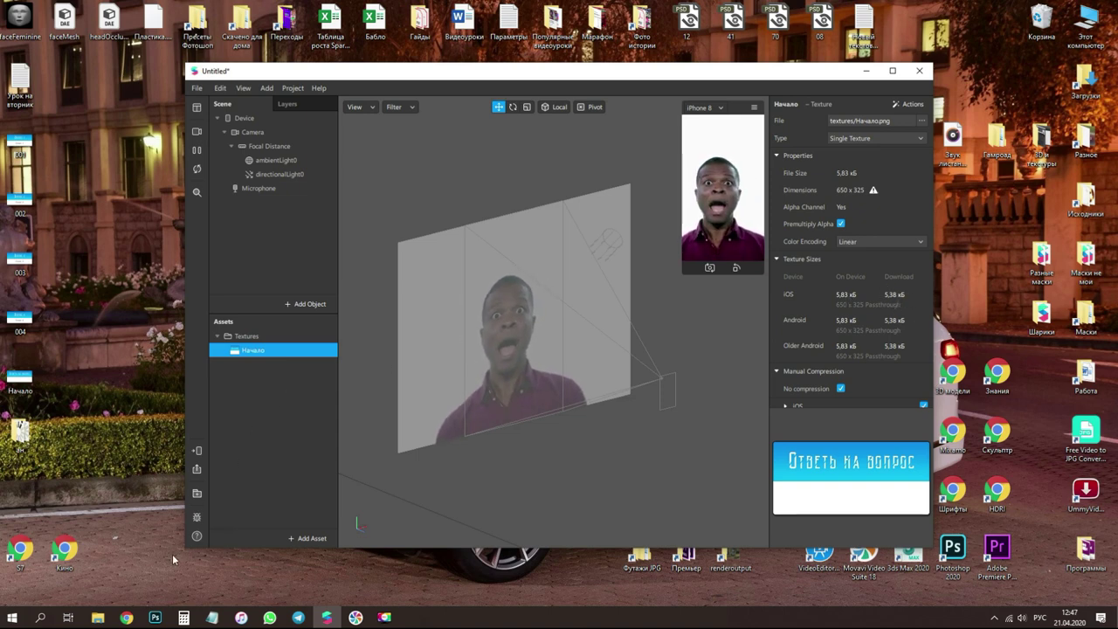
- Switch to Photoshop and look over the export commands, including the quick PNG export
{"action": "left_click", "coordinate": [155, 617]}
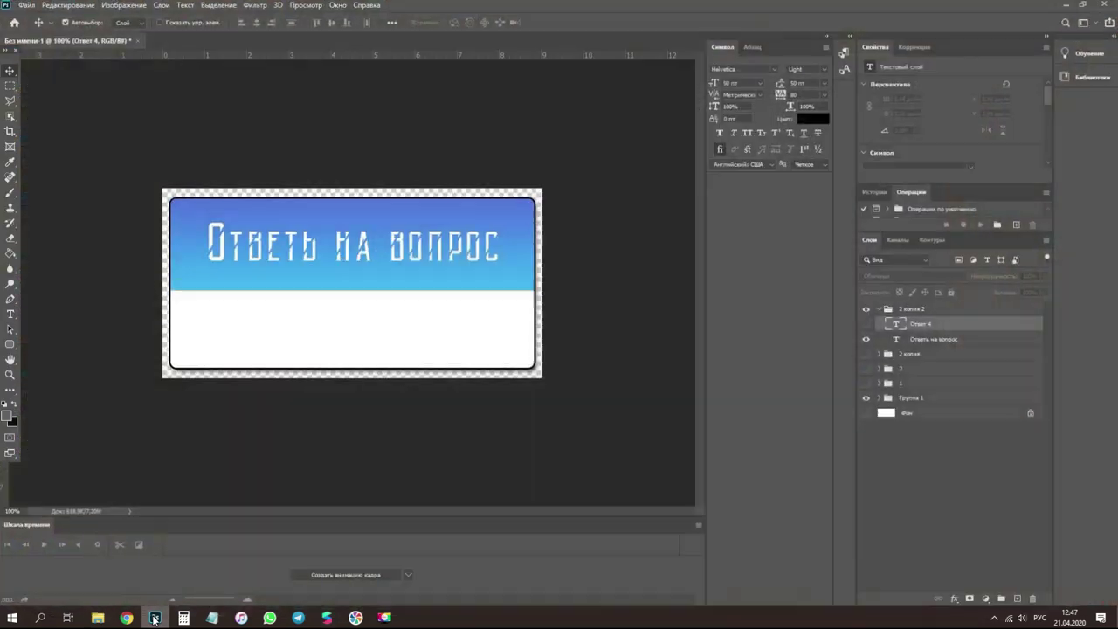
{"action": "left_click", "coordinate": [26, 5]}
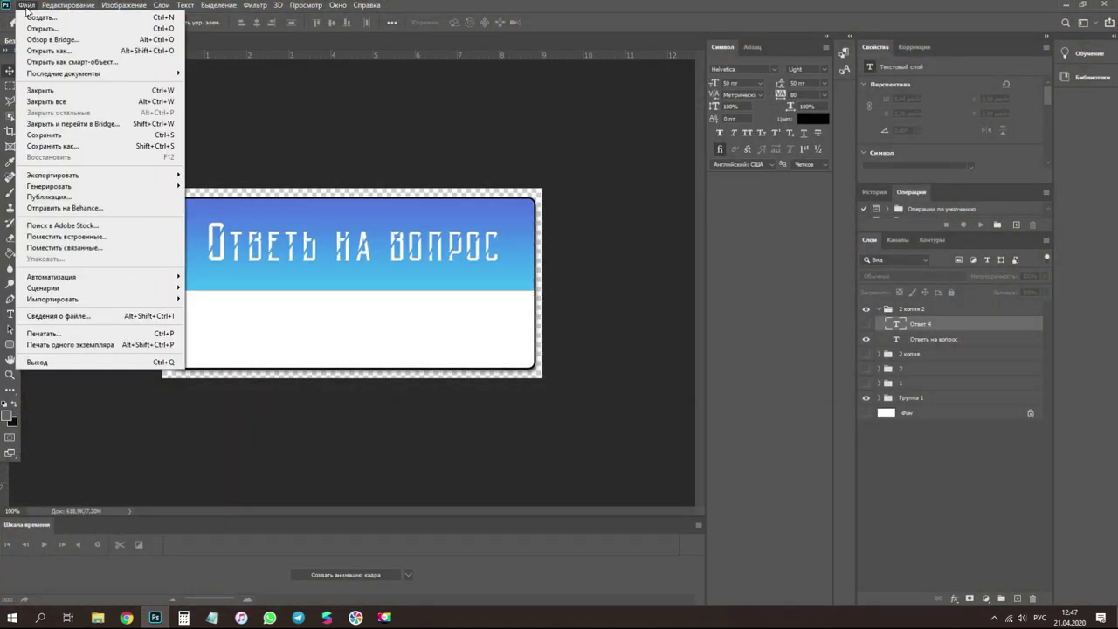
{"action": "mouse_move", "coordinate": [162, 176]}
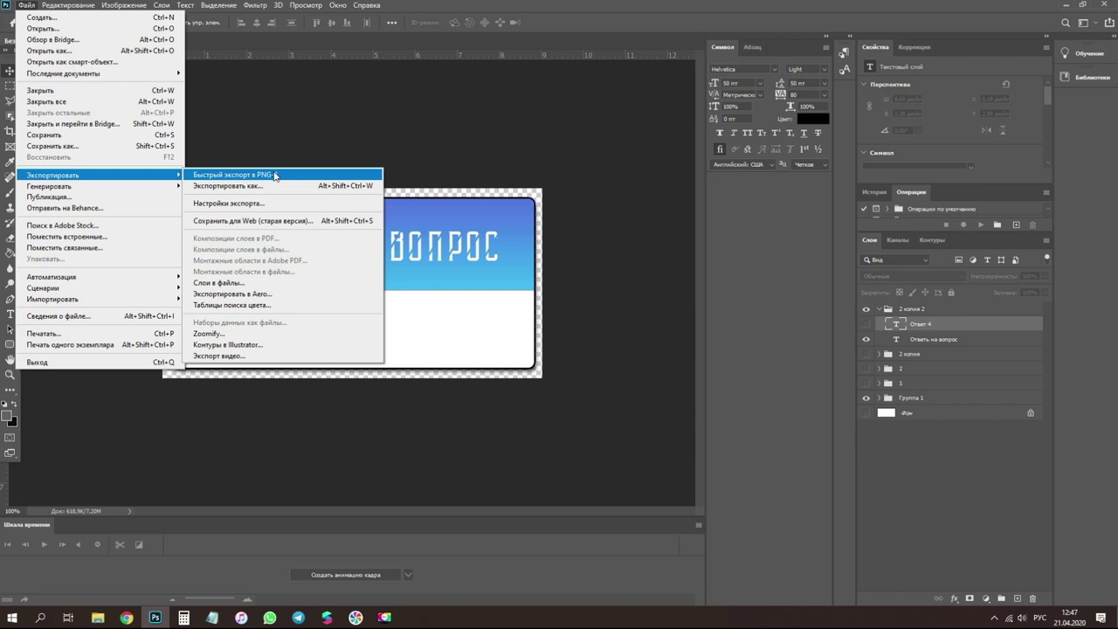
{"action": "left_click", "coordinate": [320, 134]}
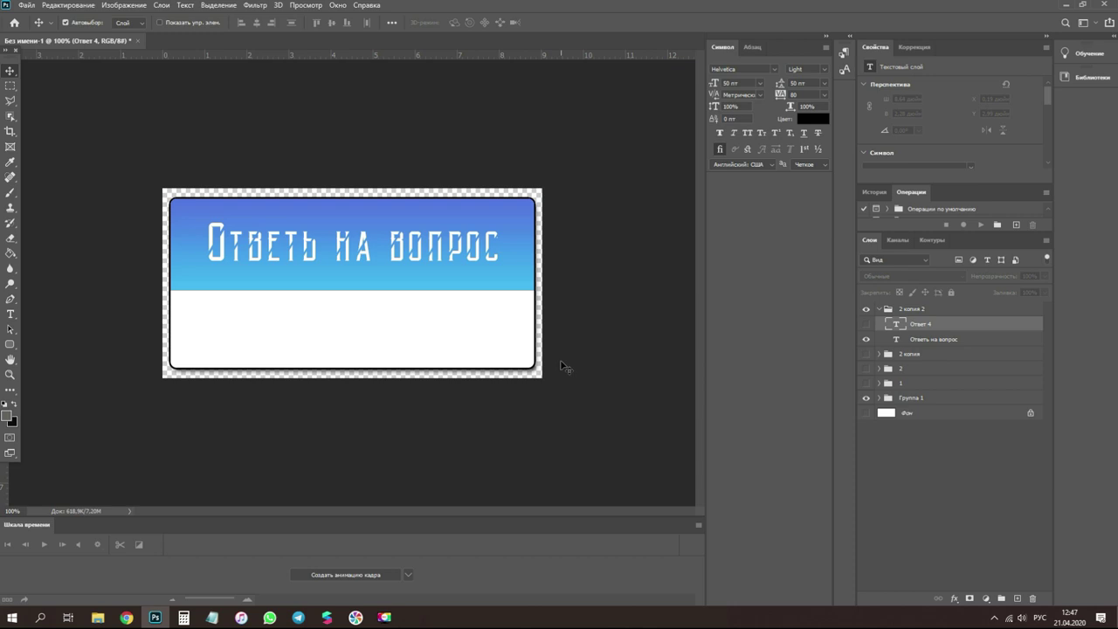
- Open the preferences and go through the sections to the Export section to examine the quick-export format settings
{"action": "key", "text": "ctrl+k"}
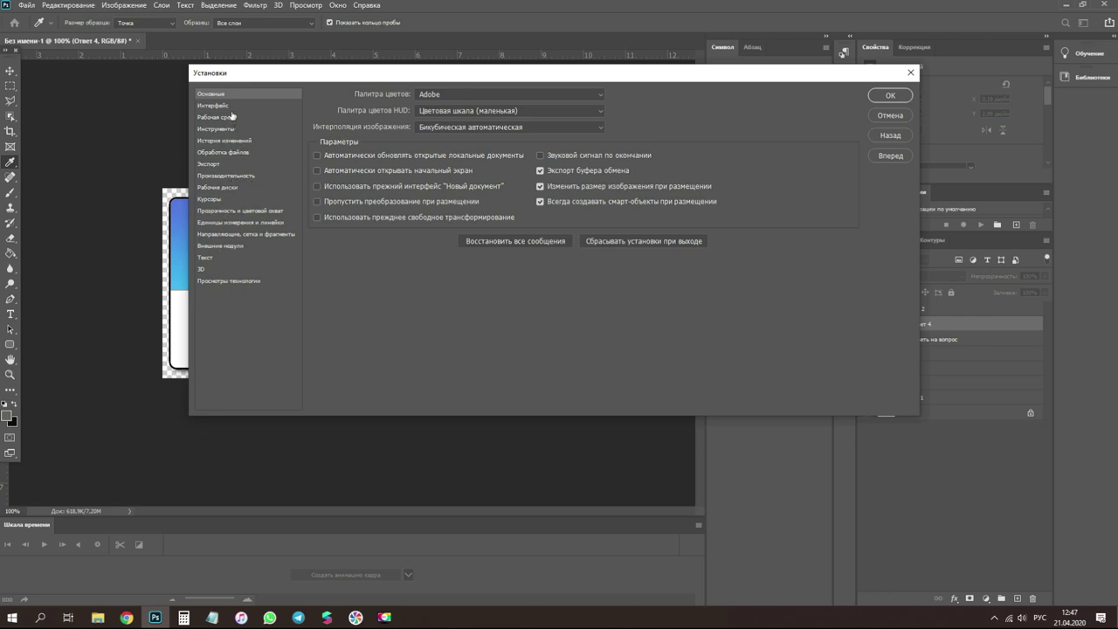
{"action": "left_click", "coordinate": [233, 108]}
{"action": "left_click", "coordinate": [229, 117]}
{"action": "left_click", "coordinate": [225, 128]}
{"action": "left_click", "coordinate": [232, 140]}
{"action": "left_click", "coordinate": [236, 152]}
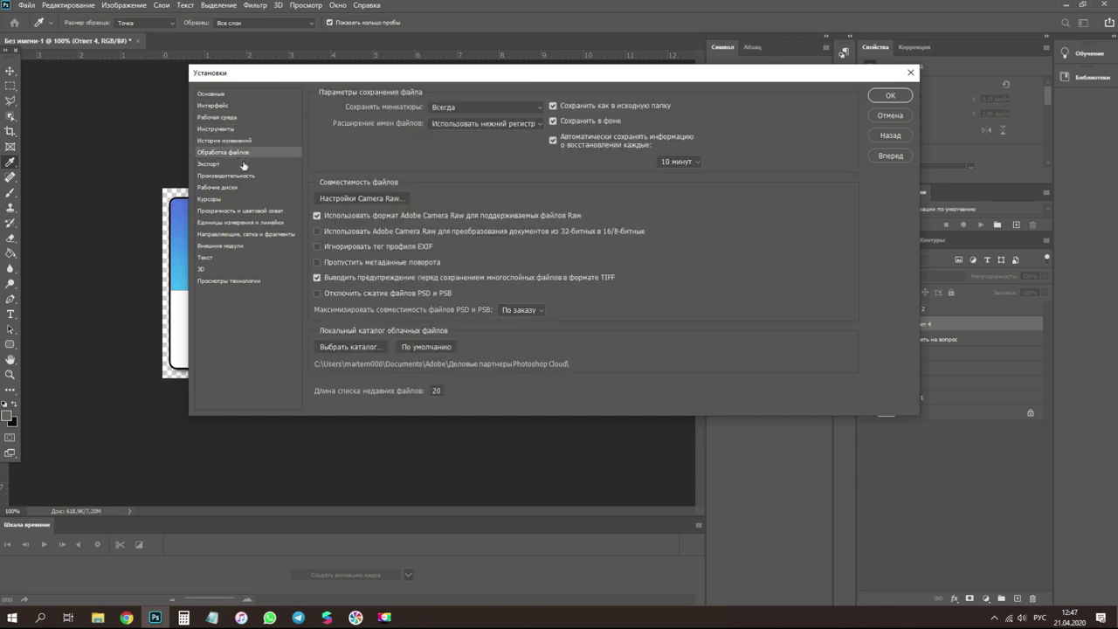
{"action": "left_click", "coordinate": [242, 165]}
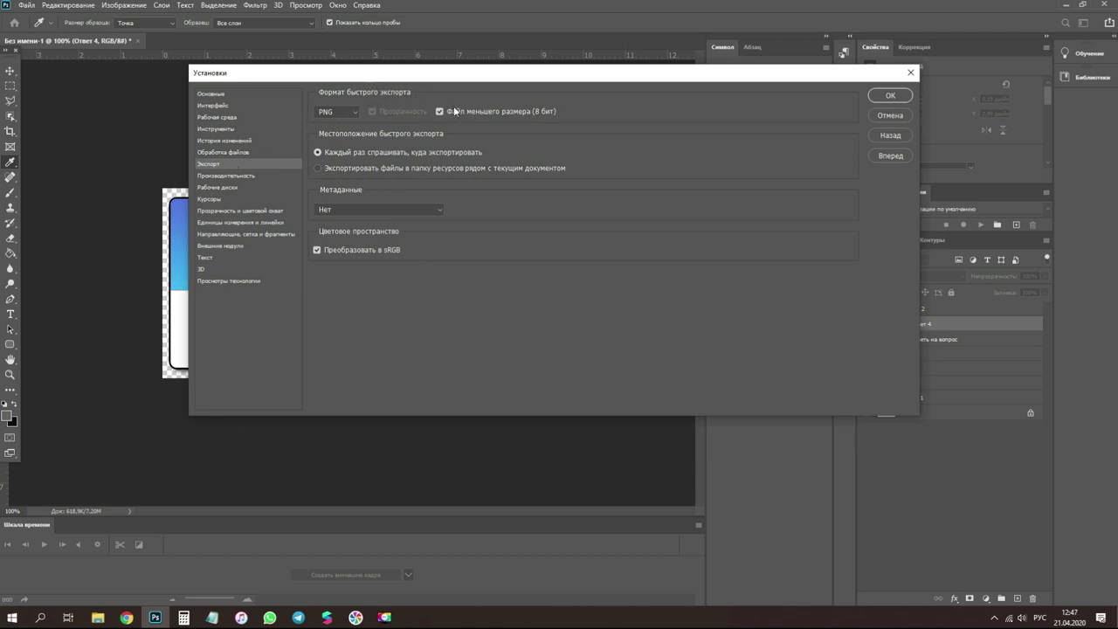
- Close the preferences without changes, return to Spark AR Studio, and add a face tracker under Focal Distance with a face mesh inside it
{"action": "left_click", "coordinate": [891, 115]}
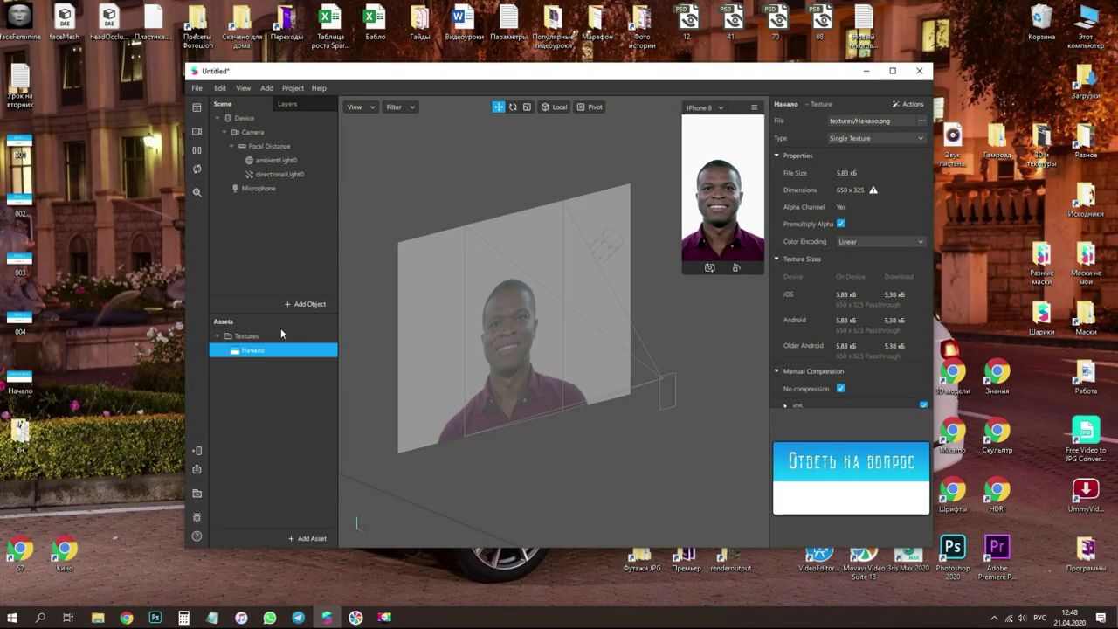
{"action": "right_click", "coordinate": [284, 150]}
{"action": "mouse_move", "coordinate": [310, 158]}
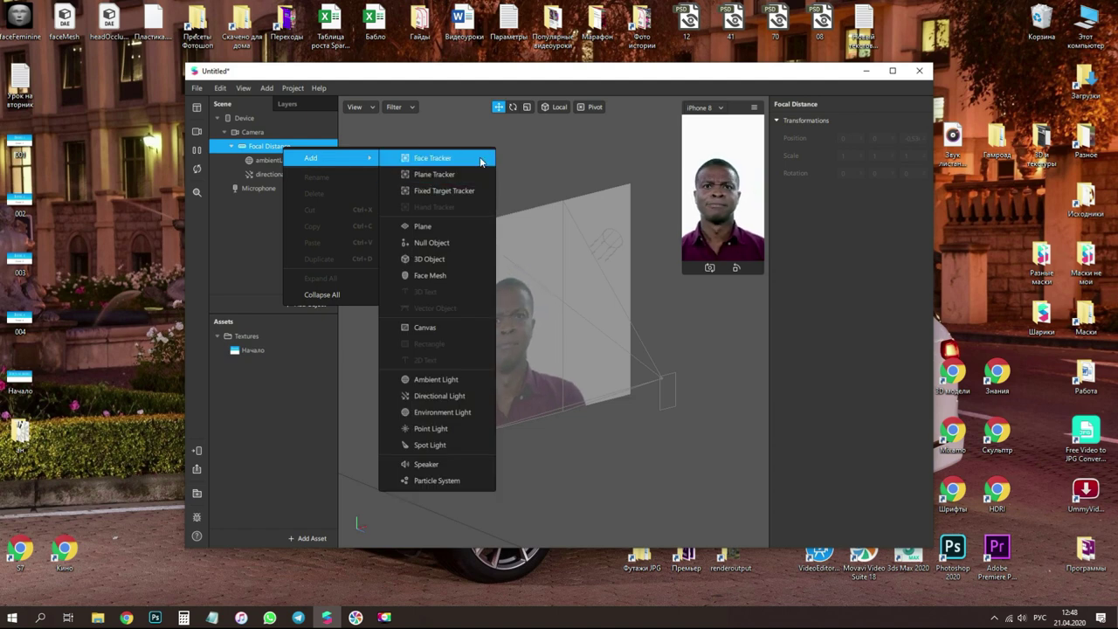
{"action": "left_click", "coordinate": [435, 158]}
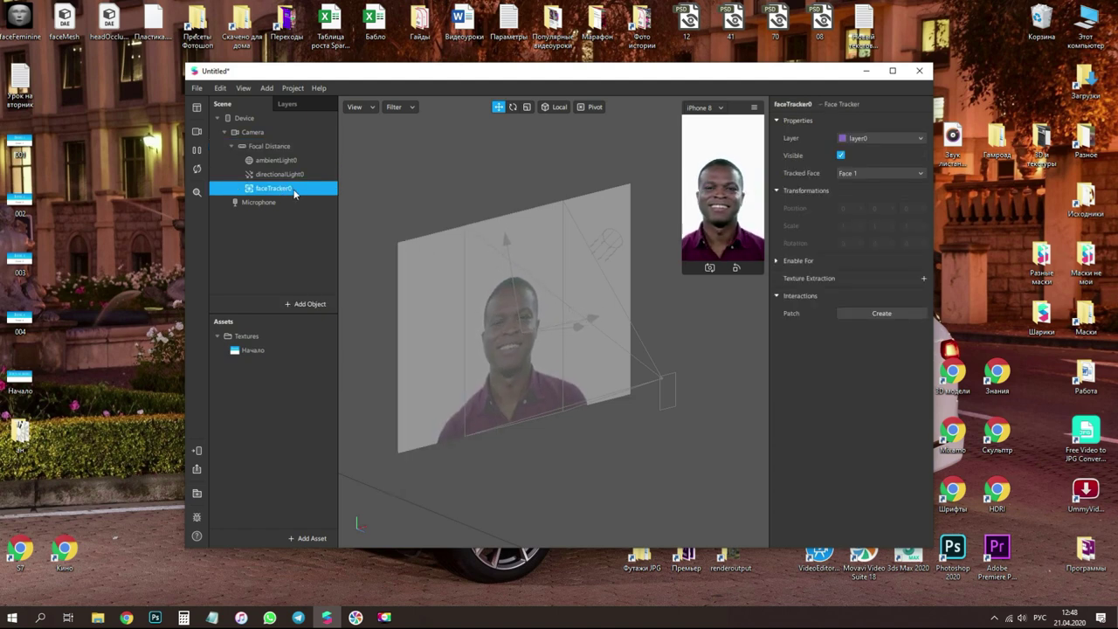
{"action": "right_click", "coordinate": [295, 192]}
{"action": "mouse_move", "coordinate": [341, 199]}
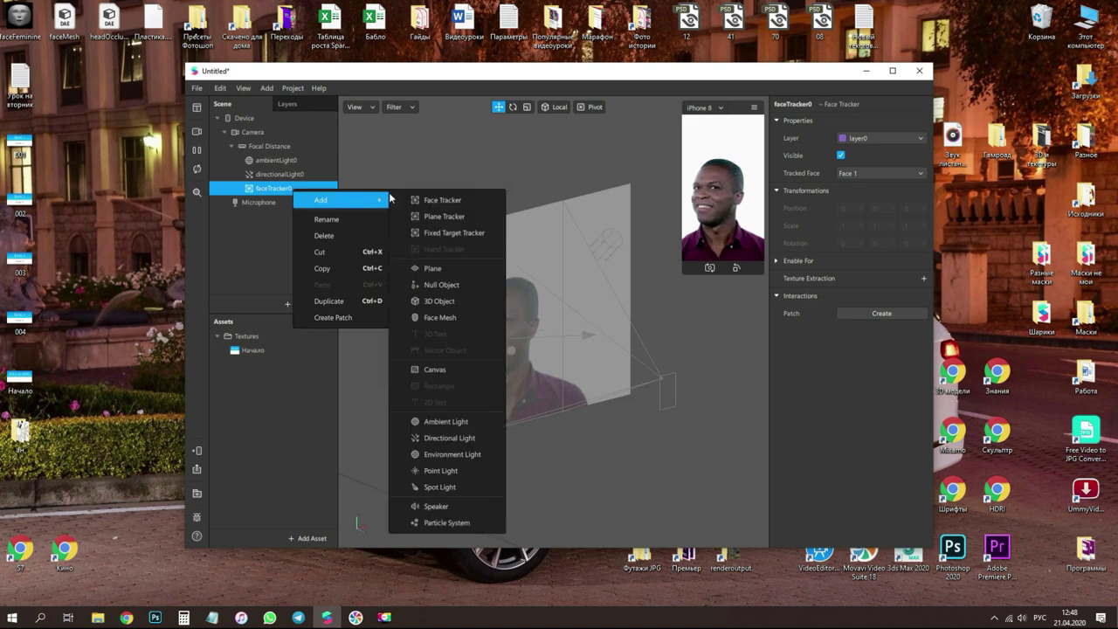
{"action": "left_click", "coordinate": [444, 319]}
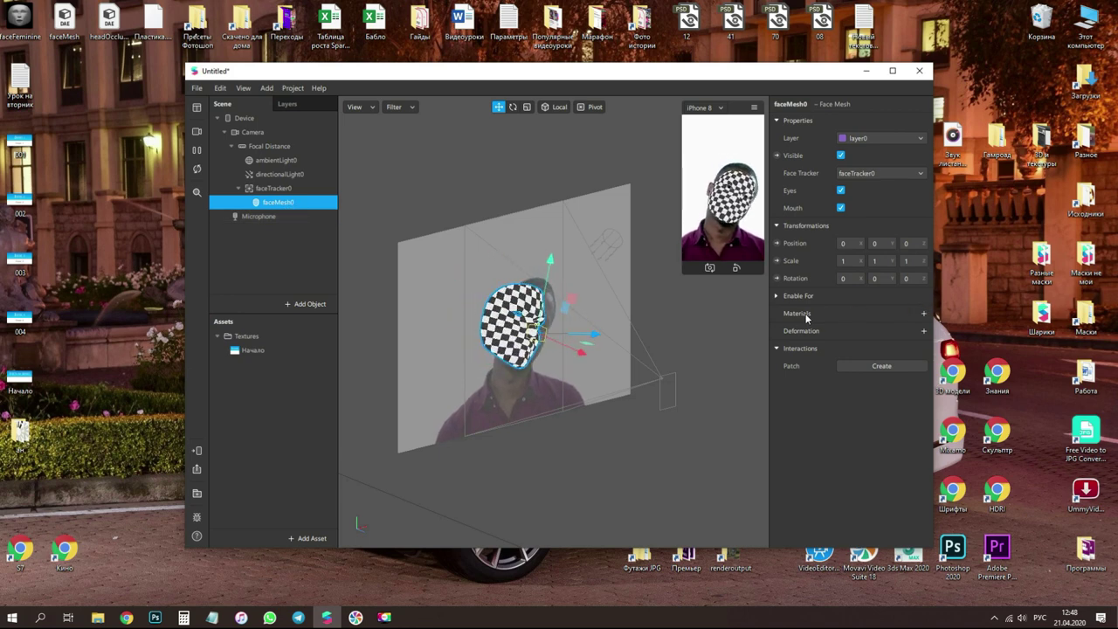
- Create a material for the face mesh and set its shader type to Retouching
{"action": "left_click", "coordinate": [924, 314]}
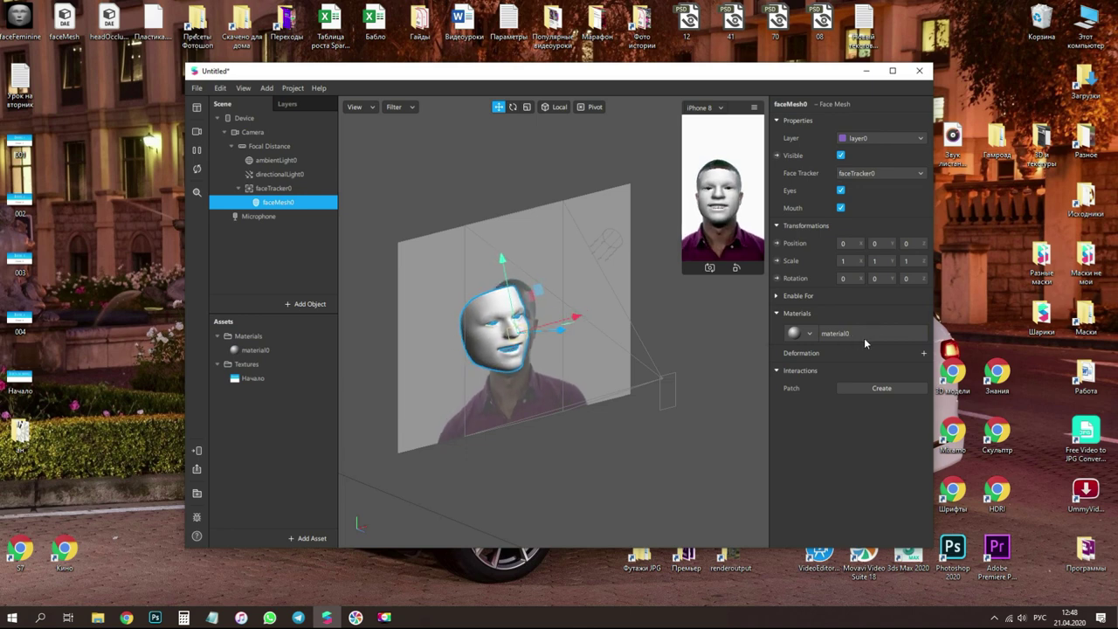
{"action": "left_click", "coordinate": [867, 335]}
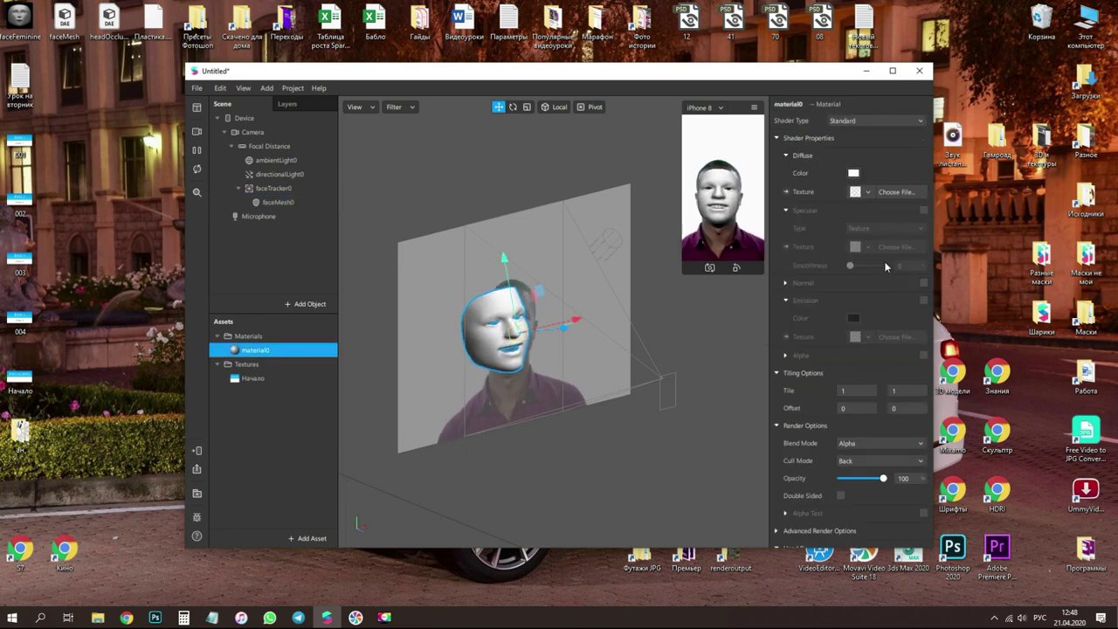
{"action": "left_click", "coordinate": [857, 123]}
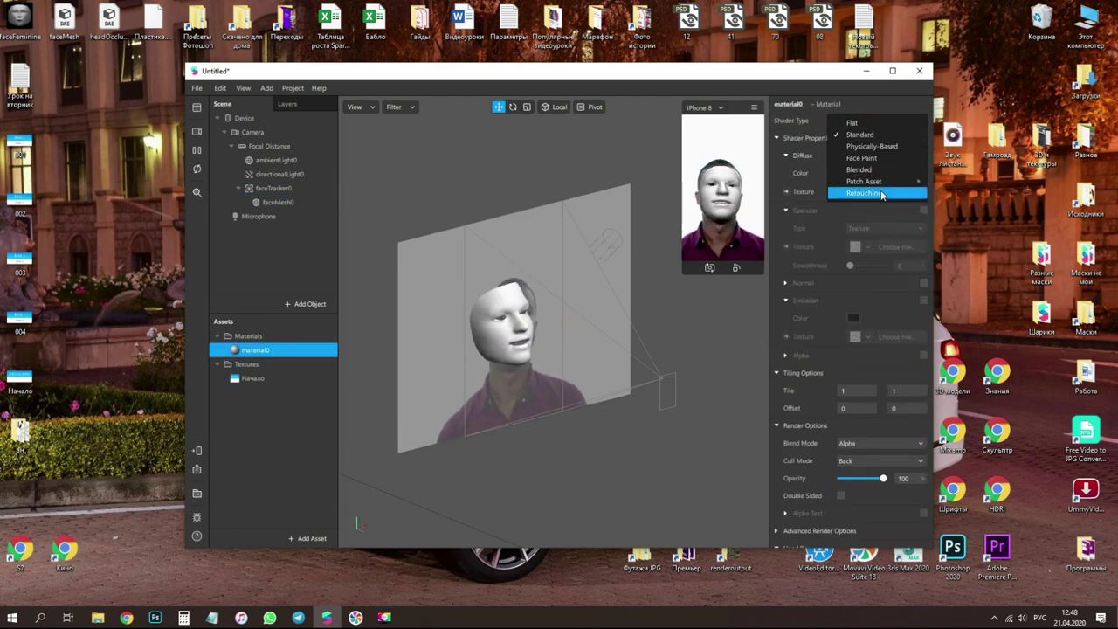
{"action": "left_click", "coordinate": [882, 194]}
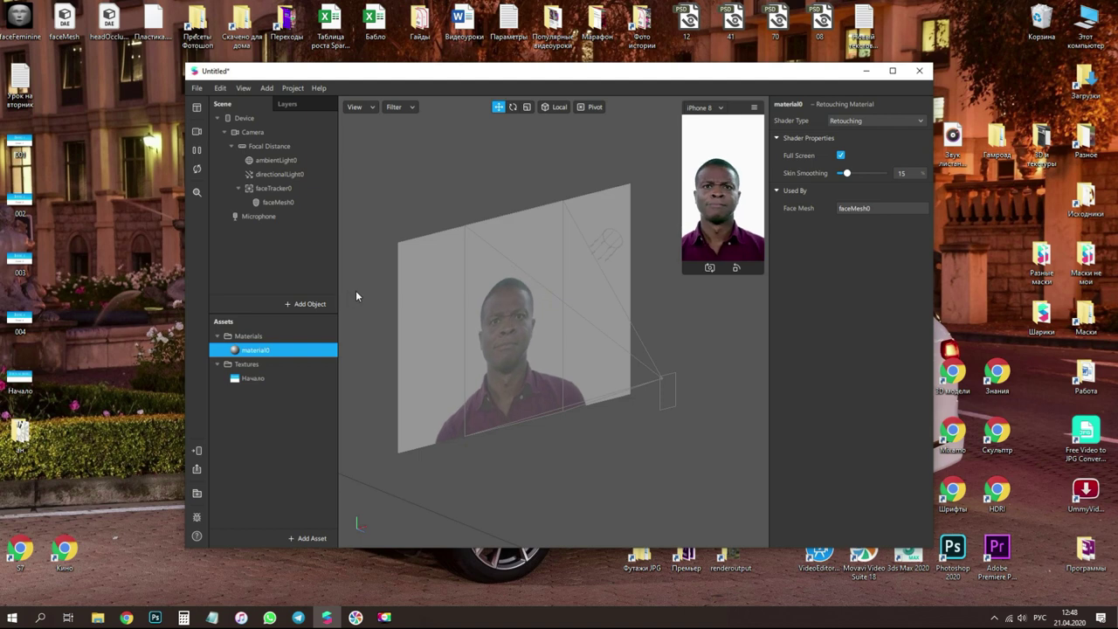
- Add a null object inside the face tracker
{"action": "right_click", "coordinate": [284, 196]}
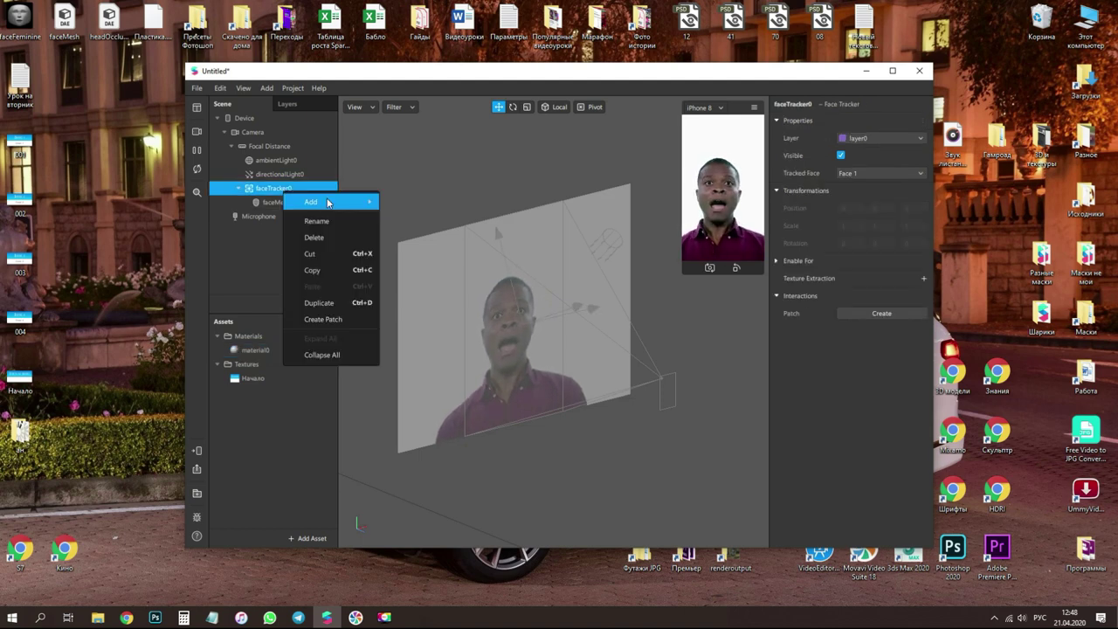
{"action": "mouse_move", "coordinate": [323, 202]}
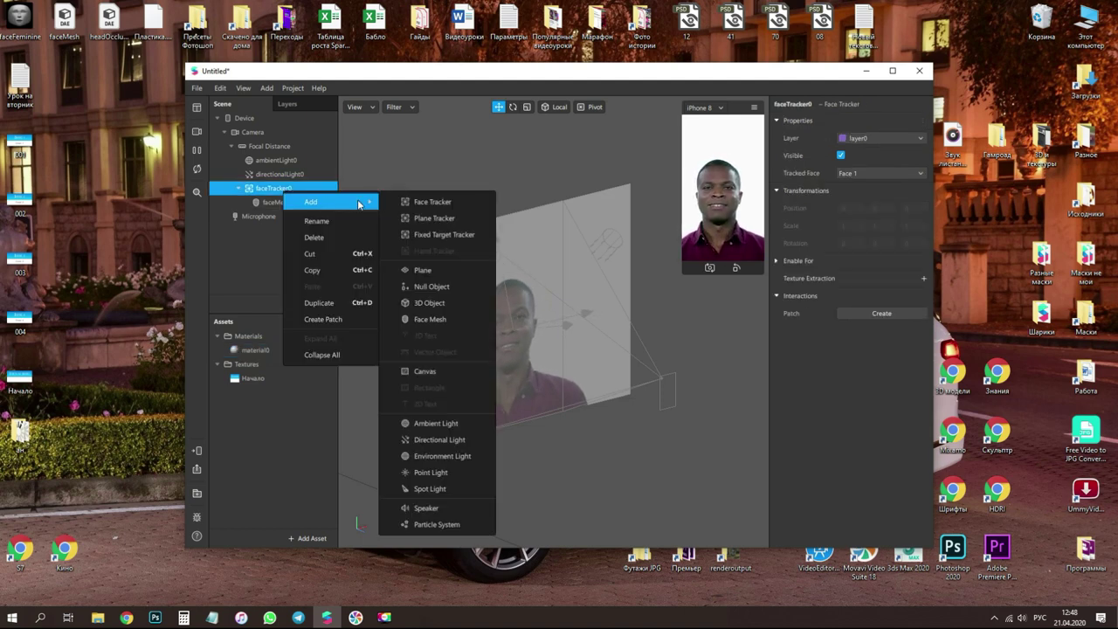
{"action": "left_click", "coordinate": [448, 292]}
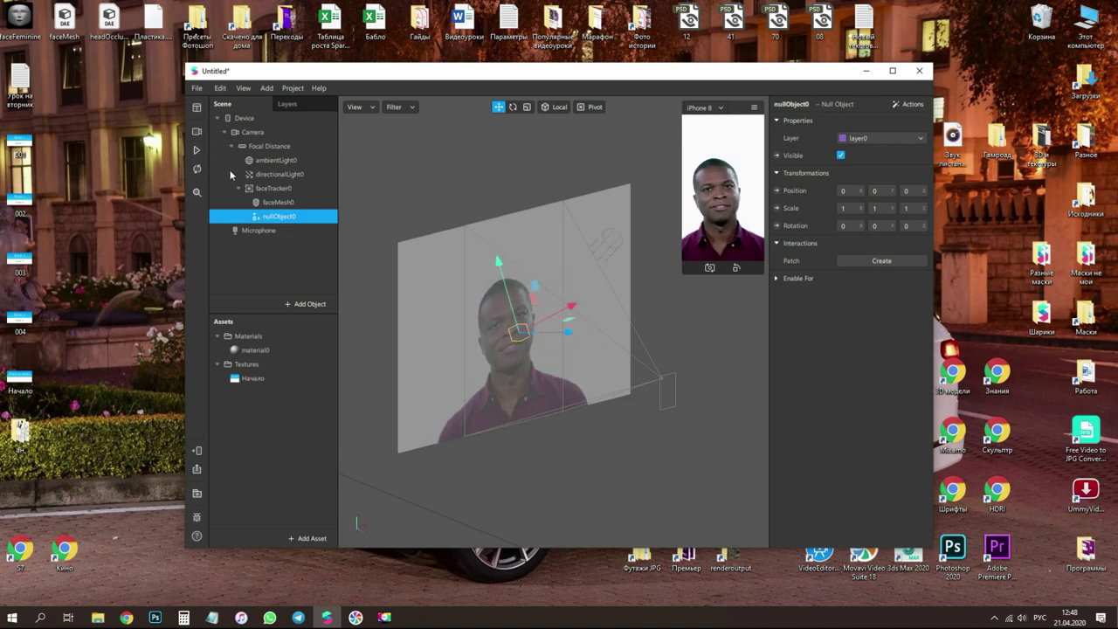
- Add a second face mesh to the face tracker, place it above the first one, and rename it faceMesh1
{"action": "right_click", "coordinate": [273, 196]}
{"action": "mouse_move", "coordinate": [323, 204]}
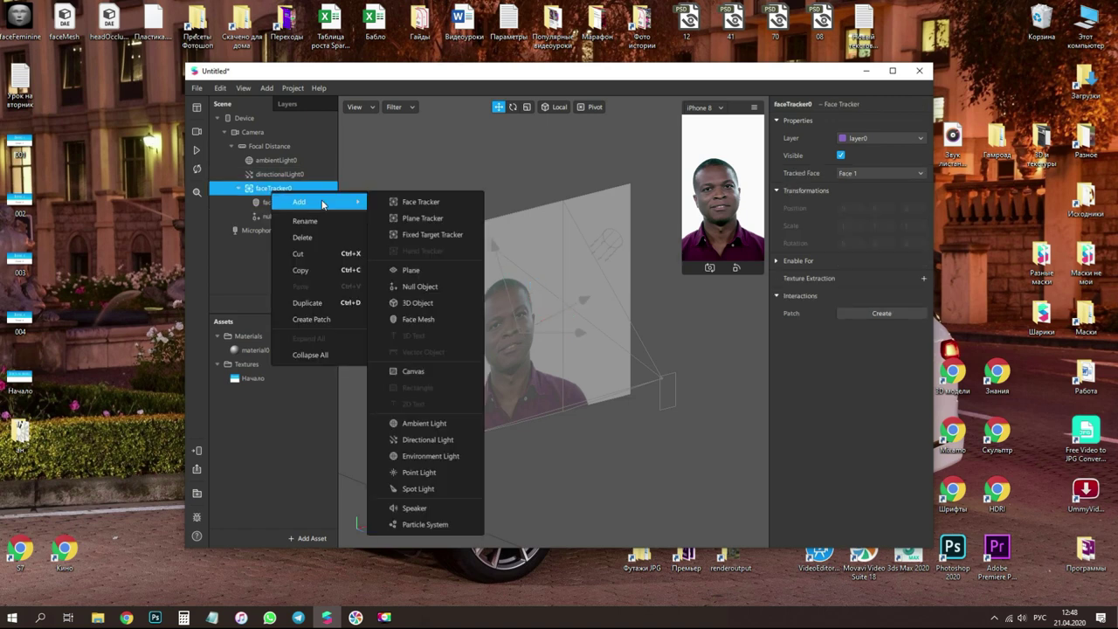
{"action": "left_click", "coordinate": [449, 318]}
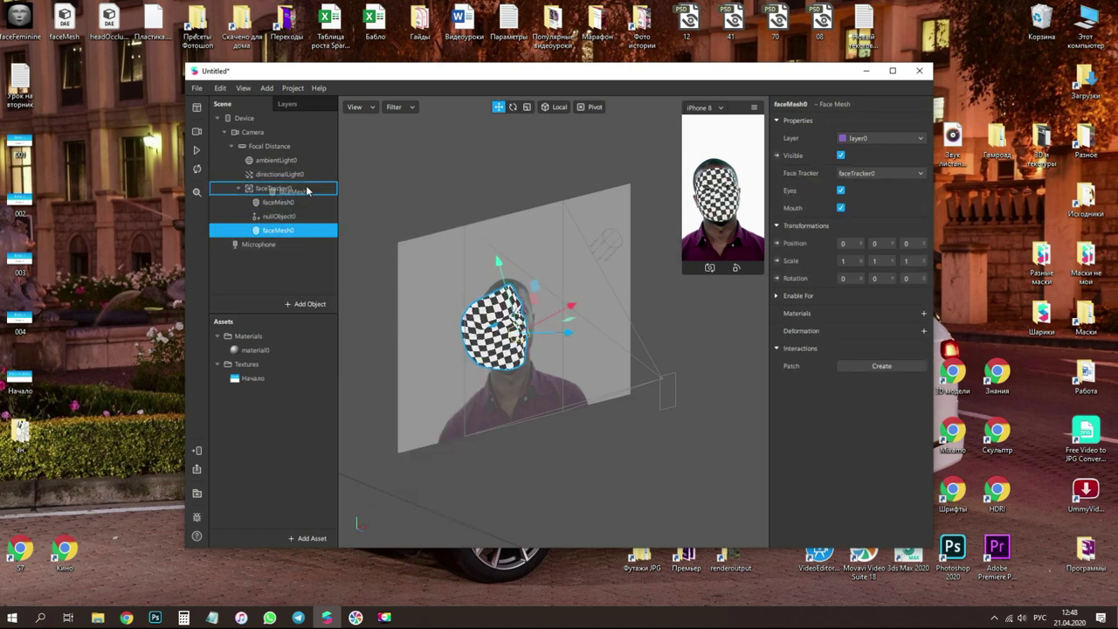
{"action": "left_click_drag", "start_coordinate": [307, 197], "coordinate": [297, 203]}
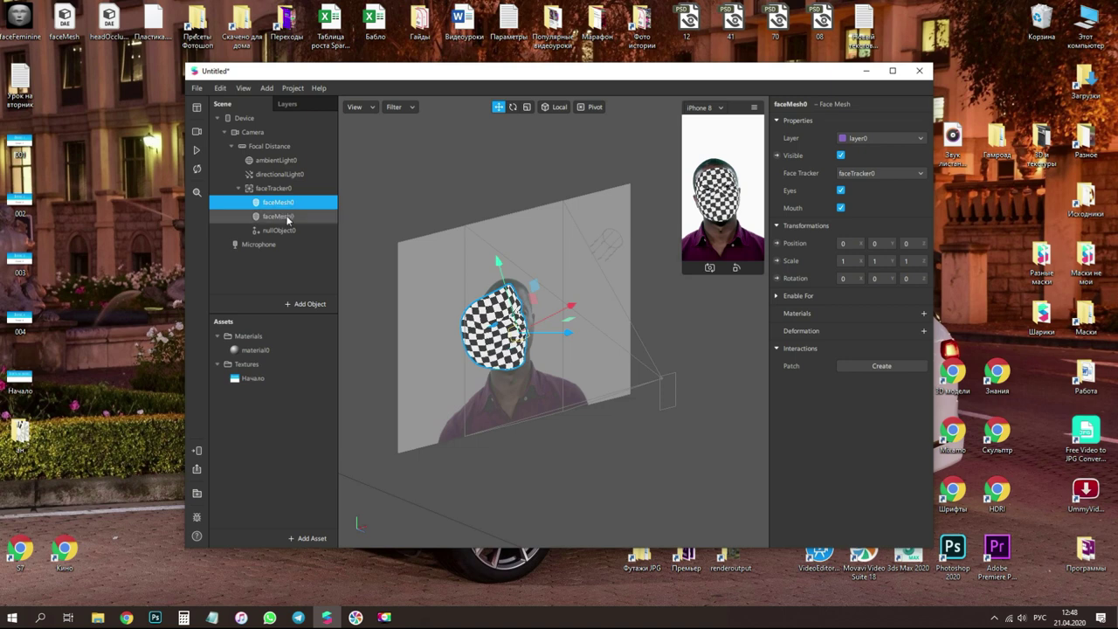
{"action": "key", "text": "Right"}
{"action": "key", "text": "BackSpace"}
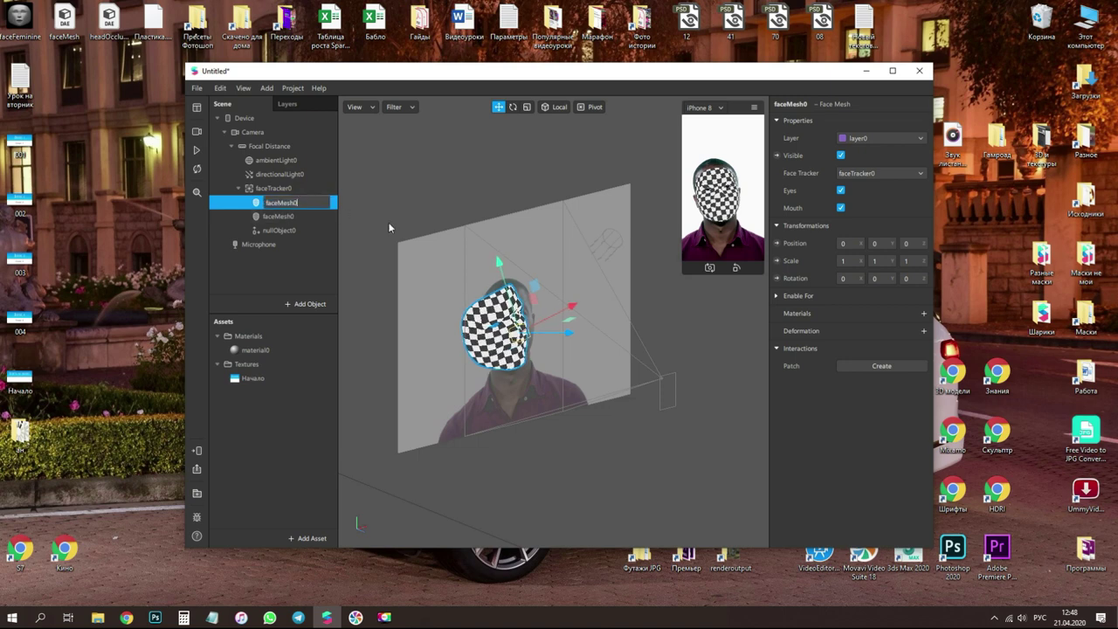
{"action": "type", "text": "1"}
{"action": "key", "text": "Return"}
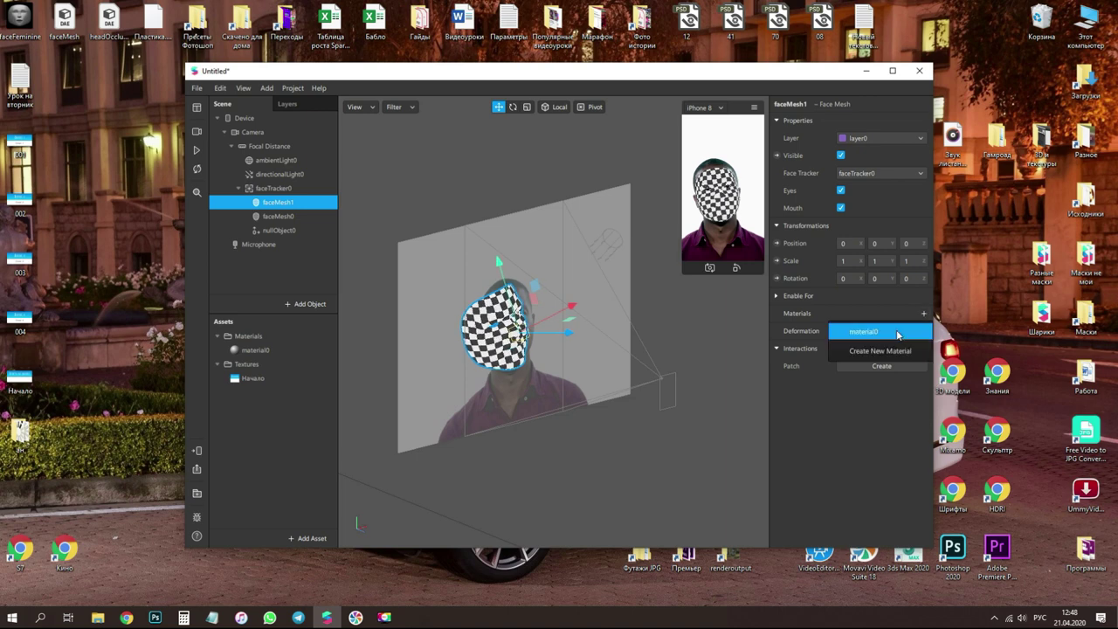
- Create a new material for faceMesh1 and maximize the project window to inspect the face mesh
{"action": "left_click", "coordinate": [889, 350]}
{"action": "left_click_drag", "start_coordinate": [441, 323], "coordinate": [544, 320]}
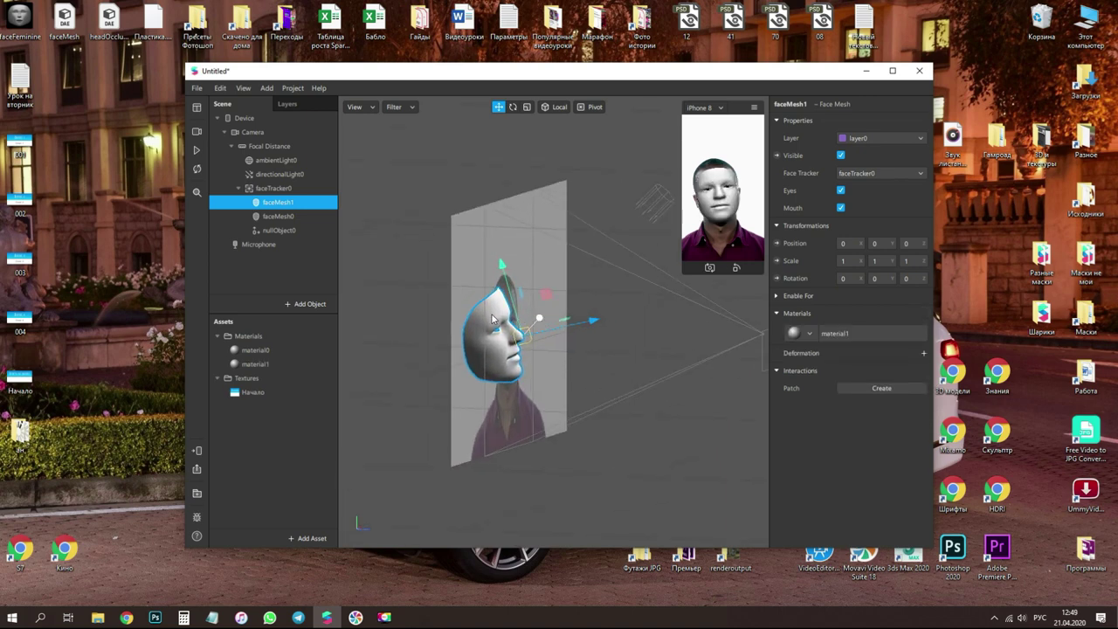
{"action": "scroll", "coordinate": [493, 319], "scroll_direction": "up", "scroll_amount": 3}
{"action": "left_click_drag", "start_coordinate": [470, 254], "coordinate": [525, 297]}
{"action": "left_click", "coordinate": [892, 69]}
{"action": "left_click_drag", "start_coordinate": [684, 437], "coordinate": [482, 386]}
{"action": "scroll", "coordinate": [489, 381], "scroll_direction": "down", "scroll_amount": 4}
{"action": "scroll", "coordinate": [503, 374], "scroll_direction": "up", "scroll_amount": 3}
{"action": "scroll", "coordinate": [523, 365], "scroll_direction": "down", "scroll_amount": 3}
{"action": "left_click_drag", "start_coordinate": [571, 399], "coordinate": [550, 465], "text": "alt"}
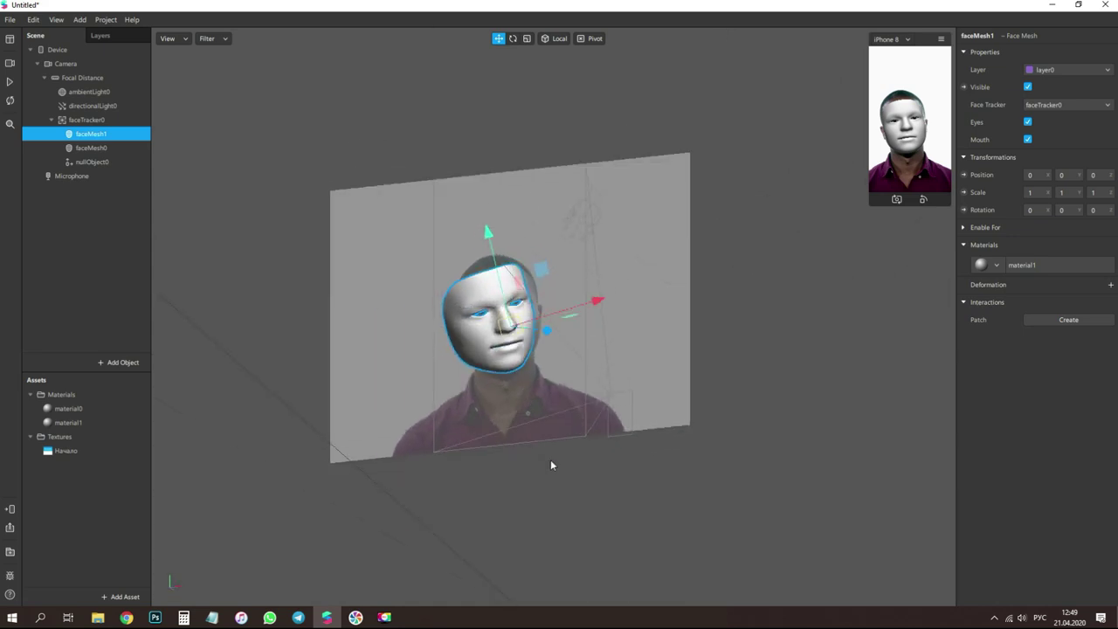
- Save the project to the desktop (Рабочий стол) under the name 001
{"action": "left_click", "coordinate": [10, 19]}
{"action": "left_click", "coordinate": [26, 161]}
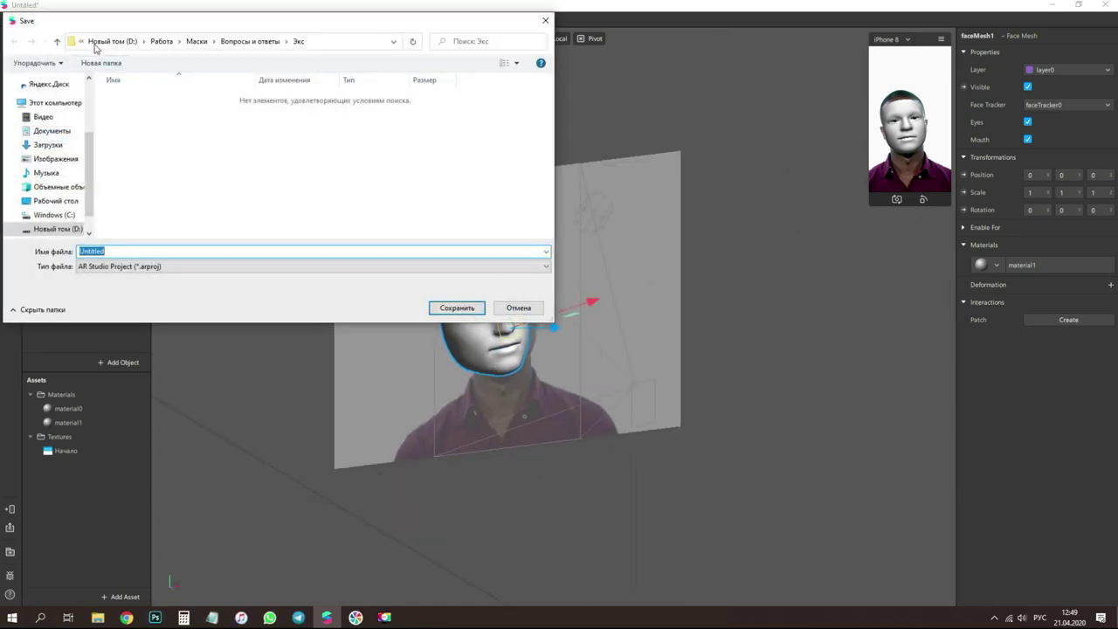
{"action": "scroll", "coordinate": [53, 103], "scroll_direction": "up", "scroll_amount": 3}
{"action": "left_click", "coordinate": [55, 132]}
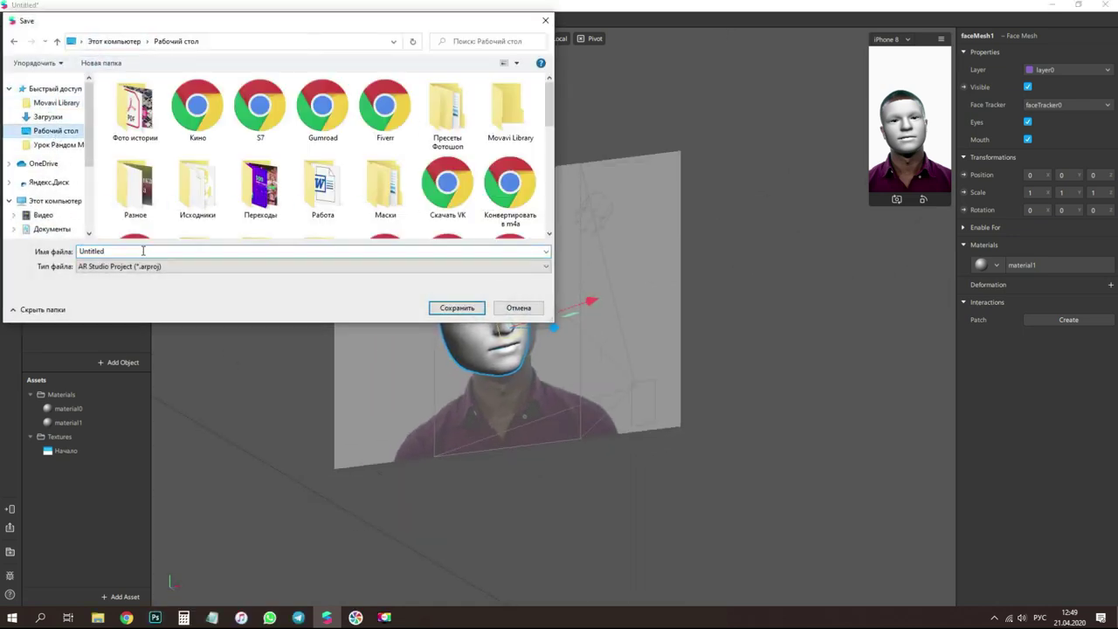
{"action": "type", "text": "001"}
{"action": "key", "text": "Return"}
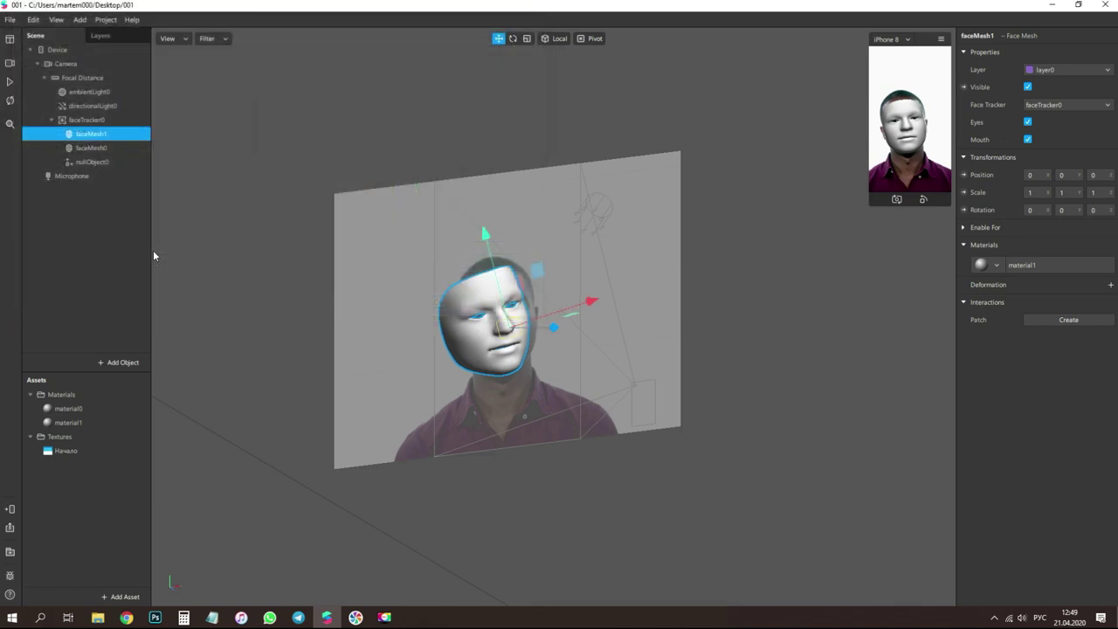
- Close the project and reopen the saved project 001 from its desktop folder
{"action": "left_click", "coordinate": [1105, 6]}
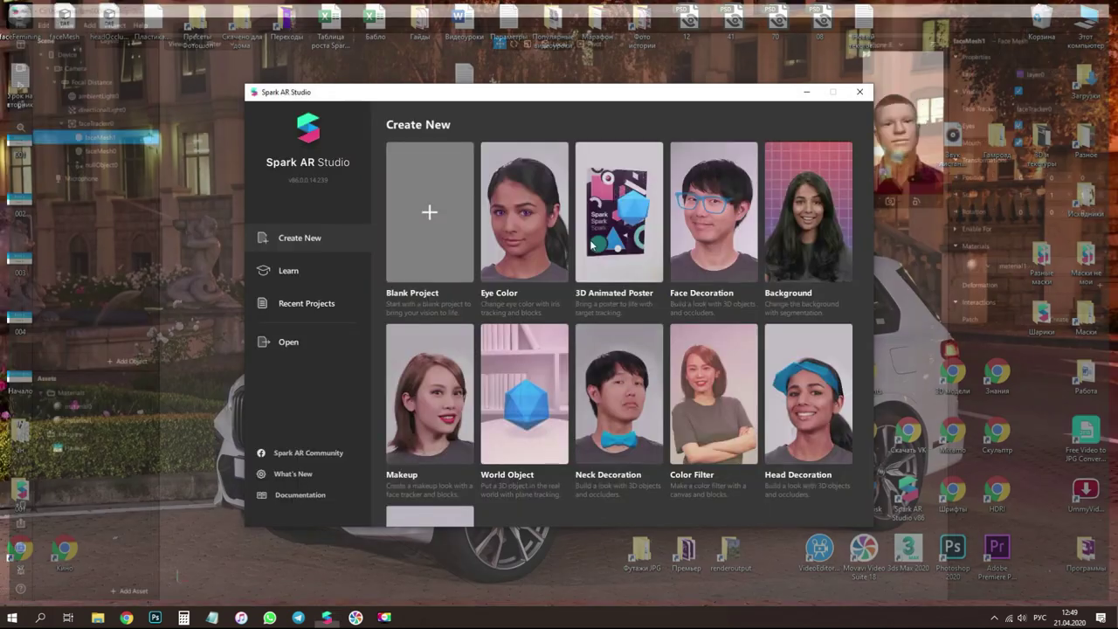
{"action": "left_click", "coordinate": [306, 335]}
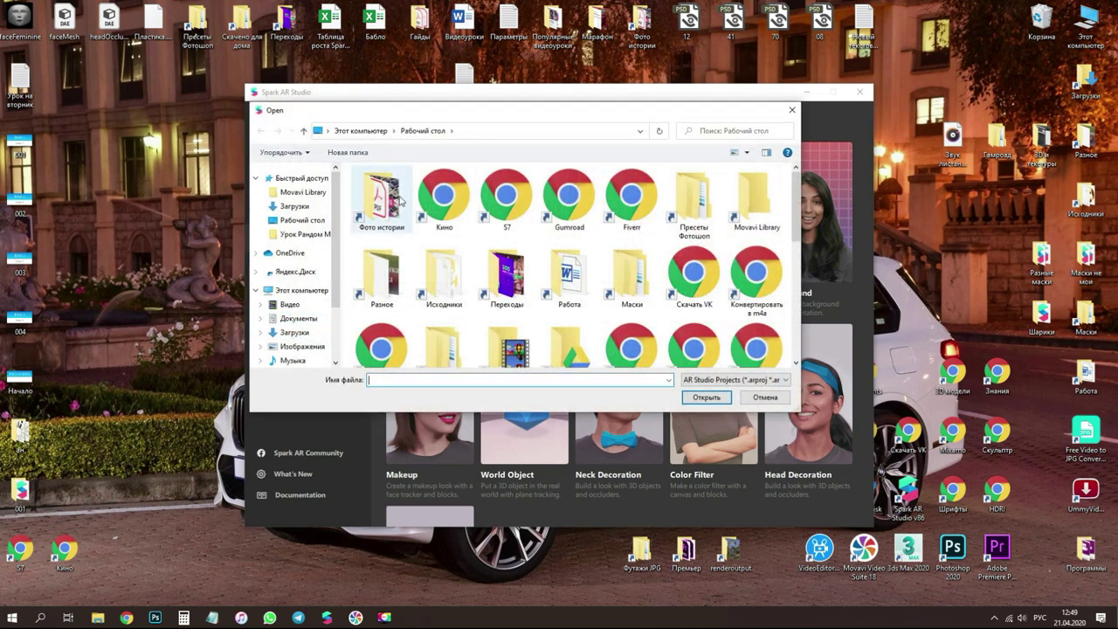
{"action": "scroll", "coordinate": [413, 220], "scroll_direction": "down", "scroll_amount": 5}
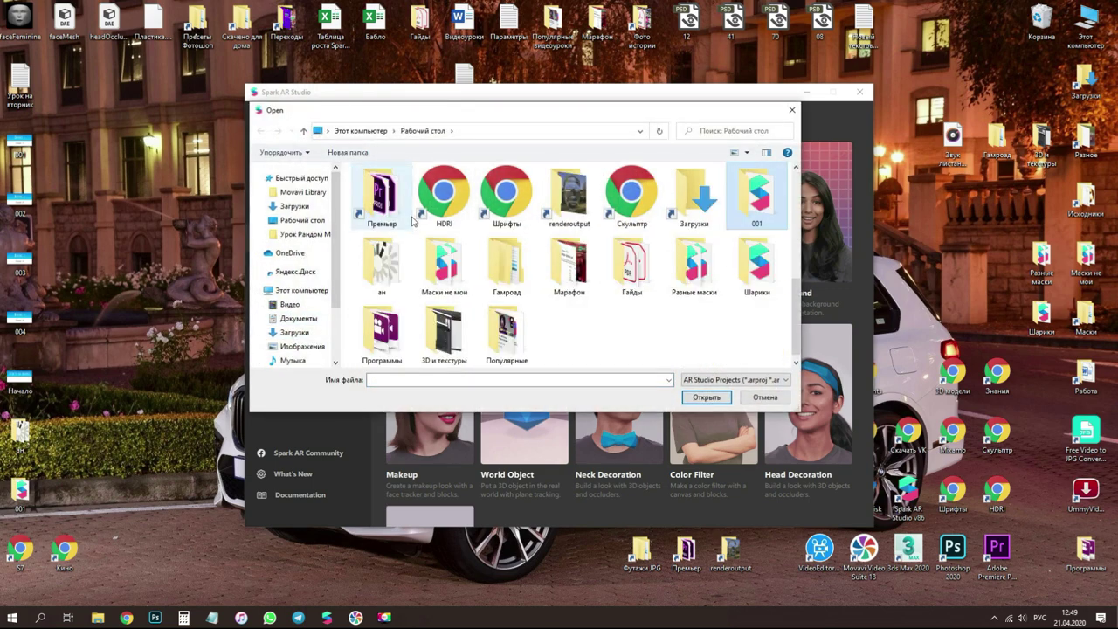
{"action": "double_click", "coordinate": [756, 194]}
{"action": "double_click", "coordinate": [446, 197]}
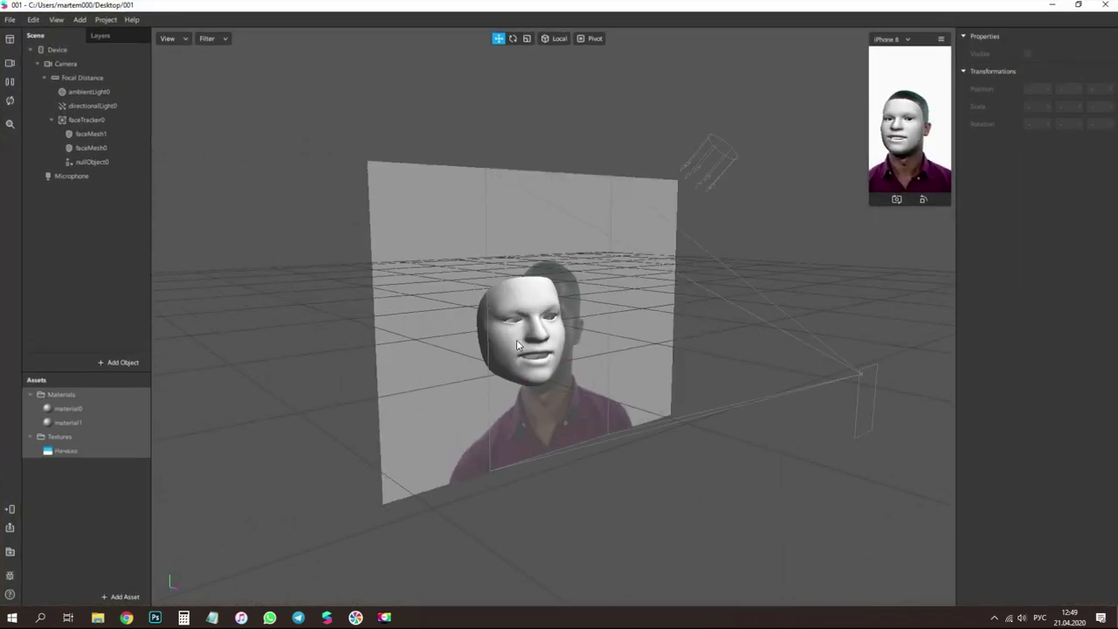
- Add a plane inside the null object and rename it Начало
{"action": "scroll", "coordinate": [517, 341], "scroll_direction": "up", "scroll_amount": 4}
{"action": "left_click_drag", "start_coordinate": [554, 344], "coordinate": [546, 384], "text": "alt"}
{"action": "right_click_drag", "start_coordinate": [544, 382], "coordinate": [415, 326]}
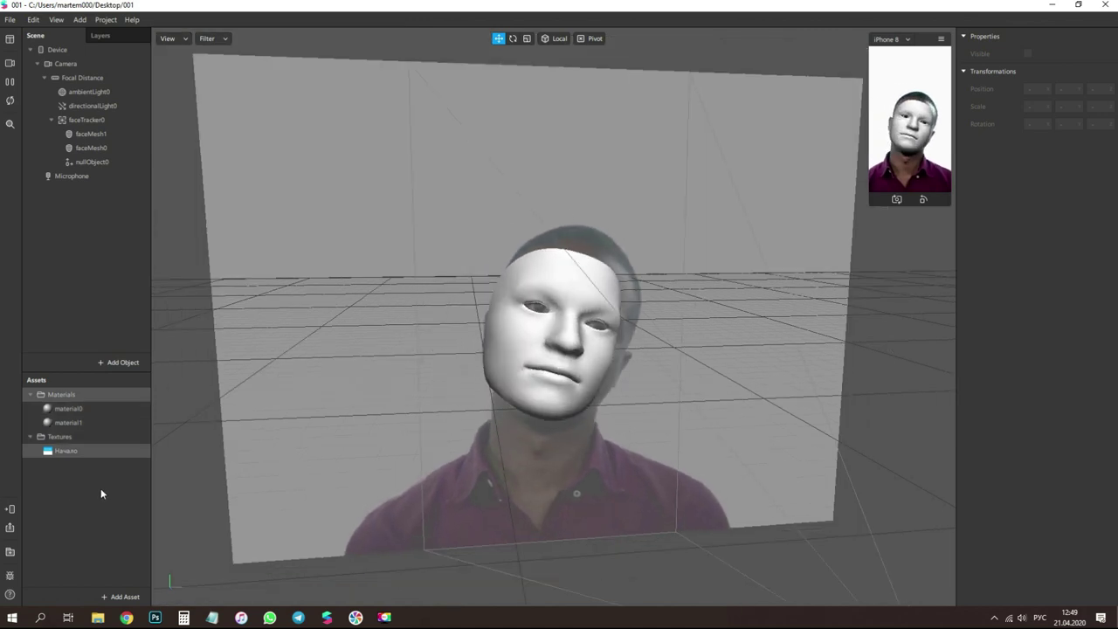
{"action": "right_click", "coordinate": [99, 164]}
{"action": "mouse_move", "coordinate": [128, 175]}
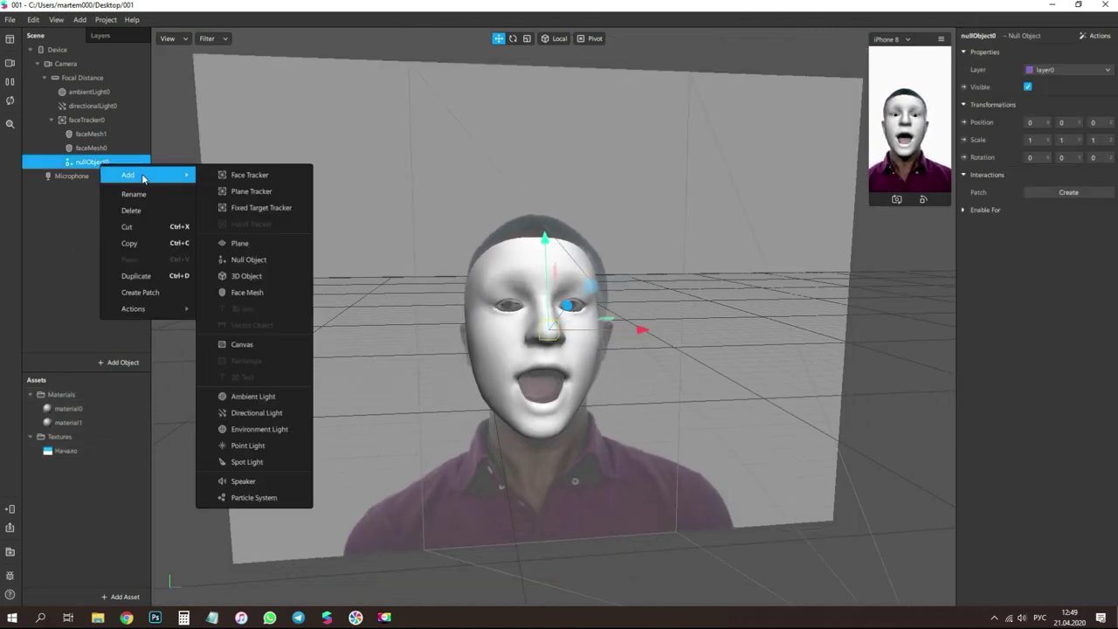
{"action": "left_click", "coordinate": [247, 244]}
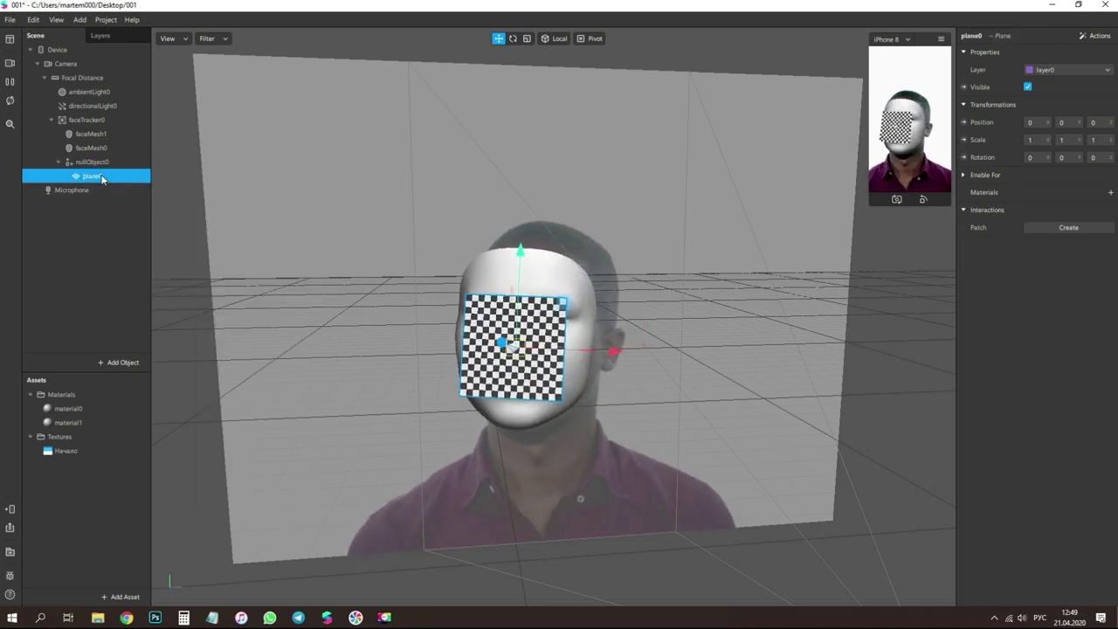
{"action": "double_click", "coordinate": [92, 176]}
{"action": "type", "text": "На"}
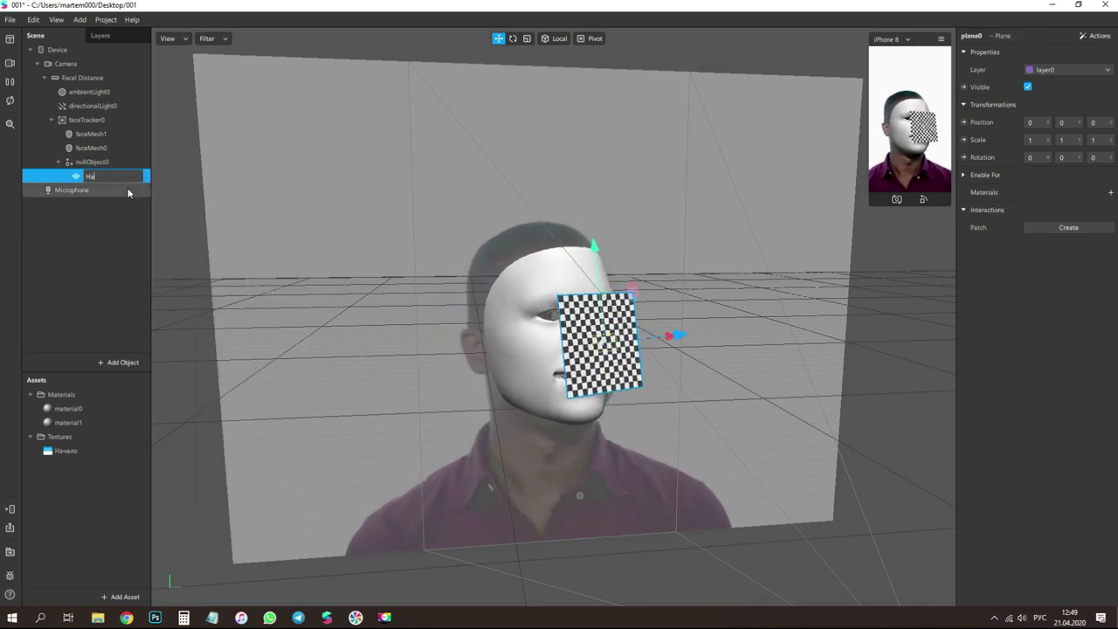
{"action": "type", "text": "чало"}
{"action": "key", "text": "Return"}
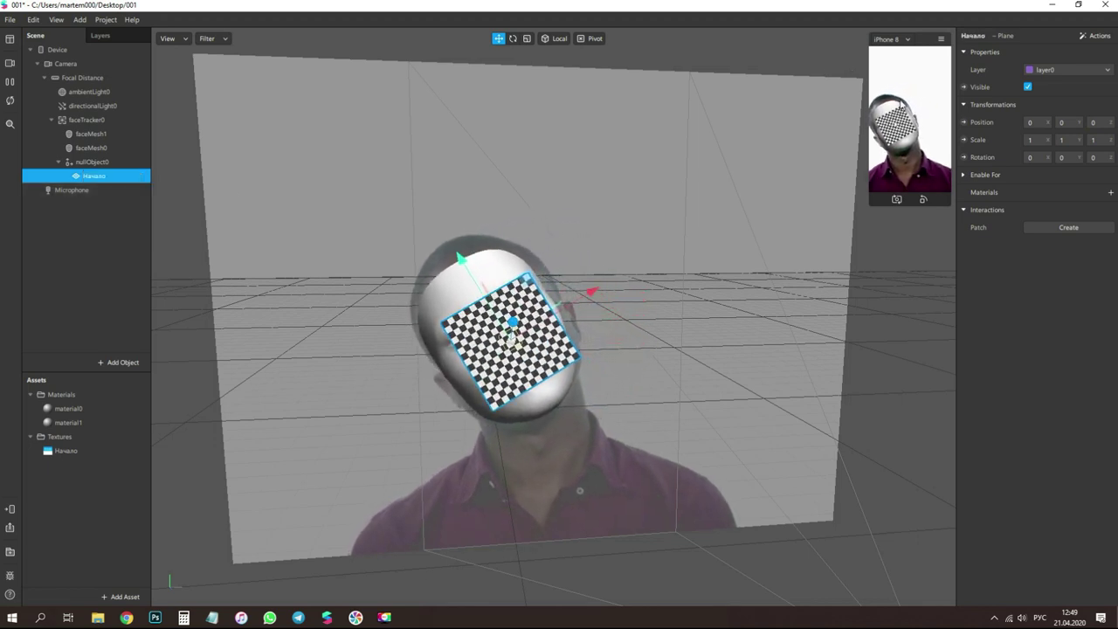
- Create a new material for the Начало plane and set its shader type to Flat
{"action": "left_click", "coordinate": [1111, 193]}
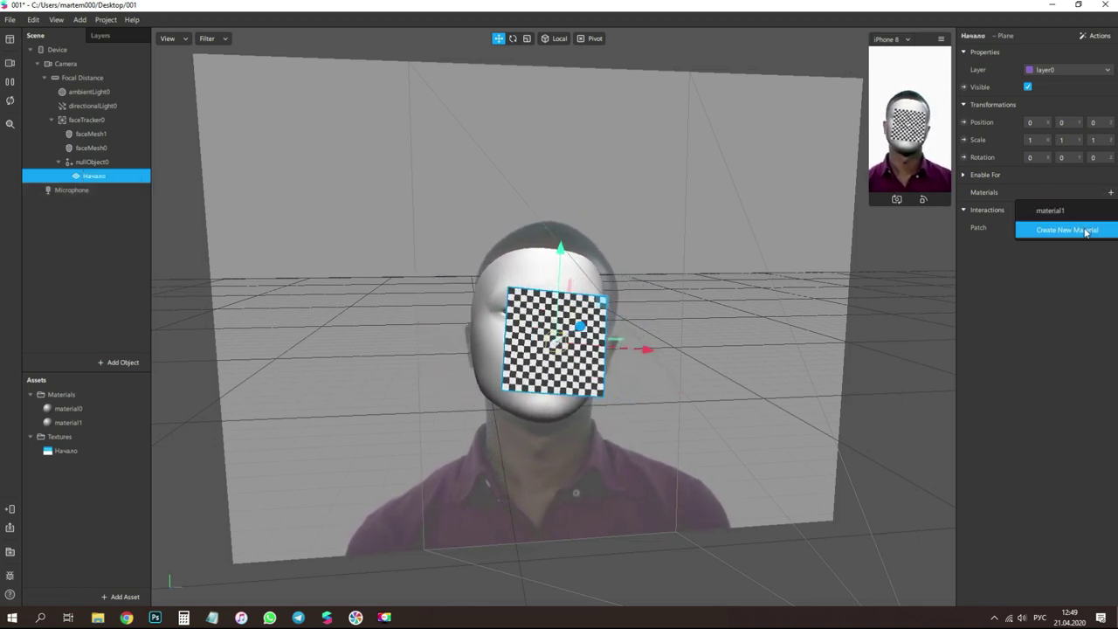
{"action": "left_click", "coordinate": [1068, 230]}
{"action": "left_click", "coordinate": [1054, 216]}
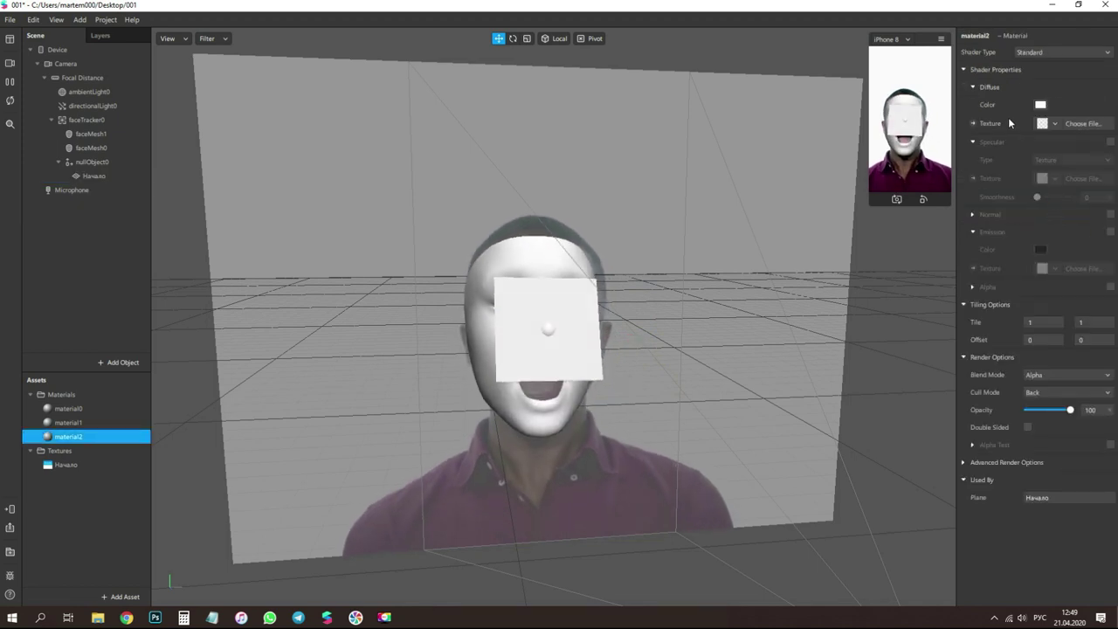
{"action": "left_click", "coordinate": [1031, 52]}
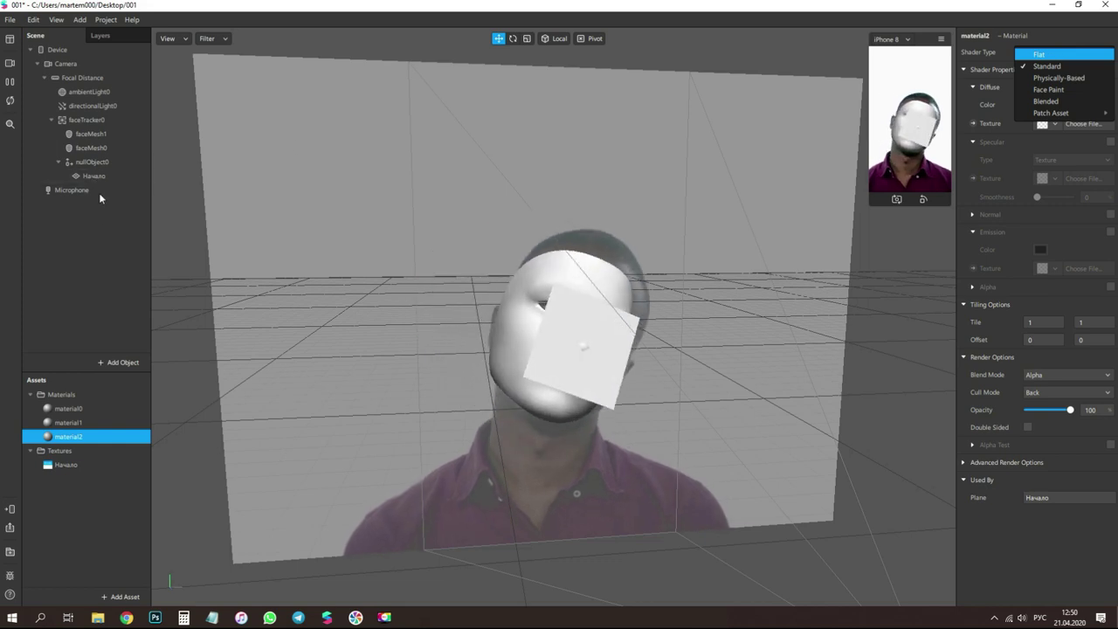
{"action": "left_click", "coordinate": [1053, 54]}
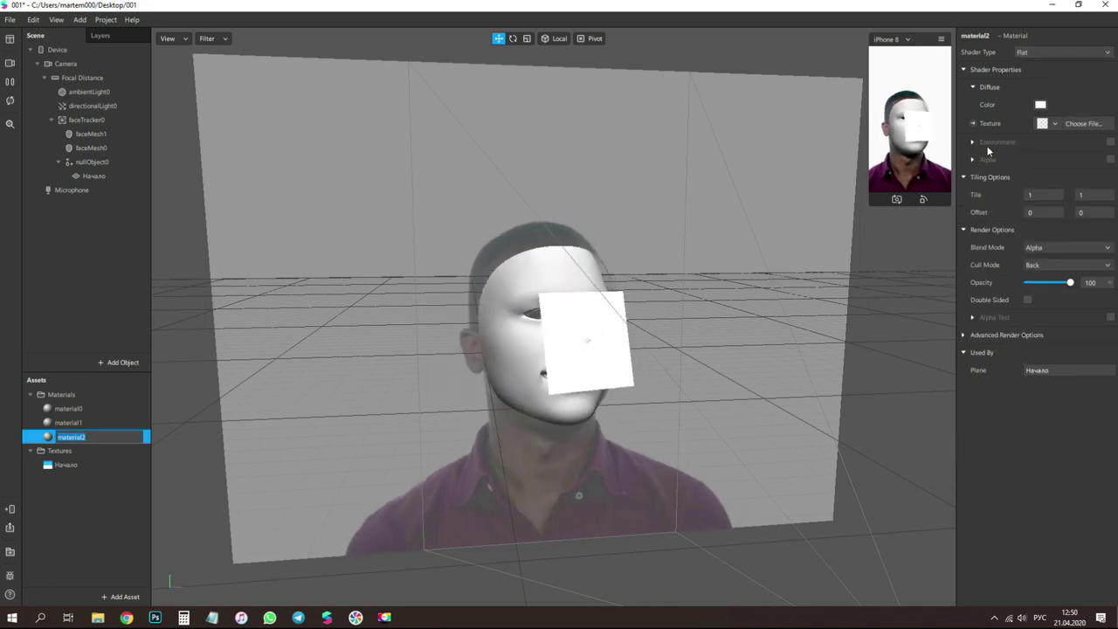
- Switch to Photoshop and check the card's pixel dimensions in Image Size
{"action": "left_click", "coordinate": [155, 619]}
{"action": "left_click", "coordinate": [124, 5]}
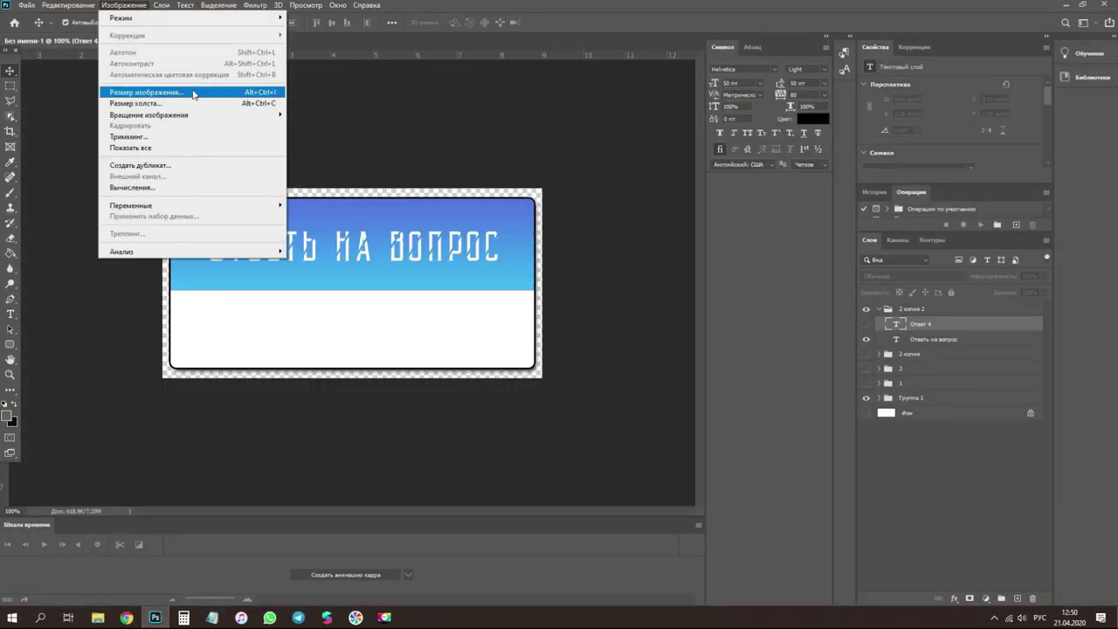
{"action": "left_click", "coordinate": [194, 93]}
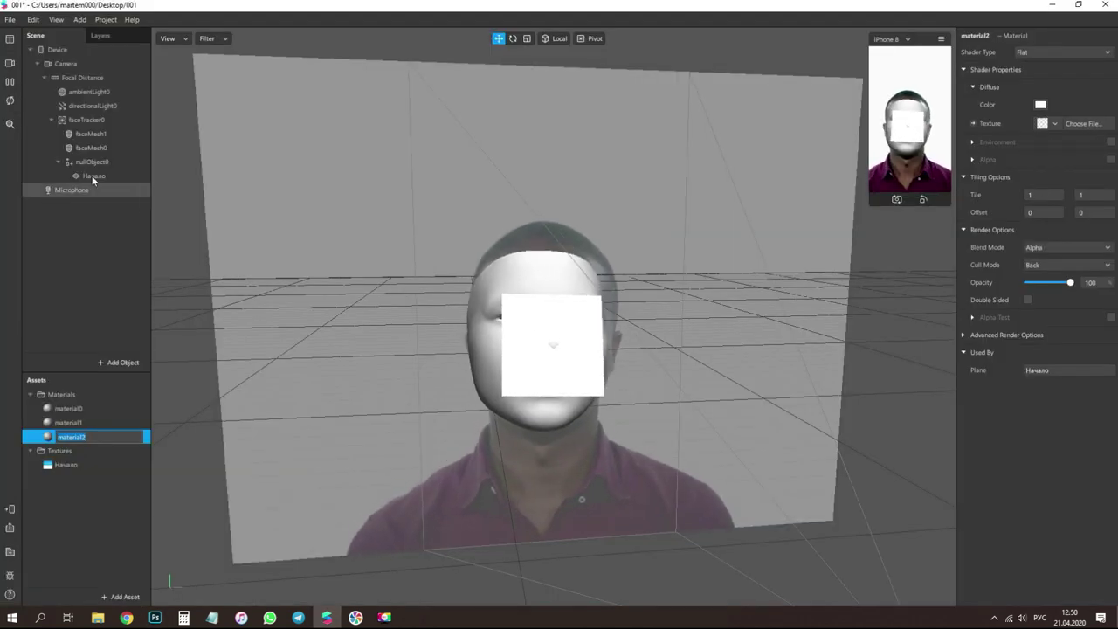
- Back in Spark AR Studio, set the Начало plane's scale to 0,65 in X and 0,325 in Y to match the card's proportions
{"action": "left_click", "coordinate": [92, 175]}
{"action": "type", "text": "0,625"}
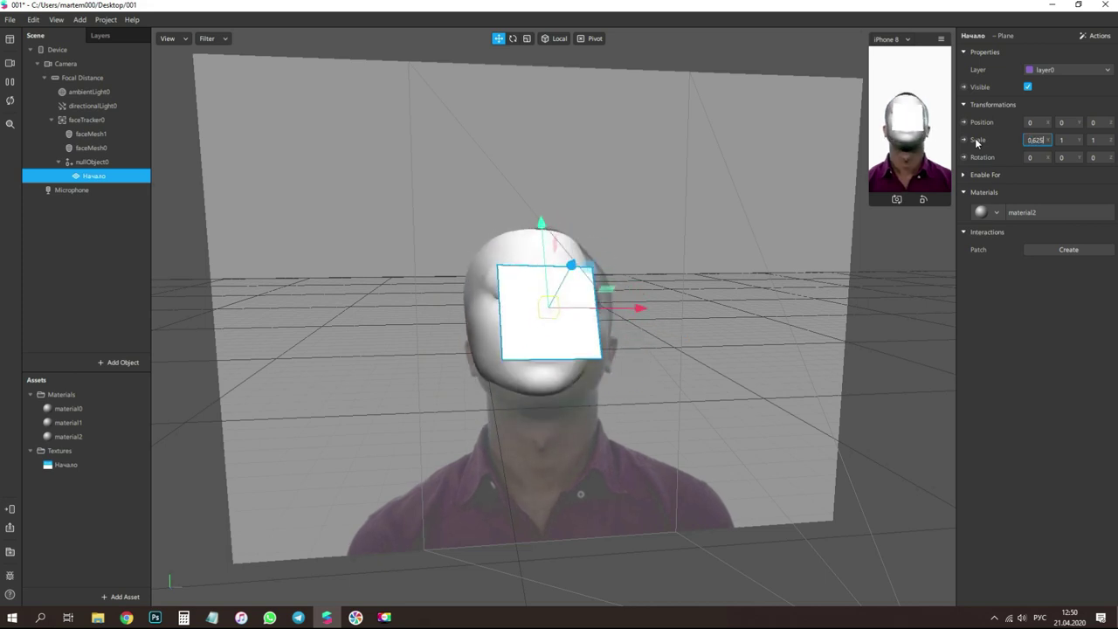
{"action": "key", "text": "BackSpace"}
{"action": "key", "text": "BackSpace"}
{"action": "type", "text": "50"}
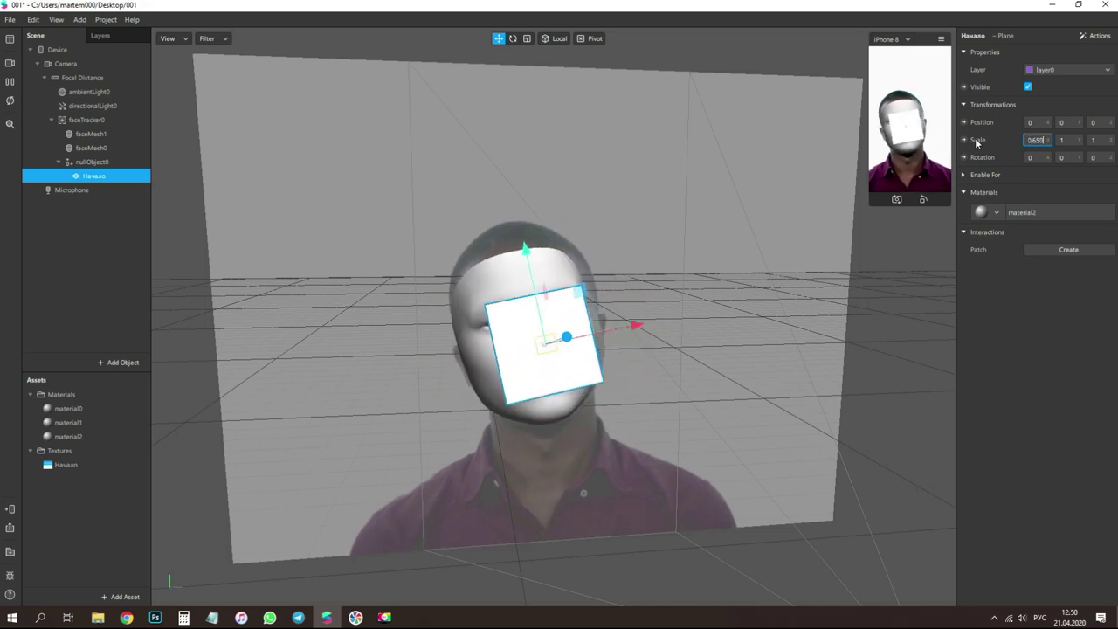
{"action": "key", "text": "Tab"}
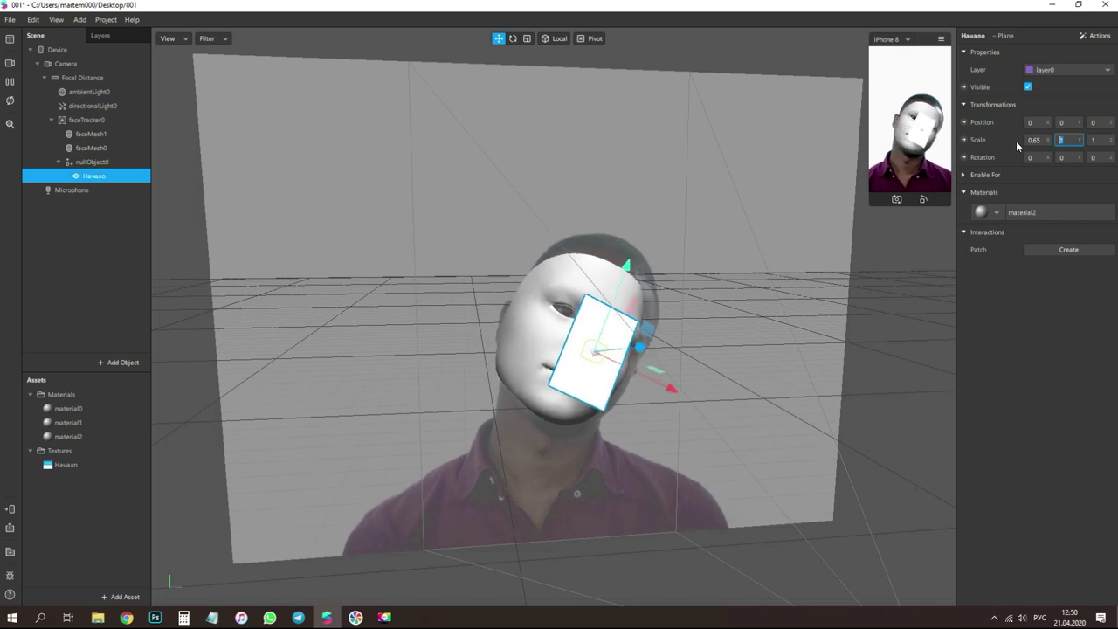
{"action": "key", "text": "alt+Tab"}
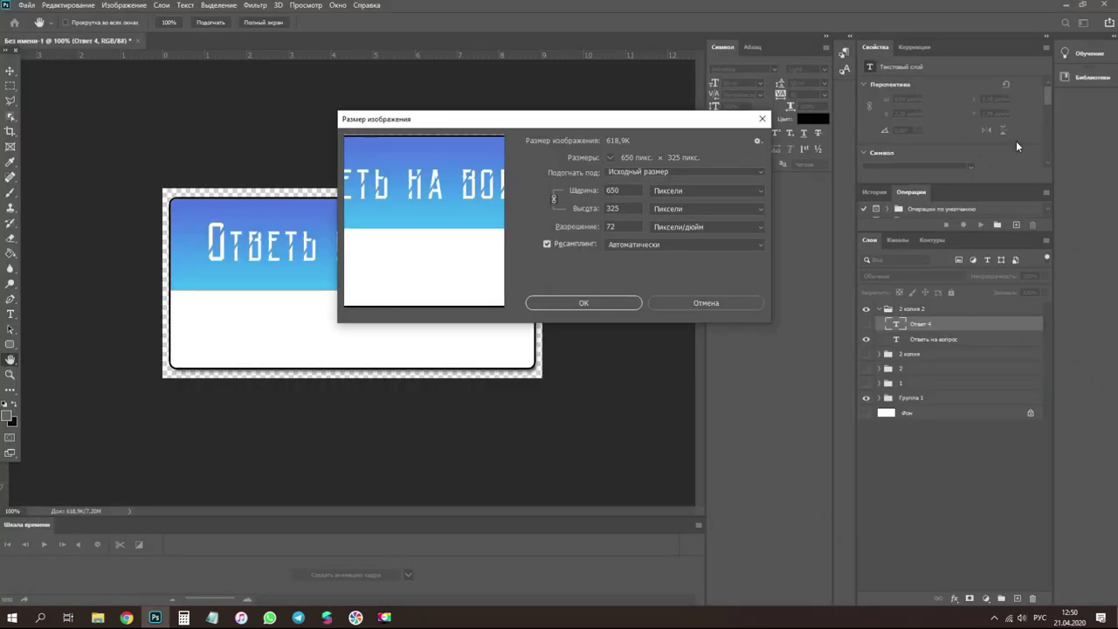
{"action": "key", "text": "alt+Tab"}
{"action": "type", "text": "0,25"}
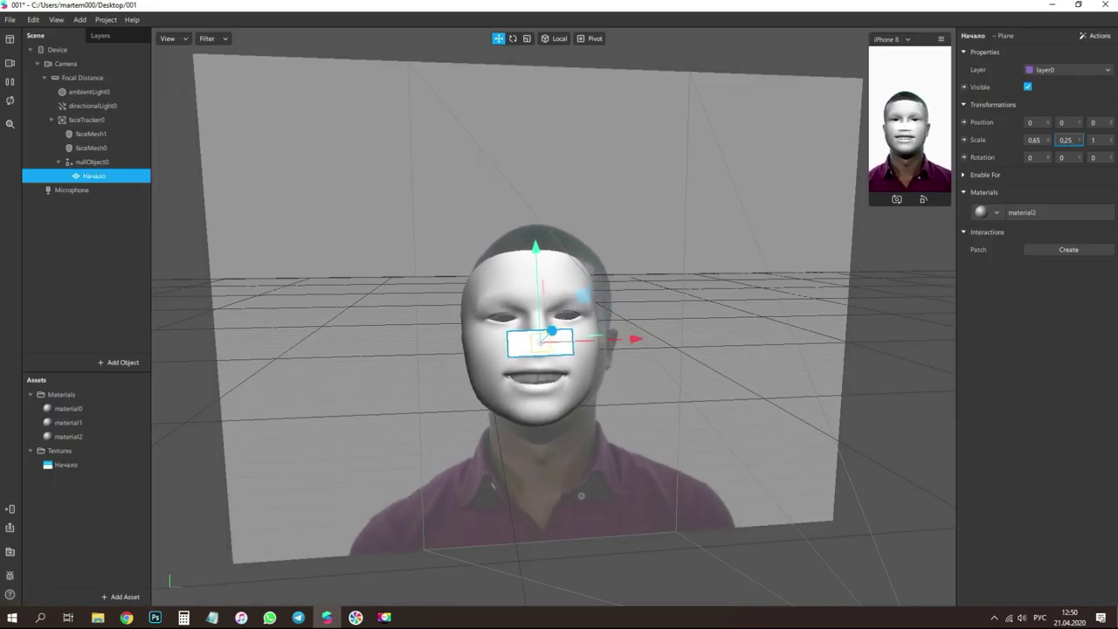
{"action": "key", "text": "alt+Tab"}
{"action": "key", "text": "alt+Tab"}
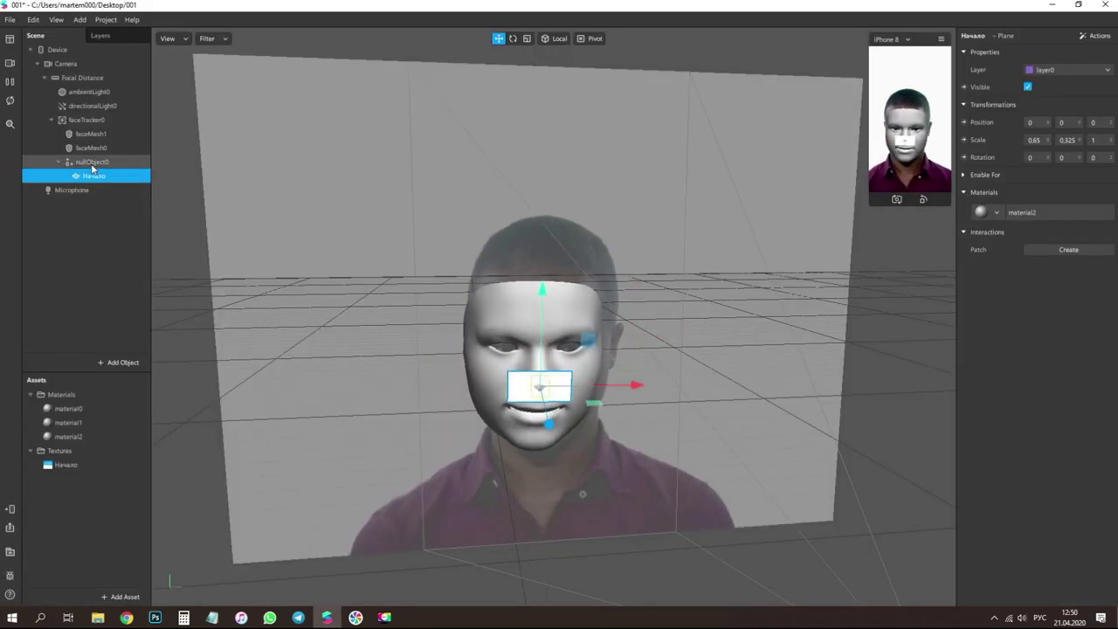
- Duplicate the Начало plane inside the null object
{"action": "mouse_move", "coordinate": [629, 393]}
{"action": "left_mouse_down", "text": "alt"}
{"action": "mouse_move", "coordinate": [786, 399]}
{"action": "mouse_move", "coordinate": [653, 400]}
{"action": "mouse_move", "coordinate": [647, 389]}
{"action": "left_mouse_up", "text": "alt"}
{"action": "scroll", "coordinate": [787, 400], "scroll_direction": "up", "scroll_amount": 3}
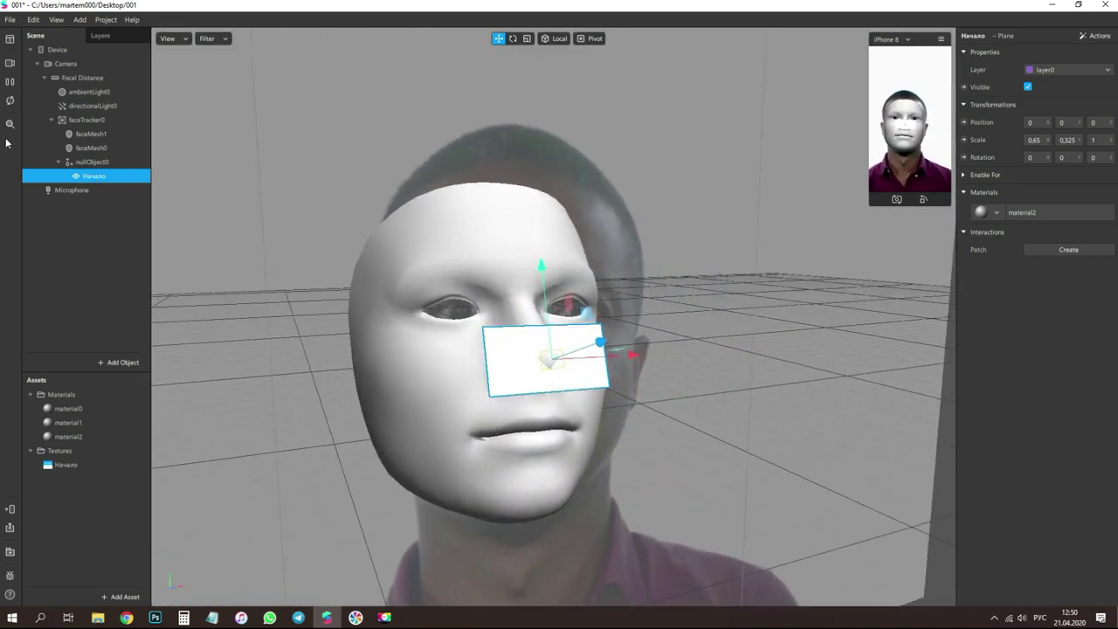
{"action": "middle_click_drag", "start_coordinate": [349, 315], "coordinate": [356, 254]}
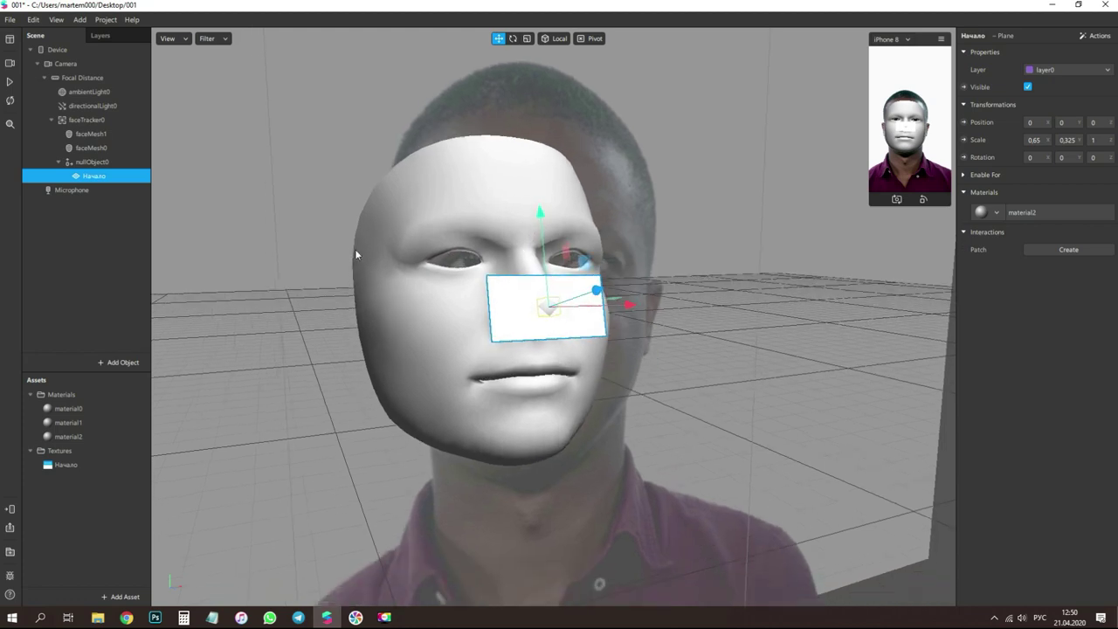
{"action": "scroll", "coordinate": [383, 271], "scroll_direction": "up", "scroll_amount": 3}
{"action": "left_click_drag", "start_coordinate": [429, 309], "coordinate": [673, 306], "text": "alt"}
{"action": "left_click_drag", "start_coordinate": [590, 308], "coordinate": [437, 310]}
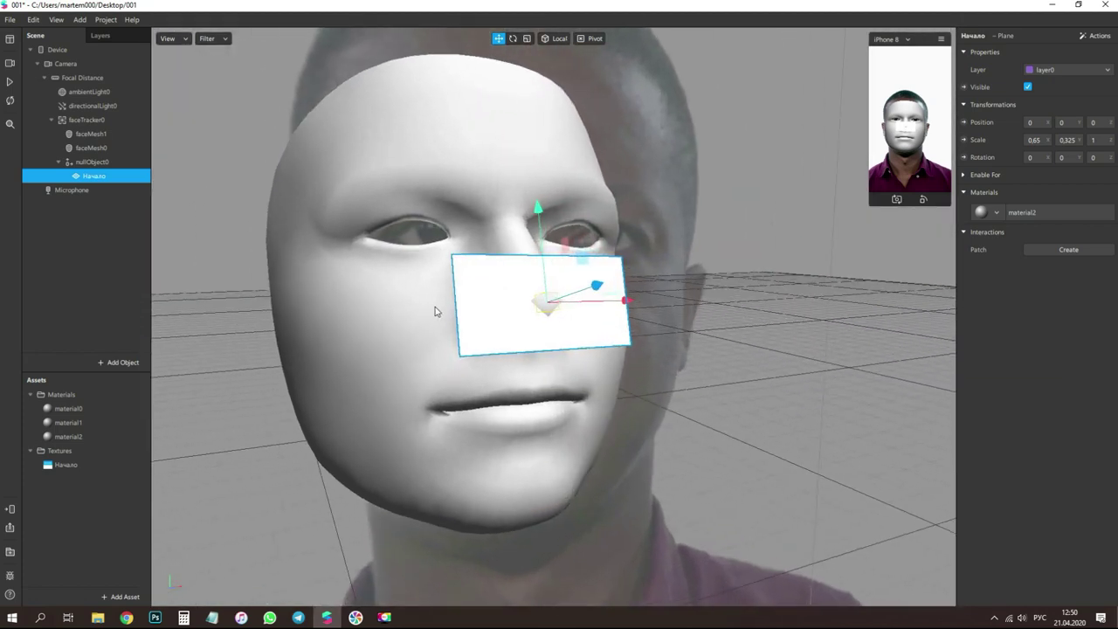
{"action": "right_click", "coordinate": [102, 177]}
{"action": "left_click", "coordinate": [154, 287]}
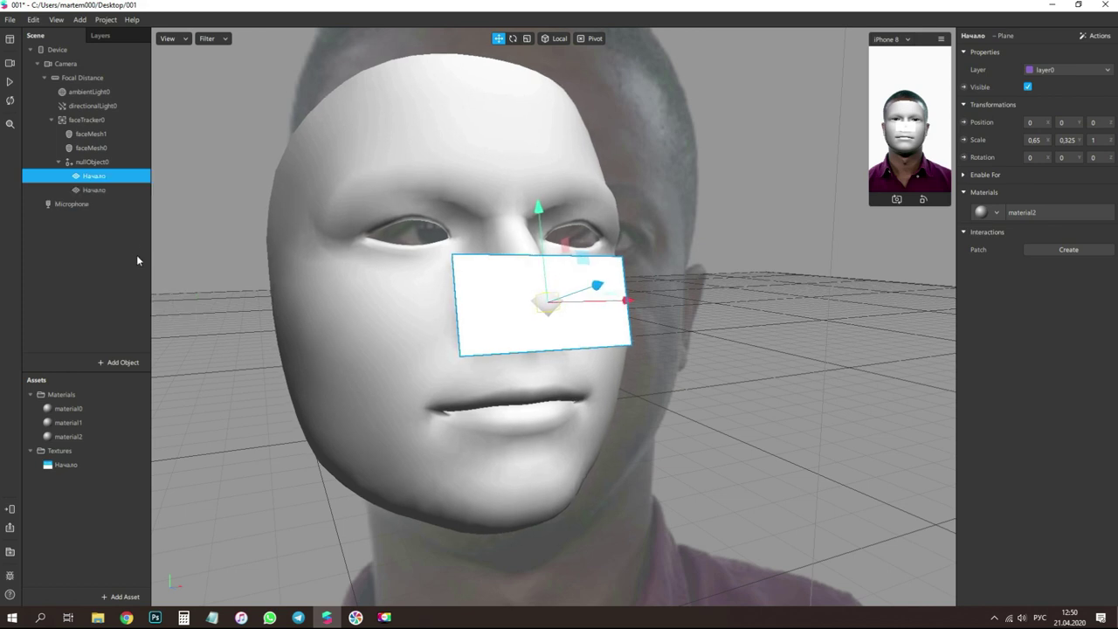
- Rename the duplicated plane as Конец
{"action": "left_click", "coordinate": [97, 192]}
{"action": "left_click", "coordinate": [100, 193]}
{"action": "type", "text": "Кон"}
{"action": "key", "text": "Print"}
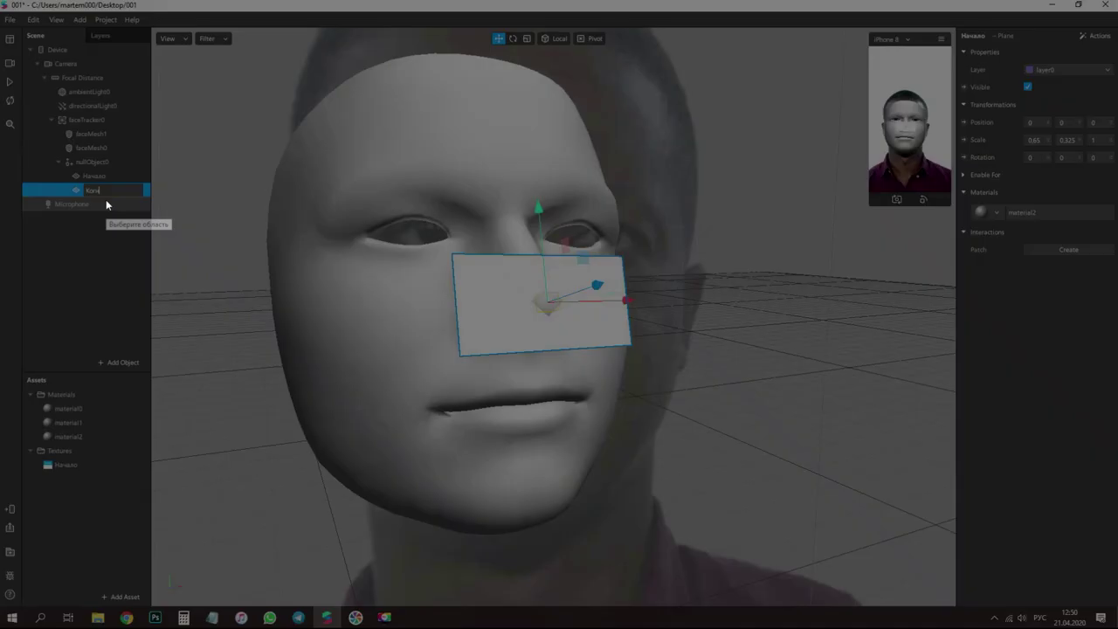
{"action": "key", "text": "Escape"}
{"action": "type", "text": "Еонт"}
{"action": "key", "text": "BackSpace"}
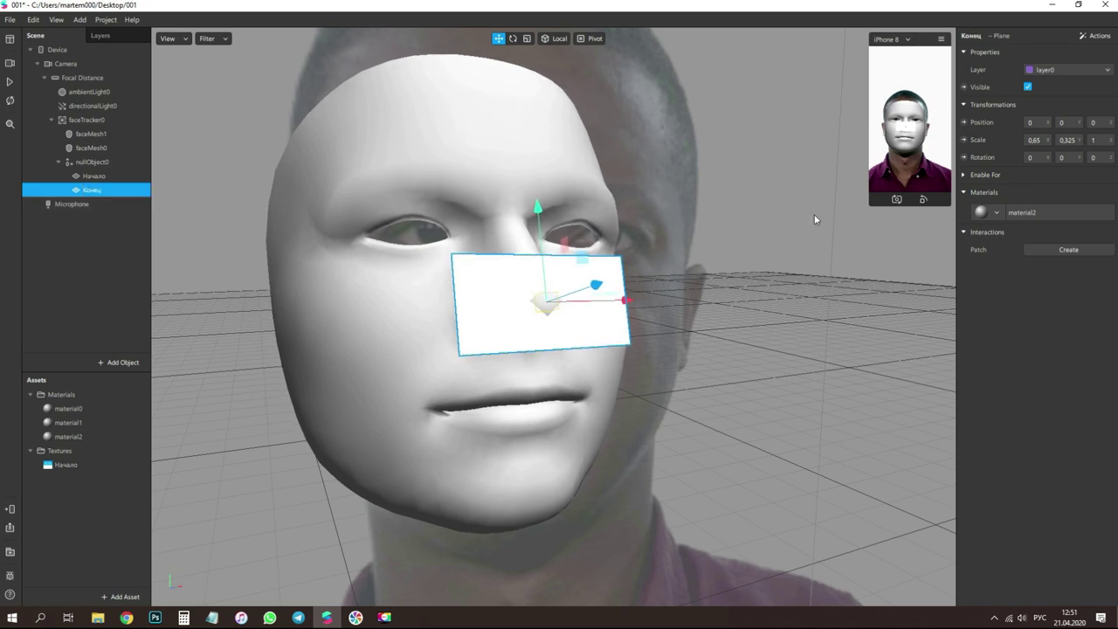
- Create a new material for the Конец plane and set its shader type to Flat
{"action": "left_click", "coordinate": [997, 214]}
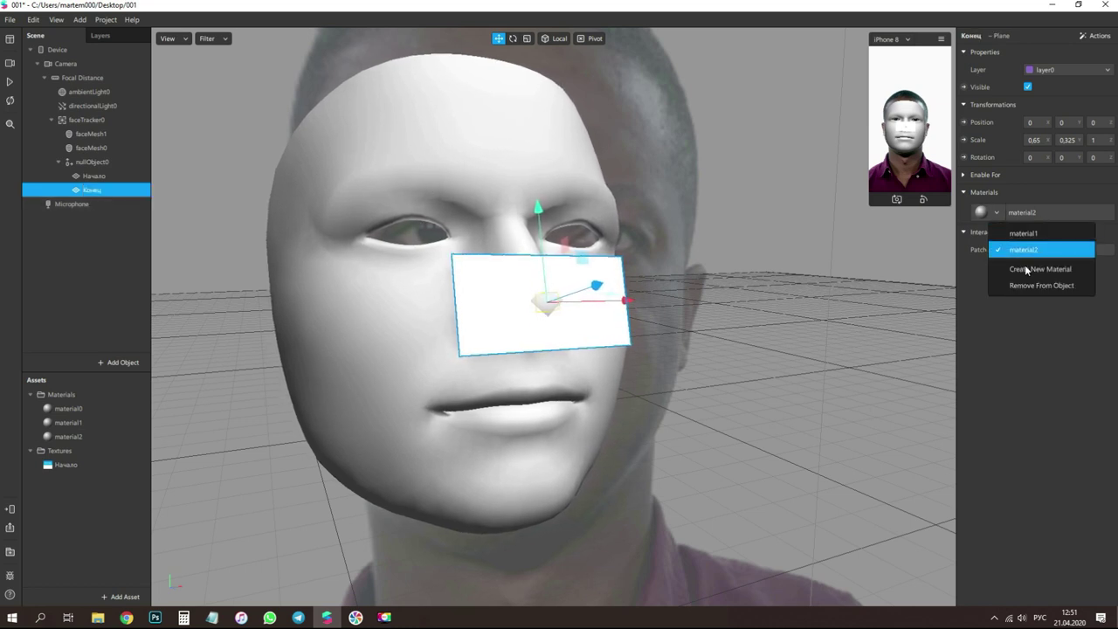
{"action": "left_click", "coordinate": [1029, 270]}
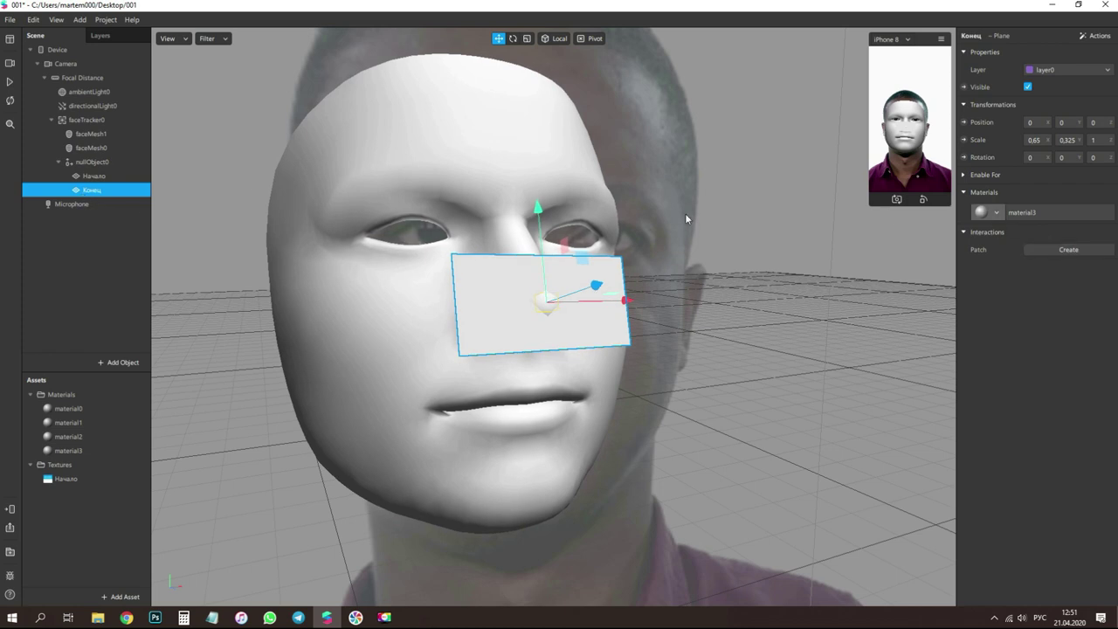
{"action": "left_click", "coordinate": [990, 214]}
{"action": "left_click", "coordinate": [990, 214]}
{"action": "left_click", "coordinate": [990, 214]}
{"action": "left_click", "coordinate": [1067, 213]}
{"action": "left_click", "coordinate": [1055, 55]}
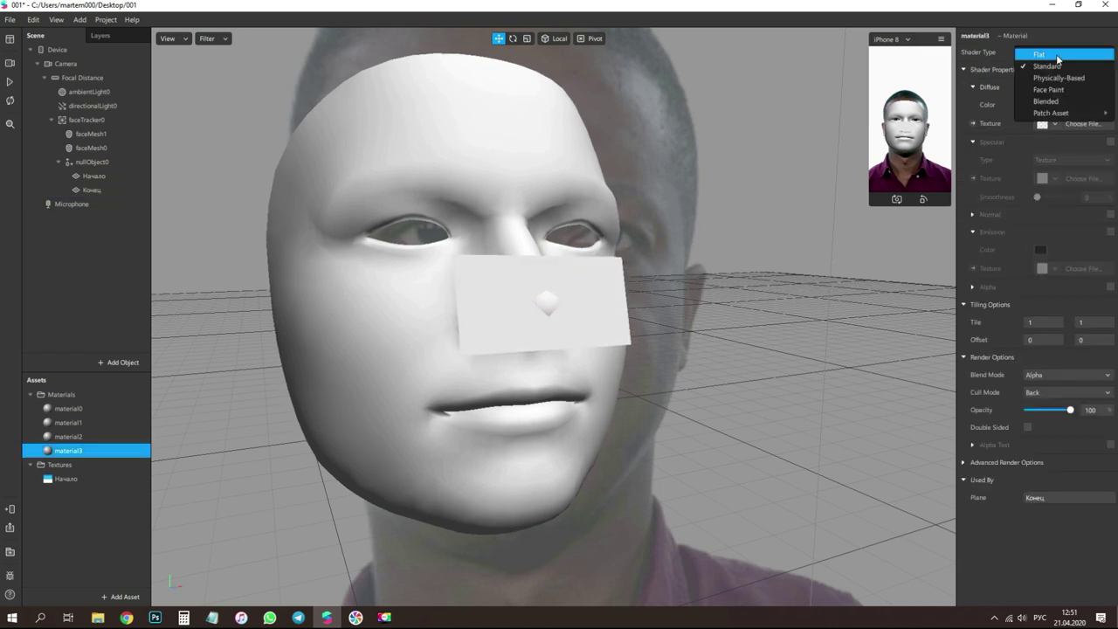
{"action": "left_click", "coordinate": [1056, 55]}
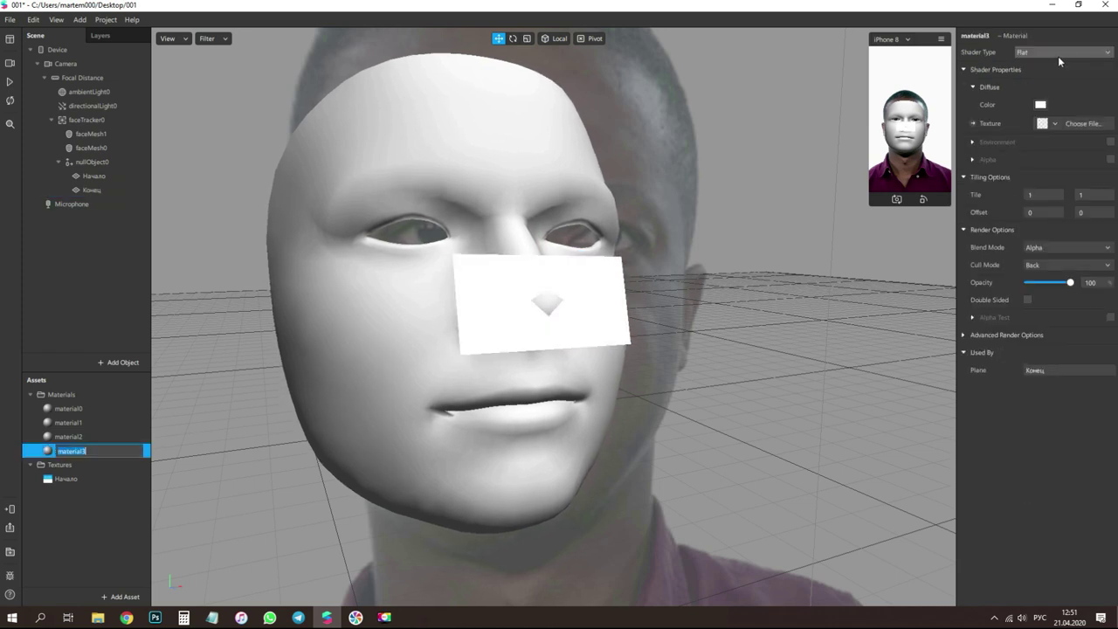
- Assign a new animation sequence as the texture of the Конец plane's material and enable Randomize for it
{"action": "left_click", "coordinate": [1044, 124]}
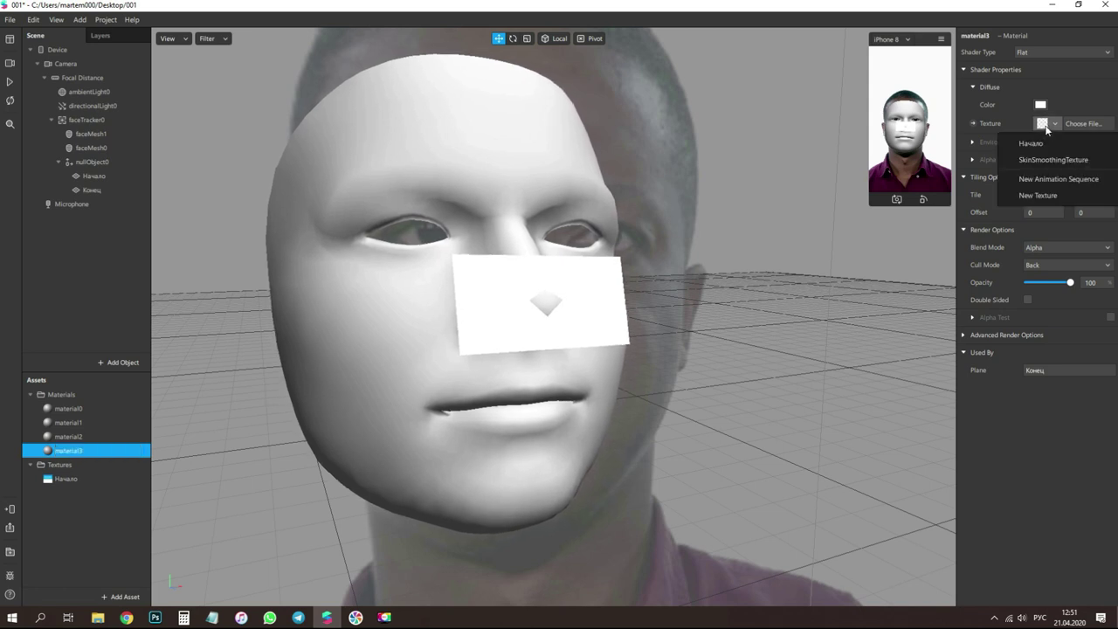
{"action": "left_click", "coordinate": [1068, 180]}
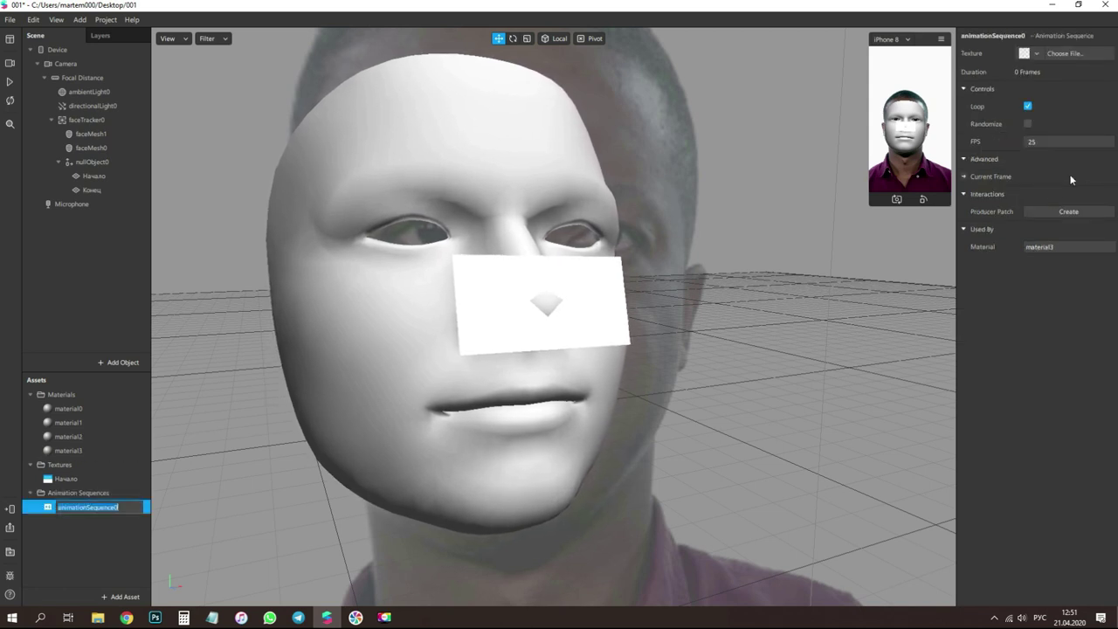
{"action": "left_click", "coordinate": [1027, 124]}
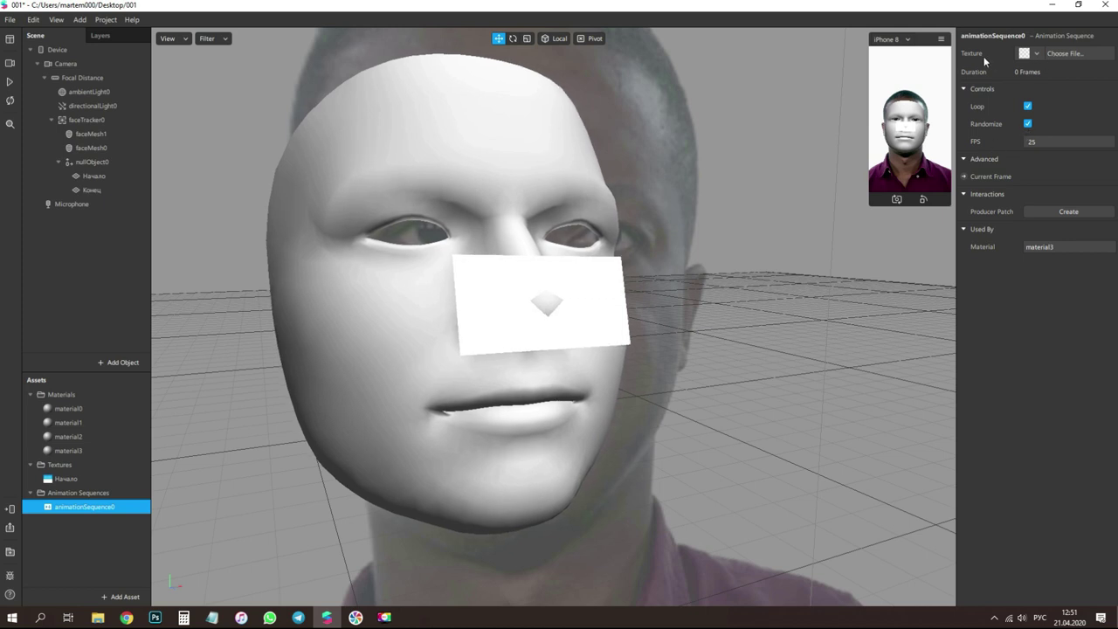
- Load the images 001, 002, 003 and 004 from the desktop as the animation sequence's texture
{"action": "left_click", "coordinate": [1064, 54]}
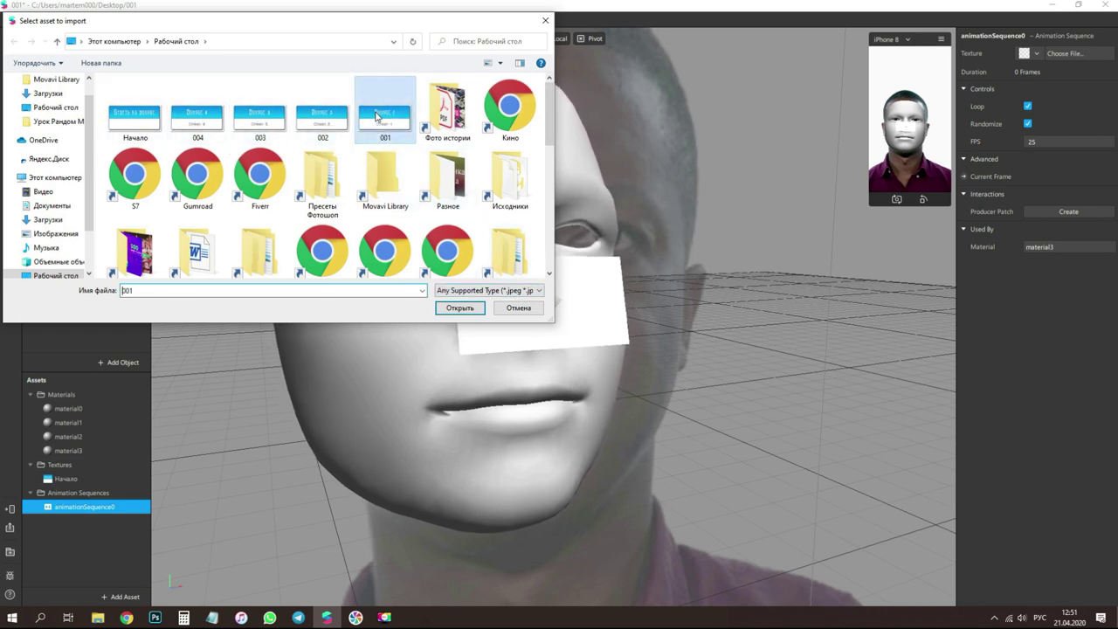
{"action": "left_click", "coordinate": [328, 121], "text": "ctrl"}
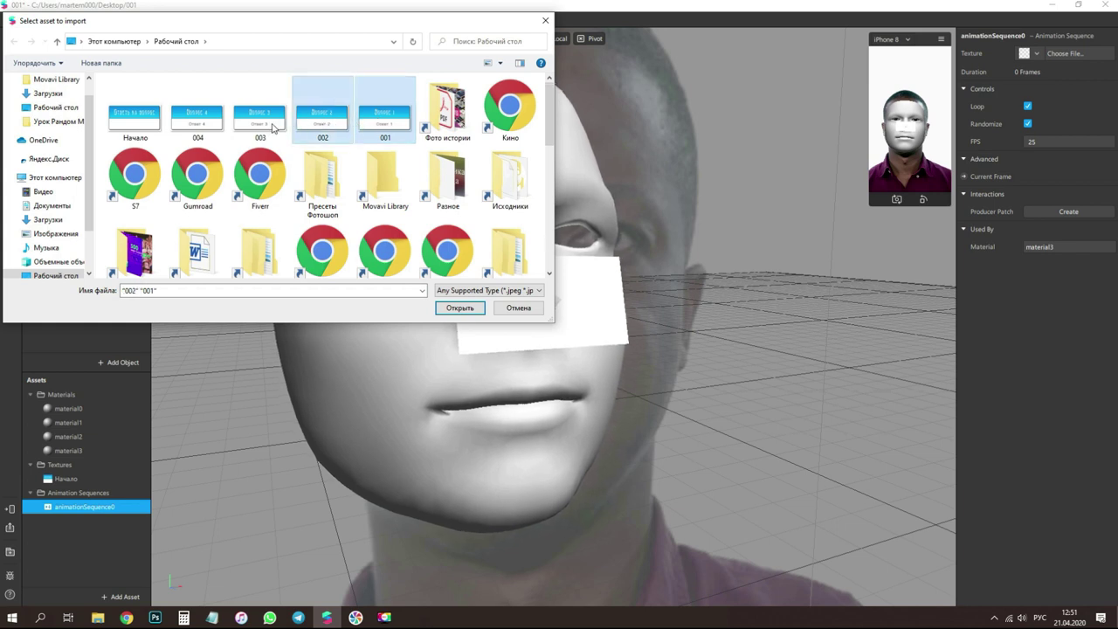
{"action": "left_click", "coordinate": [263, 122], "text": "ctrl"}
{"action": "left_click", "coordinate": [212, 129], "text": "ctrl"}
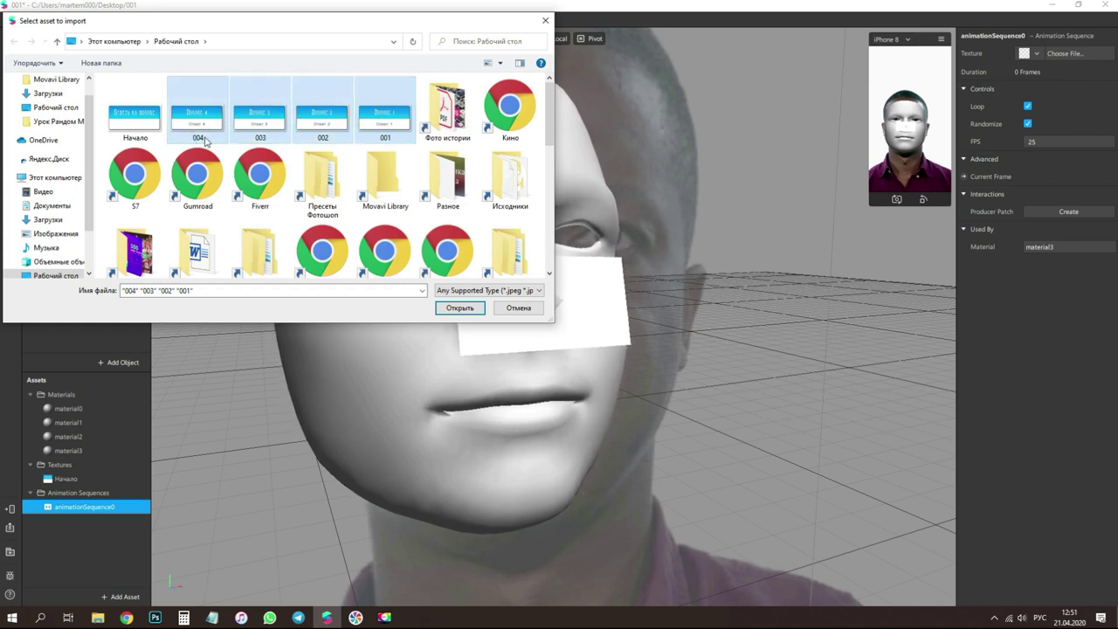
{"action": "left_click", "coordinate": [461, 309]}
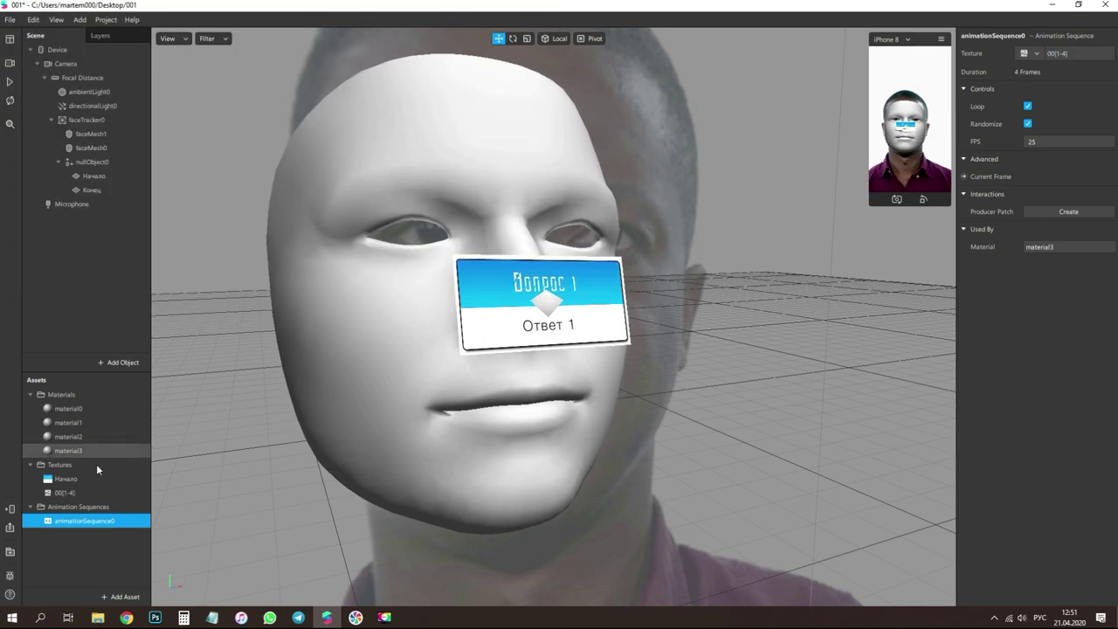
- Inspect the overlapping cards by hiding and showing the Начало plane and the Конец plane in turn
{"action": "left_click_drag", "start_coordinate": [474, 244], "coordinate": [354, 359]}
{"action": "scroll", "coordinate": [553, 314], "scroll_direction": "up", "scroll_amount": 3}
{"action": "left_click_drag", "start_coordinate": [553, 315], "coordinate": [681, 311]}
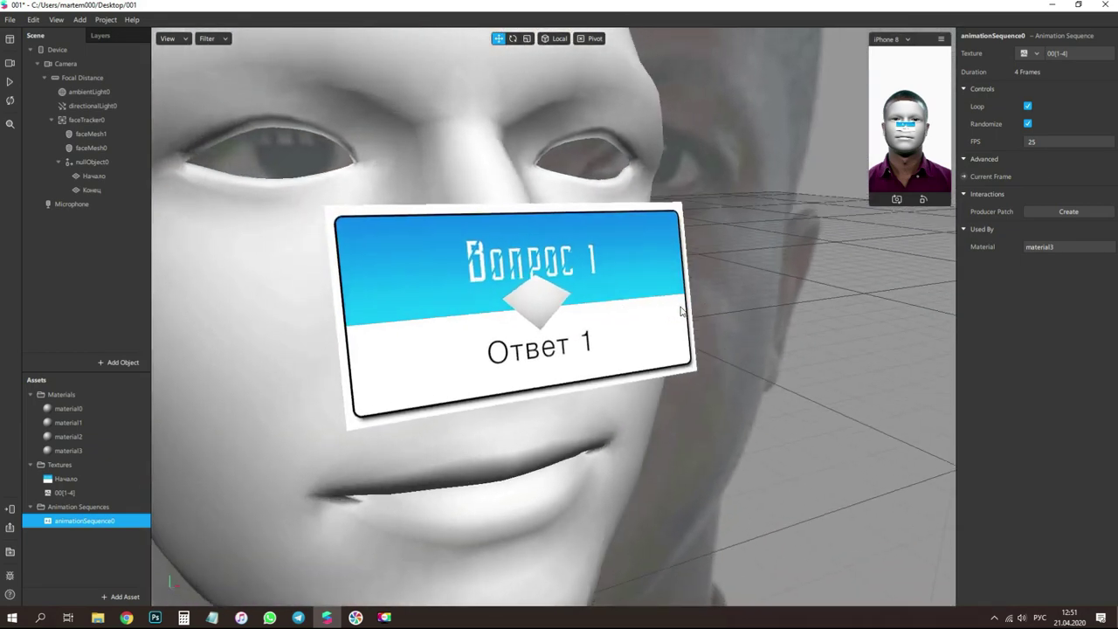
{"action": "left_click", "coordinate": [102, 180]}
{"action": "left_click", "coordinate": [1029, 87]}
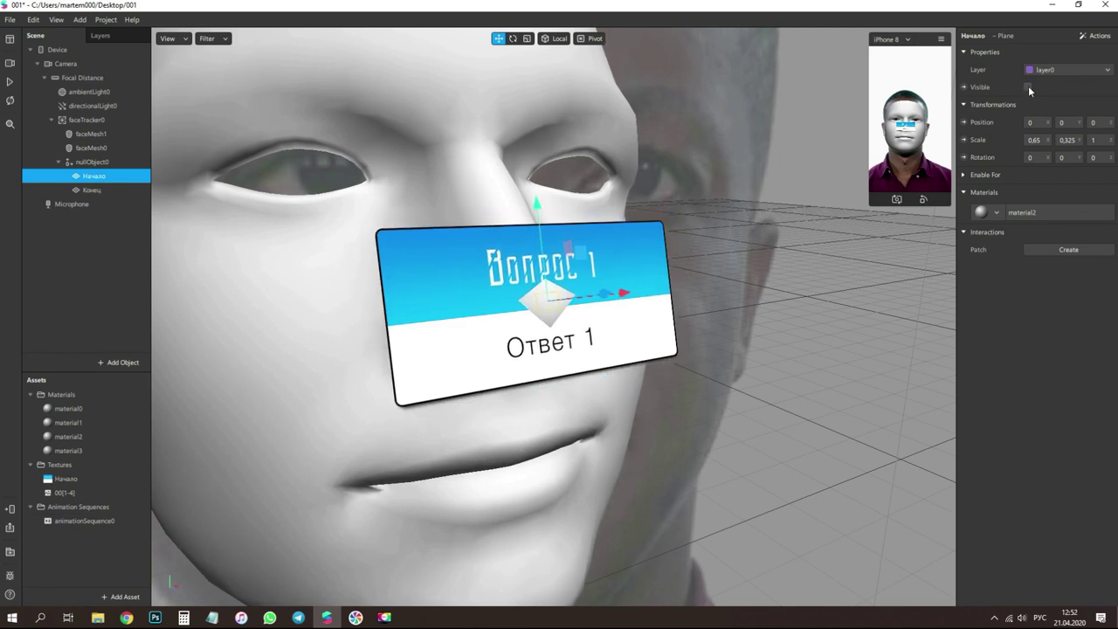
{"action": "left_click", "coordinate": [1029, 87]}
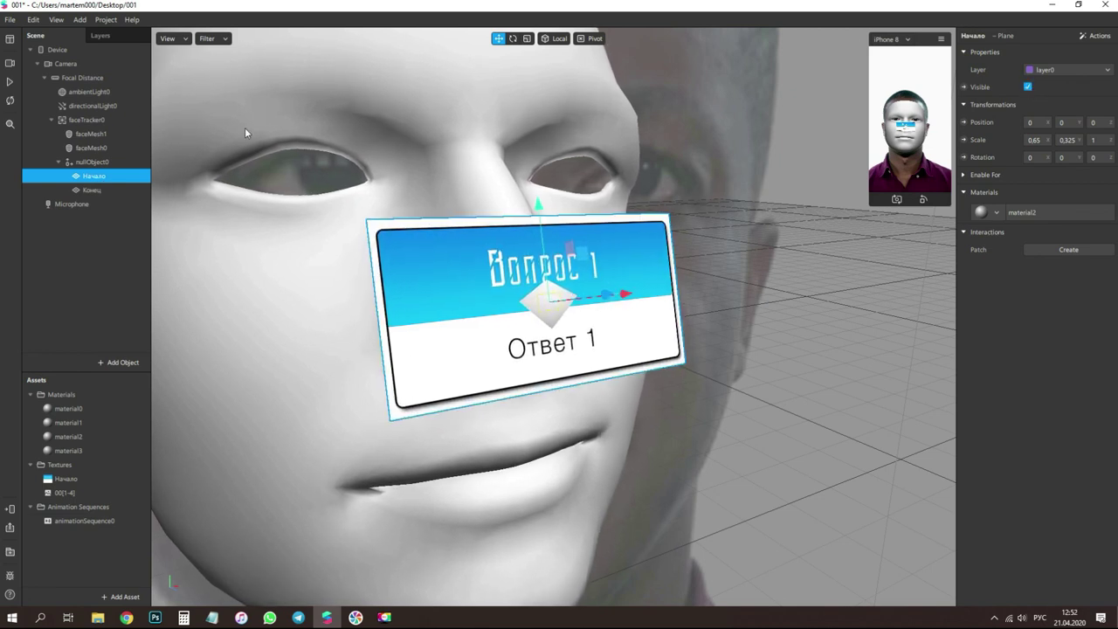
{"action": "left_click", "coordinate": [91, 190]}
{"action": "left_click_drag", "start_coordinate": [647, 262], "coordinate": [627, 280], "text": "alt"}
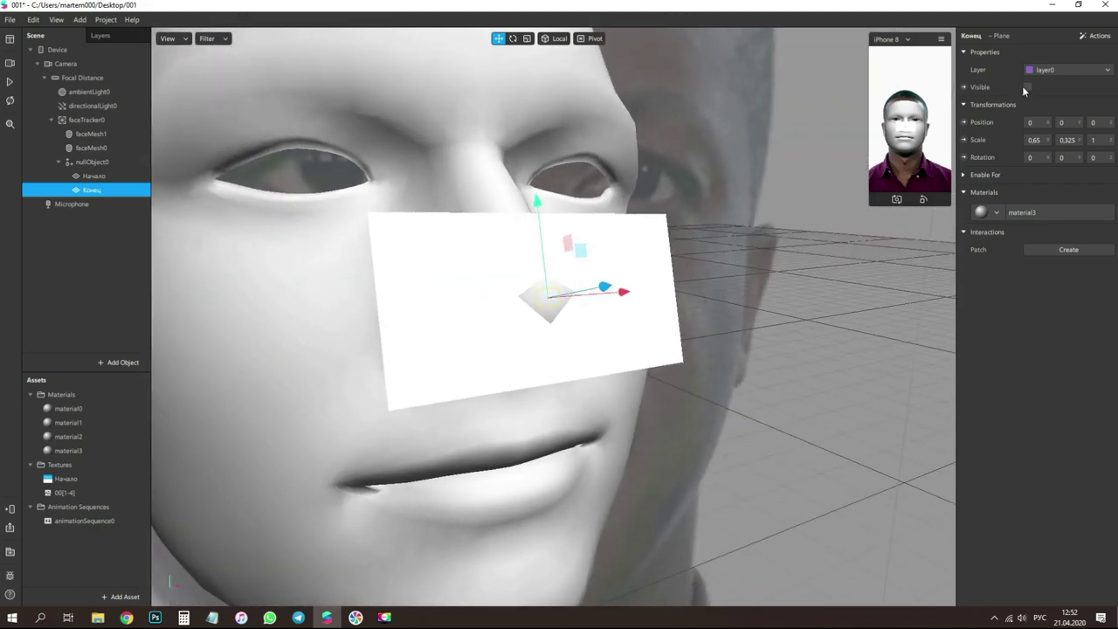
{"action": "left_click", "coordinate": [1030, 87]}
- Assign the Начало texture to the Начало plane's material2
{"action": "left_click", "coordinate": [94, 176]}
{"action": "left_click", "coordinate": [1035, 216]}
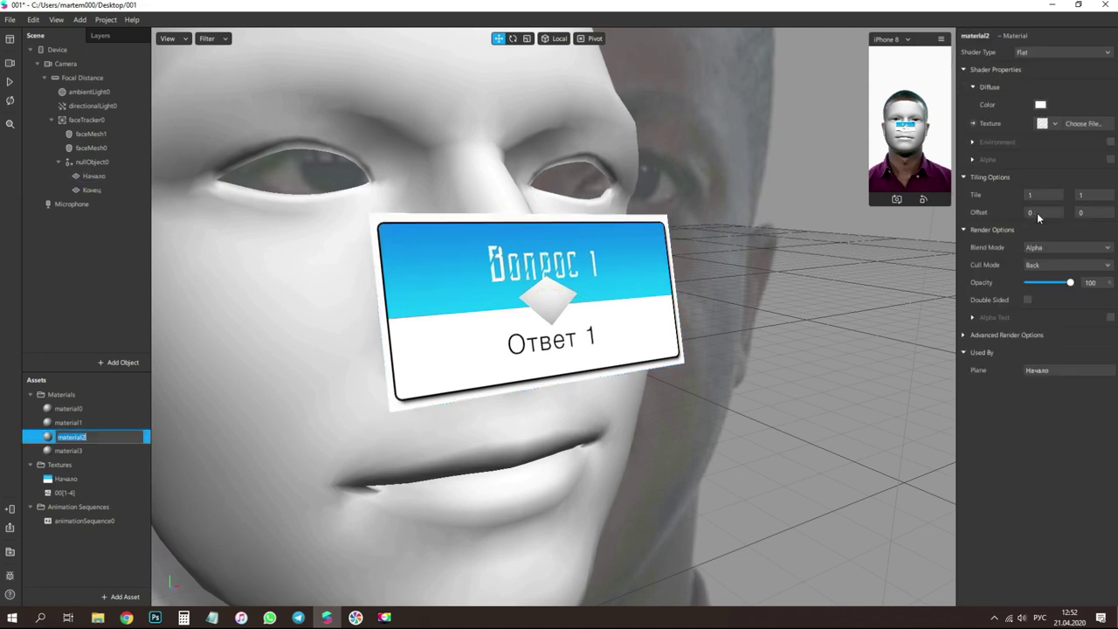
{"action": "left_click", "coordinate": [1052, 124]}
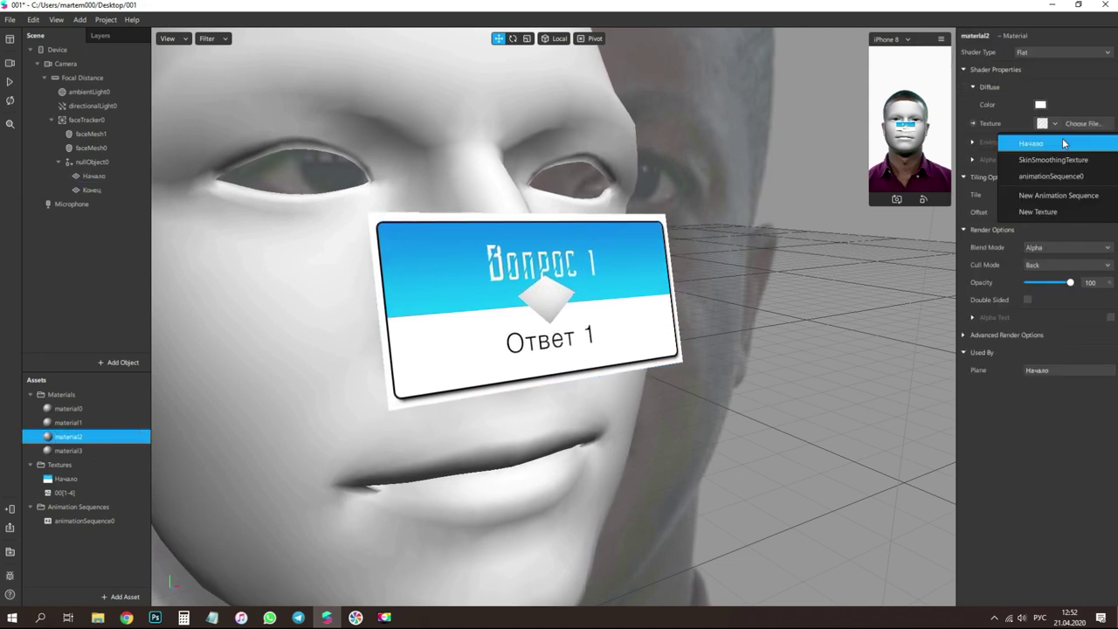
{"action": "left_click", "coordinate": [1060, 139]}
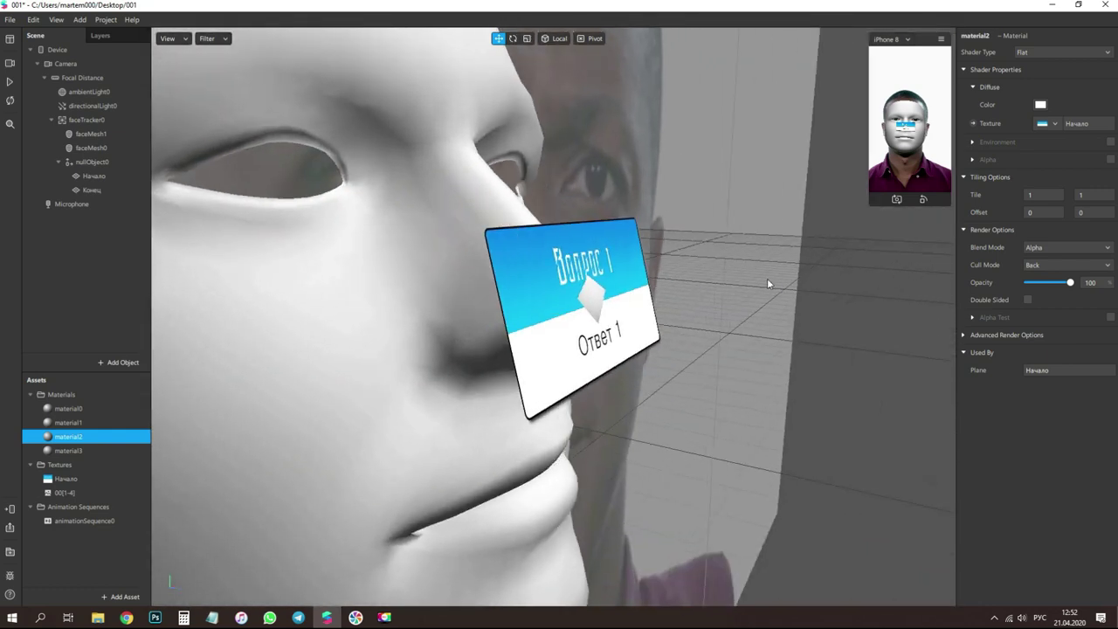
- Enable Alpha Test in the render options of the Начало plane's material2
{"action": "left_click", "coordinate": [95, 176]}
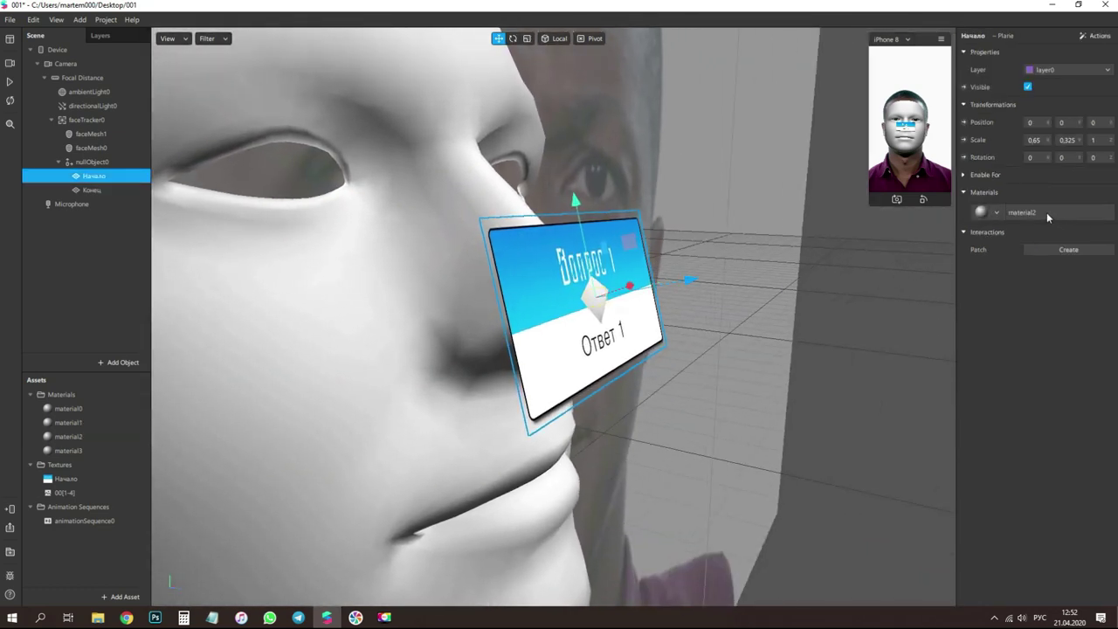
{"action": "left_click", "coordinate": [1047, 213]}
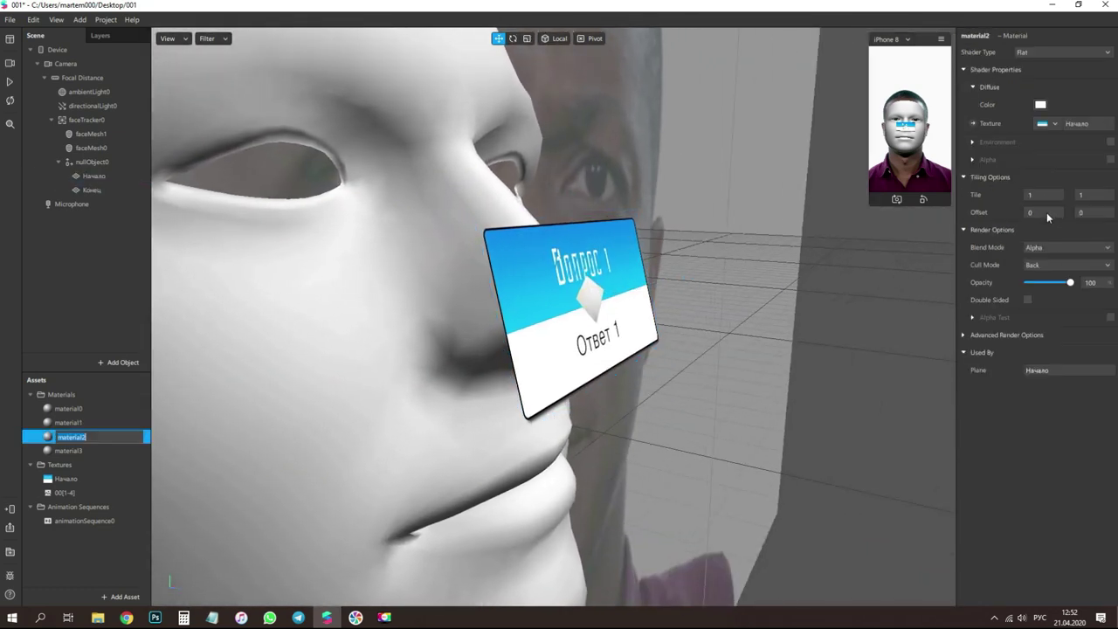
{"action": "left_click", "coordinate": [1111, 317]}
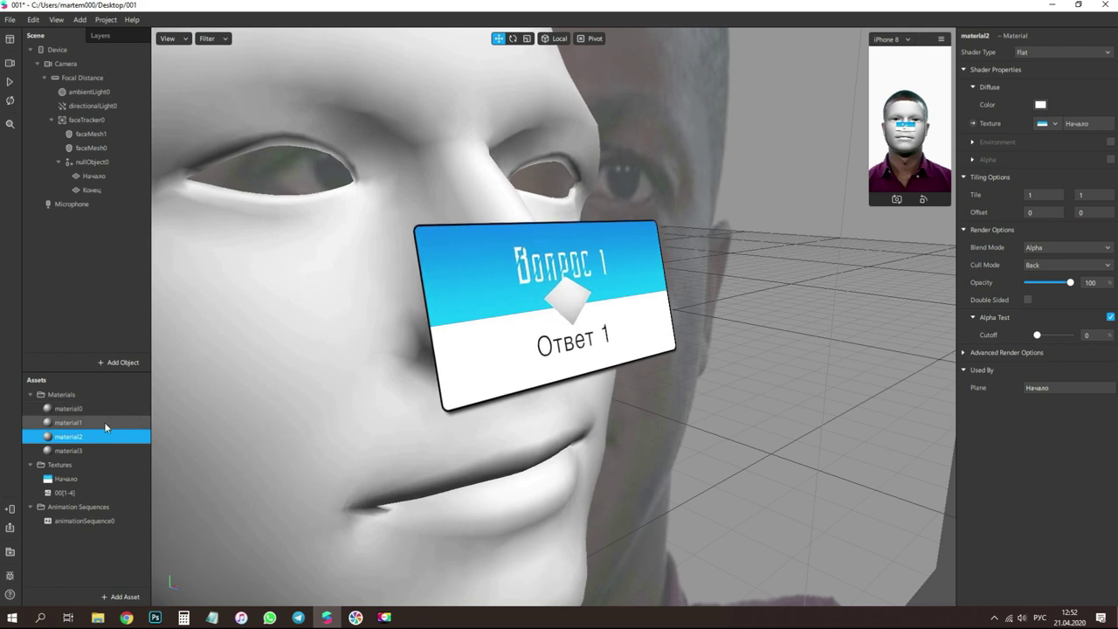
- Enable Alpha Test in the render options of the Конец plane's material3
{"action": "left_click", "coordinate": [93, 189]}
{"action": "left_click", "coordinate": [1067, 210]}
{"action": "left_click", "coordinate": [1111, 317]}
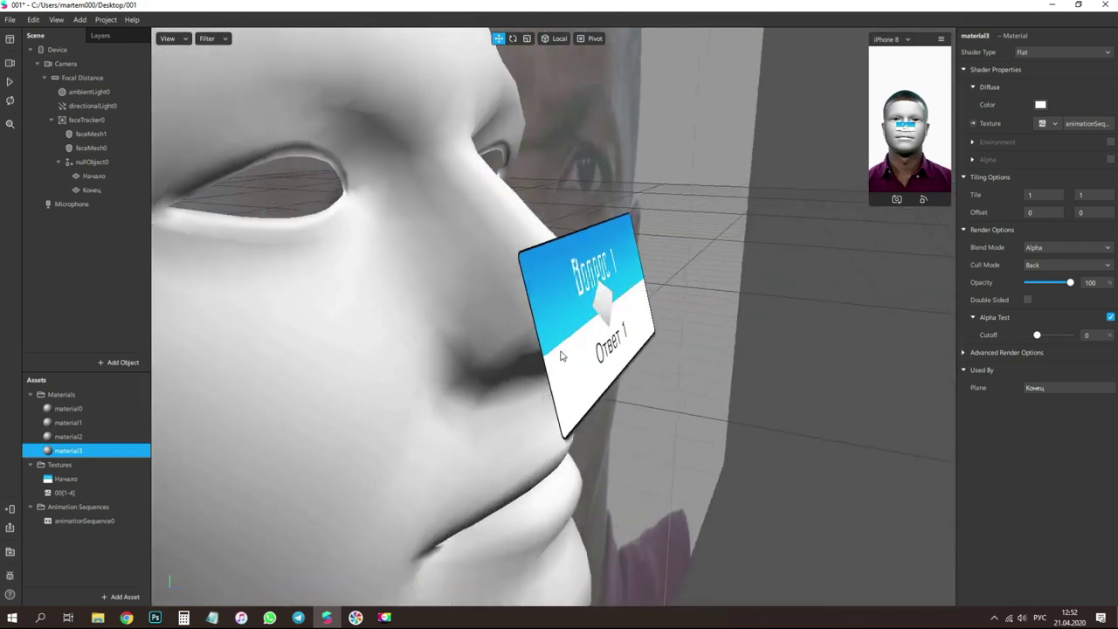
- Examine the overlapping Начало and Конец cards from the side for how they sit relative to each other
{"action": "left_click_drag", "start_coordinate": [562, 356], "coordinate": [511, 312], "text": "alt"}
{"action": "right_click_drag", "start_coordinate": [512, 312], "coordinate": [616, 362]}
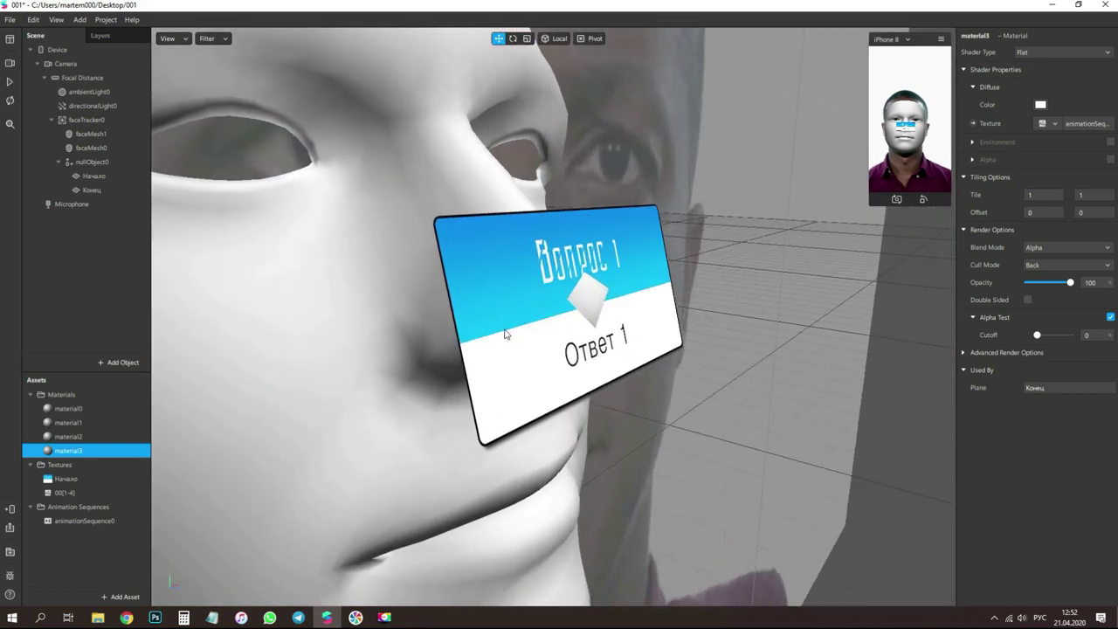
{"action": "left_click", "coordinate": [82, 177]}
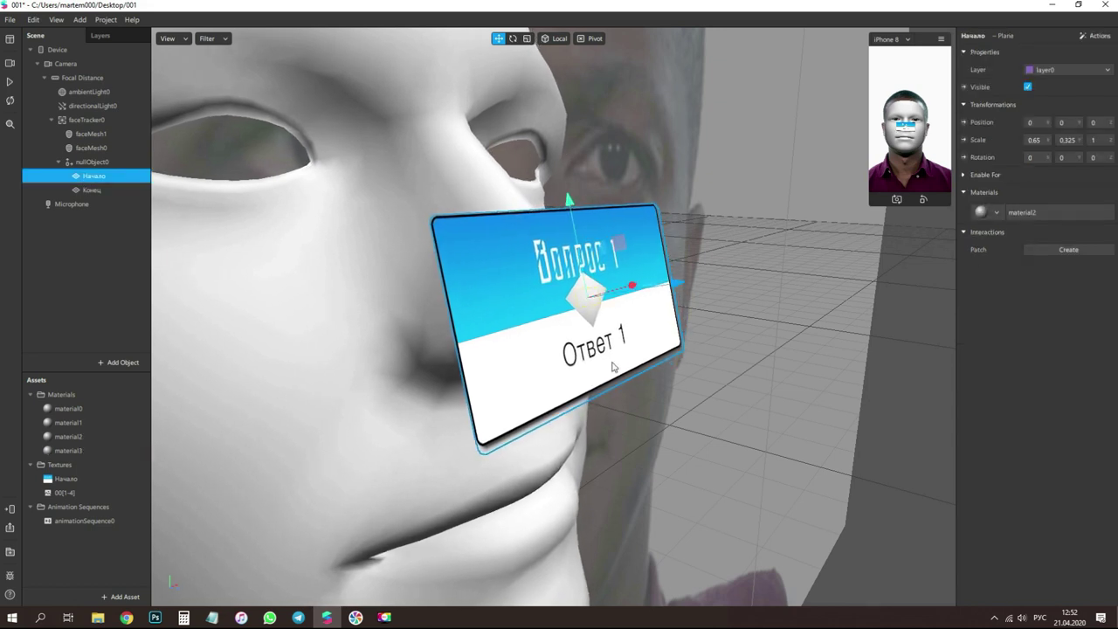
{"action": "right_click_drag", "start_coordinate": [605, 363], "coordinate": [633, 320]}
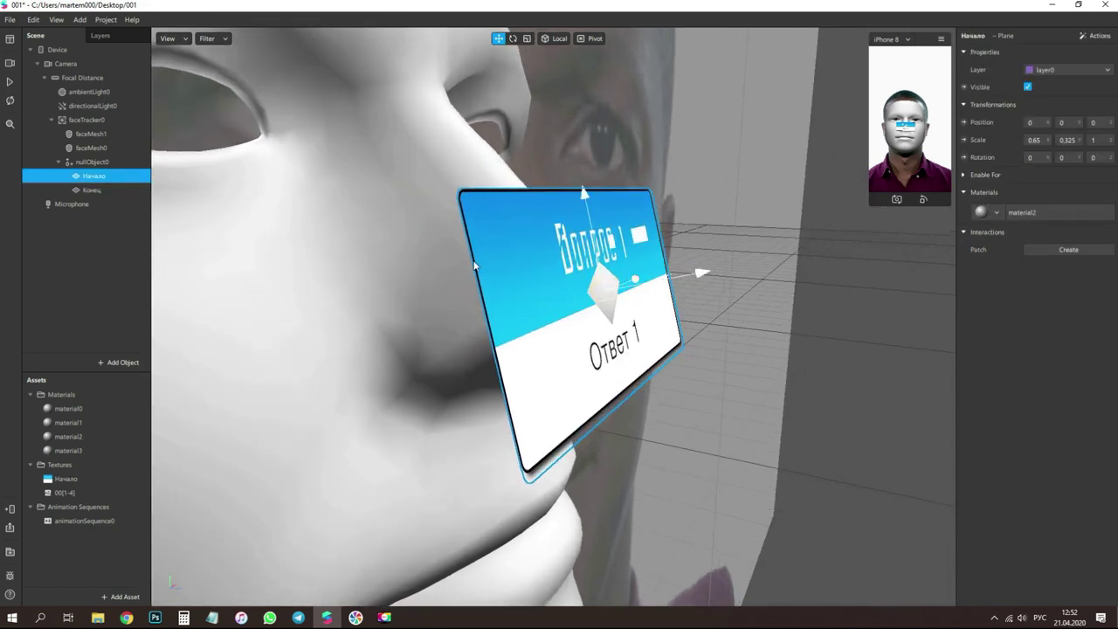
{"action": "left_click", "coordinate": [711, 282]}
{"action": "right_click_drag", "start_coordinate": [711, 281], "coordinate": [350, 282]}
- Move the Конец plane along its Z axis to a position of about 0.001
{"action": "left_click", "coordinate": [664, 351]}
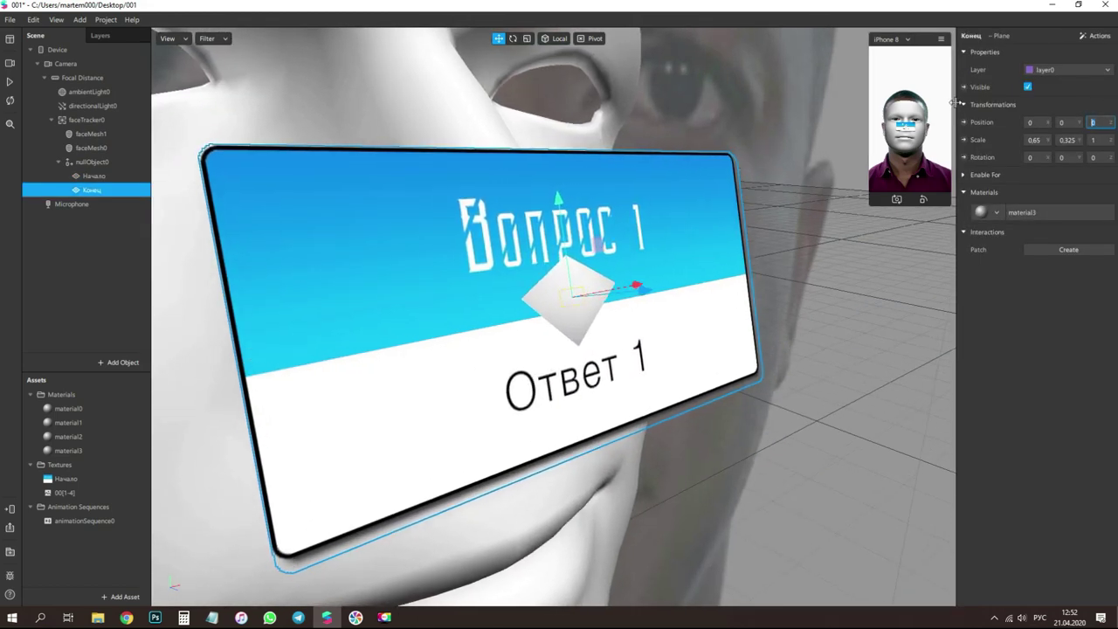
{"action": "right_click_drag", "start_coordinate": [690, 238], "coordinate": [743, 264]}
{"action": "left_click_drag", "start_coordinate": [726, 271], "coordinate": [757, 266]}
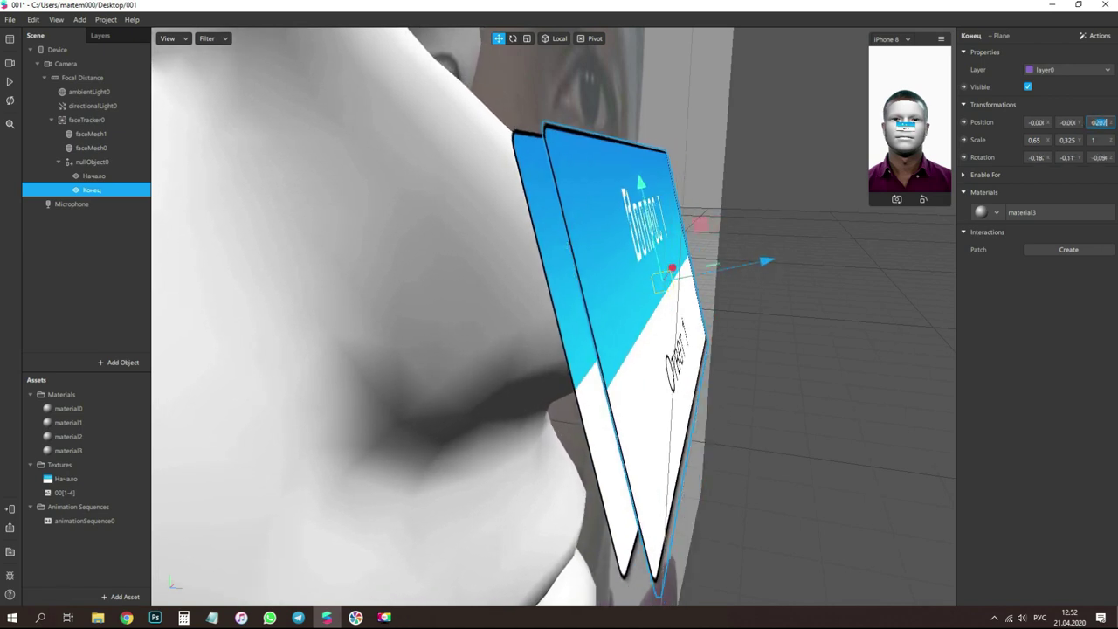
{"action": "left_click_drag", "start_coordinate": [760, 264], "coordinate": [604, 292]}
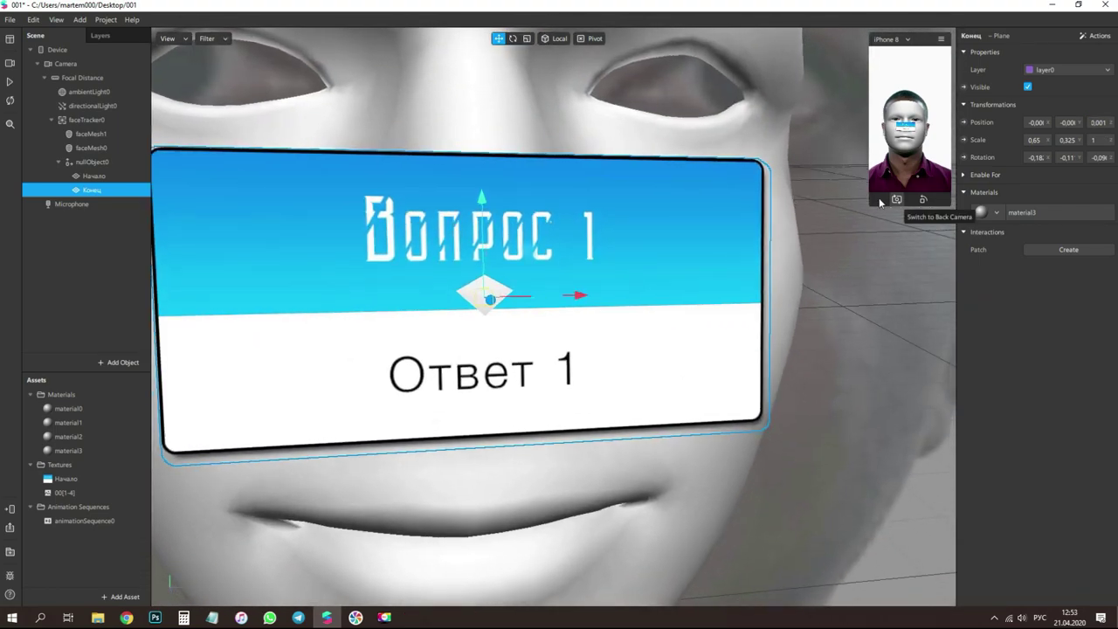
- Enlarge the device preview and examine the placement of the cards on the face
{"action": "left_click_drag", "start_coordinate": [869, 203], "coordinate": [622, 622]}
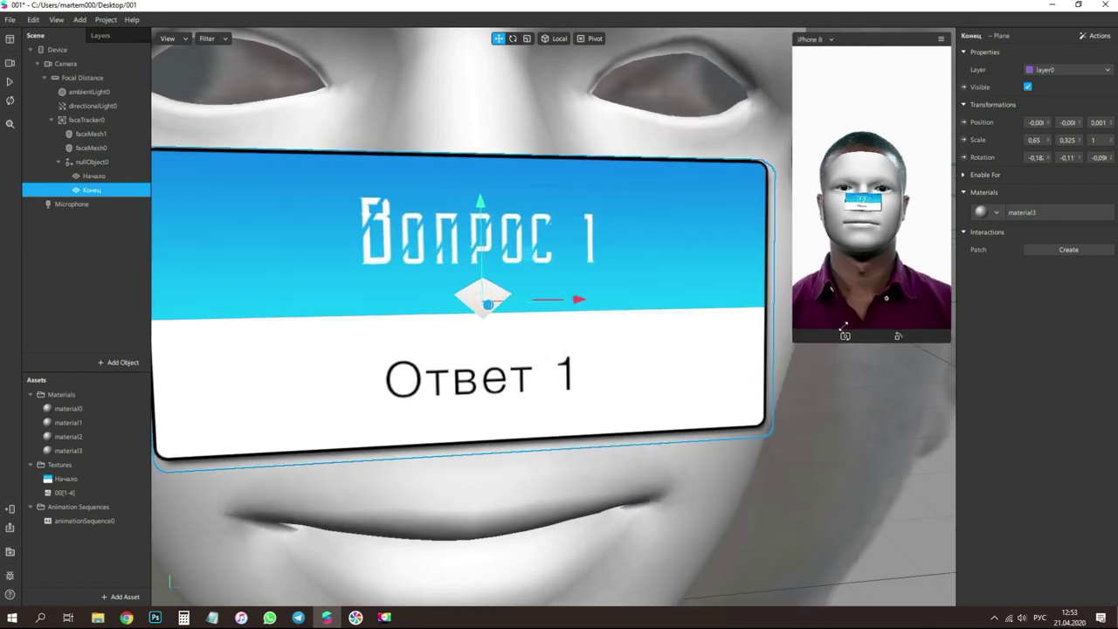
{"action": "left_click_drag", "start_coordinate": [623, 375], "coordinate": [711, 381], "text": "alt"}
{"action": "scroll", "coordinate": [699, 379], "scroll_direction": "down", "scroll_amount": 2}
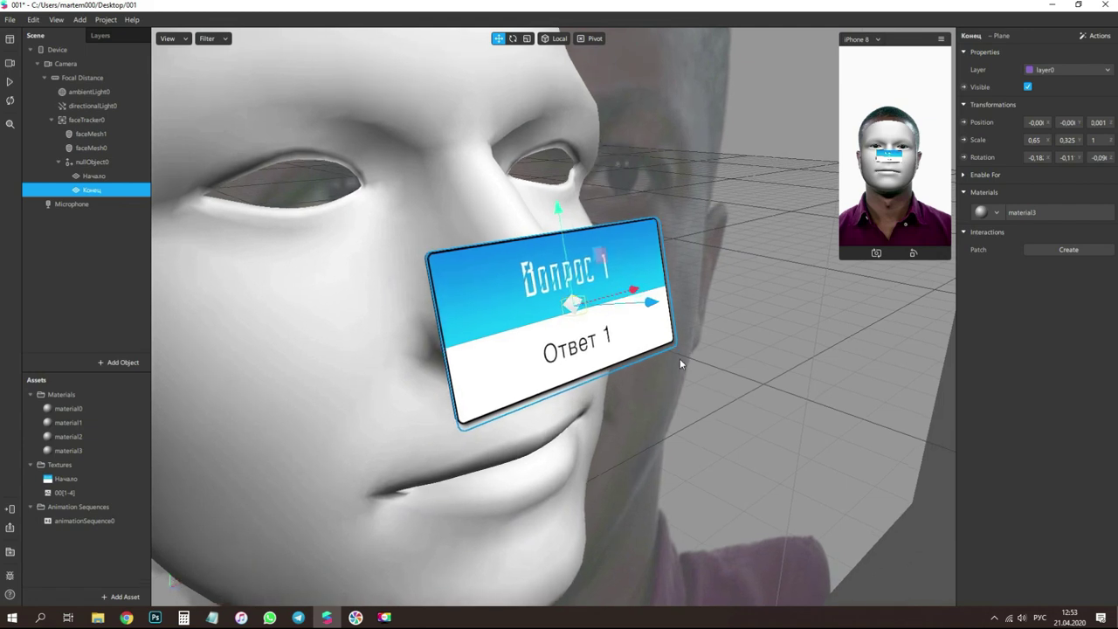
{"action": "middle_click_drag", "start_coordinate": [544, 370], "coordinate": [584, 314]}
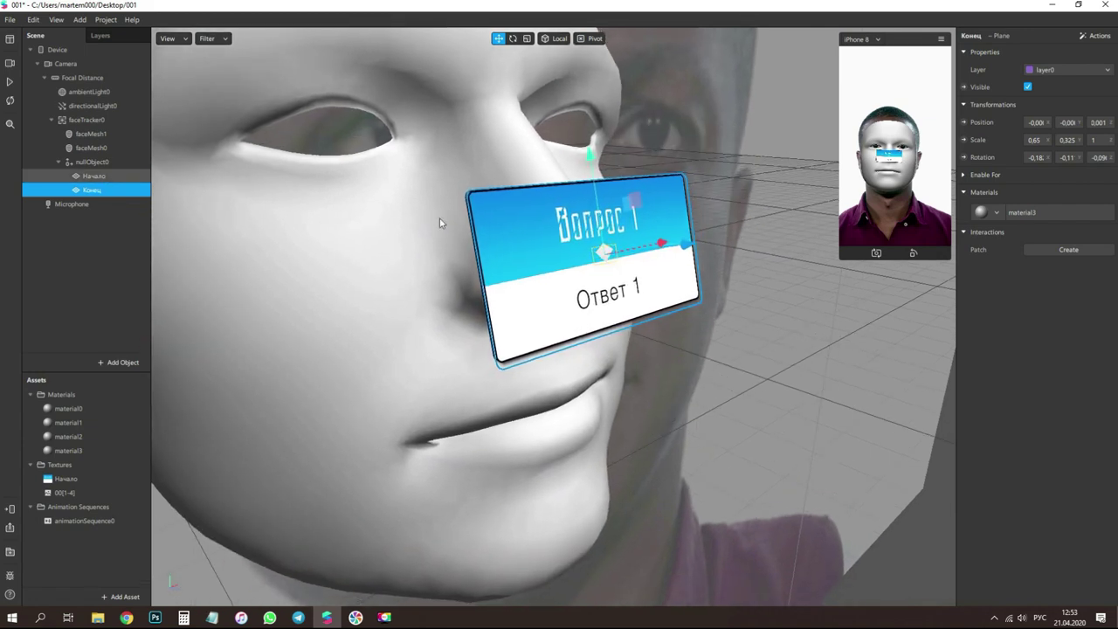
{"action": "left_click_drag", "start_coordinate": [201, 201], "coordinate": [362, 232]}
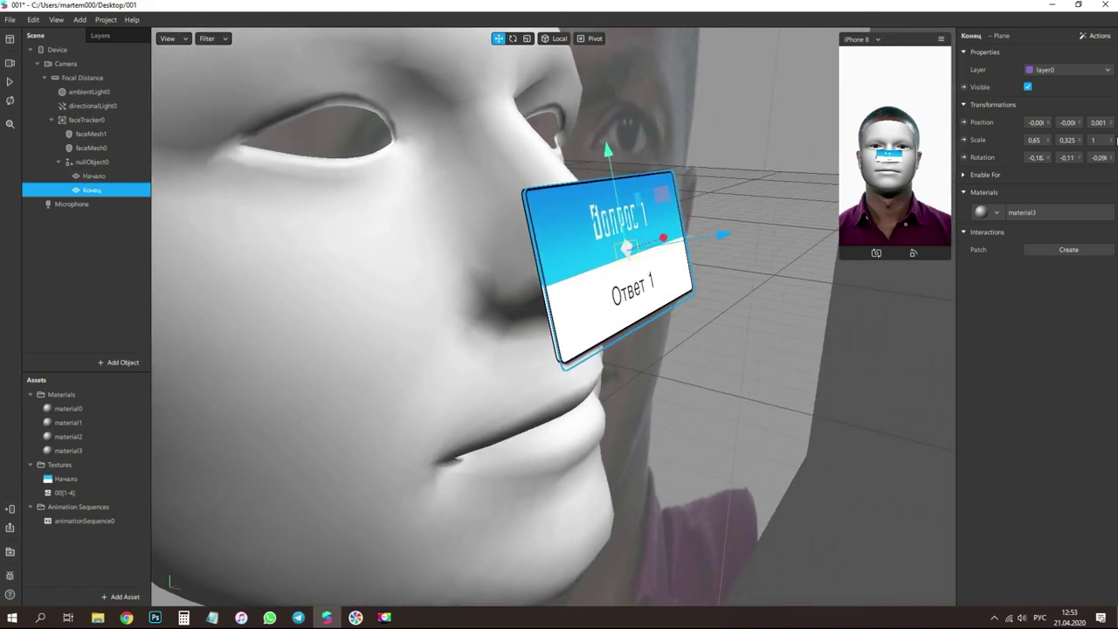
- Set the Начало plane's Z position to 0.001 so that it sits in front of the Конец plane
{"action": "left_click", "coordinate": [1099, 121]}
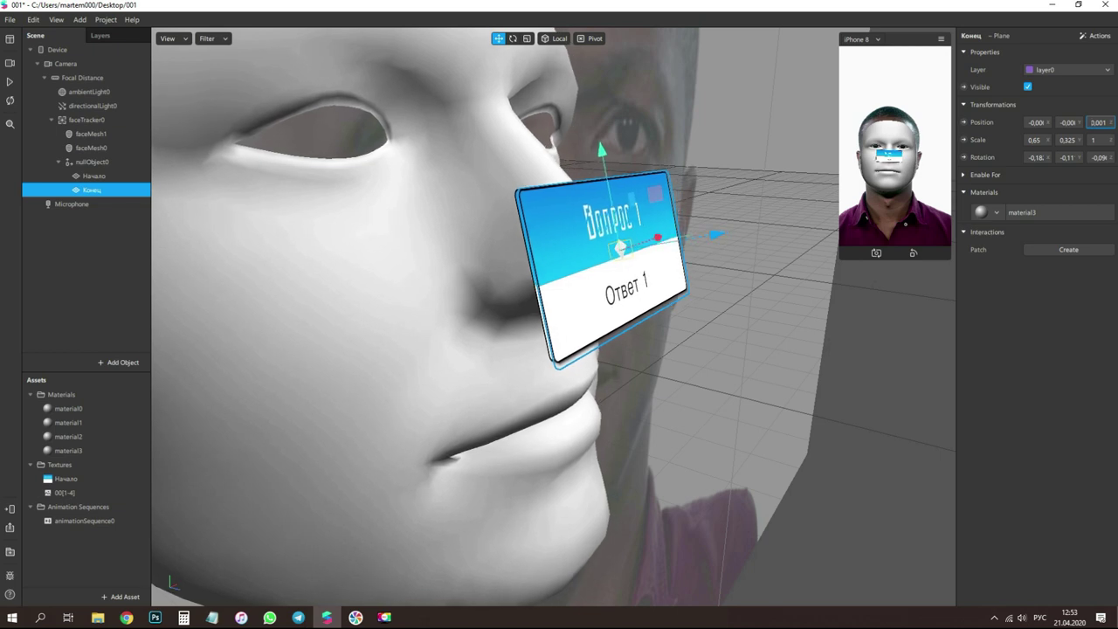
{"action": "left_click_drag", "start_coordinate": [1102, 123], "coordinate": [1116, 129]}
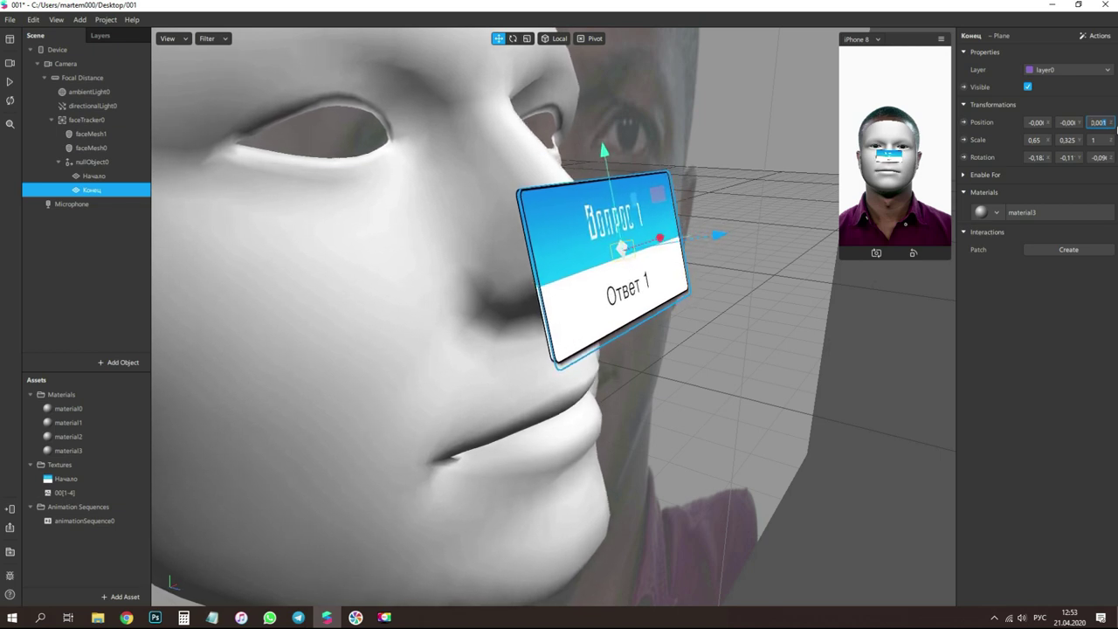
{"action": "left_click", "coordinate": [95, 177]}
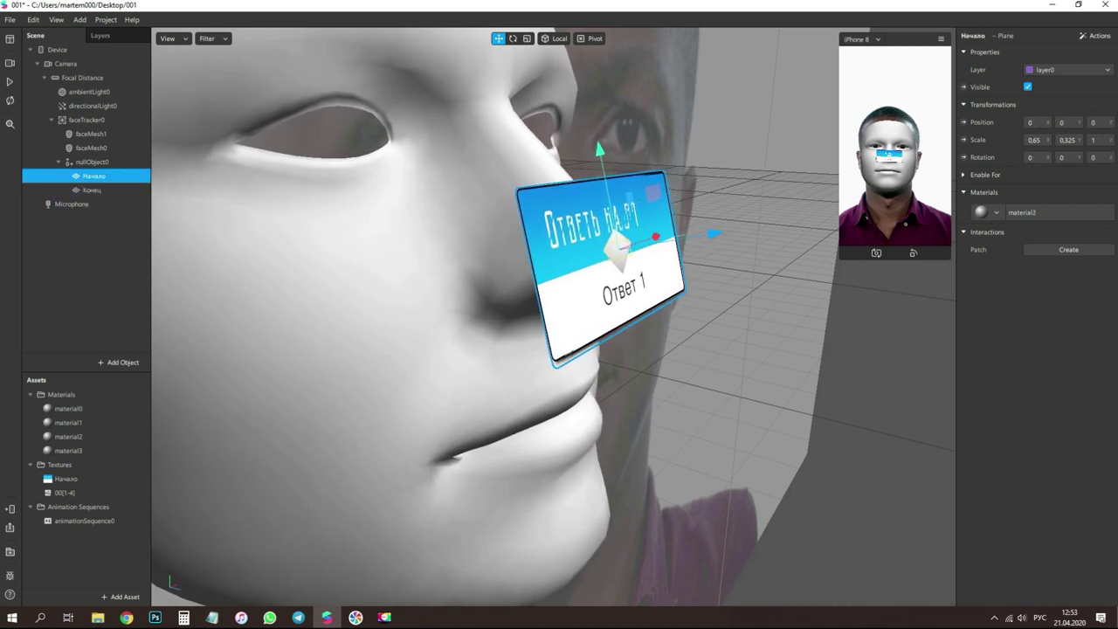
{"action": "left_click", "coordinate": [1098, 123]}
{"action": "type", "text": ",01"}
{"action": "key", "text": "BackSpace"}
{"action": "type", "text": "01"}
{"action": "key", "text": "Return"}
- Save the project with the separated card planes
{"action": "left_click_drag", "start_coordinate": [722, 346], "coordinate": [703, 371]}
{"action": "left_click_drag", "start_coordinate": [568, 245], "coordinate": [602, 293]}
{"action": "left_click", "coordinate": [10, 19]}
{"action": "left_click", "coordinate": [35, 108]}
{"action": "left_click_drag", "start_coordinate": [524, 201], "coordinate": [516, 247]}
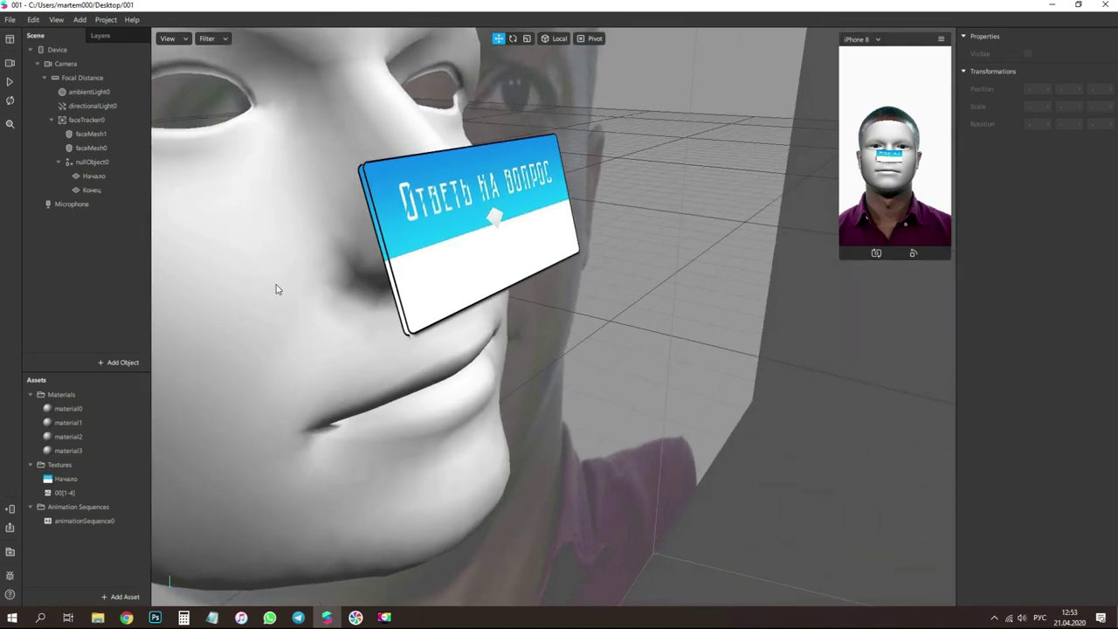
- Add a plane under nullObject0 and name it Загрузка
{"action": "right_click", "coordinate": [115, 164]}
{"action": "mouse_move", "coordinate": [137, 174]}
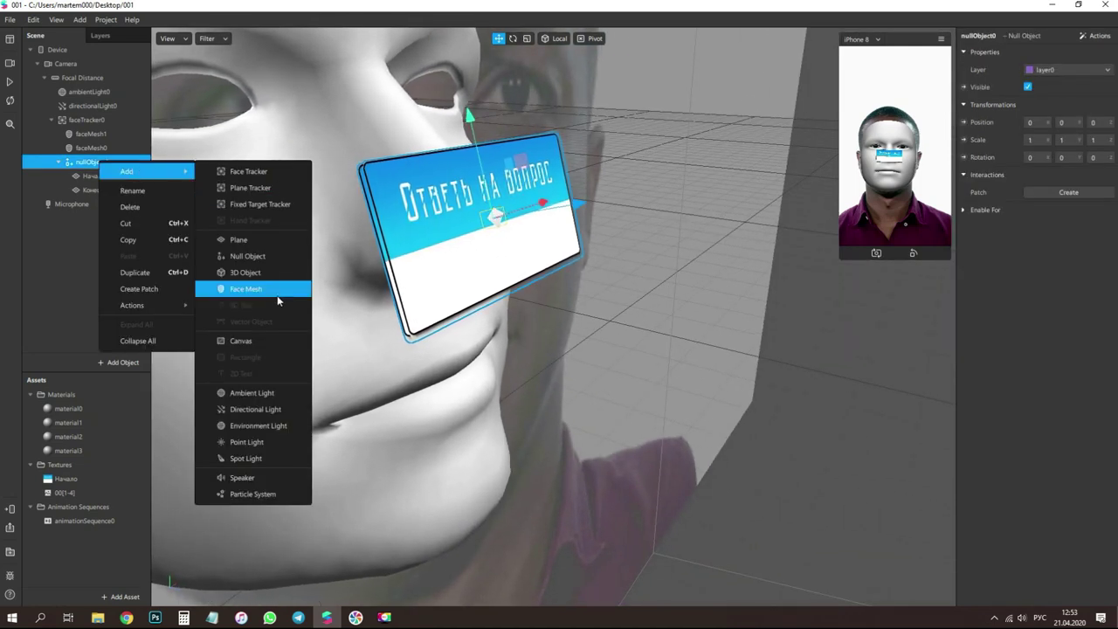
{"action": "left_click", "coordinate": [248, 244]}
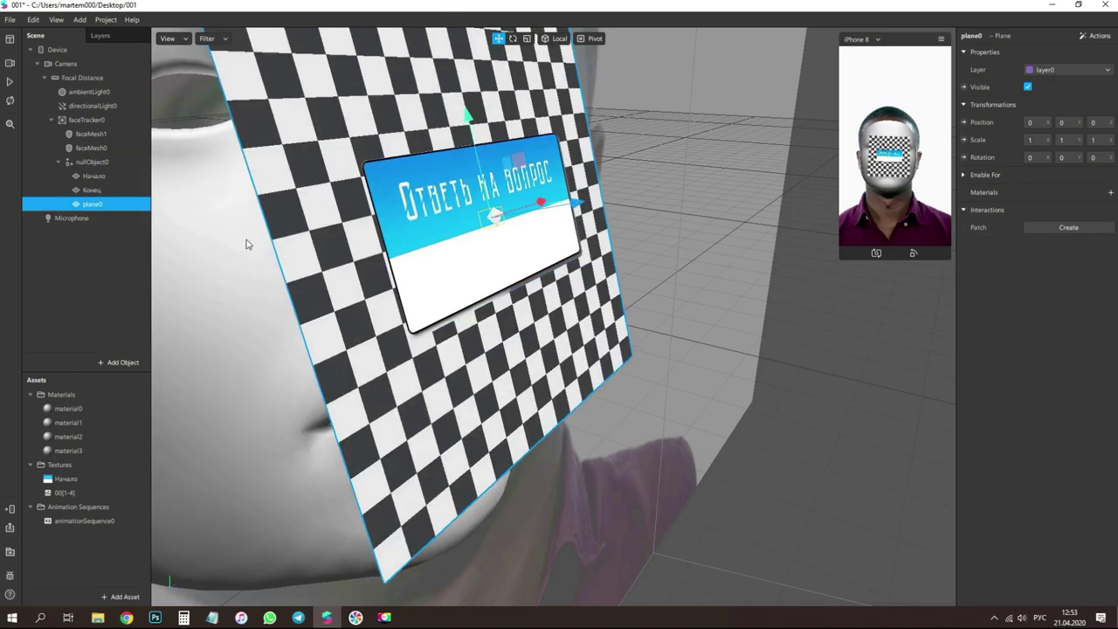
{"action": "double_click", "coordinate": [93, 204]}
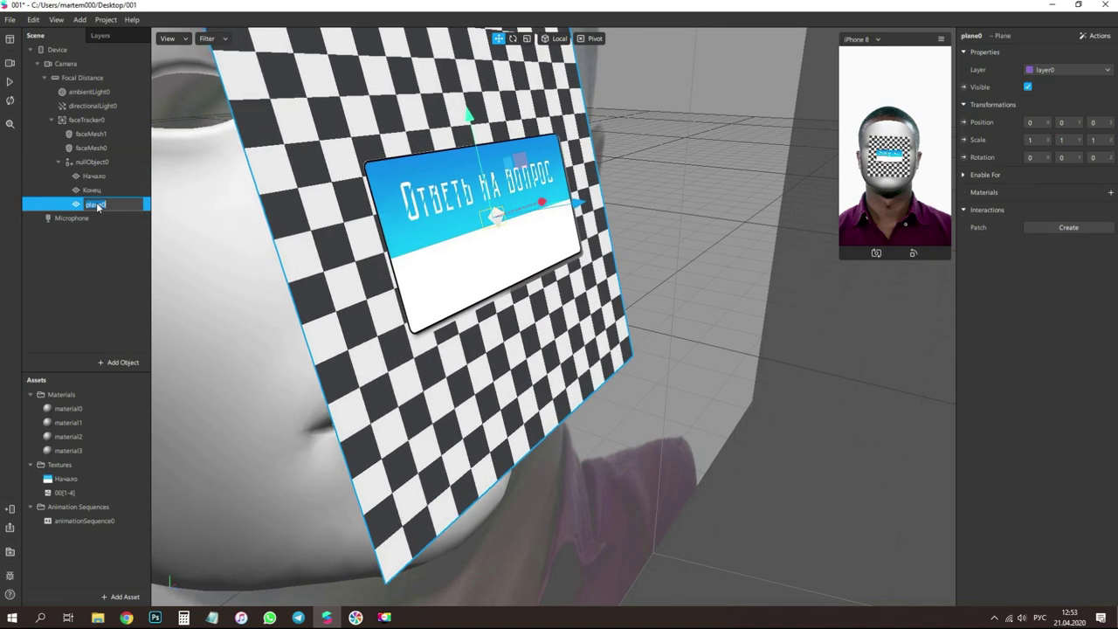
{"action": "type", "text": "Загрузка"}
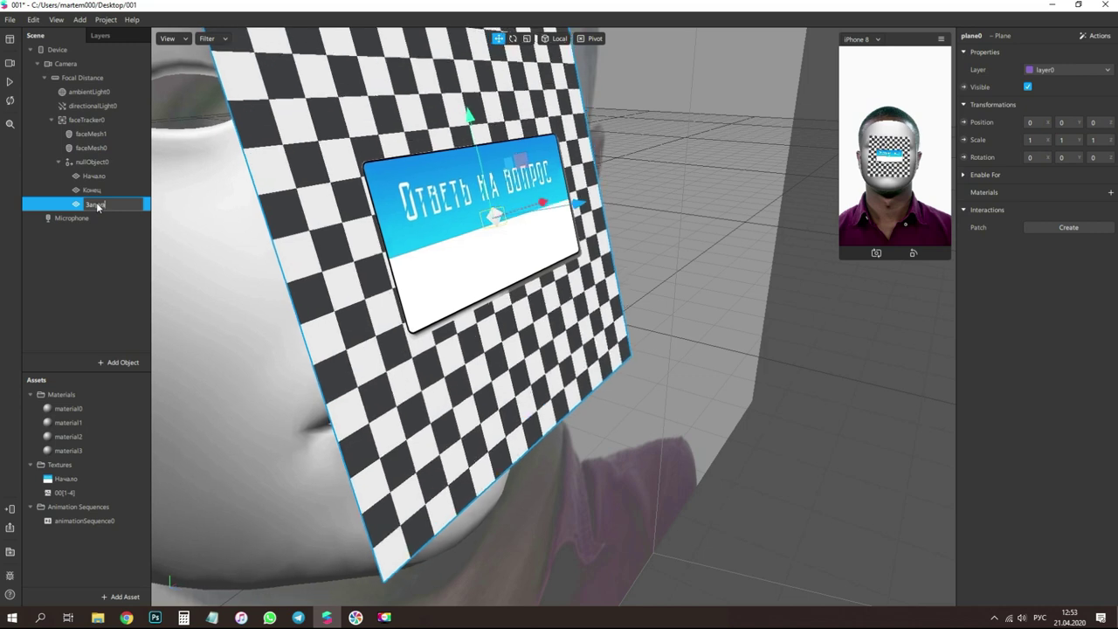
{"action": "key", "text": "Return"}
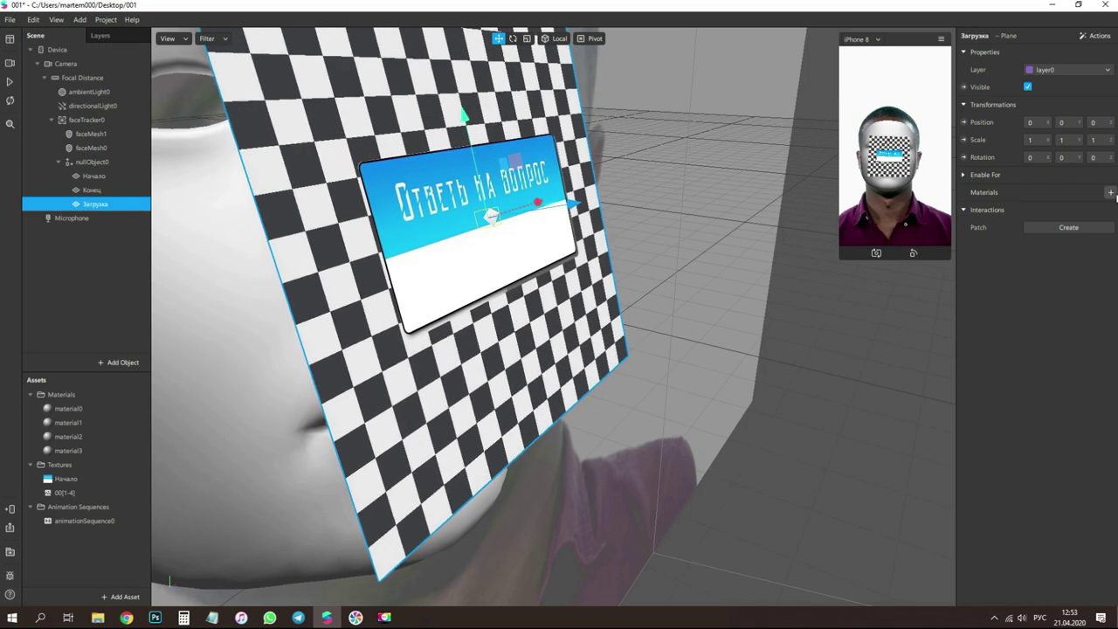
- Create a new material for the Загрузка plane and set its shader type to Flat
{"action": "left_click", "coordinate": [1111, 192]}
{"action": "left_click", "coordinate": [1048, 251]}
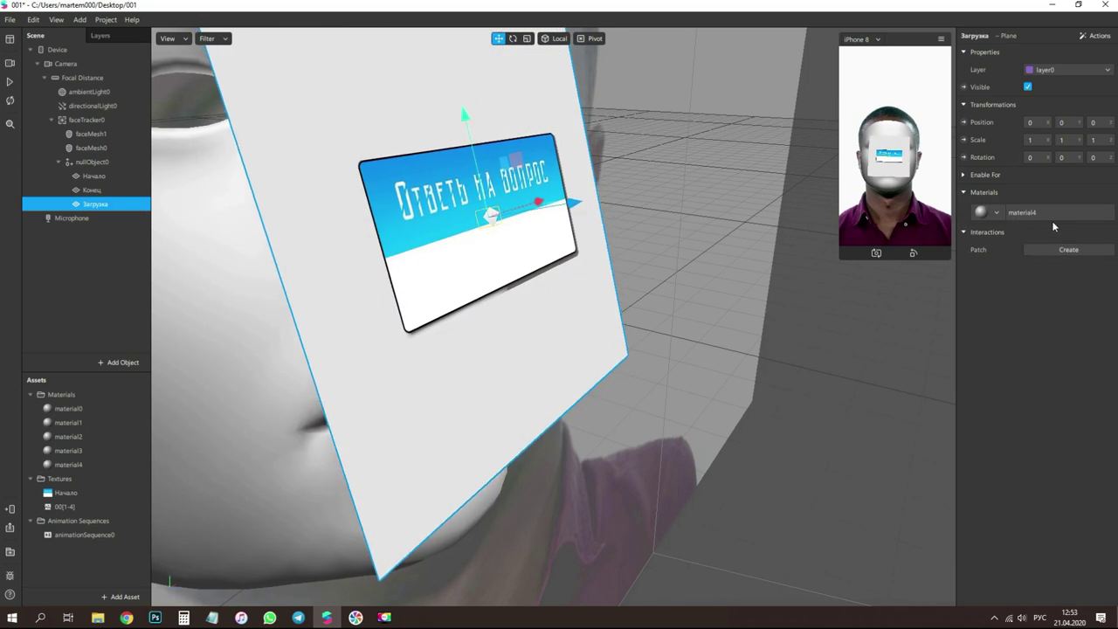
{"action": "left_click", "coordinate": [1032, 214]}
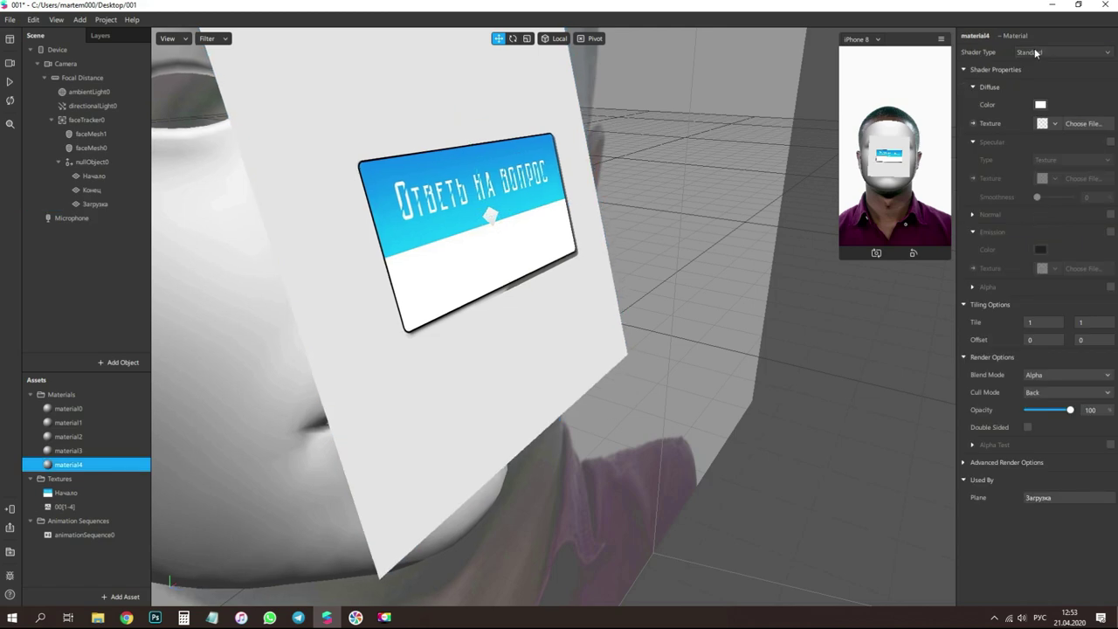
{"action": "left_click", "coordinate": [1047, 54]}
{"action": "left_click", "coordinate": [1053, 56]}
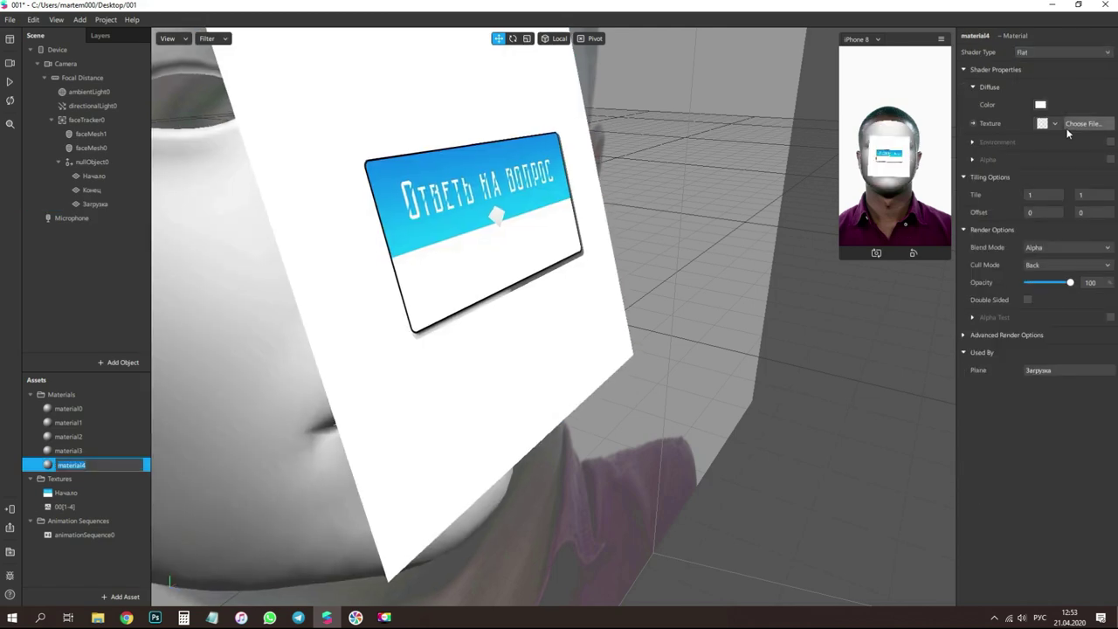
- Assign a new animation sequence as the diffuse texture of the Загрузка plane's material4
{"action": "right_click_drag", "start_coordinate": [739, 312], "coordinate": [664, 325]}
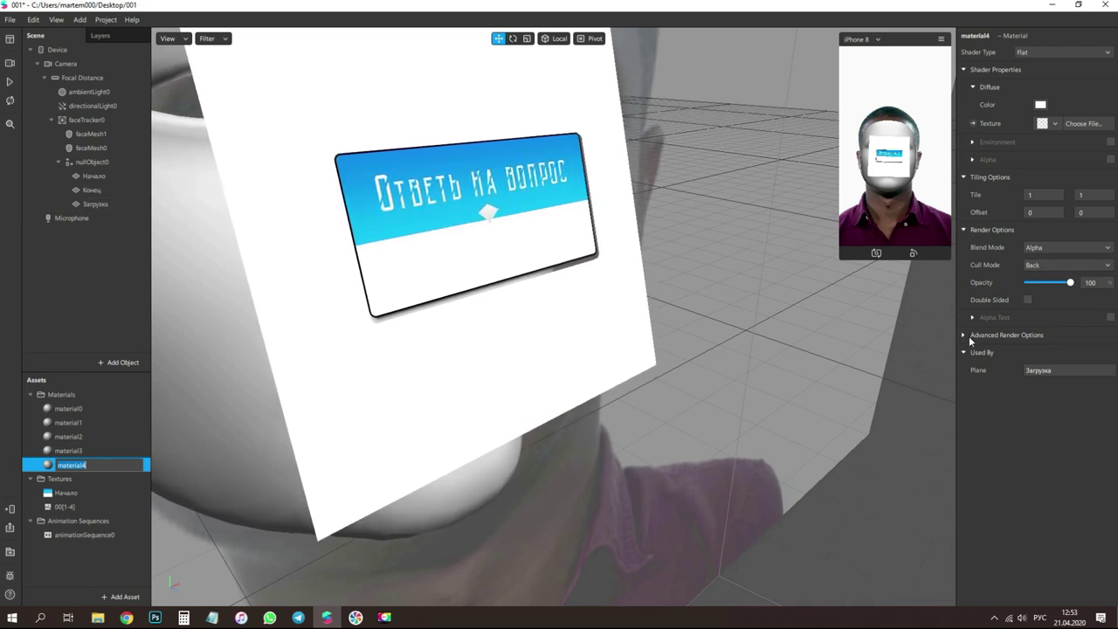
{"action": "left_click", "coordinate": [1053, 124]}
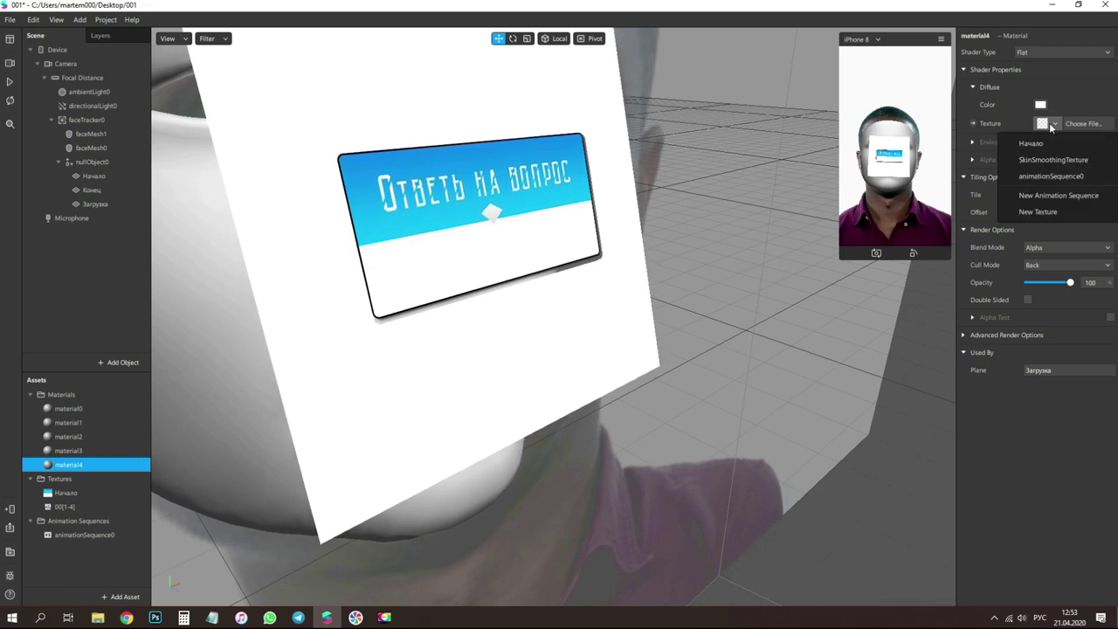
{"action": "left_click", "coordinate": [1059, 195]}
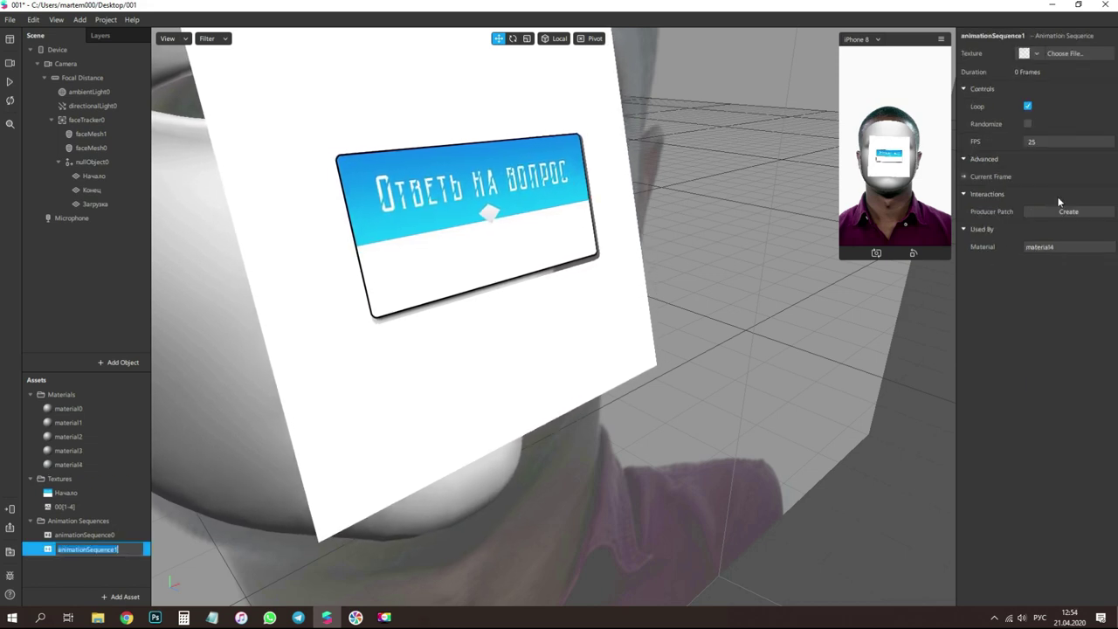
- Load the loading-spinner images 001 to 012 from the desktop folder ан as the new animation sequence's texture
{"action": "left_click", "coordinate": [1074, 53]}
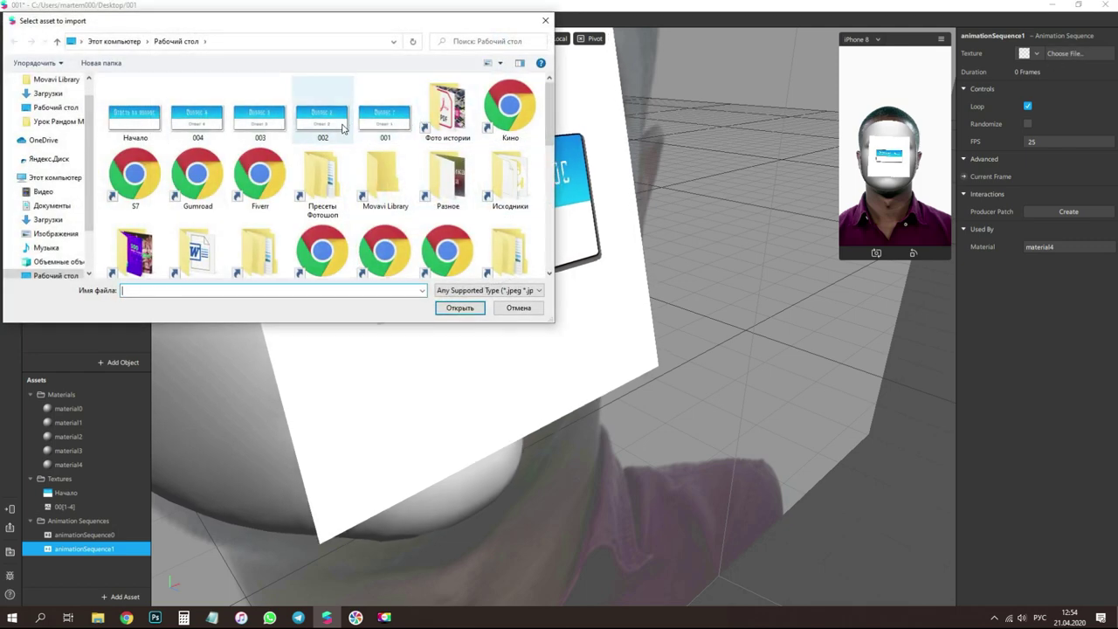
{"action": "scroll", "coordinate": [342, 129], "scroll_direction": "down", "scroll_amount": 5}
{"action": "double_click", "coordinate": [512, 109]}
{"action": "left_click", "coordinate": [136, 119]}
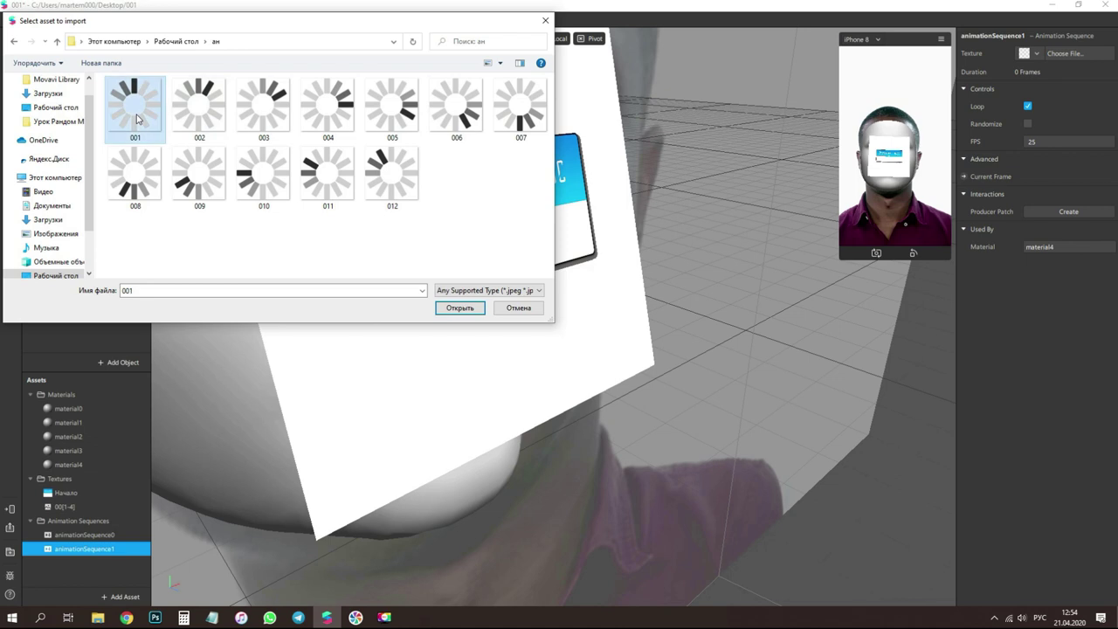
{"action": "left_click", "coordinate": [399, 208], "text": "shift"}
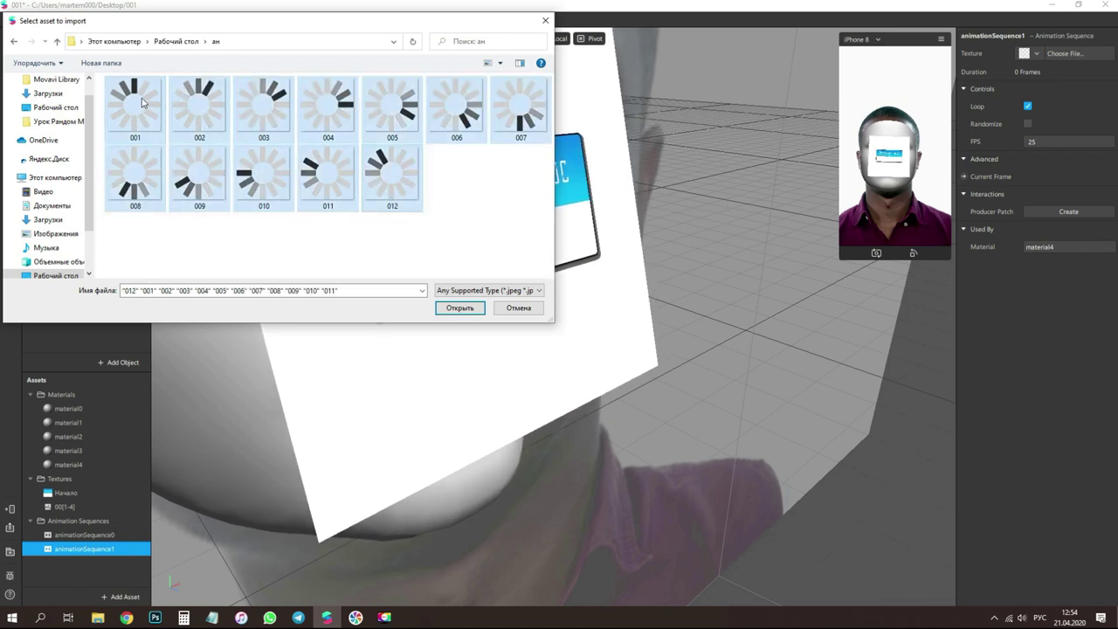
{"action": "left_click", "coordinate": [461, 308]}
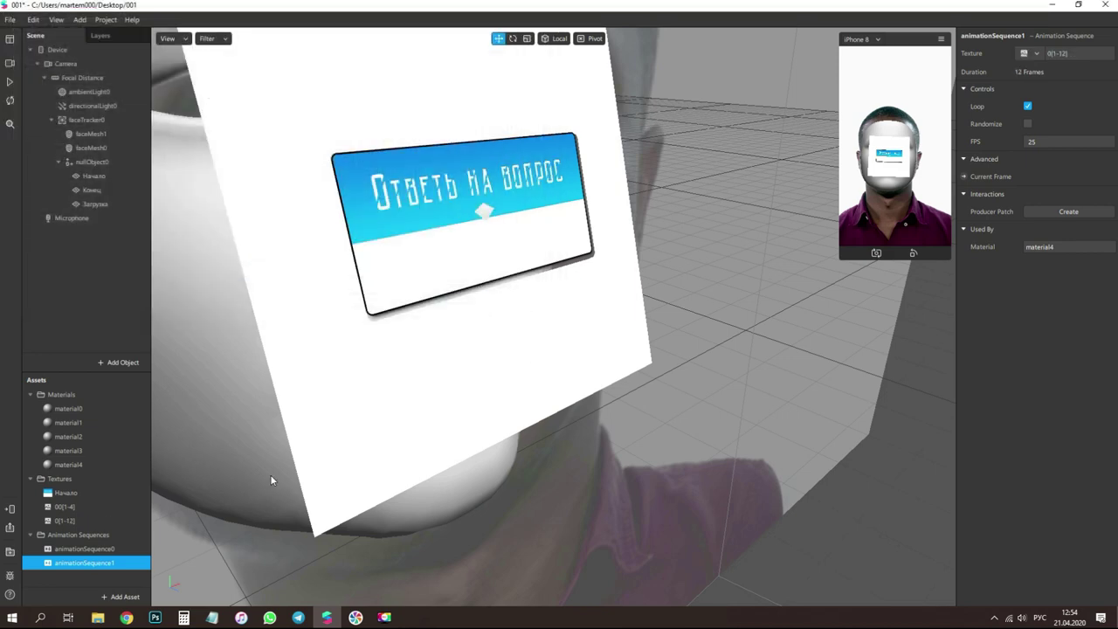
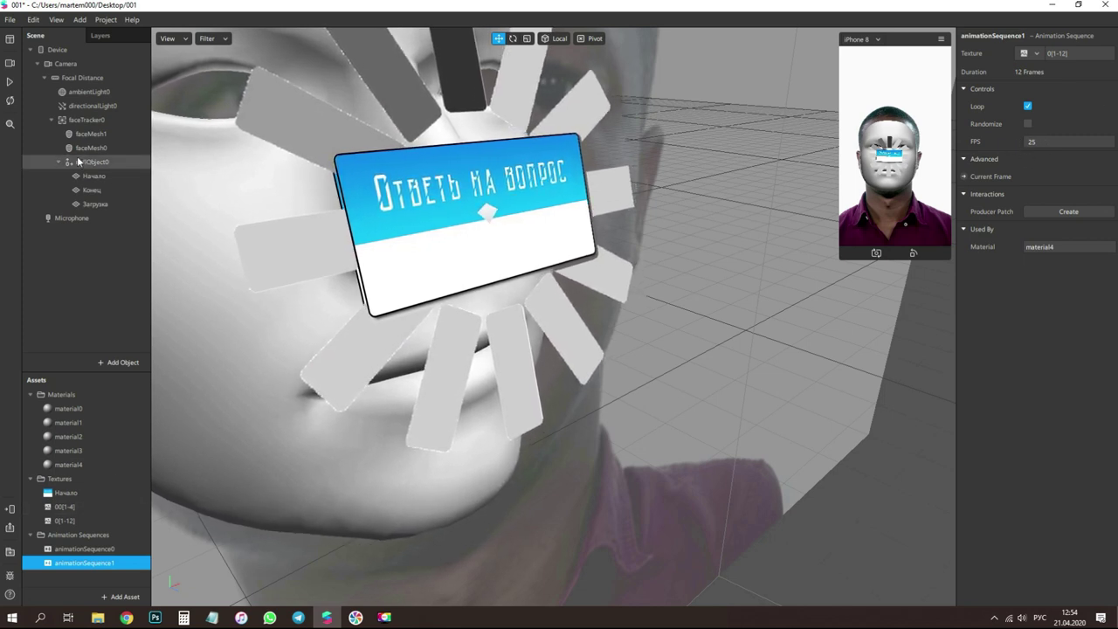
- Play the face preview to check the cards and spinner in motion, restart it and pause it
{"action": "left_click", "coordinate": [8, 84]}
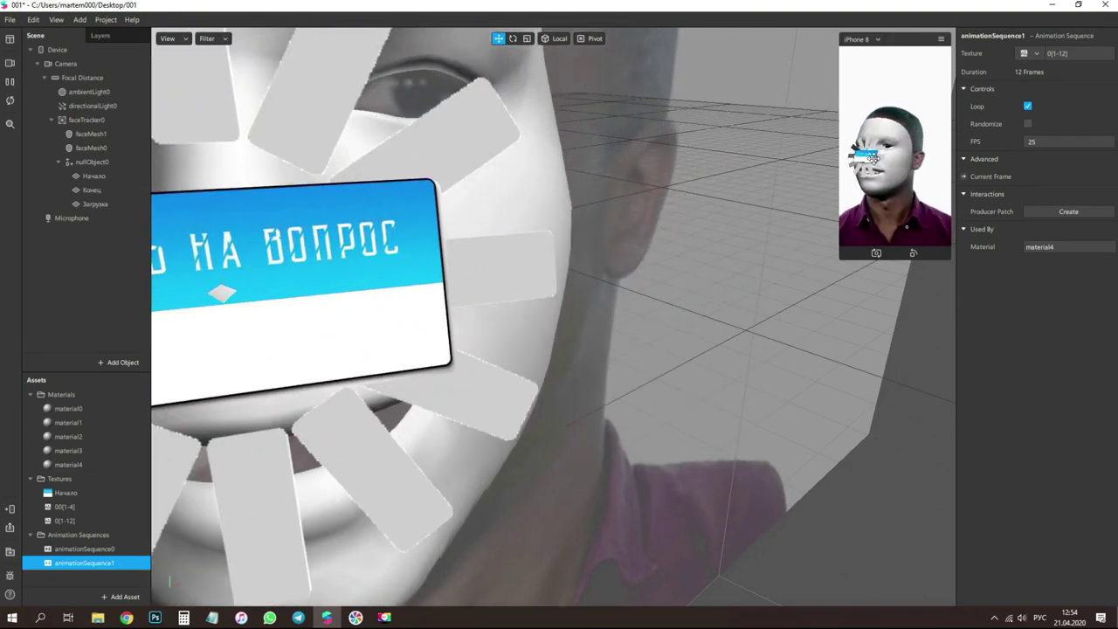
{"action": "left_click", "coordinate": [10, 100]}
{"action": "left_click", "coordinate": [9, 82]}
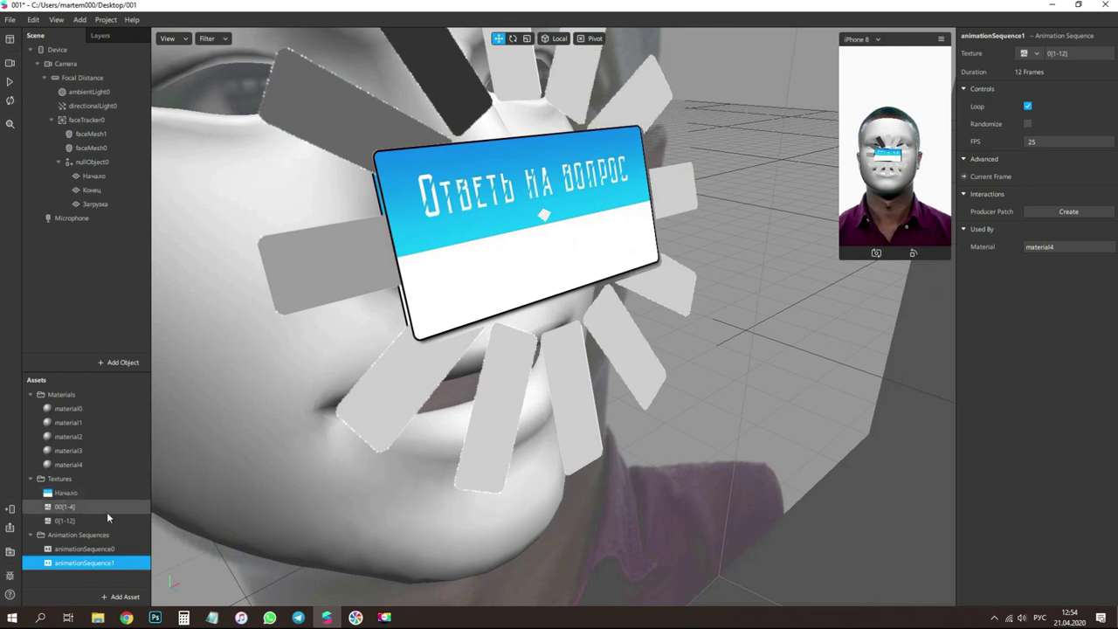
- Enable No compression for the 0[1-12] texture sequence and open the settings of the 00[1-4] and Начало textures
{"action": "left_click", "coordinate": [79, 521]}
{"action": "left_click", "coordinate": [1027, 303]}
{"action": "left_click", "coordinate": [90, 508]}
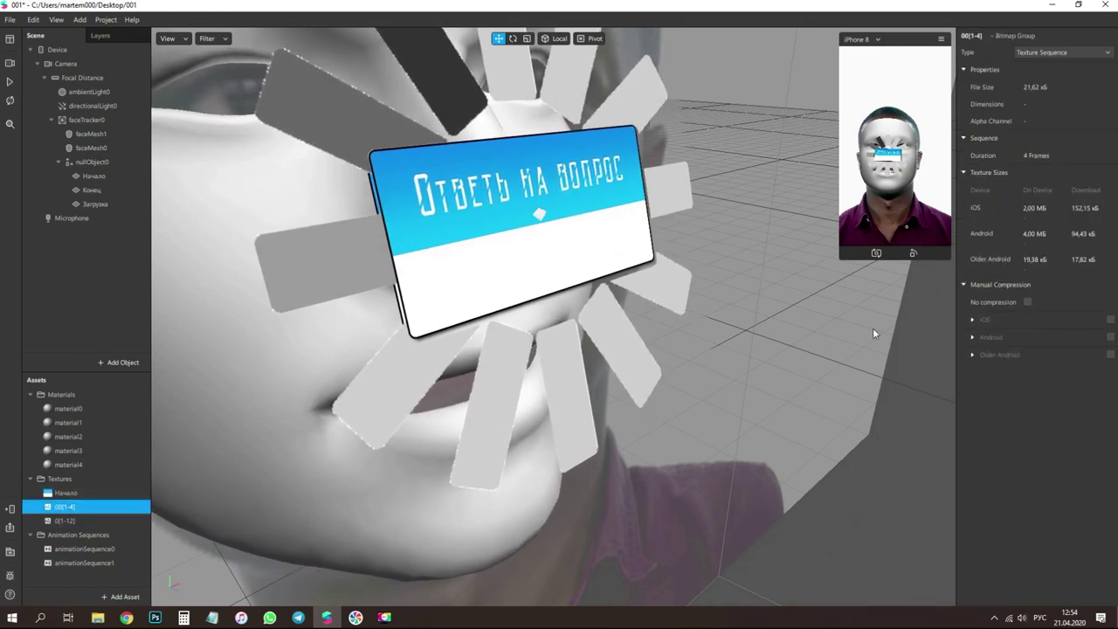
{"action": "left_click", "coordinate": [87, 493]}
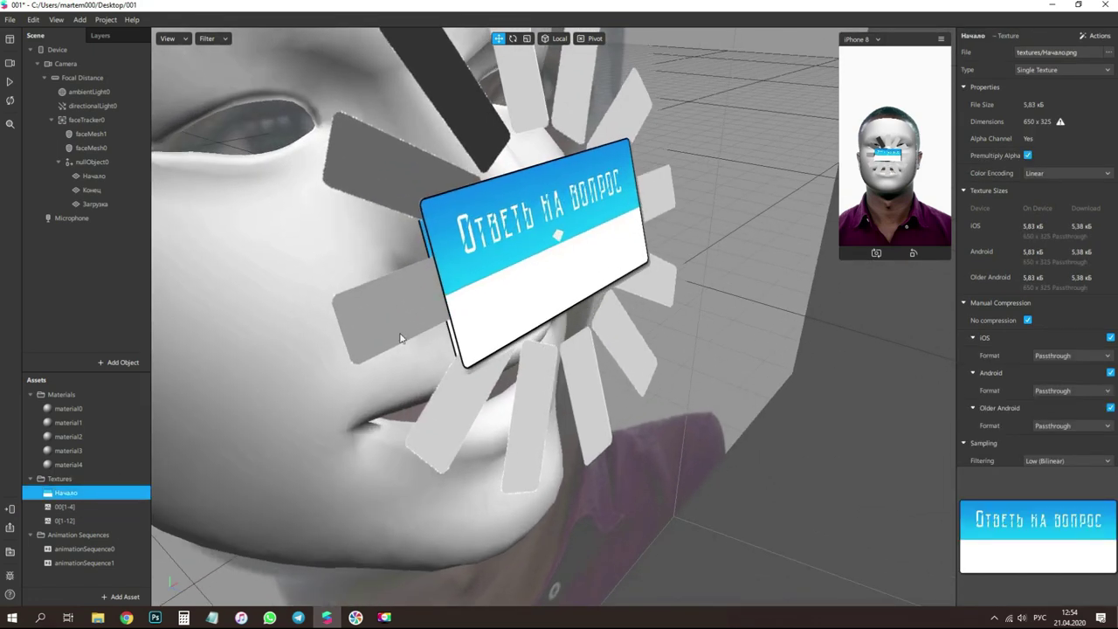
- Set the Z position of the Загрузка plane to 0.002
{"action": "left_click", "coordinate": [96, 203]}
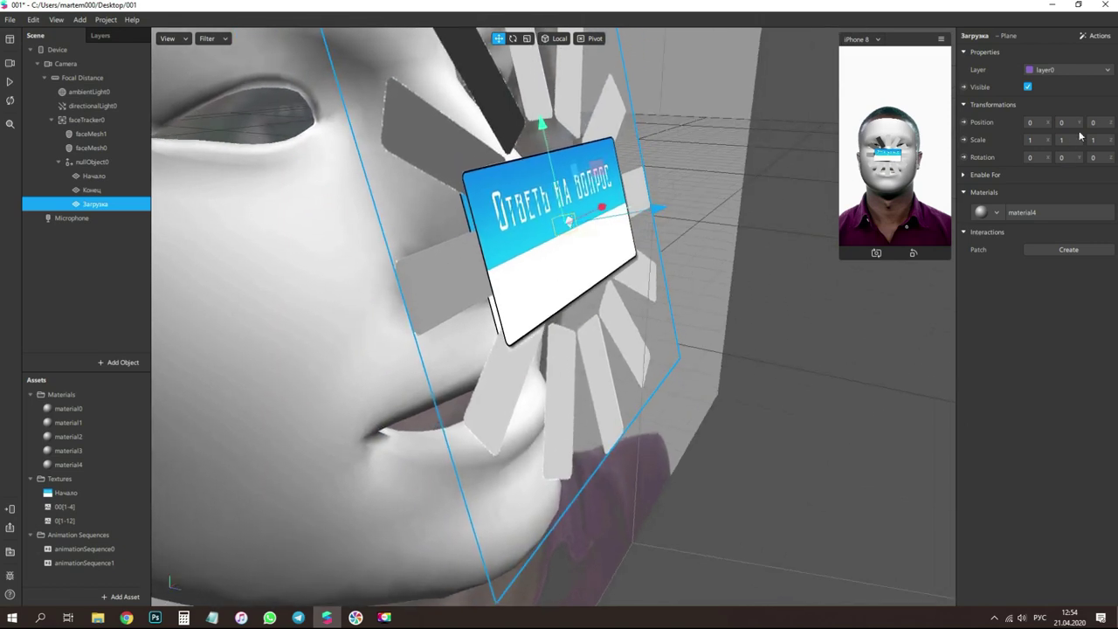
{"action": "left_click", "coordinate": [1093, 122]}
{"action": "type", "text": "0.002"}
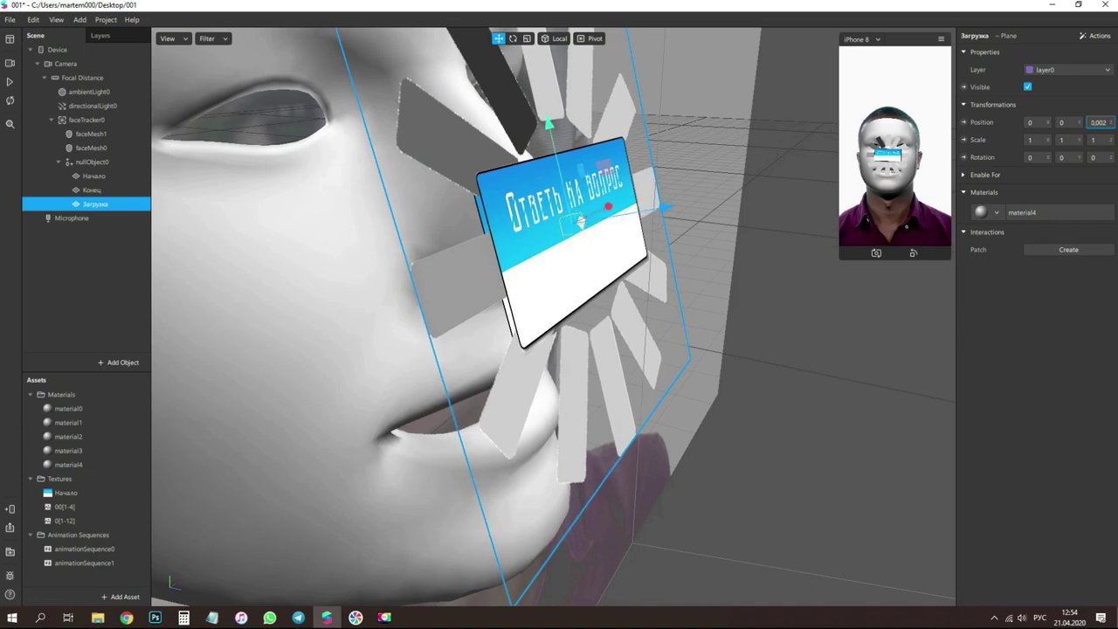
{"action": "key", "text": "Return"}
- Scale the Загрузка plane to 0.2 in X and Y
{"action": "left_click_drag", "start_coordinate": [668, 305], "coordinate": [589, 292], "text": "alt"}
{"action": "left_click_drag", "start_coordinate": [1036, 139], "coordinate": [1005, 140]}
{"action": "type", "text": "0,2"}
{"action": "key", "text": "Tab"}
{"action": "type", "text": "0,2"}
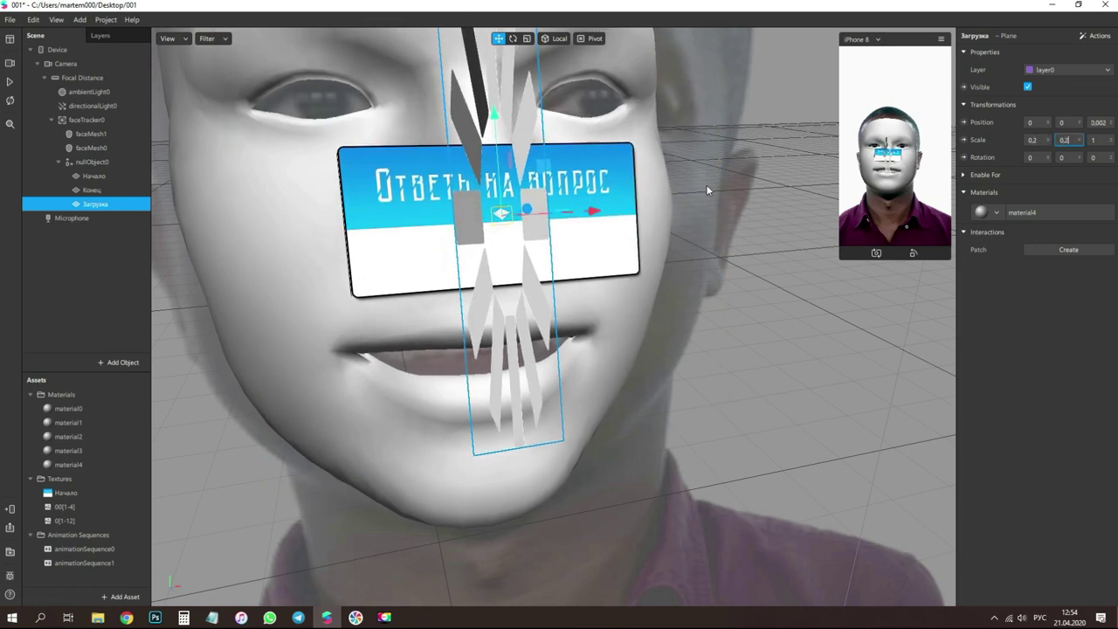
{"action": "key", "text": "Return"}
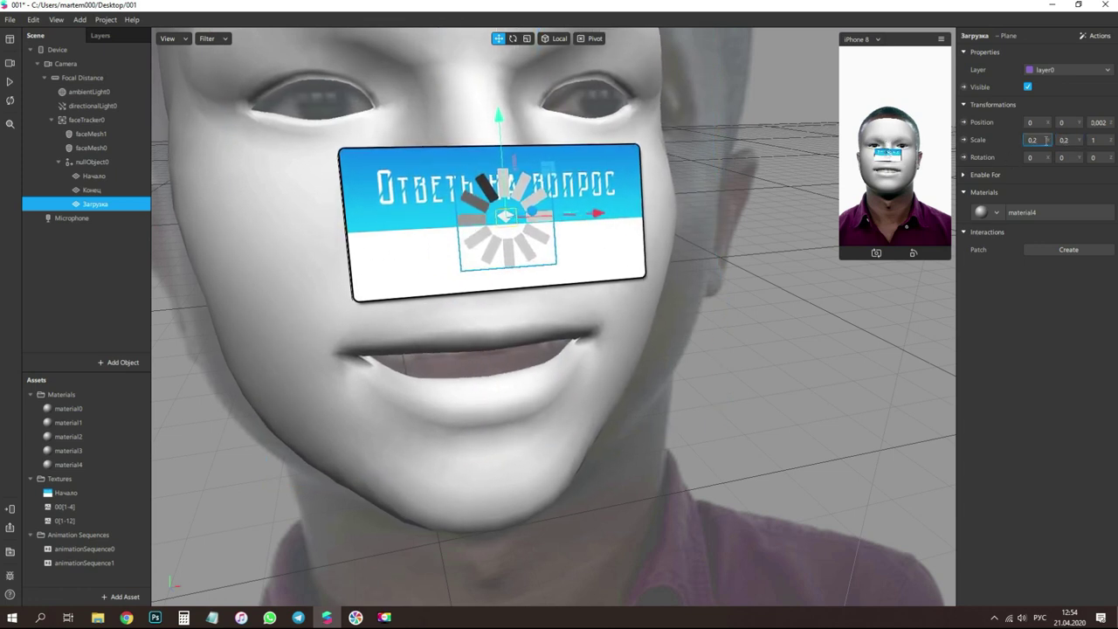
- Set the Загрузка plane's X and Y scale to 0.11 and move it down onto the white half of the card
{"action": "type", "text": "11"}
{"action": "key", "text": "Tab"}
{"action": "type", "text": "0,11"}
{"action": "key", "text": "Return"}
{"action": "left_click_drag", "start_coordinate": [506, 170], "coordinate": [506, 206]}
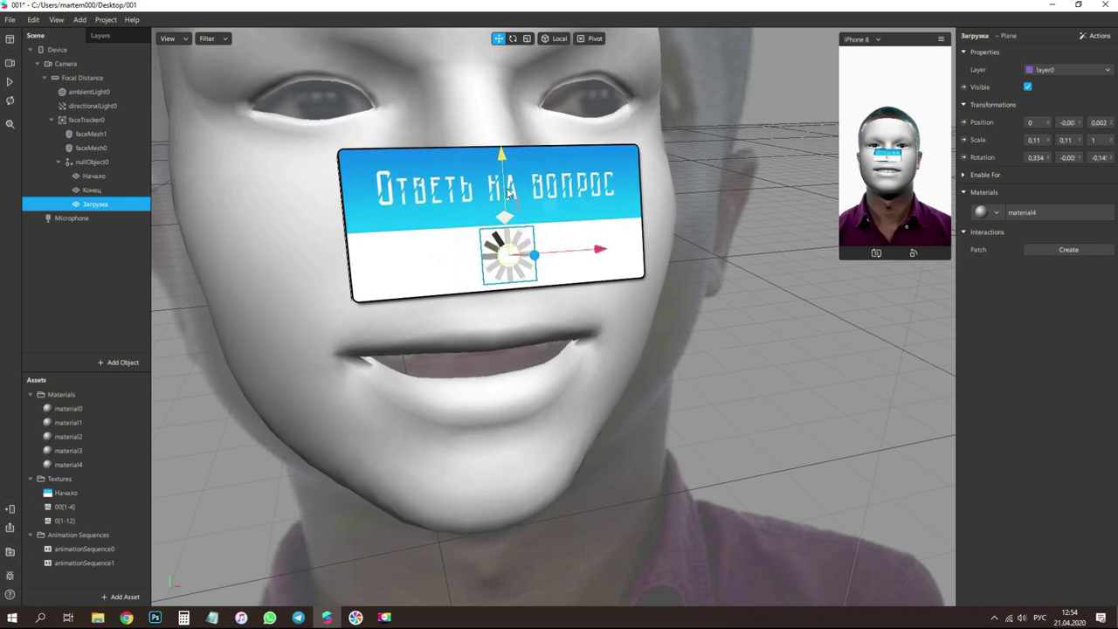
- Check the spinner's placement on the card in the face preview, pause it and shrink the preview window
{"action": "left_click_drag", "start_coordinate": [621, 235], "coordinate": [614, 491], "text": "alt"}
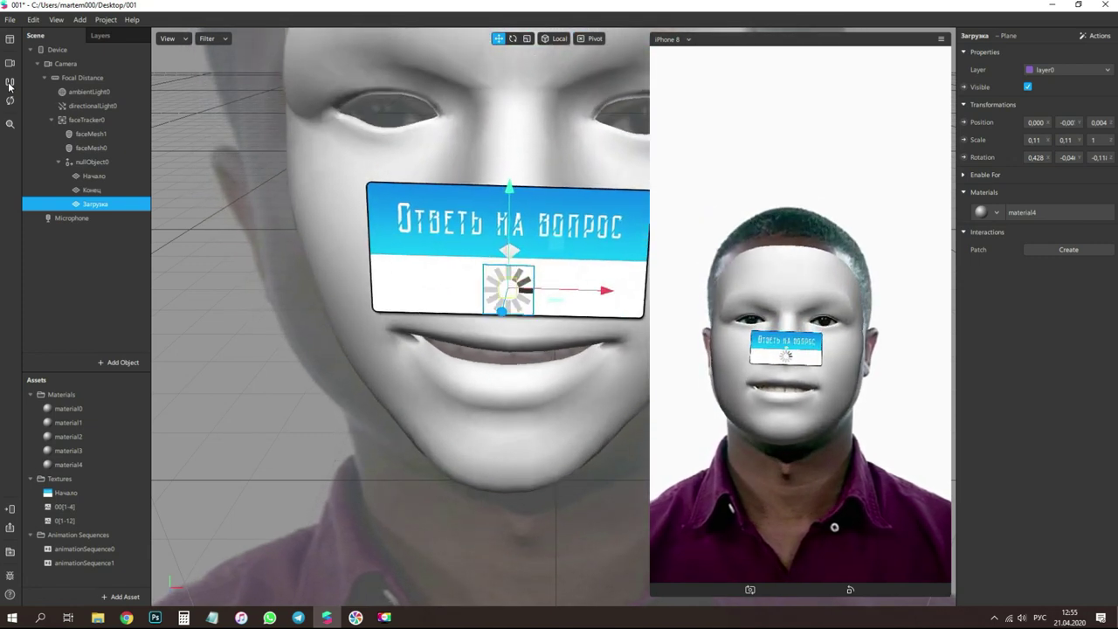
{"action": "left_click", "coordinate": [10, 83]}
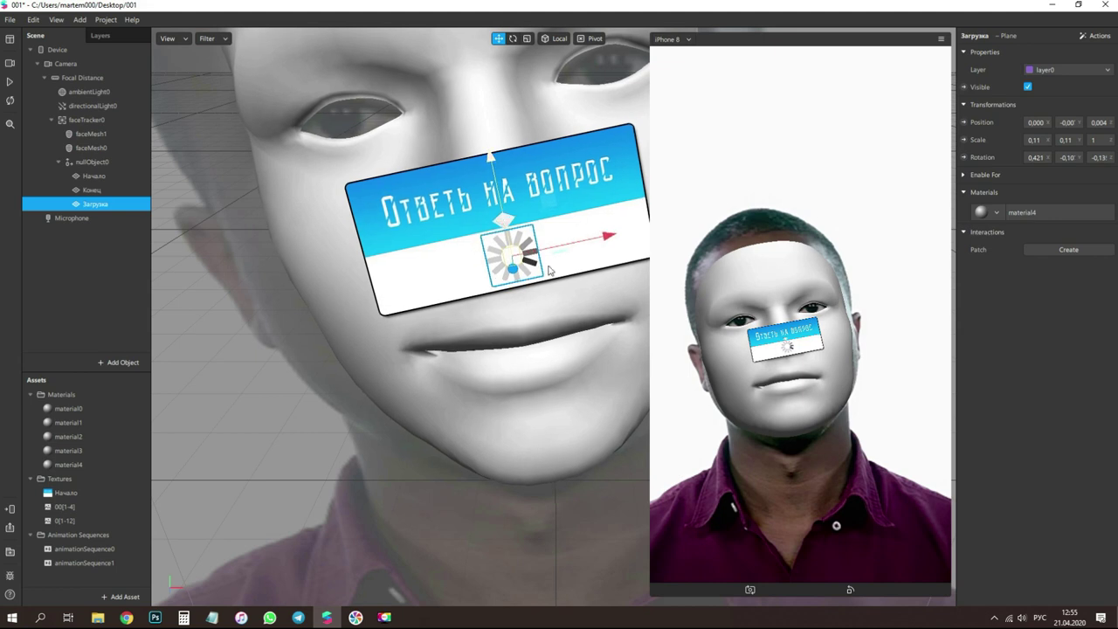
{"action": "left_click_drag", "start_coordinate": [660, 593], "coordinate": [610, 280]}
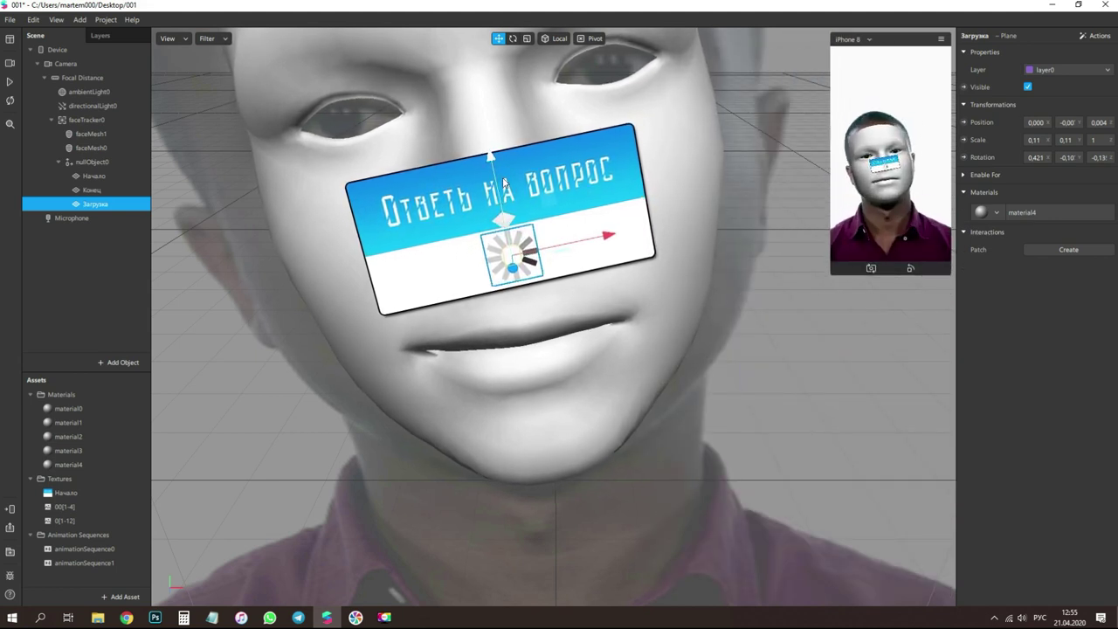
{"action": "scroll", "coordinate": [487, 178], "scroll_direction": "down", "scroll_amount": 2}
{"action": "left_click", "coordinate": [415, 209]}
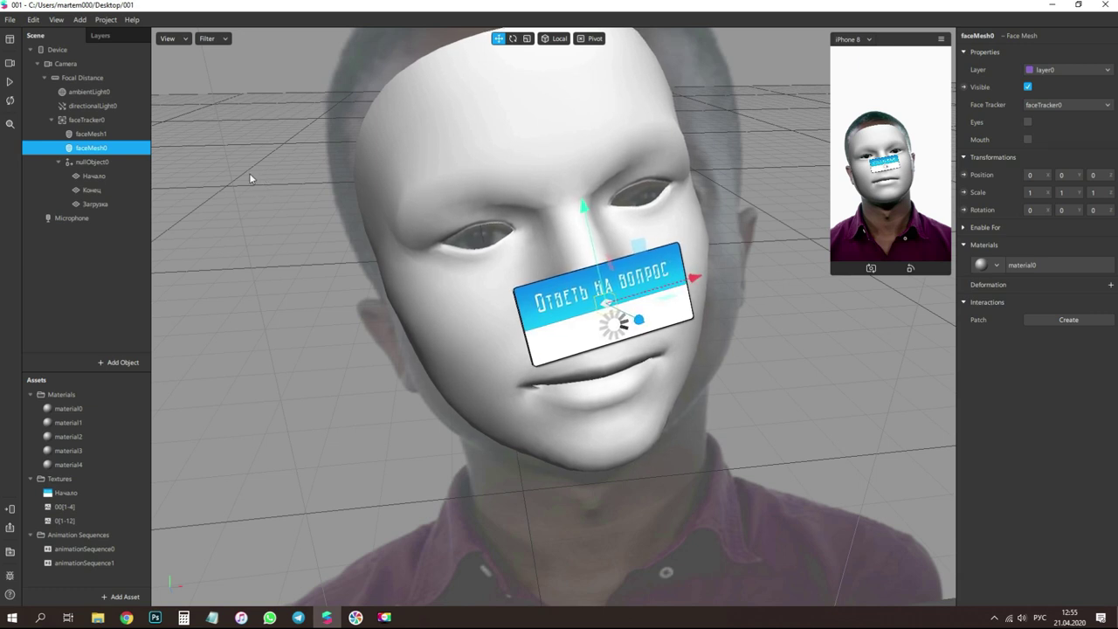
- Add a particle system inside nullObject0
{"action": "right_click", "coordinate": [89, 165]}
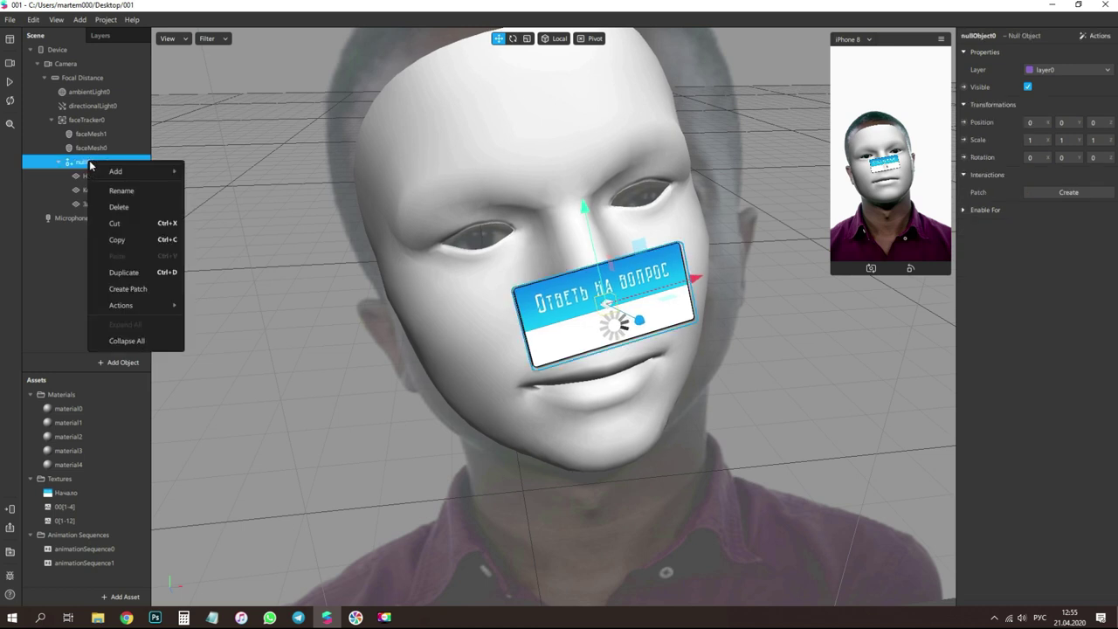
{"action": "mouse_move", "coordinate": [121, 174]}
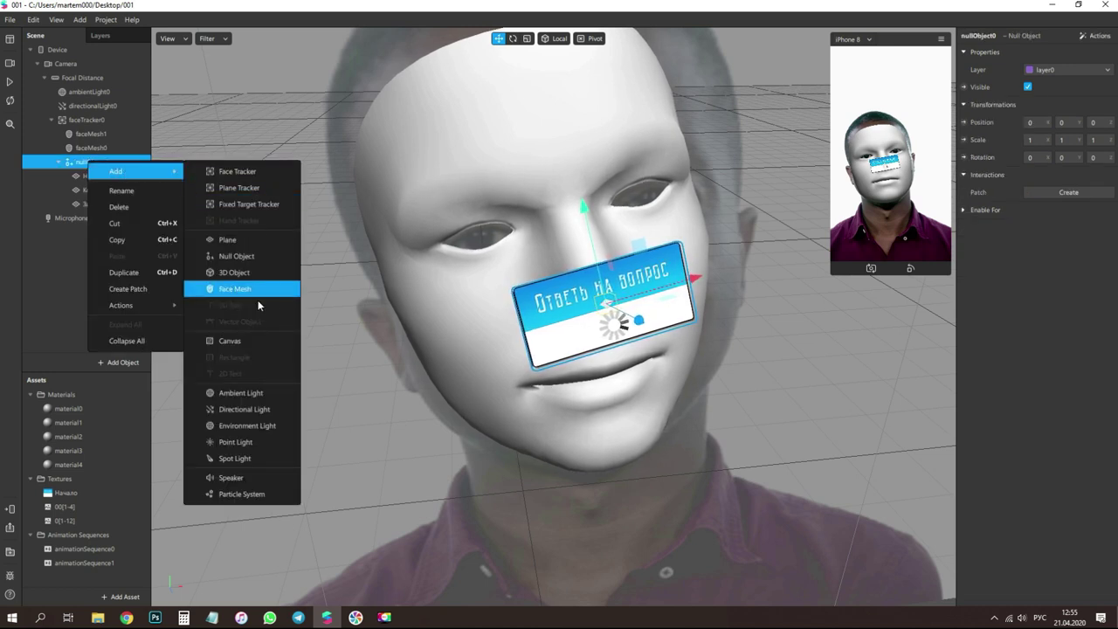
{"action": "left_click", "coordinate": [255, 495]}
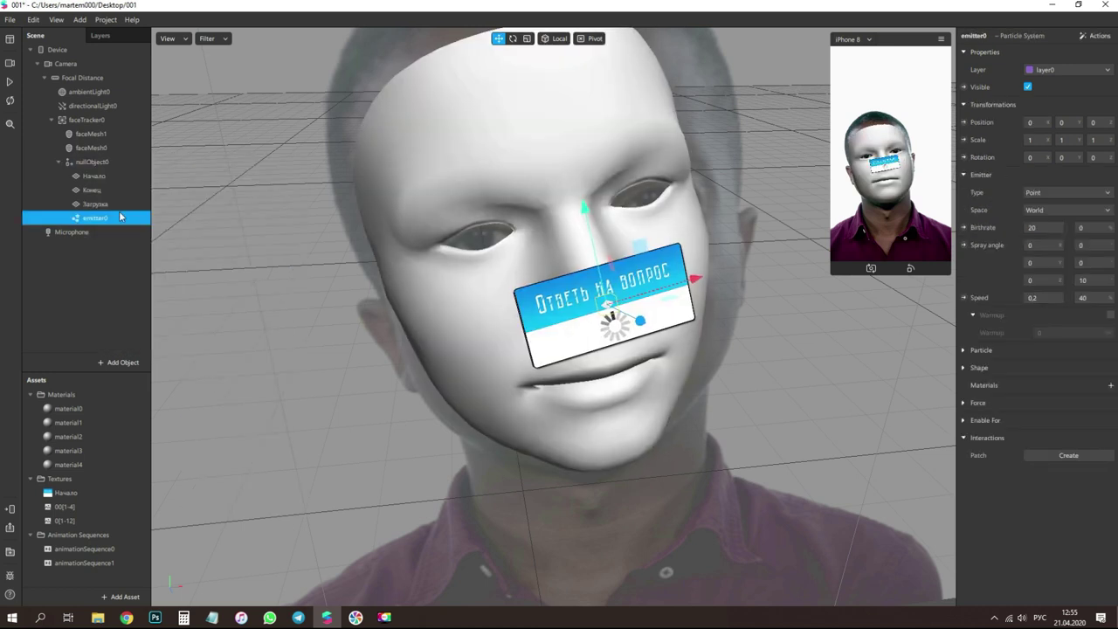
- Switch to Chrome and search Google Images for "блики png" in a new tab
{"action": "left_click", "coordinate": [125, 618]}
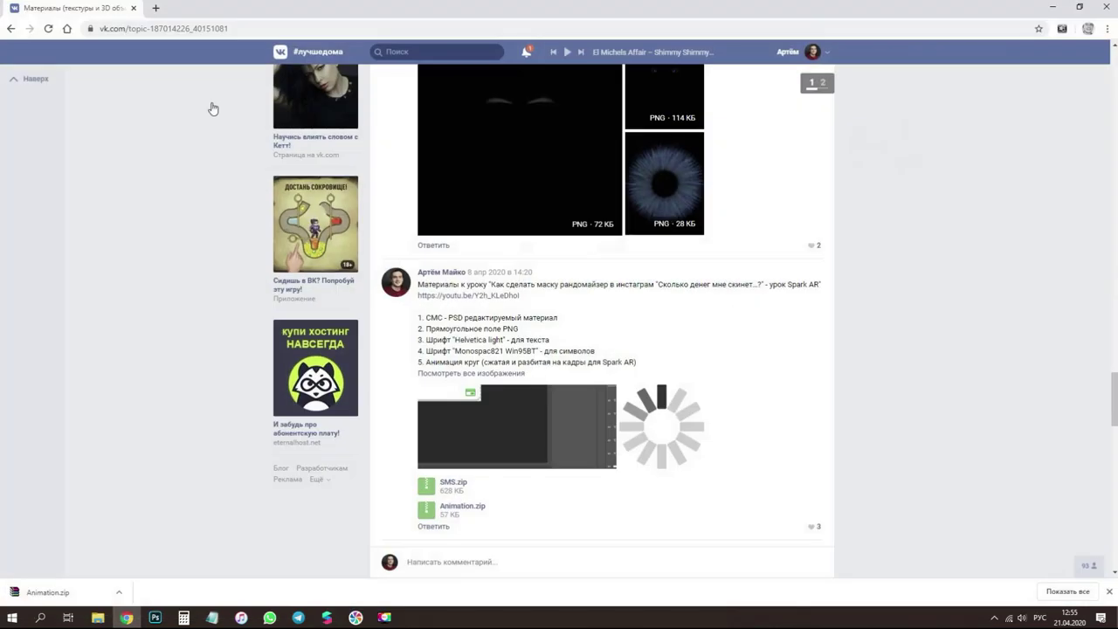
{"action": "left_click", "coordinate": [154, 9]}
{"action": "type", "text": "блики"}
{"action": "key", "text": "Down"}
{"action": "key", "text": "Return"}
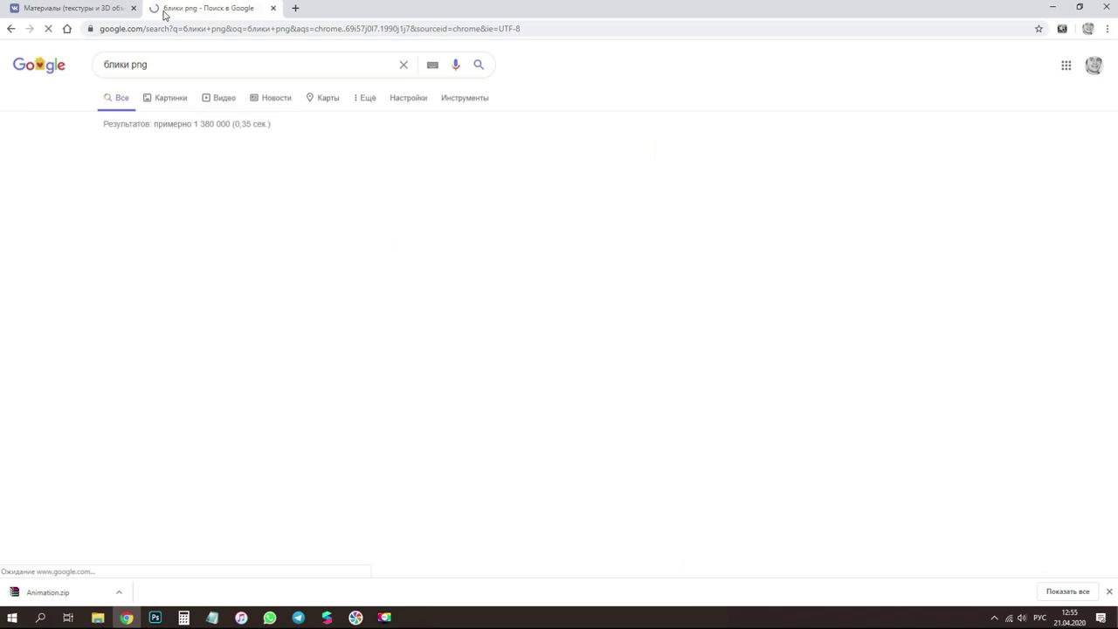
{"action": "left_click", "coordinate": [193, 102]}
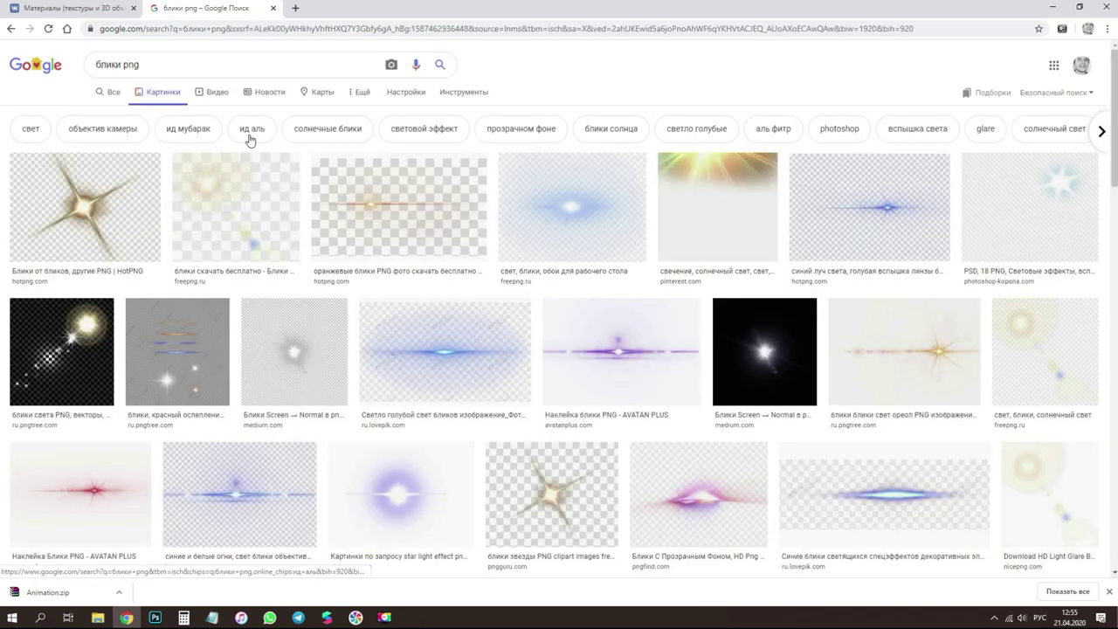
- Find the four-rayed sun flare image on a transparent background and save it to the desktop as 000
{"action": "scroll", "coordinate": [295, 172], "scroll_direction": "down", "scroll_amount": 3}
{"action": "scroll", "coordinate": [301, 185], "scroll_direction": "down", "scroll_amount": 4}
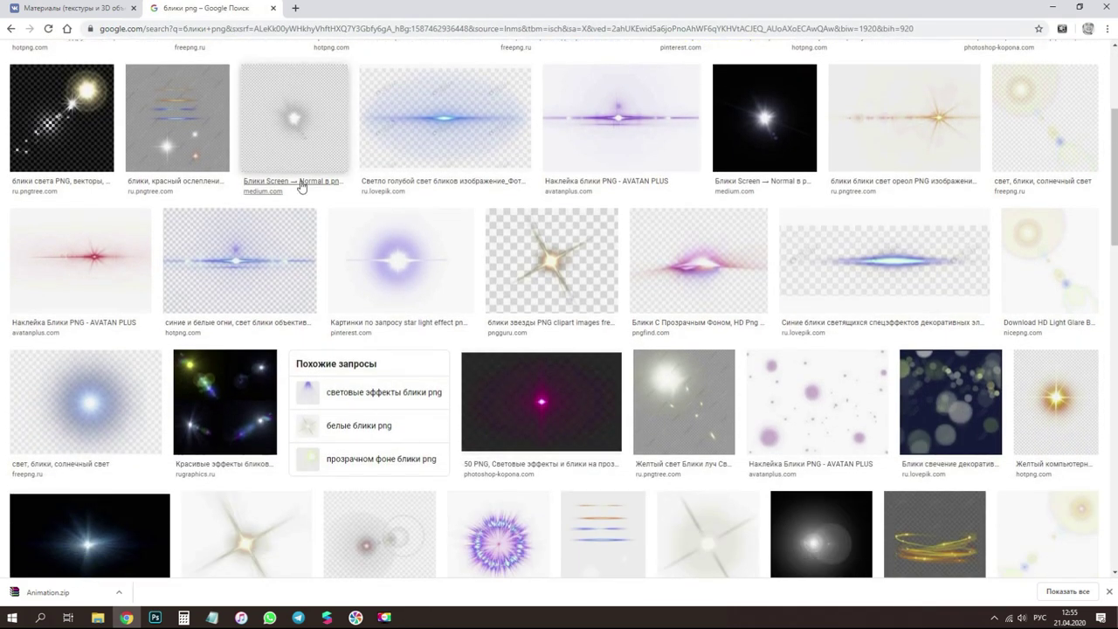
{"action": "scroll", "coordinate": [301, 186], "scroll_direction": "down", "scroll_amount": 3}
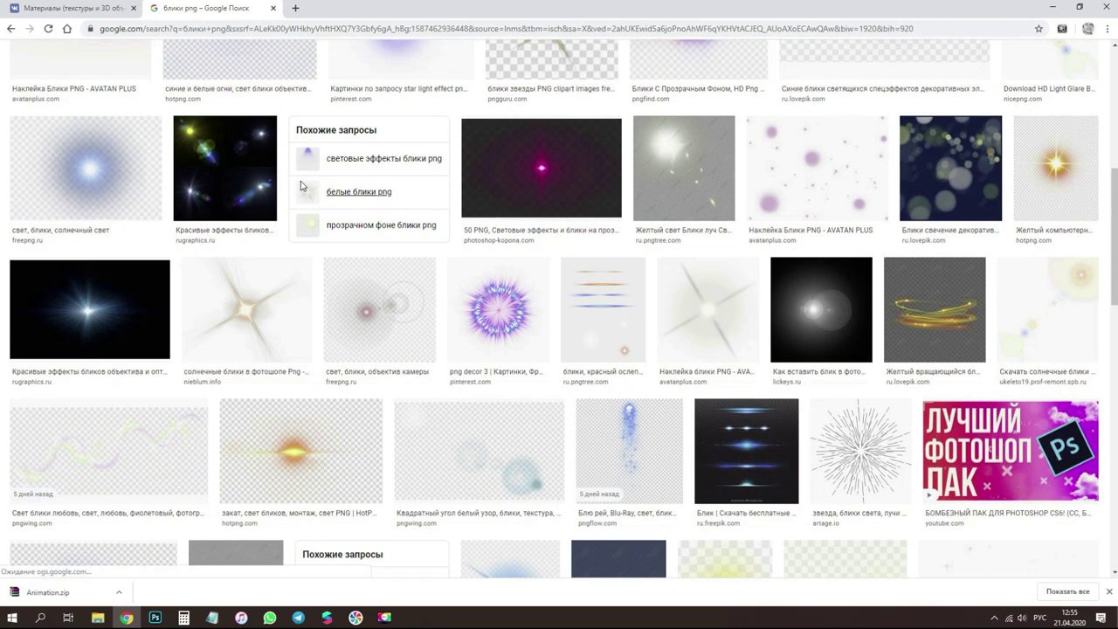
{"action": "left_click", "coordinate": [305, 321]}
{"action": "right_click", "coordinate": [1006, 202]}
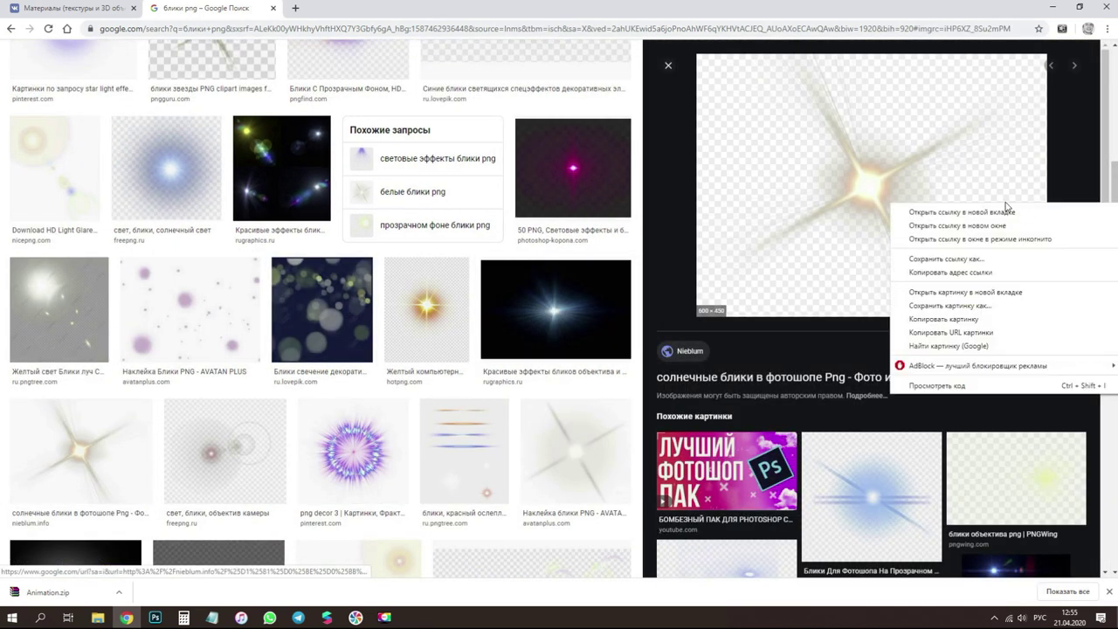
{"action": "right_click", "coordinate": [929, 180]}
{"action": "left_click", "coordinate": [986, 277]}
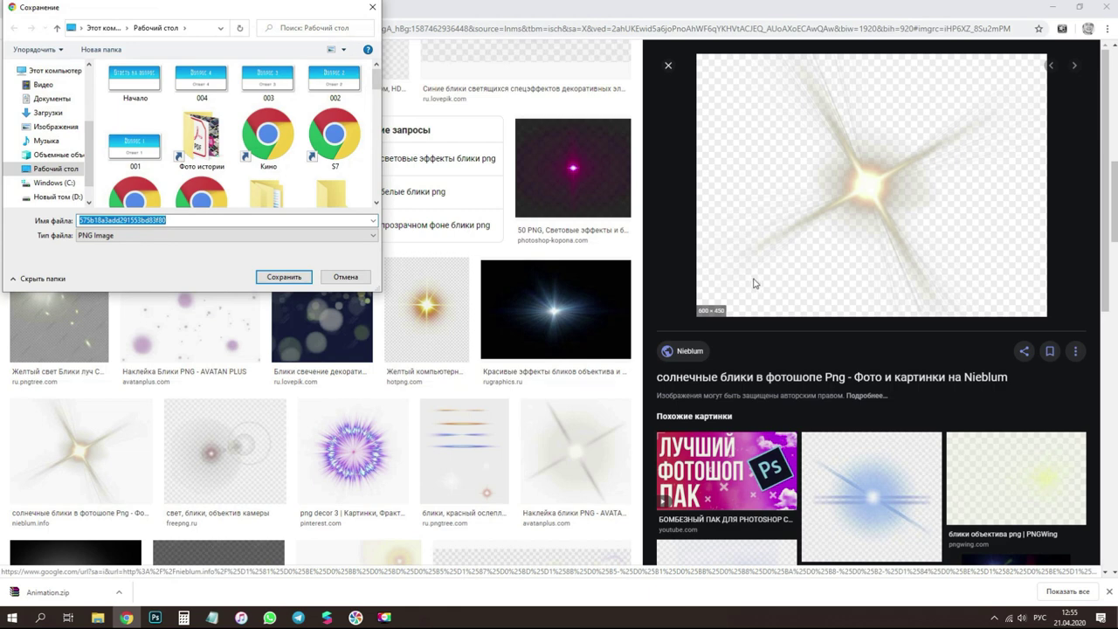
{"action": "type", "text": "000"}
{"action": "key", "text": "Return"}
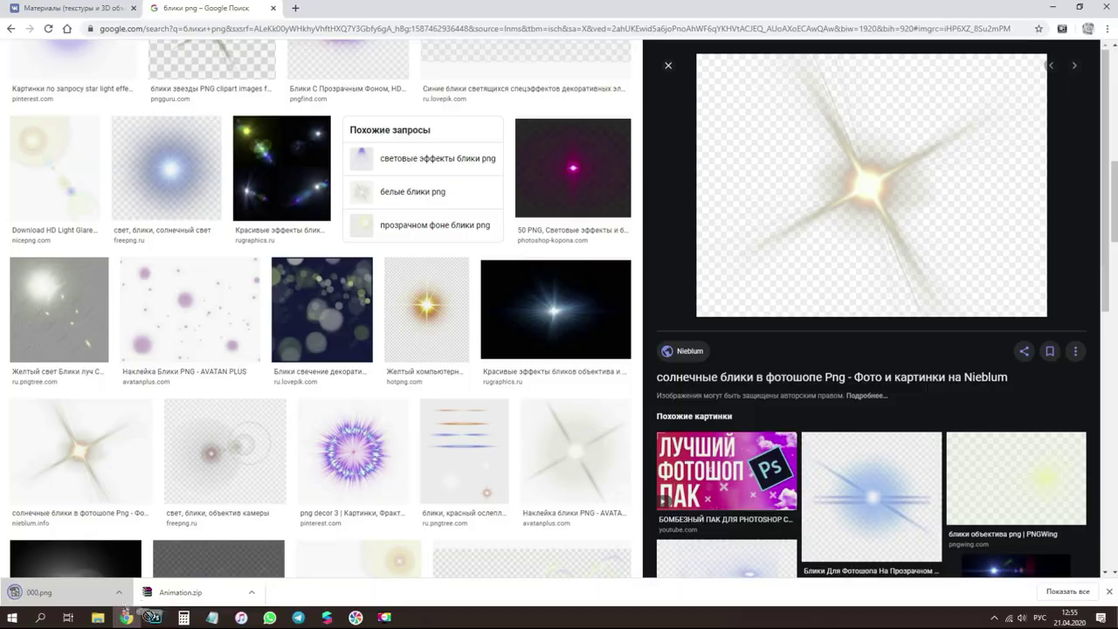
- Switch to Photoshop, cancel the open image size dialog and open the downloaded 000.png as a document
{"action": "left_click", "coordinate": [154, 617]}
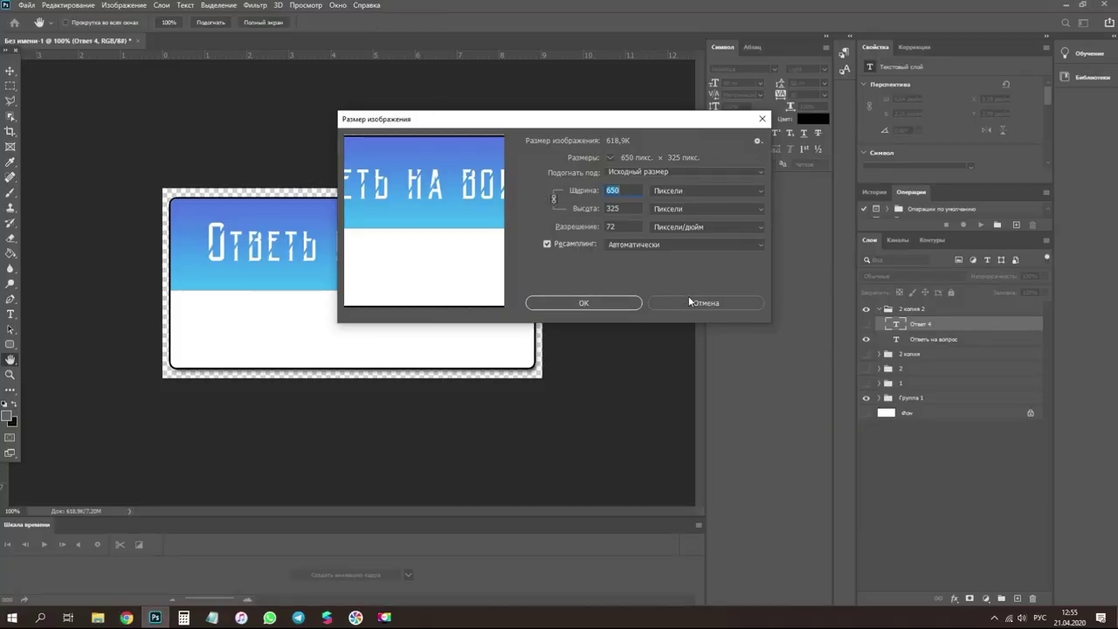
{"action": "left_click", "coordinate": [682, 304]}
{"action": "key", "text": "alt+Tab"}
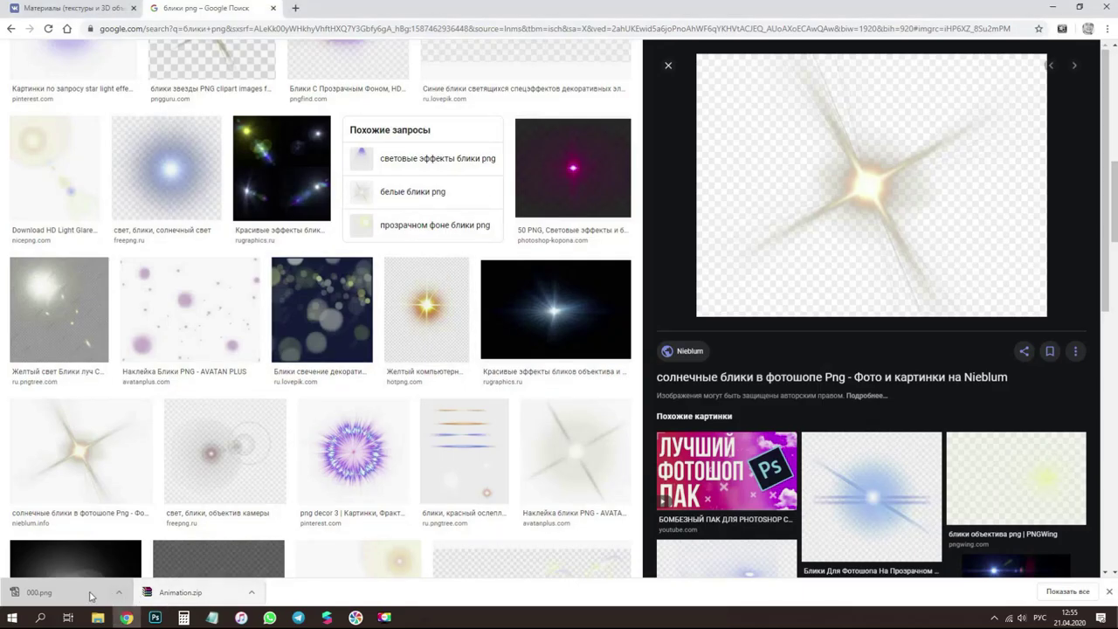
{"action": "key", "text": "alt+Tab"}
{"action": "left_click_drag", "start_coordinate": [247, 39], "coordinate": [249, 40]}
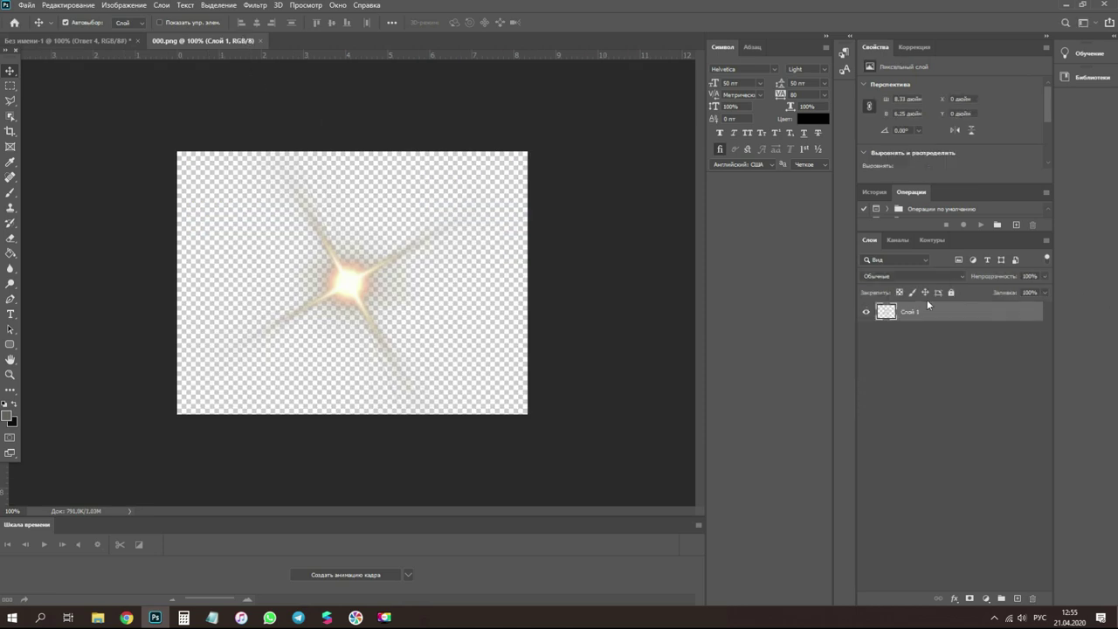
- Add a new layer beneath the flare layer and fill it with grey
{"action": "left_click", "coordinate": [1017, 598]}
{"action": "left_click_drag", "start_coordinate": [923, 312], "coordinate": [918, 354]}
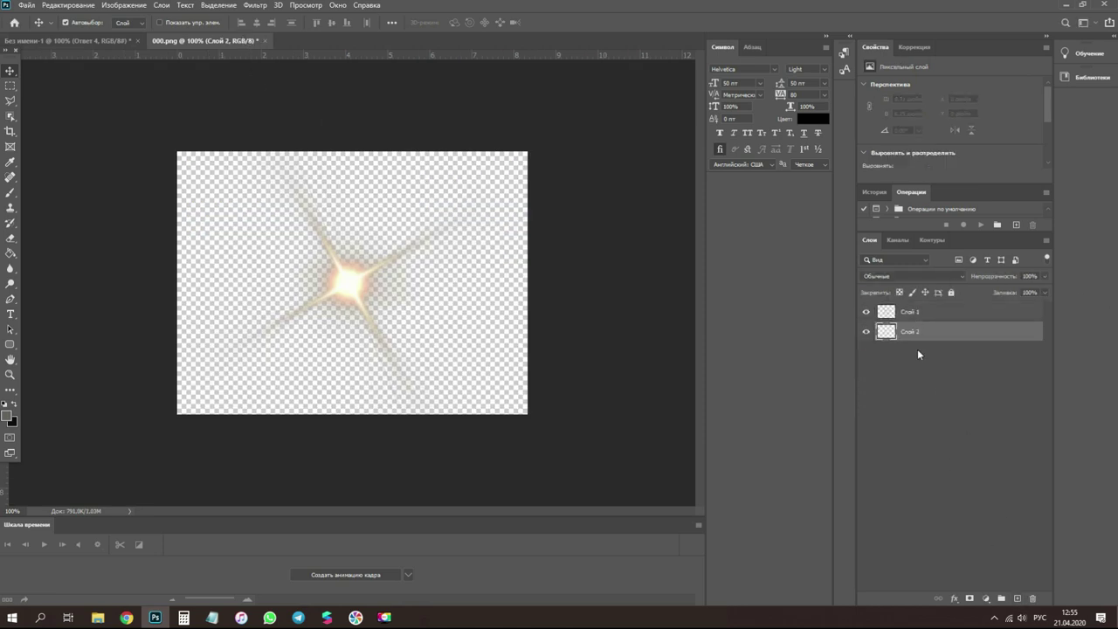
{"action": "left_click", "coordinate": [10, 255]}
{"action": "left_click", "coordinate": [326, 259]}
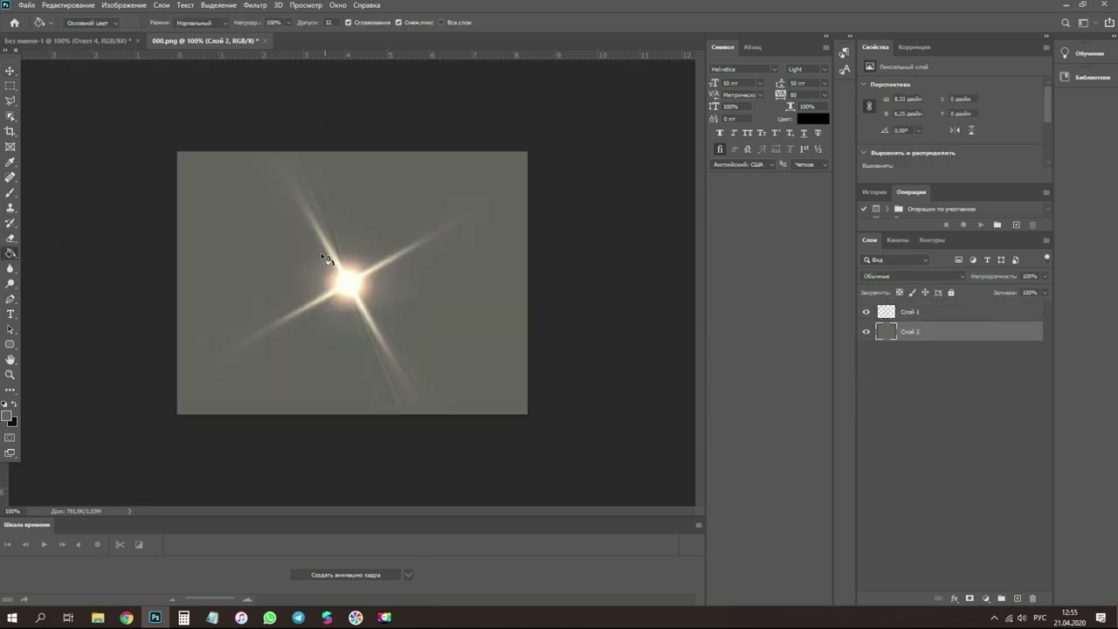
- Hide the grey Слой 2 layer and select the flare layer Слой 1
{"action": "left_click", "coordinate": [1065, 5]}
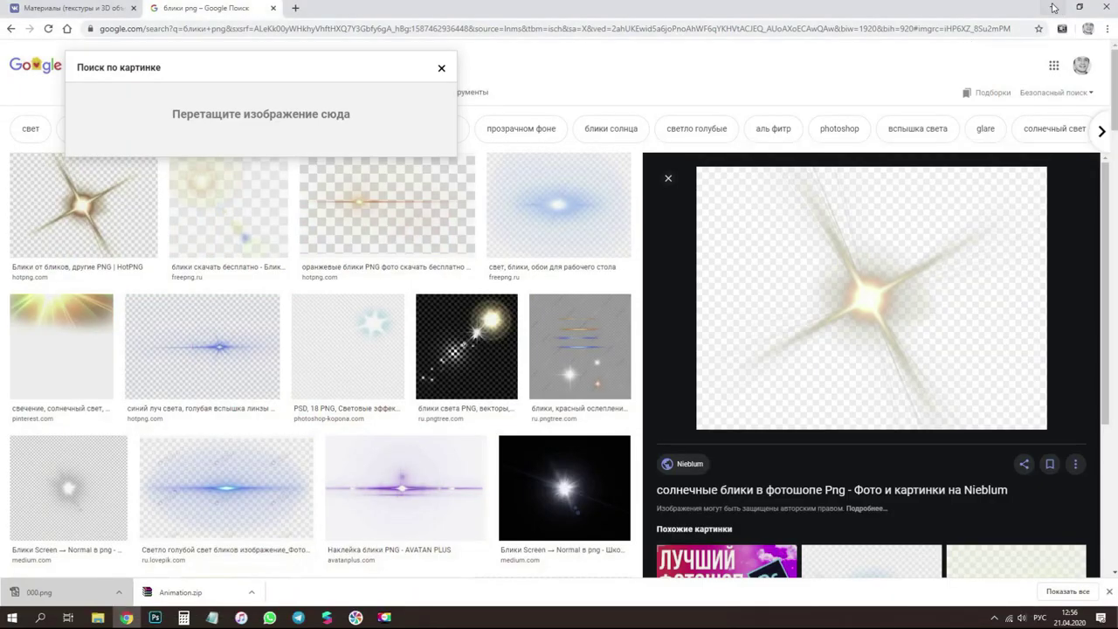
{"action": "left_click", "coordinate": [157, 620]}
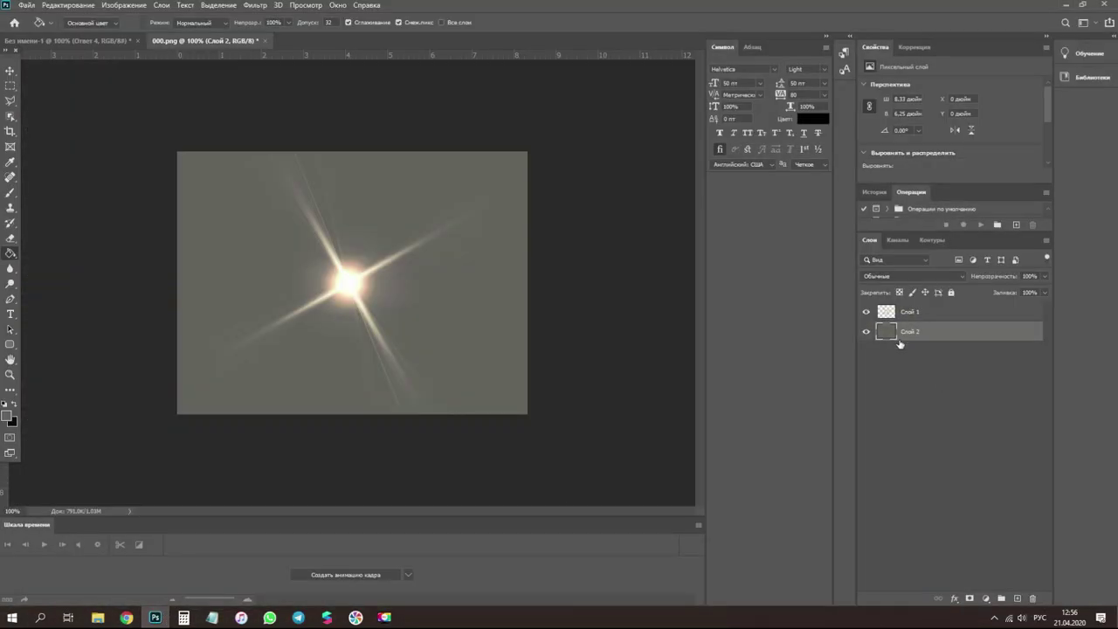
{"action": "left_click", "coordinate": [867, 332]}
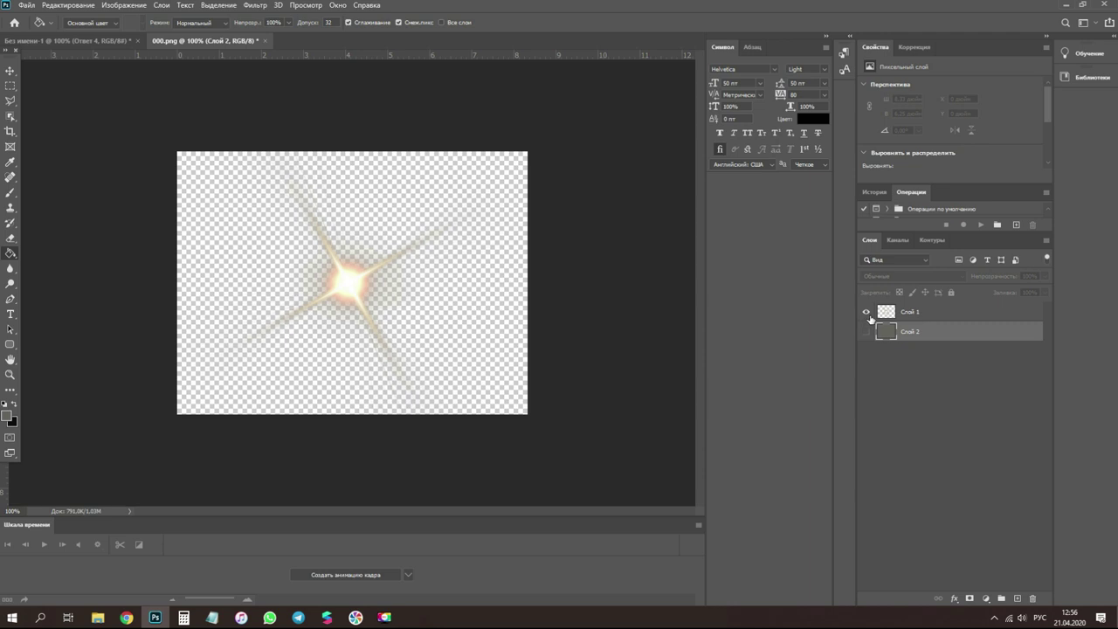
{"action": "left_click", "coordinate": [899, 311]}
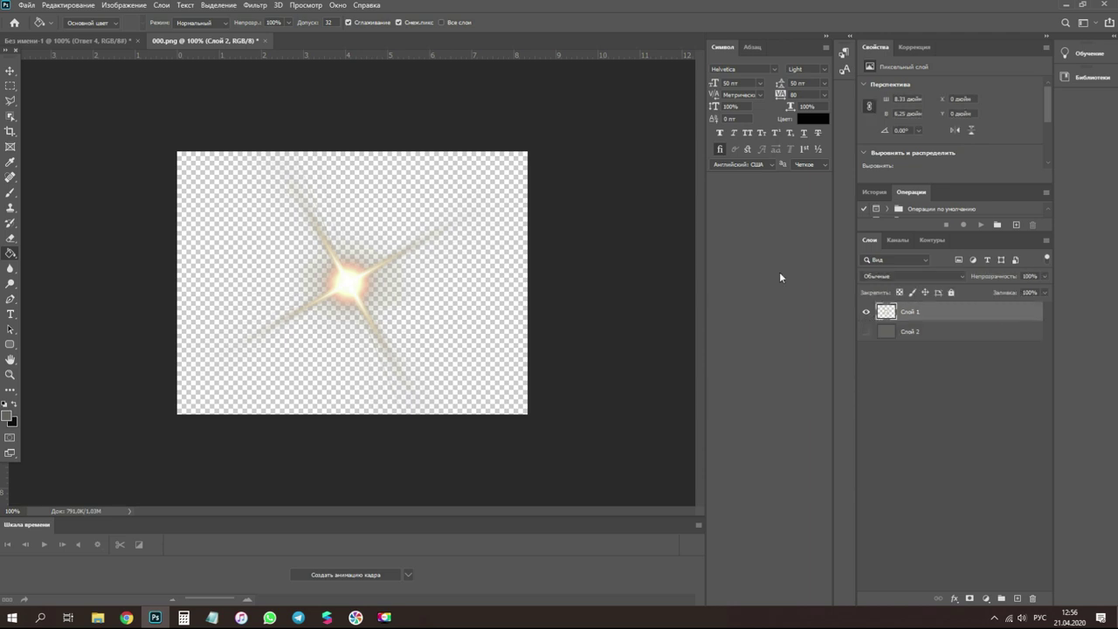
- Resize the 000.png image to a width of 100 pixels, keeping its proportions
{"action": "left_click", "coordinate": [124, 5]}
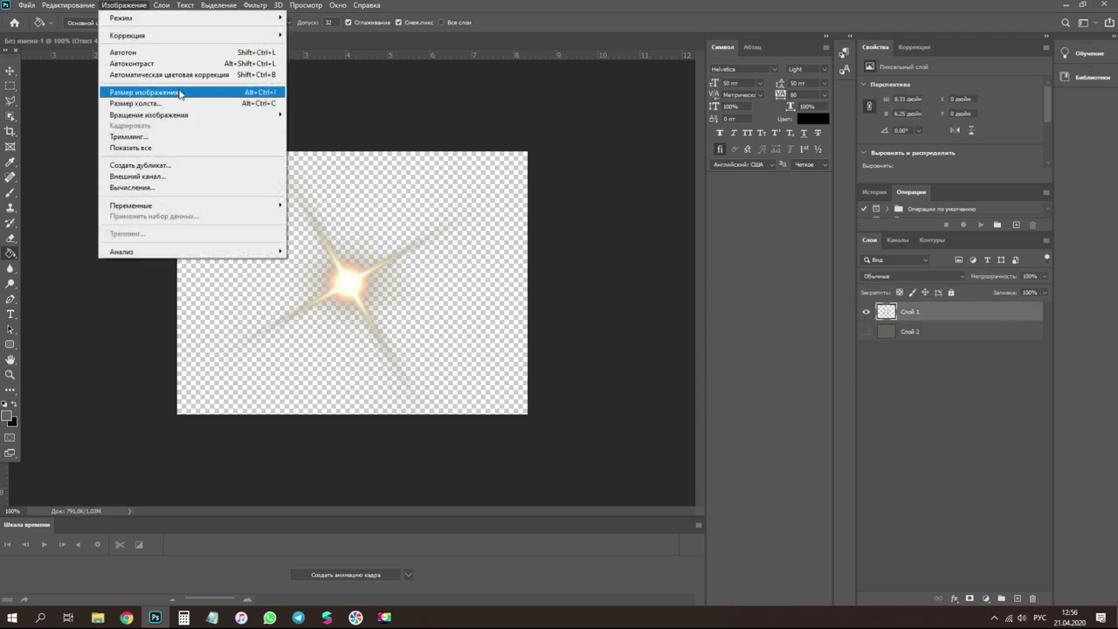
{"action": "left_click", "coordinate": [144, 93]}
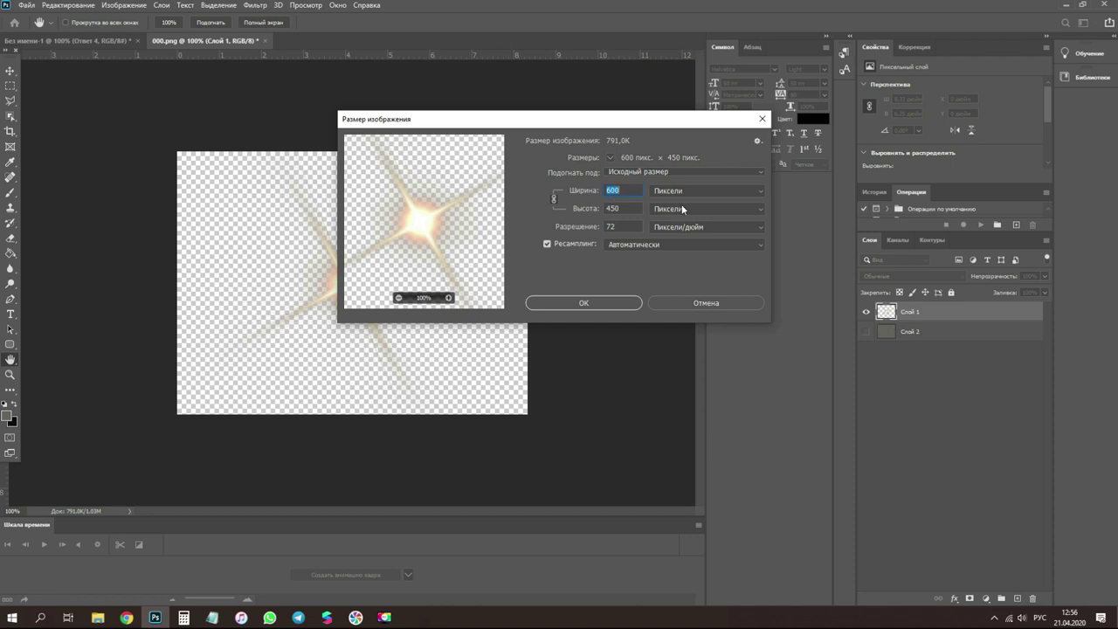
{"action": "type", "text": "100"}
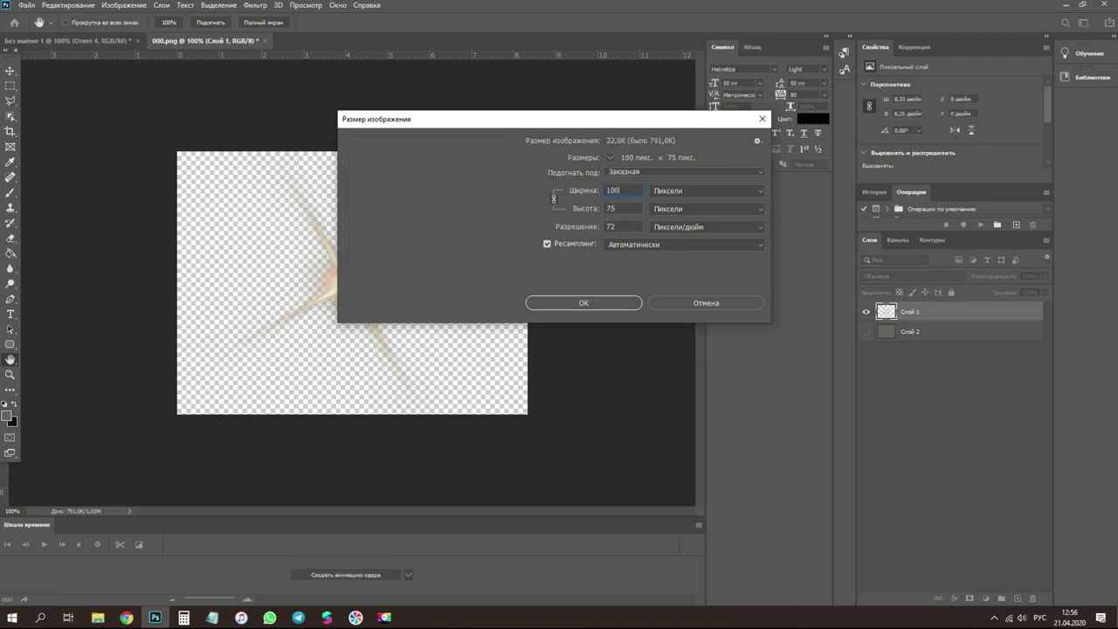
{"action": "key", "text": "Return"}
{"action": "left_click", "coordinate": [26, 5]}
{"action": "mouse_move", "coordinate": [118, 184]}
{"action": "left_click", "coordinate": [256, 174]}
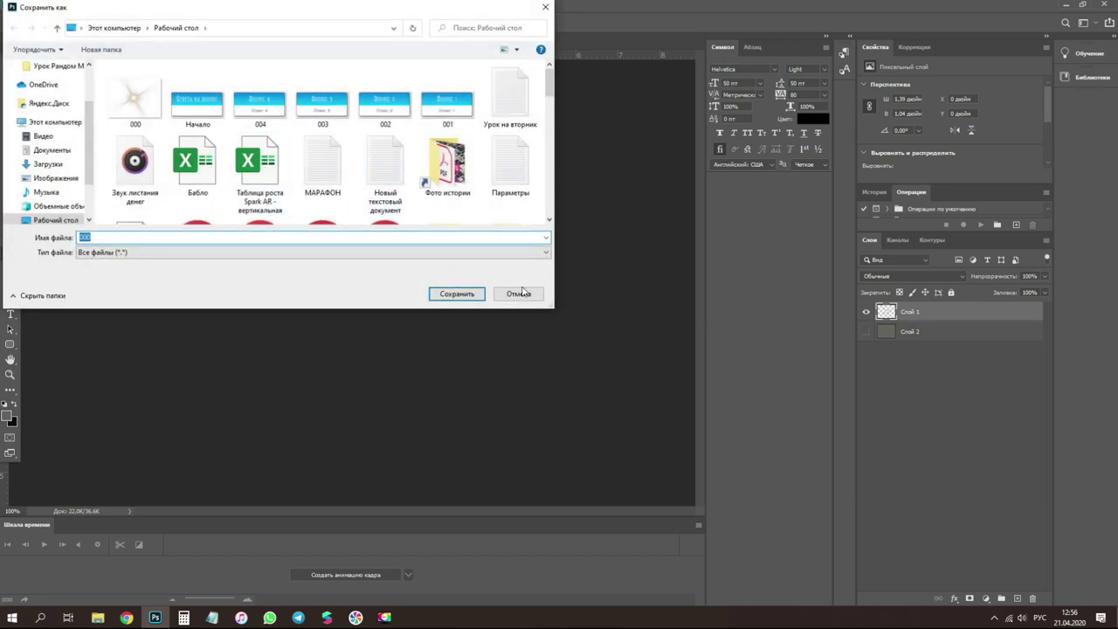
{"action": "left_click", "coordinate": [521, 295]}
- Make the canvas of 000.png square by setting its height to 1,389 inches, keeping the content centred
{"action": "left_click", "coordinate": [124, 5]}
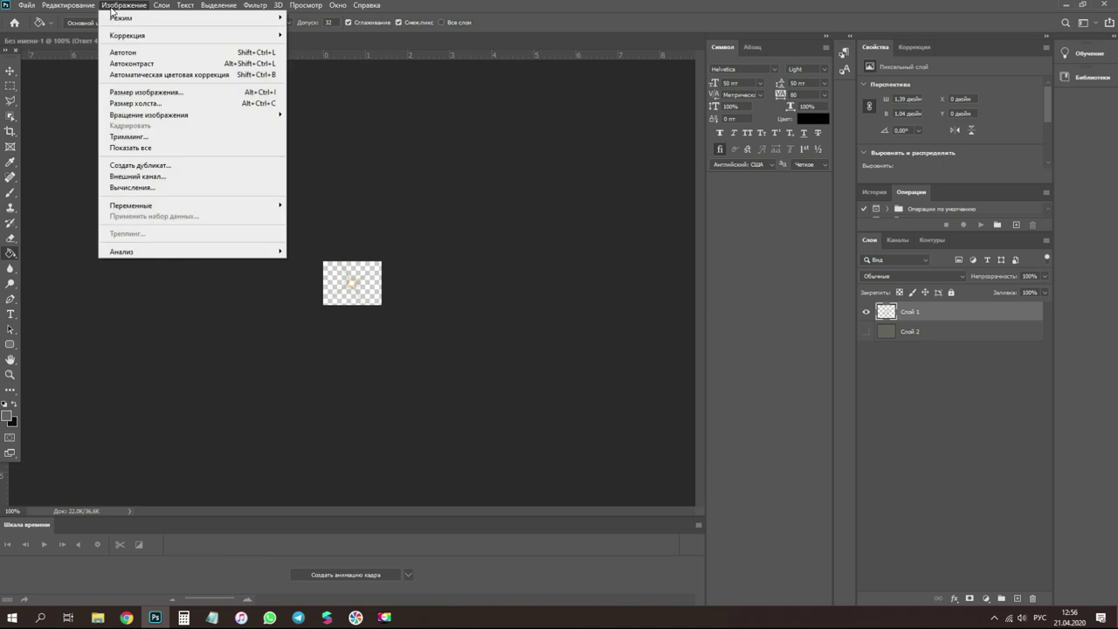
{"action": "left_click", "coordinate": [165, 104]}
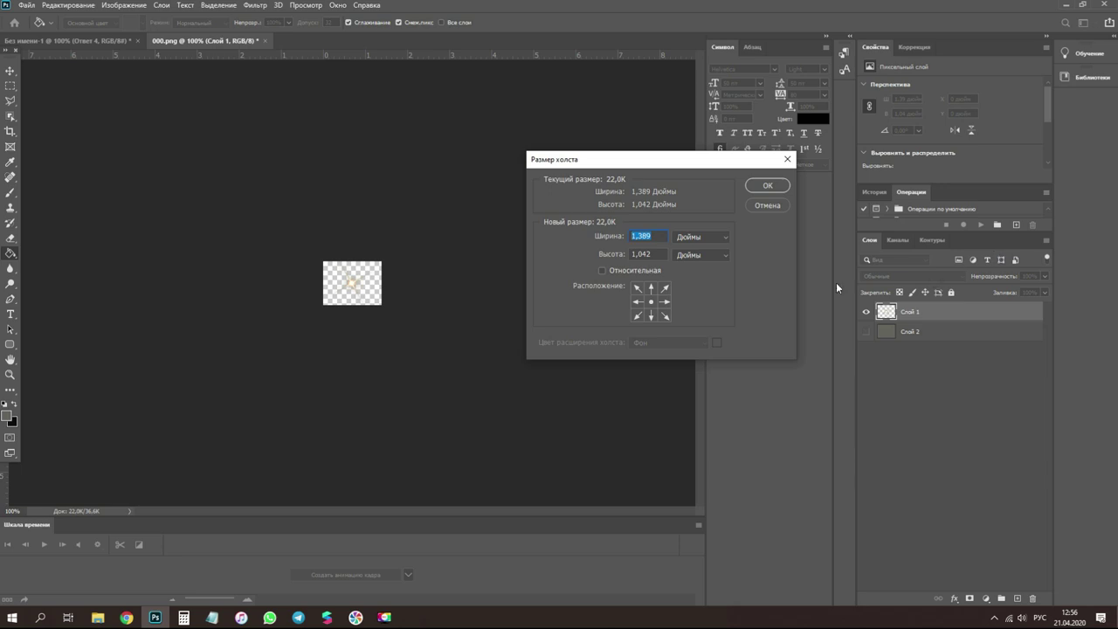
{"action": "left_click", "coordinate": [768, 186]}
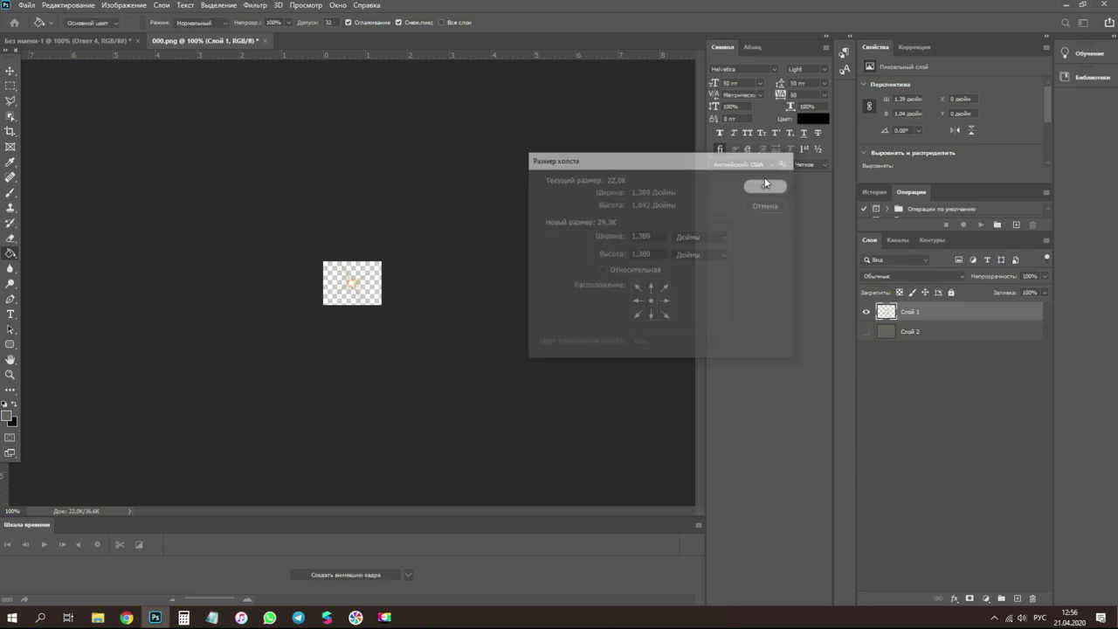
- Export the flare image to the desktop under the file name 000
{"action": "left_click", "coordinate": [26, 5]}
{"action": "mouse_move", "coordinate": [160, 179]}
{"action": "left_click", "coordinate": [345, 175]}
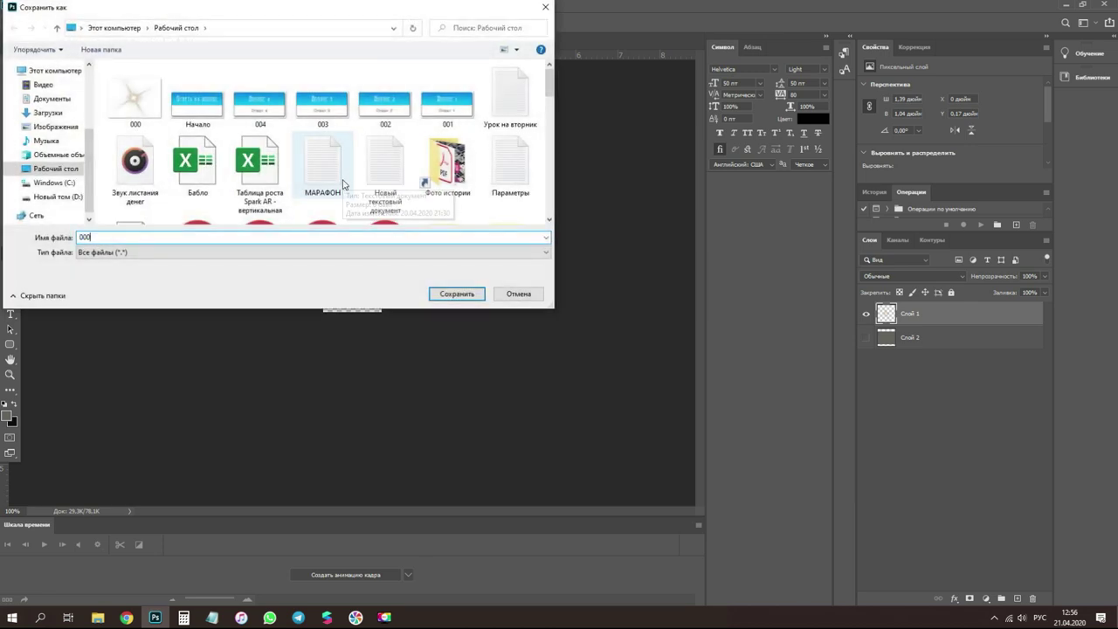
{"action": "key", "text": "Return"}
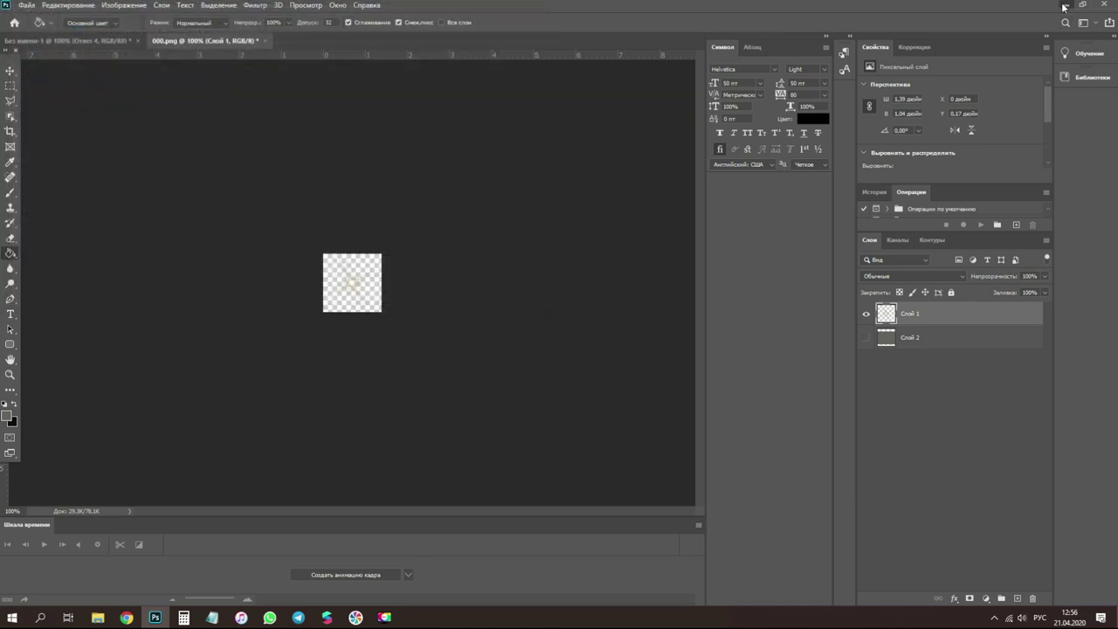
- Switch to Spark AR Studio, create a new material for the emitter0 particle system and open its properties
{"action": "left_click", "coordinate": [1064, 6]}
{"action": "left_click", "coordinate": [1055, 8]}
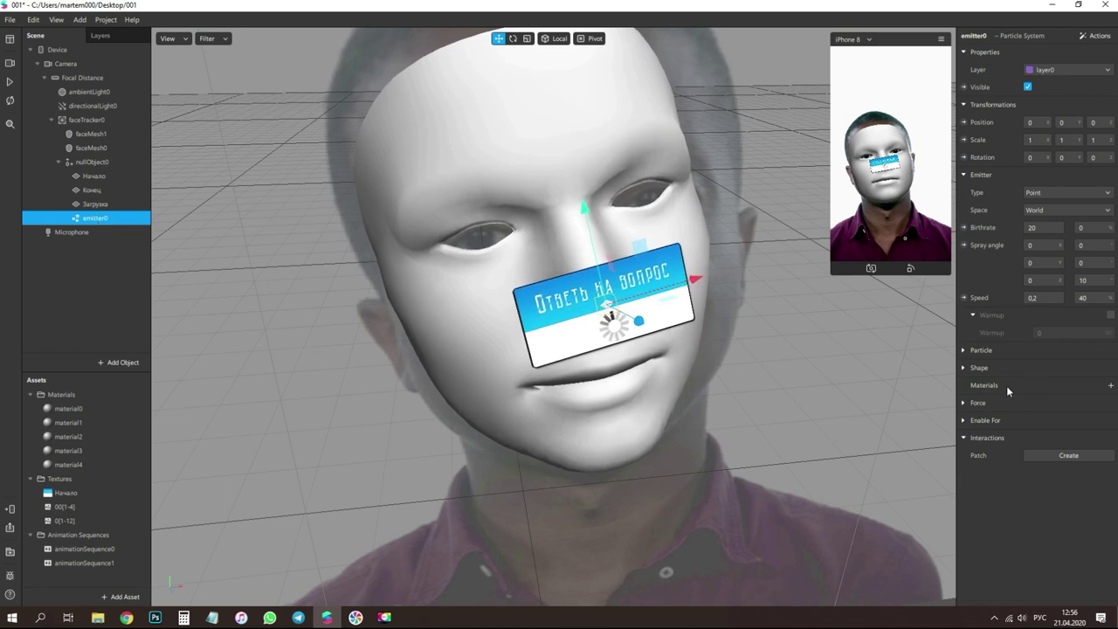
{"action": "left_click", "coordinate": [1113, 387]}
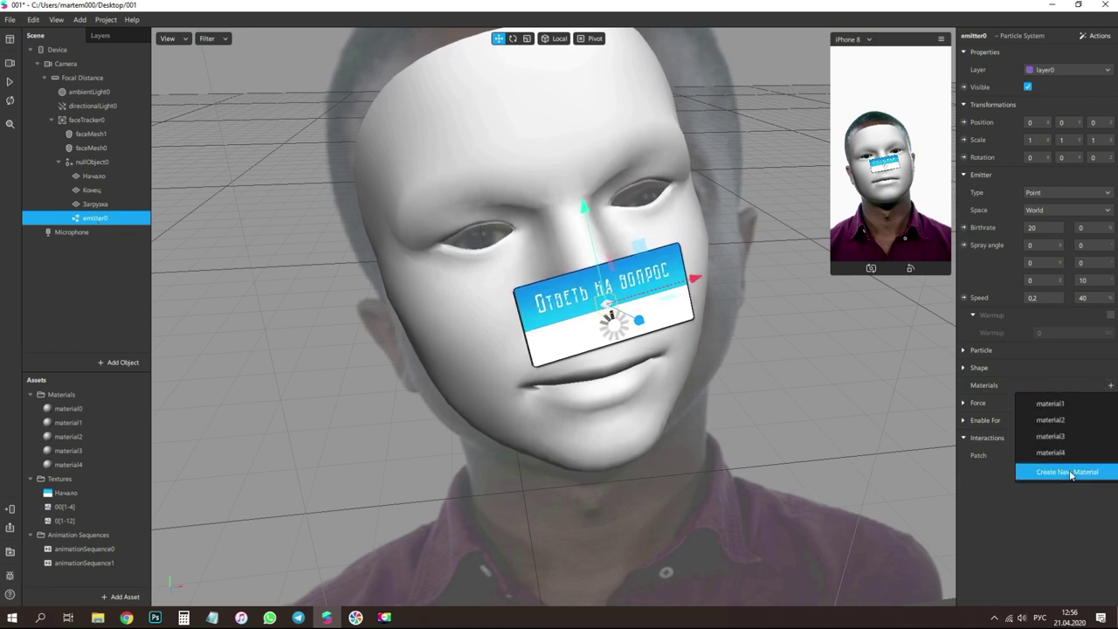
{"action": "left_click", "coordinate": [1048, 469]}
{"action": "left_click", "coordinate": [1042, 408]}
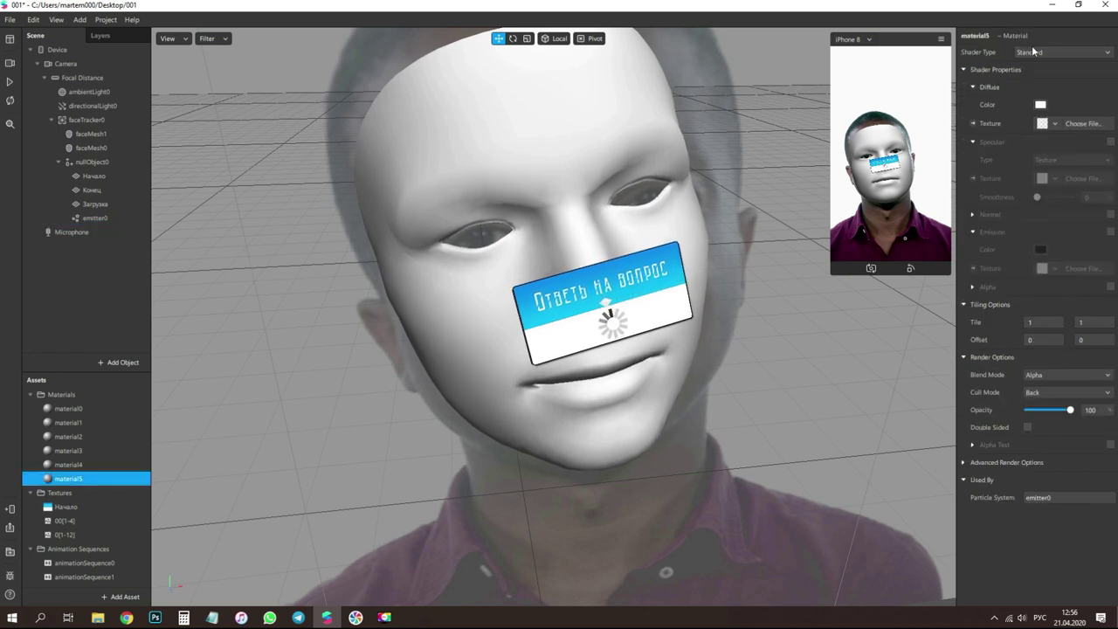
- Give material5 the Flat shader, enable its Alpha Test, and turn off Use Depth Test
{"action": "left_click", "coordinate": [1055, 55]}
{"action": "left_click", "coordinate": [1054, 55]}
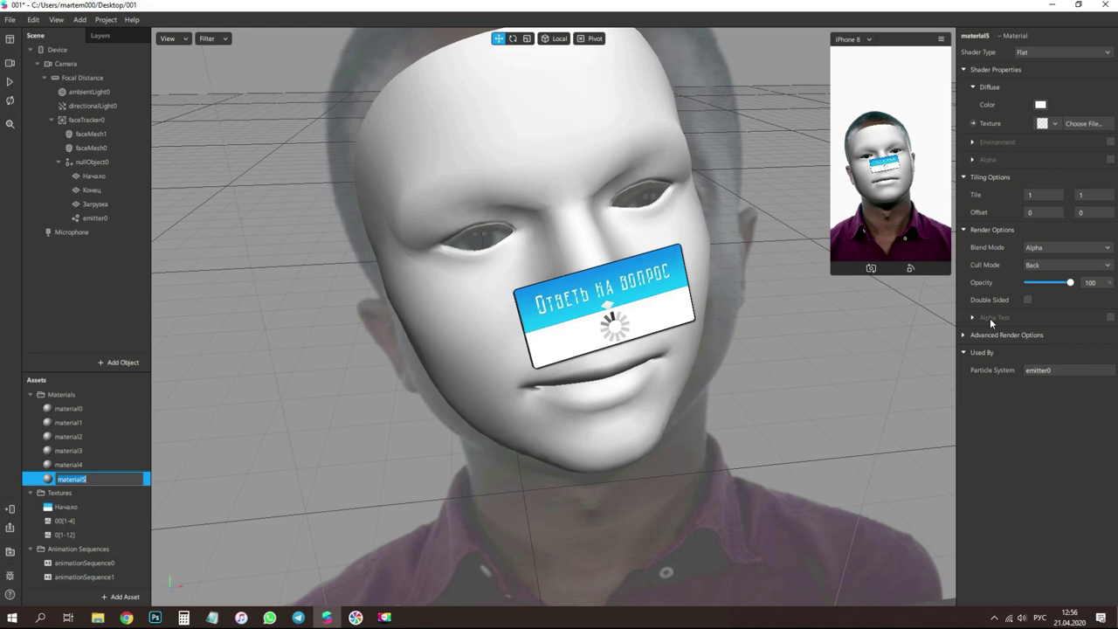
{"action": "left_click", "coordinate": [1110, 317]}
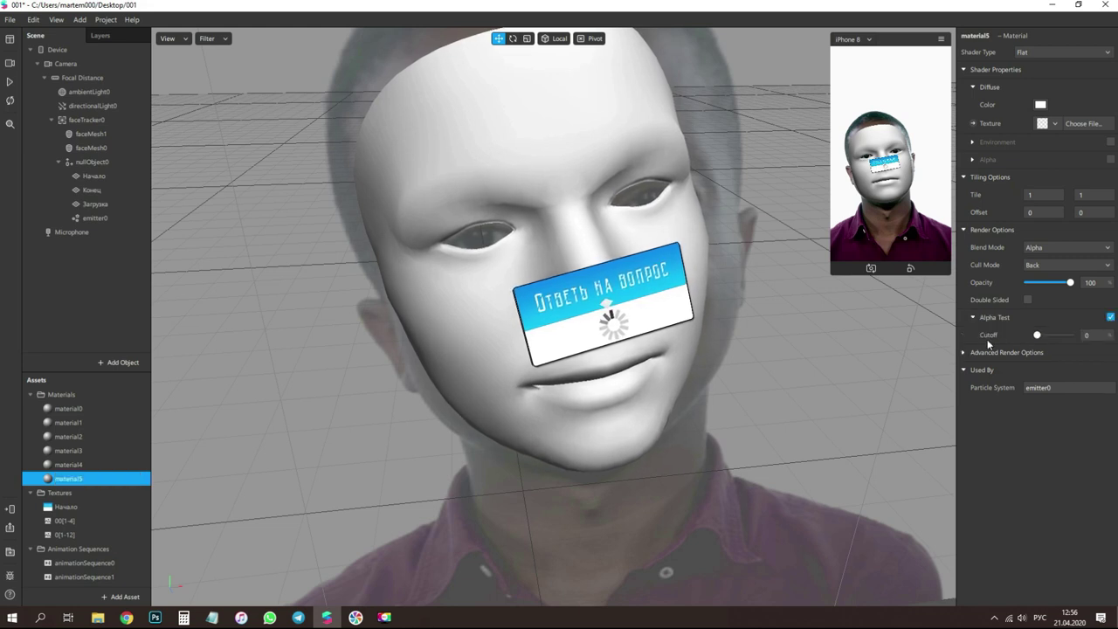
{"action": "left_click", "coordinate": [964, 353]}
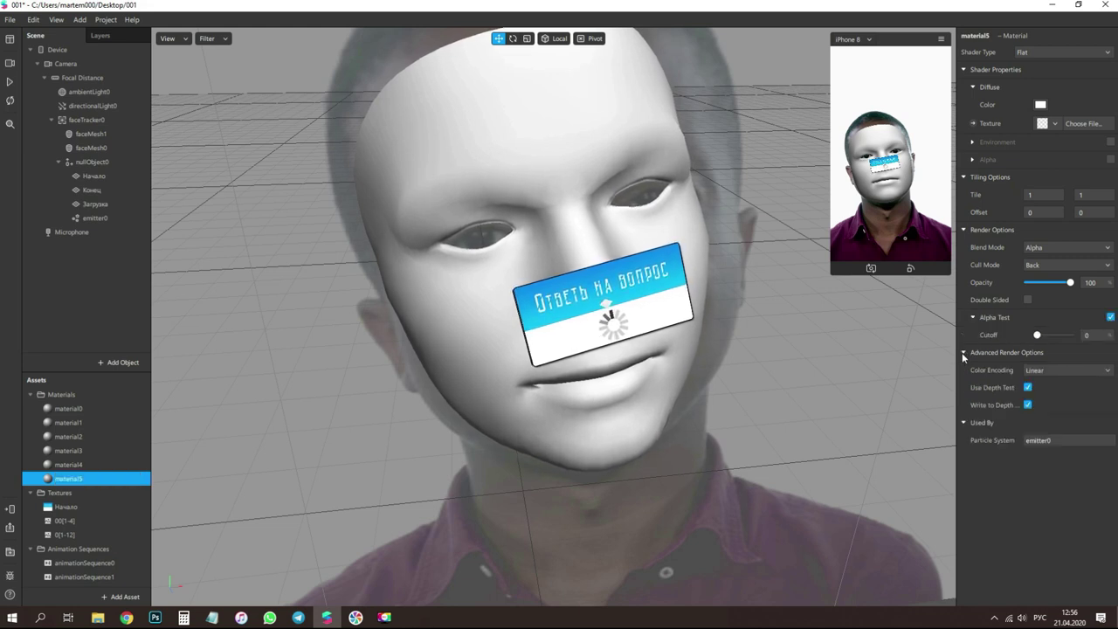
{"action": "left_click", "coordinate": [1029, 388]}
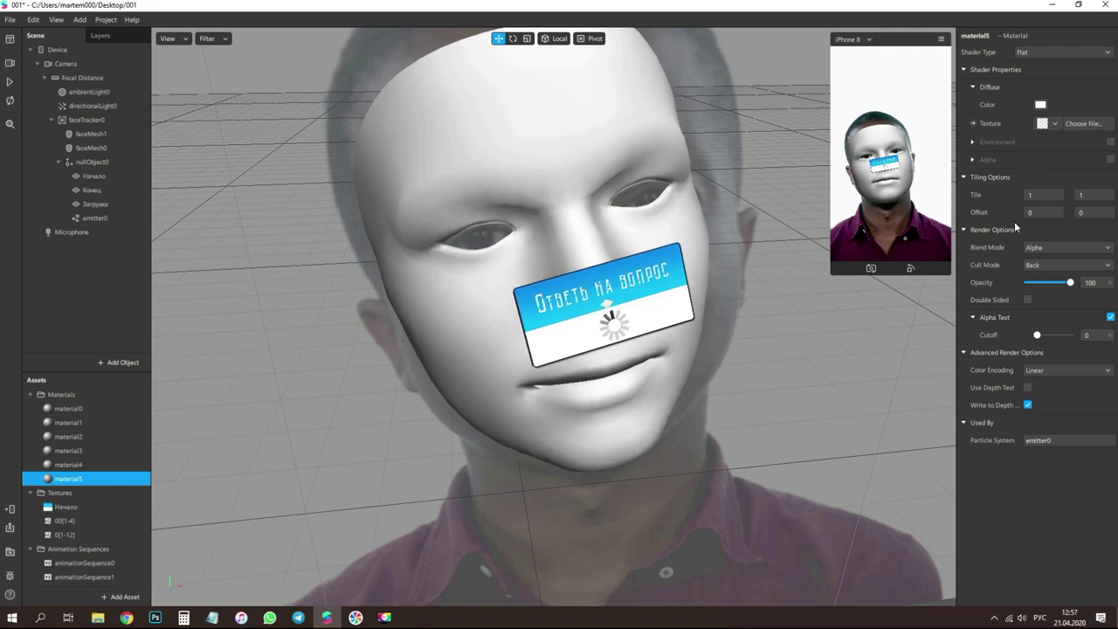
- Import the 000+ image as a new diffuse texture for material5 and play the simulation briefly to preview the particles
{"action": "left_click", "coordinate": [1047, 128]}
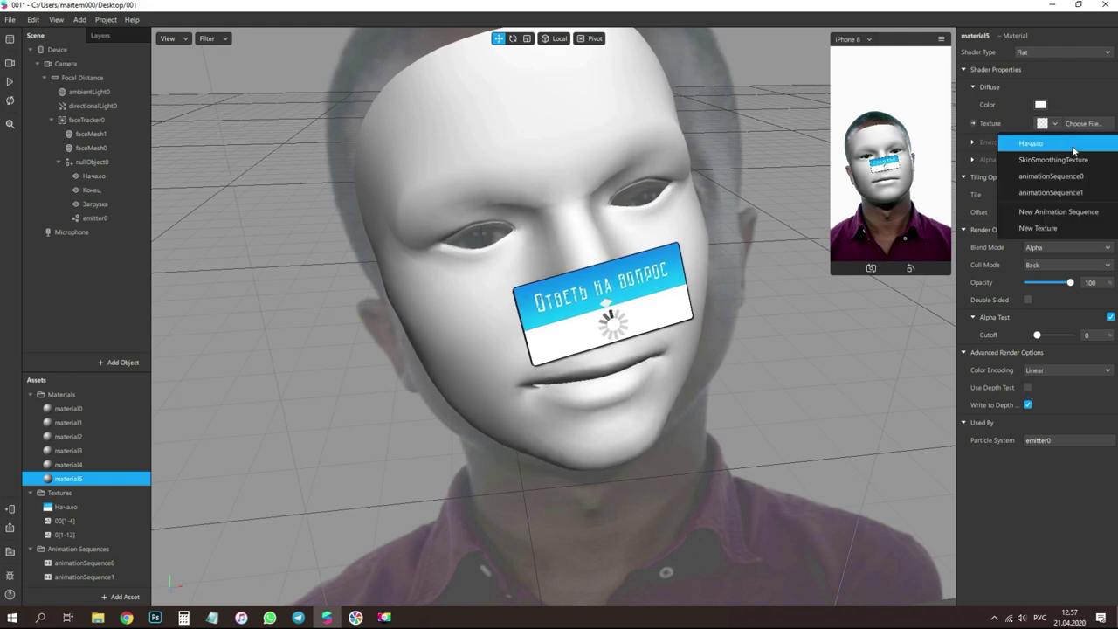
{"action": "left_click", "coordinate": [1062, 228]}
{"action": "left_click", "coordinate": [175, 42]}
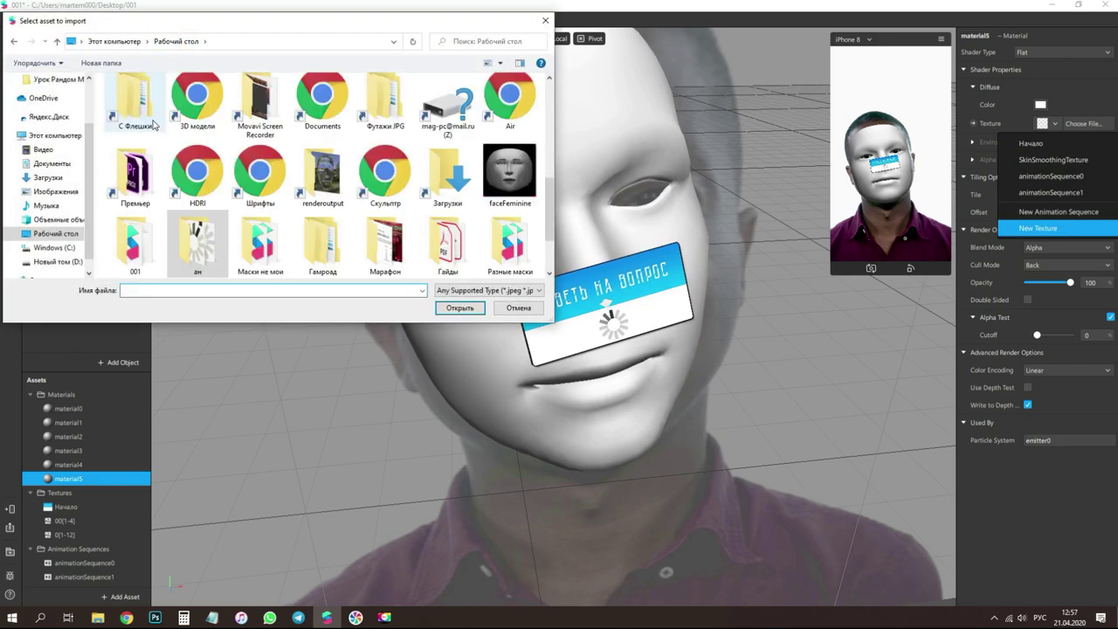
{"action": "double_click", "coordinate": [149, 118]}
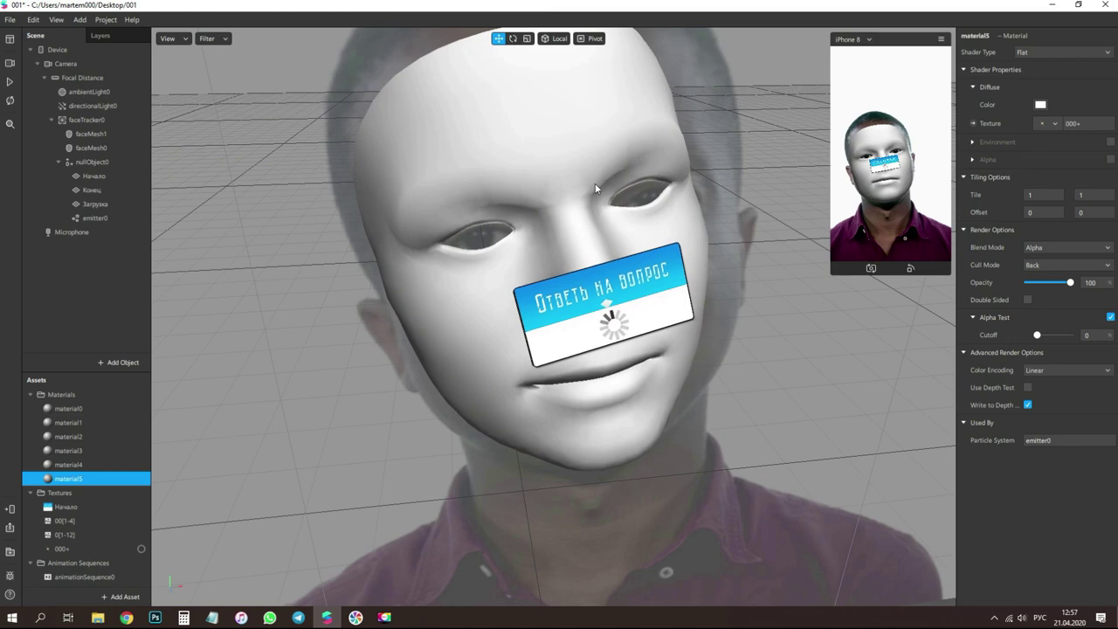
{"action": "left_click", "coordinate": [10, 82]}
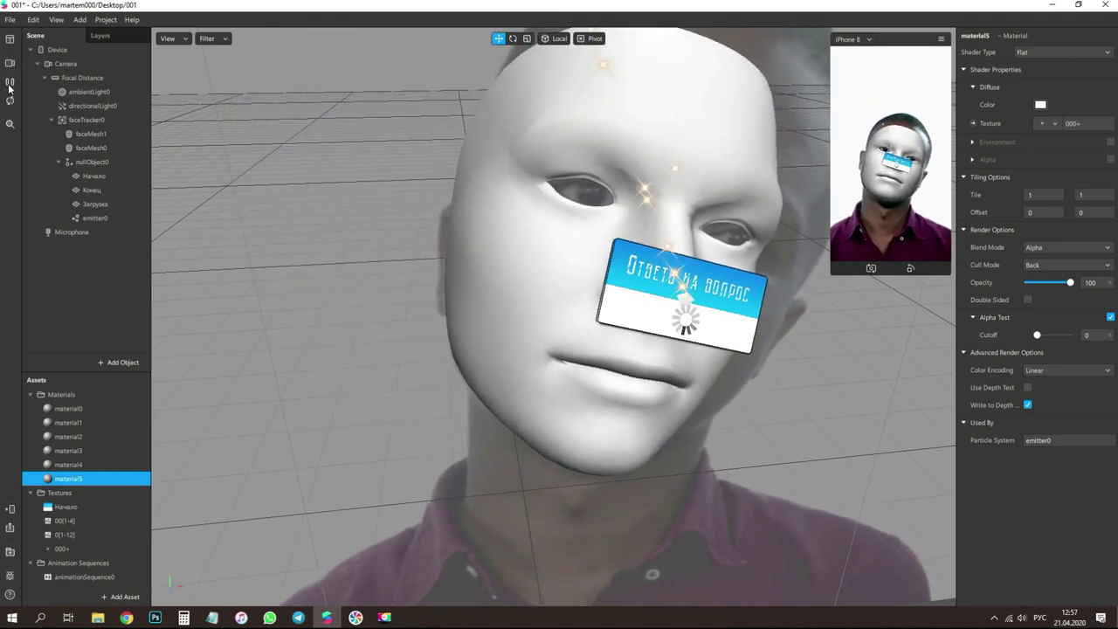
{"action": "left_click", "coordinate": [9, 84]}
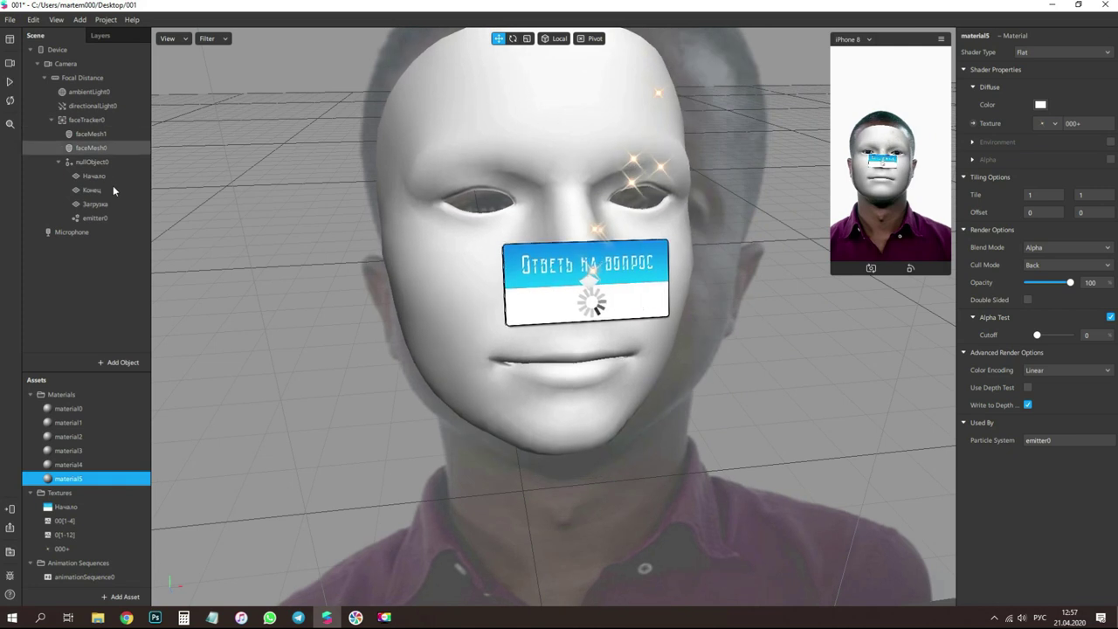
- Change emitter0's emitter type to Line with a length of 0,2
{"action": "left_click", "coordinate": [101, 220]}
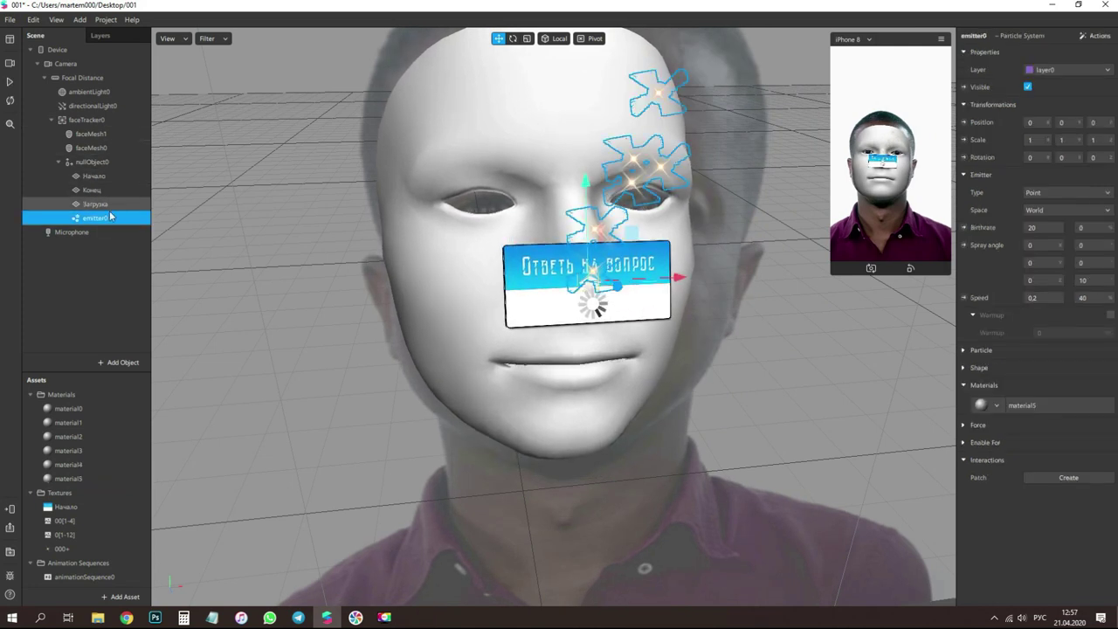
{"action": "left_click", "coordinate": [1044, 191]}
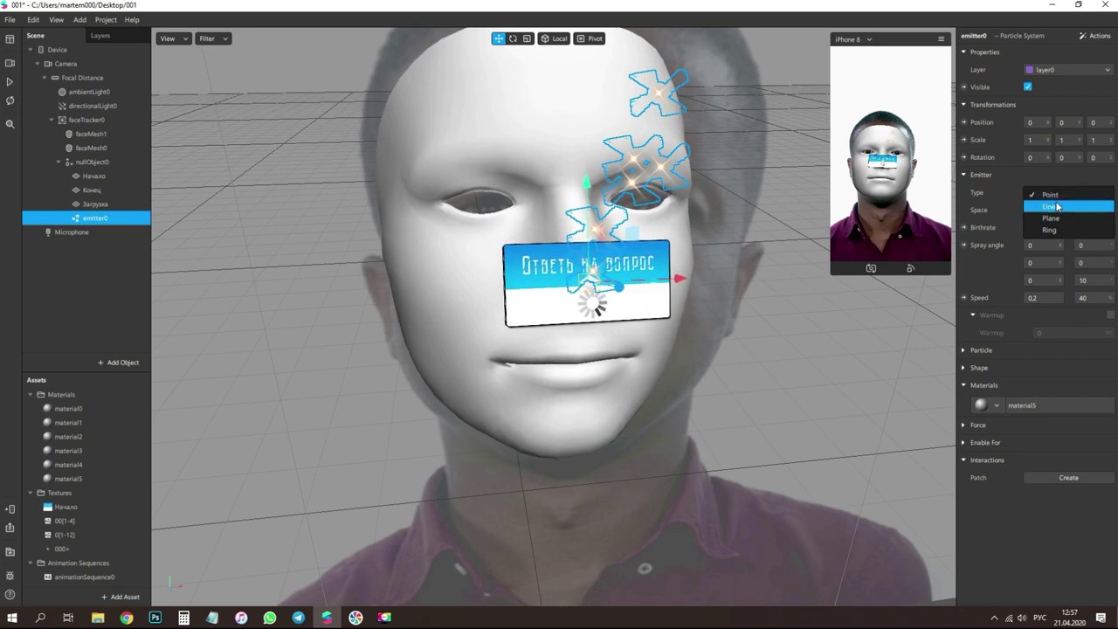
{"action": "left_click", "coordinate": [1057, 207]}
{"action": "left_click", "coordinate": [979, 211]}
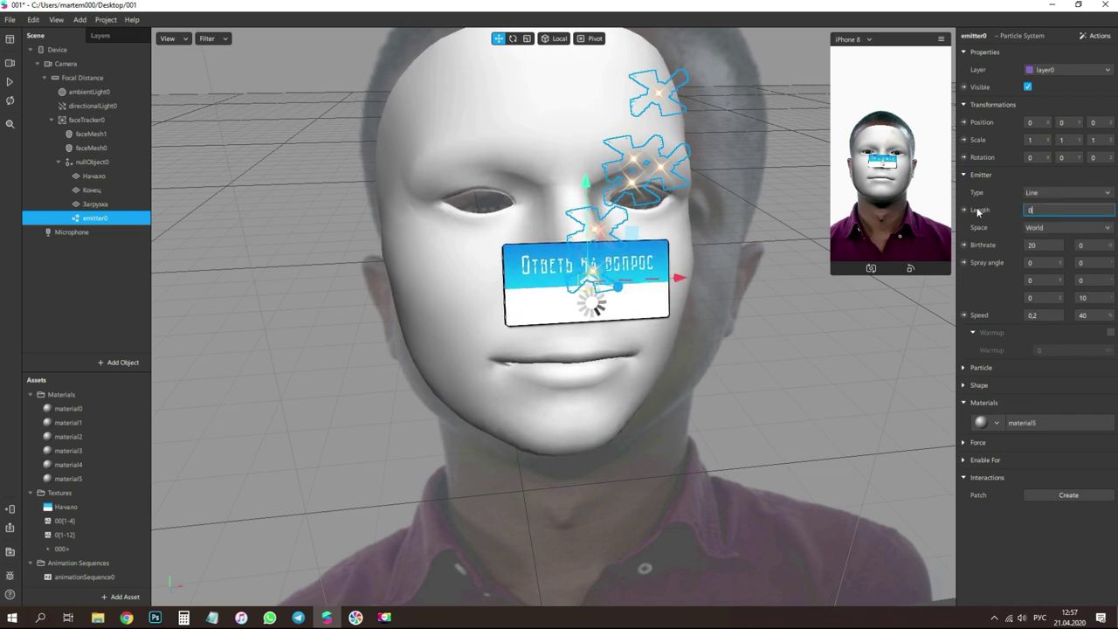
{"action": "key", "text": "Return"}
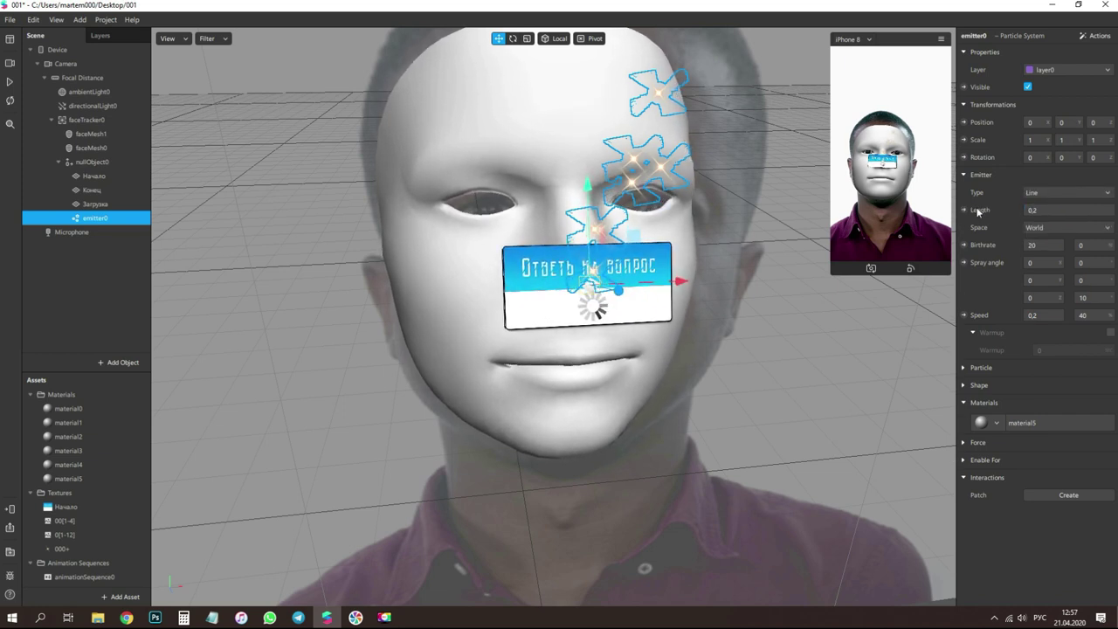
- Preview the line emitter, set its length to 0,15, and play the simulation again
{"action": "left_click", "coordinate": [8, 83]}
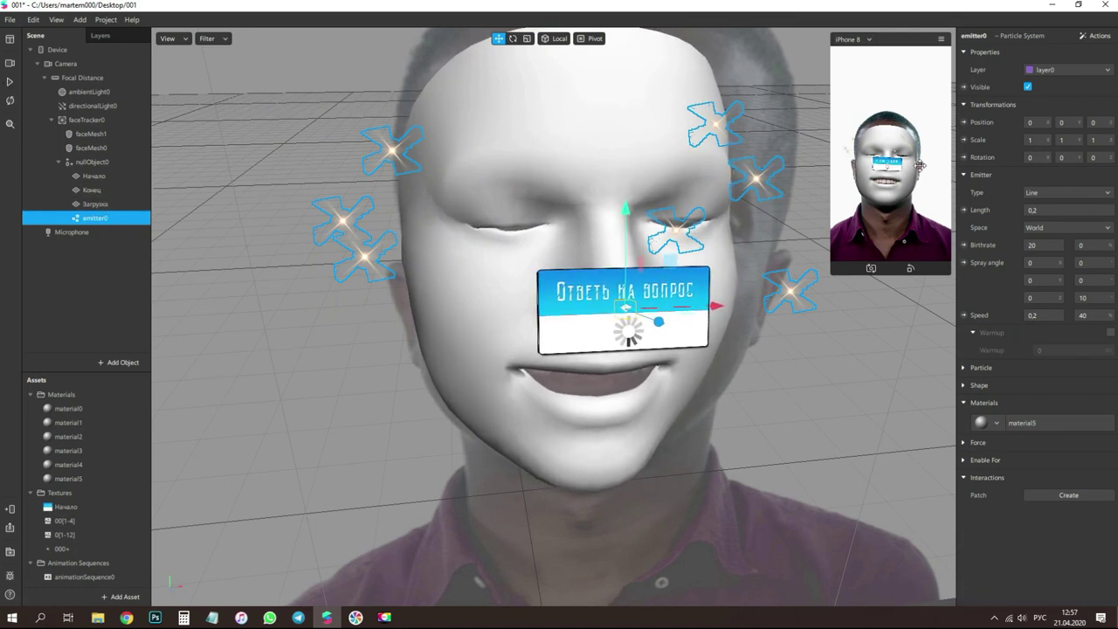
{"action": "left_click_drag", "start_coordinate": [1044, 211], "coordinate": [962, 215]}
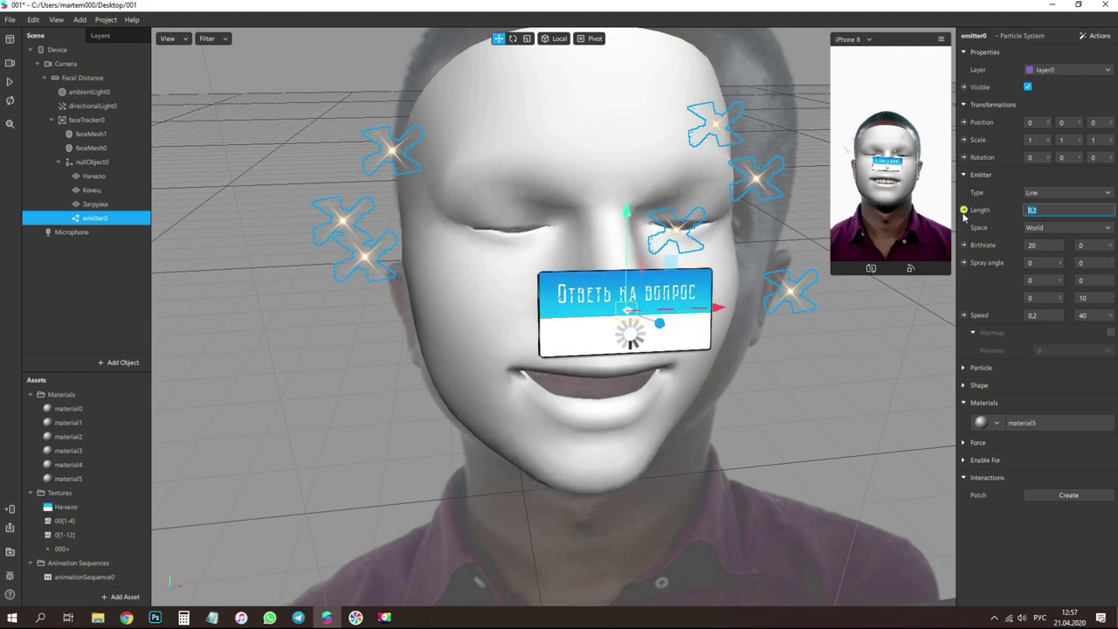
{"action": "left_click", "coordinate": [11, 83]}
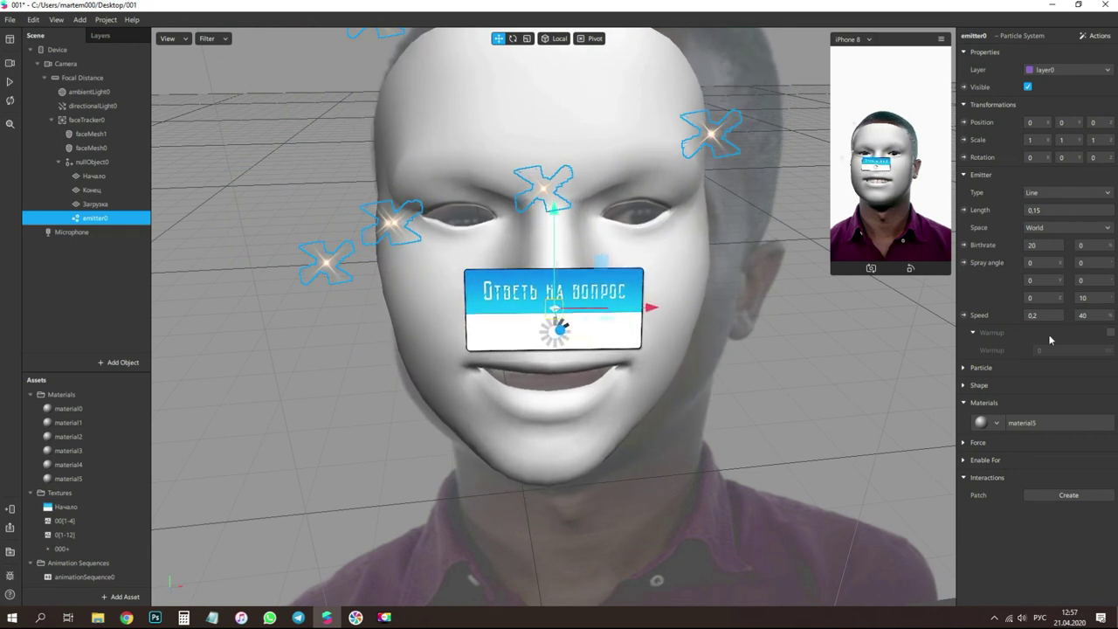
- Set emitter0's particle scale variation to 20% and preview the result
{"action": "left_click", "coordinate": [962, 368]}
{"action": "scroll", "coordinate": [966, 374], "scroll_direction": "down", "scroll_amount": 2}
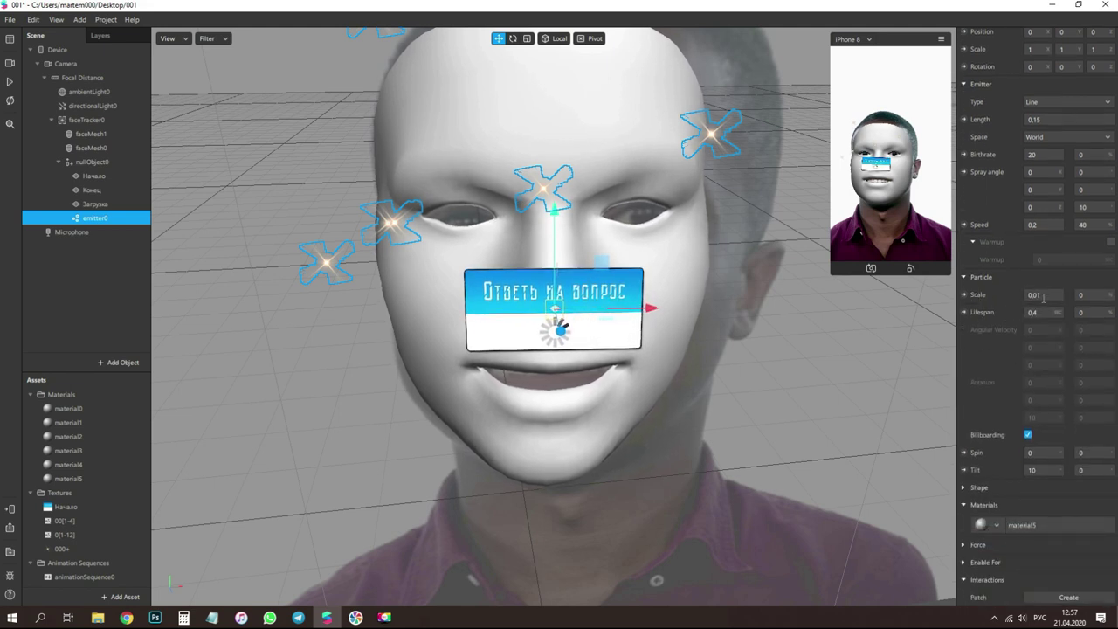
{"action": "left_click", "coordinate": [1092, 296]}
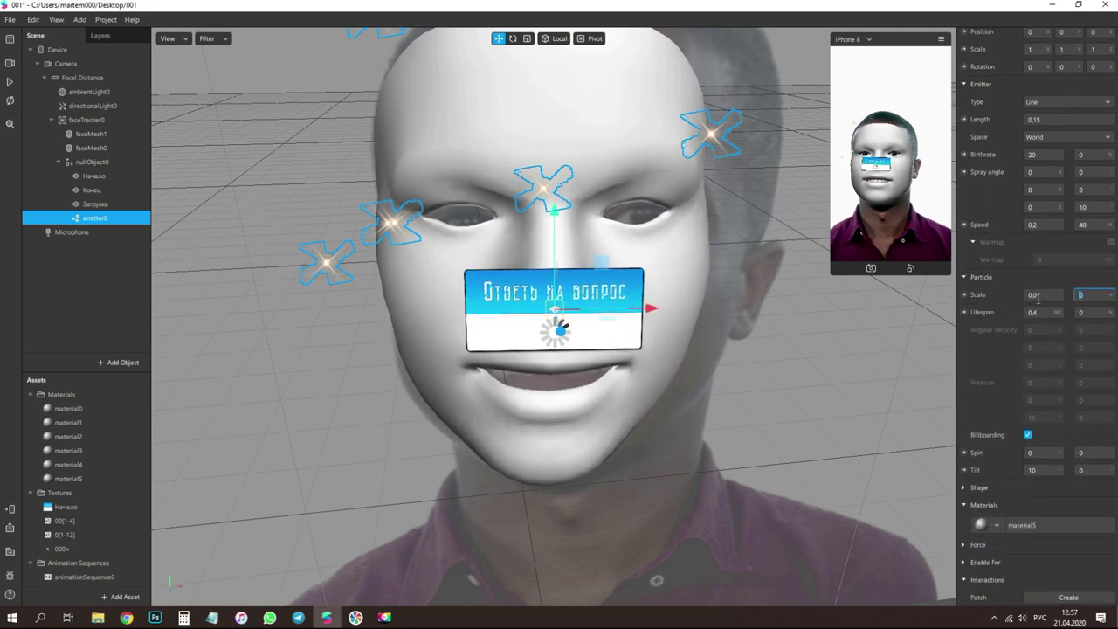
{"action": "left_click", "coordinate": [10, 84]}
- Set the particle lifespan to 0,5 seconds with 20% variation
{"action": "left_click", "coordinate": [1029, 311]}
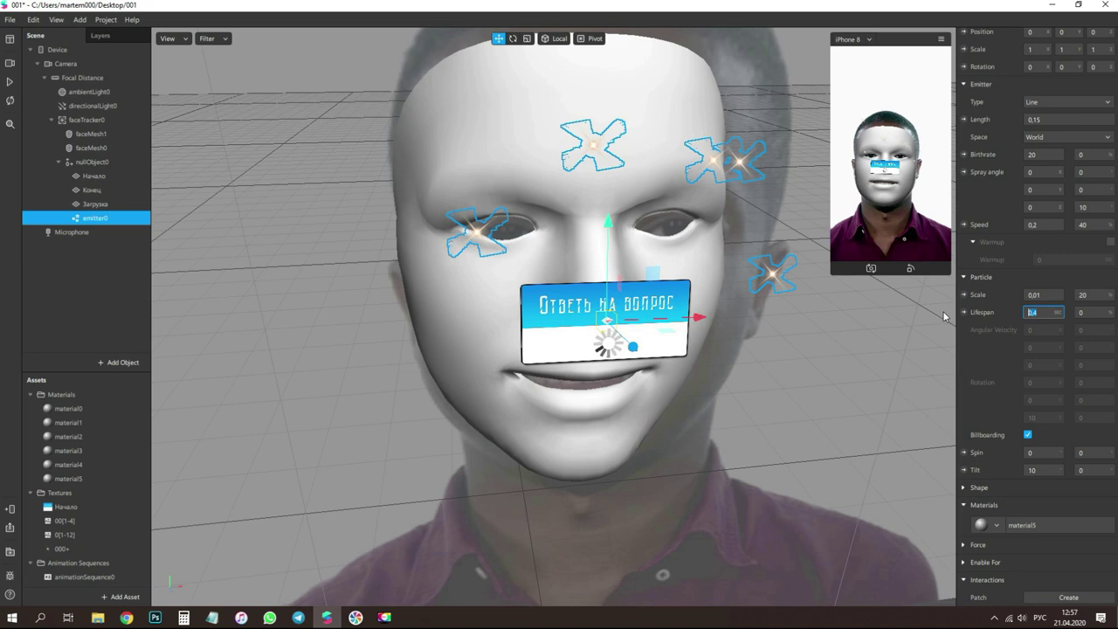
{"action": "type", "text": "0"}
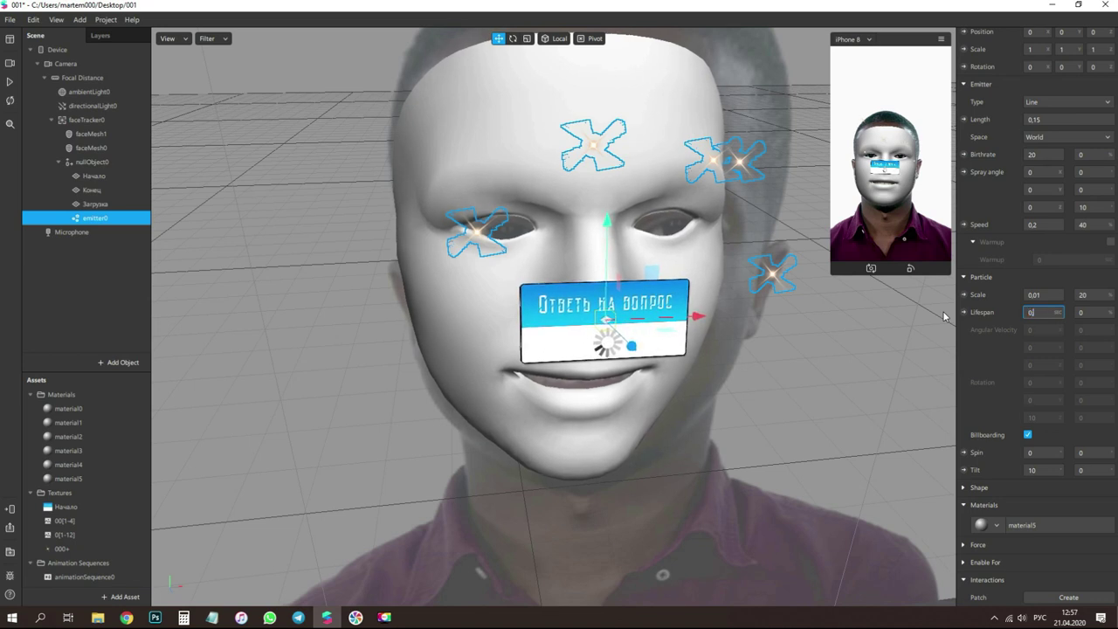
{"action": "key", "text": "Tab"}
{"action": "type", "text": "20"}
{"action": "key", "text": "Return"}
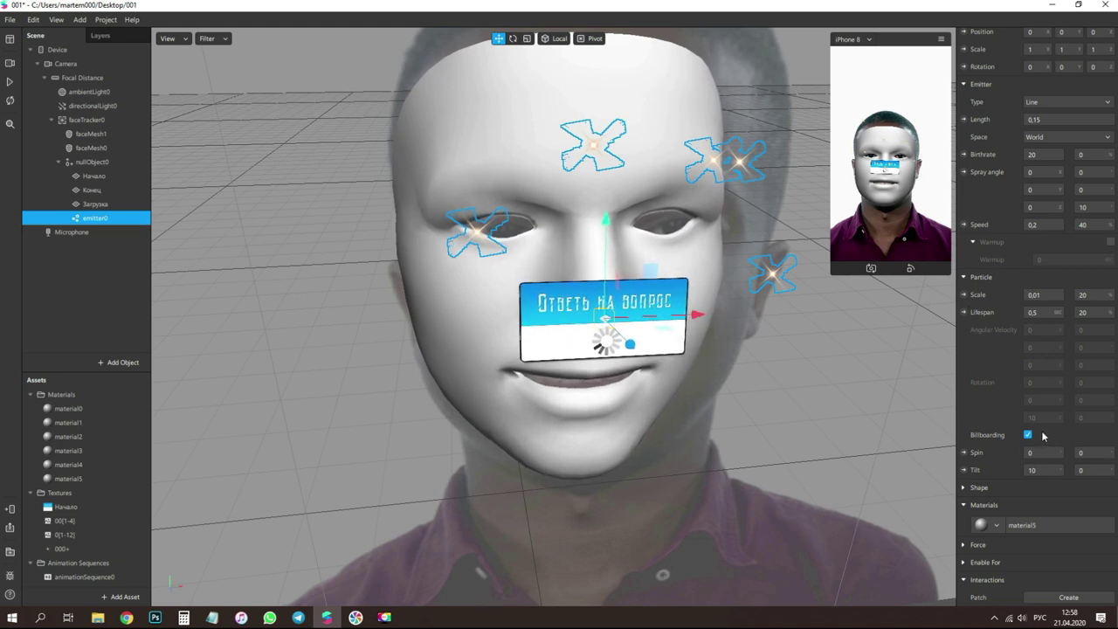
- Switch material5's blend mode to Add and preview the brighter particles
{"action": "left_click", "coordinate": [1022, 525]}
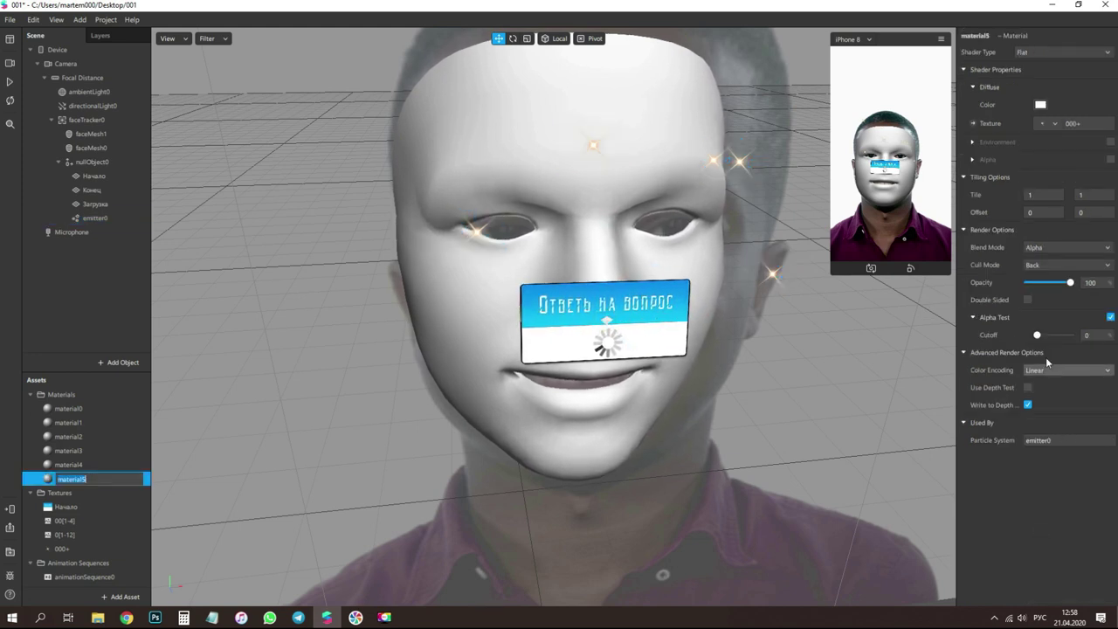
{"action": "left_click", "coordinate": [1059, 249]}
{"action": "left_click", "coordinate": [1051, 251]}
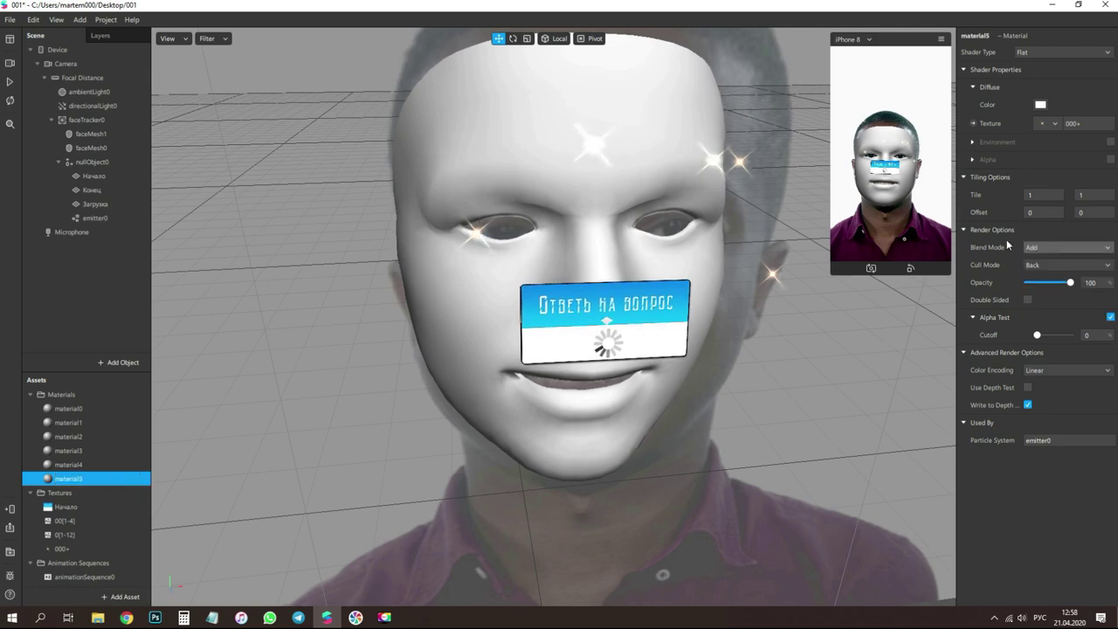
{"action": "left_click", "coordinate": [7, 84]}
- Load the long-haired woman's simulation video and play it to check the particle effect on another face
{"action": "left_click", "coordinate": [12, 66]}
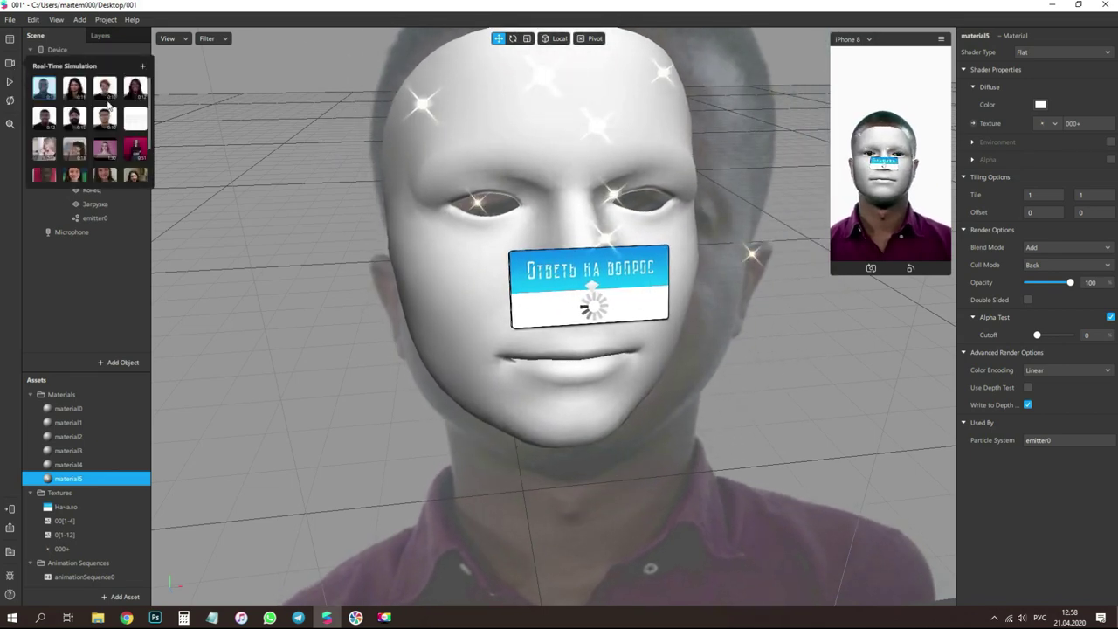
{"action": "left_click", "coordinate": [74, 150]}
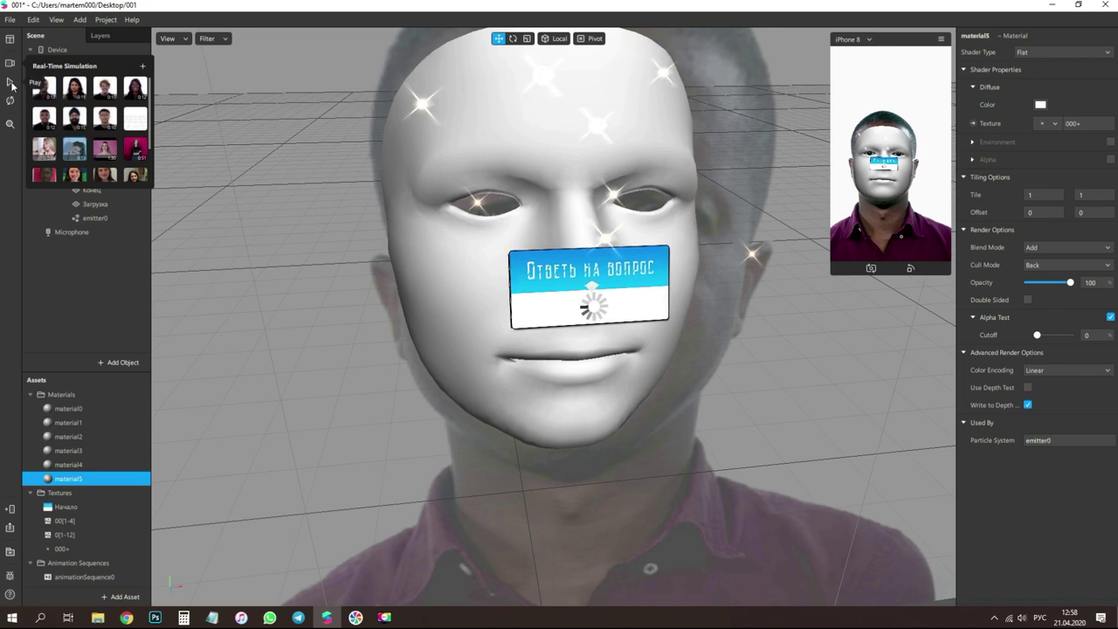
{"action": "left_click", "coordinate": [10, 83]}
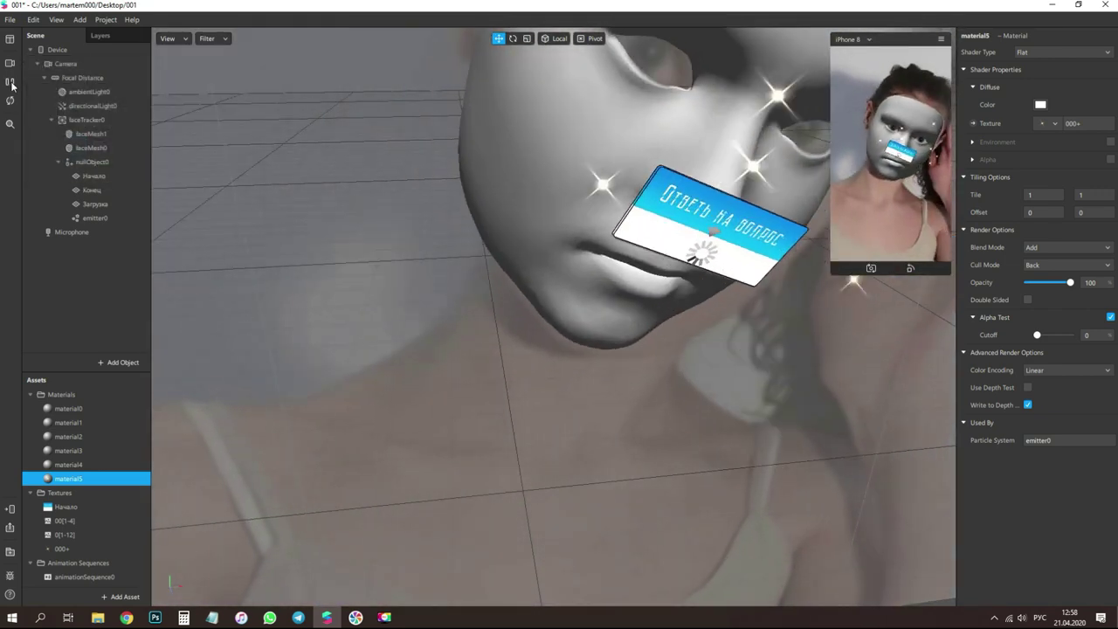
{"action": "left_click", "coordinate": [14, 85]}
- Return the simulation to the first face video and inspect the mask and particles from the side
{"action": "left_click", "coordinate": [11, 65]}
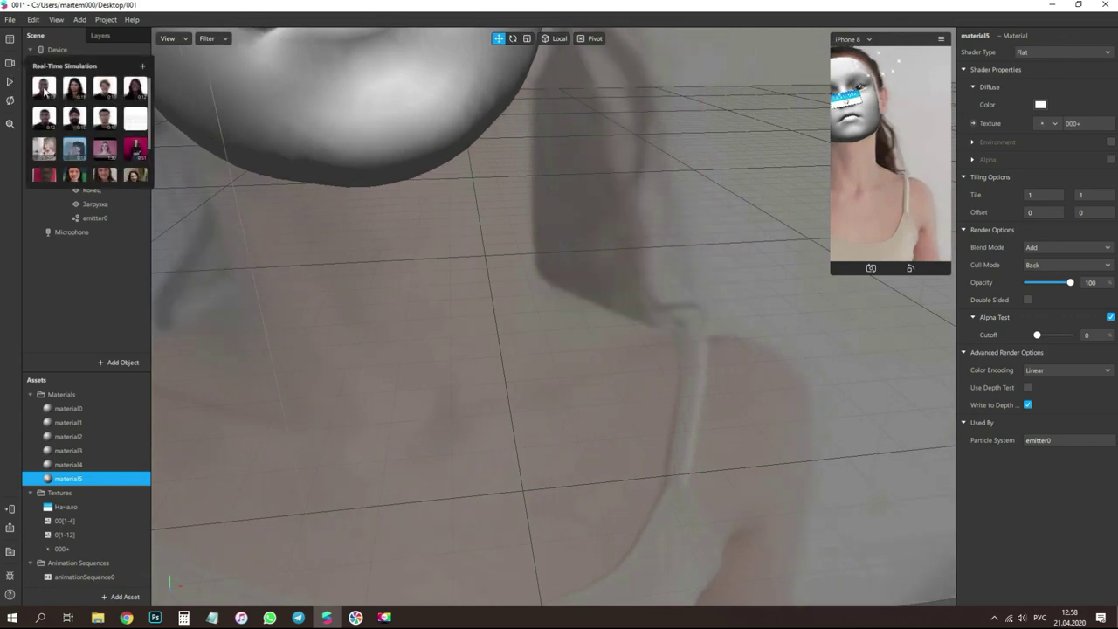
{"action": "left_click", "coordinate": [40, 86]}
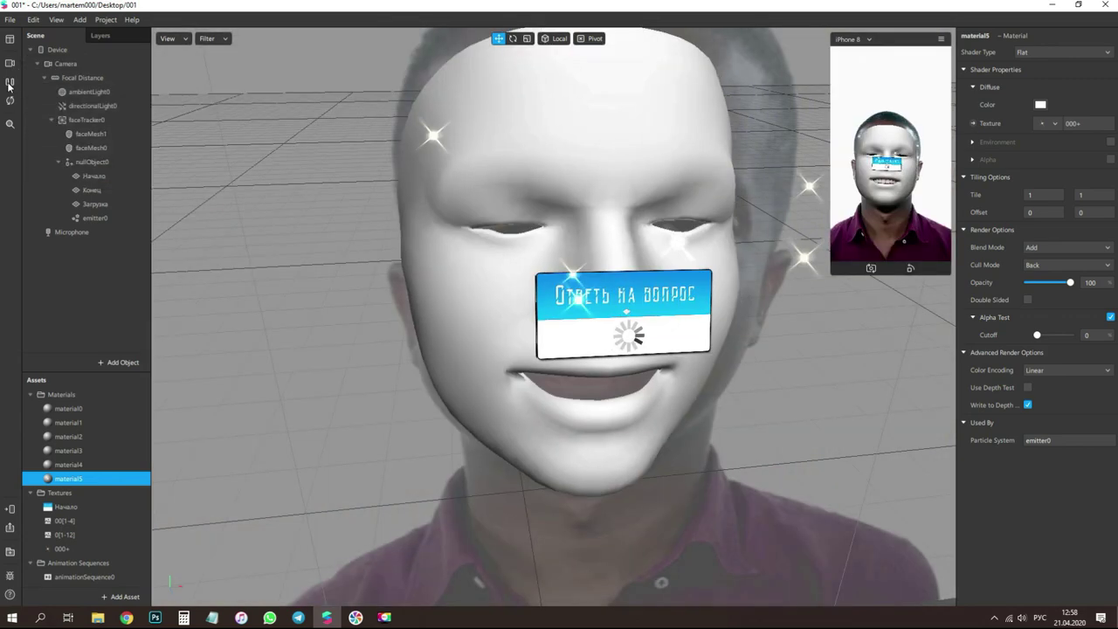
{"action": "left_click_drag", "start_coordinate": [464, 249], "coordinate": [400, 188]}
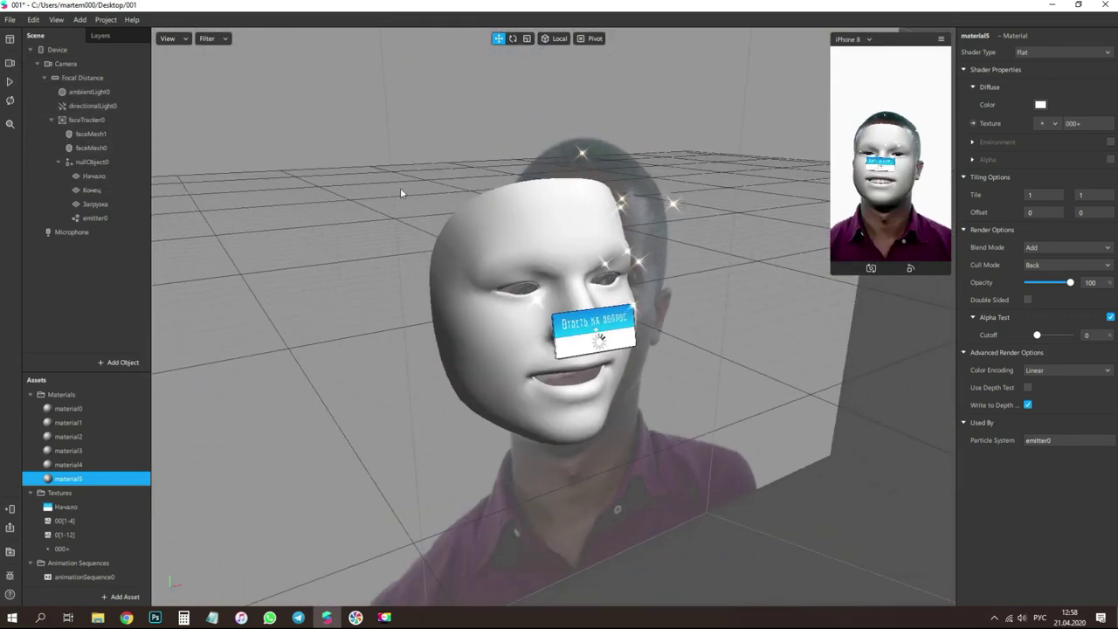
- Save the project
{"action": "left_click", "coordinate": [10, 19]}
{"action": "left_click", "coordinate": [55, 161]}
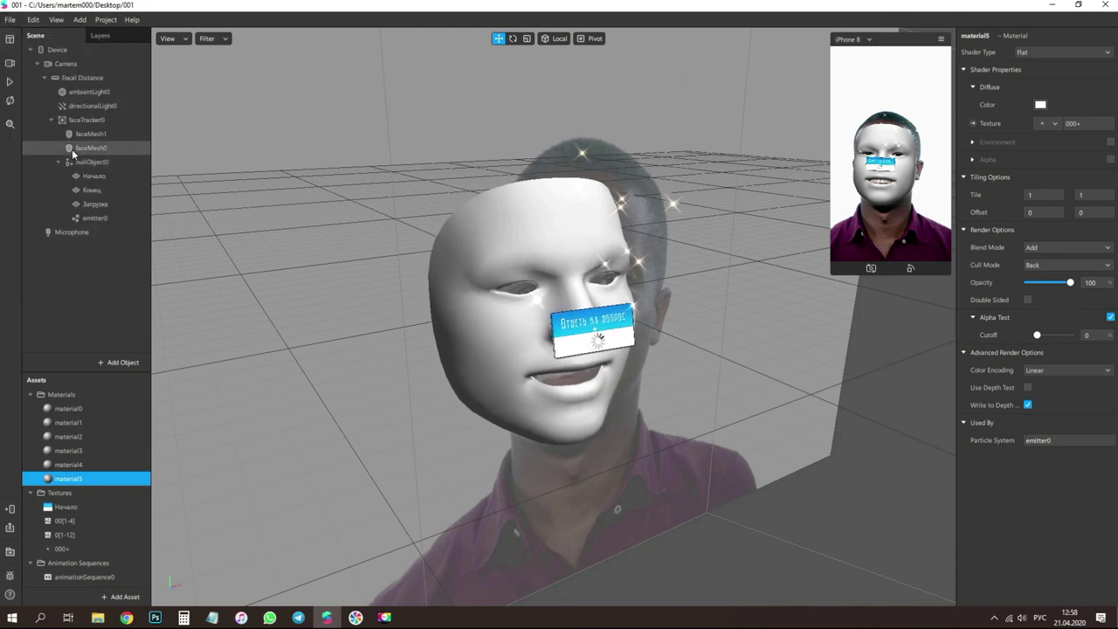
{"action": "middle_click_drag", "start_coordinate": [745, 387], "coordinate": [577, 362]}
{"action": "scroll", "coordinate": [554, 316], "scroll_direction": "up", "scroll_amount": 4}
{"action": "middle_click_drag", "start_coordinate": [422, 350], "coordinate": [569, 358]}
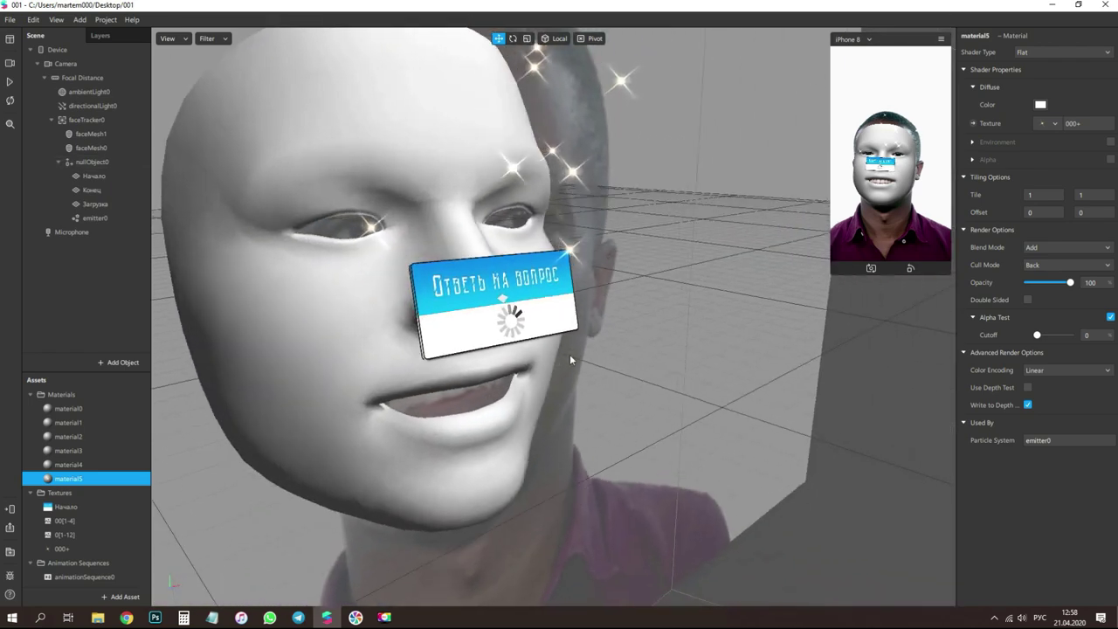
{"action": "scroll", "coordinate": [477, 353], "scroll_direction": "up", "scroll_amount": 2}
{"action": "middle_click_drag", "start_coordinate": [477, 353], "coordinate": [530, 338]}
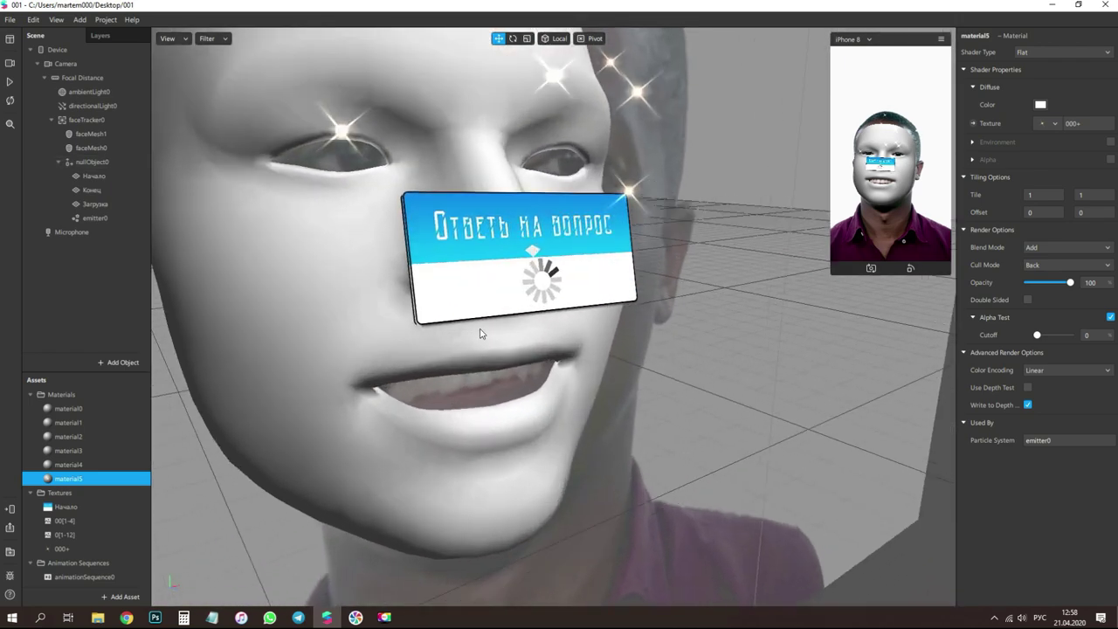
- Select nullObject0, the parent of the banner planes and the particle emitter
{"action": "right_click", "coordinate": [103, 166]}
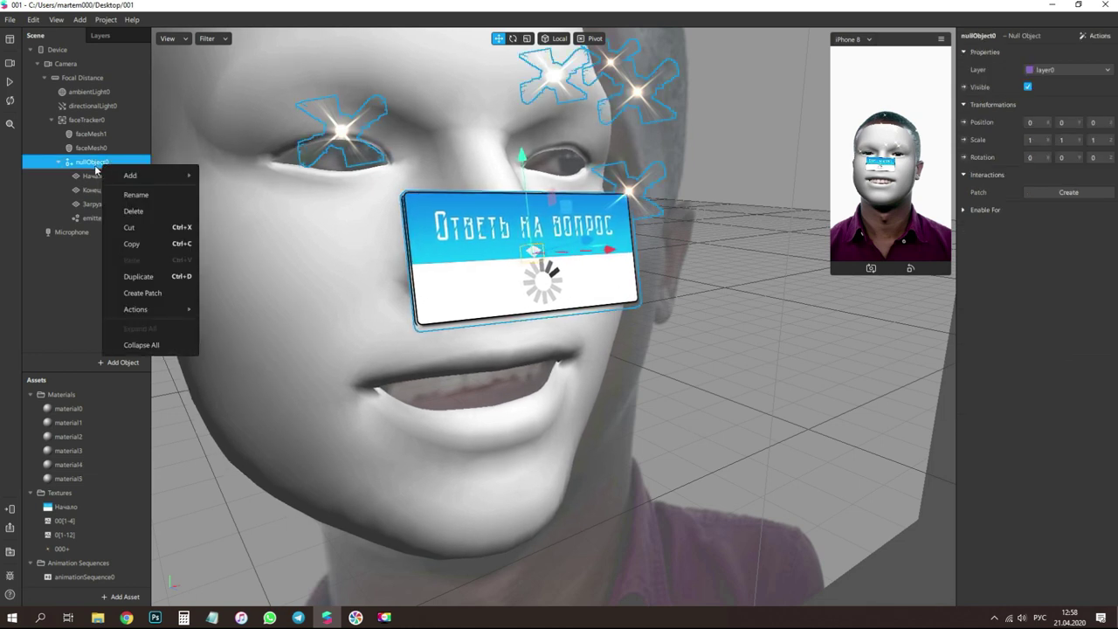
{"action": "left_click", "coordinate": [95, 166]}
{"action": "right_click", "coordinate": [91, 166]}
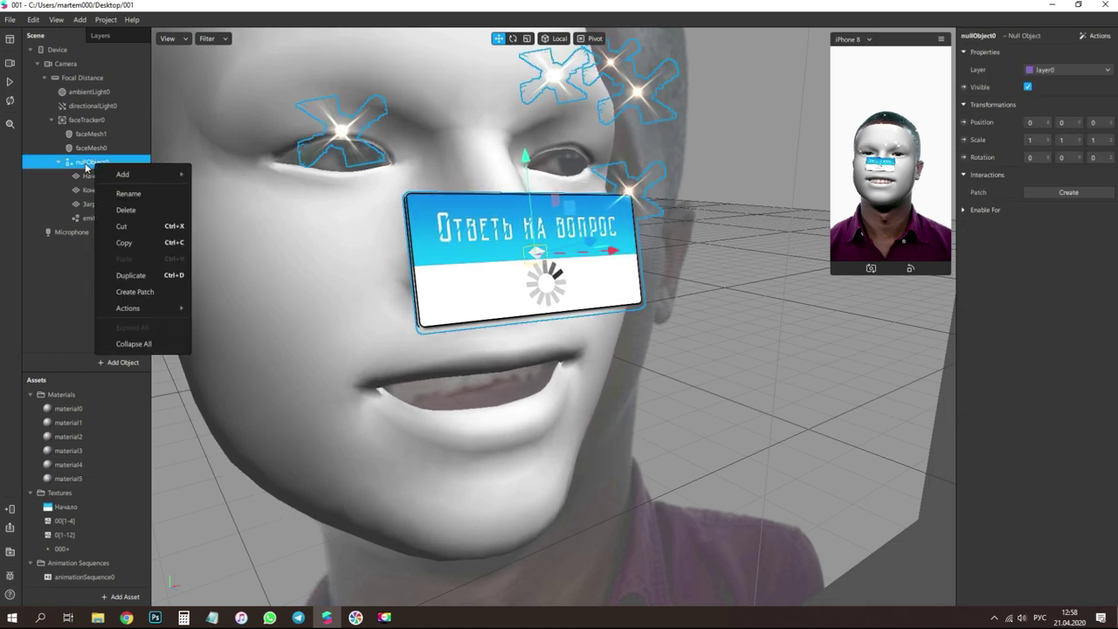
{"action": "key", "text": "Escape"}
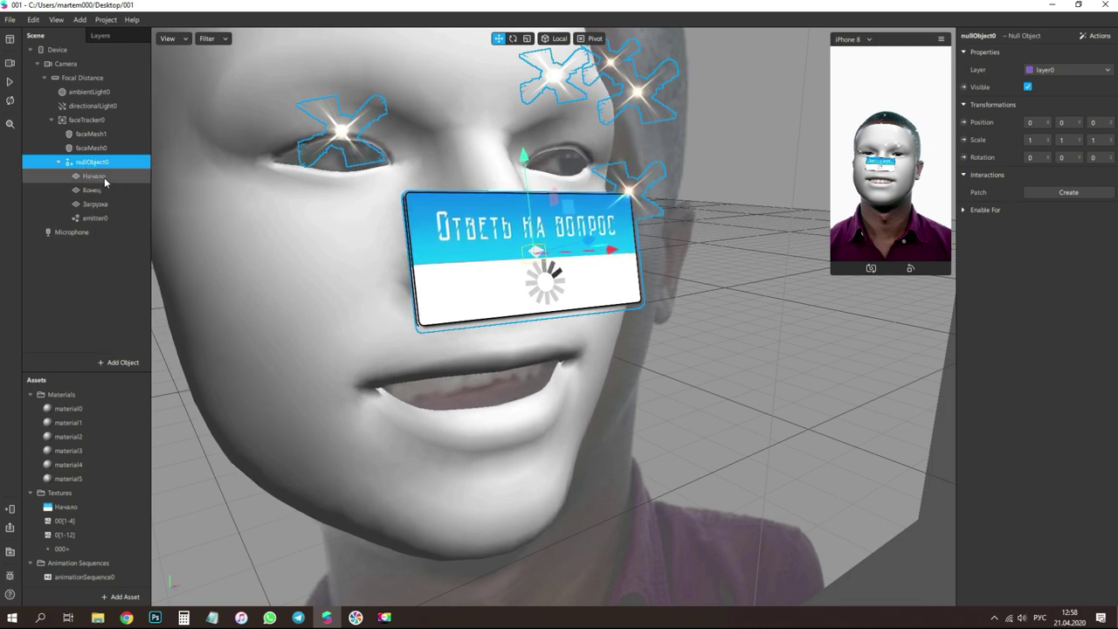
- Duplicate the Начало plane and place the copy below emitter0 as a direct child of nullObject0
{"action": "left_click", "coordinate": [104, 178]}
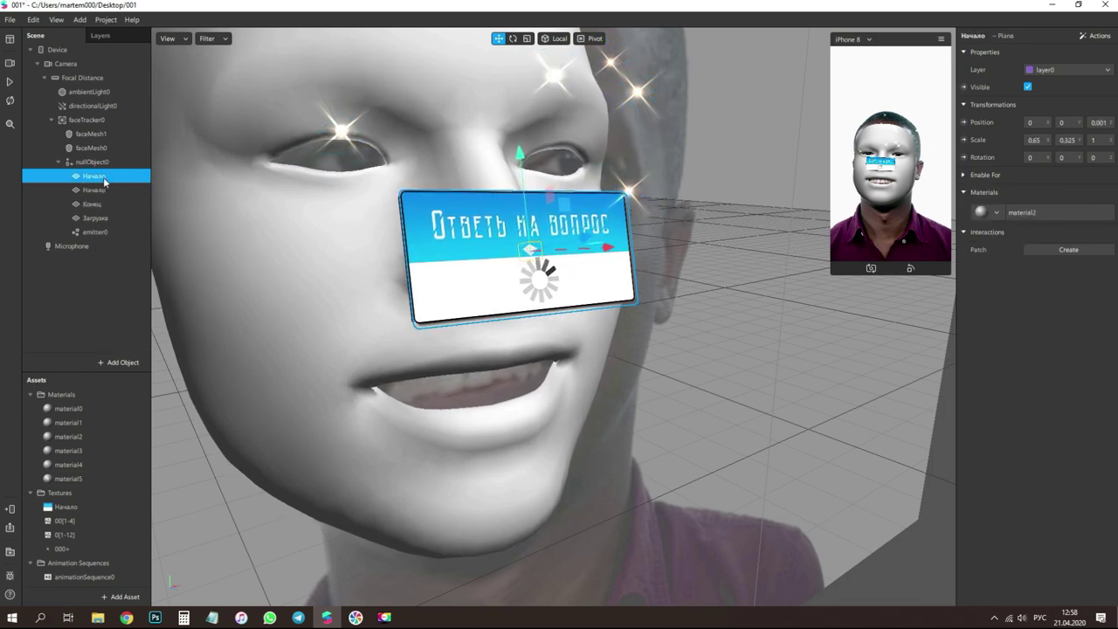
{"action": "left_click_drag", "start_coordinate": [103, 190], "coordinate": [109, 243]}
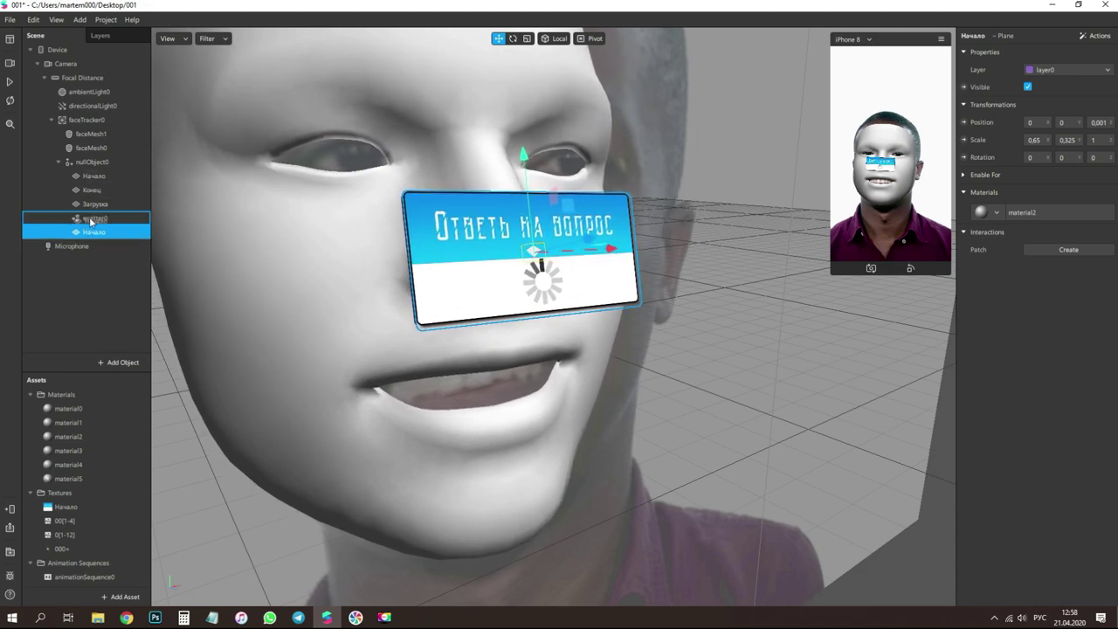
{"action": "left_click_drag", "start_coordinate": [90, 222], "coordinate": [90, 221]}
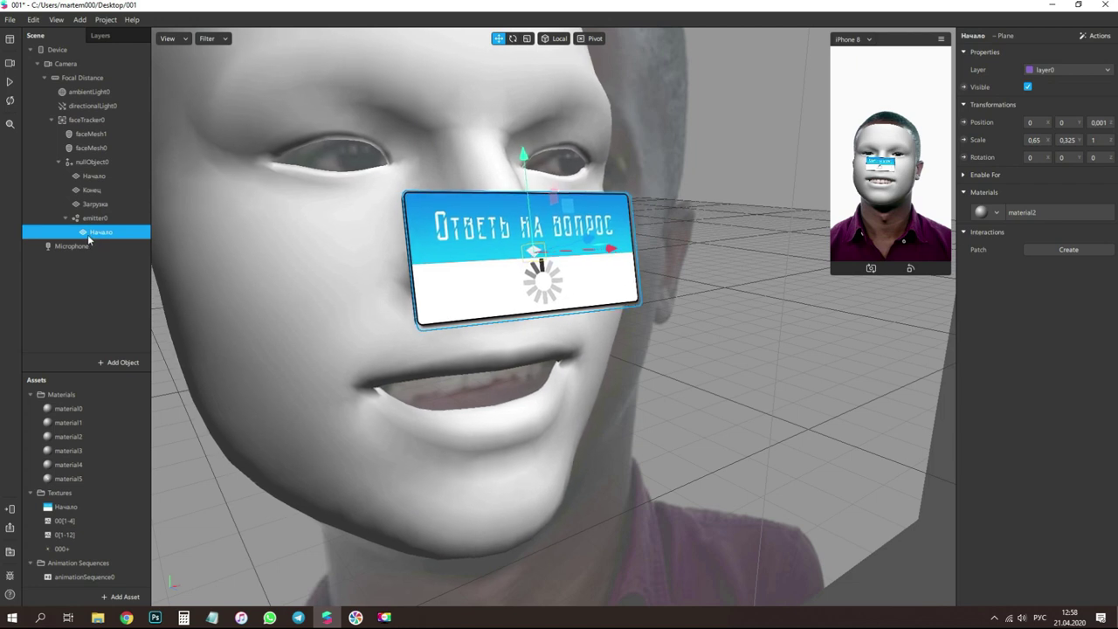
{"action": "key", "text": "ctrl+z"}
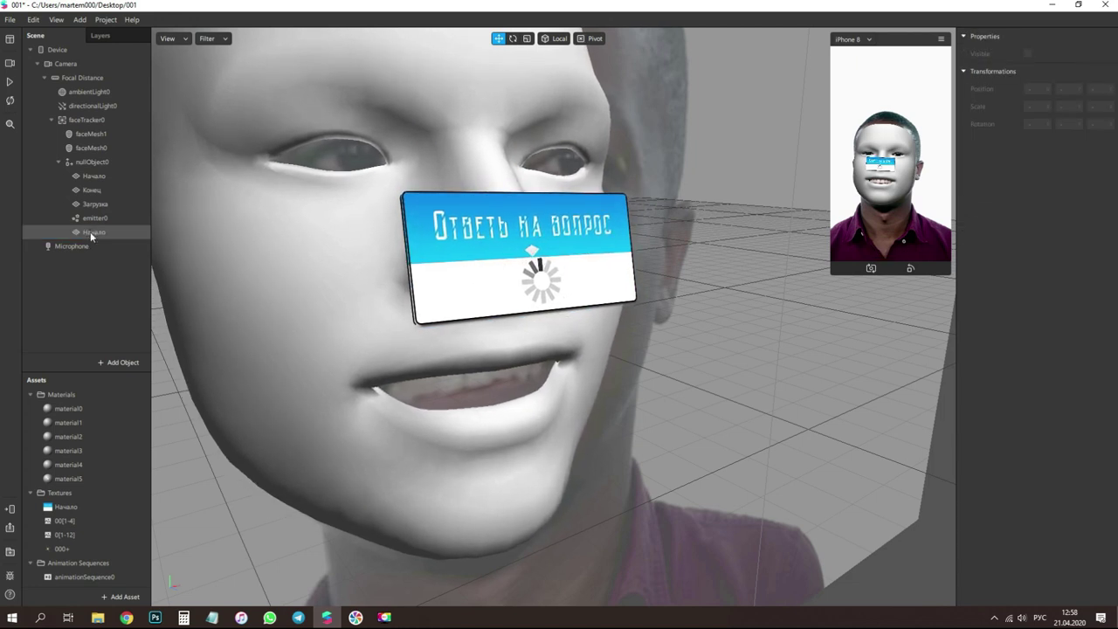
- Rename the duplicated Начало plane at the end of nullObject0 as белый
{"action": "left_click", "coordinate": [91, 232]}
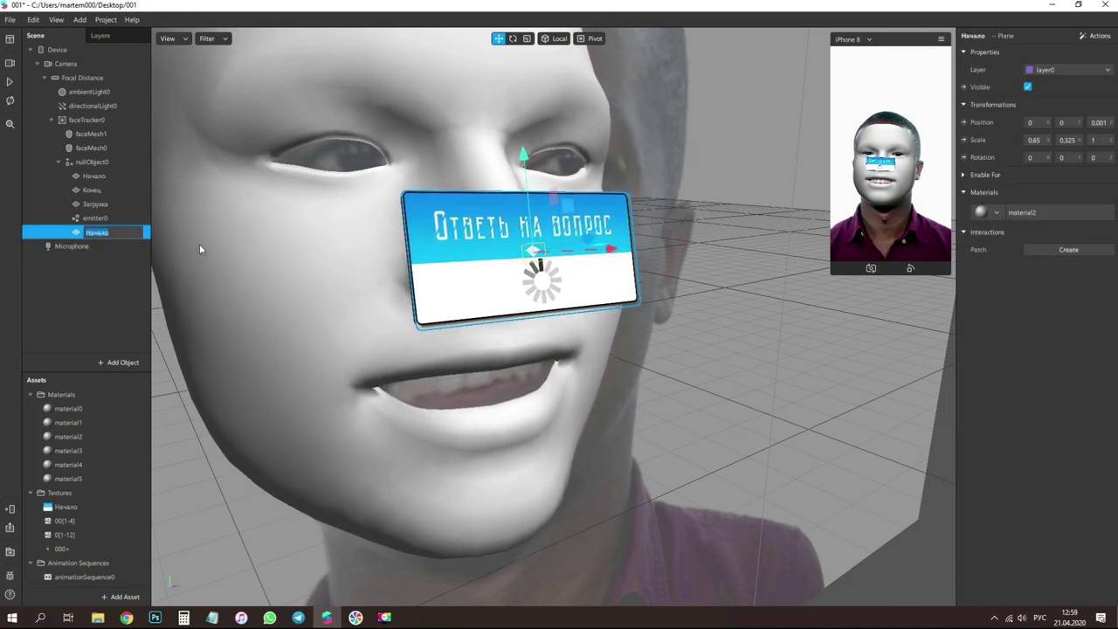
{"action": "type", "text": "белый"}
{"action": "key", "text": "Return"}
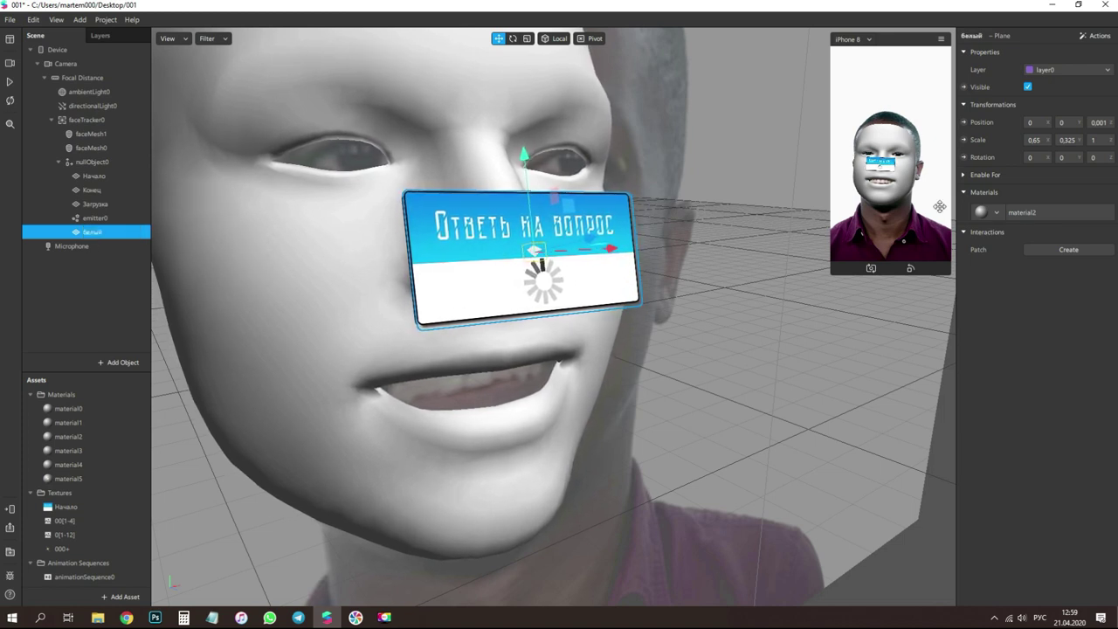
- Give the белый plane a new material with the Flat shader type and save the project
{"action": "left_click", "coordinate": [999, 216]}
{"action": "left_click", "coordinate": [1059, 333]}
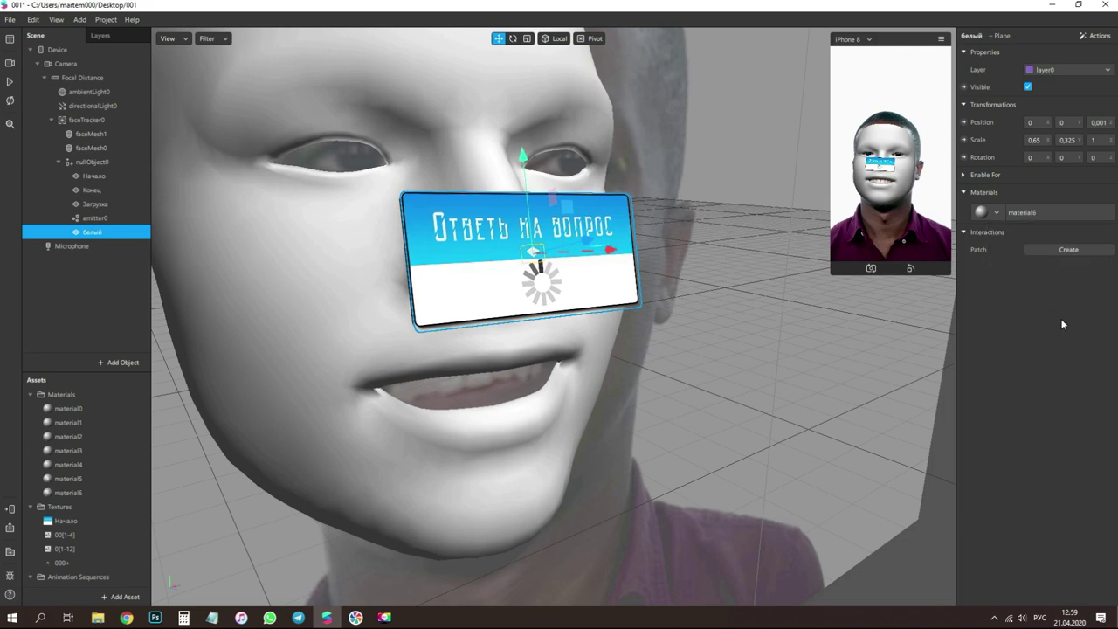
{"action": "left_click", "coordinate": [1040, 214]}
{"action": "left_click", "coordinate": [1031, 54]}
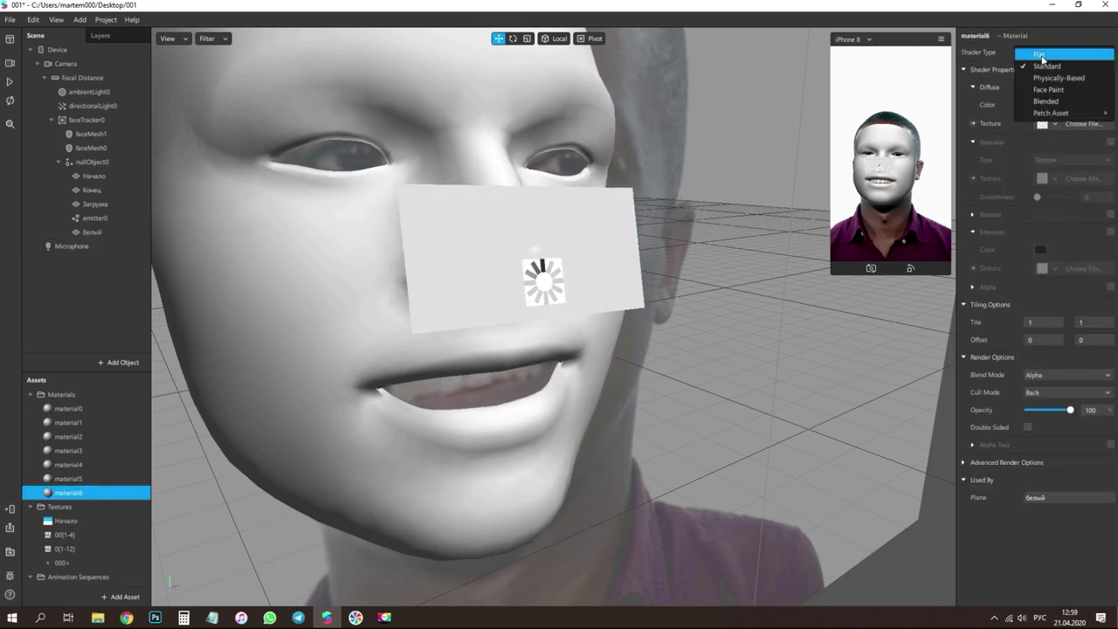
{"action": "left_click", "coordinate": [1040, 55]}
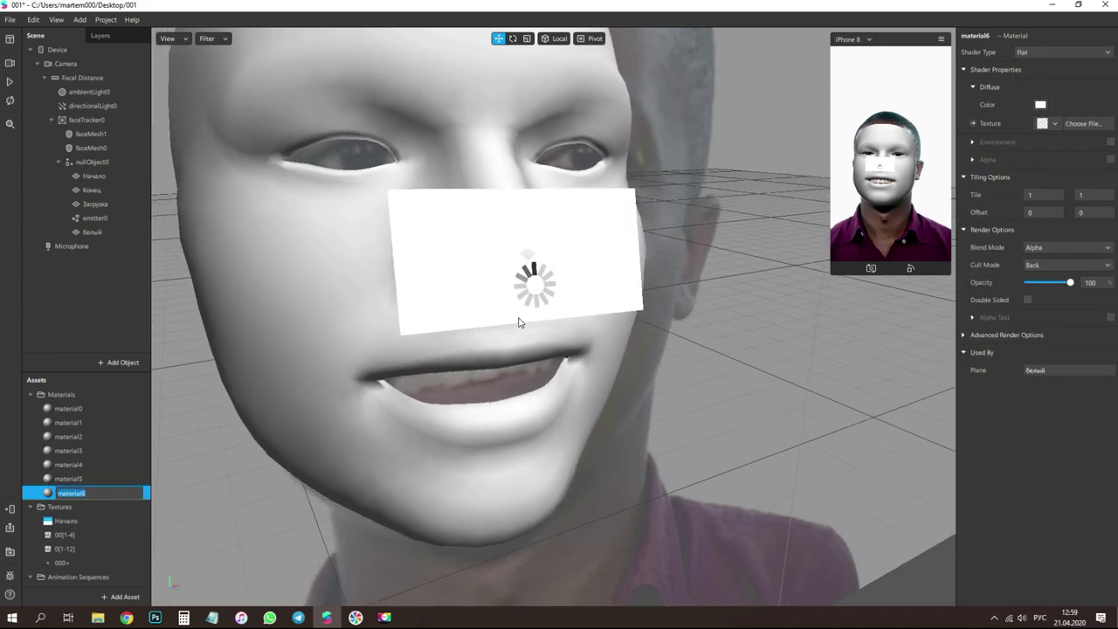
{"action": "left_click", "coordinate": [12, 20]}
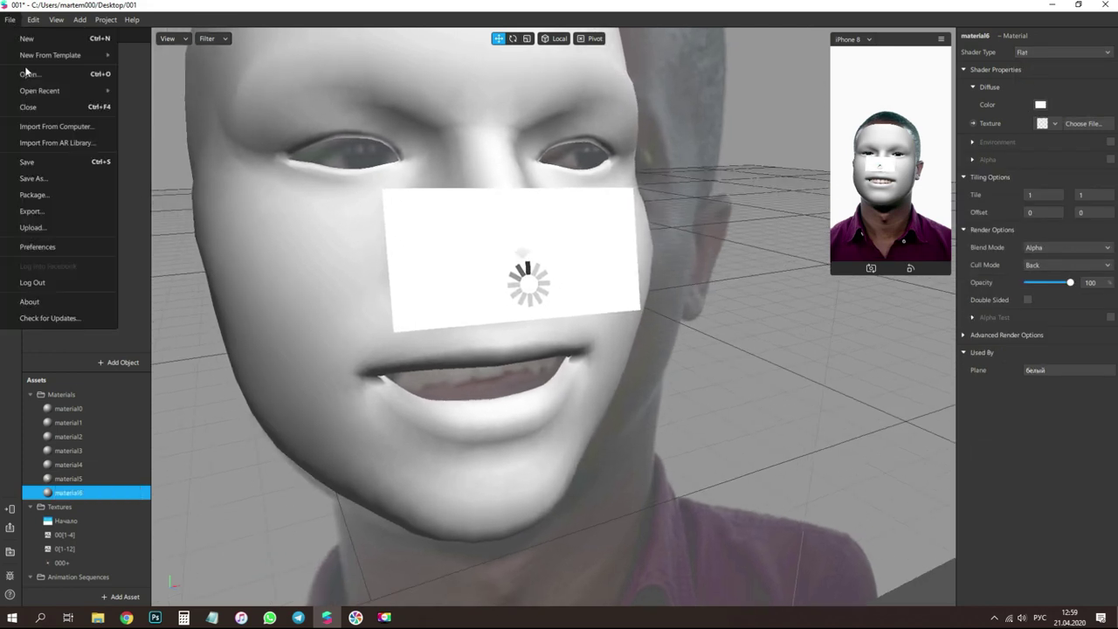
{"action": "left_click", "coordinate": [96, 161]}
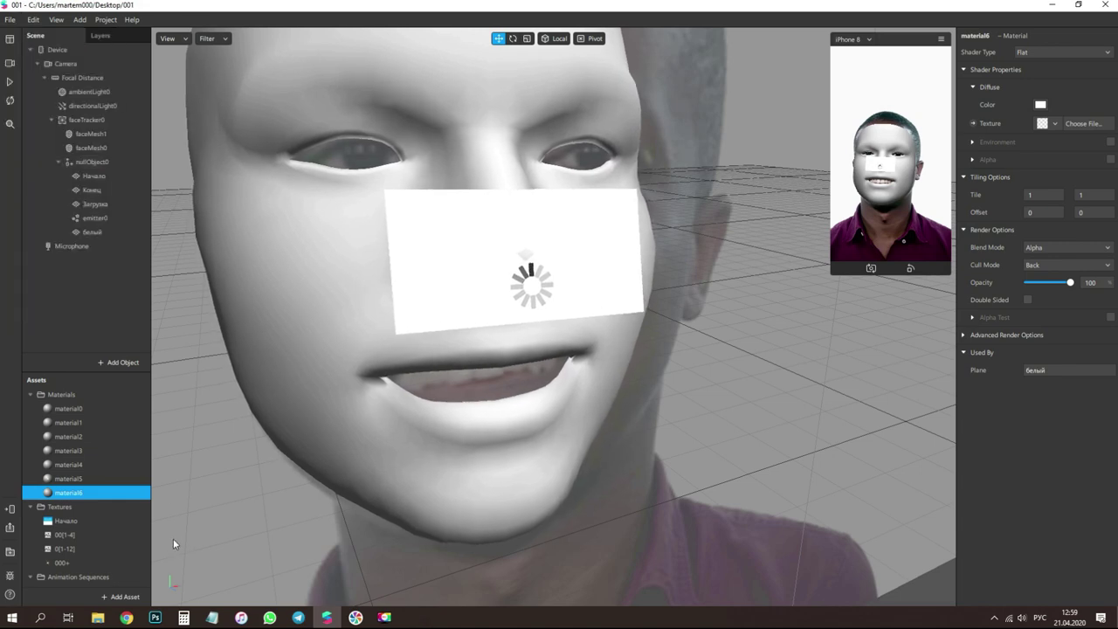
- Switch to Photoshop, hide the 2 копия 2 text group and marquee-select the banner's white lower area
{"action": "left_click", "coordinate": [154, 617]}
{"action": "left_click", "coordinate": [86, 41]}
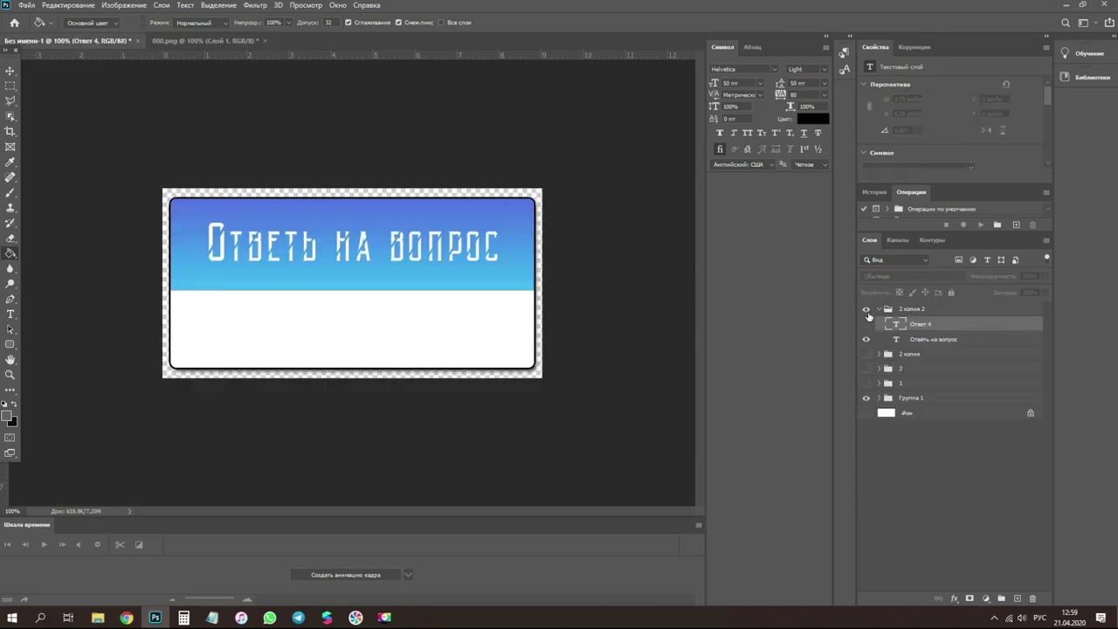
{"action": "left_click_drag", "start_coordinate": [866, 311], "coordinate": [868, 337]}
{"action": "left_click", "coordinate": [12, 86]}
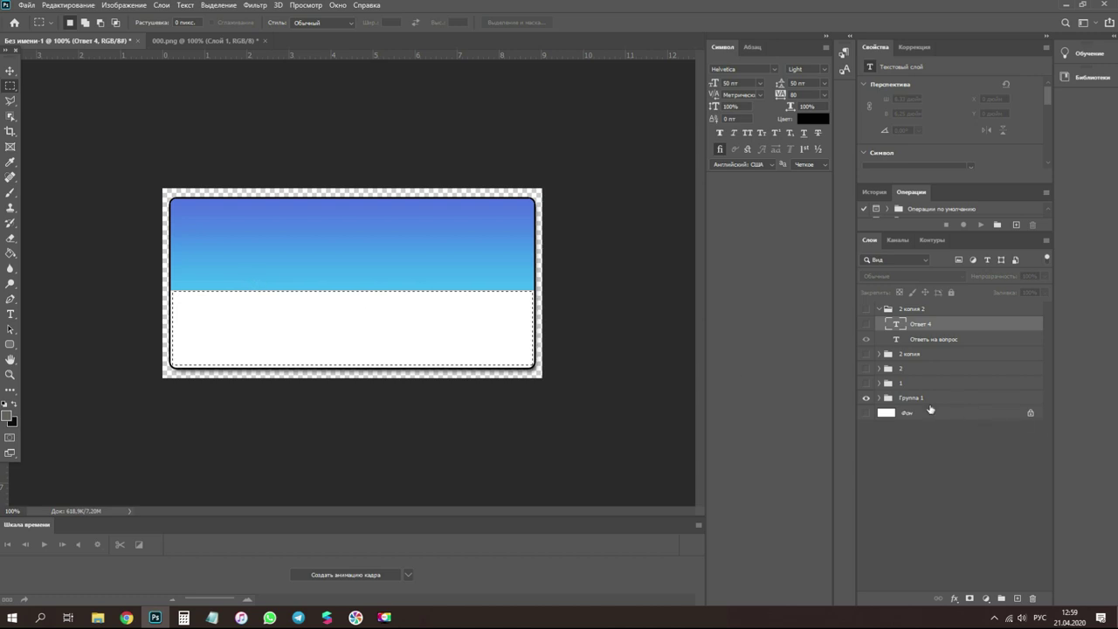
- Copy the selected area of the Фон layer to a new layer above all groups and hide Группа 1 and Фон
{"action": "left_click", "coordinate": [867, 413]}
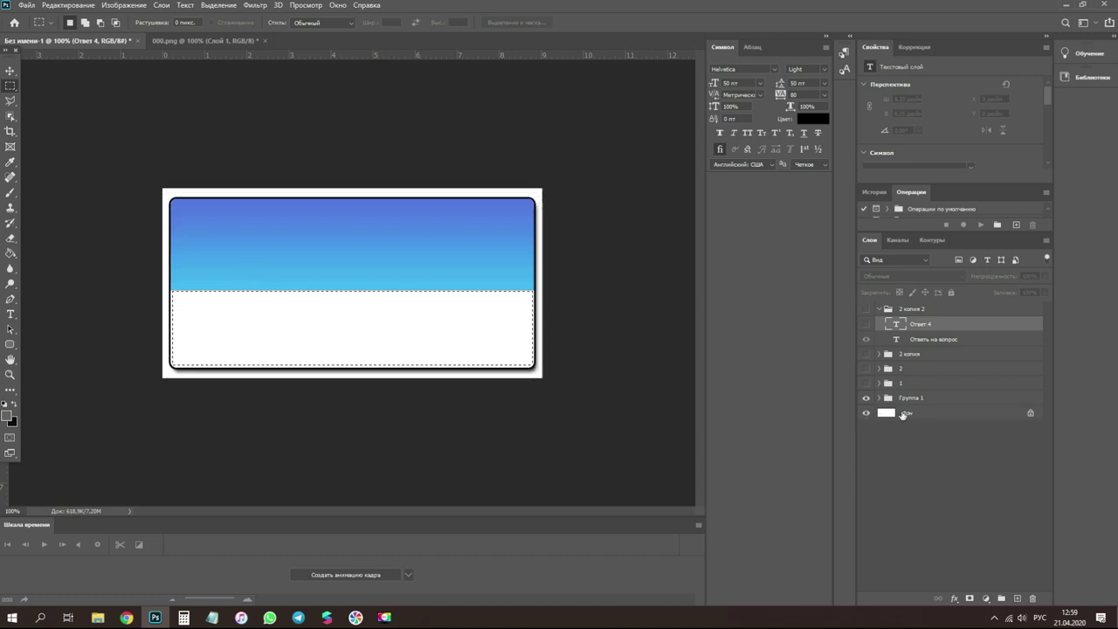
{"action": "left_click", "coordinate": [970, 414]}
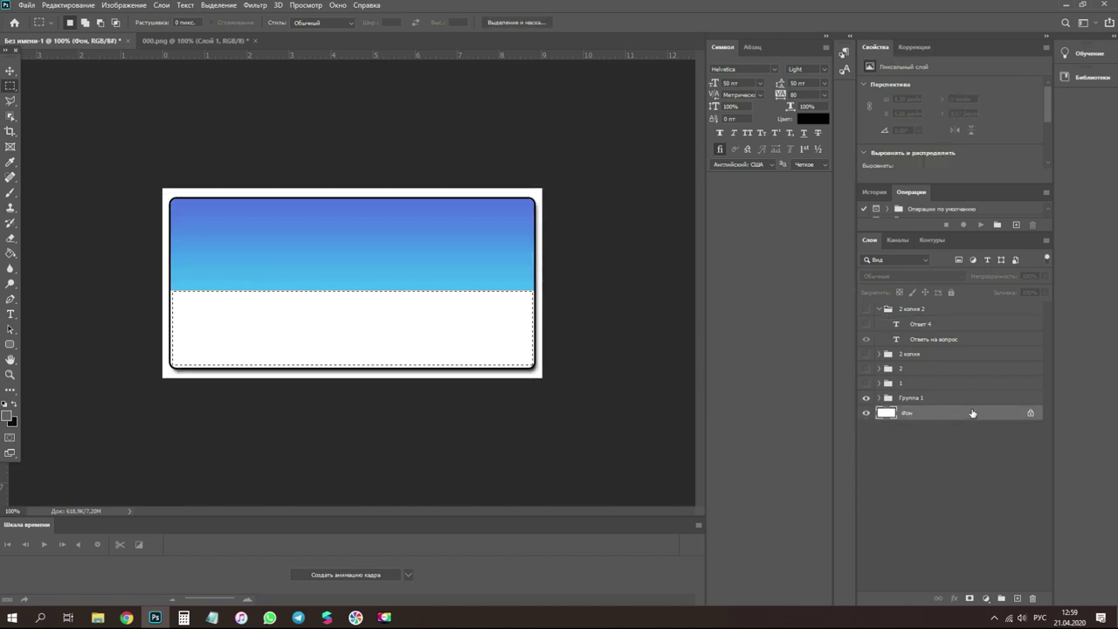
{"action": "left_click_drag", "start_coordinate": [936, 416], "coordinate": [928, 305]}
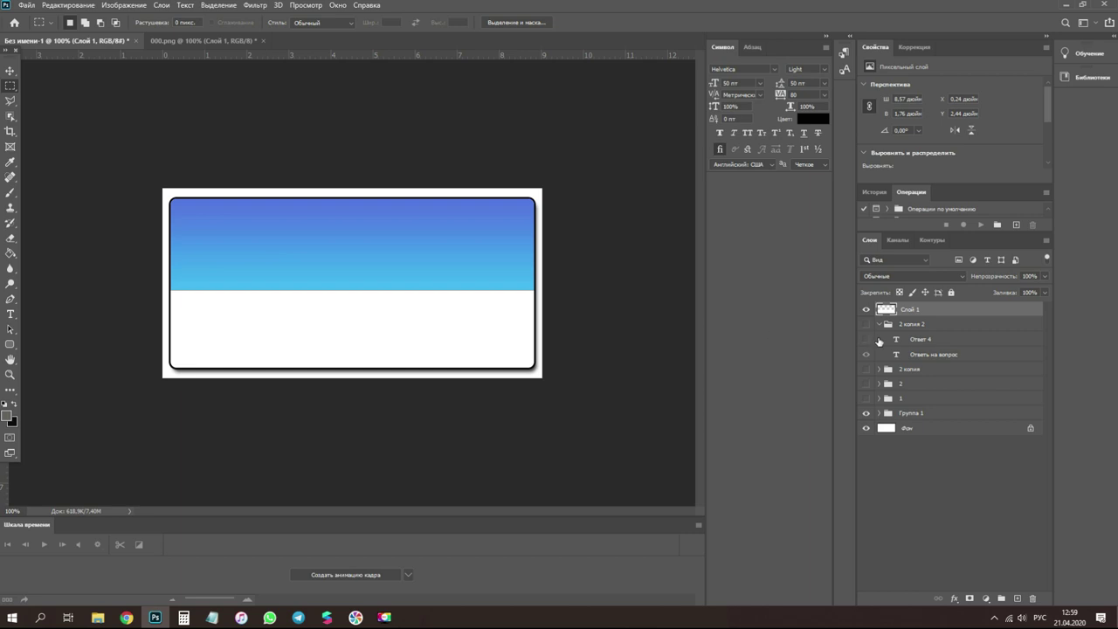
{"action": "left_click", "coordinate": [865, 413]}
{"action": "left_click", "coordinate": [865, 428]}
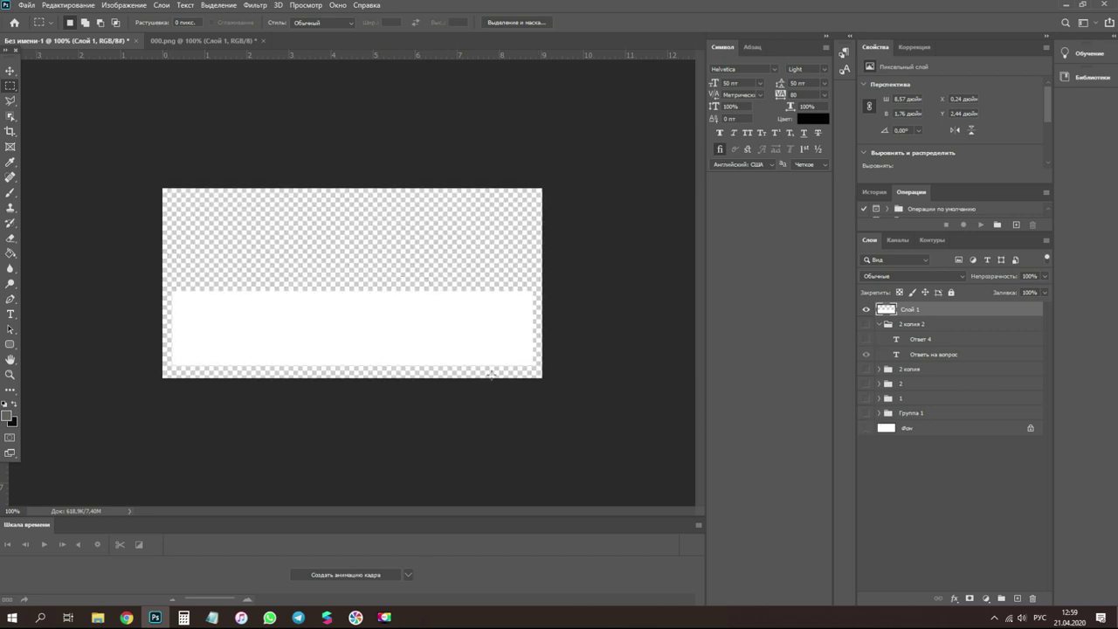
- Export the white strip on its transparent background to the desktop under the name Скрыто
{"action": "left_click", "coordinate": [26, 5]}
{"action": "mouse_move", "coordinate": [140, 187]}
{"action": "left_click", "coordinate": [245, 177]}
{"action": "type", "text": "Сркы"}
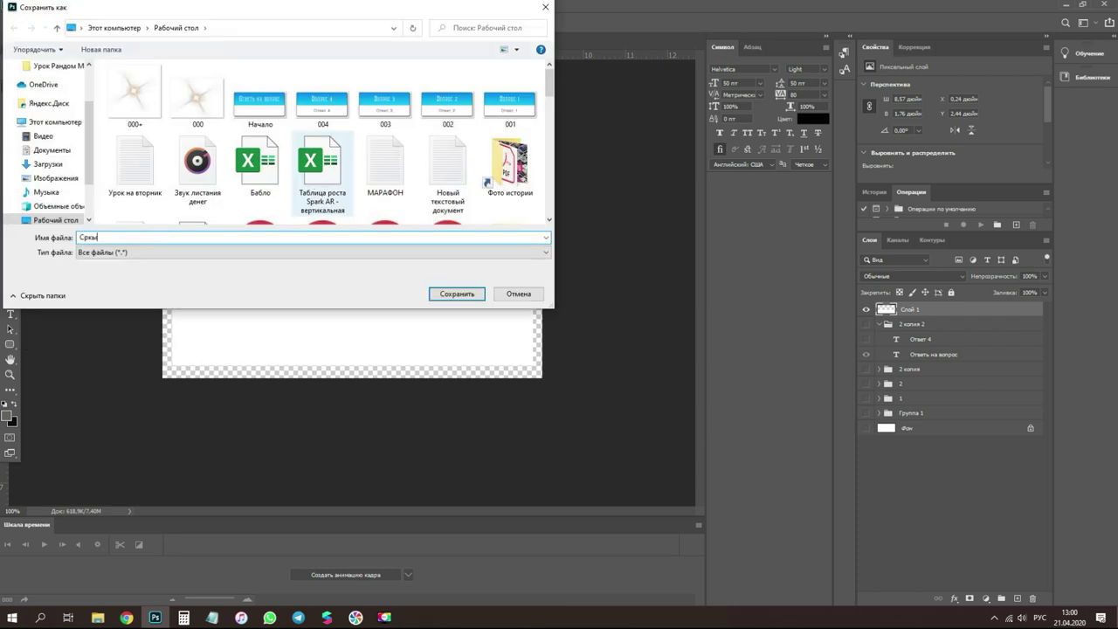
{"action": "key", "text": "BackSpace"}
{"action": "key", "text": "BackSpace"}
{"action": "key", "text": "BackSpace"}
{"action": "type", "text": "крыто"}
{"action": "key", "text": "Return"}
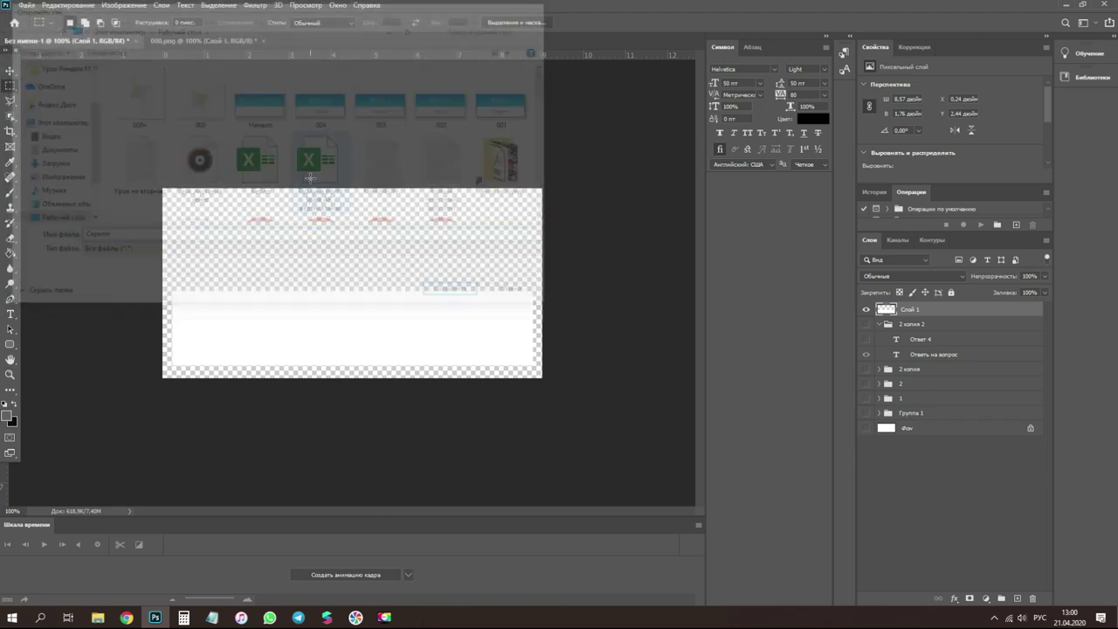
- Switch back to Spark AR Studio and load the Скрыто image from the desktop as the texture of material6
{"action": "left_click", "coordinate": [1066, 6]}
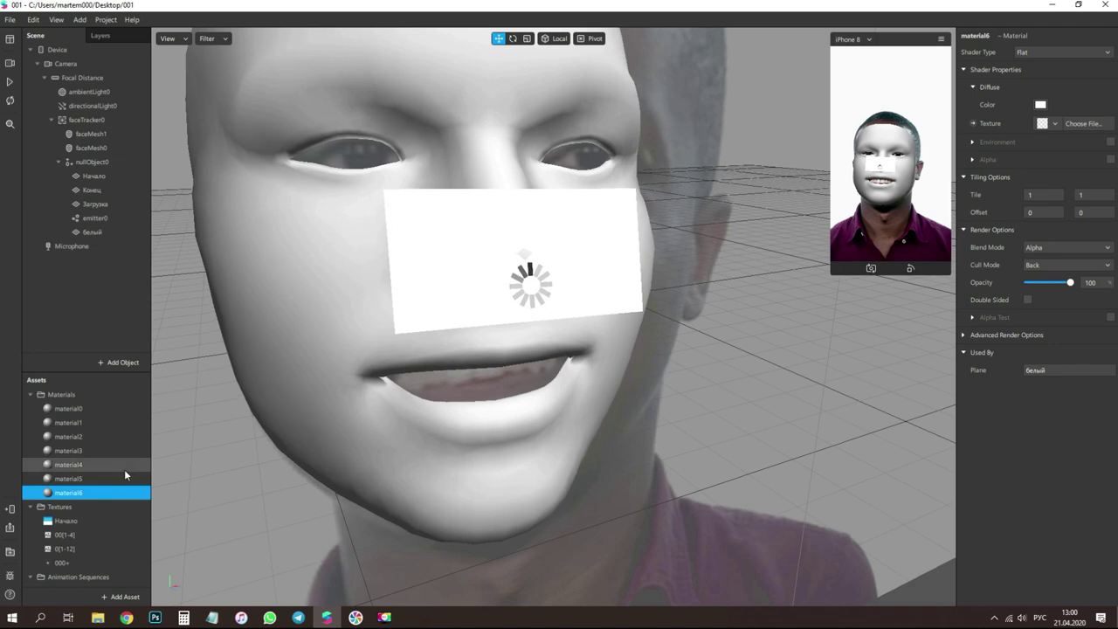
{"action": "left_click", "coordinate": [1054, 123]}
{"action": "left_click", "coordinate": [1059, 244]}
{"action": "double_click", "coordinate": [135, 107]}
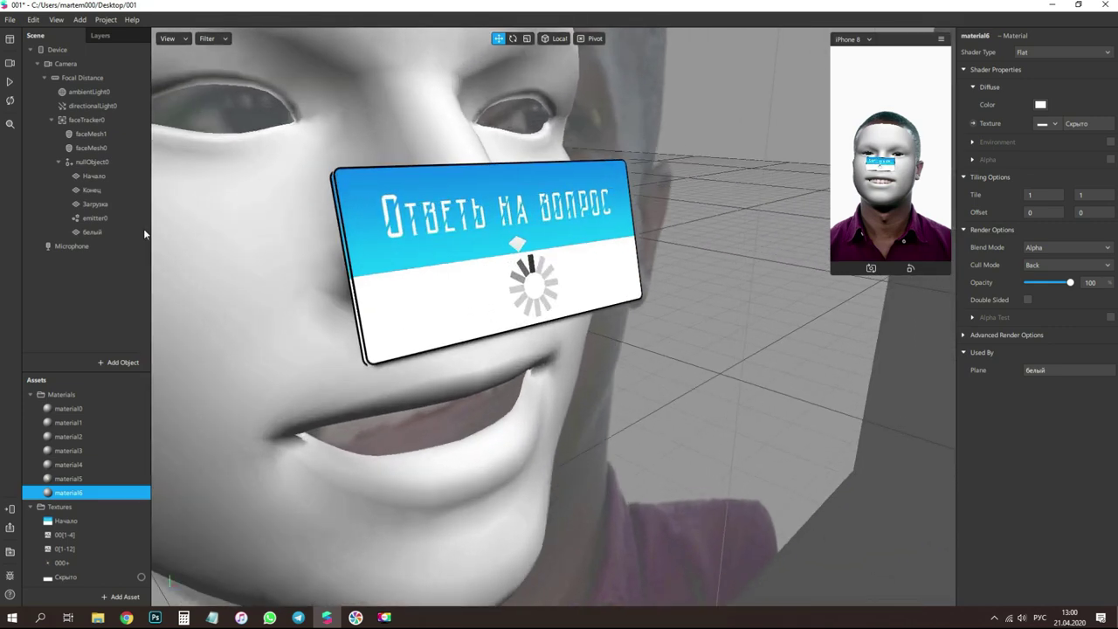
- Move the белый plane forward in front of the banner, to a Z position of about 0.003
{"action": "left_click", "coordinate": [478, 274]}
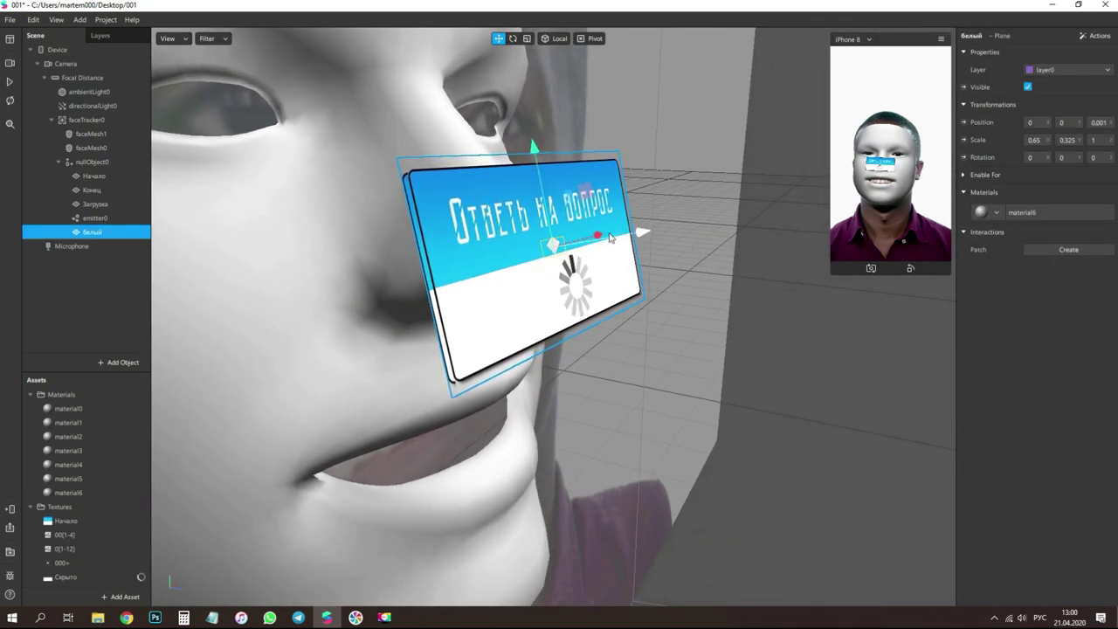
{"action": "left_click_drag", "start_coordinate": [611, 240], "coordinate": [626, 242]}
{"action": "left_click_drag", "start_coordinate": [560, 258], "coordinate": [587, 299], "text": "alt"}
{"action": "right_click_drag", "start_coordinate": [593, 289], "coordinate": [544, 285]}
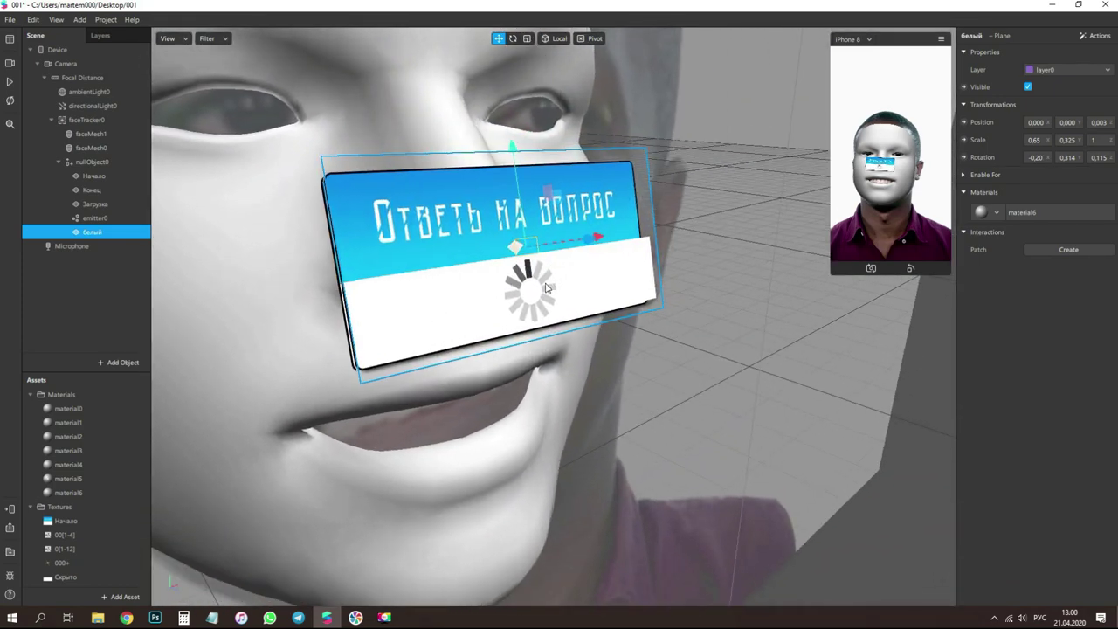
- Enable Alpha Test on material4, the material of the Загрузка plane
{"action": "left_click", "coordinate": [543, 285]}
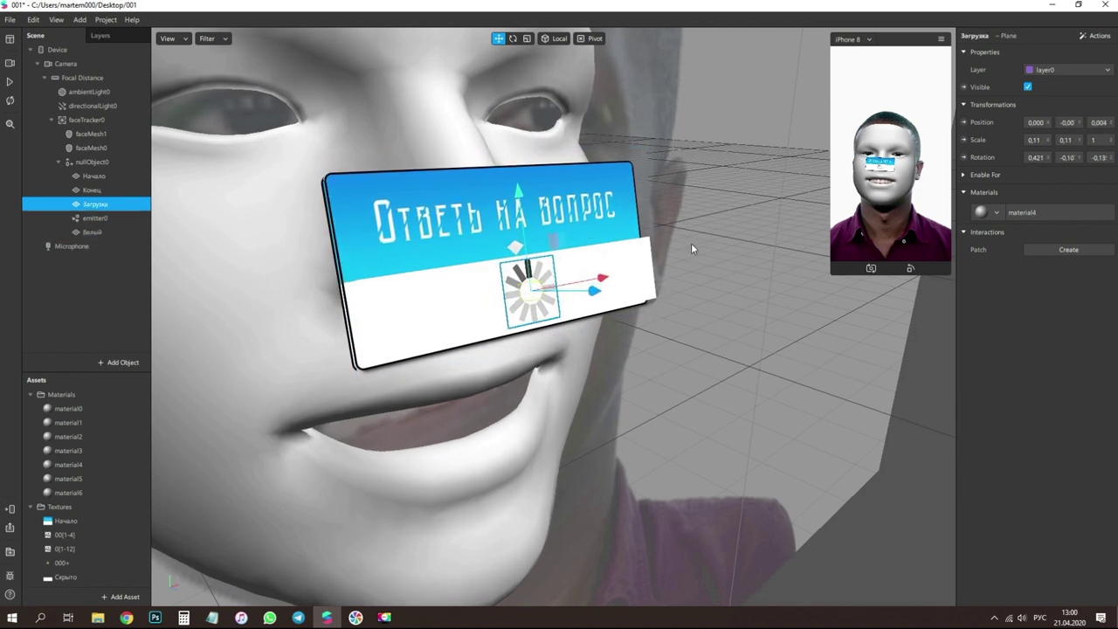
{"action": "left_click", "coordinate": [1040, 213]}
{"action": "left_click", "coordinate": [1110, 317]}
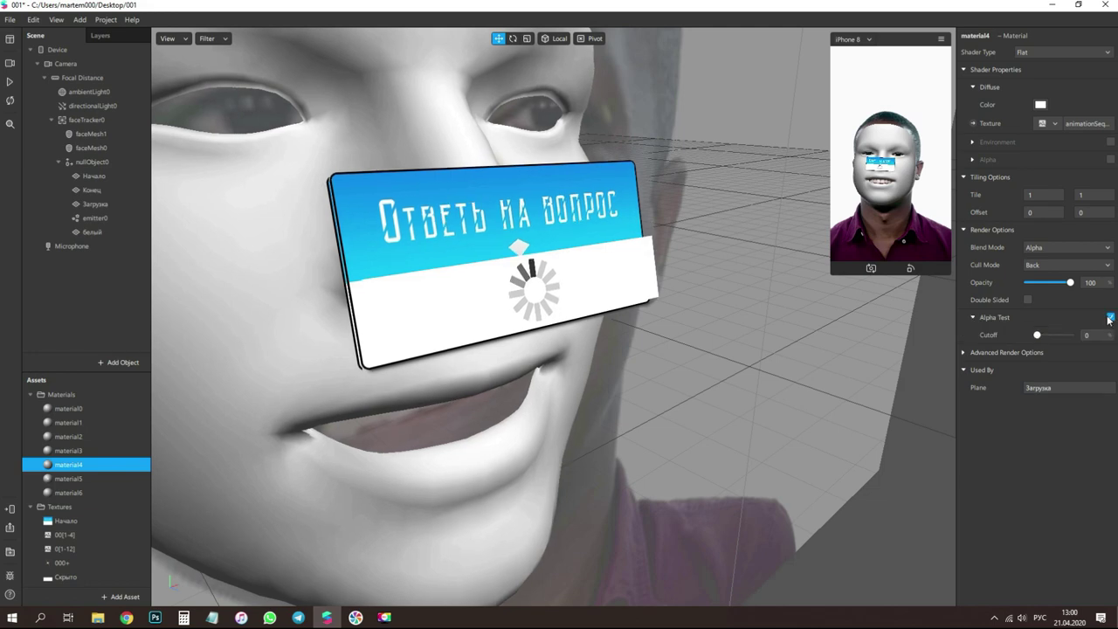
- Set the Z position of the Загрузка plane to 0.003
{"action": "middle_click_drag", "start_coordinate": [487, 306], "coordinate": [576, 354]}
{"action": "left_click", "coordinate": [572, 328]}
{"action": "left_click", "coordinate": [601, 351]}
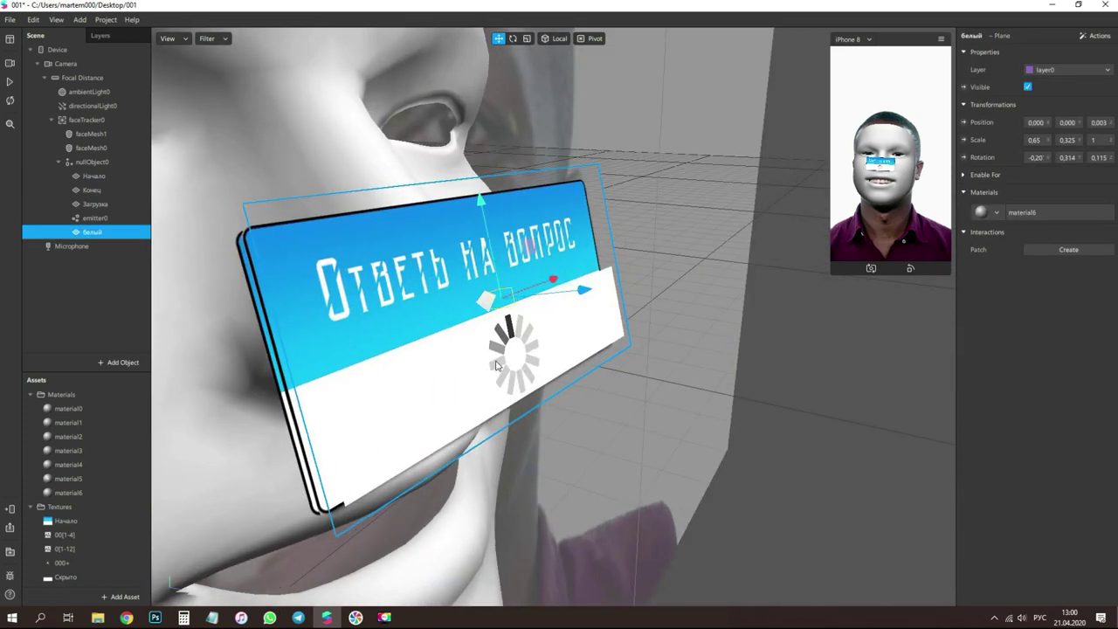
{"action": "left_click", "coordinate": [569, 356]}
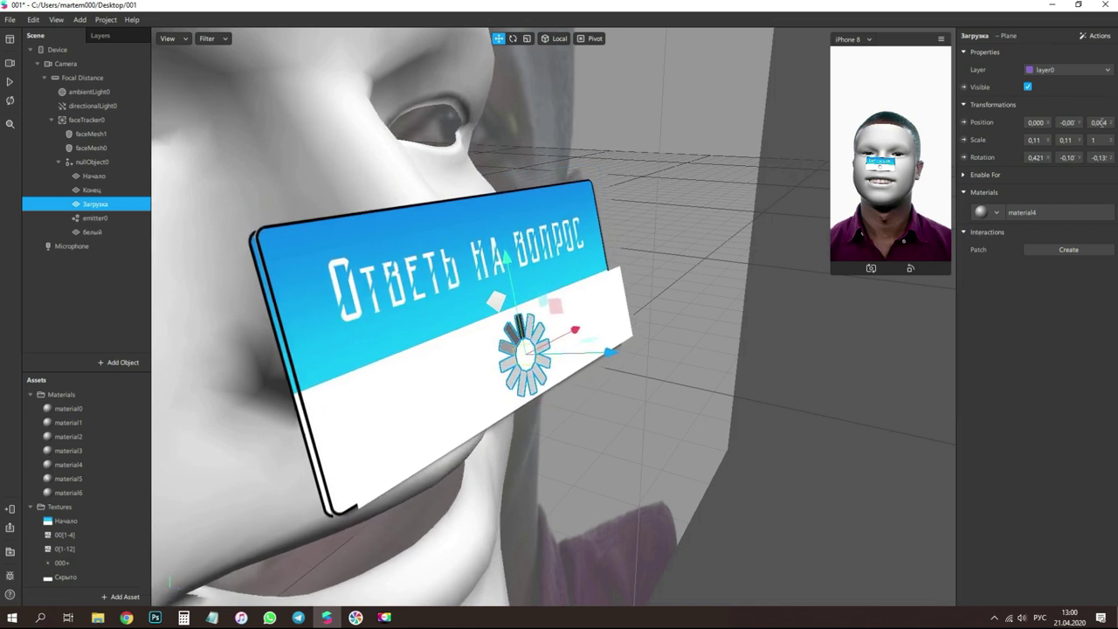
{"action": "left_click", "coordinate": [1101, 122]}
{"action": "type", "text": "0,003"}
{"action": "key", "text": "Return"}
{"action": "middle_click_drag", "start_coordinate": [604, 337], "coordinate": [767, 273]}
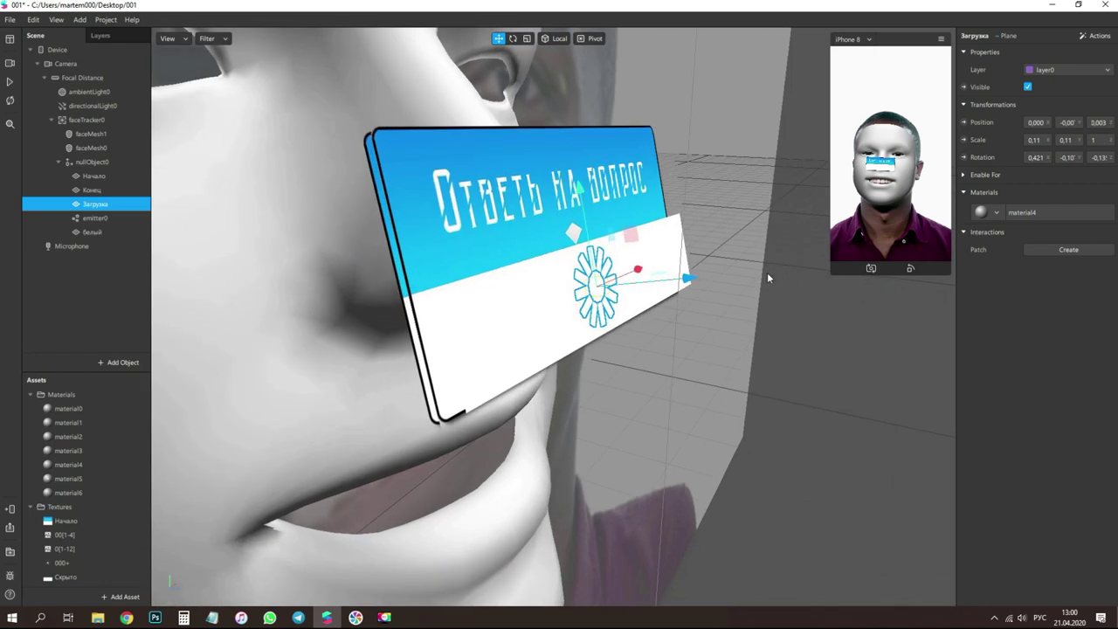
- Set the Z position of the белый plane to 0.002
{"action": "left_click", "coordinate": [767, 273]}
{"action": "left_click", "coordinate": [680, 257]}
{"action": "left_click", "coordinate": [1102, 122]}
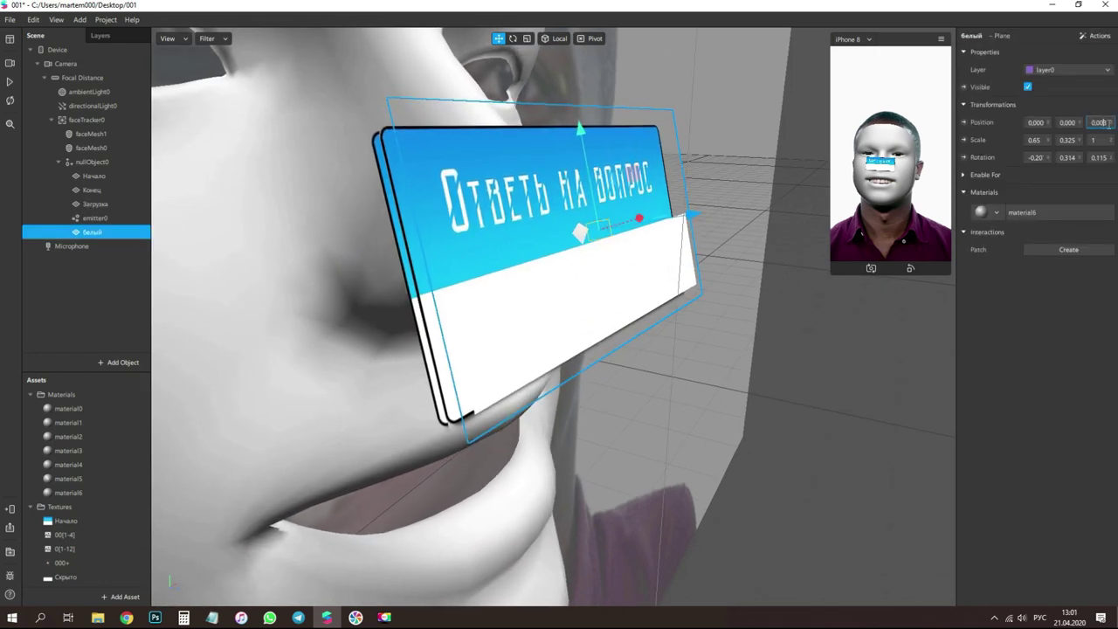
{"action": "key", "text": "BackSpace"}
{"action": "type", "text": "2"}
{"action": "key", "text": "Return"}
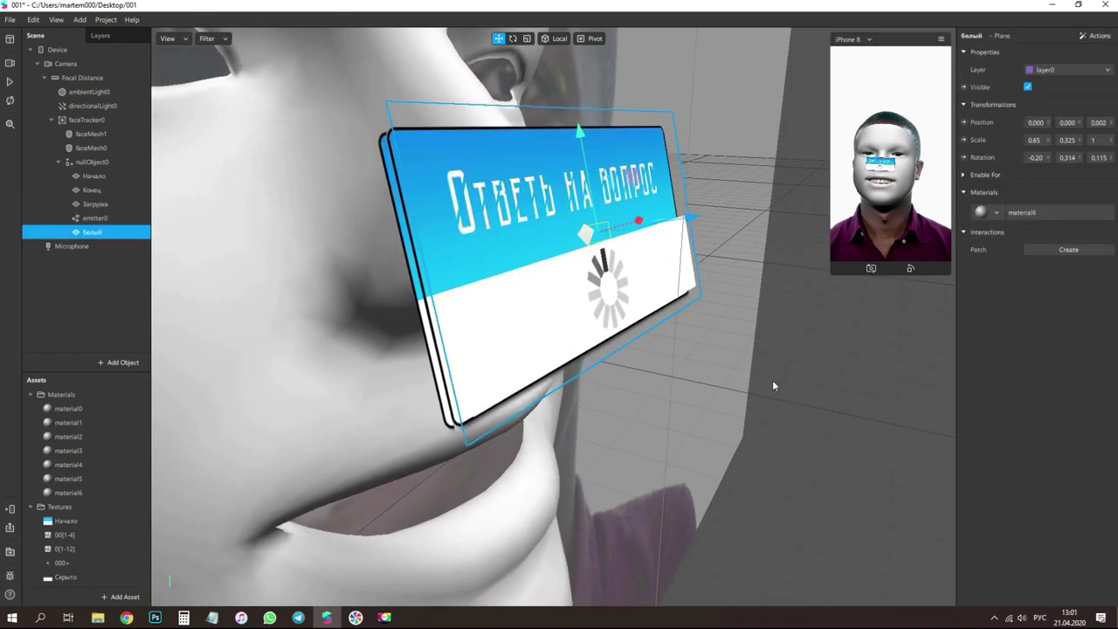
- Play the face video in an enlarged preview to check the banner, white strip and loading animation, and pause it
{"action": "left_click", "coordinate": [580, 385]}
{"action": "left_click_drag", "start_coordinate": [581, 385], "coordinate": [450, 389], "text": "alt"}
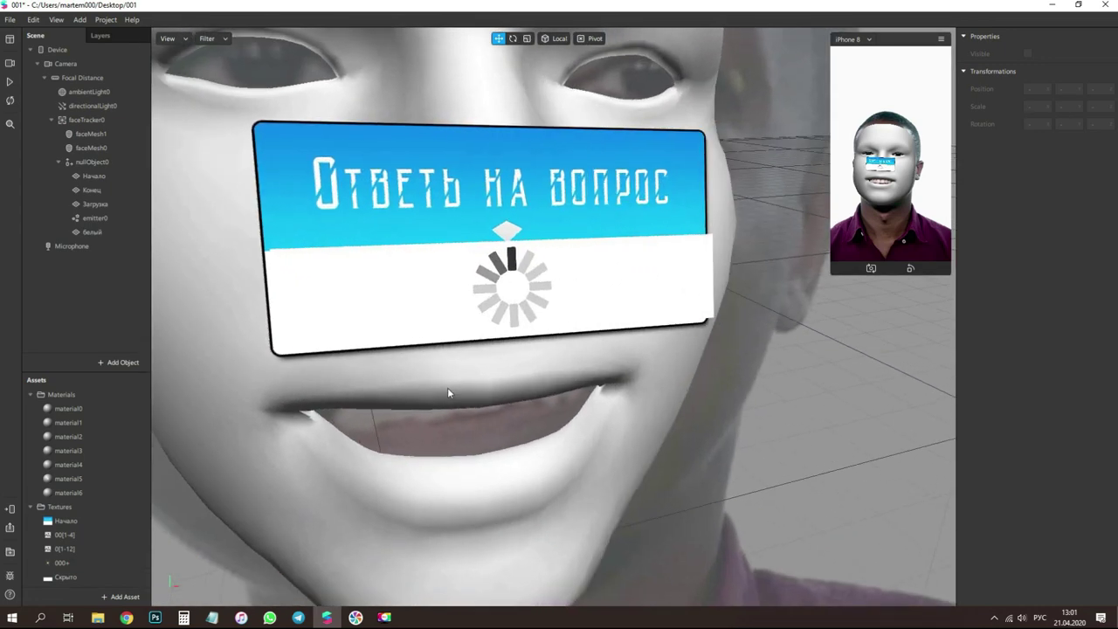
{"action": "left_click_drag", "start_coordinate": [834, 271], "coordinate": [666, 454]}
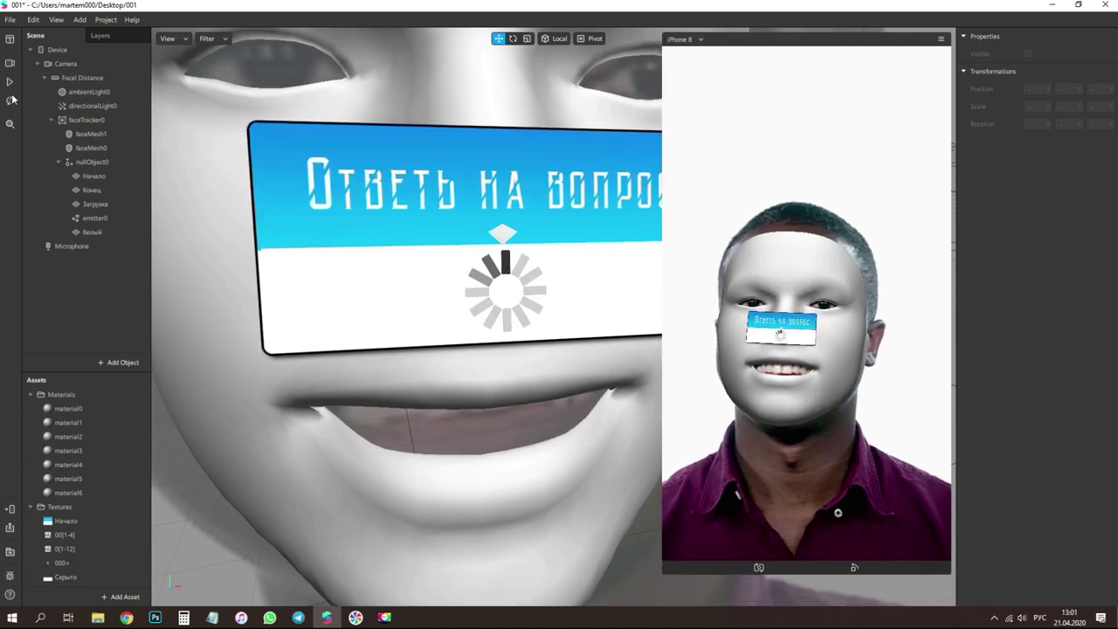
{"action": "left_click", "coordinate": [10, 81]}
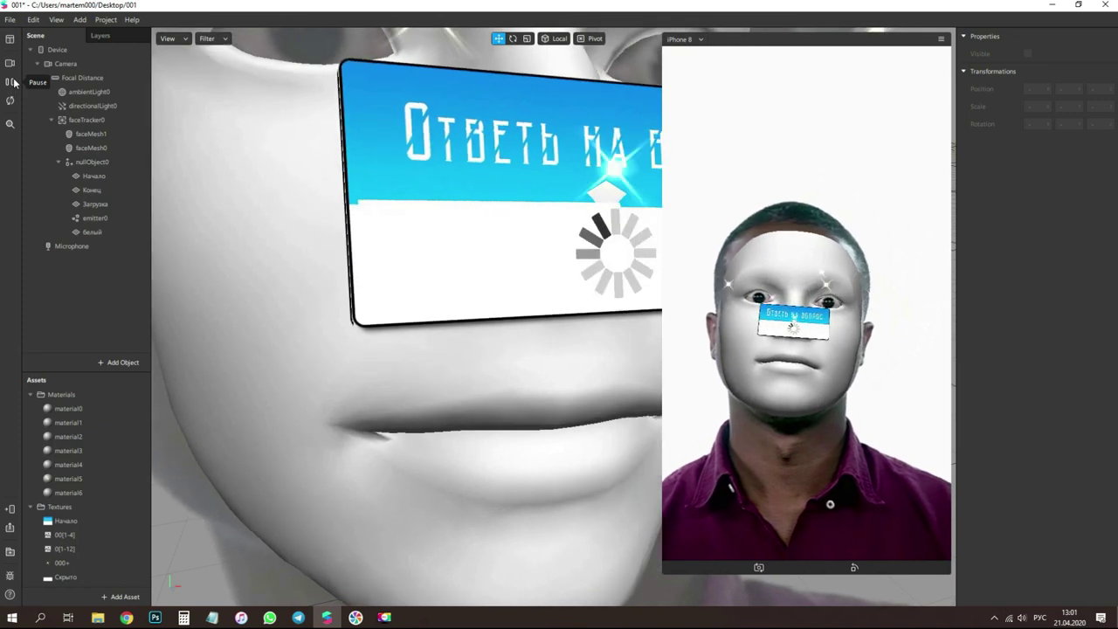
{"action": "left_click", "coordinate": [11, 81]}
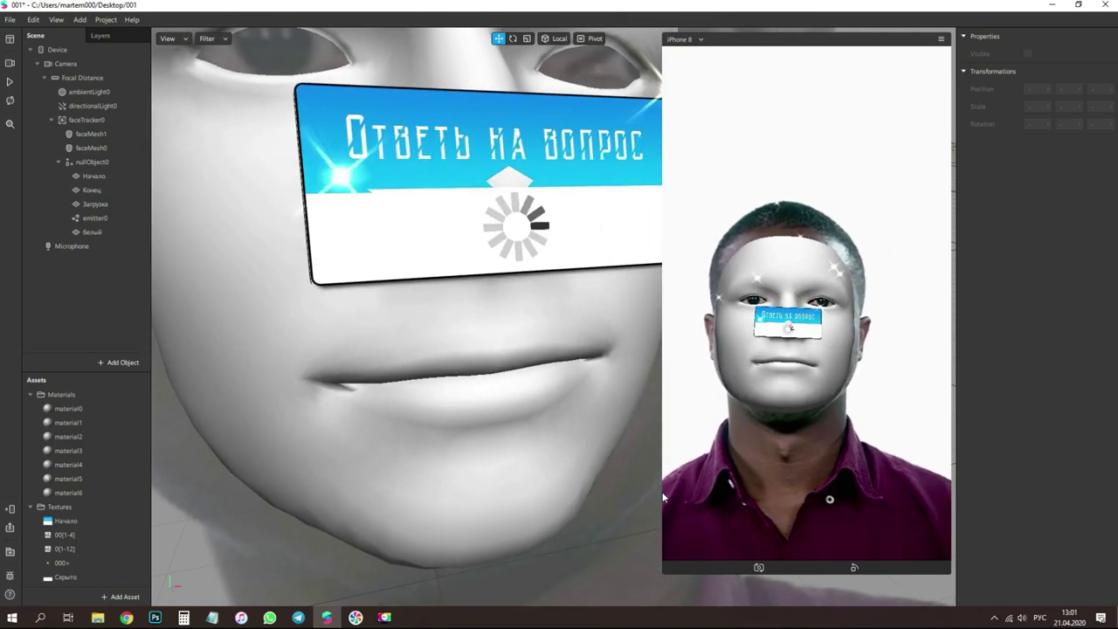
{"action": "left_click_drag", "start_coordinate": [782, 395], "coordinate": [790, 347]}
{"action": "middle_click_drag", "start_coordinate": [517, 329], "coordinate": [512, 387]}
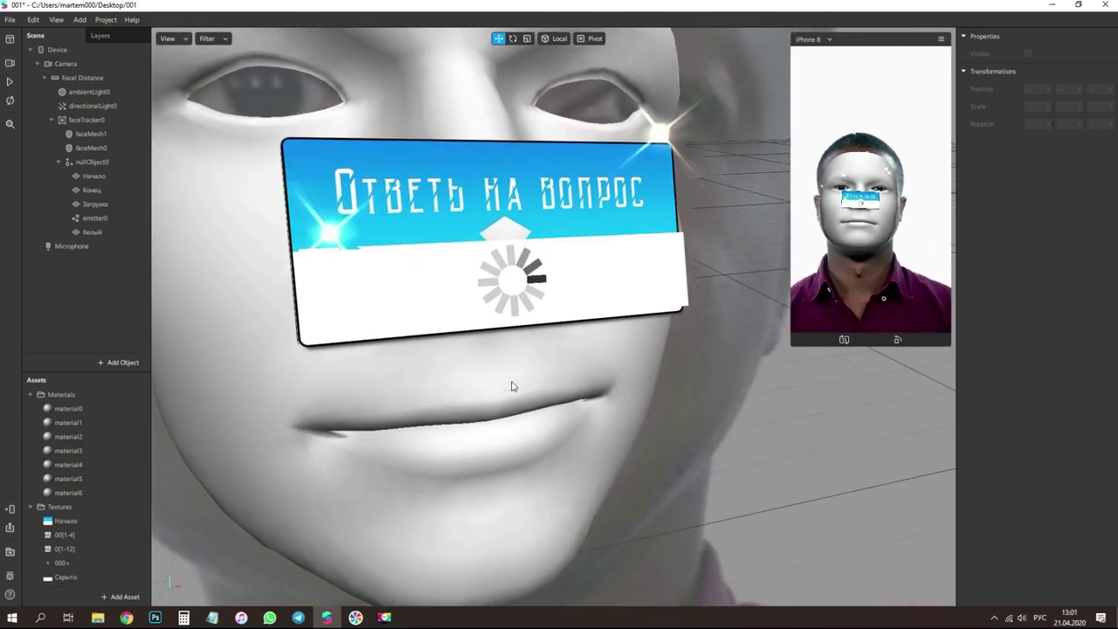
- Save the project with the current banner and animation setup
{"action": "scroll", "coordinate": [491, 267], "scroll_direction": "down", "scroll_amount": 7}
{"action": "left_click", "coordinate": [10, 19]}
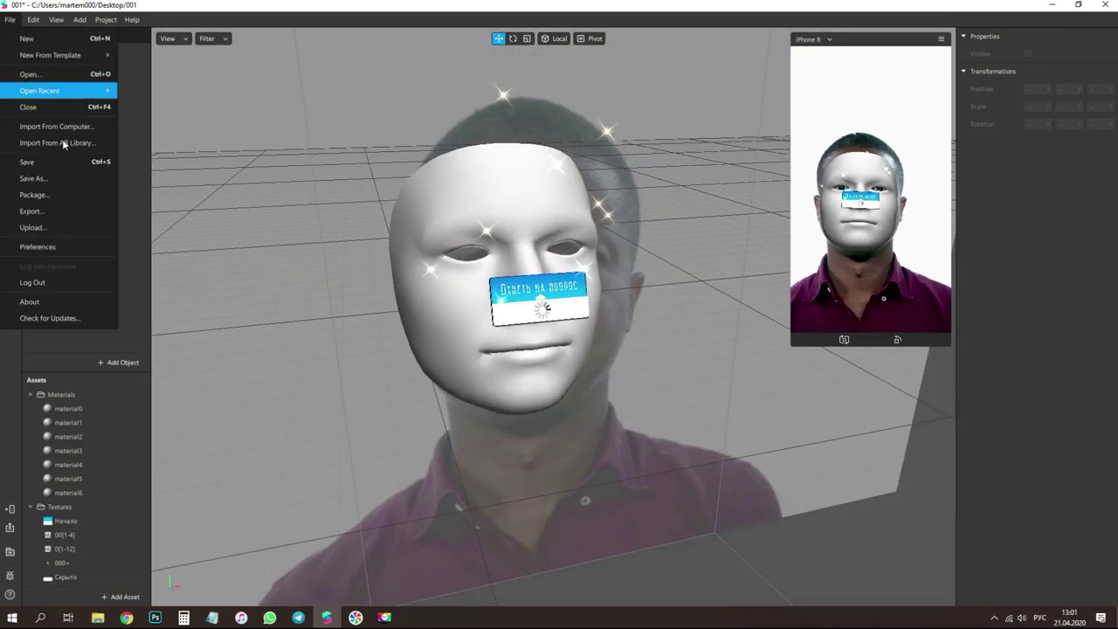
{"action": "left_click", "coordinate": [35, 88]}
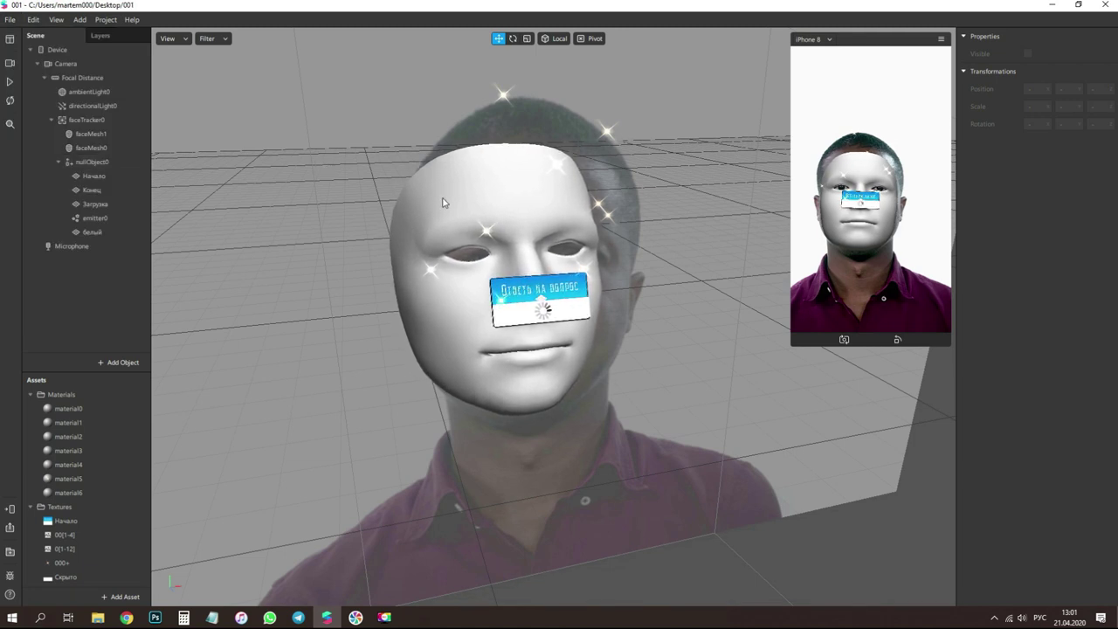
- Set the X and Y scale of nullObject0 to 1.5
{"action": "left_click", "coordinate": [91, 163]}
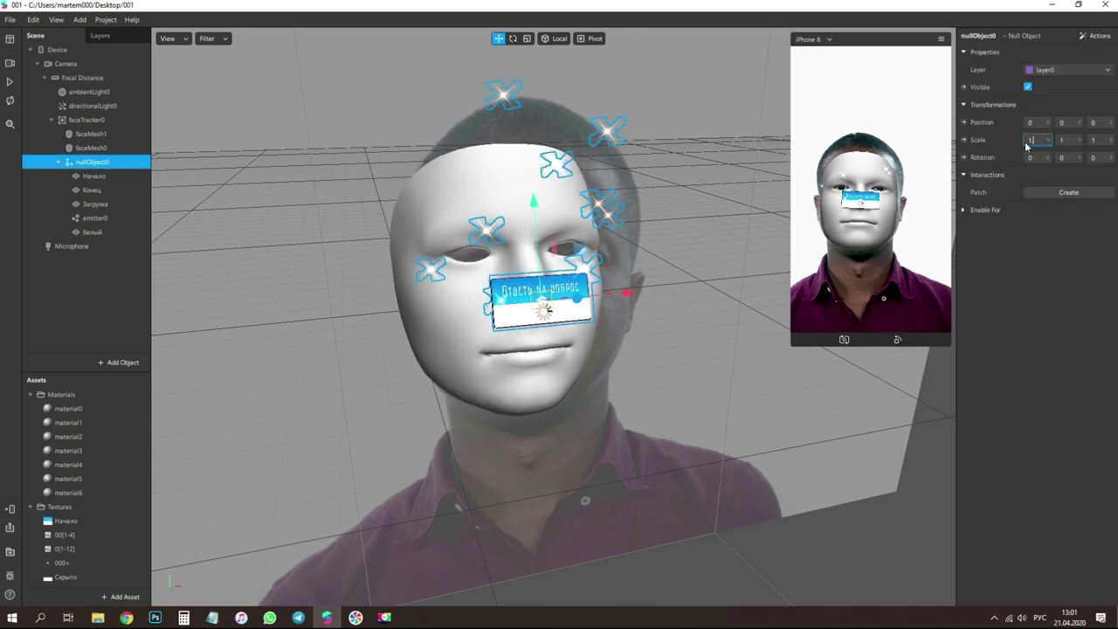
{"action": "left_click_drag", "start_coordinate": [1073, 140], "coordinate": [990, 142]}
{"action": "type", "text": "1,5"}
{"action": "key", "text": "Return"}
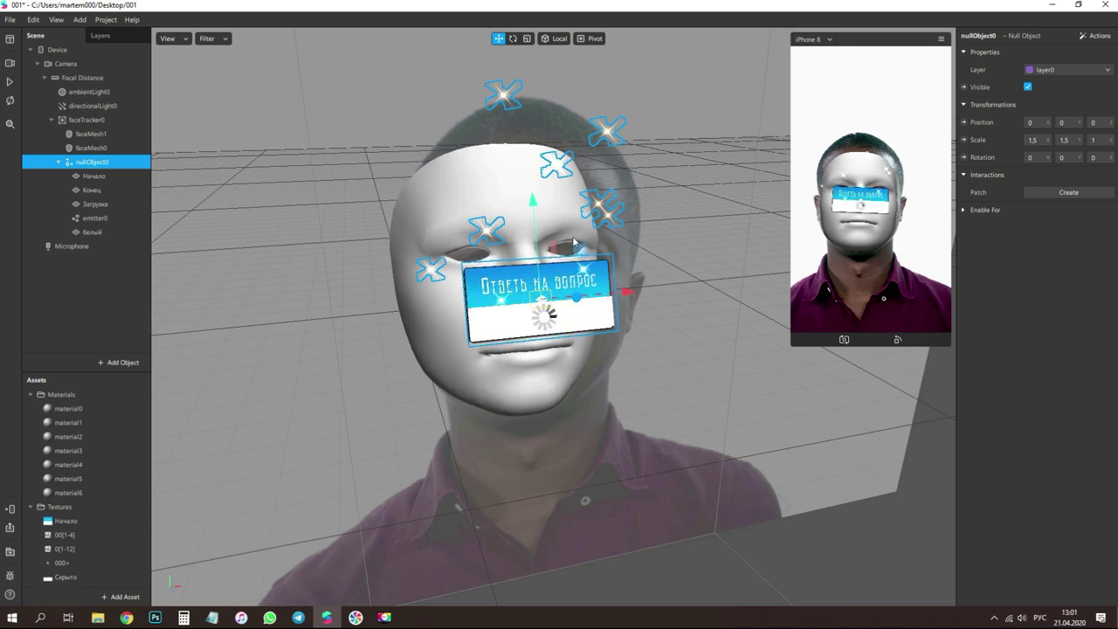
- Move nullObject0 up onto the forehead at a Y position of about 0.099 and set its X and Y scale to 2
{"action": "left_click_drag", "start_coordinate": [543, 170], "coordinate": [536, 76]}
{"action": "middle_click_drag", "start_coordinate": [552, 119], "coordinate": [332, 190]}
{"action": "left_click", "coordinate": [10, 83]}
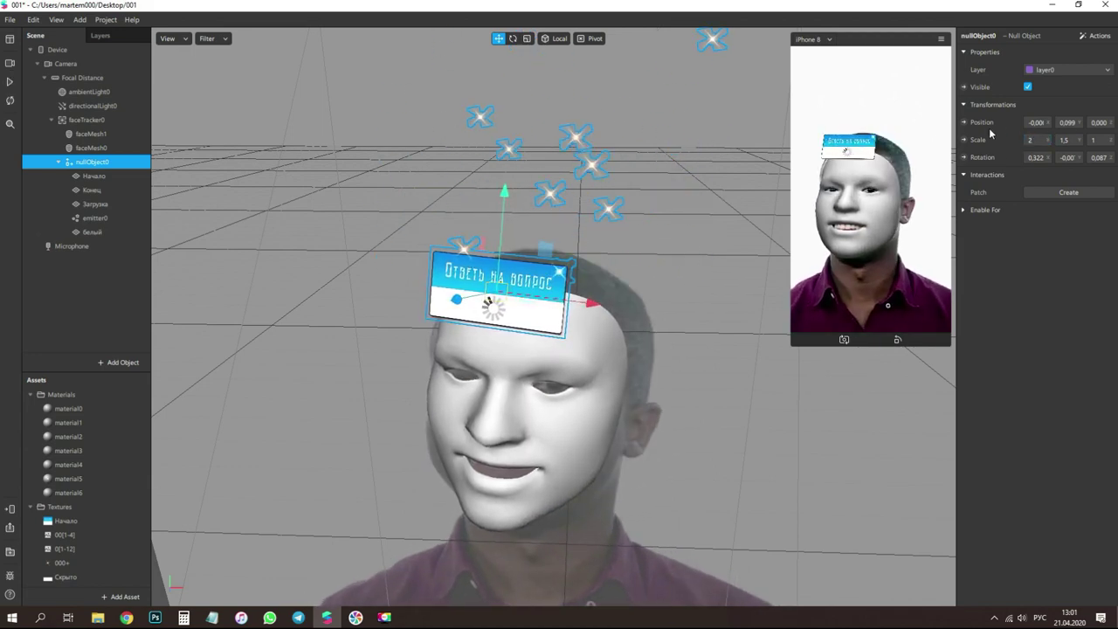
{"action": "left_click", "coordinate": [16, 82]}
{"action": "scroll", "coordinate": [587, 297], "scroll_direction": "up", "scroll_amount": 2}
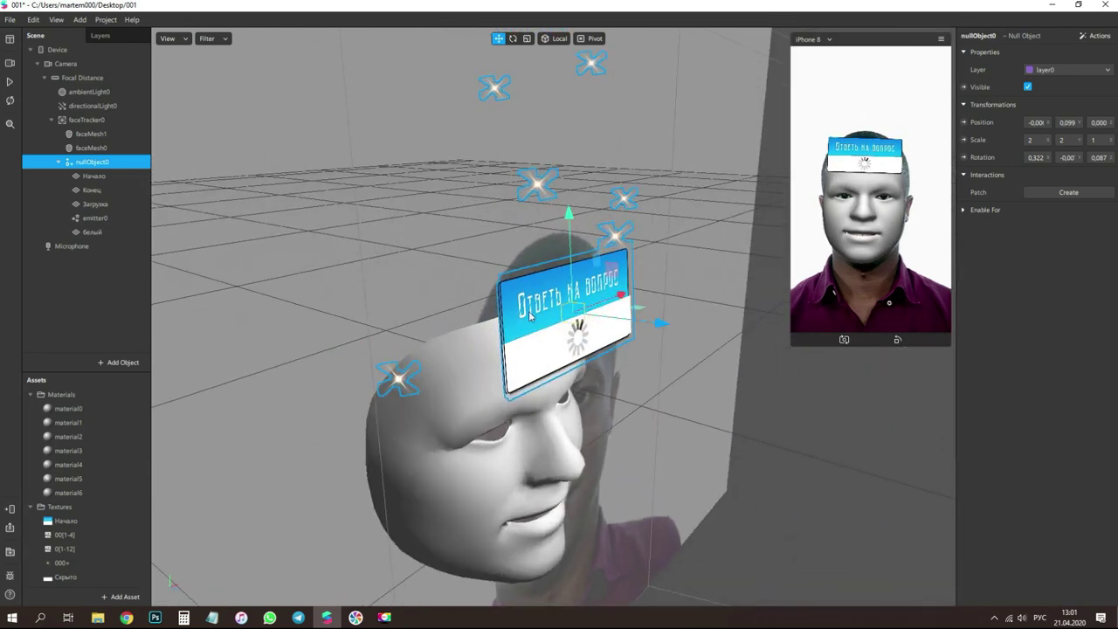
- Move nullObject0 back toward the forehead and raise it to a Y position of about 0.109
{"action": "left_click_drag", "start_coordinate": [500, 367], "coordinate": [563, 311], "text": "alt"}
{"action": "scroll", "coordinate": [563, 312], "scroll_direction": "up", "scroll_amount": 3}
{"action": "middle_click_drag", "start_coordinate": [486, 304], "coordinate": [520, 319]}
{"action": "left_click_drag", "start_coordinate": [686, 223], "coordinate": [646, 229]}
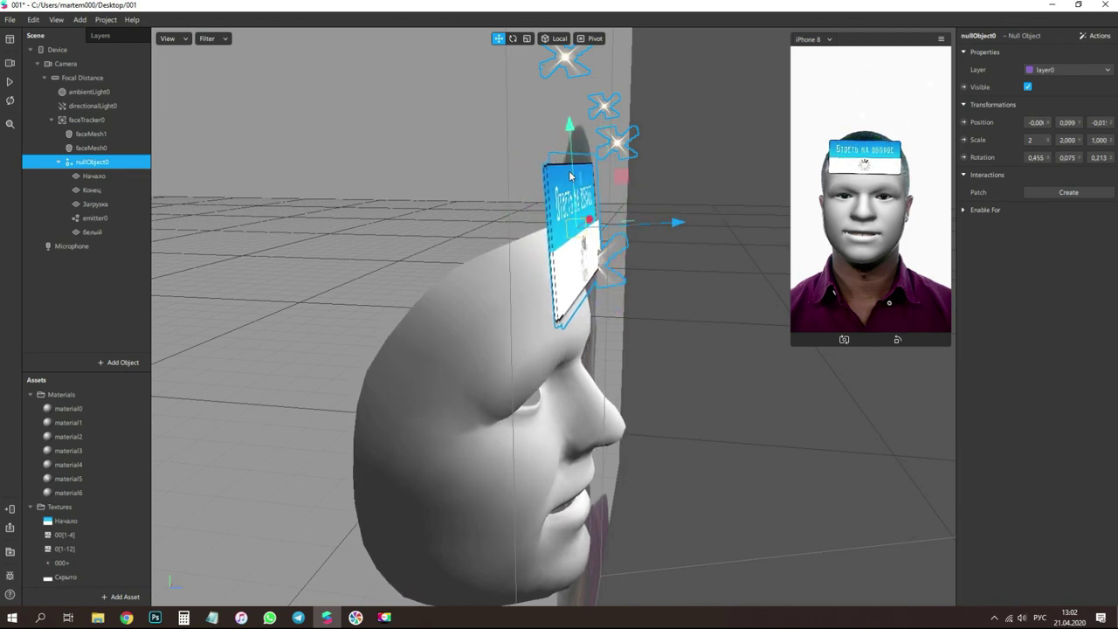
{"action": "left_click_drag", "start_coordinate": [577, 174], "coordinate": [574, 153]}
- Try an X and Y scale of 3 on nullObject0
{"action": "left_click", "coordinate": [1036, 140]}
{"action": "type", "text": "3"}
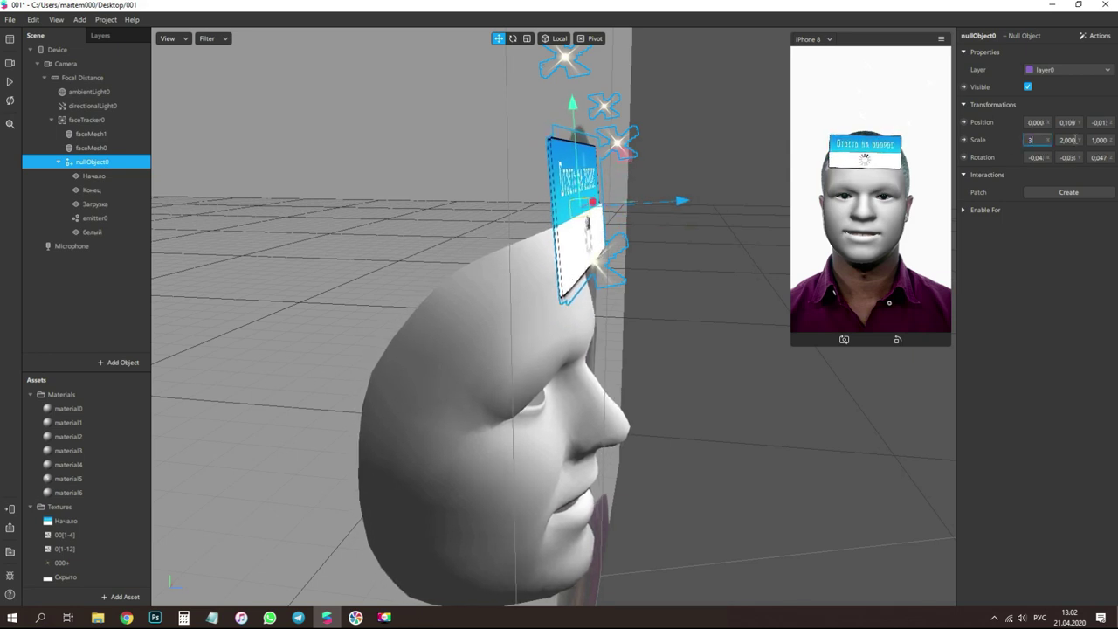
{"action": "key", "text": "Tab"}
{"action": "type", "text": "3"}
{"action": "key", "text": "Return"}
- Set the X and Y scale of nullObject0 to 2.5 and raise the banner slightly above the forehead
{"action": "left_click_drag", "start_coordinate": [1035, 140], "coordinate": [992, 147]}
{"action": "type", "text": "2,5"}
{"action": "left_click_drag", "start_coordinate": [1064, 140], "coordinate": [1044, 140]}
{"action": "type", "text": "2,5"}
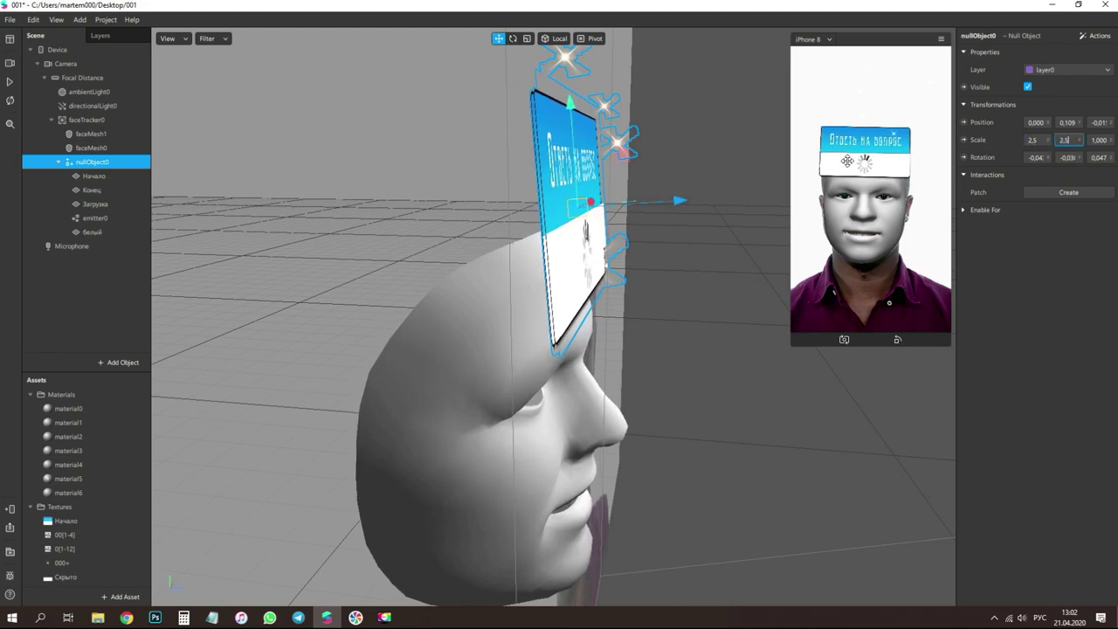
{"action": "key", "text": "Return"}
{"action": "middle_click_drag", "start_coordinate": [615, 222], "coordinate": [416, 260]}
{"action": "left_click_drag", "start_coordinate": [415, 254], "coordinate": [378, 226]}
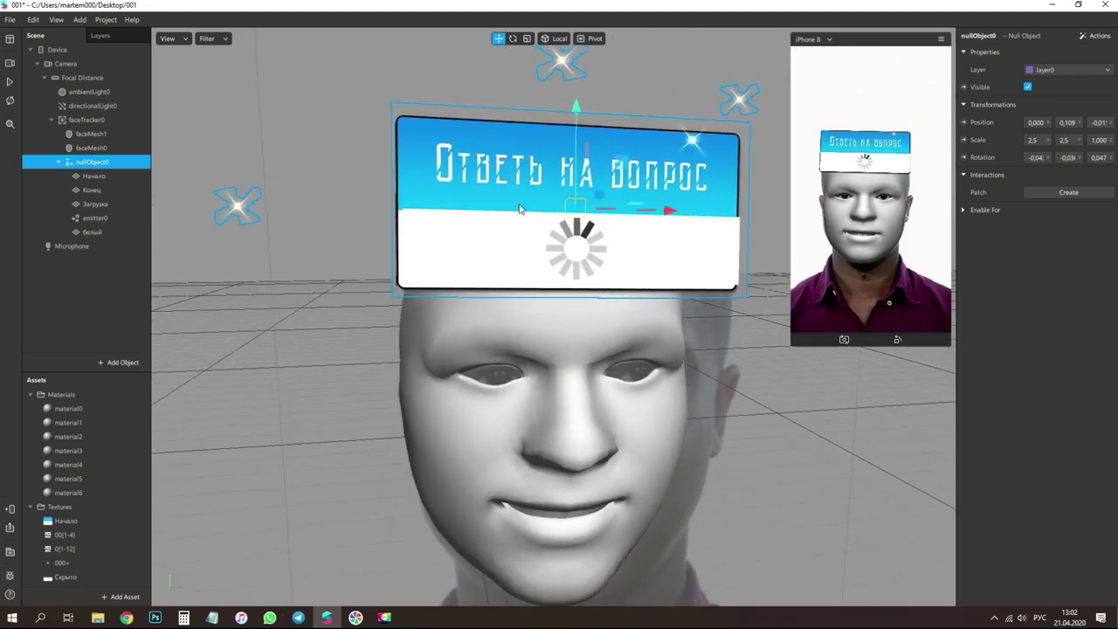
- Try hiding the faceMesh0 face mesh
{"action": "left_click", "coordinate": [559, 341]}
{"action": "left_click", "coordinate": [1028, 86]}
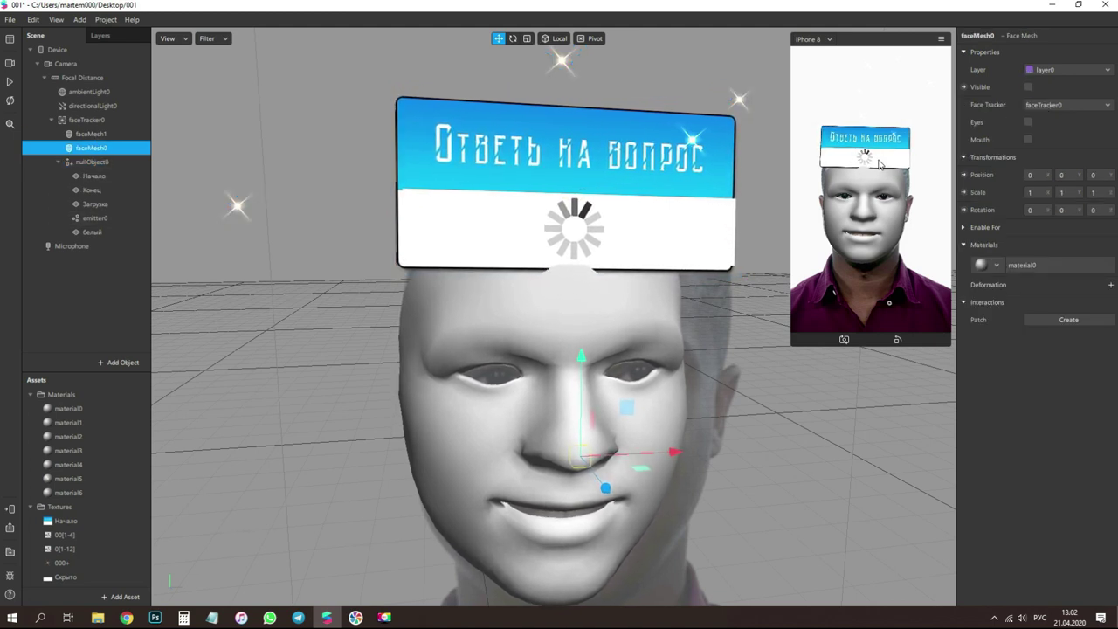
{"action": "left_click", "coordinate": [1029, 87]}
{"action": "left_click", "coordinate": [1028, 87]}
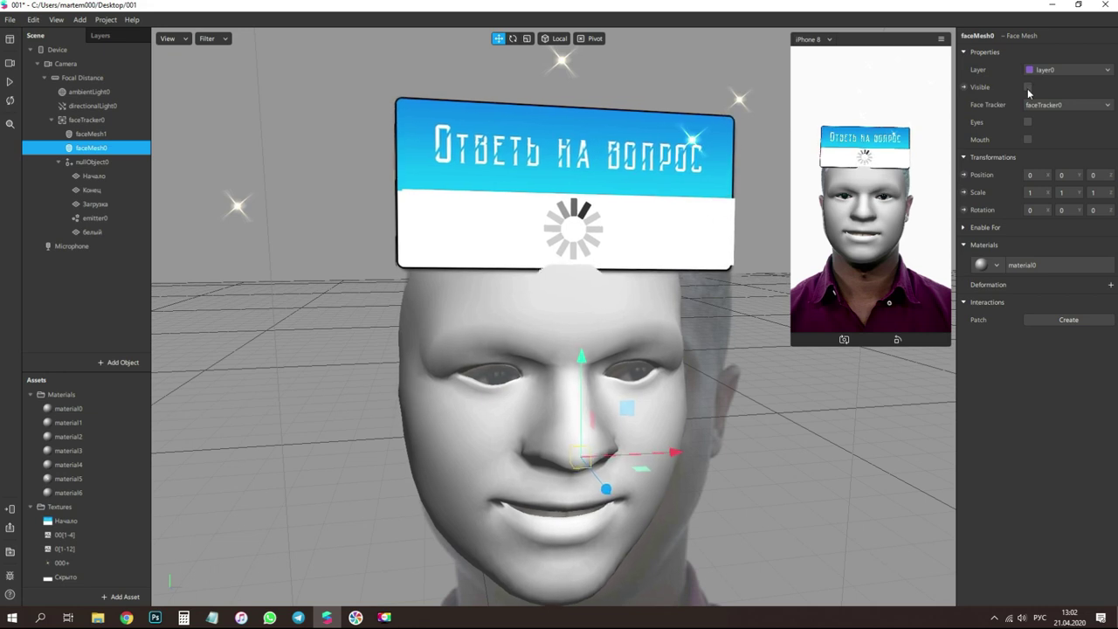
- Hide the faceMesh1 mesh that covers the face
{"action": "left_click", "coordinate": [91, 134]}
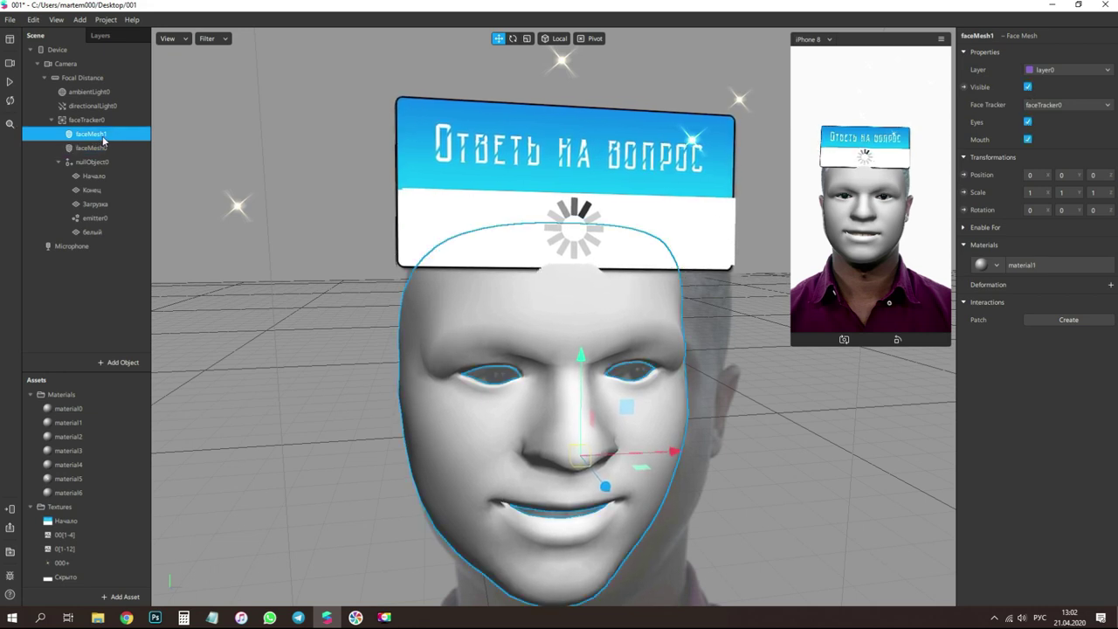
{"action": "left_click", "coordinate": [1028, 88]}
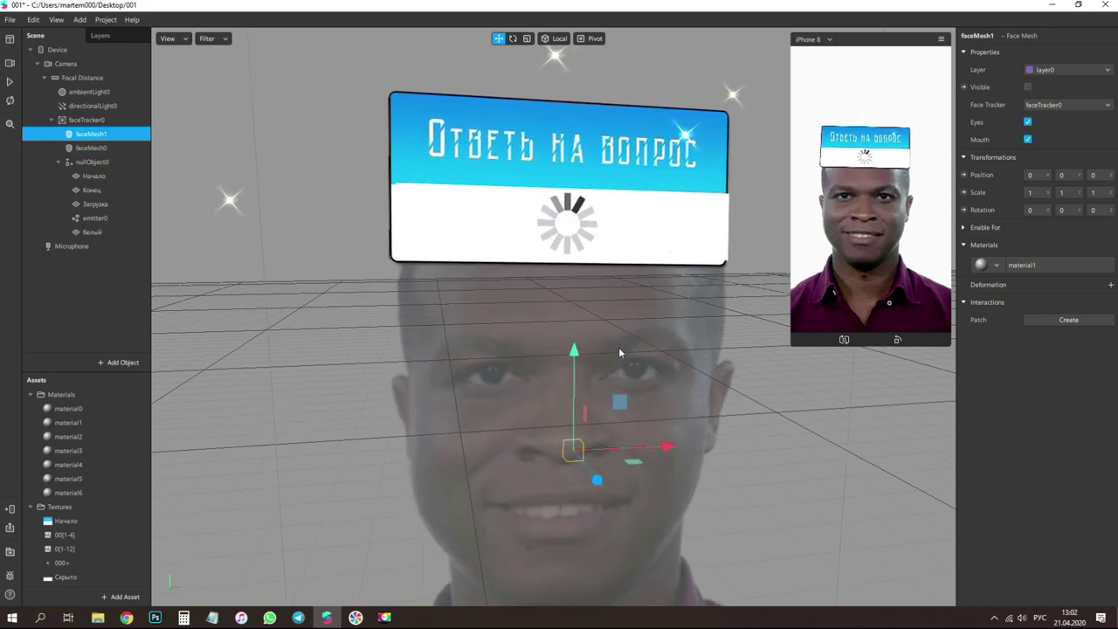
{"action": "scroll", "coordinate": [619, 347], "scroll_direction": "down", "scroll_amount": 5}
{"action": "middle_click_drag", "start_coordinate": [633, 365], "coordinate": [636, 353]}
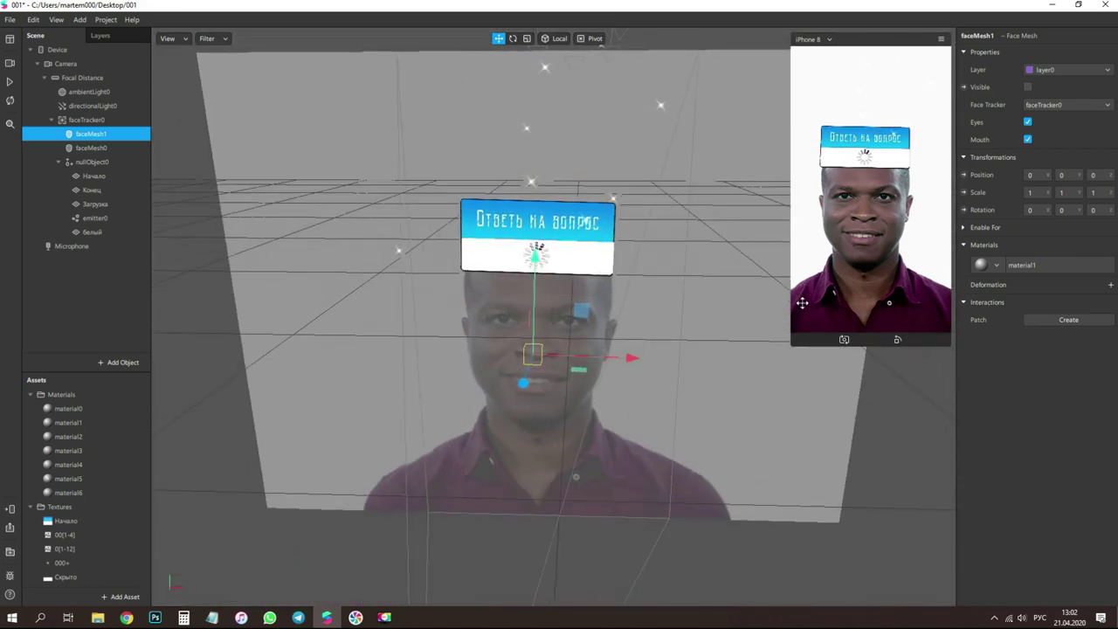
- Enlarge the device preview and check the edges of the banner's white strip from several angles
{"action": "left_click_drag", "start_coordinate": [810, 329], "coordinate": [686, 551]}
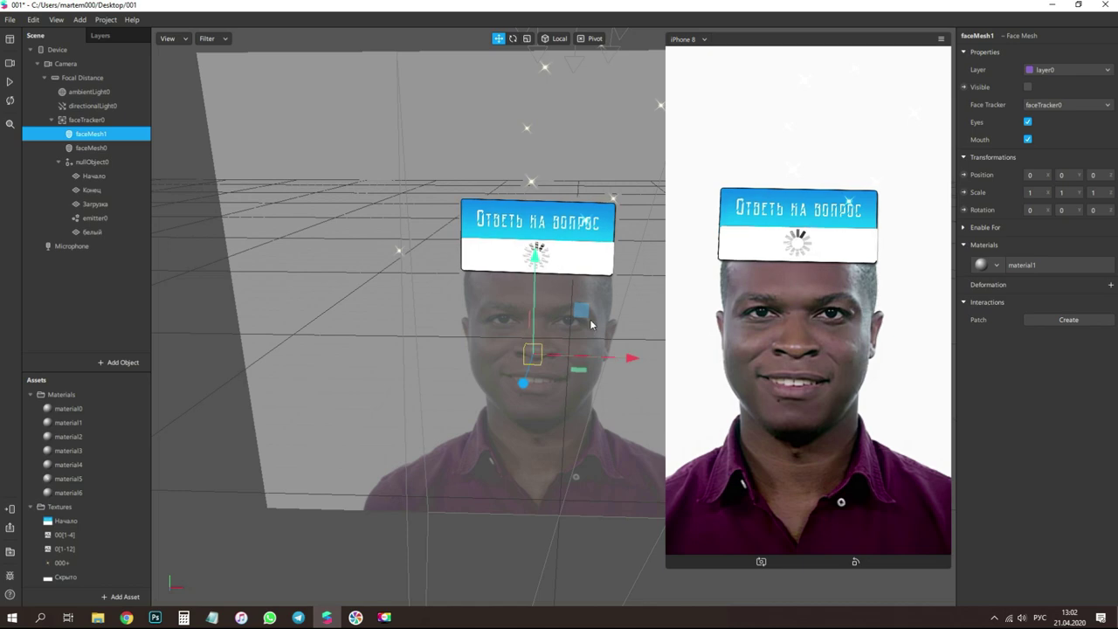
{"action": "right_click_drag", "start_coordinate": [463, 341], "coordinate": [514, 317]}
{"action": "middle_click_drag", "start_coordinate": [512, 316], "coordinate": [521, 398]}
{"action": "scroll", "coordinate": [580, 335], "scroll_direction": "up", "scroll_amount": 3}
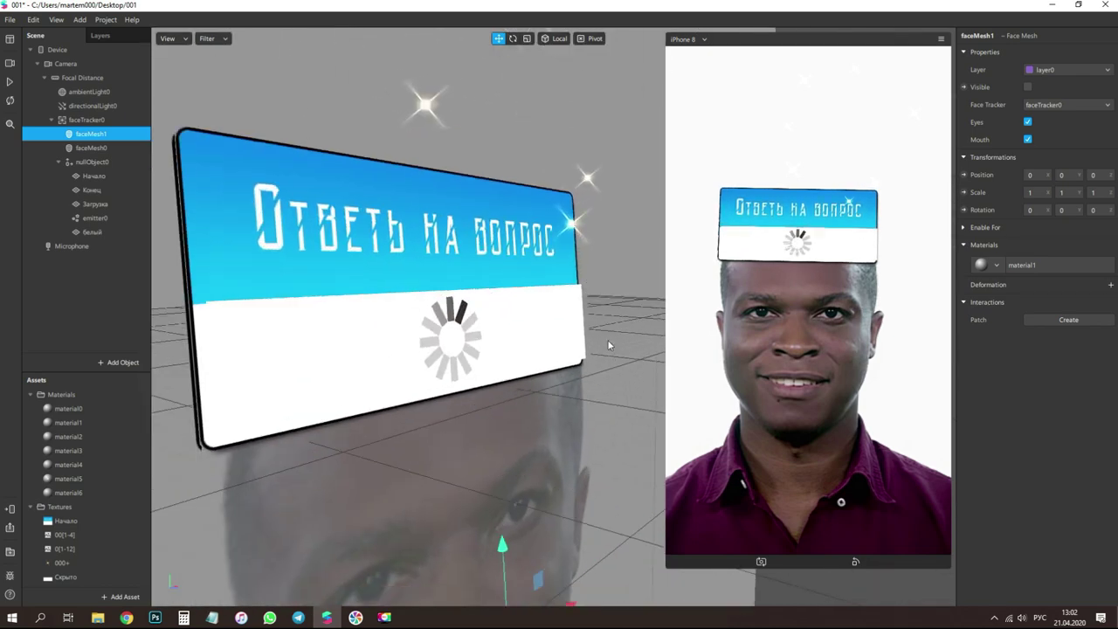
{"action": "middle_click_drag", "start_coordinate": [306, 452], "coordinate": [463, 394]}
{"action": "right_click_drag", "start_coordinate": [463, 393], "coordinate": [485, 367]}
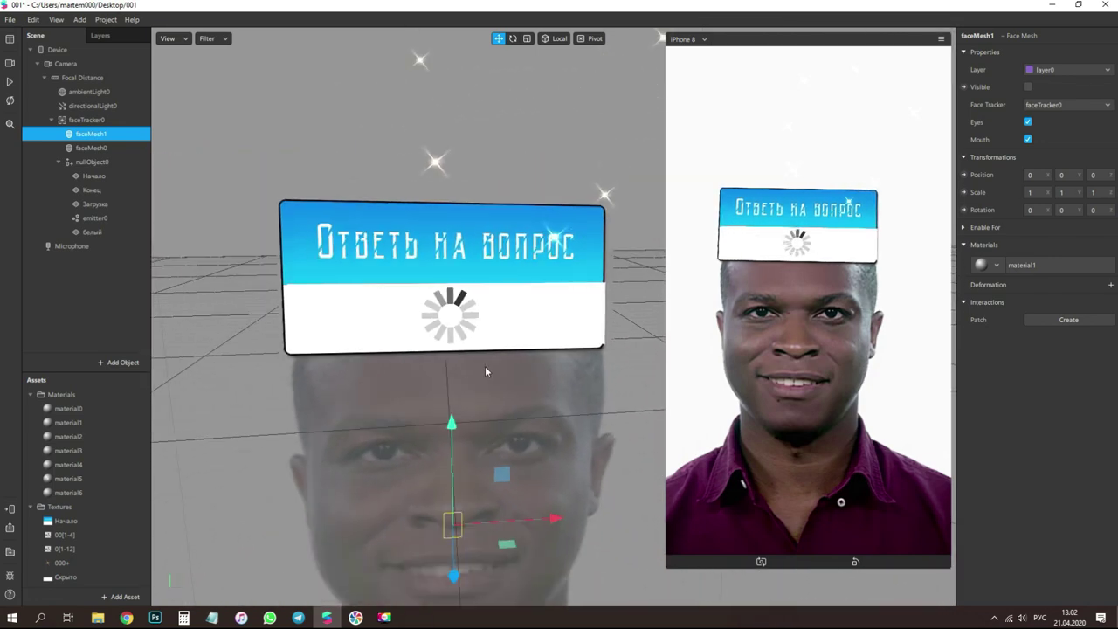
- Set the X scale of the белый plane to 0.62
{"action": "left_click", "coordinate": [602, 322]}
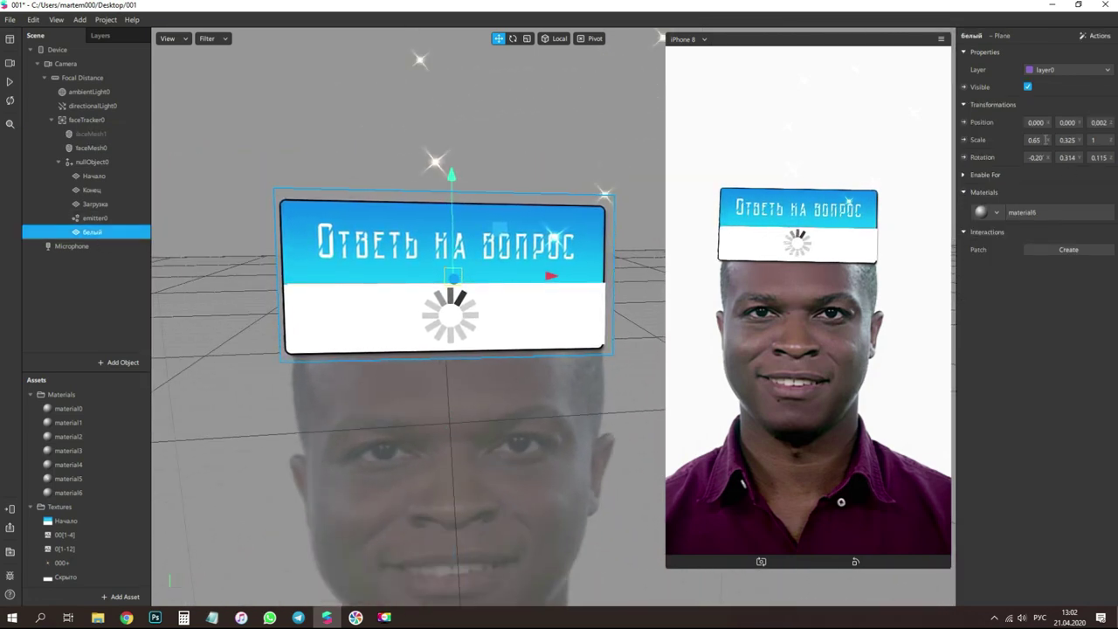
{"action": "left_click", "coordinate": [1049, 142]}
{"action": "key", "text": "BackSpace"}
{"action": "type", "text": "0"}
{"action": "key", "text": "Return"}
{"action": "left_click", "coordinate": [1035, 140]}
{"action": "type", "text": "0"}
{"action": "left_click_drag", "start_coordinate": [1036, 140], "coordinate": [1051, 142]}
{"action": "type", "text": "2"}
{"action": "key", "text": "Return"}
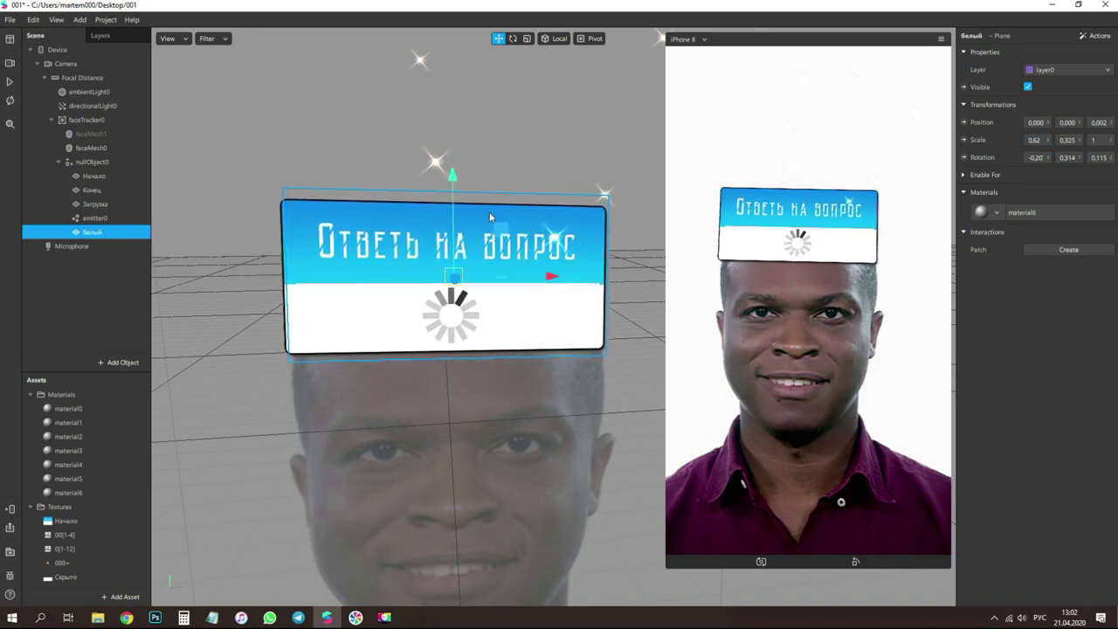
- Set the Y scale of the белый plane to 0.32 and lower the plane slightly
{"action": "left_click", "coordinate": [1068, 140]}
{"action": "type", "text": "0,32"}
{"action": "key", "text": "Return"}
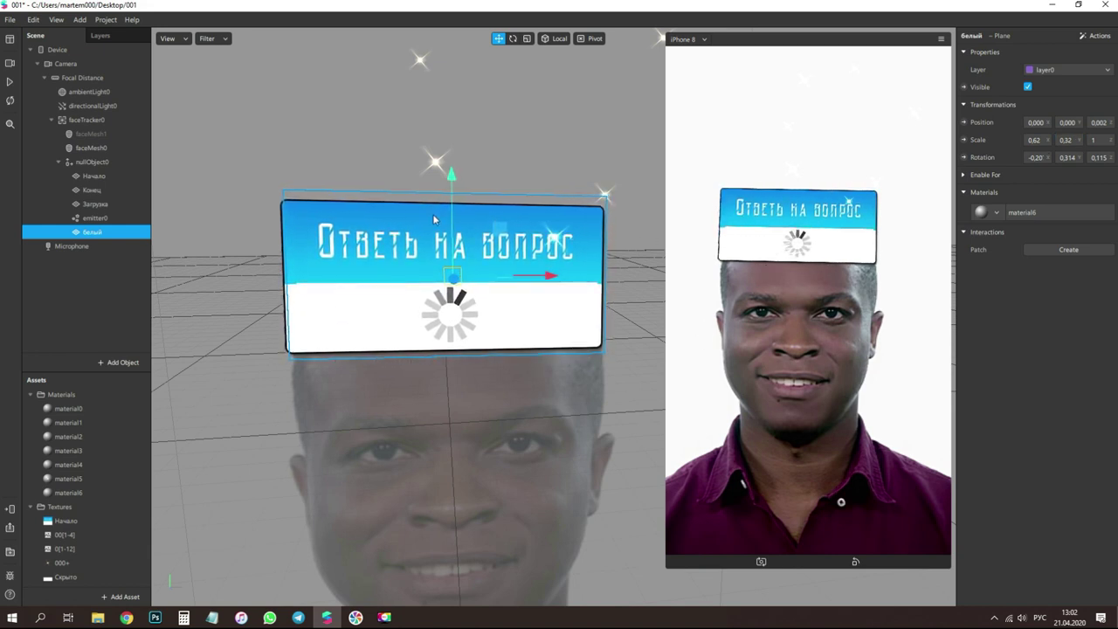
{"action": "left_click_drag", "start_coordinate": [452, 217], "coordinate": [453, 222]}
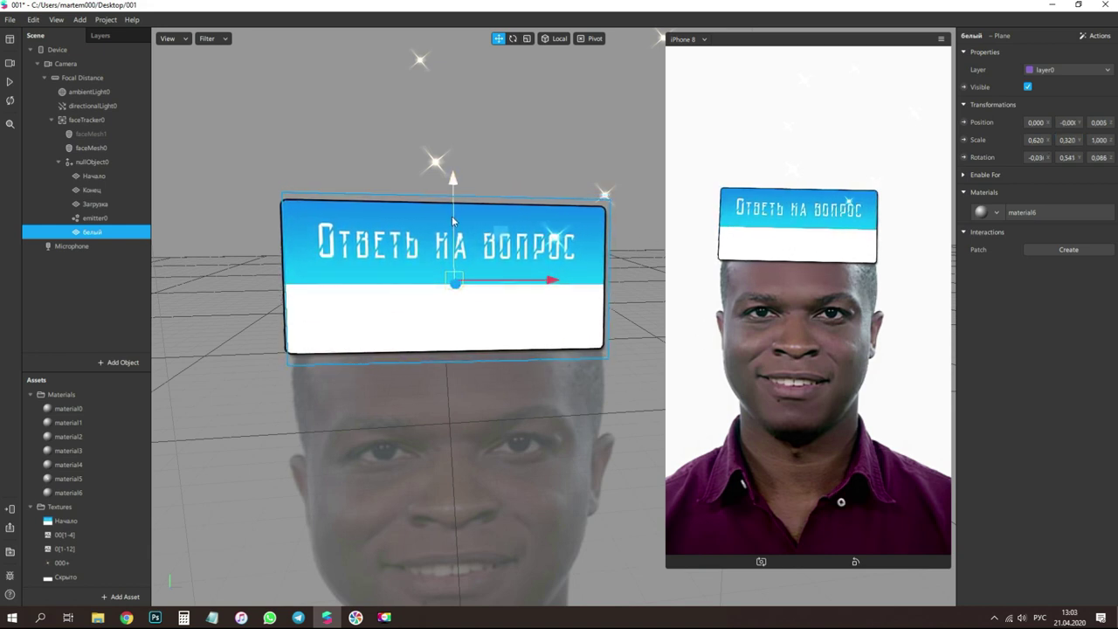
- Try a Z position of 0.003 for the белый plane
{"action": "middle_click_drag", "start_coordinate": [492, 287], "coordinate": [775, 264]}
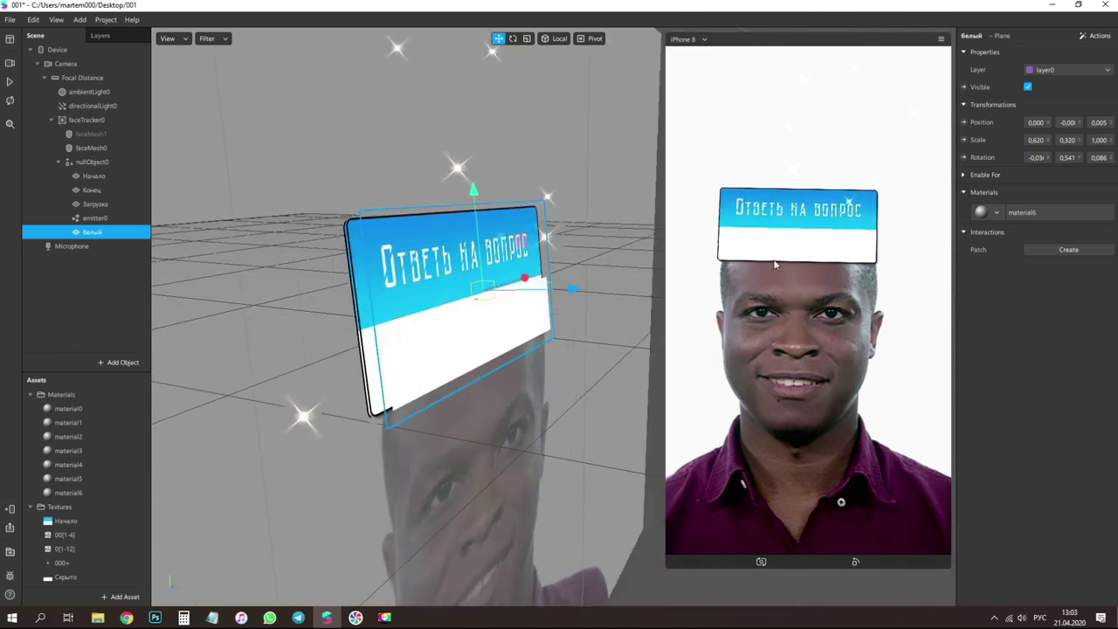
{"action": "left_click", "coordinate": [1099, 122]}
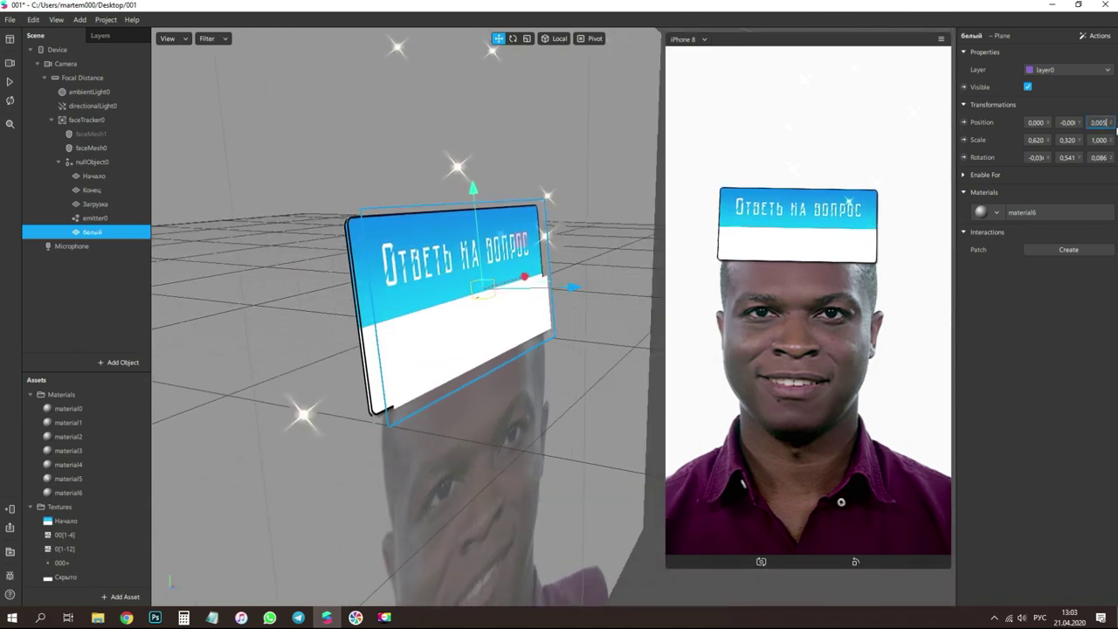
{"action": "key", "text": "BackSpace"}
{"action": "type", "text": "3"}
{"action": "key", "text": "Return"}
{"action": "key", "text": "Return"}
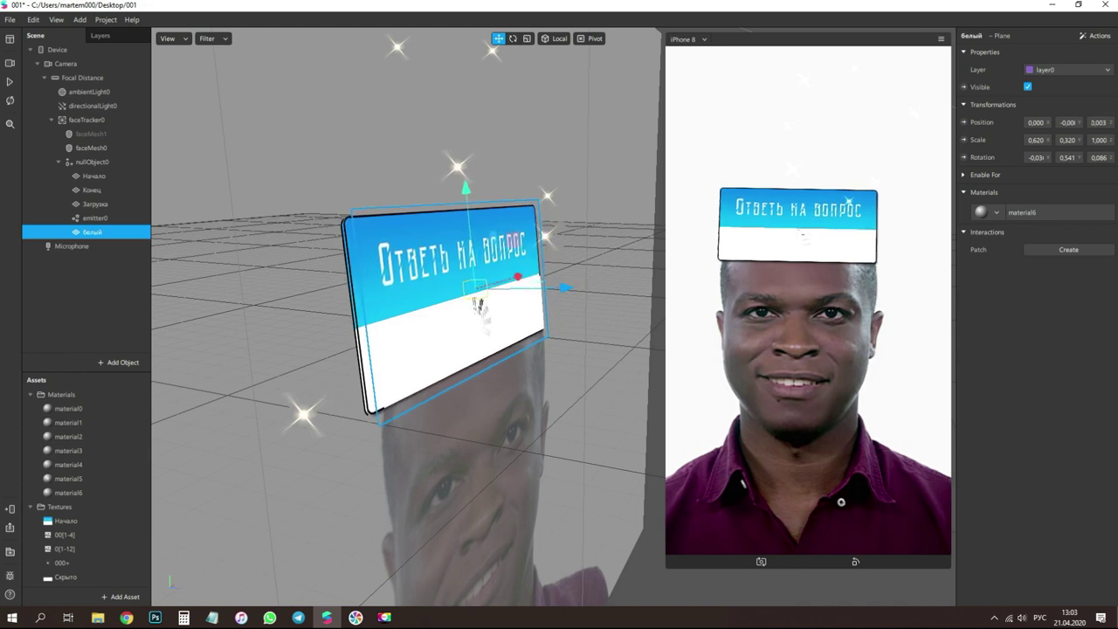
- Set the Z position of the белый plane to 0.0025 and save the project
{"action": "left_click_drag", "start_coordinate": [1103, 123], "coordinate": [1111, 126]}
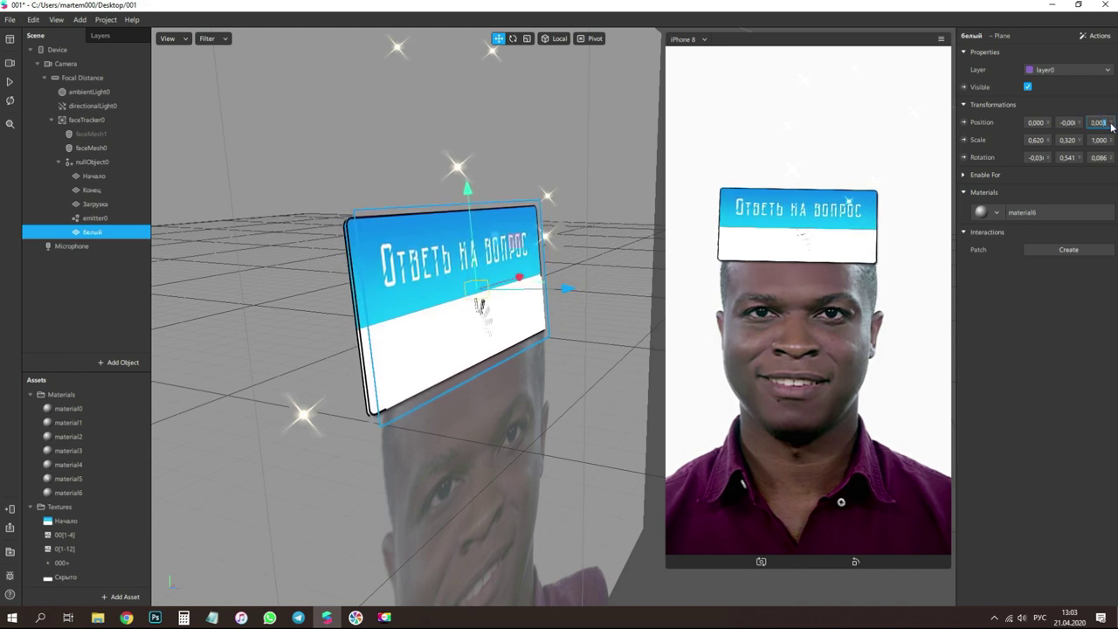
{"action": "type", "text": "25"}
{"action": "key", "text": "Return"}
{"action": "middle_click_drag", "start_coordinate": [506, 317], "coordinate": [528, 316]}
{"action": "right_click_drag", "start_coordinate": [527, 317], "coordinate": [586, 259]}
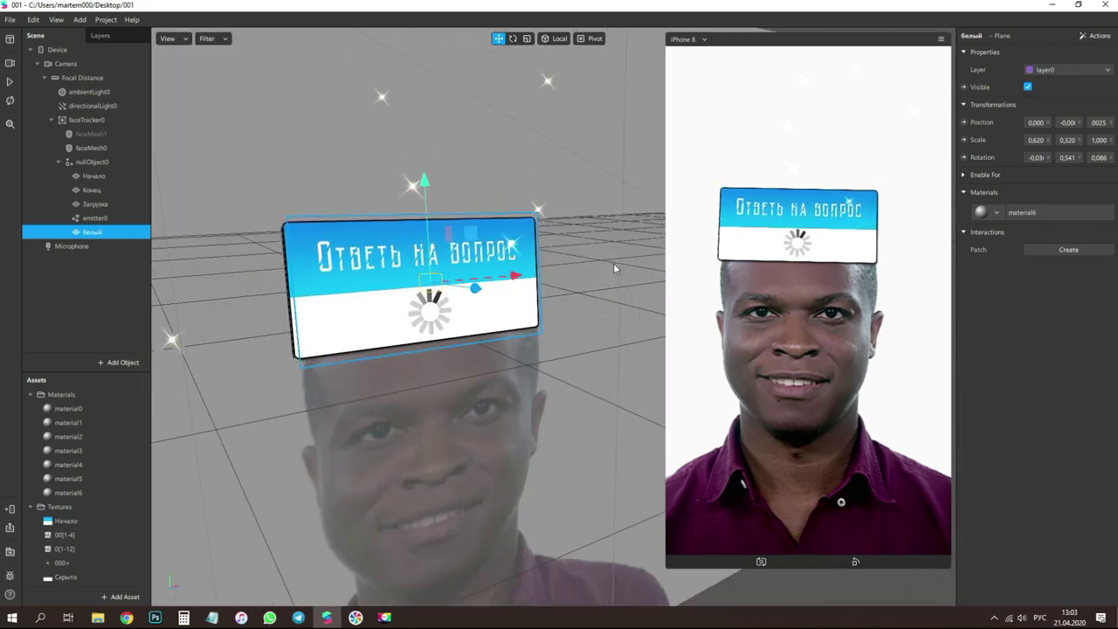
- Shrink the device preview, show the Patch Editor and adjust its height below the viewport
{"action": "left_click_drag", "start_coordinate": [684, 536], "coordinate": [787, 376]}
{"action": "middle_click_drag", "start_coordinate": [623, 263], "coordinate": [638, 210]}
{"action": "scroll", "coordinate": [638, 210], "scroll_direction": "down", "scroll_amount": 4}
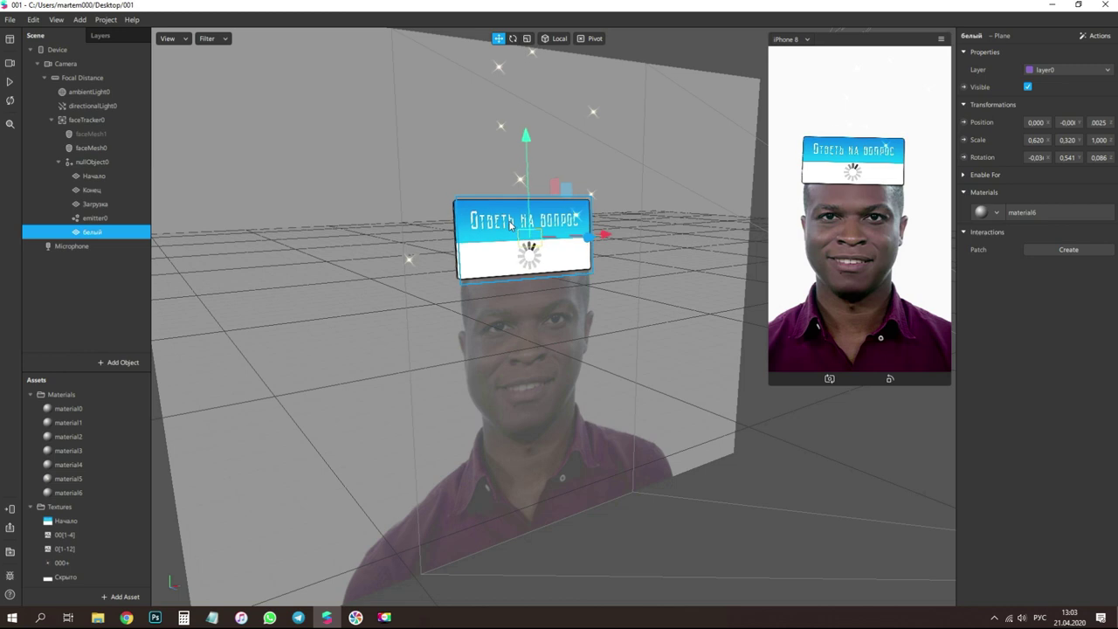
{"action": "left_click", "coordinate": [56, 24]}
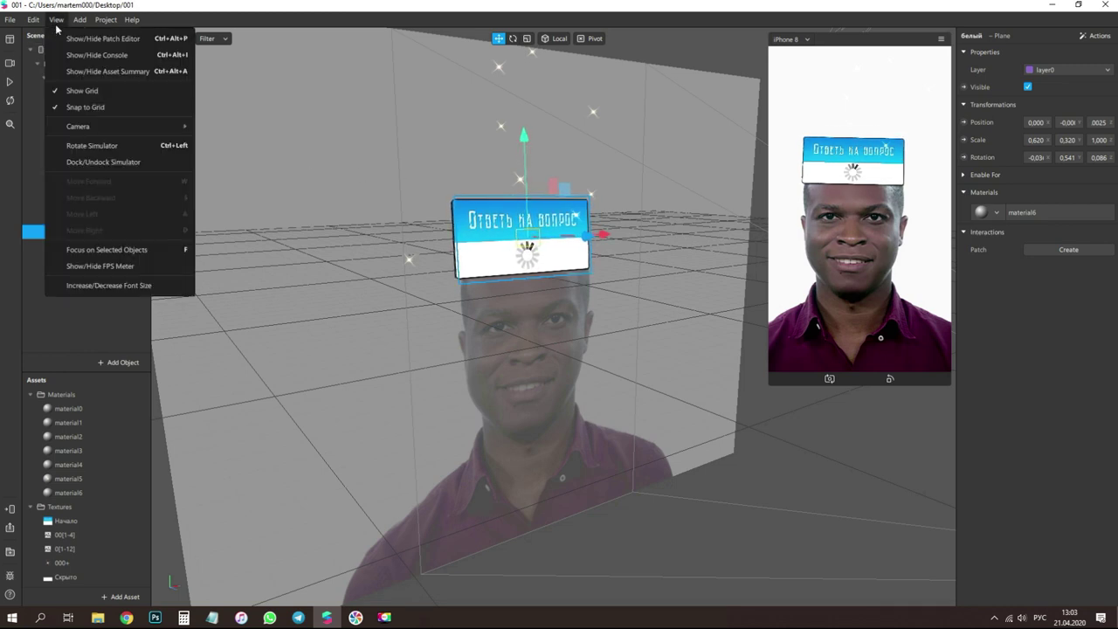
{"action": "left_click", "coordinate": [94, 39]}
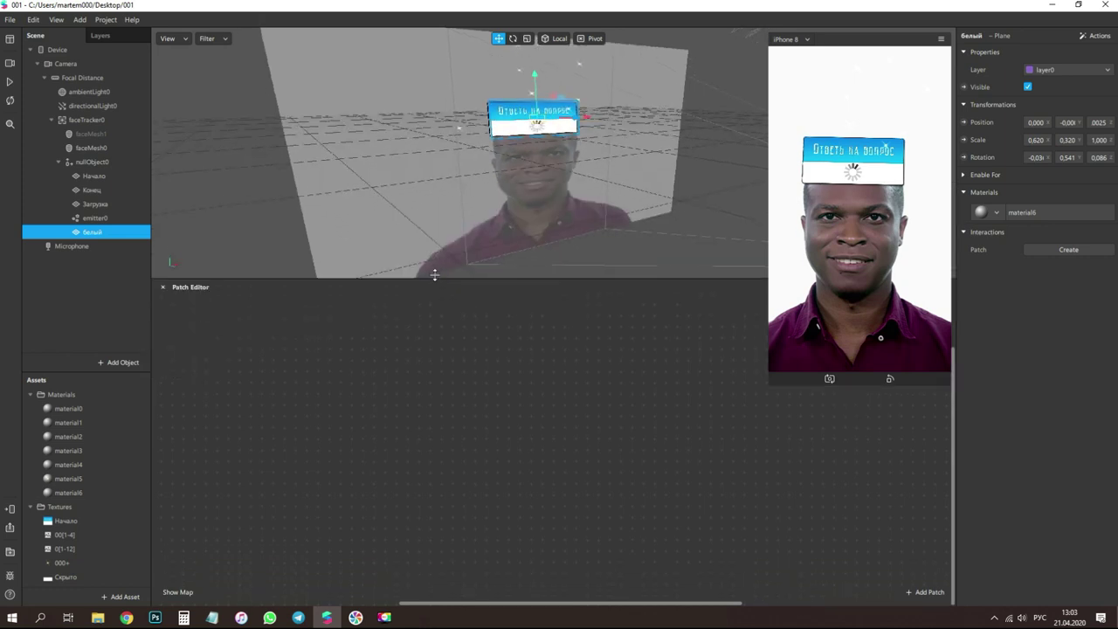
{"action": "left_click_drag", "start_coordinate": [435, 275], "coordinate": [434, 297]}
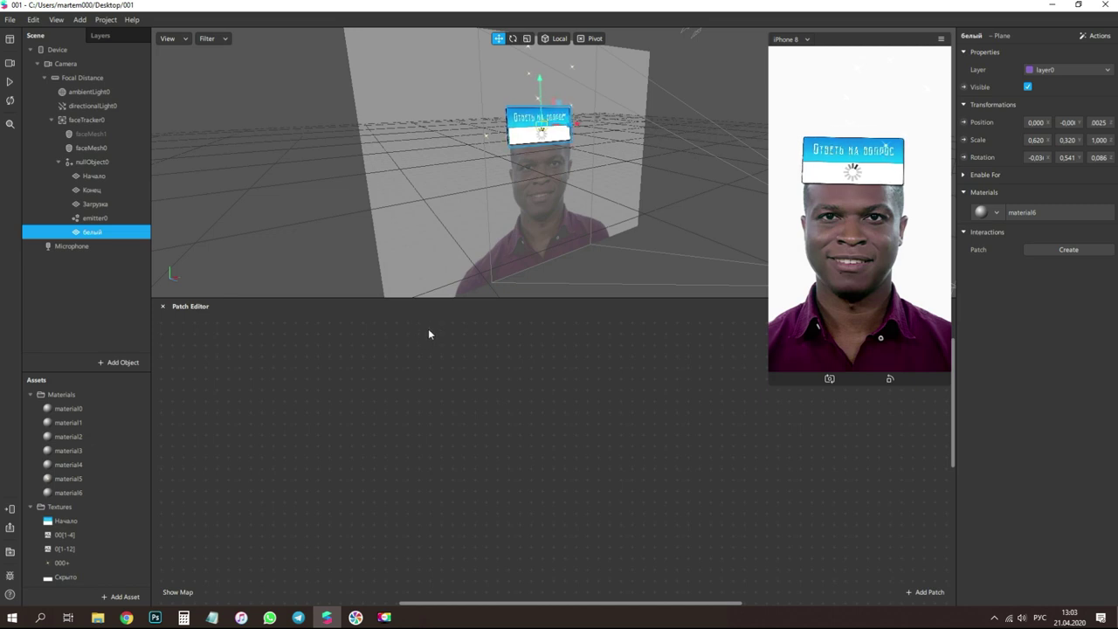
{"action": "left_click", "coordinate": [10, 19]}
{"action": "left_click", "coordinate": [251, 122]}
{"action": "left_click", "coordinate": [251, 122]}
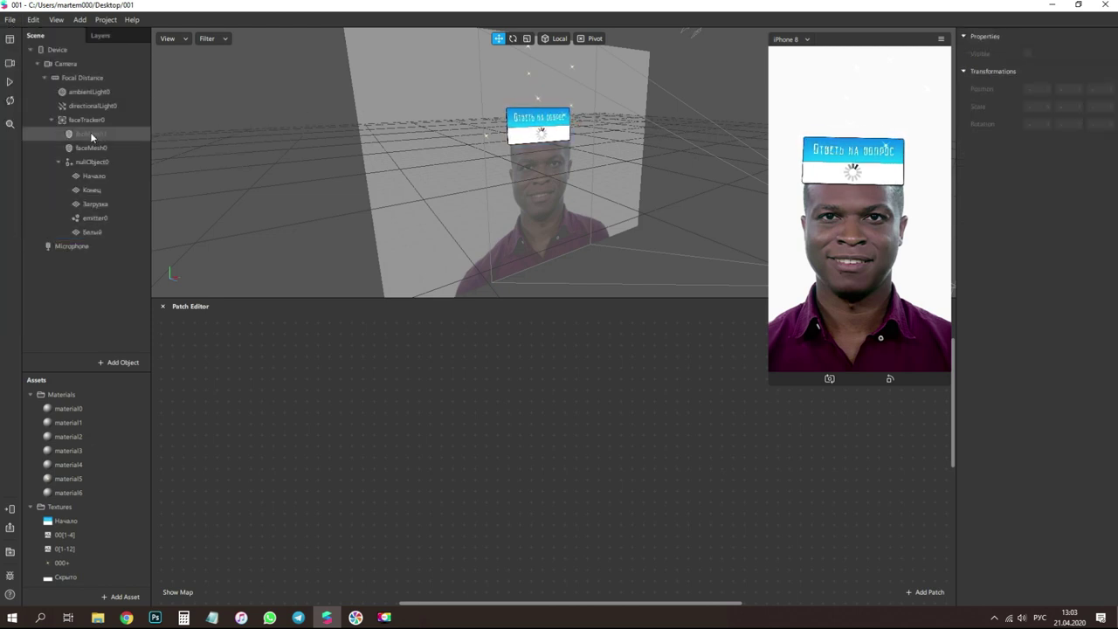
- Add a Camera patch to the Patch Editor and connect its Video Recording output to a new Delay patch
{"action": "left_click_drag", "start_coordinate": [67, 66], "coordinate": [218, 373]}
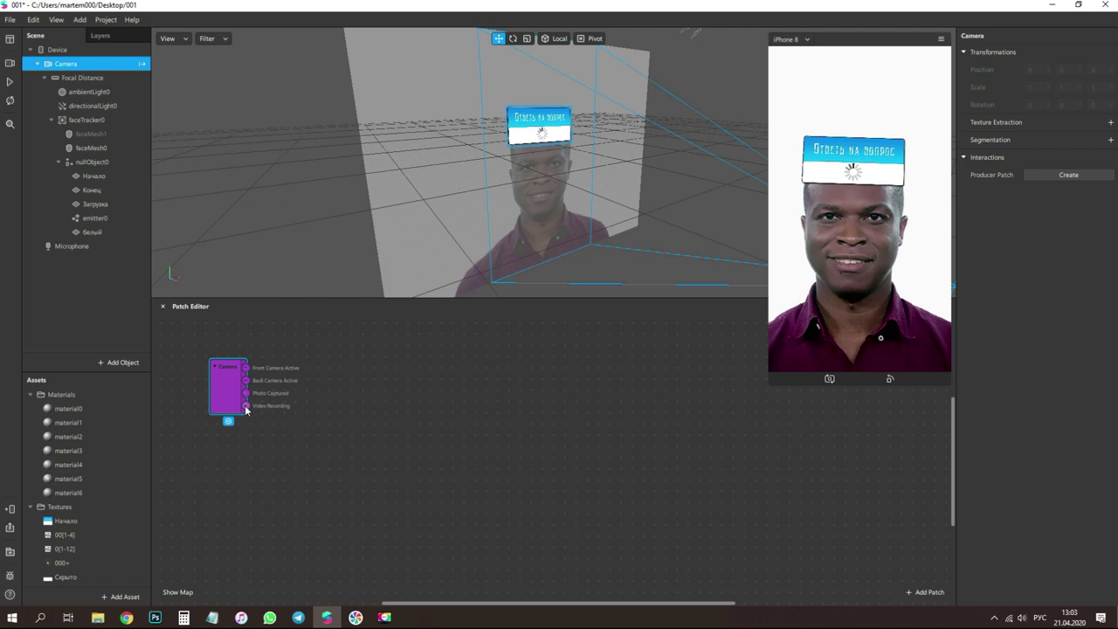
{"action": "left_click_drag", "start_coordinate": [301, 432], "coordinate": [310, 429]}
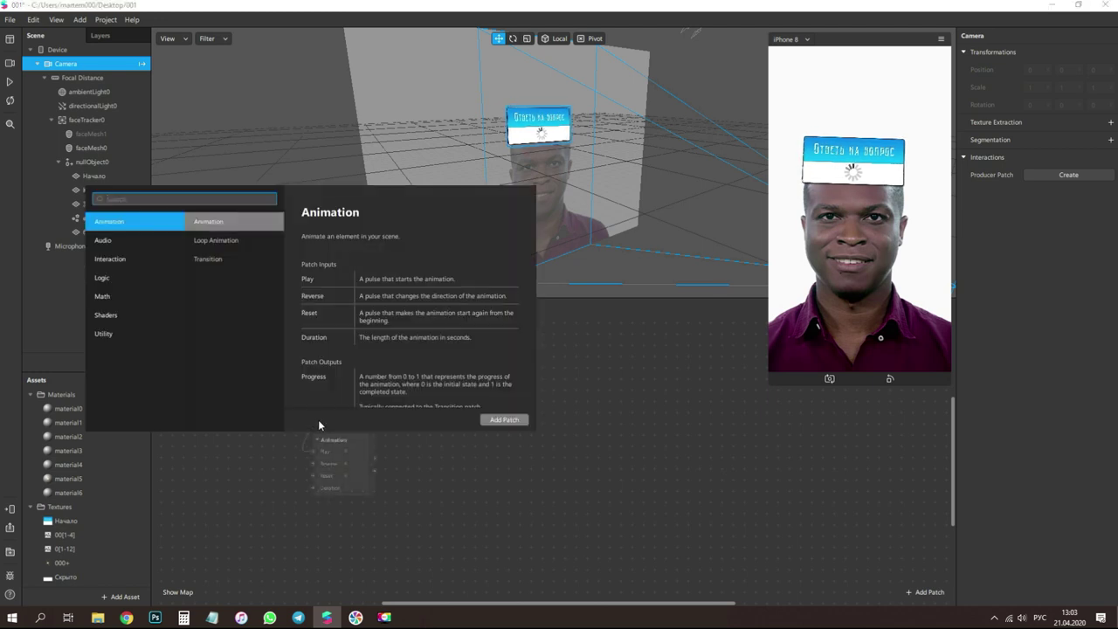
{"action": "type", "text": "delay"}
{"action": "key", "text": "Return"}
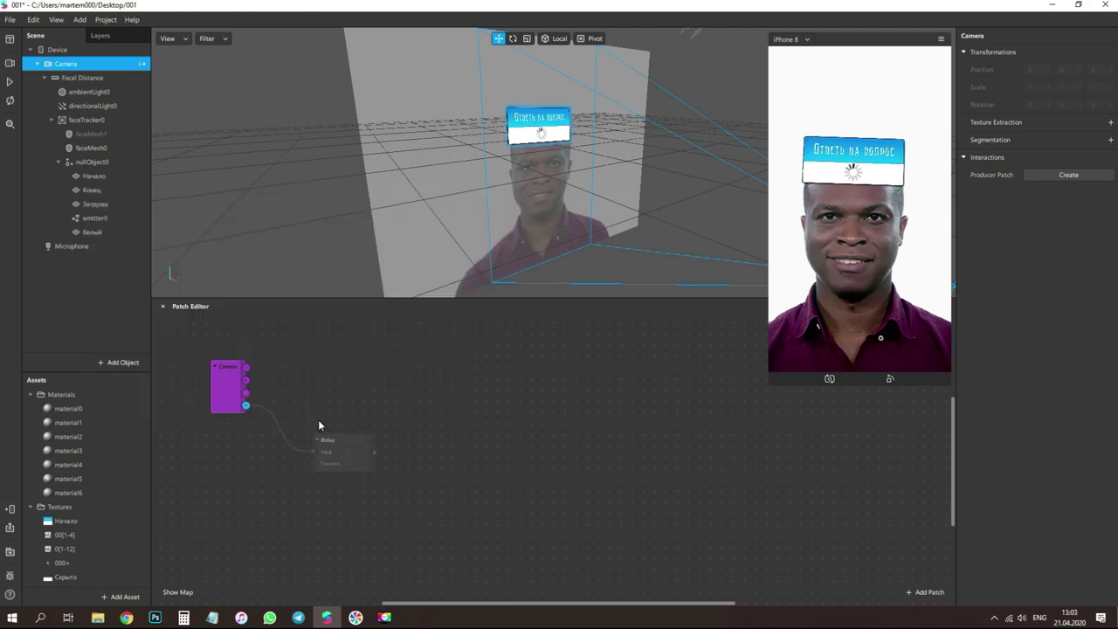
- Set the Delay patch's duration to 1.5 and place a duplicate Delay, also fed by Video Recording, above it
{"action": "left_click", "coordinate": [351, 468]}
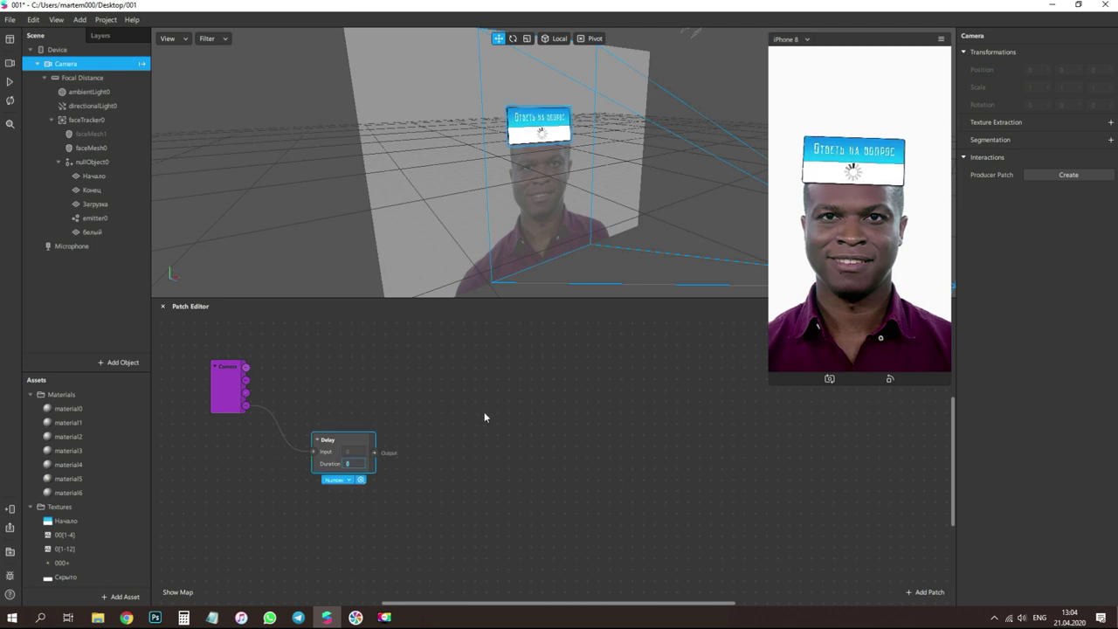
{"action": "type", "text": "1,5"}
{"action": "key", "text": "Return"}
{"action": "scroll", "coordinate": [428, 485], "scroll_direction": "up", "scroll_amount": 2}
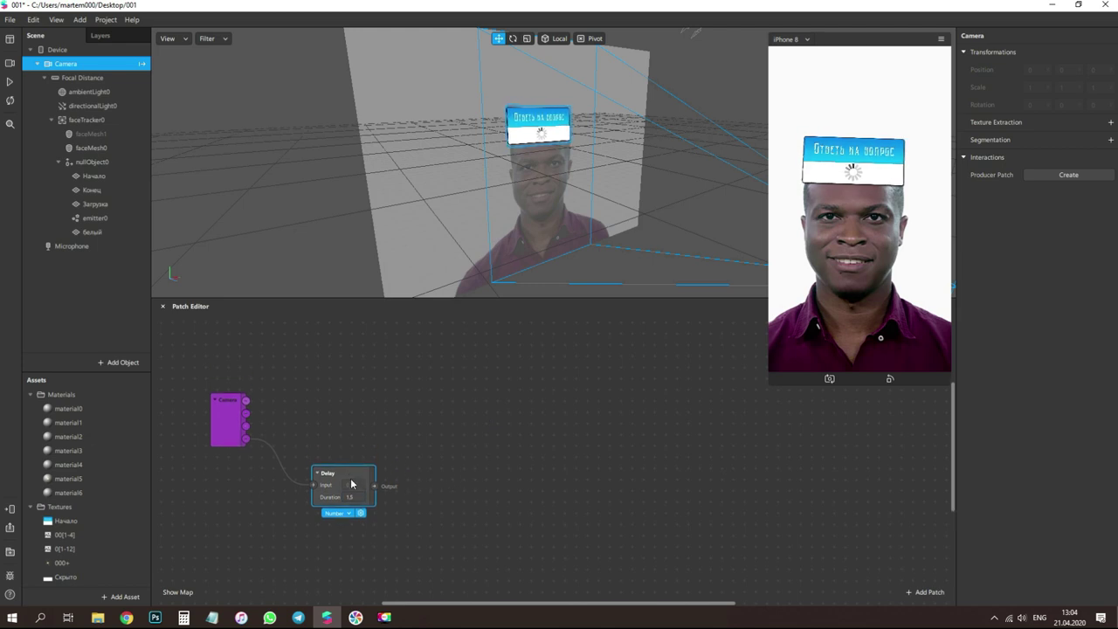
{"action": "key", "text": "ctrl+d"}
{"action": "left_click_drag", "start_coordinate": [362, 496], "coordinate": [341, 388]}
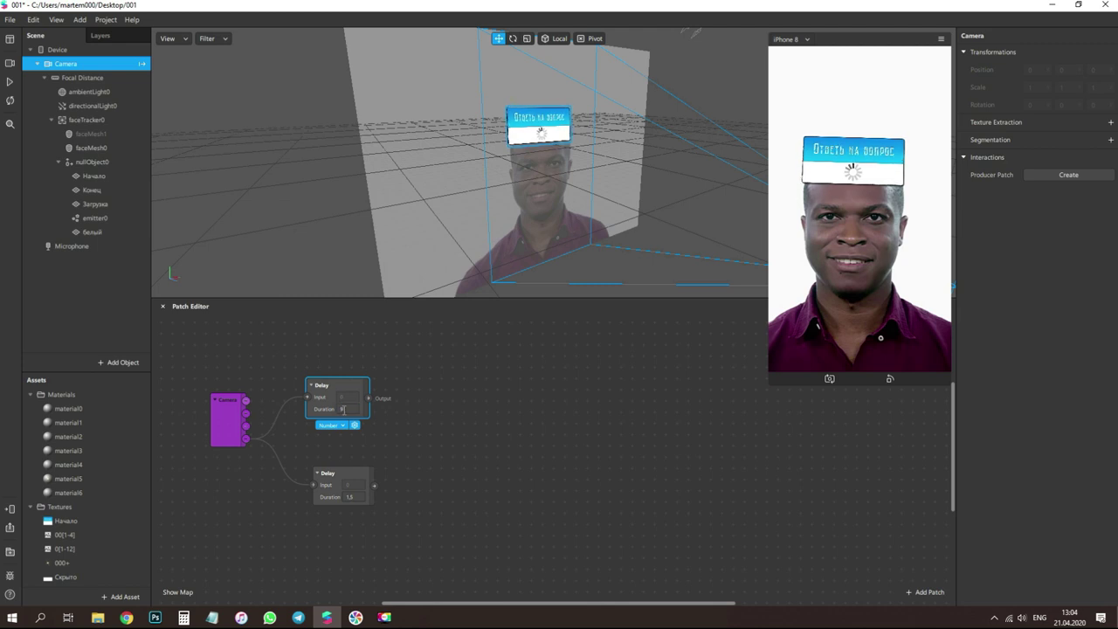
- Connect the upper Delay's output to a new Not patch
{"action": "left_click_drag", "start_coordinate": [368, 398], "coordinate": [418, 399]}
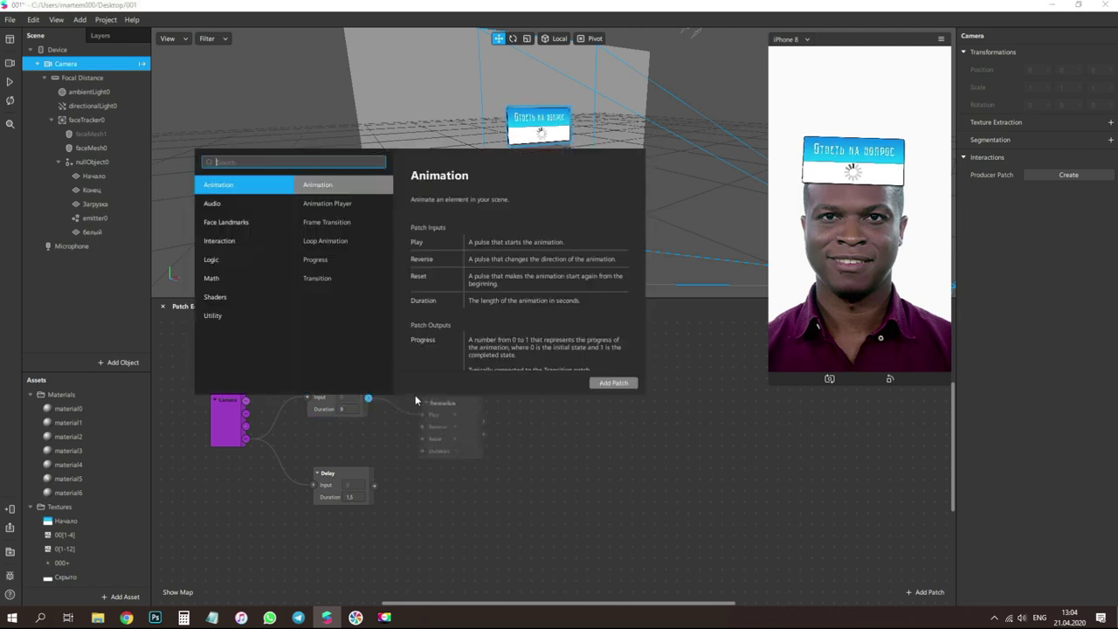
{"action": "type", "text": "not"}
{"action": "key", "text": "Return"}
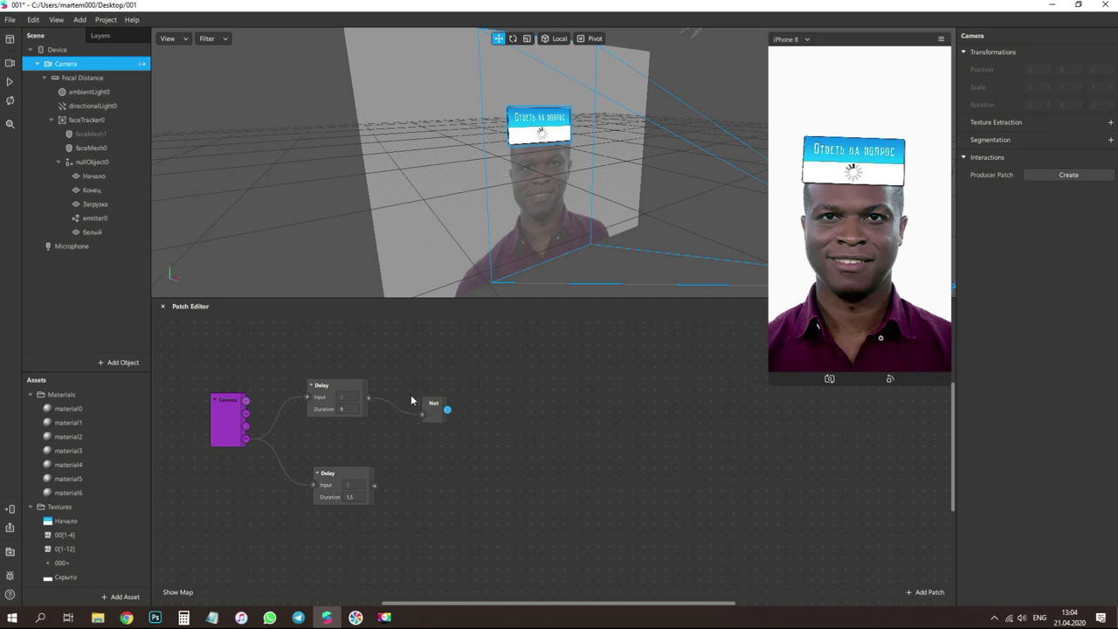
- Create Visible patches for the Загрузка and белый planes and drive both from the Not patch's output
{"action": "left_click", "coordinate": [117, 206]}
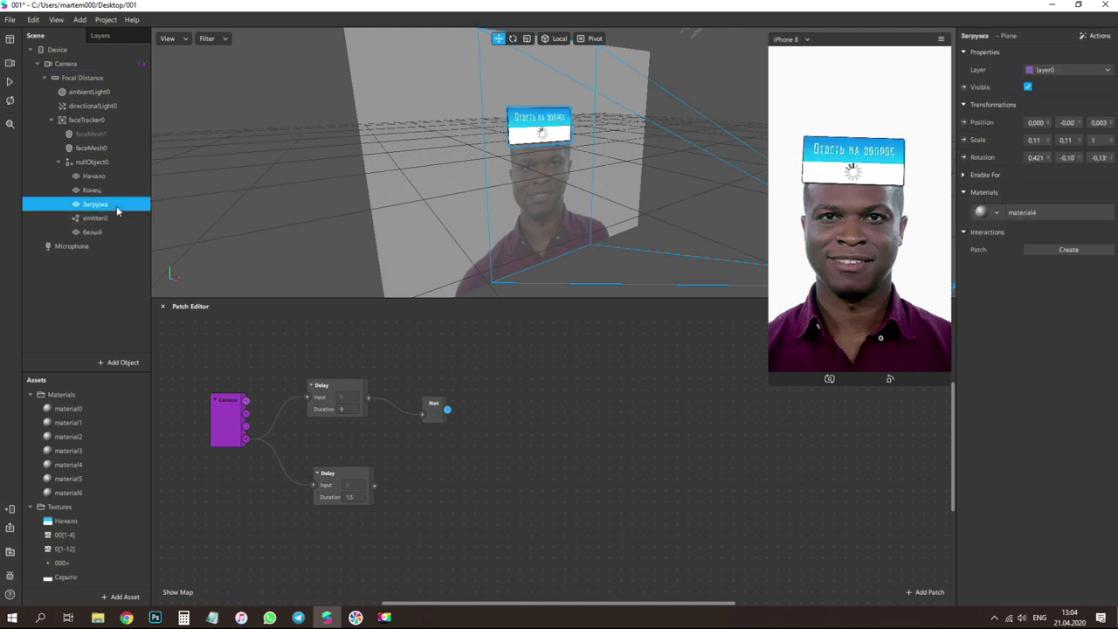
{"action": "left_click", "coordinate": [964, 86]}
{"action": "left_click_drag", "start_coordinate": [581, 469], "coordinate": [524, 367]}
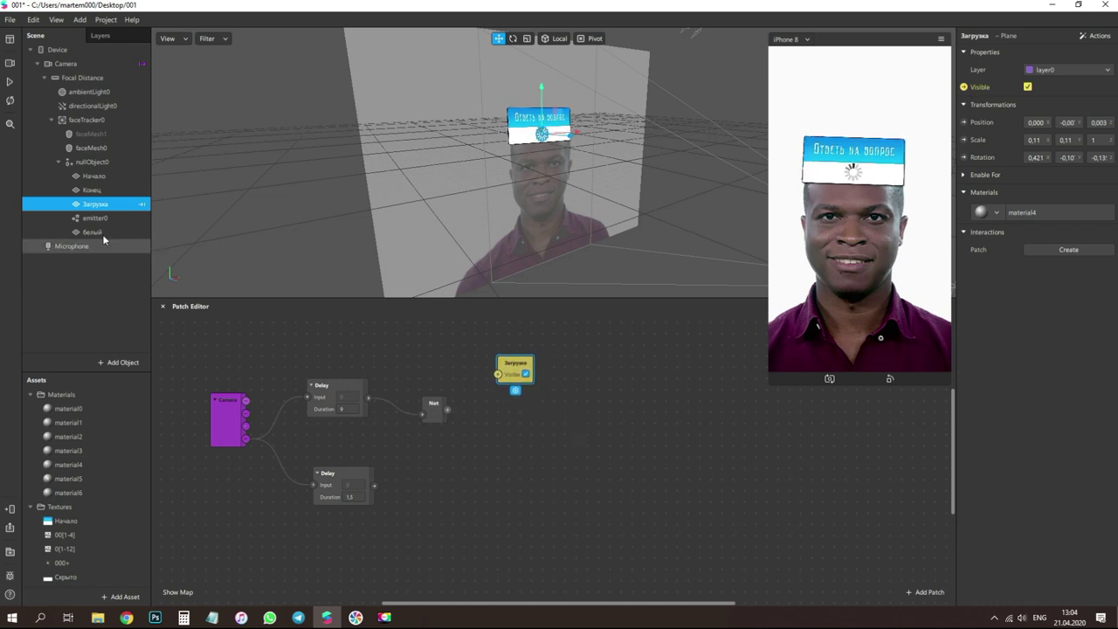
{"action": "left_click", "coordinate": [99, 234]}
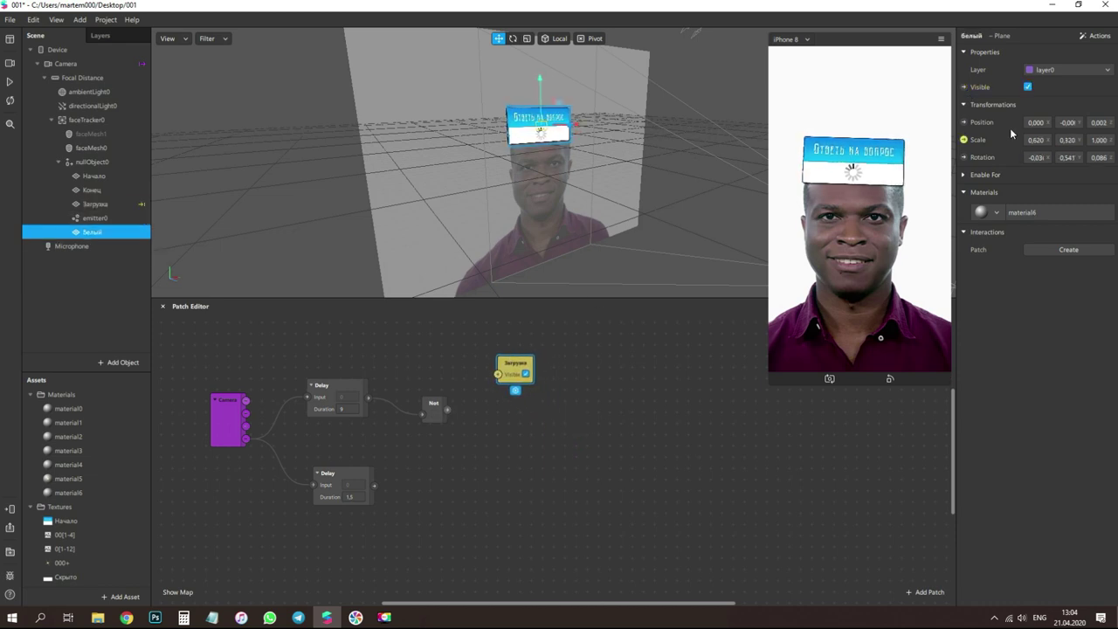
{"action": "left_click", "coordinate": [963, 87]}
{"action": "left_click_drag", "start_coordinate": [565, 472], "coordinate": [506, 400]}
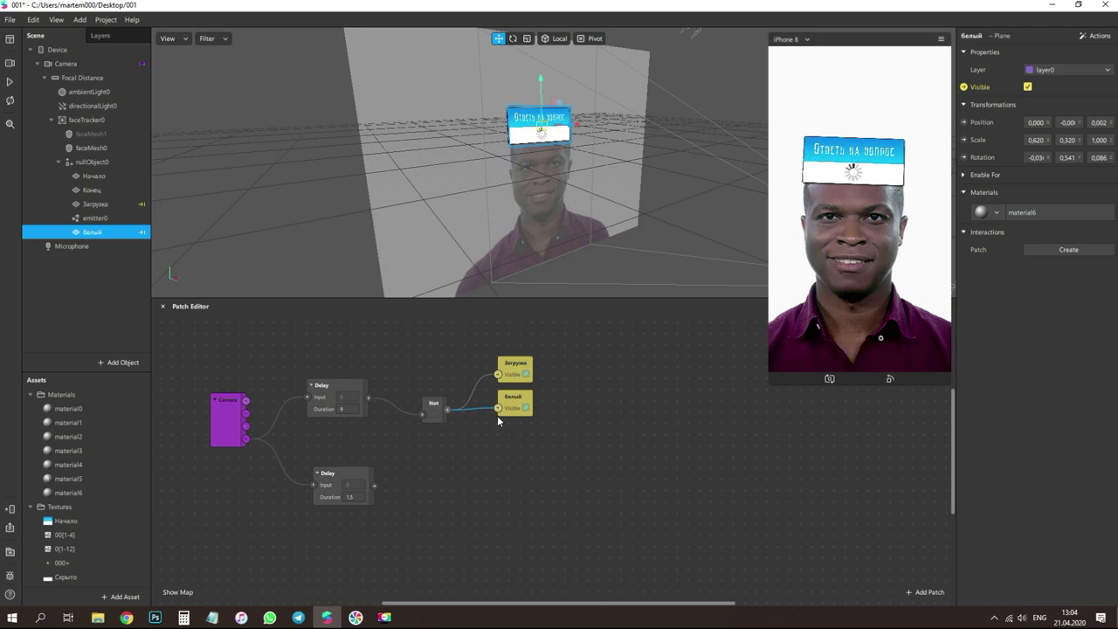
- Connect the output of the 1.5-second Delay to a new Pulse patch
{"action": "scroll", "coordinate": [570, 464], "scroll_direction": "down", "scroll_amount": 2}
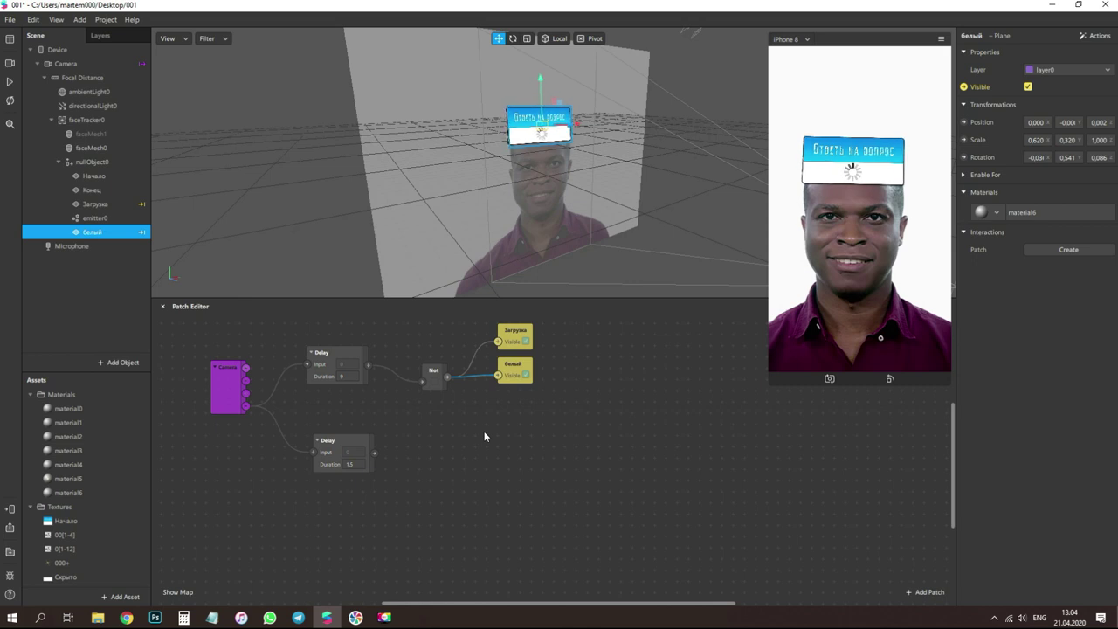
{"action": "left_click_drag", "start_coordinate": [384, 451], "coordinate": [427, 444]}
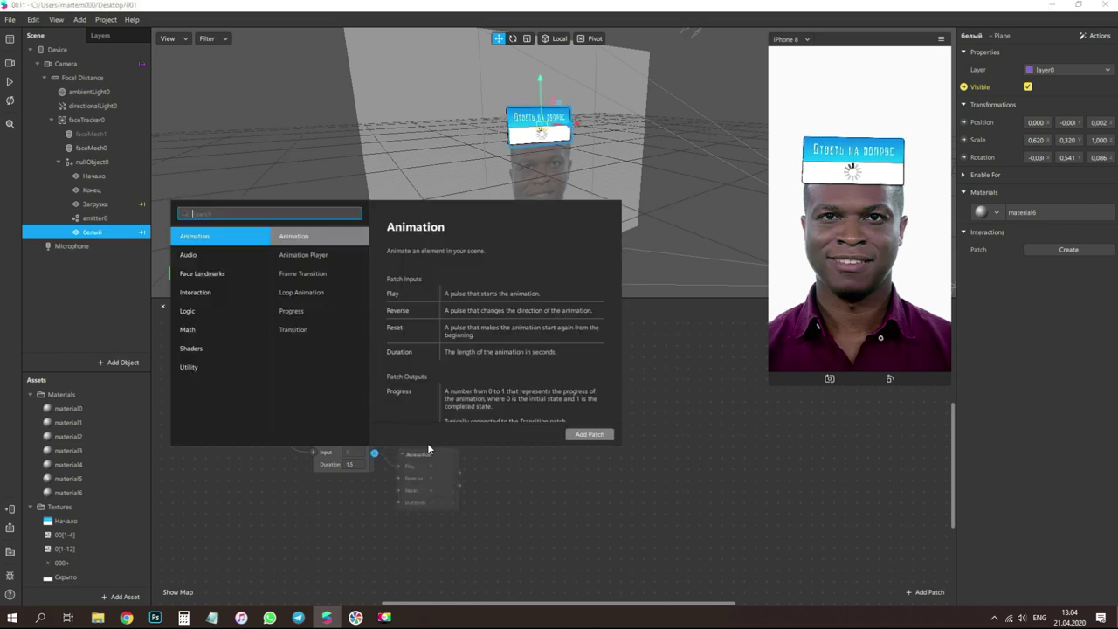
{"action": "key", "text": "alt+shift"}
{"action": "type", "text": "ы"}
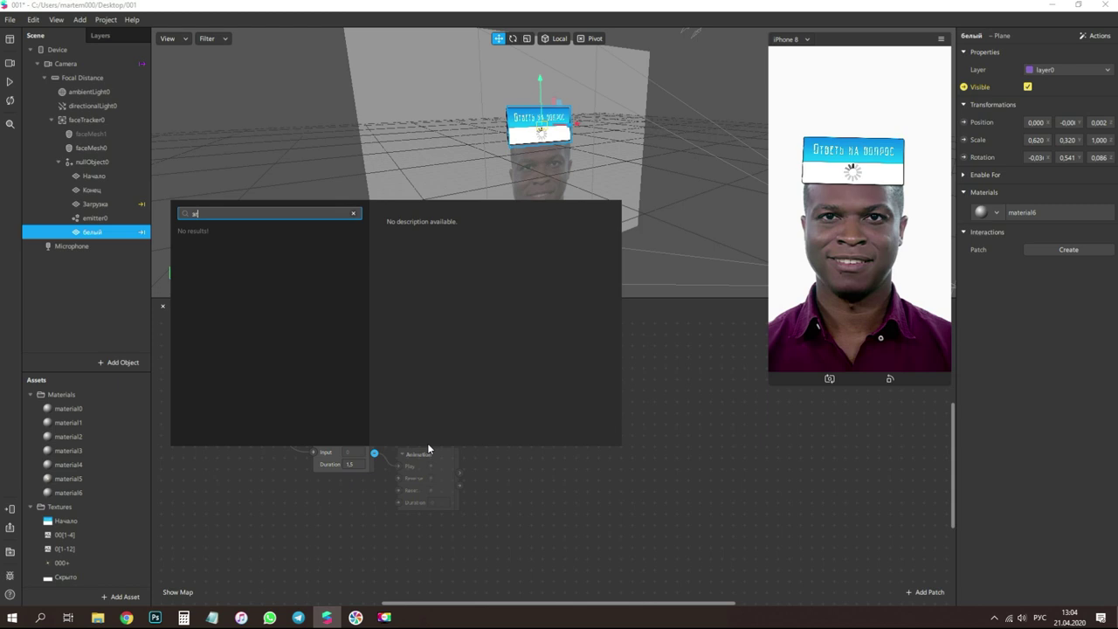
{"action": "key", "text": "BackSpace"}
{"action": "key", "text": "alt+shift"}
{"action": "type", "text": "pu"}
{"action": "key", "text": "Return"}
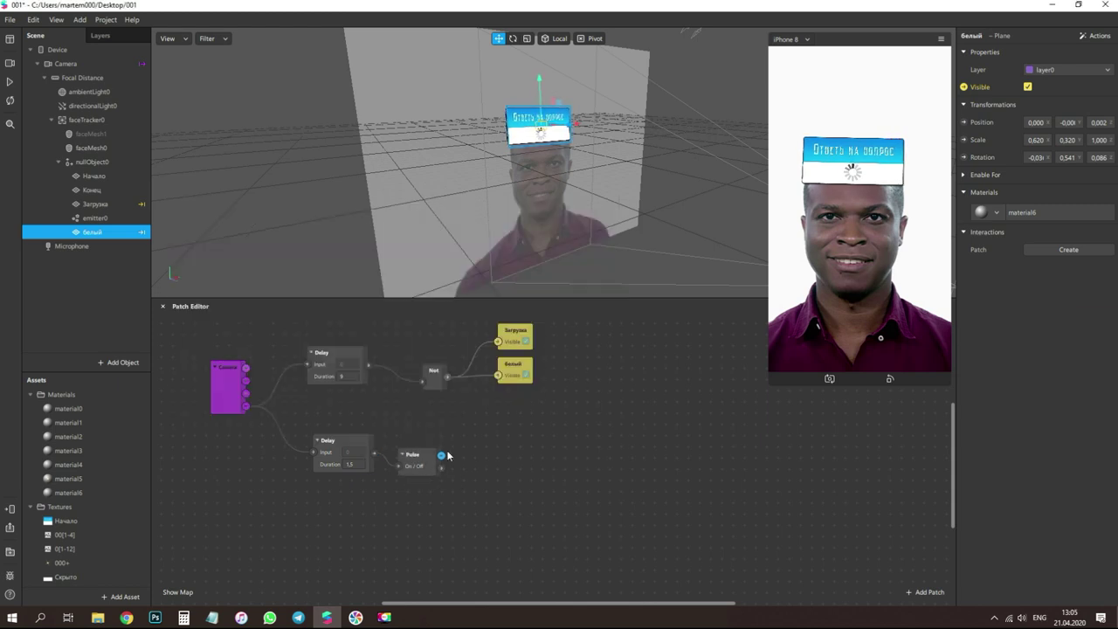
- Duplicate the Pulse patch twice and arrange the three Pulse patches in a column beside the lower Delay
{"action": "left_click_drag", "start_coordinate": [427, 449], "coordinate": [435, 417]}
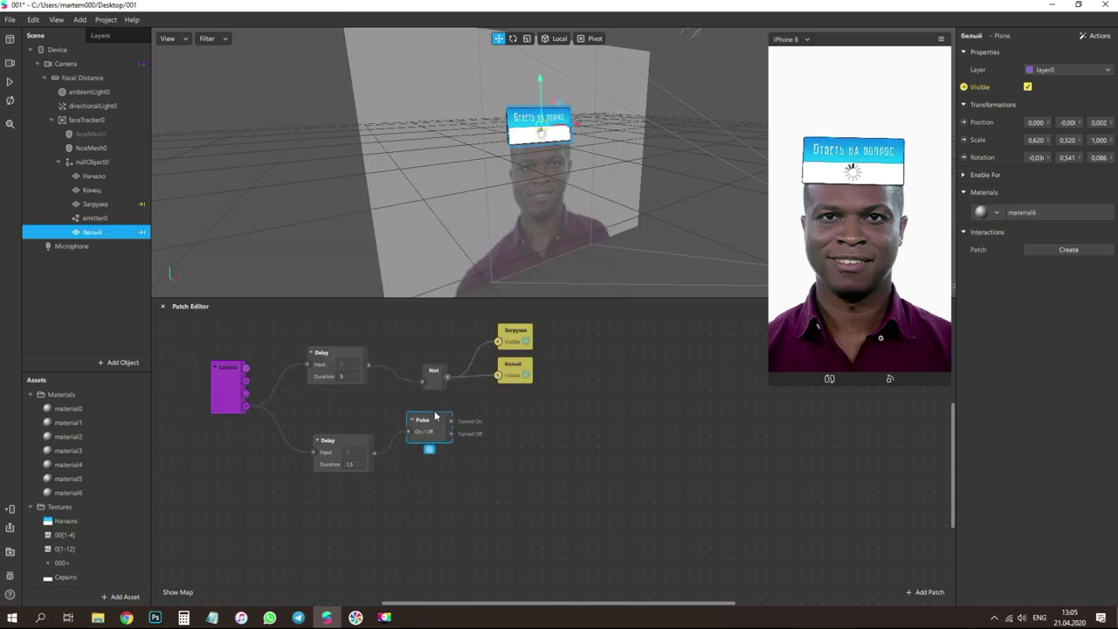
{"action": "key", "text": "ctrl+d"}
{"action": "key", "text": "ctrl+d"}
{"action": "left_click_drag", "start_coordinate": [472, 473], "coordinate": [426, 534]}
{"action": "left_click_drag", "start_coordinate": [442, 462], "coordinate": [428, 466]}
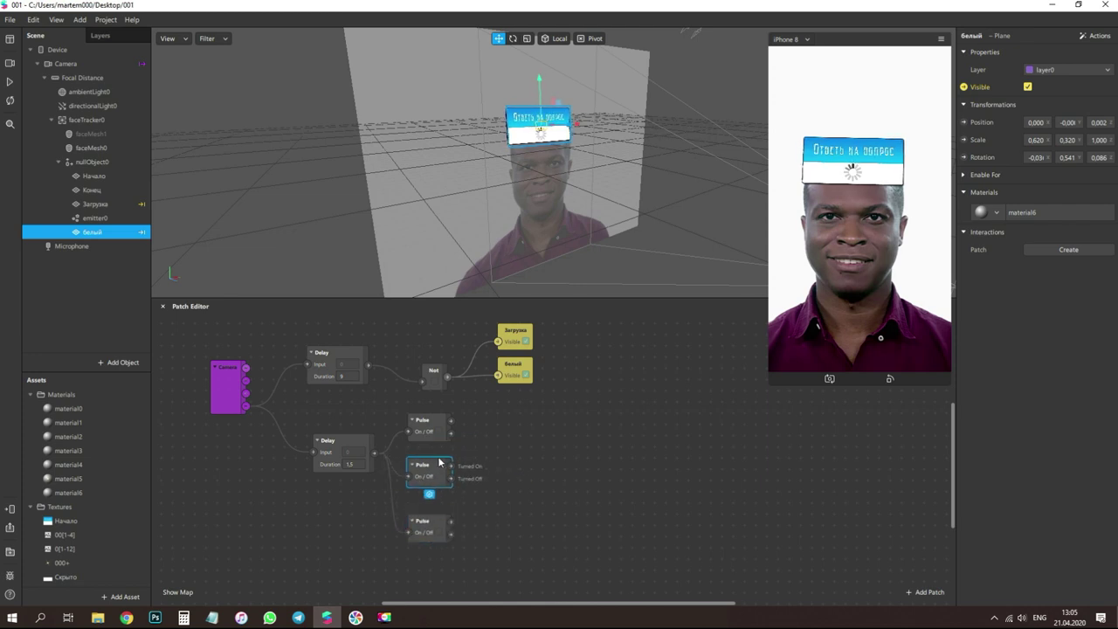
- Add a Switch patch and connect the uppermost Pulse's Turned On output to its Turn On input
{"action": "double_click", "coordinate": [516, 420]}
{"action": "type", "text": "sw"}
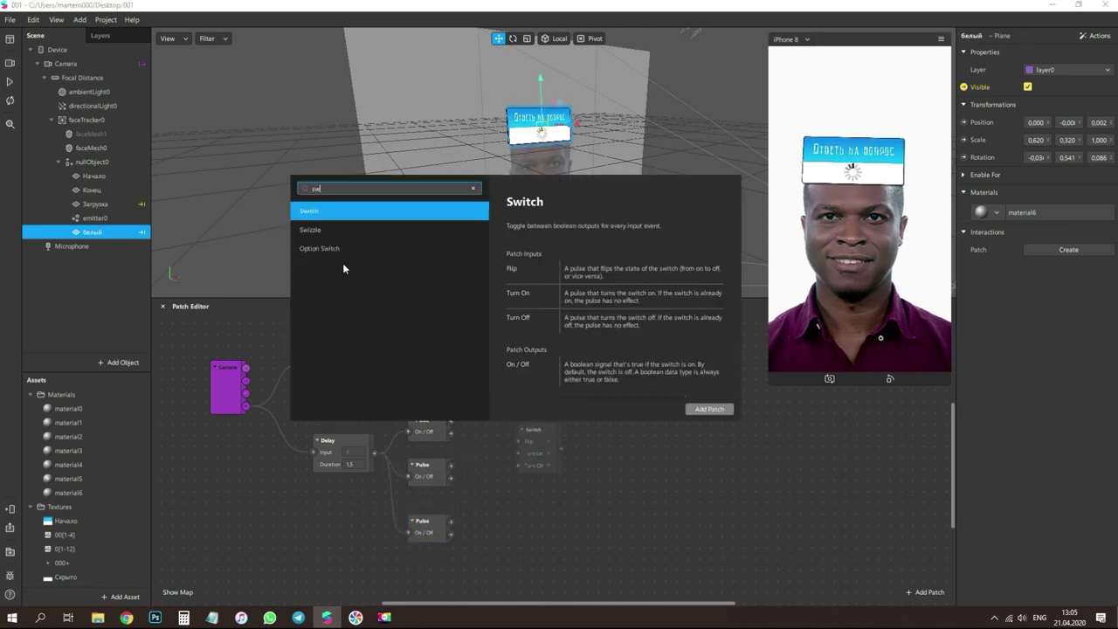
{"action": "left_click", "coordinate": [322, 213]}
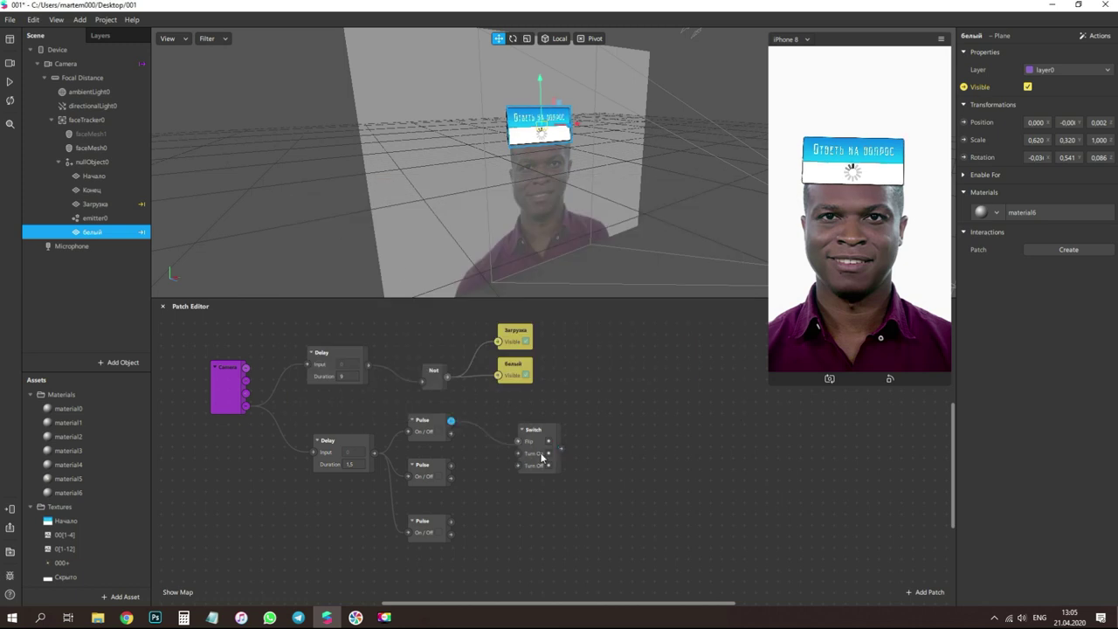
{"action": "left_click_drag", "start_coordinate": [519, 457], "coordinate": [519, 455]}
{"action": "left_click_drag", "start_coordinate": [537, 431], "coordinate": [528, 411]}
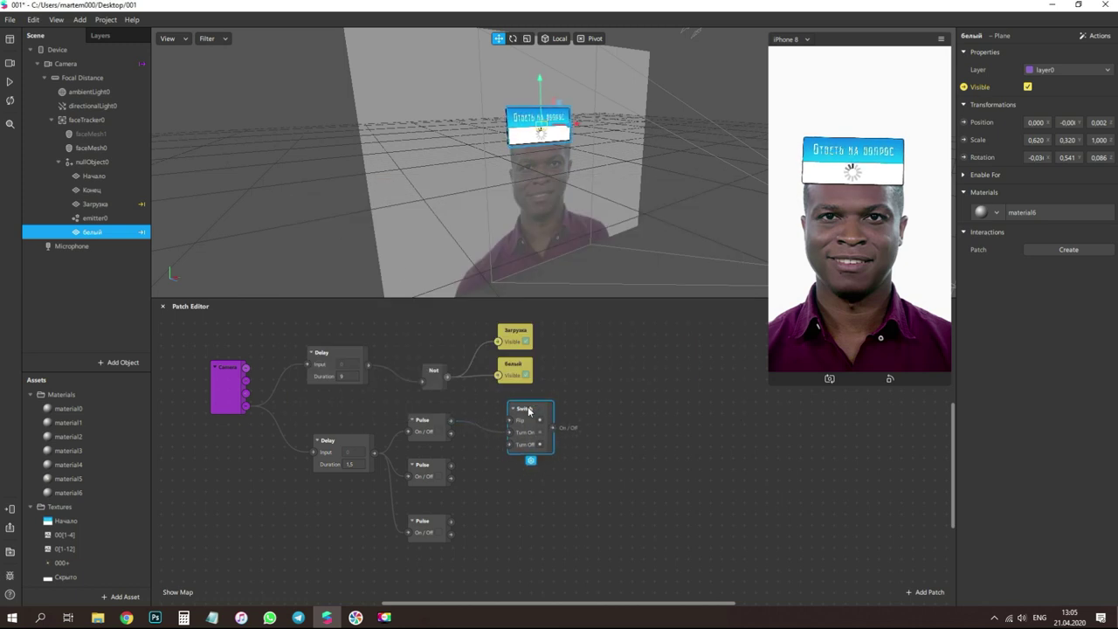
- Route the Switch output through a new Not patch to the Начало plane's visibility and save the project
{"action": "left_click_drag", "start_coordinate": [582, 432], "coordinate": [583, 431]}
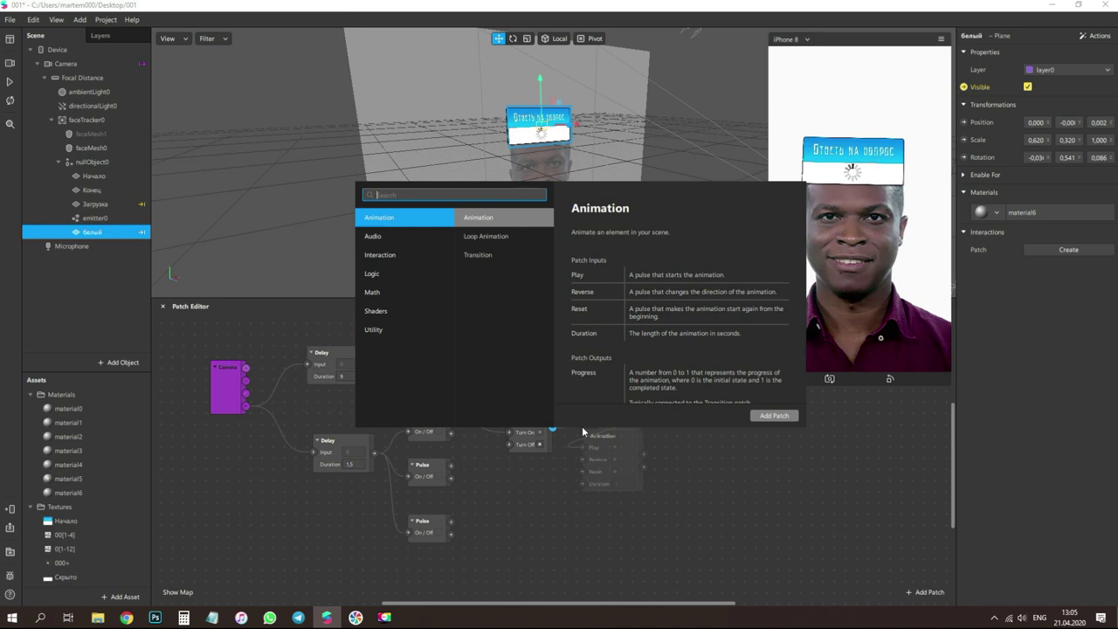
{"action": "type", "text": "not"}
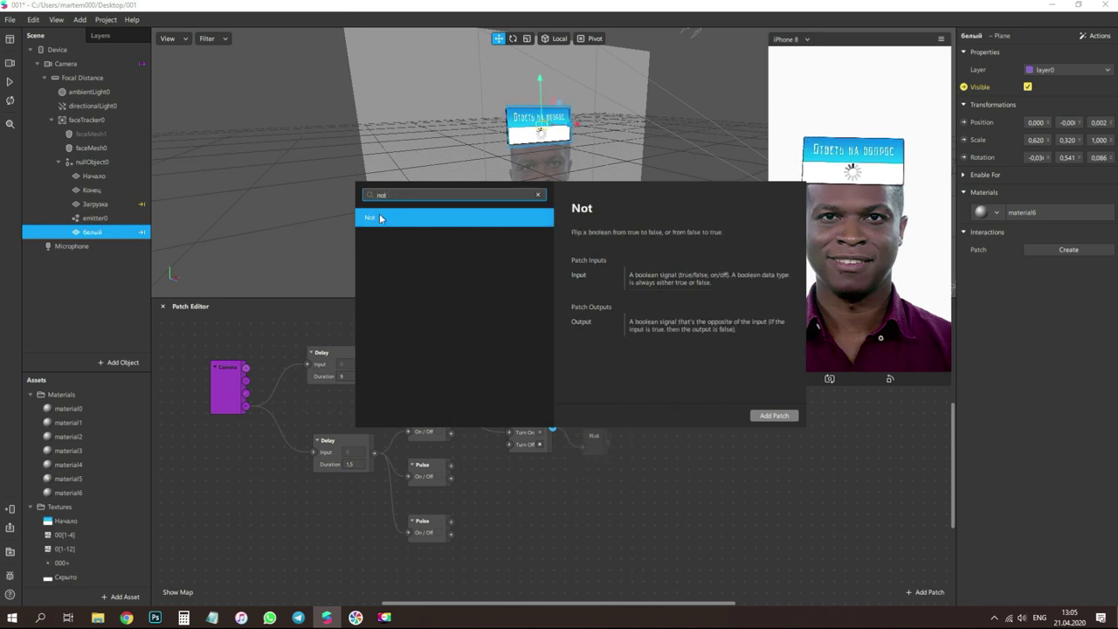
{"action": "left_click", "coordinate": [381, 218]}
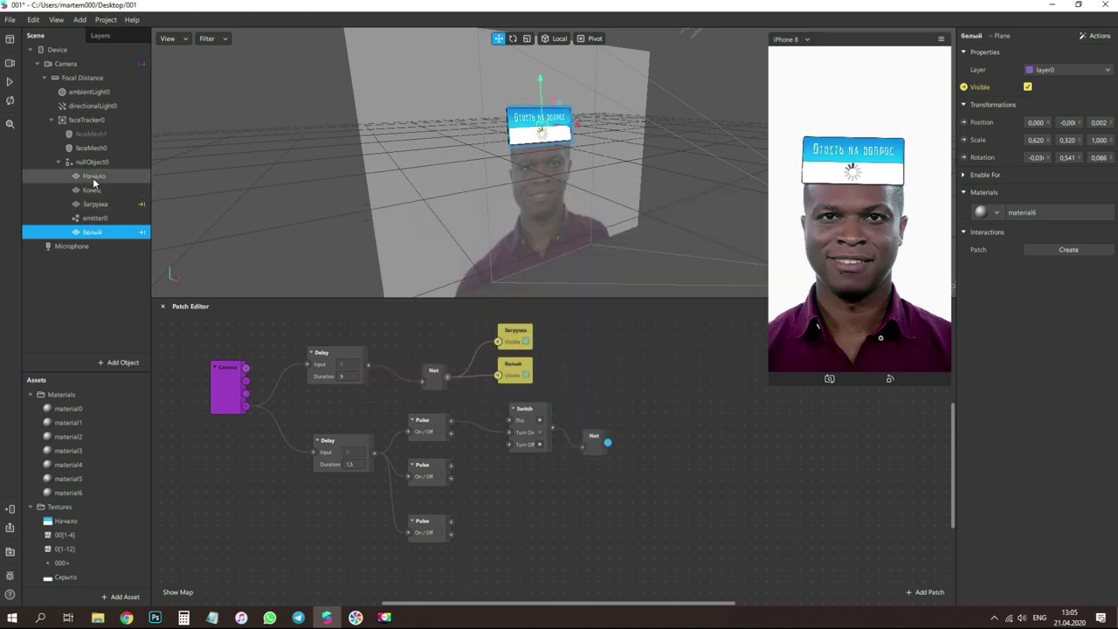
{"action": "left_click", "coordinate": [94, 175]}
{"action": "left_click", "coordinate": [965, 87]}
{"action": "left_click_drag", "start_coordinate": [570, 459], "coordinate": [593, 470]}
{"action": "left_click_drag", "start_coordinate": [577, 471], "coordinate": [644, 442]}
{"action": "scroll", "coordinate": [622, 427], "scroll_direction": "down", "scroll_amount": 2}
{"action": "scroll", "coordinate": [621, 424], "scroll_direction": "down", "scroll_amount": 1}
{"action": "key", "text": "ctrl+s"}
- Connect the middle Pulse's Turned On output to a second Switch's Turn On and feed that Switch into an If Then Else patch's Condition
{"action": "left_click_drag", "start_coordinate": [451, 387], "coordinate": [541, 397]}
{"action": "type", "text": "sw"}
{"action": "key", "text": "Return"}
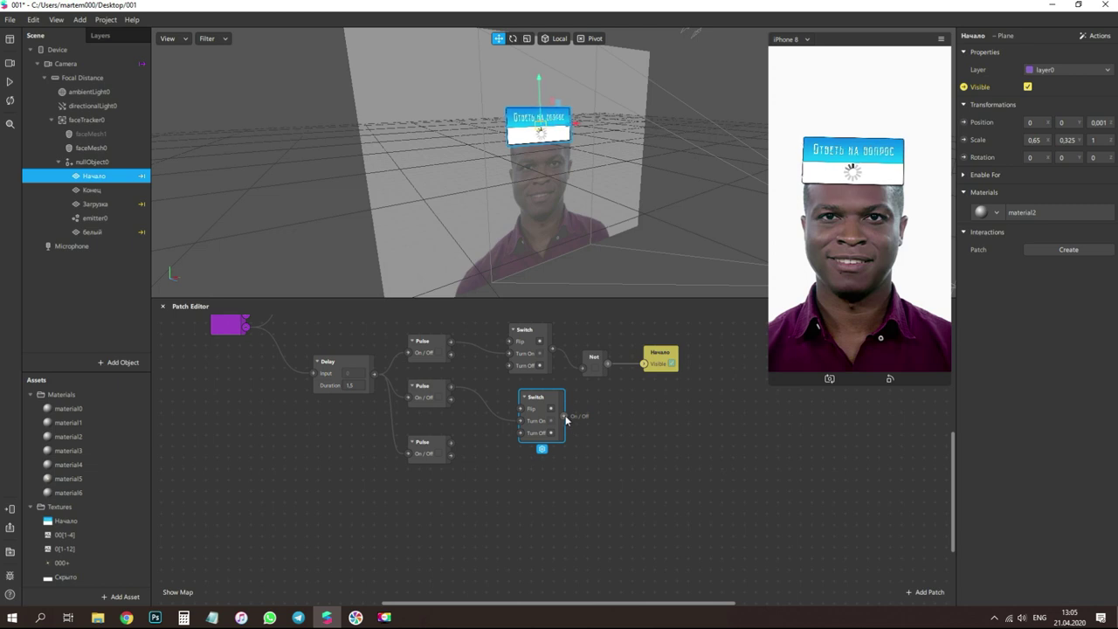
{"action": "left_click_drag", "start_coordinate": [565, 417], "coordinate": [612, 424]}
{"action": "type", "text": "if"}
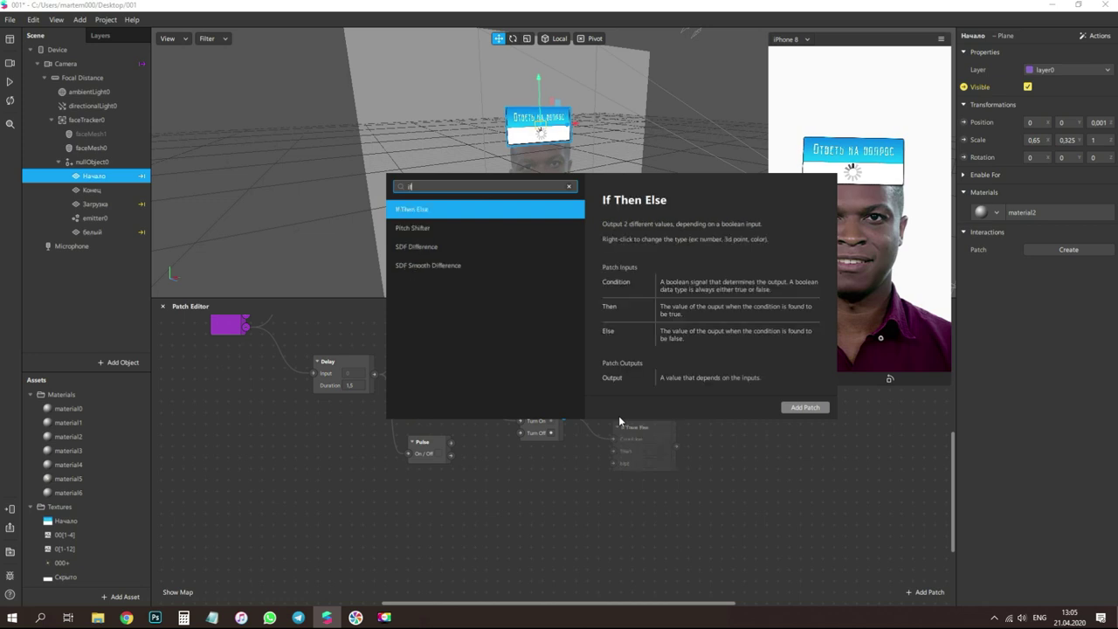
{"action": "key", "text": "Return"}
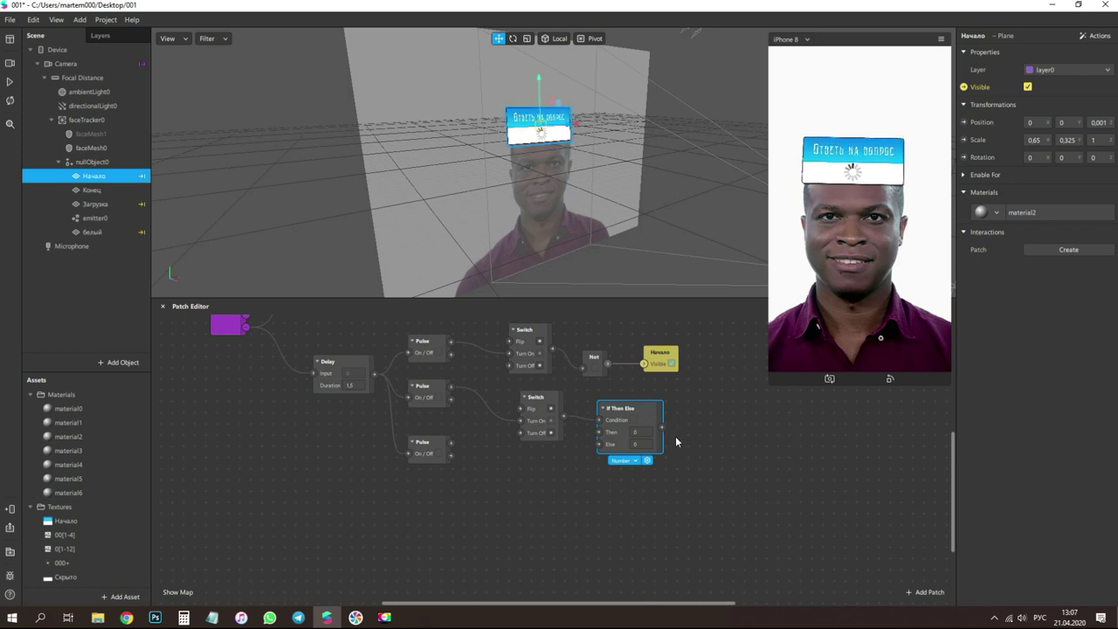
- Connect the If Then Else output to the Value input of a new Offset patch placed below
{"action": "left_click_drag", "start_coordinate": [665, 428], "coordinate": [571, 532]}
{"action": "type", "text": "ша"}
{"action": "key", "text": "alt+shift"}
{"action": "type", "text": "fs"}
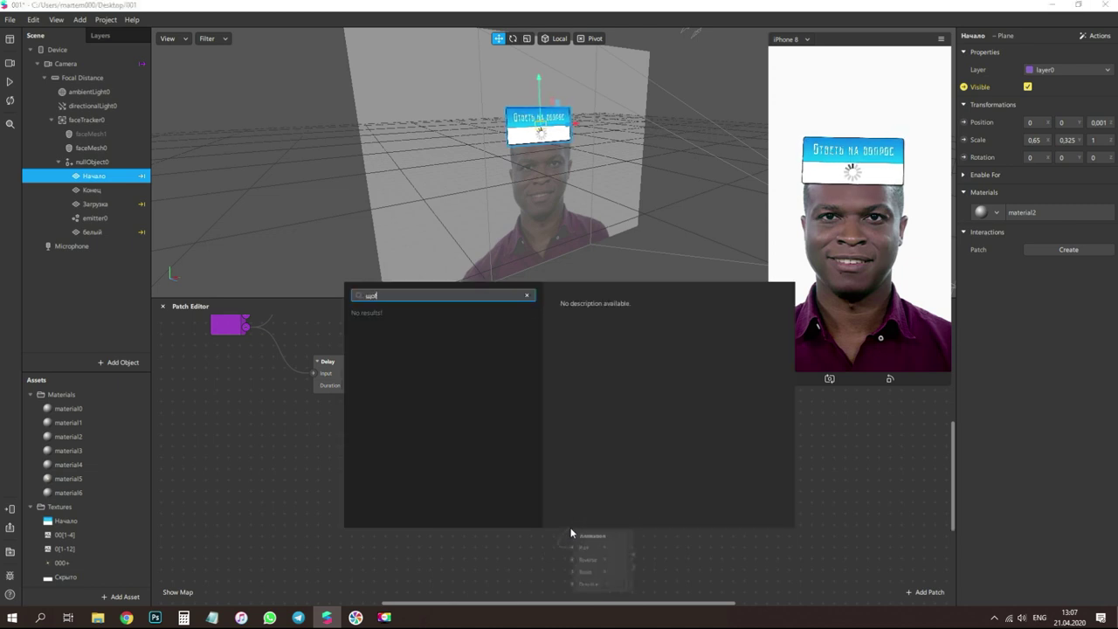
{"action": "key", "text": "BackSpace"}
{"action": "key", "text": "BackSpace"}
{"action": "key", "text": "BackSpace"}
{"action": "type", "text": "oh"}
{"action": "key", "text": "BackSpace"}
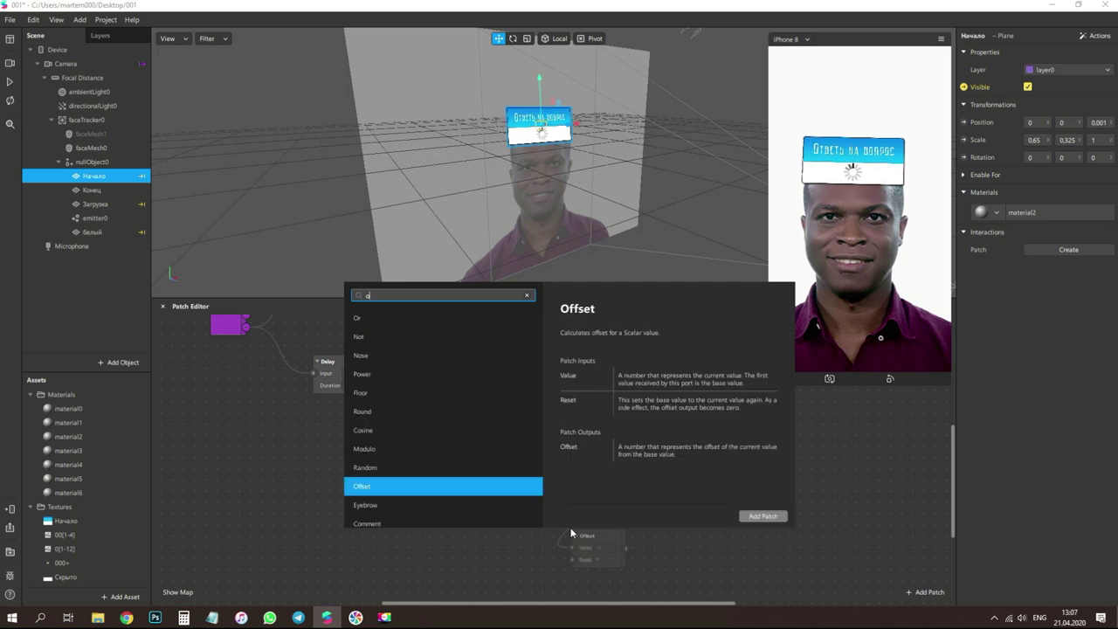
{"action": "key", "text": "Return"}
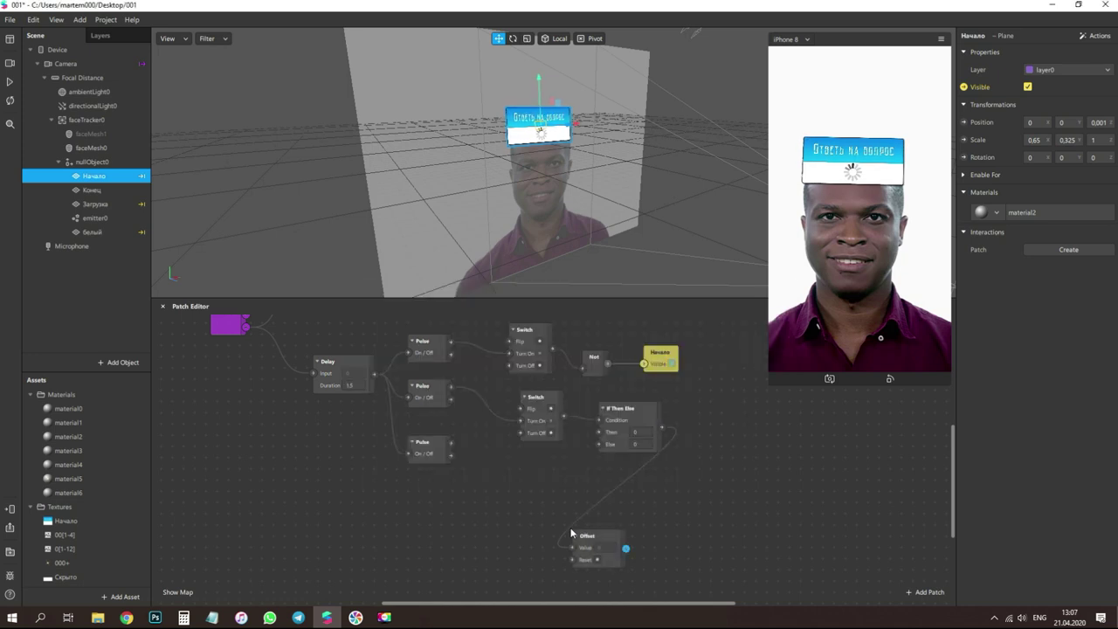
- Connect the lowest Pulse's Turned On output to the Offset patch's Reset input
{"action": "scroll", "coordinate": [573, 527], "scroll_direction": "down", "scroll_amount": 2}
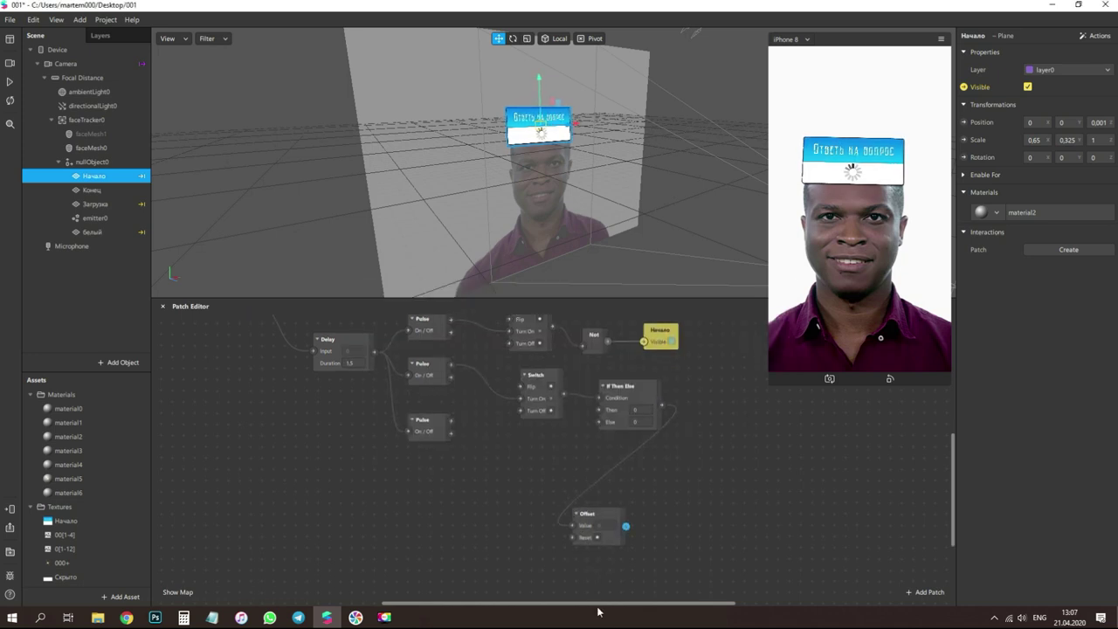
{"action": "left_click_drag", "start_coordinate": [591, 604], "coordinate": [577, 608]}
{"action": "scroll", "coordinate": [578, 607], "scroll_direction": "left", "scroll_amount": 3}
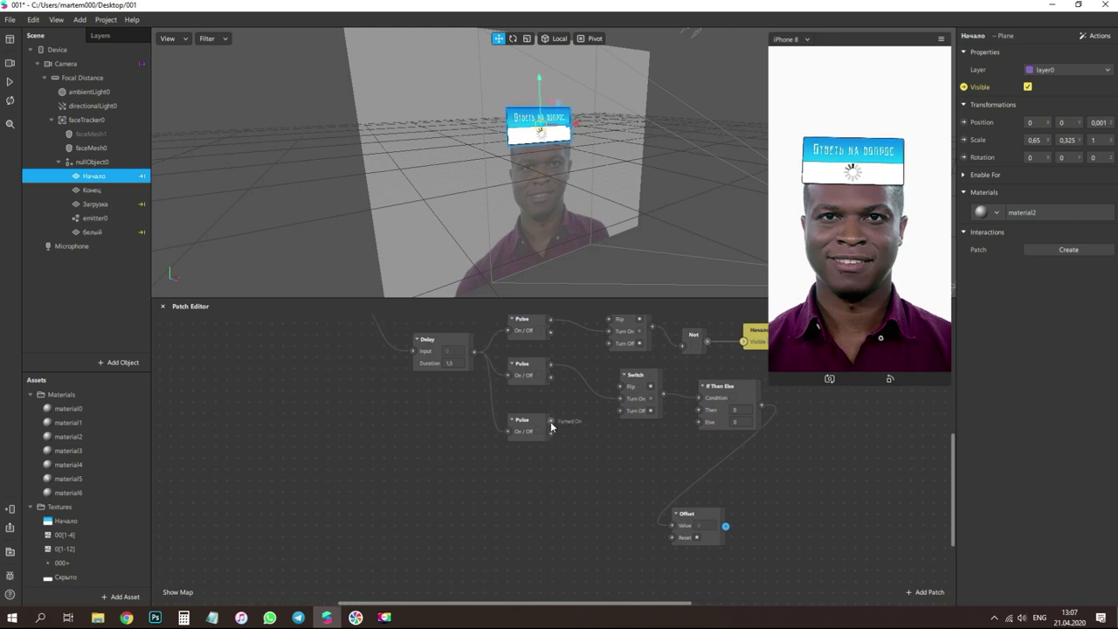
{"action": "left_click_drag", "start_coordinate": [550, 421], "coordinate": [672, 538]}
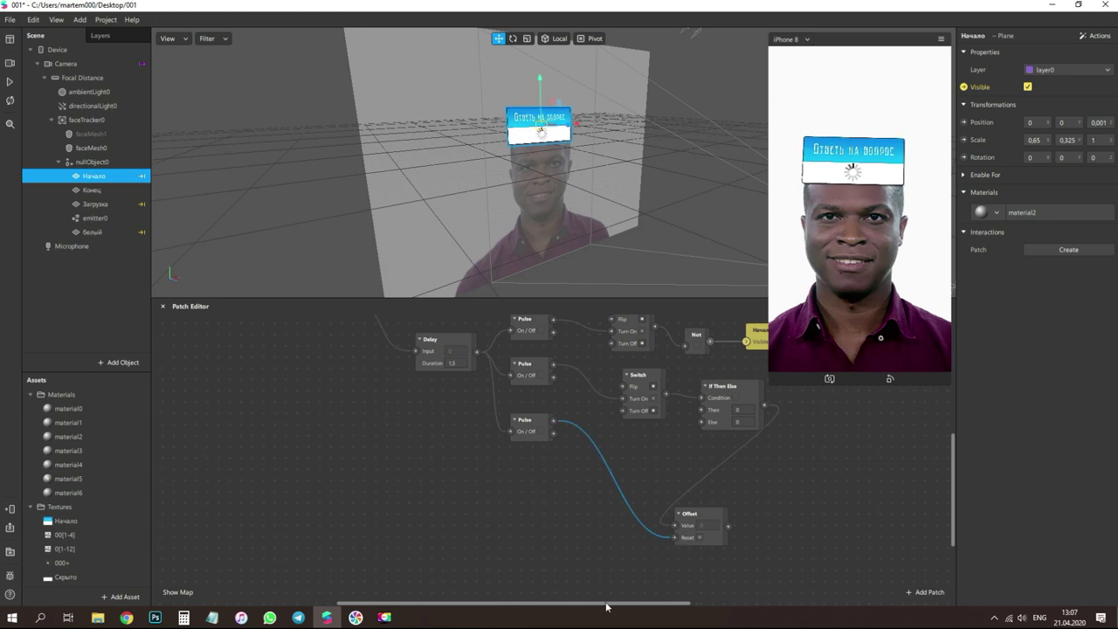
- Add a Runtime patch below the Delay and connect its output to a new Floor patch
{"action": "scroll", "coordinate": [609, 607], "scroll_direction": "left", "scroll_amount": 2}
{"action": "double_click", "coordinate": [420, 501]}
{"action": "type", "text": "runt"}
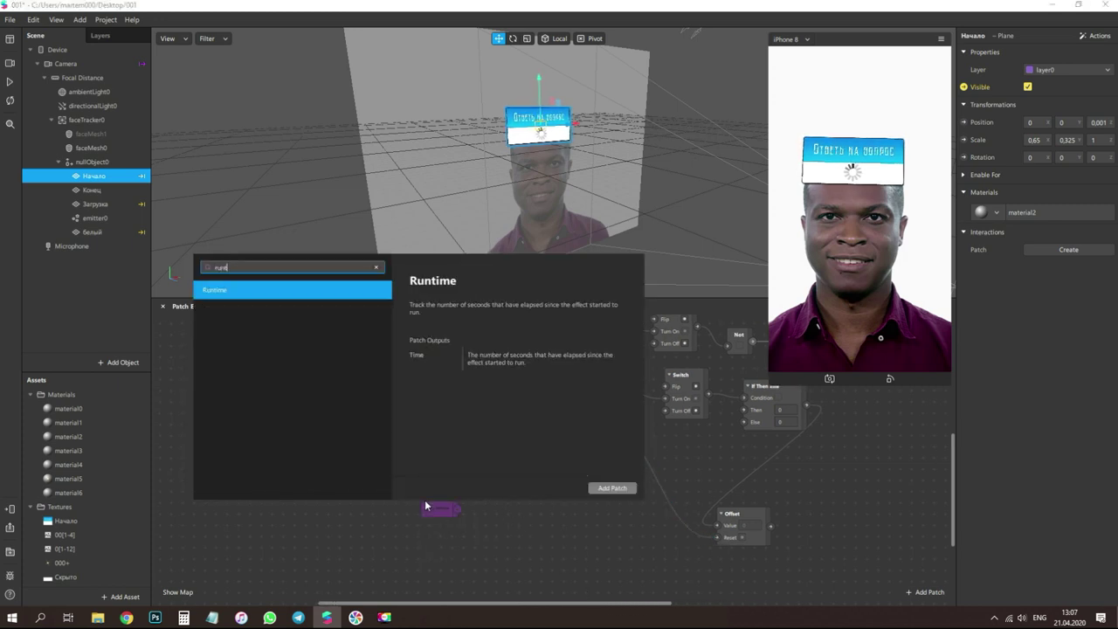
{"action": "key", "text": "Return"}
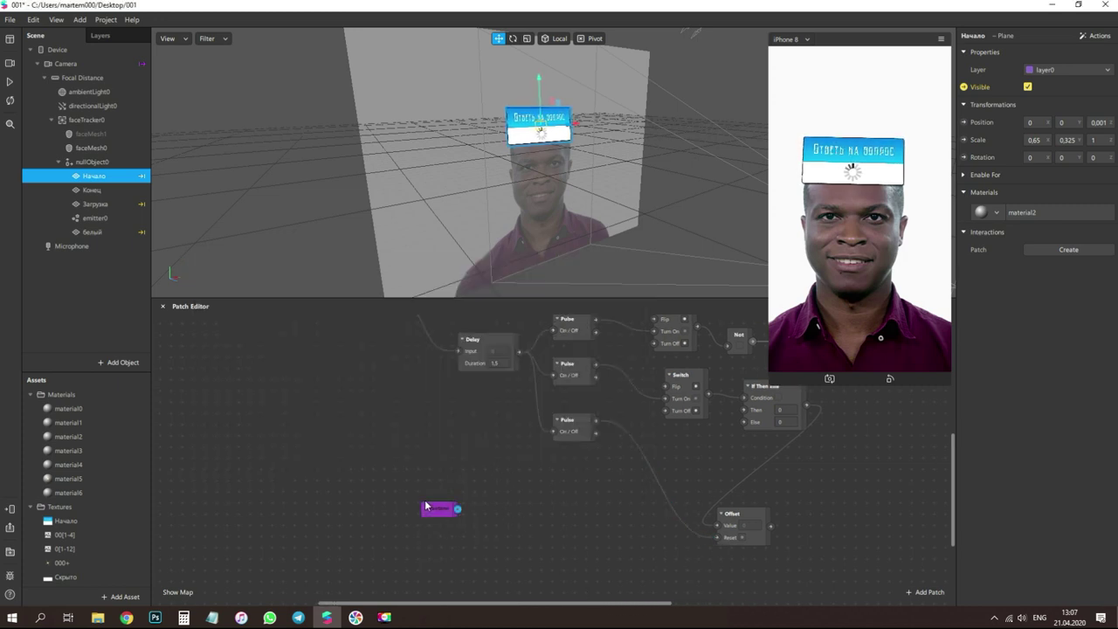
{"action": "double_click", "coordinate": [493, 512]}
{"action": "type", "text": "flo"}
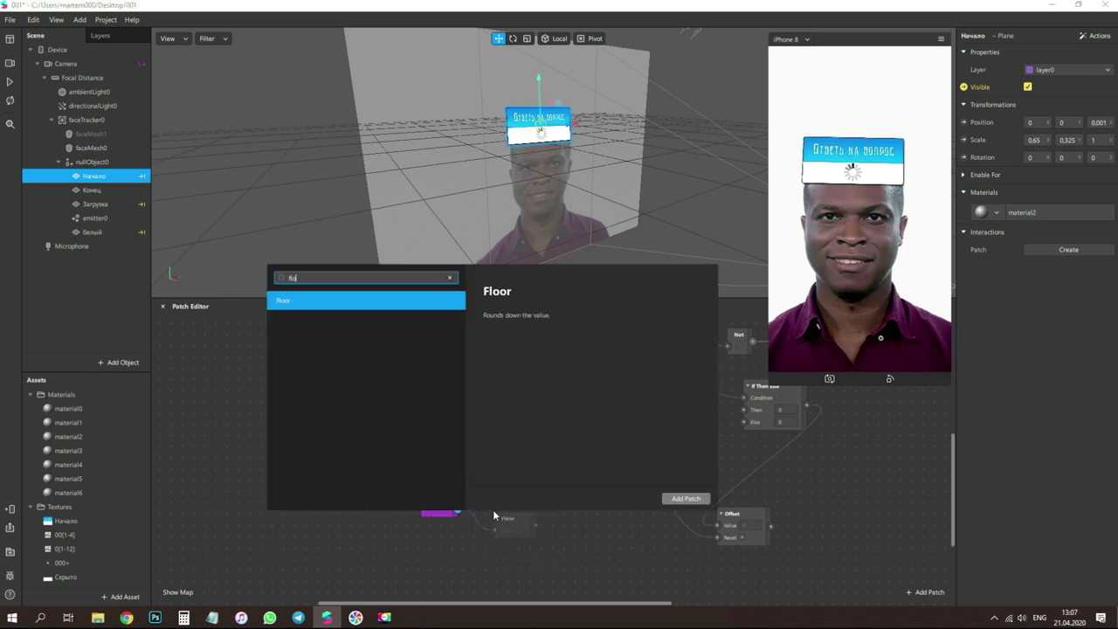
{"action": "key", "text": "Return"}
- Connect the Floor output to the Then input of the If Then Else patch
{"action": "left_click_drag", "start_coordinate": [536, 524], "coordinate": [743, 411]}
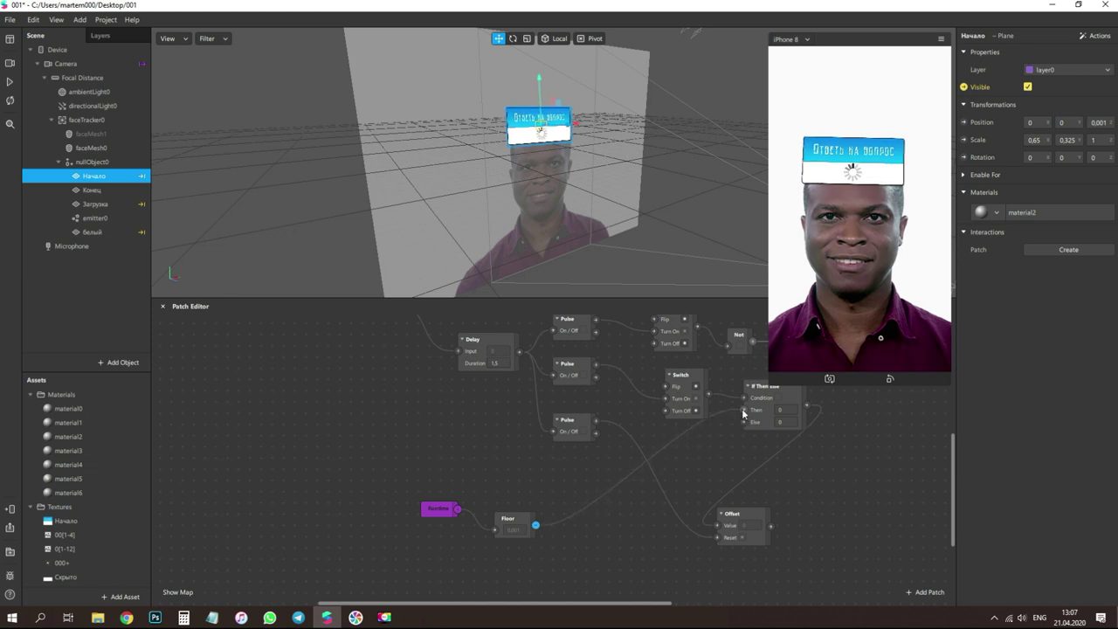
{"action": "left_click_drag", "start_coordinate": [652, 603], "coordinate": [750, 603]}
{"action": "scroll", "coordinate": [726, 524], "scroll_direction": "down", "scroll_amount": 2}
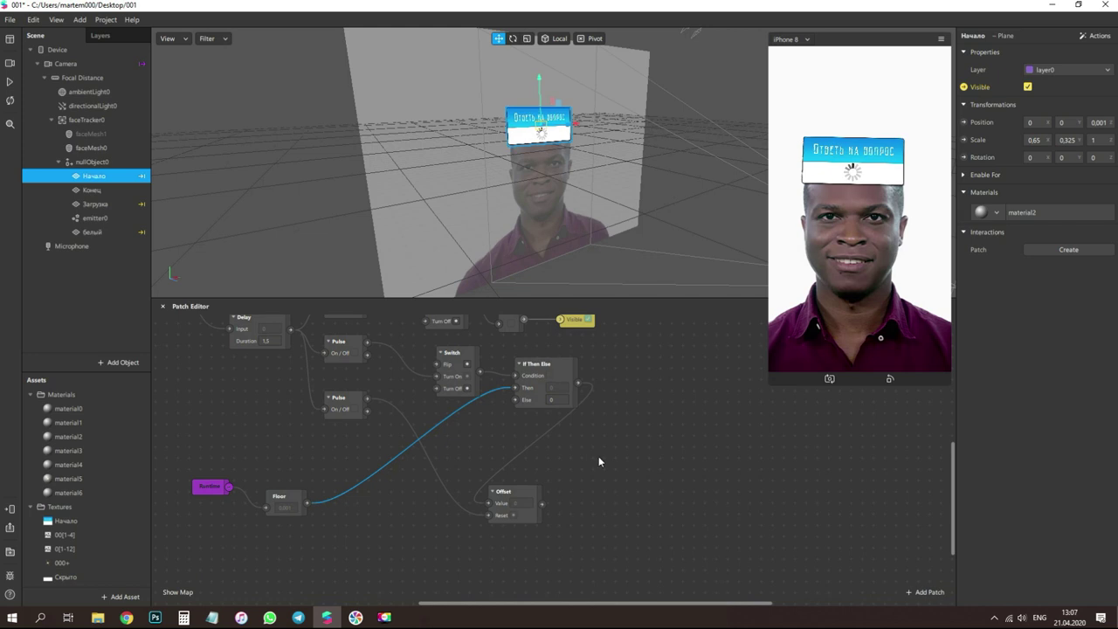
- Add a Less Than patch fed by the Offset output and set its comparison value to 3
{"action": "left_click_drag", "start_coordinate": [543, 504], "coordinate": [643, 486]}
{"action": "type", "text": "lless"}
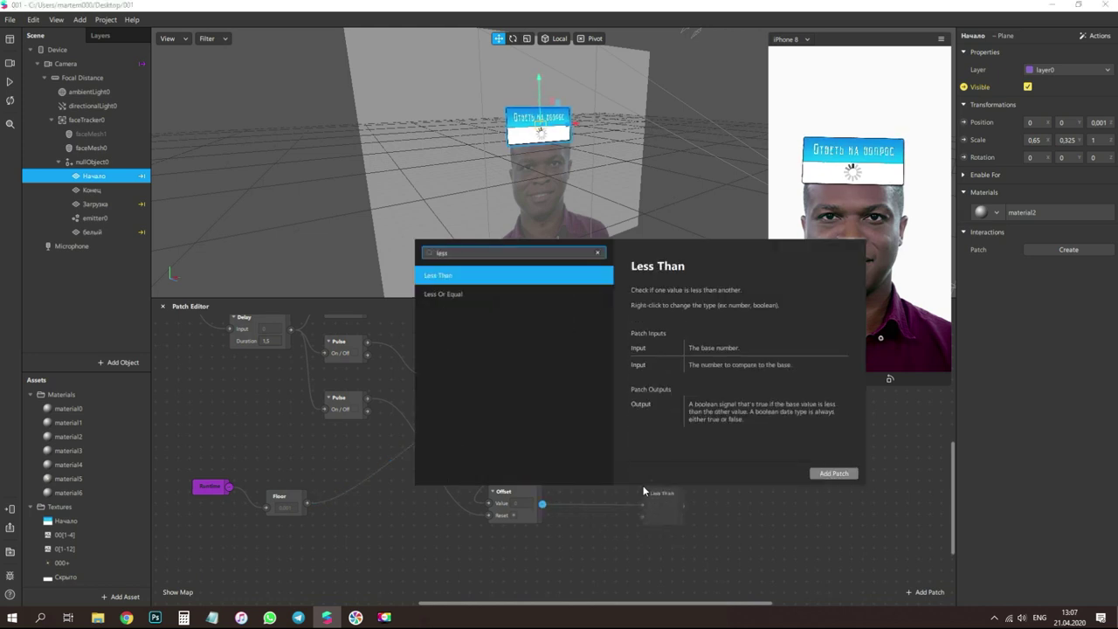
{"action": "key", "text": "Return"}
{"action": "scroll", "coordinate": [660, 487], "scroll_direction": "down", "scroll_amount": 1}
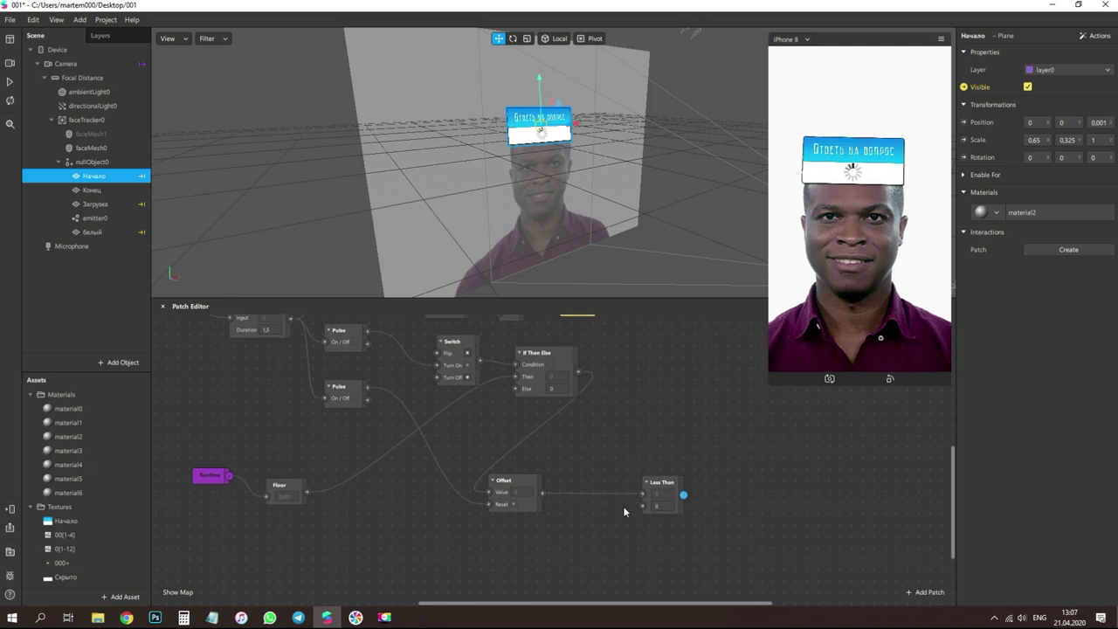
{"action": "scroll", "coordinate": [599, 498], "scroll_direction": "down", "scroll_amount": 4}
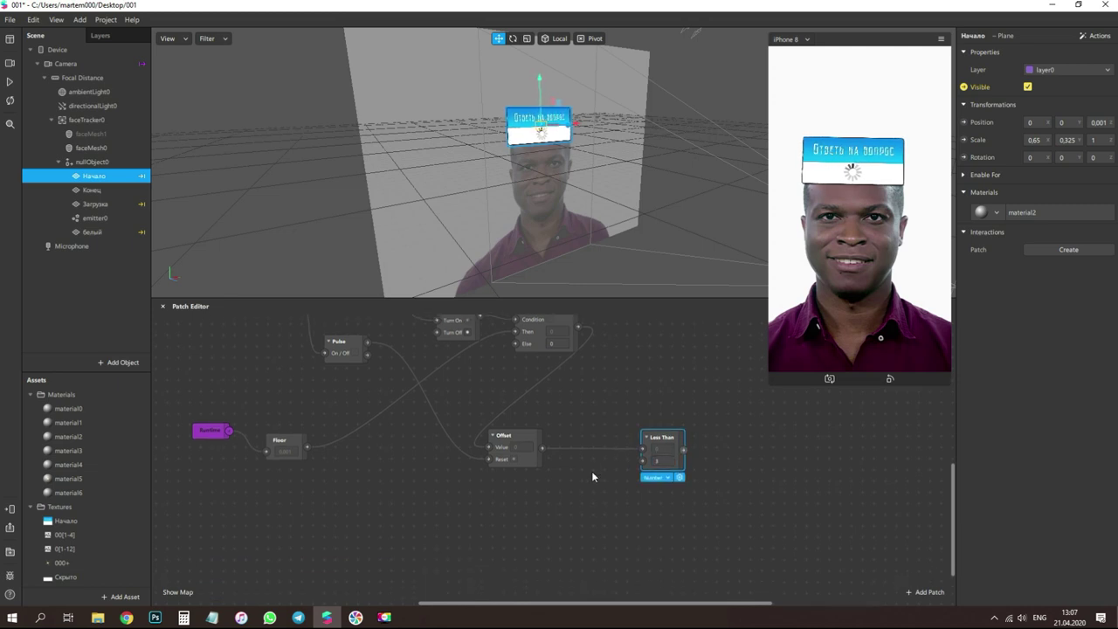
- Review the patch graph from the plane visibility patches down to the Offset and Less Than patches
{"action": "scroll", "coordinate": [599, 476], "scroll_direction": "down", "scroll_amount": 1}
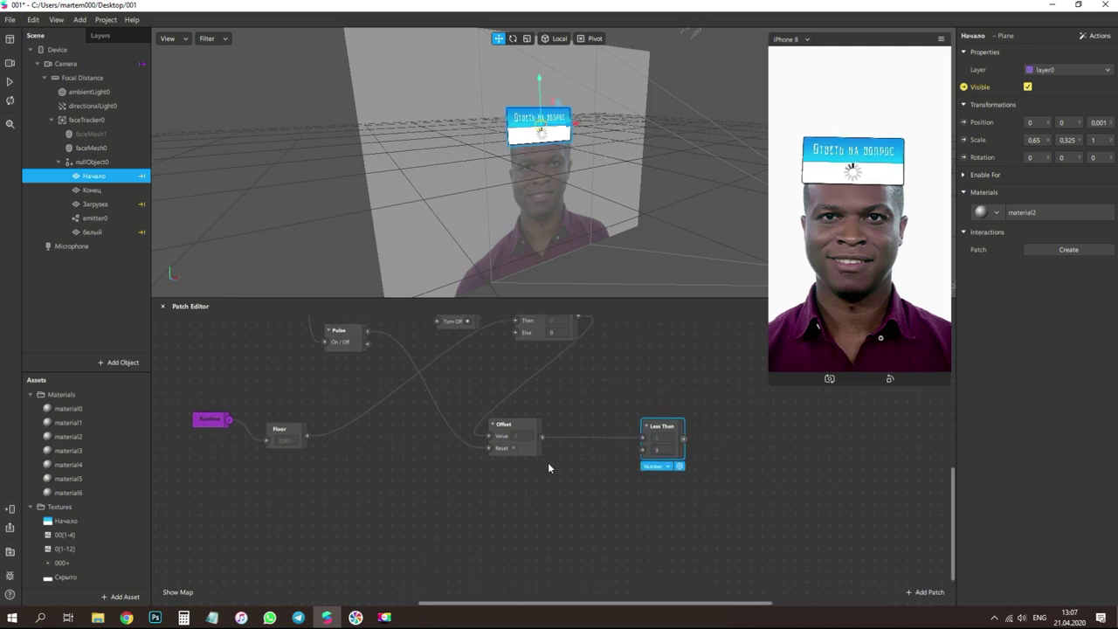
{"action": "scroll", "coordinate": [548, 462], "scroll_direction": "down", "scroll_amount": 1}
{"action": "scroll", "coordinate": [538, 457], "scroll_direction": "up", "scroll_amount": 2}
{"action": "scroll", "coordinate": [540, 462], "scroll_direction": "up", "scroll_amount": 12}
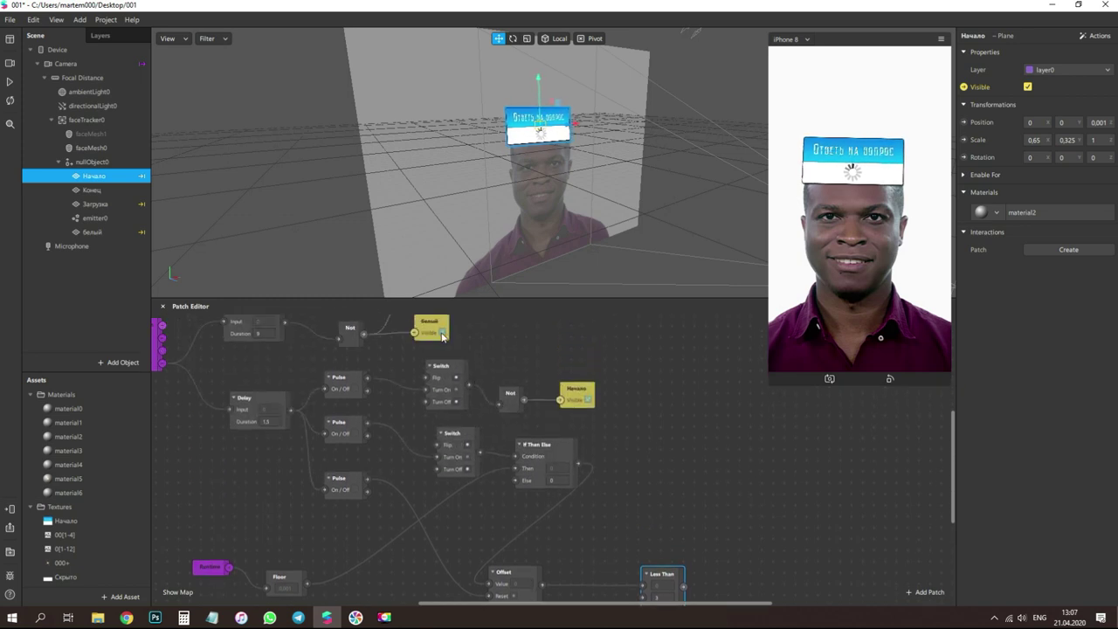
{"action": "scroll", "coordinate": [557, 451], "scroll_direction": "down", "scroll_amount": 3}
{"action": "scroll", "coordinate": [557, 451], "scroll_direction": "down", "scroll_amount": 14}
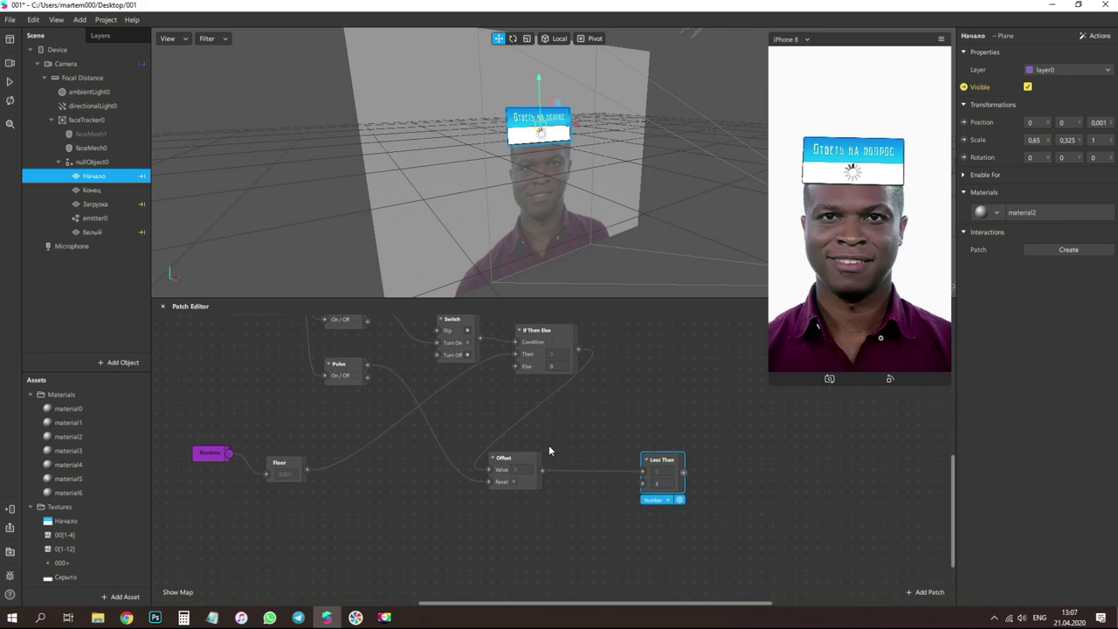
{"action": "scroll", "coordinate": [595, 402], "scroll_direction": "up", "scroll_amount": 1}
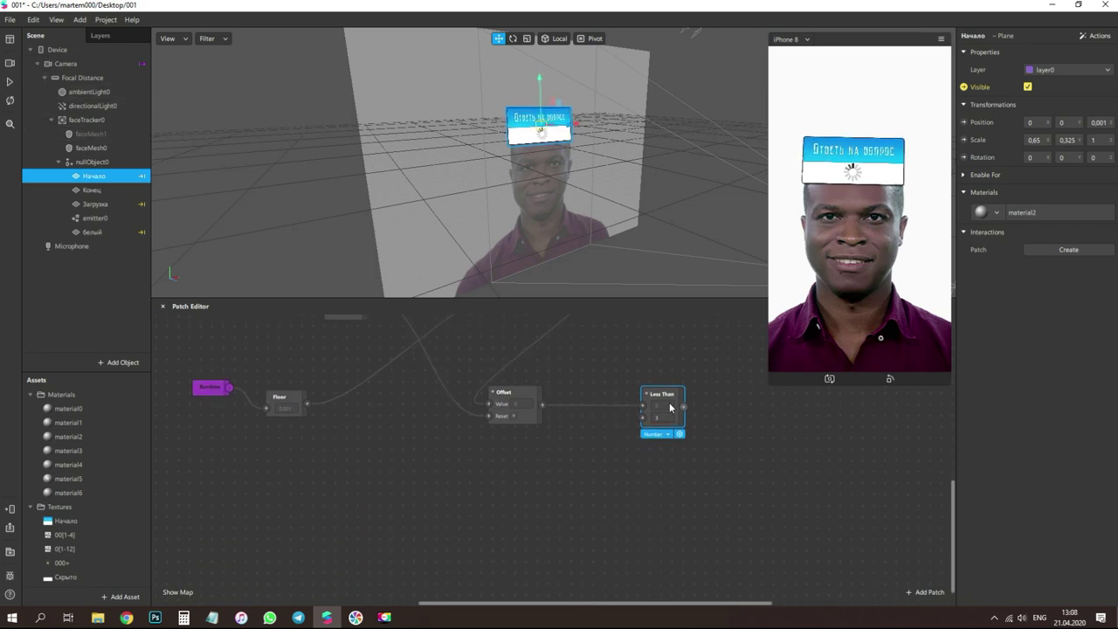
{"action": "scroll", "coordinate": [661, 433], "scroll_direction": "down", "scroll_amount": 1}
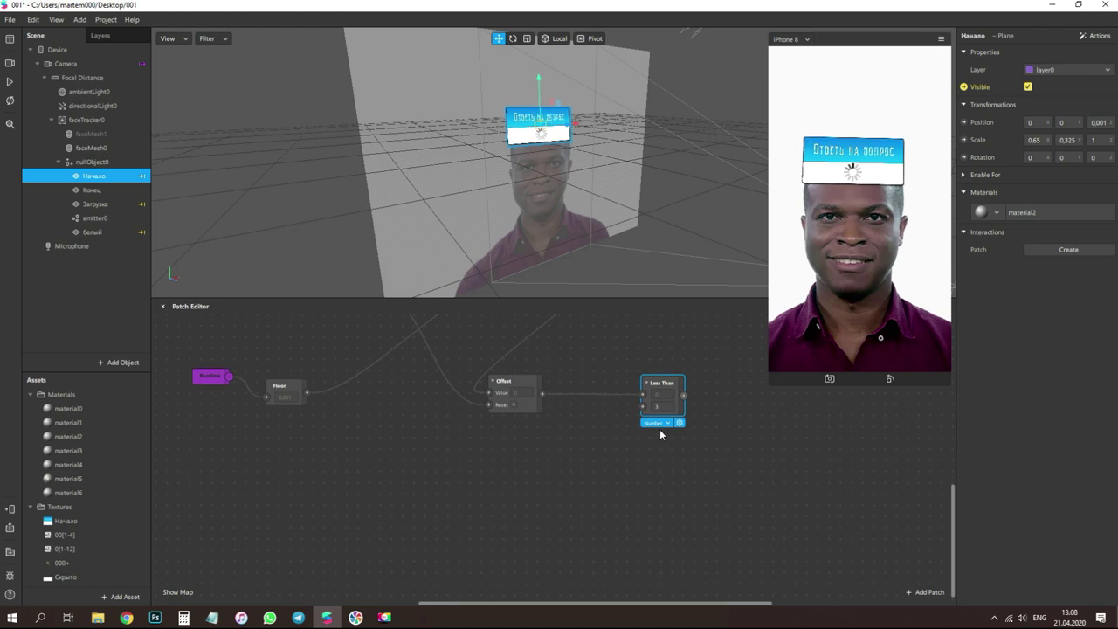
- Add a Value patch below the Less Than patch, fed by the Offset output
{"action": "left_click", "coordinate": [574, 505]}
{"action": "right_click", "coordinate": [590, 494]}
{"action": "type", "text": "value"}
{"action": "key", "text": "Return"}
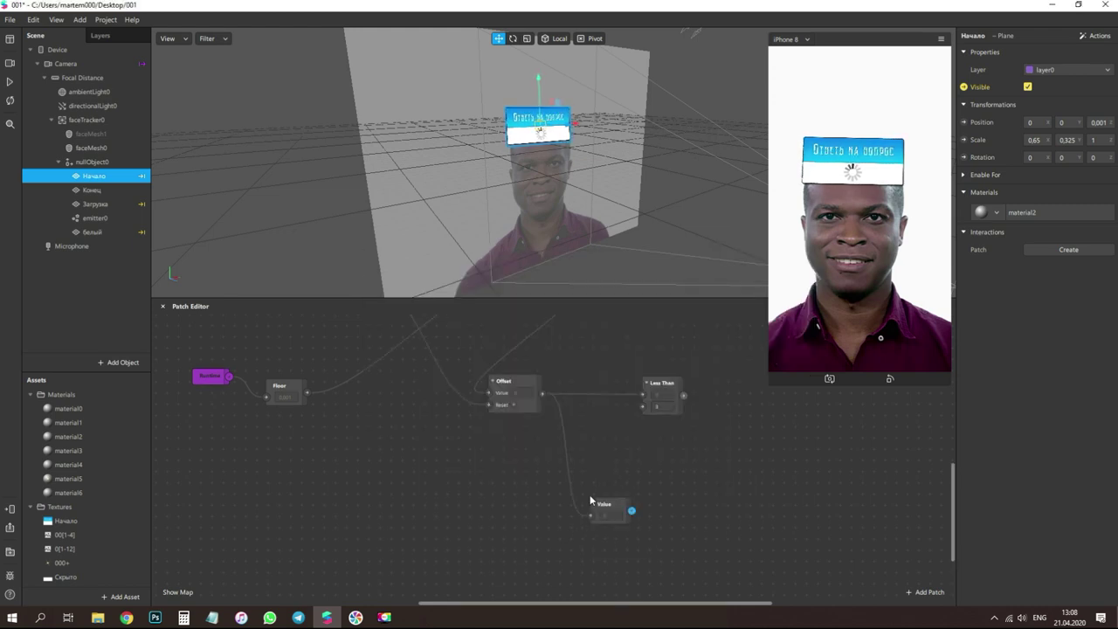
- Duplicate the Less Than patch beside the Value patch and connect the Value output to its first input
{"action": "left_click_drag", "start_coordinate": [510, 612], "coordinate": [583, 610]}
{"action": "left_click", "coordinate": [505, 385]}
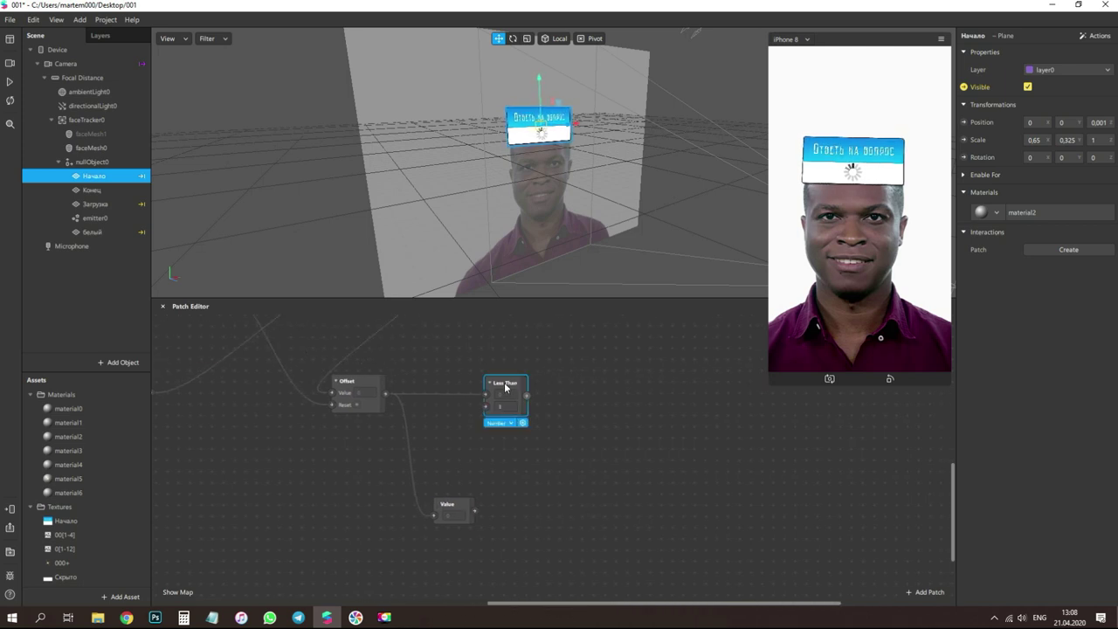
{"action": "key", "text": "ctrl+d"}
{"action": "left_click_drag", "start_coordinate": [528, 407], "coordinate": [518, 512]}
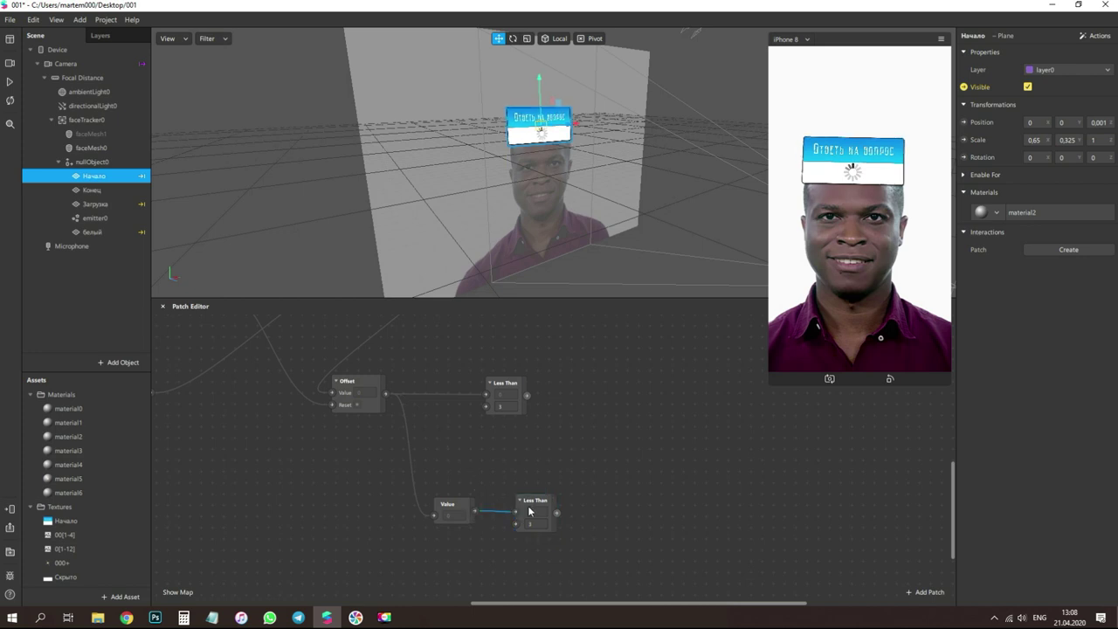
{"action": "left_click", "coordinate": [529, 510]}
- Add a Loop Animation patch and connect the upper Less Than output to its Enable input
{"action": "left_click_drag", "start_coordinate": [585, 604], "coordinate": [626, 604]}
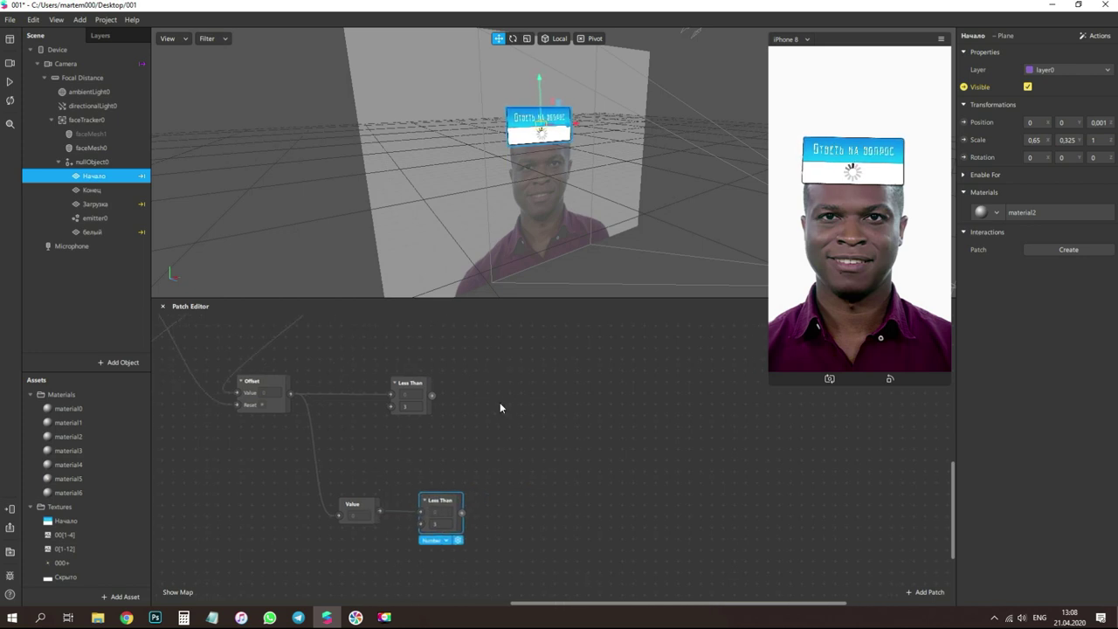
{"action": "double_click", "coordinate": [496, 397]}
{"action": "type", "text": "loo"}
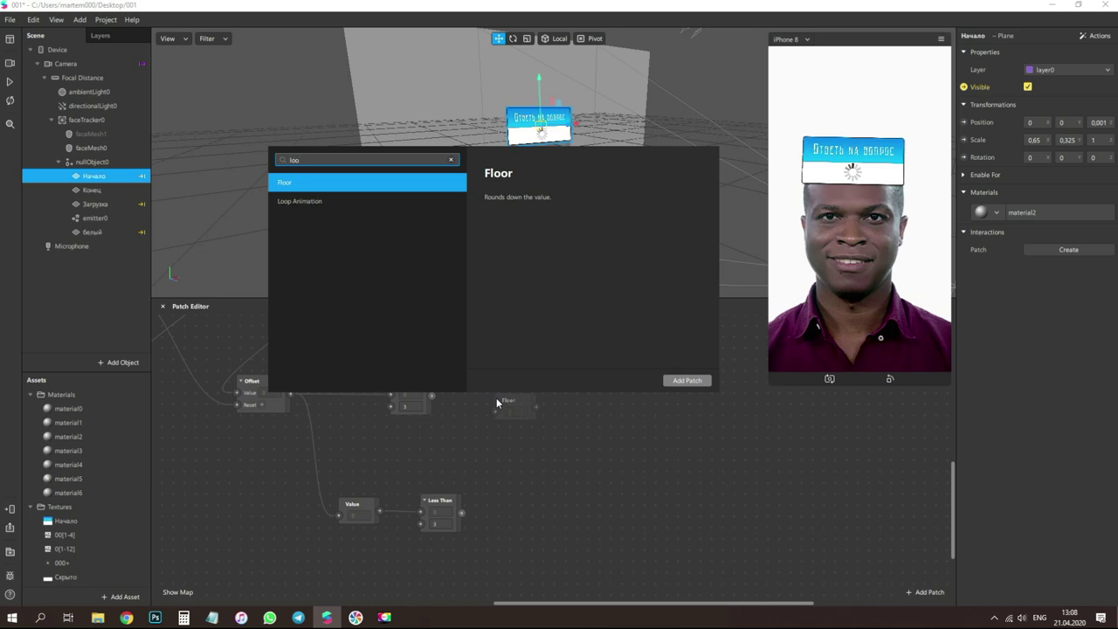
{"action": "type", "text": "p"}
{"action": "key", "text": "Return"}
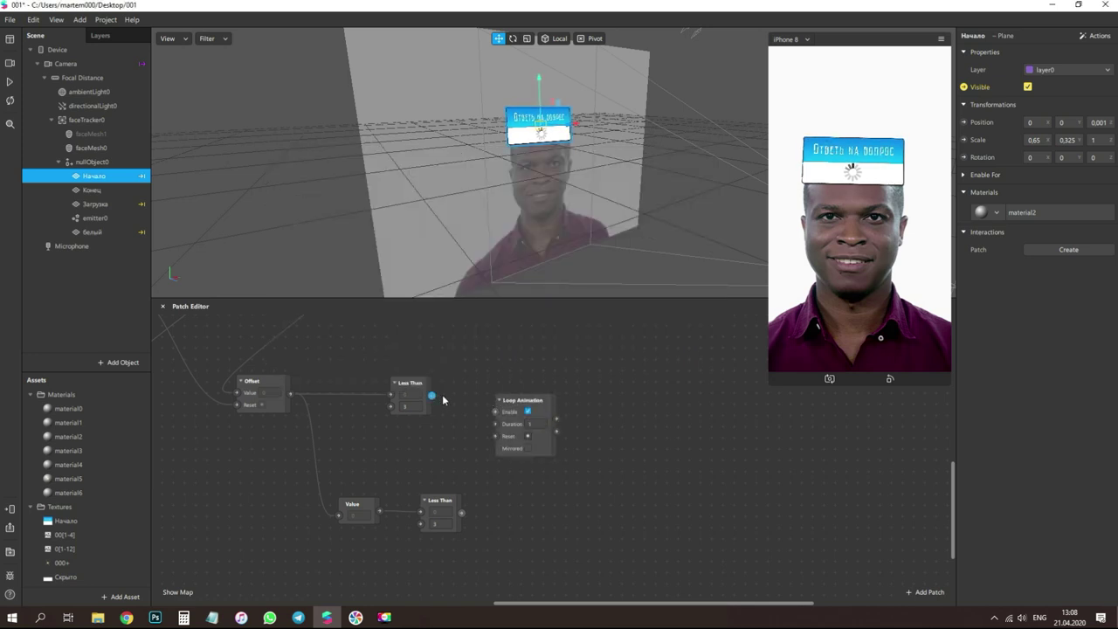
{"action": "left_click_drag", "start_coordinate": [443, 399], "coordinate": [495, 412]}
- Set the Loop Animation duration to 0.03 and align the patch with the upper Less Than
{"action": "left_click", "coordinate": [530, 424]}
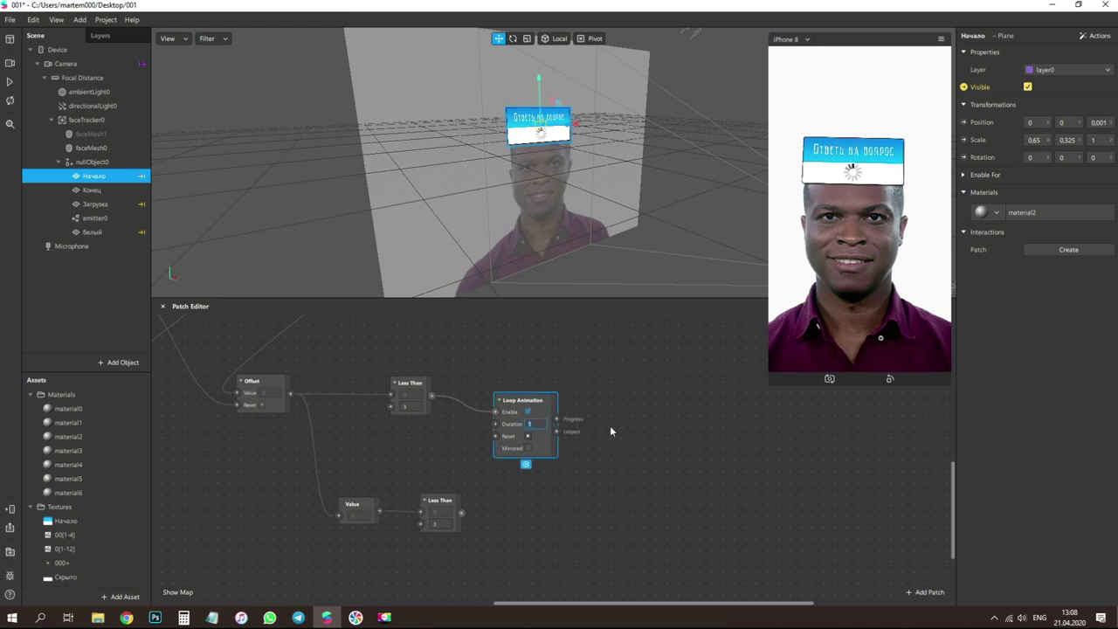
{"action": "scroll", "coordinate": [560, 432], "scroll_direction": "up", "scroll_amount": 3}
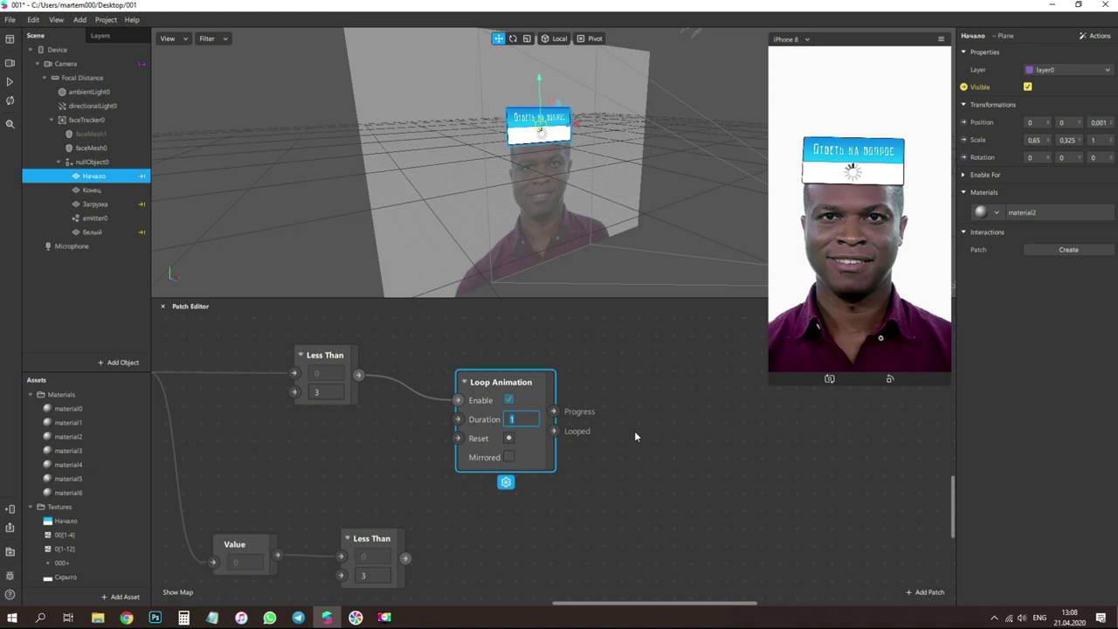
{"action": "type", "text": "0.03"}
{"action": "key", "text": "Return"}
{"action": "scroll", "coordinate": [565, 423], "scroll_direction": "down", "scroll_amount": 3}
{"action": "left_click_drag", "start_coordinate": [534, 398], "coordinate": [537, 377]}
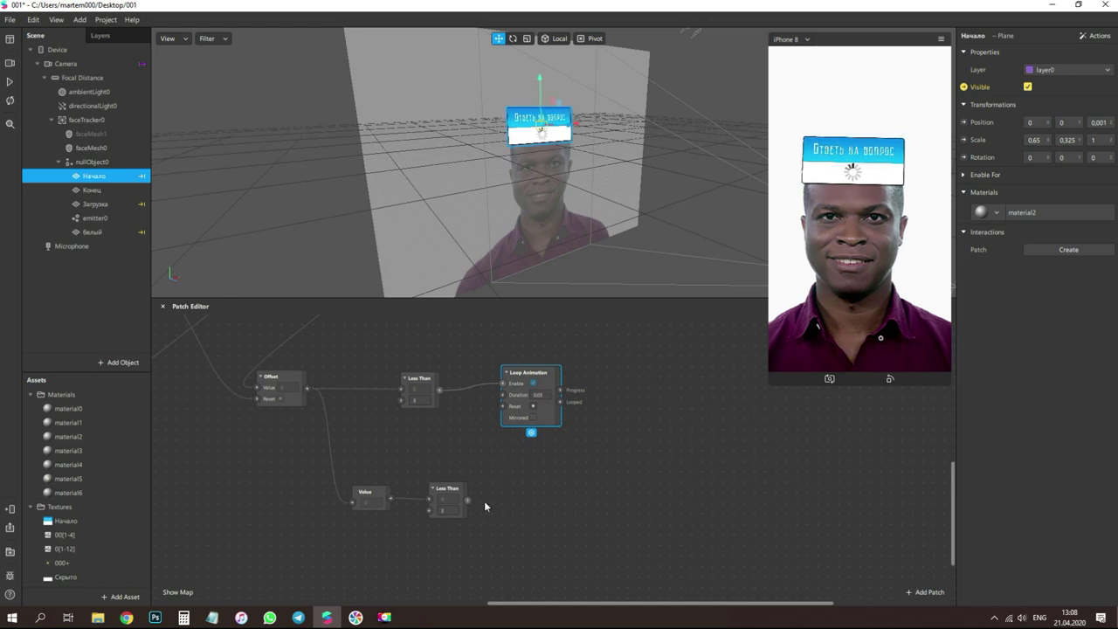
- Add a Not patch fed by the lower Less Than output
{"action": "left_click_drag", "start_coordinate": [469, 501], "coordinate": [557, 492]}
{"action": "type", "text": "not"}
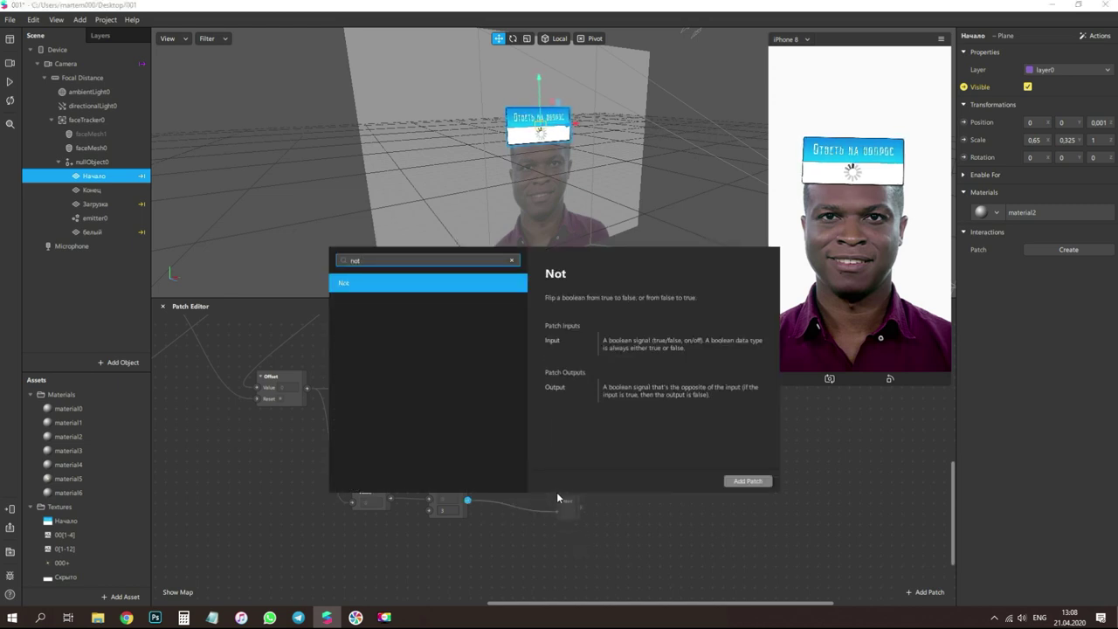
{"action": "key", "text": "Return"}
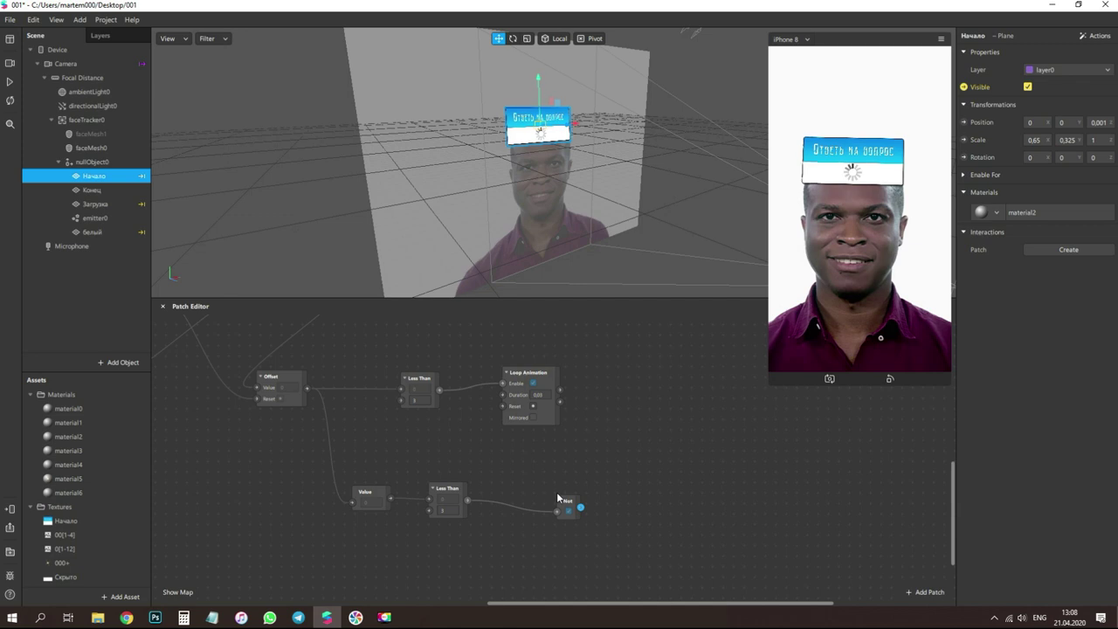
- Add an If Then Else patch with the Not output as its Condition and set its Else value to 20
{"action": "right_click", "coordinate": [630, 500]}
{"action": "type", "text": "if"}
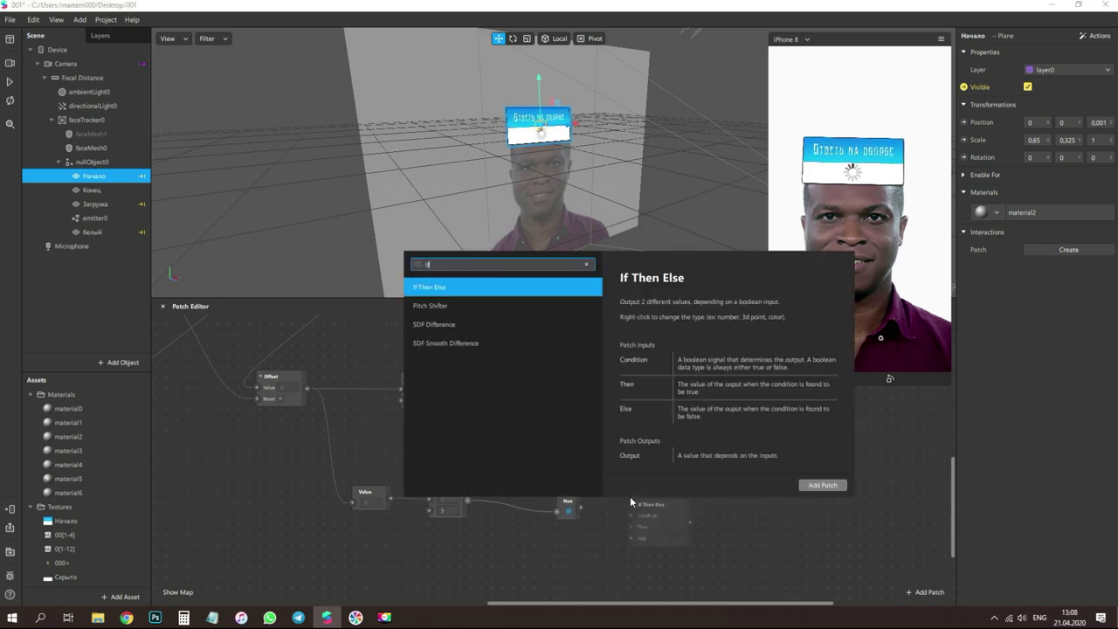
{"action": "key", "text": "Return"}
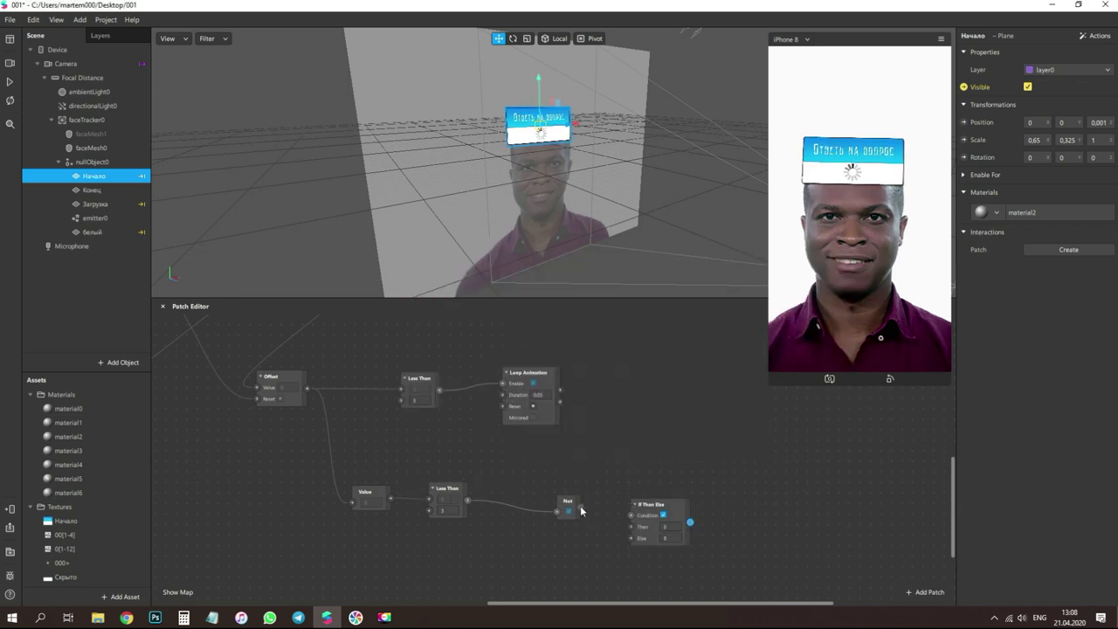
{"action": "left_click_drag", "start_coordinate": [580, 507], "coordinate": [616, 502]}
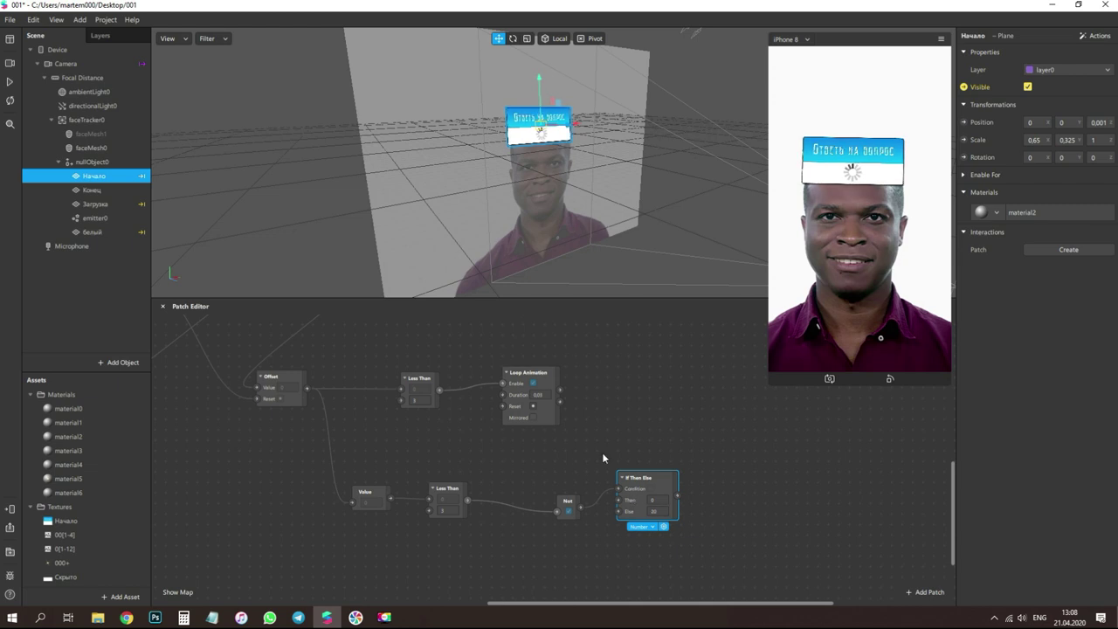
- Create a Birthrate patch for emitter0 and connect the lower If Then Else output to its Birthrate input
{"action": "left_click", "coordinate": [96, 220]}
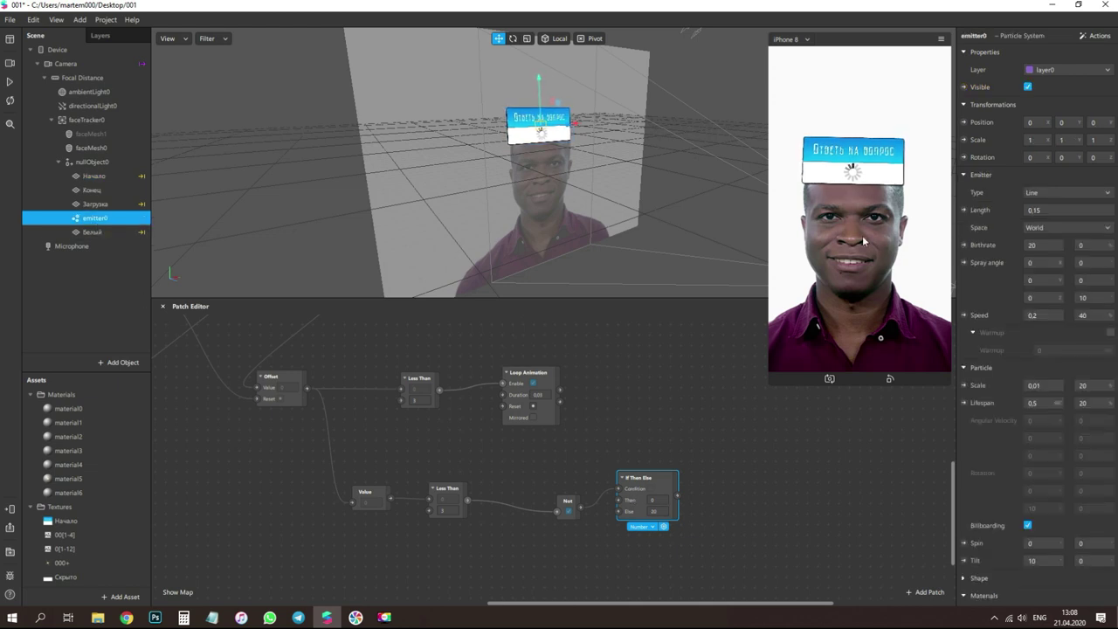
{"action": "left_click", "coordinate": [965, 244]}
{"action": "left_click_drag", "start_coordinate": [581, 469], "coordinate": [738, 467]}
{"action": "left_click_drag", "start_coordinate": [677, 496], "coordinate": [715, 479]}
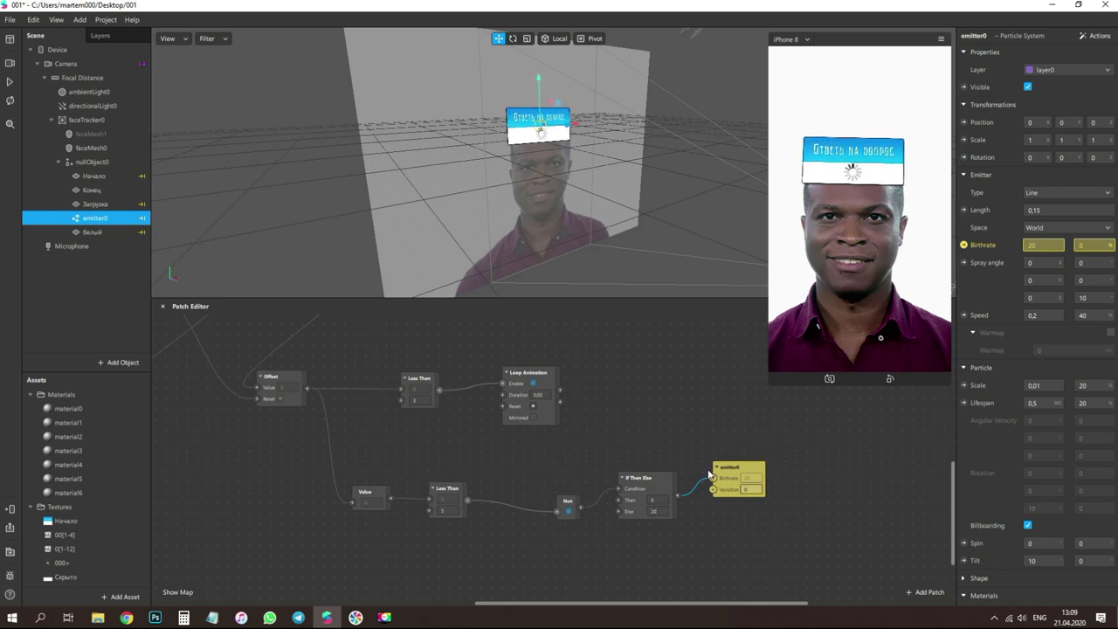
{"action": "scroll", "coordinate": [706, 475], "scroll_direction": "up", "scroll_amount": 2}
{"action": "scroll", "coordinate": [695, 478], "scroll_direction": "up", "scroll_amount": 1}
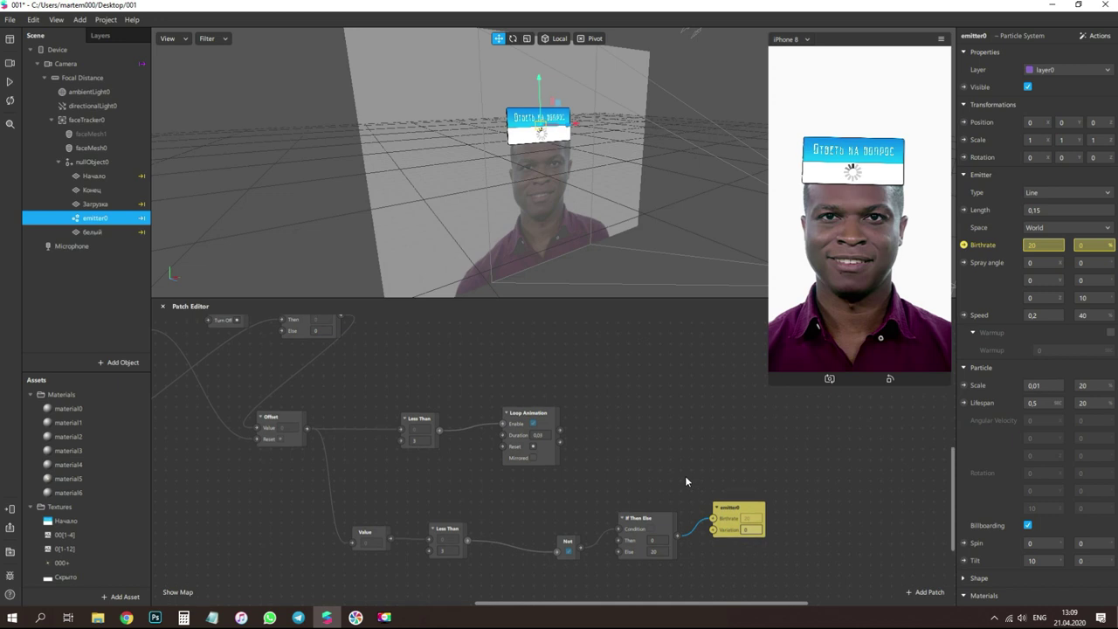
{"action": "left_click", "coordinate": [657, 535]}
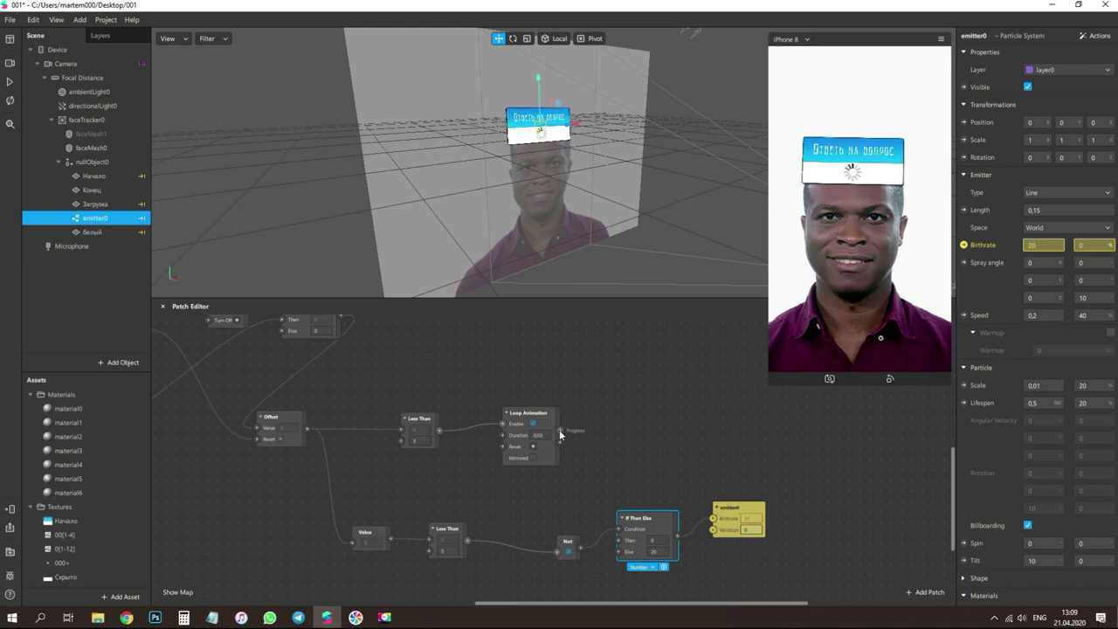
- Add a Random patch fed by the Loop Animation's Looped output and place it right beside that patch
{"action": "left_click_drag", "start_coordinate": [559, 442], "coordinate": [616, 426]}
{"action": "type", "text": "ran"}
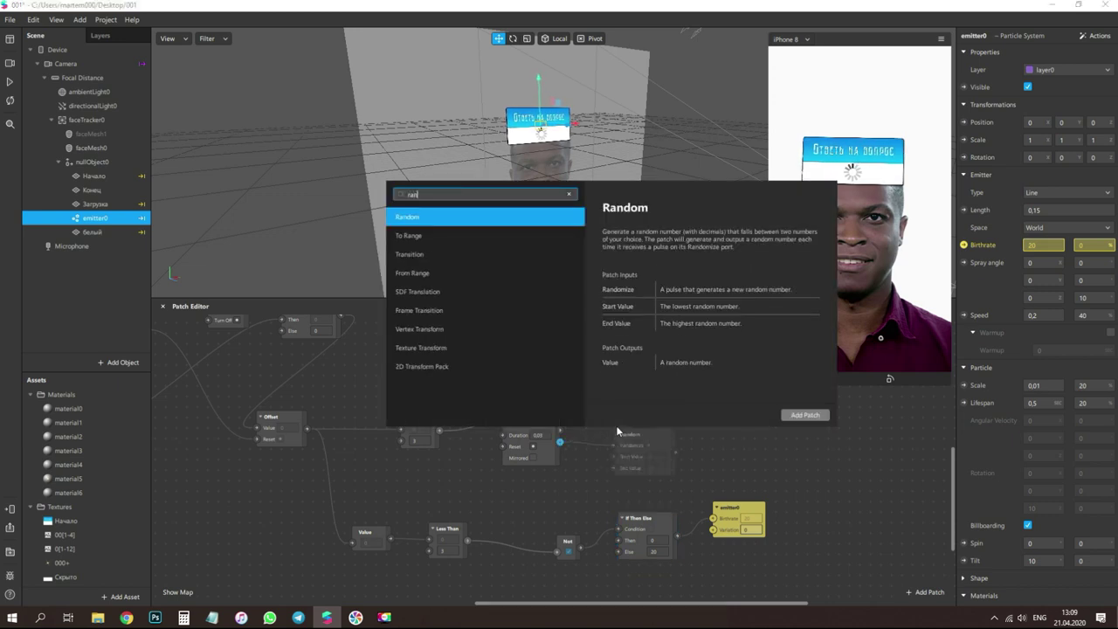
{"action": "key", "text": "Return"}
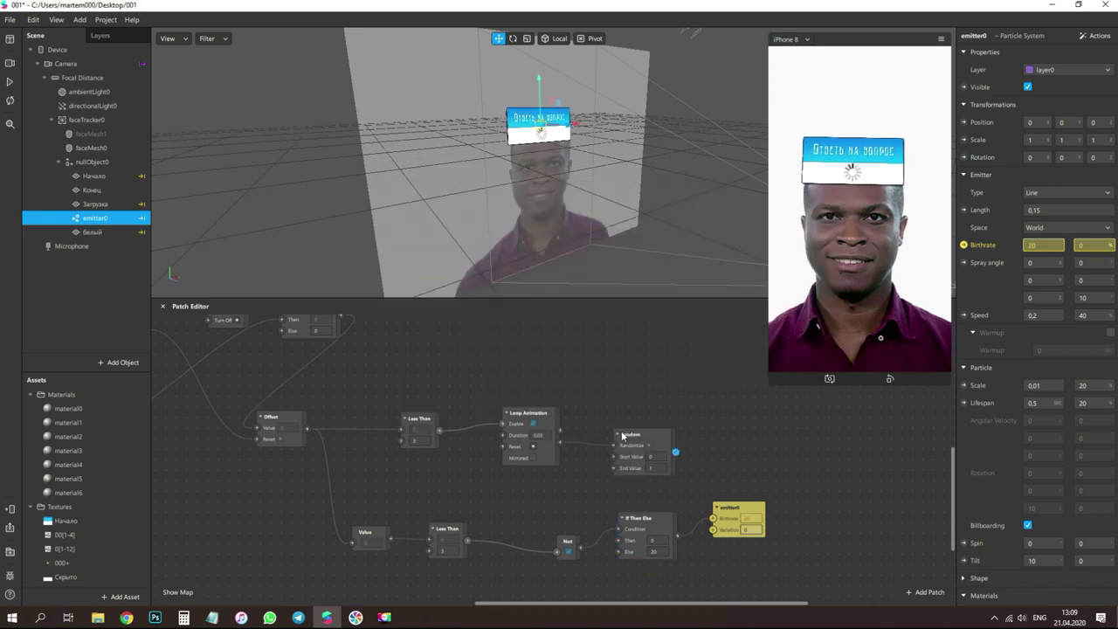
{"action": "left_click_drag", "start_coordinate": [660, 447], "coordinate": [641, 426]}
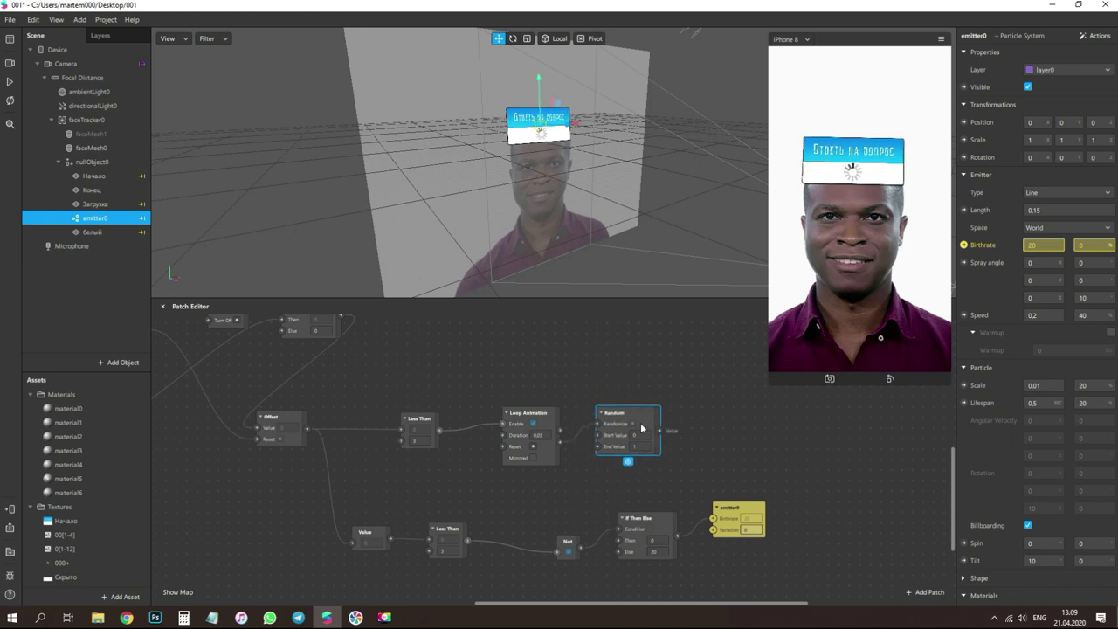
- Set the Random patch's Start Value to 1 and End Value to 50, and save the project
{"action": "left_click", "coordinate": [645, 436]}
{"action": "type", "text": "1"}
{"action": "key", "text": "Return"}
{"action": "left_click", "coordinate": [641, 446]}
{"action": "type", "text": "50"}
{"action": "key", "text": "Return"}
{"action": "left_click_drag", "start_coordinate": [680, 603], "coordinate": [777, 602]}
{"action": "scroll", "coordinate": [621, 527], "scroll_direction": "up", "scroll_amount": 3}
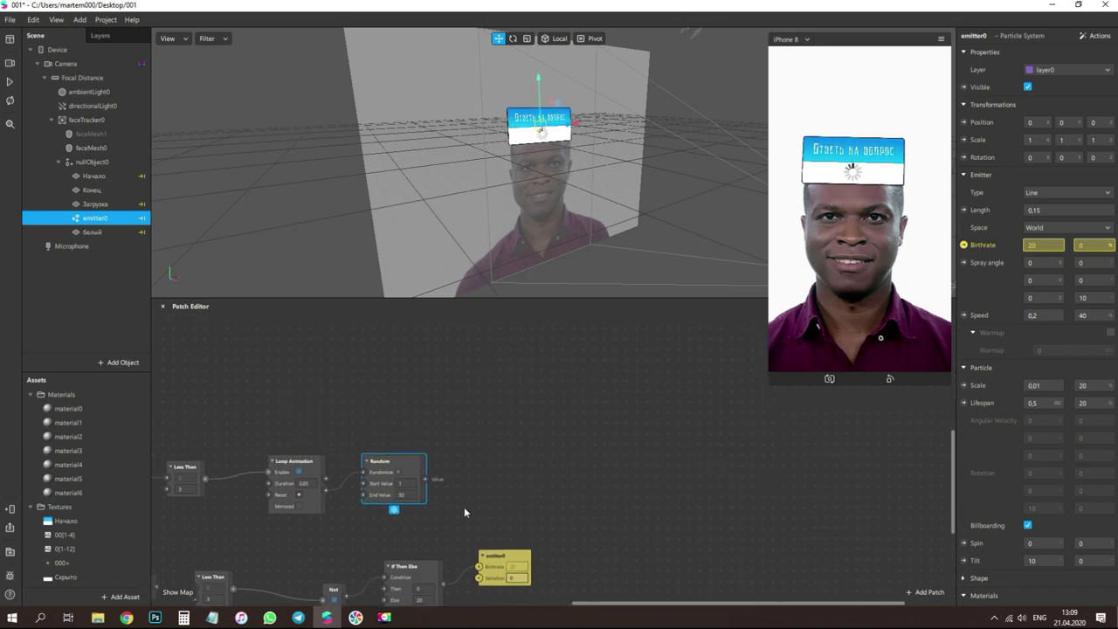
{"action": "left_click", "coordinate": [410, 499]}
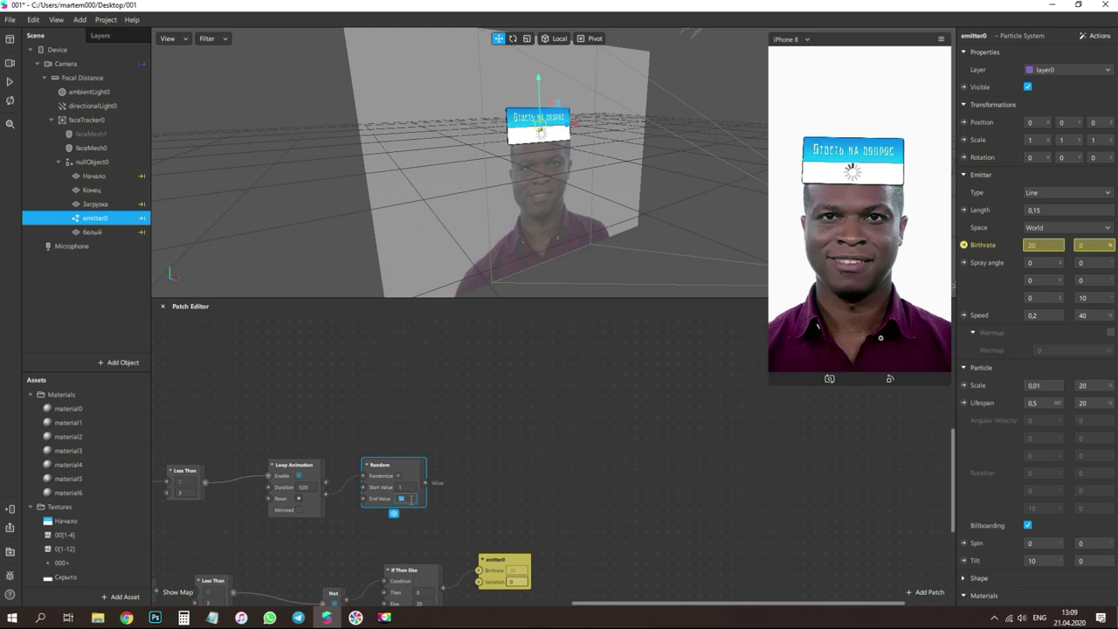
{"action": "key", "text": "ctrl+s"}
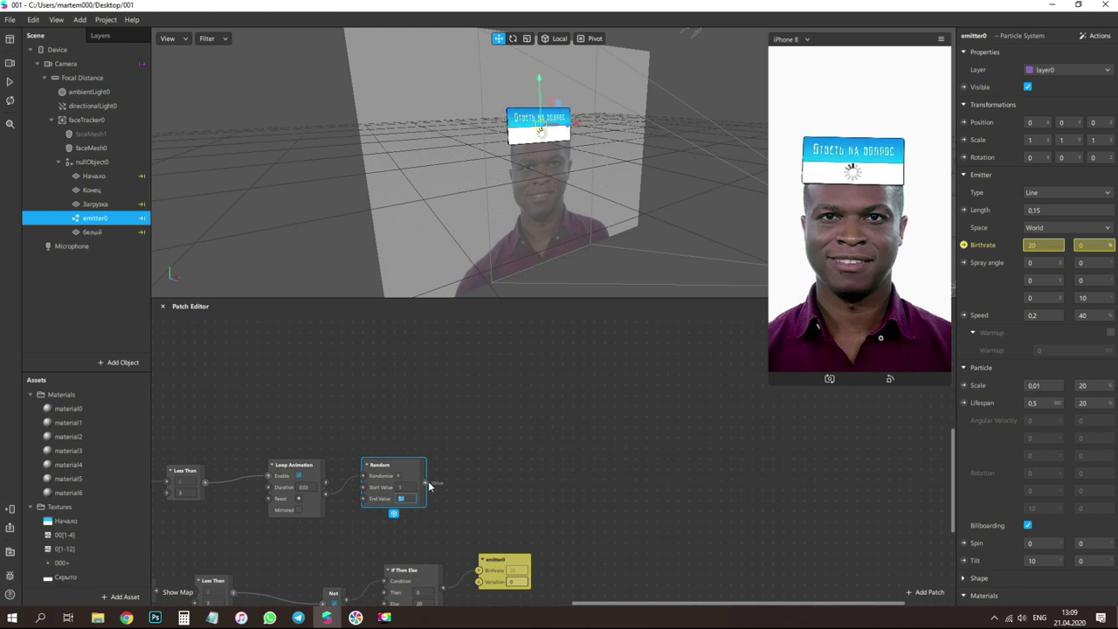
- Add a Floor patch fed by the Random patch's Value output
{"action": "left_click_drag", "start_coordinate": [427, 483], "coordinate": [487, 452]}
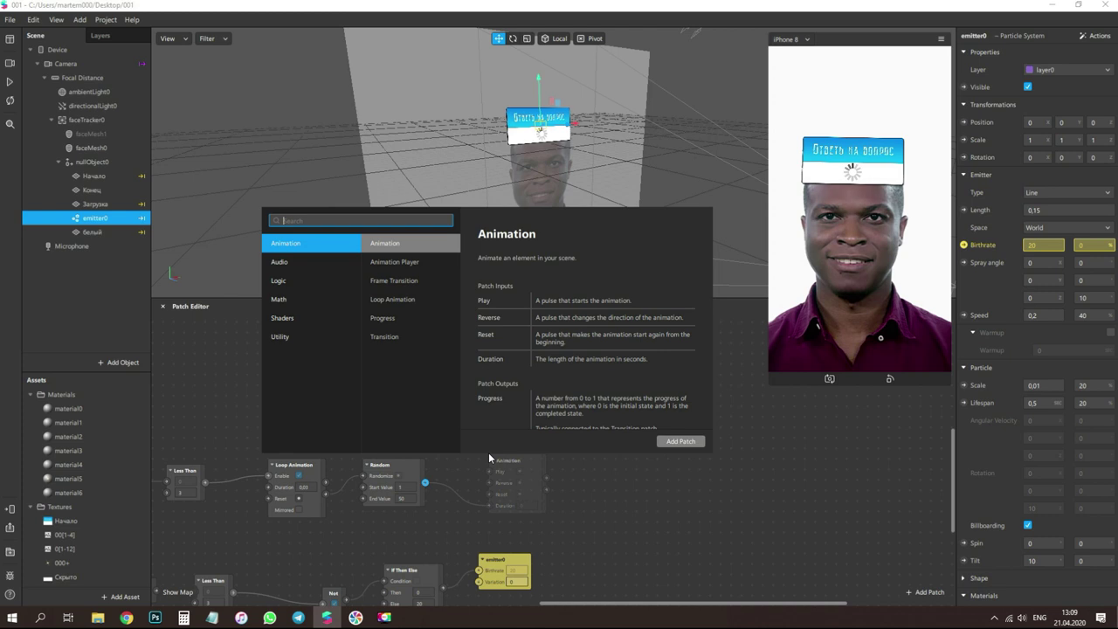
{"action": "type", "text": "floor"}
{"action": "key", "text": "Return"}
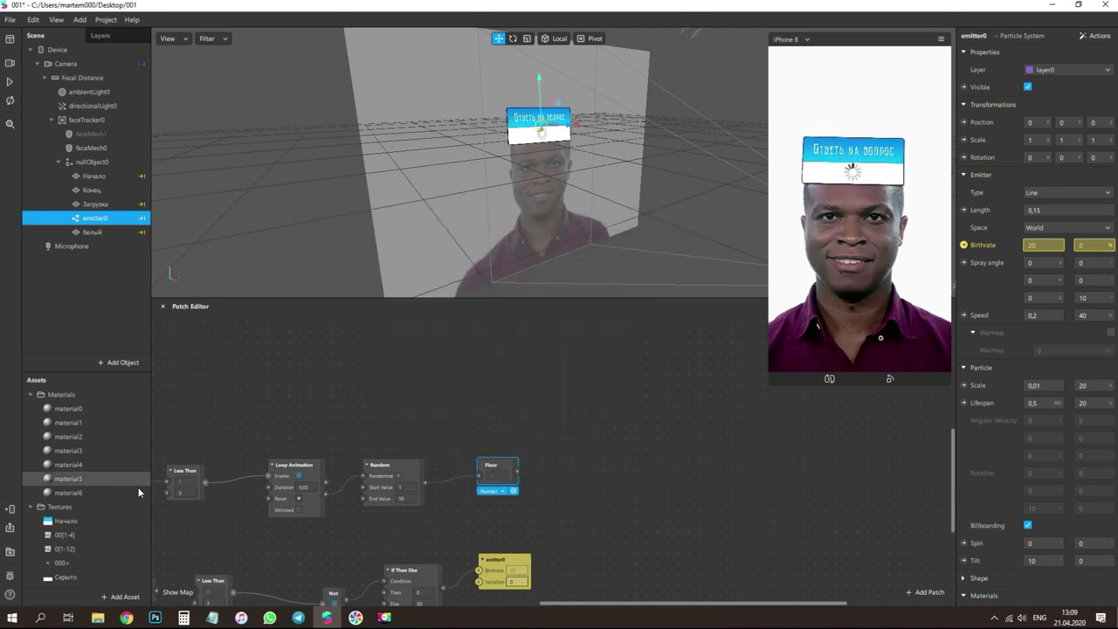
{"action": "scroll", "coordinate": [87, 472], "scroll_direction": "down", "scroll_amount": 2}
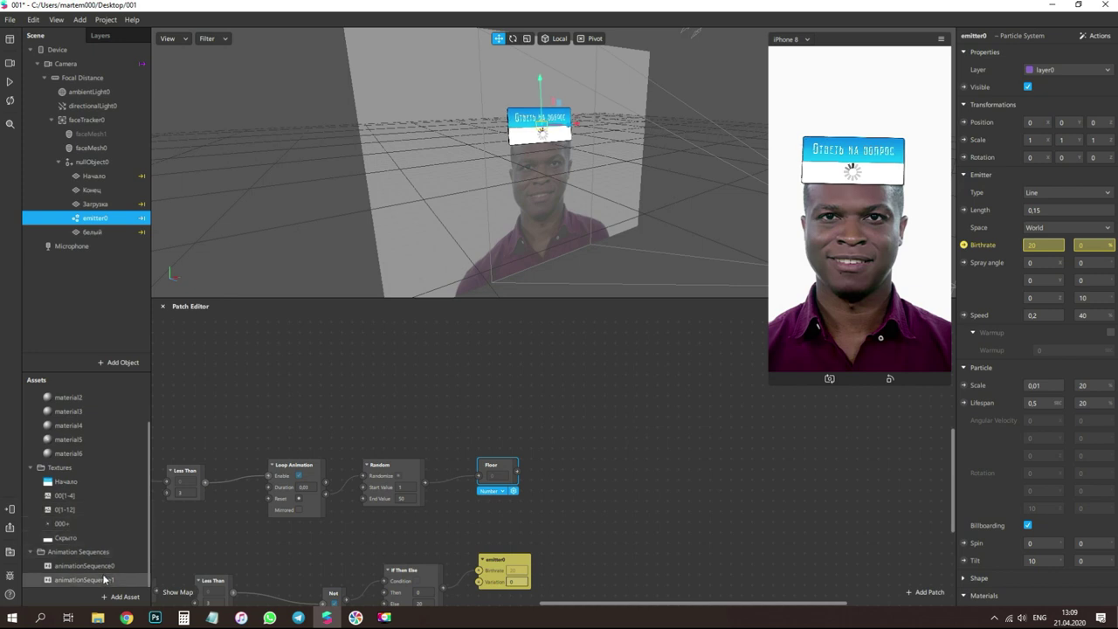
- Create a Current Frame patch for animationSequence0, connect the Floor output to it, and save the project
{"action": "left_click", "coordinate": [87, 566]}
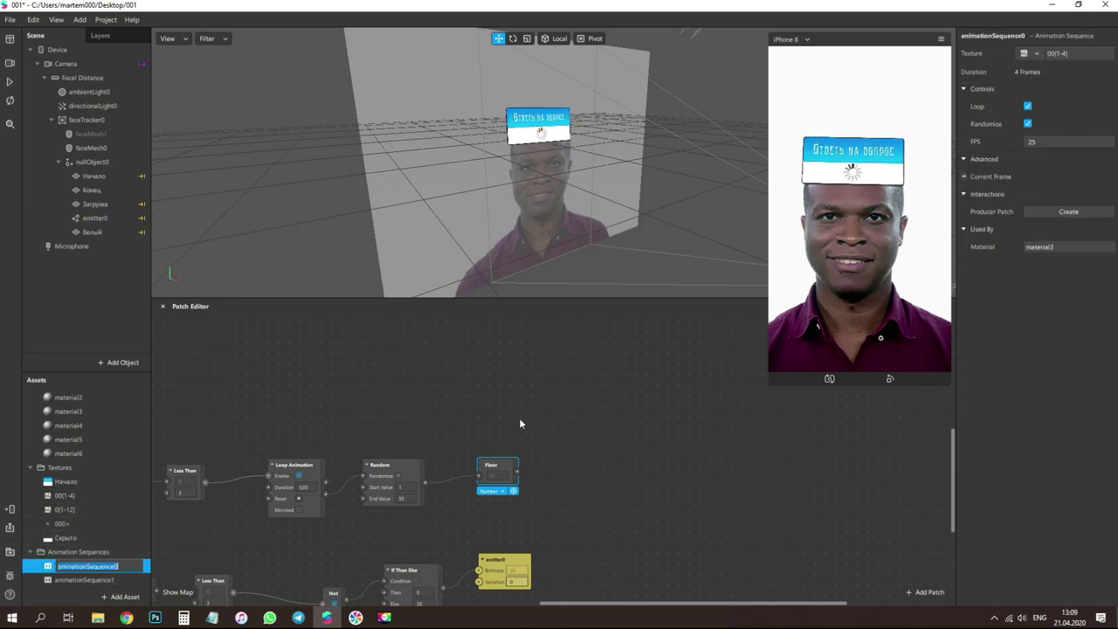
{"action": "left_click", "coordinate": [964, 177]}
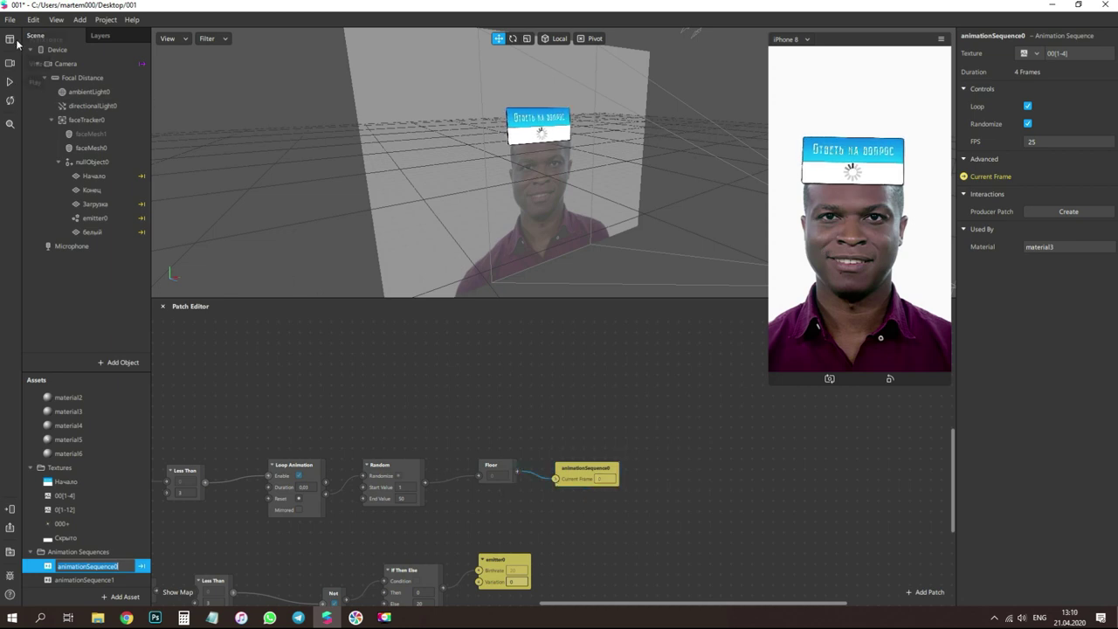
{"action": "left_click", "coordinate": [10, 19]}
{"action": "left_click", "coordinate": [35, 178]}
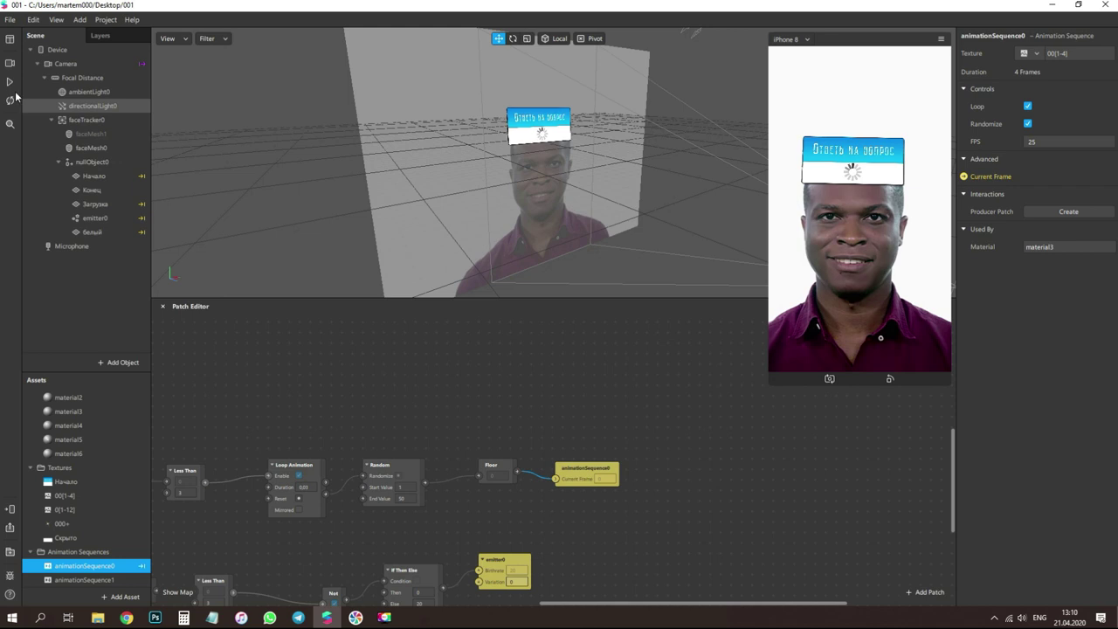
- Set emitter0's Length to 0.85 and resume the face preview video to check the particle spread
{"action": "left_click_drag", "start_coordinate": [591, 192], "coordinate": [528, 228]}
{"action": "scroll", "coordinate": [530, 229], "scroll_direction": "up", "scroll_amount": 5}
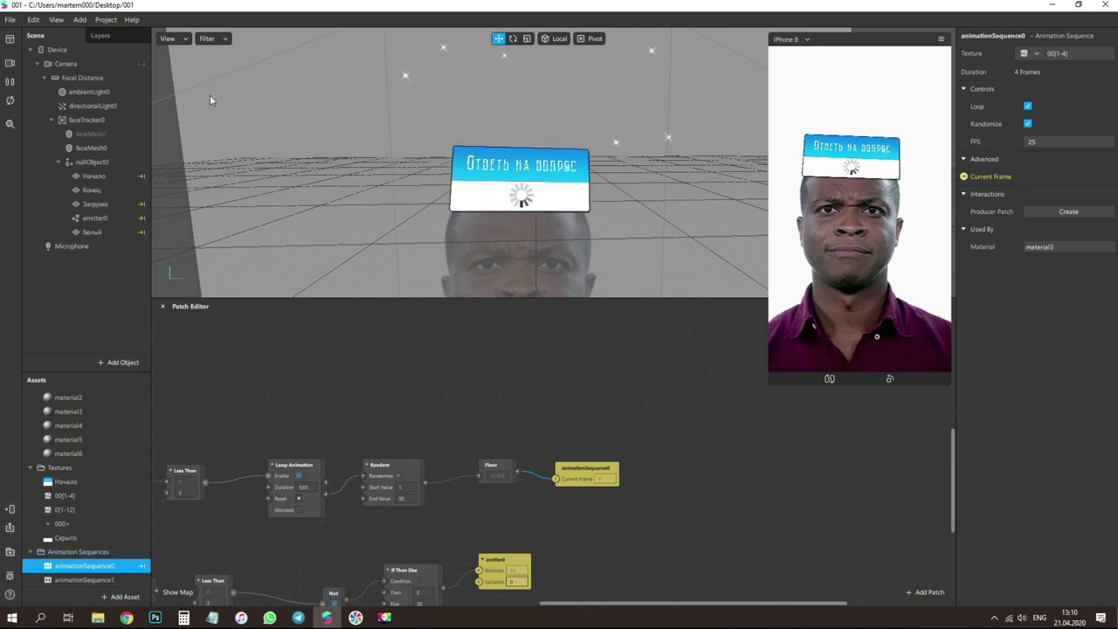
{"action": "left_click", "coordinate": [117, 220]}
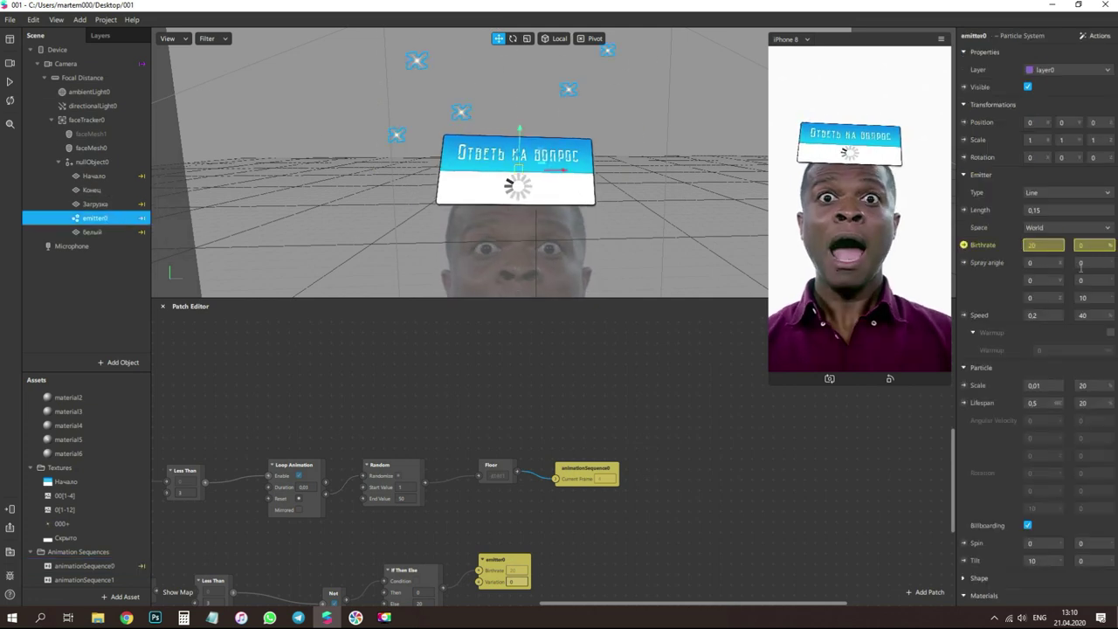
{"action": "left_click", "coordinate": [1052, 210]}
{"action": "type", "text": "0.85"}
{"action": "key", "text": "Return"}
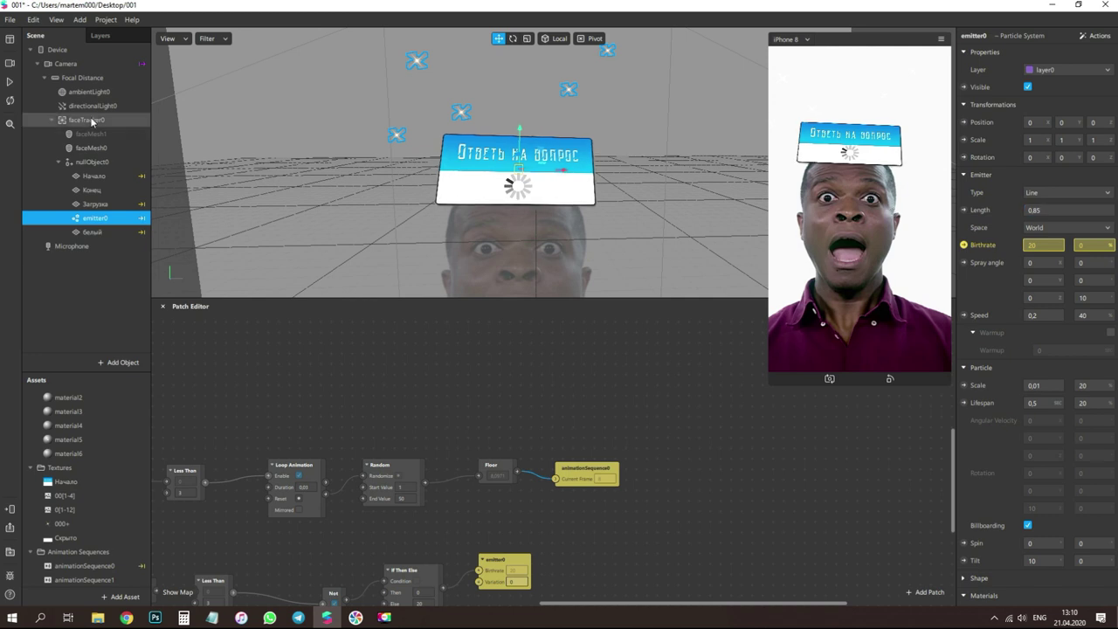
{"action": "left_click", "coordinate": [8, 81]}
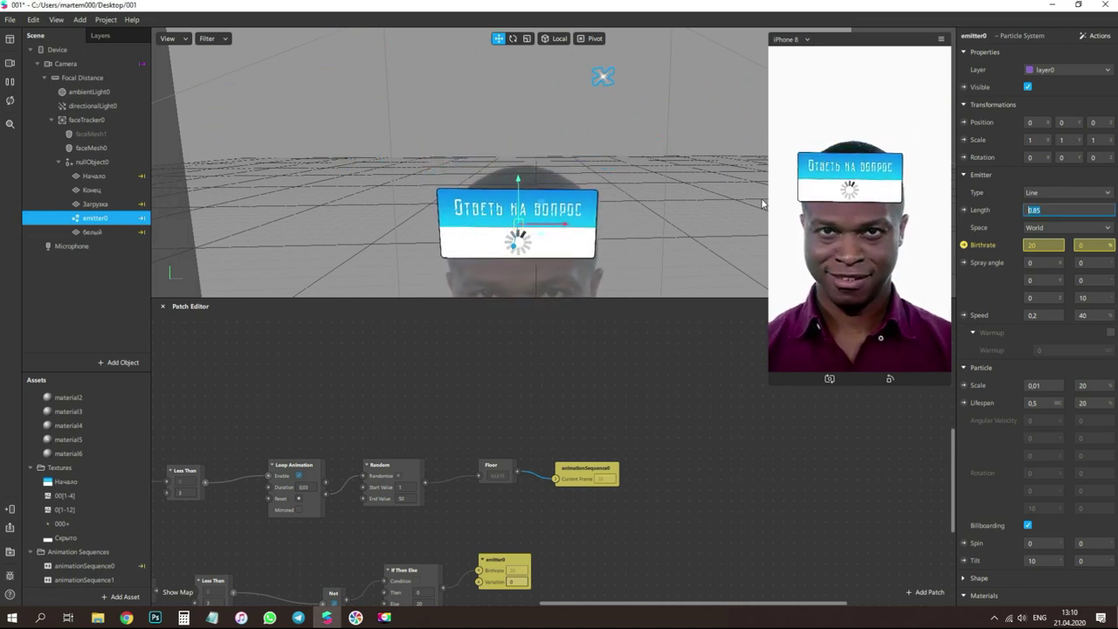
- Try emitter0 Length values of 2 and 0.01
{"action": "scroll", "coordinate": [503, 185], "scroll_direction": "down", "scroll_amount": 5}
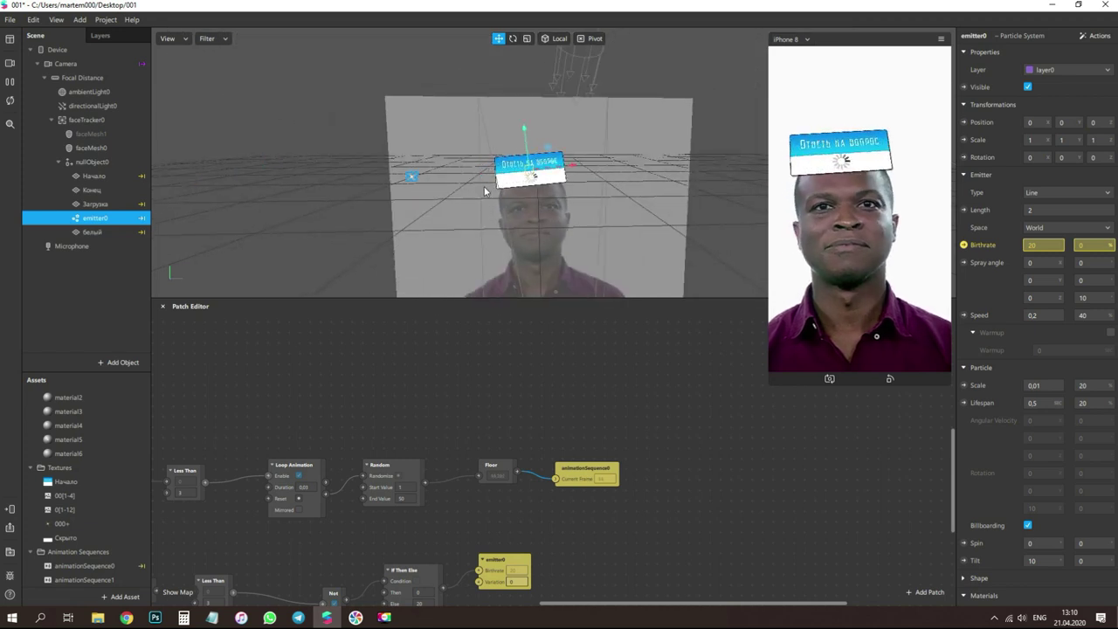
{"action": "left_click_drag", "start_coordinate": [1041, 211], "coordinate": [875, 212]}
{"action": "type", "text": "0"}
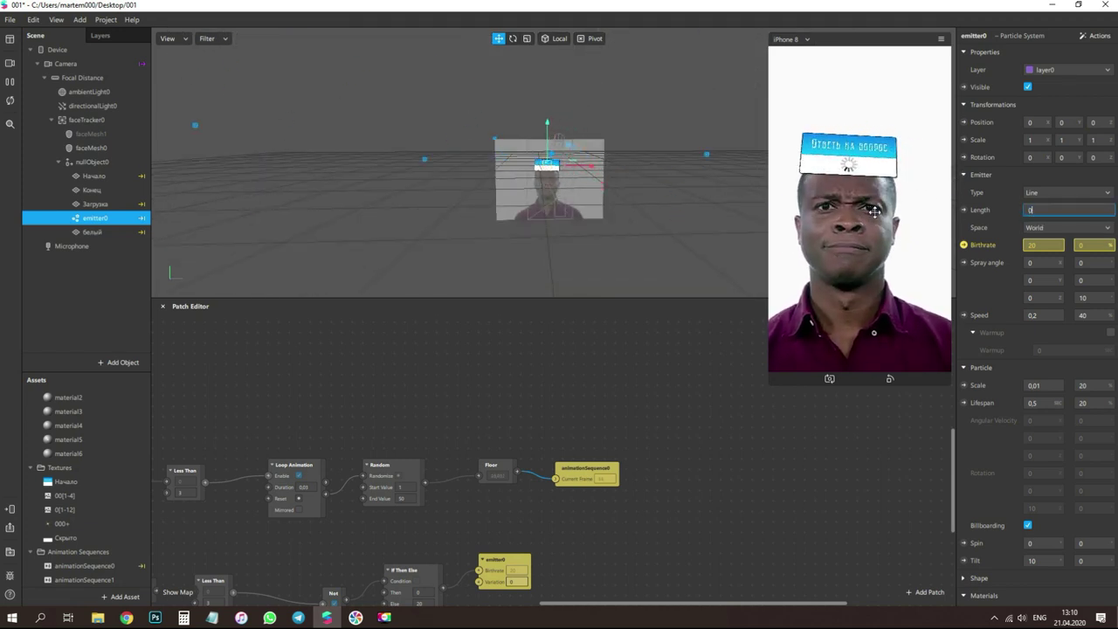
{"action": "key", "text": "Return"}
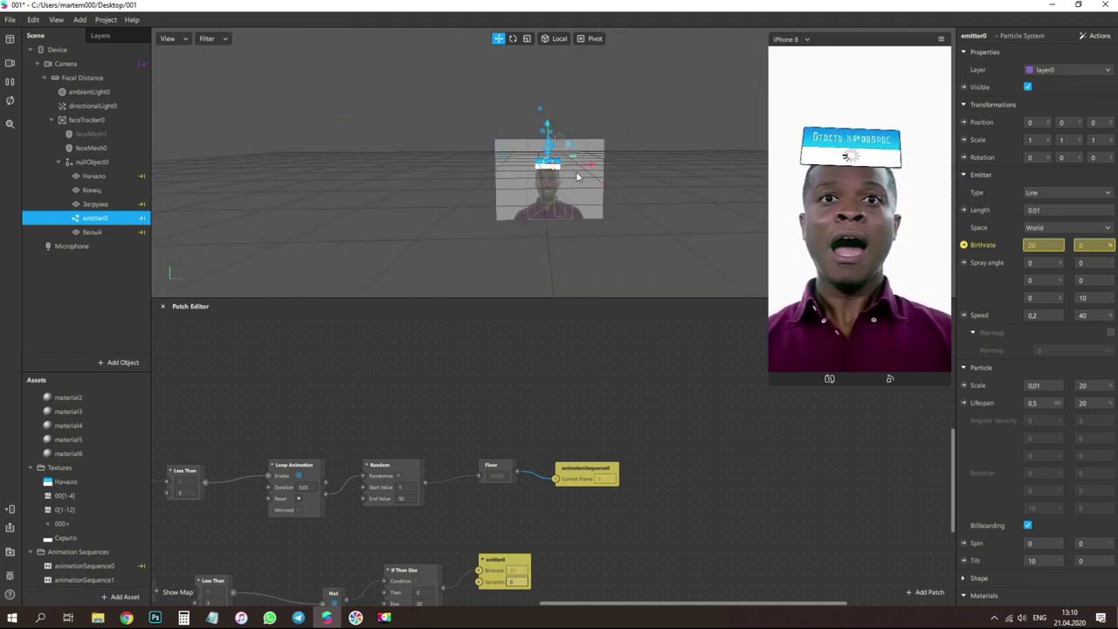
- Set emitter0's Length to 0.1 and check the particle spread above the banner
{"action": "scroll", "coordinate": [576, 177], "scroll_direction": "up", "scroll_amount": 4}
{"action": "left_click", "coordinate": [1033, 209]}
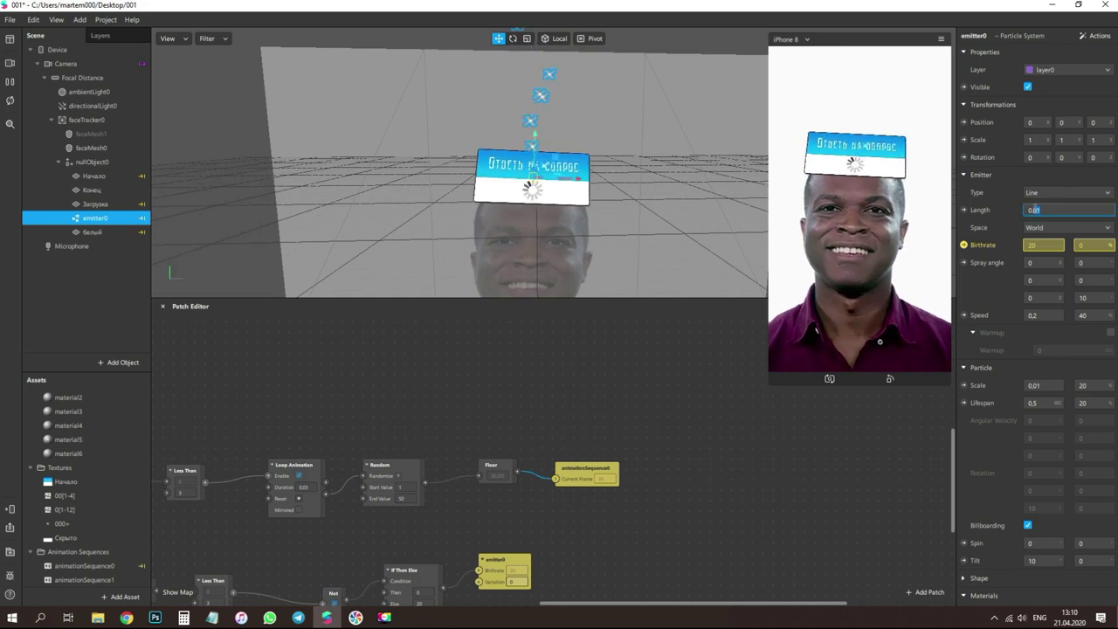
{"action": "type", "text": "0.1"}
{"action": "key", "text": "Return"}
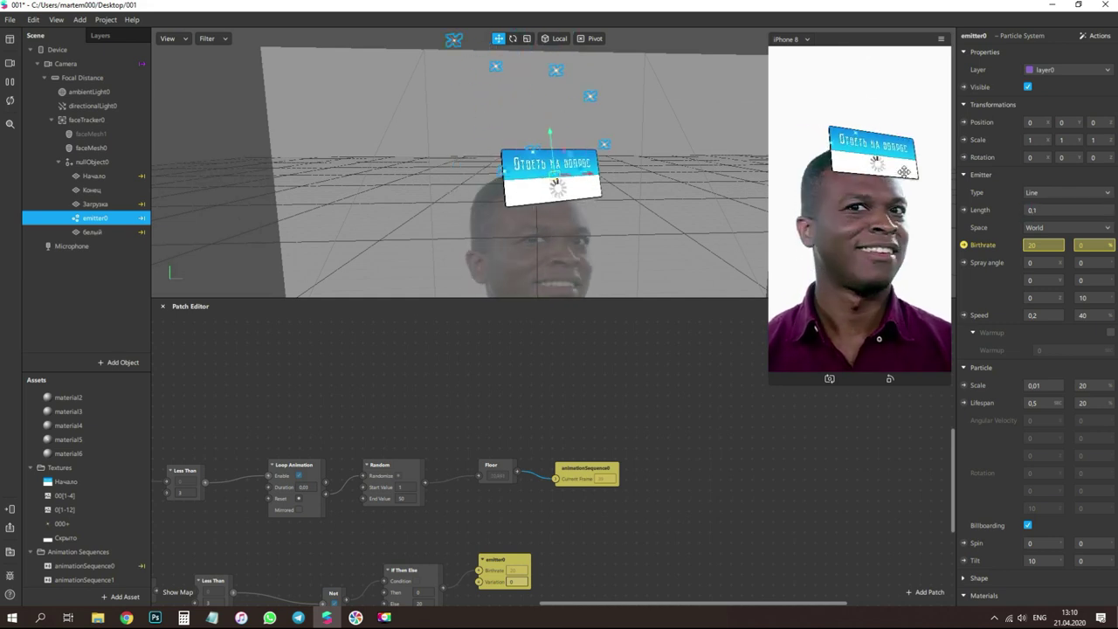
{"action": "scroll", "coordinate": [571, 190], "scroll_direction": "down", "scroll_amount": 4}
{"action": "scroll", "coordinate": [573, 191], "scroll_direction": "up", "scroll_amount": 3}
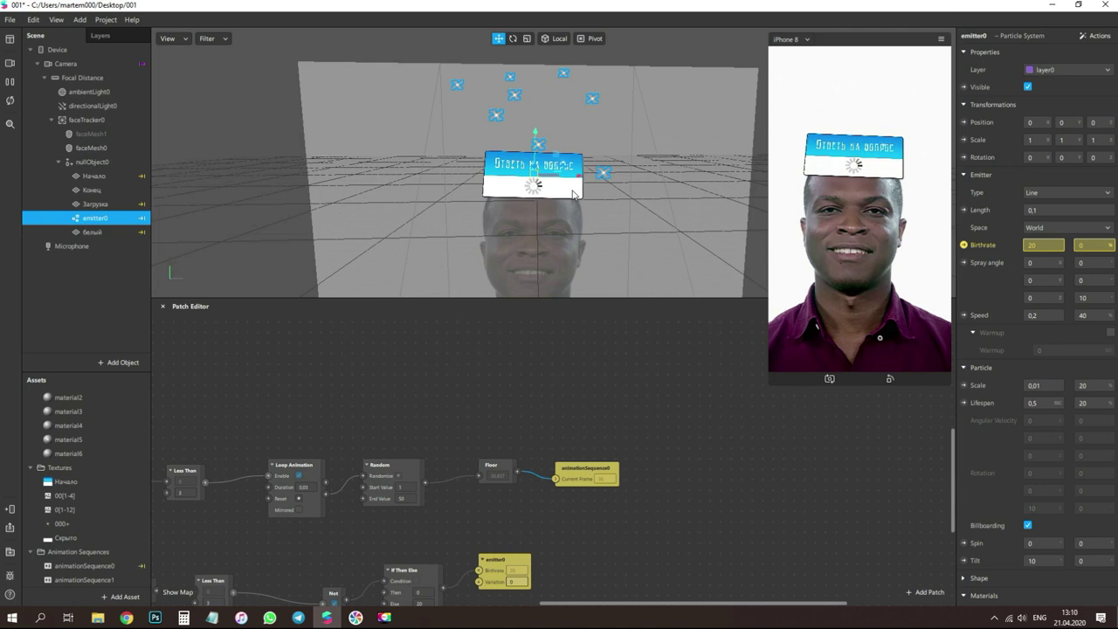
- Set emitter0's Length to 0.05, inspect the particles around the banner, and save the project
{"action": "left_click", "coordinate": [1067, 210]}
{"action": "type", "text": "0,05"}
{"action": "key", "text": "Return"}
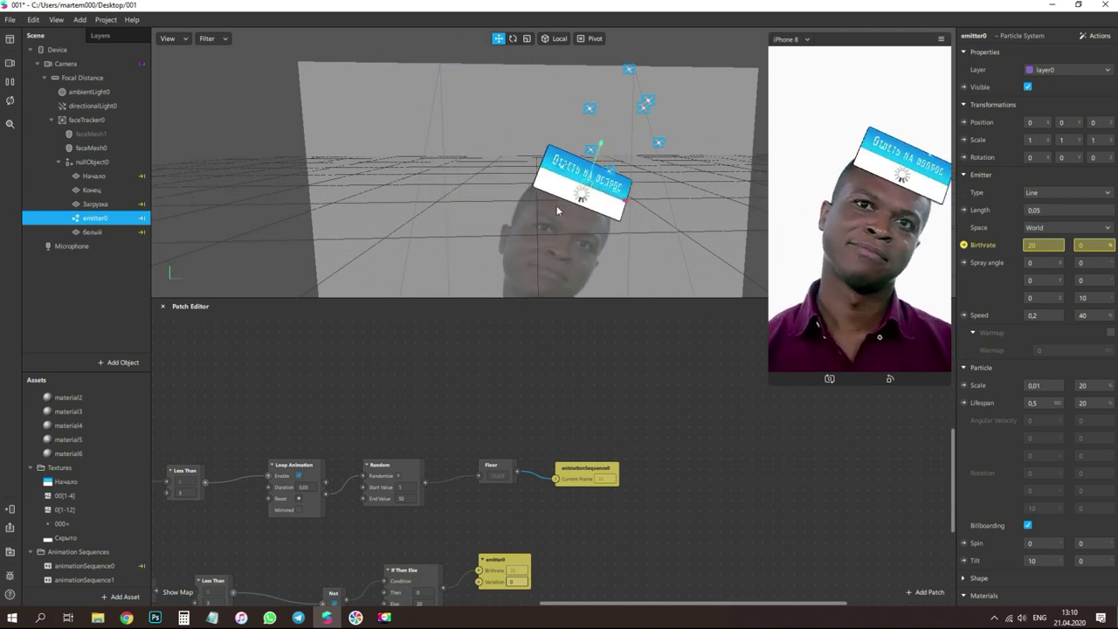
{"action": "scroll", "coordinate": [541, 175], "scroll_direction": "down", "scroll_amount": 3}
{"action": "scroll", "coordinate": [542, 178], "scroll_direction": "up", "scroll_amount": 3}
{"action": "middle_click_drag", "start_coordinate": [541, 197], "coordinate": [582, 190]}
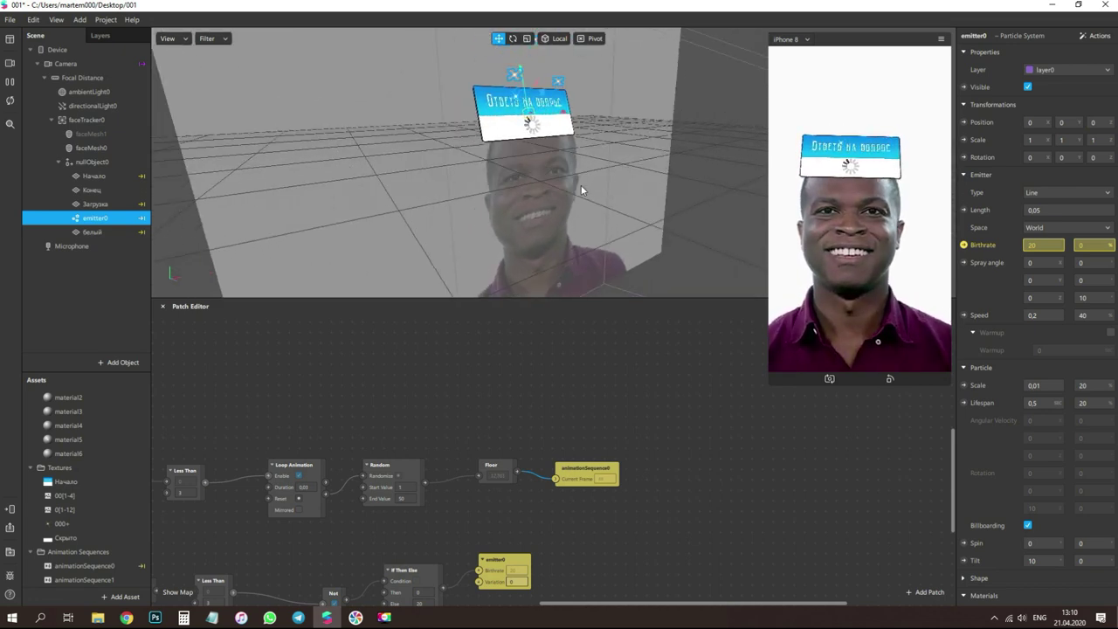
{"action": "left_click_drag", "start_coordinate": [583, 189], "coordinate": [578, 182]}
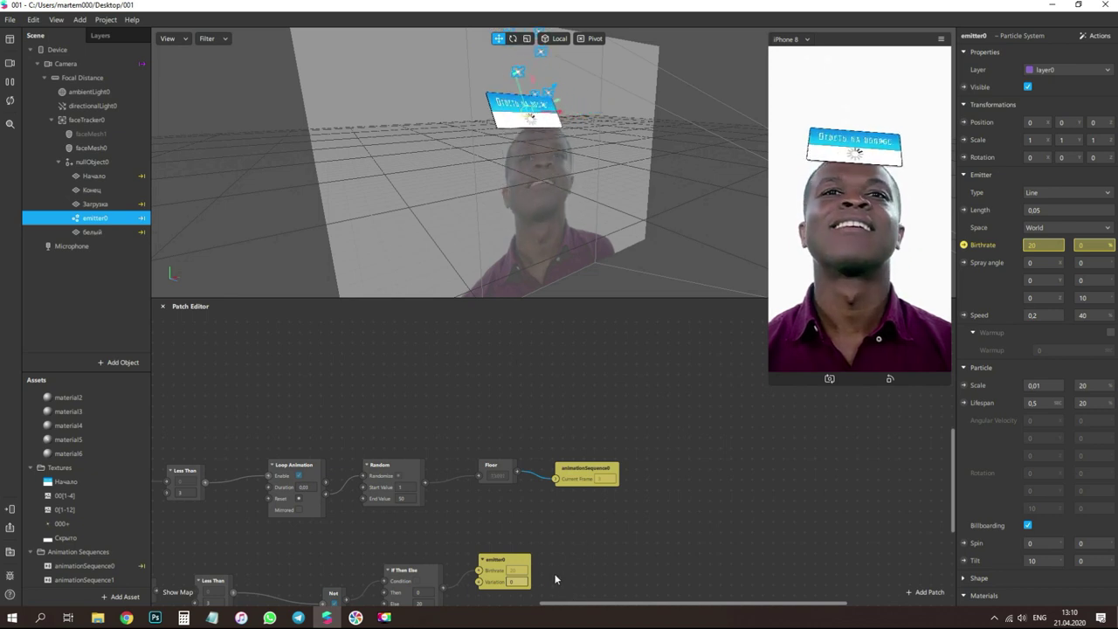
- Examine the patch chains that run from the Camera patch through the Delay, Pulse and Switch patches
{"action": "left_click_drag", "start_coordinate": [603, 602], "coordinate": [403, 588]}
{"action": "scroll", "coordinate": [466, 541], "scroll_direction": "up", "scroll_amount": 3}
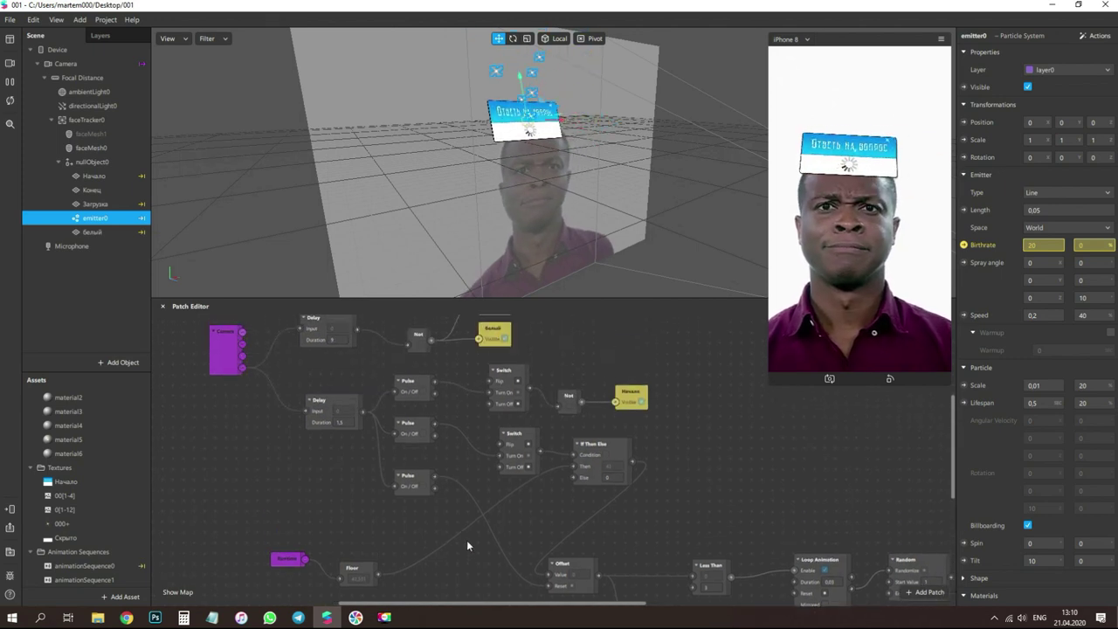
{"action": "scroll", "coordinate": [467, 540], "scroll_direction": "up", "scroll_amount": 2}
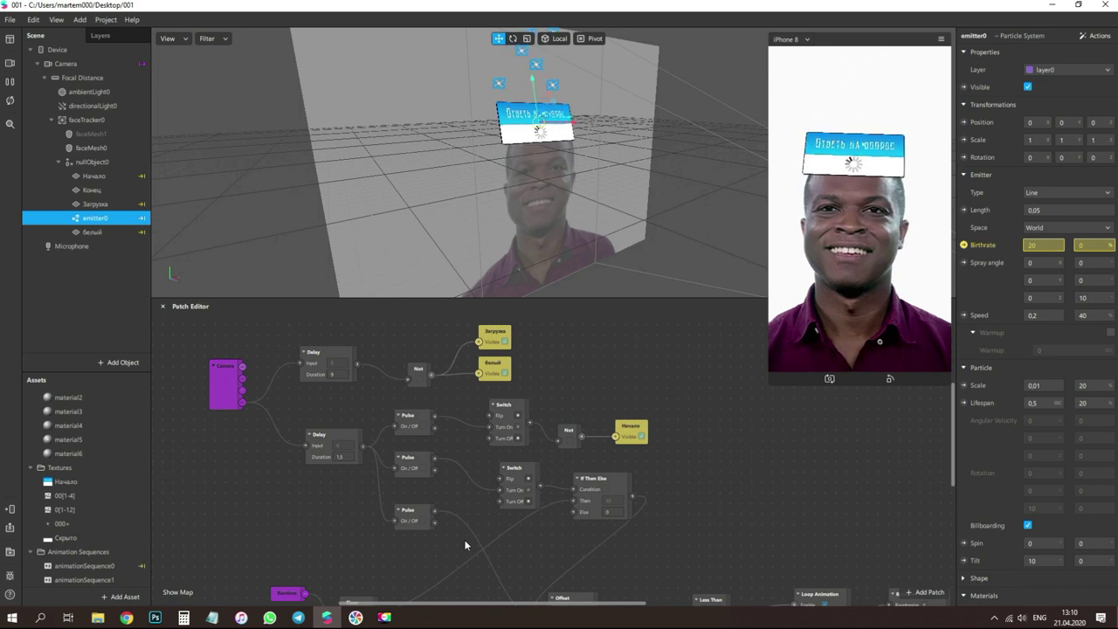
{"action": "scroll", "coordinate": [463, 544], "scroll_direction": "up", "scroll_amount": 1}
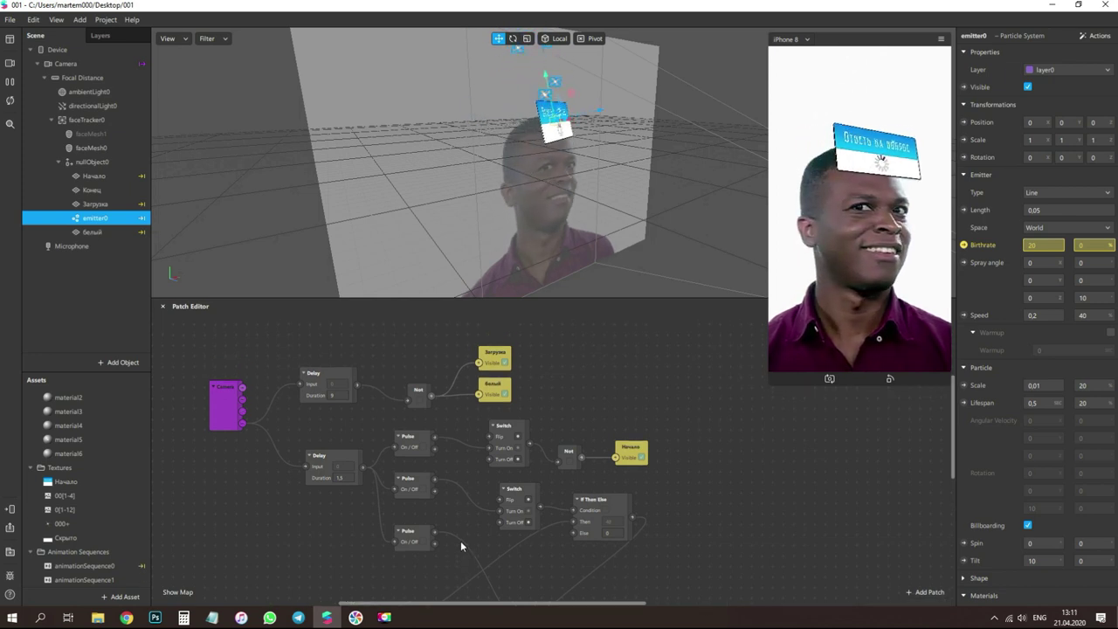
{"action": "scroll", "coordinate": [461, 546], "scroll_direction": "up", "scroll_amount": 2}
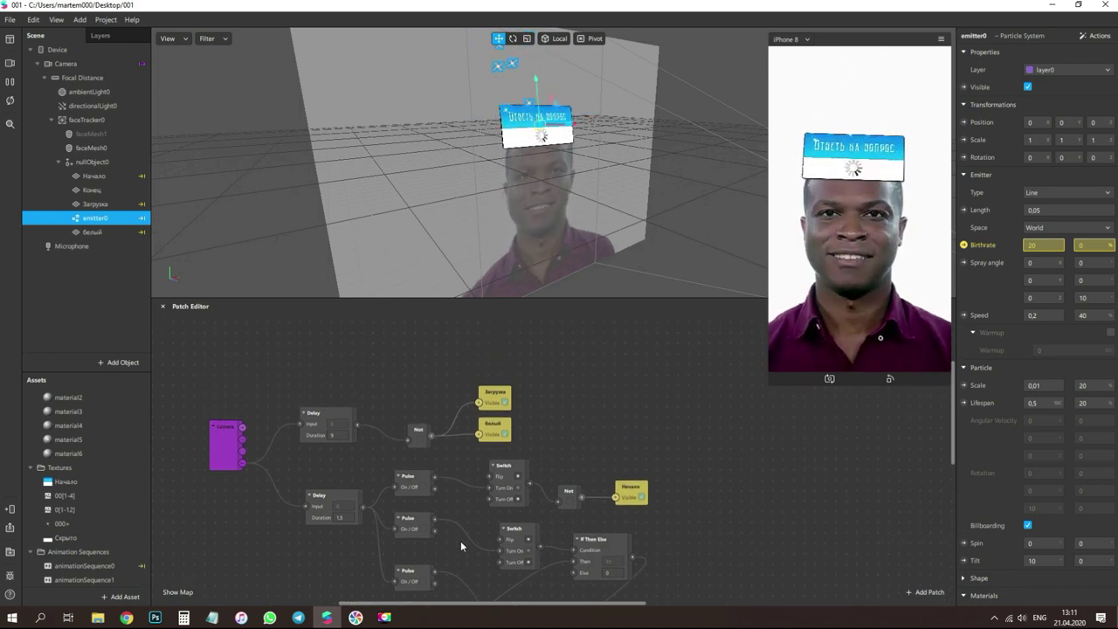
{"action": "scroll", "coordinate": [461, 546], "scroll_direction": "up", "scroll_amount": 1}
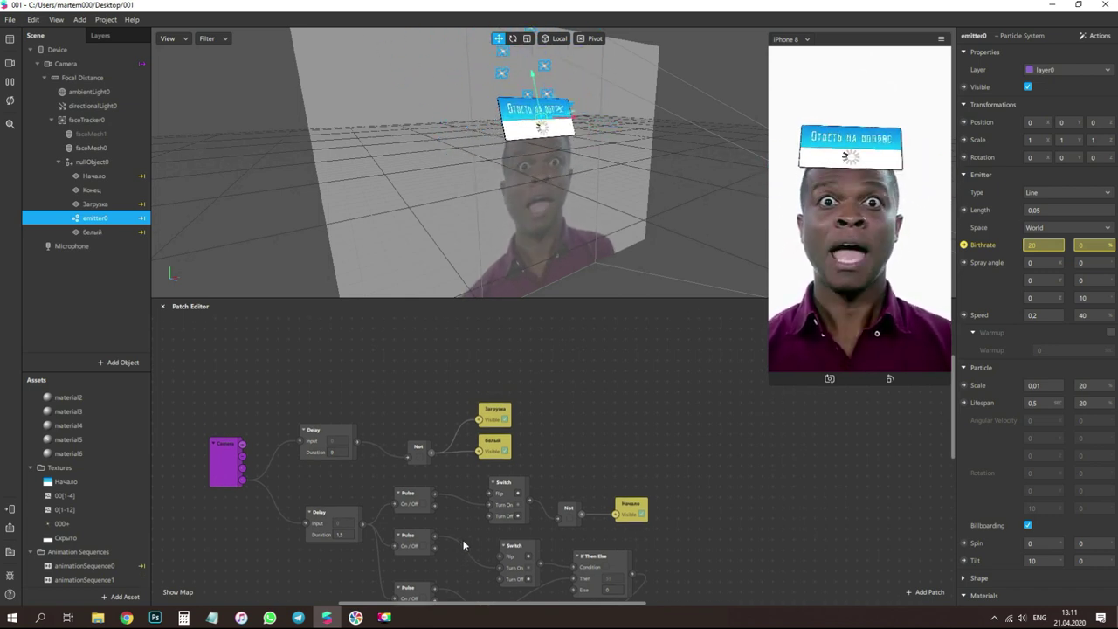
- Switch to Chrome, open the SPARK AR community's Патчи discussion, and enlarge the latest post's audioPlaybackController patch picture
{"action": "left_click", "coordinate": [126, 619]}
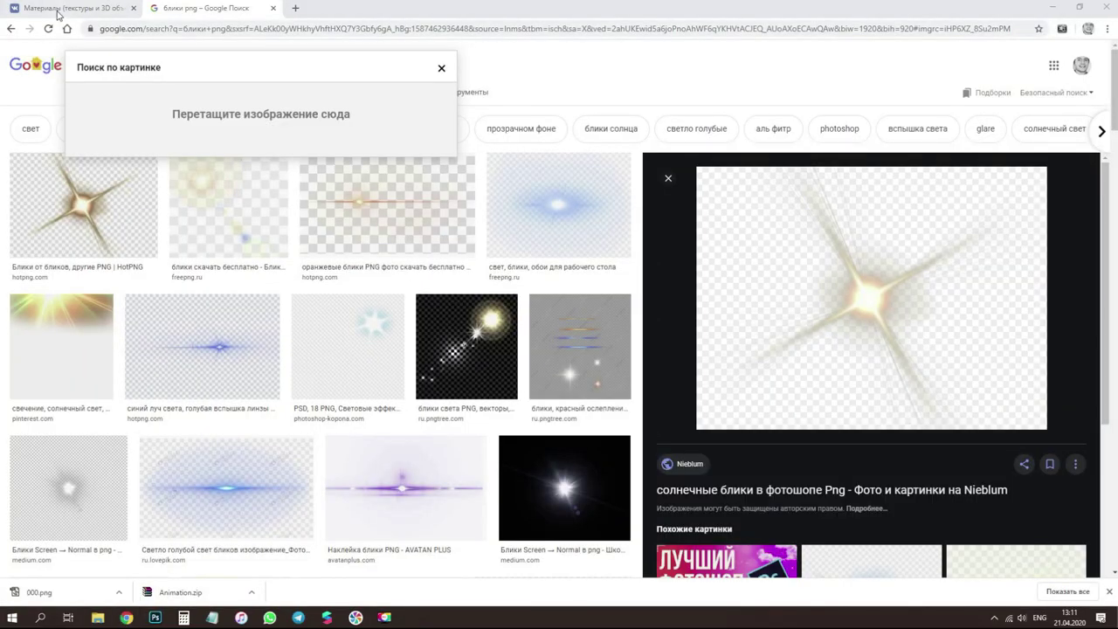
{"action": "left_click", "coordinate": [57, 14]}
{"action": "scroll", "coordinate": [393, 318], "scroll_direction": "up", "scroll_amount": 6}
{"action": "left_click", "coordinate": [8, 234]}
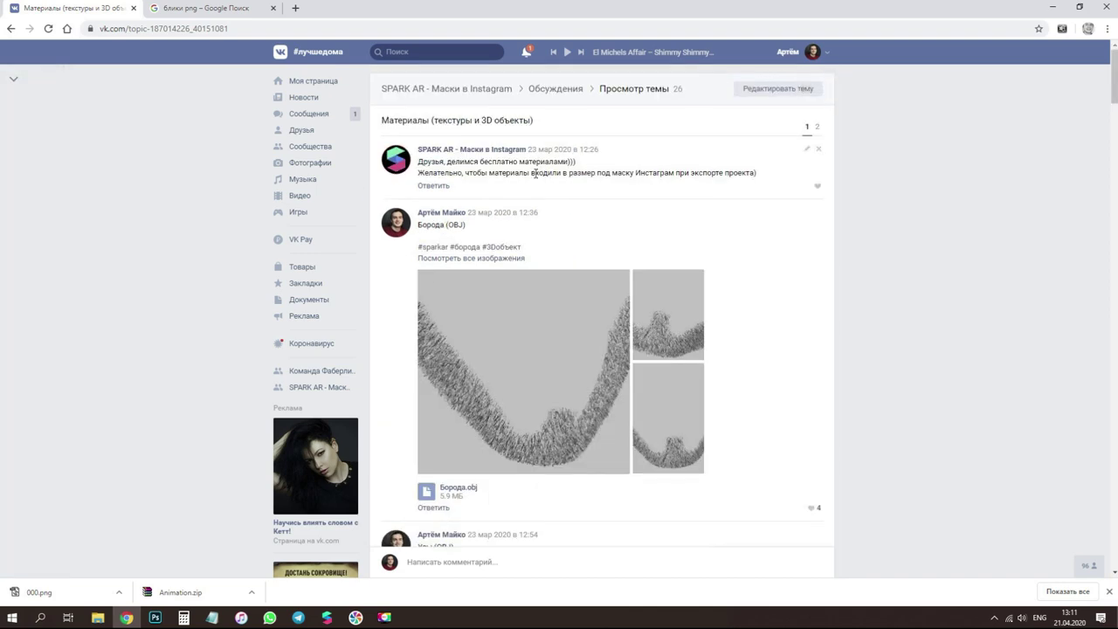
{"action": "left_click", "coordinate": [543, 90]}
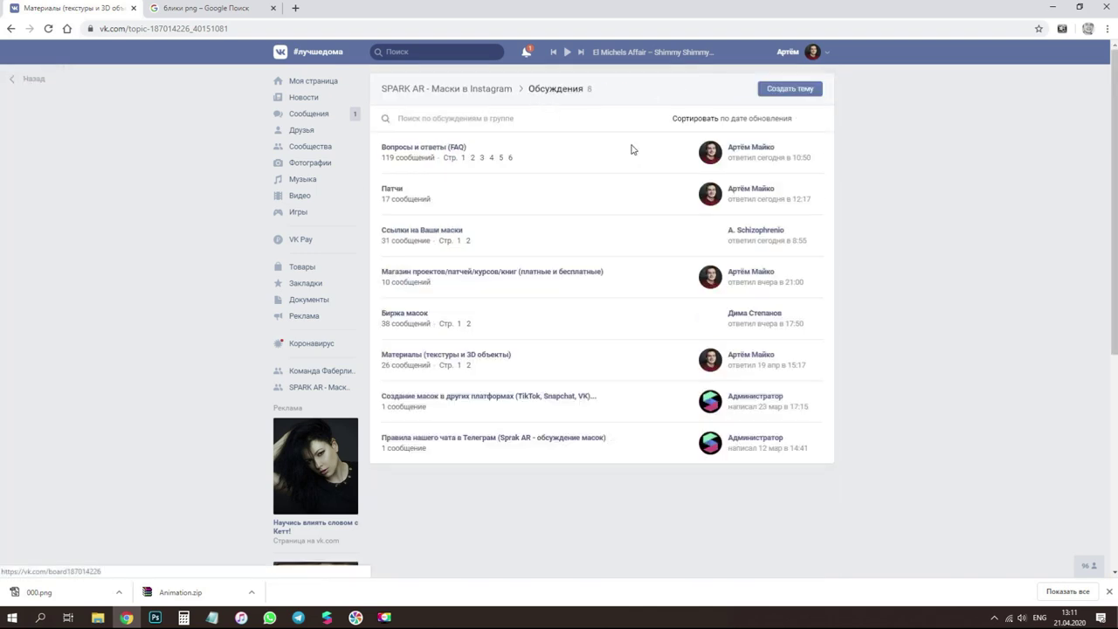
{"action": "left_click", "coordinate": [404, 191]}
{"action": "scroll", "coordinate": [731, 307], "scroll_direction": "down", "scroll_amount": 10}
{"action": "scroll", "coordinate": [730, 306], "scroll_direction": "down", "scroll_amount": 10}
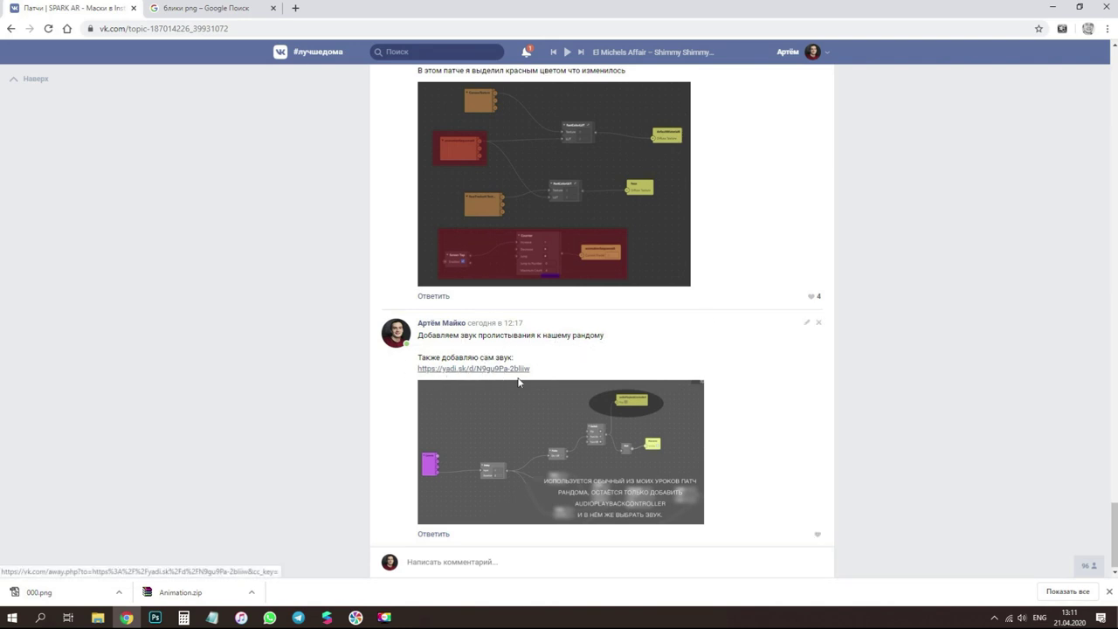
{"action": "left_click", "coordinate": [526, 453]}
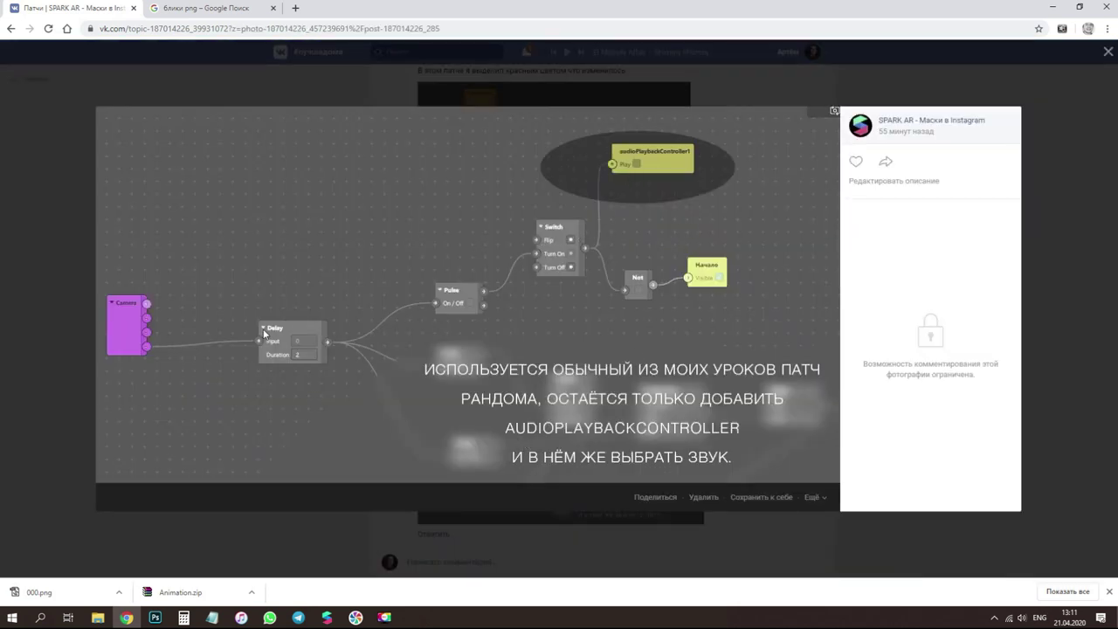
- Compare the reference picture's Switch-to-audioPlaybackController connection with the Switch patch feeding Начало's visibility in Spark AR
{"action": "key", "text": "alt+Tab"}
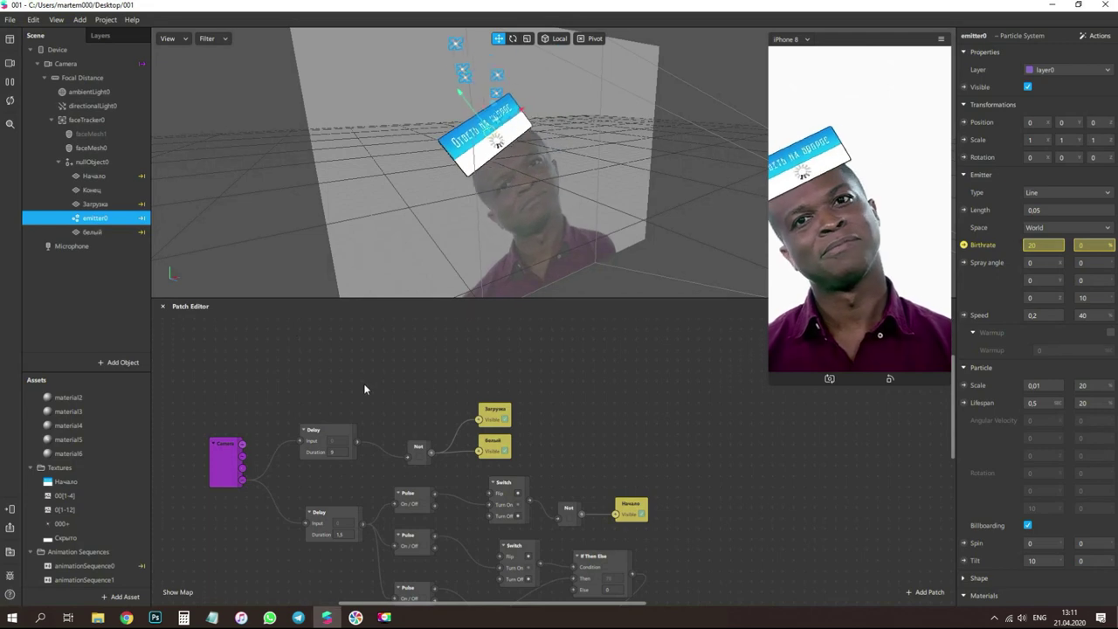
{"action": "key", "text": "alt+Tab"}
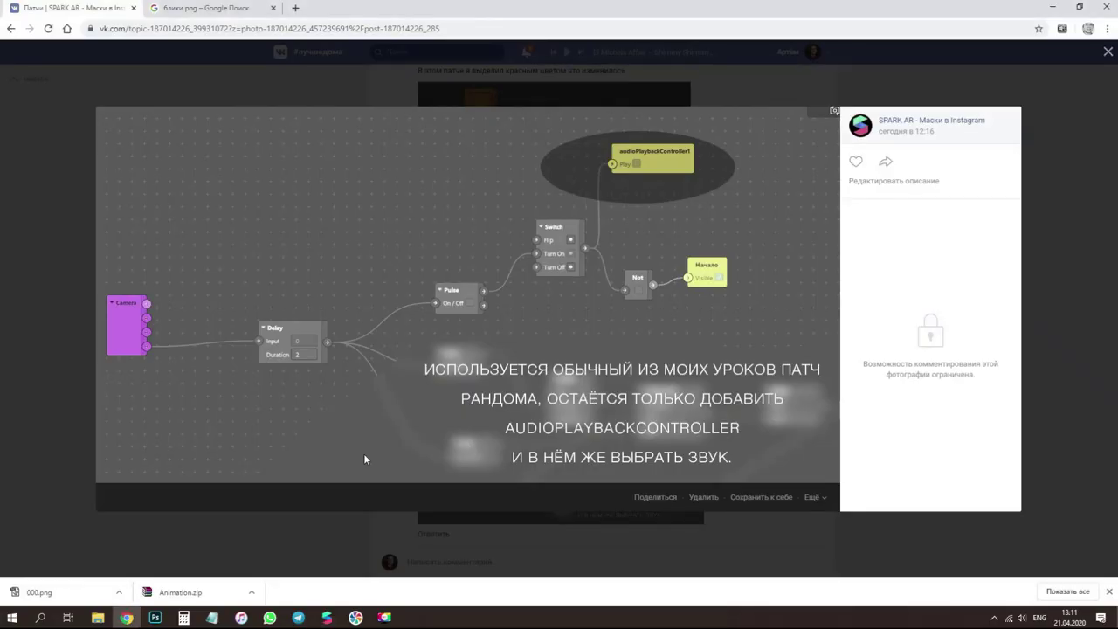
{"action": "key", "text": "alt+Tab"}
{"action": "key", "text": "alt+Tab"}
{"action": "key", "text": "alt+Tab"}
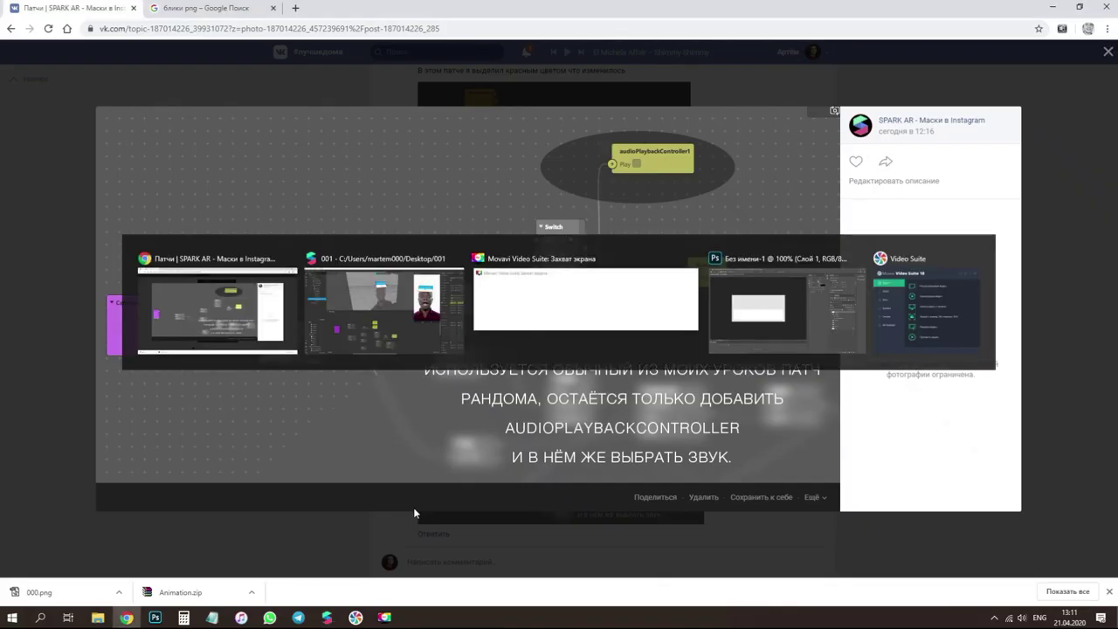
{"action": "key", "text": "alt+Tab"}
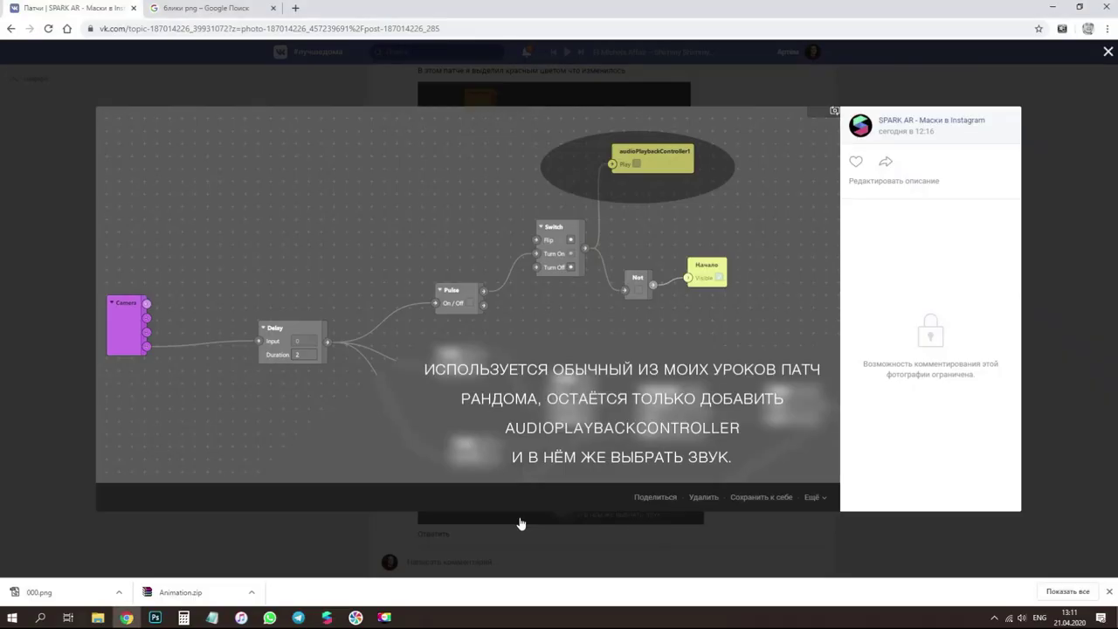
{"action": "key", "text": "alt+Tab"}
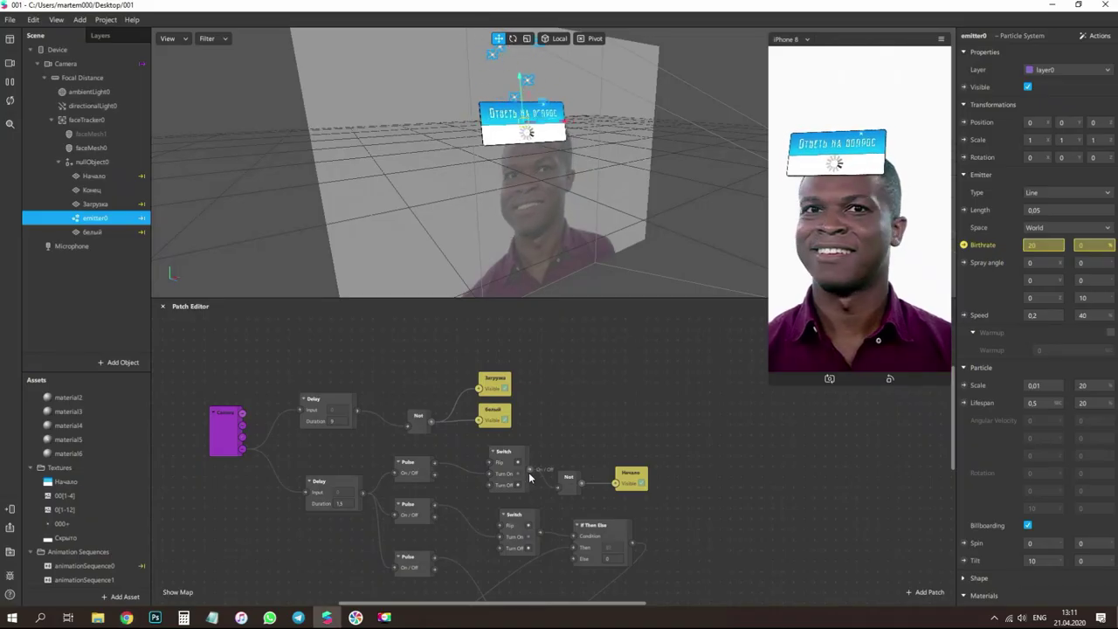
{"action": "left_click_drag", "start_coordinate": [530, 469], "coordinate": [572, 418]}
{"action": "left_click", "coordinate": [710, 461]}
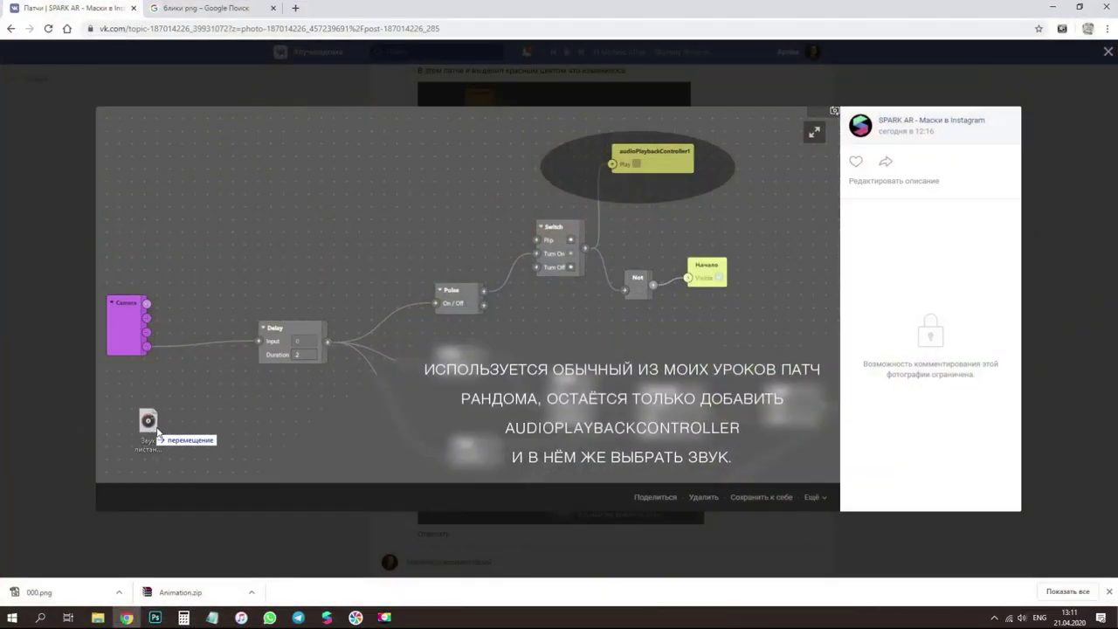
- Import the sound file Звук листания денег.m4a into the Spark AR project's assets and preview it
{"action": "left_click", "coordinate": [328, 618]}
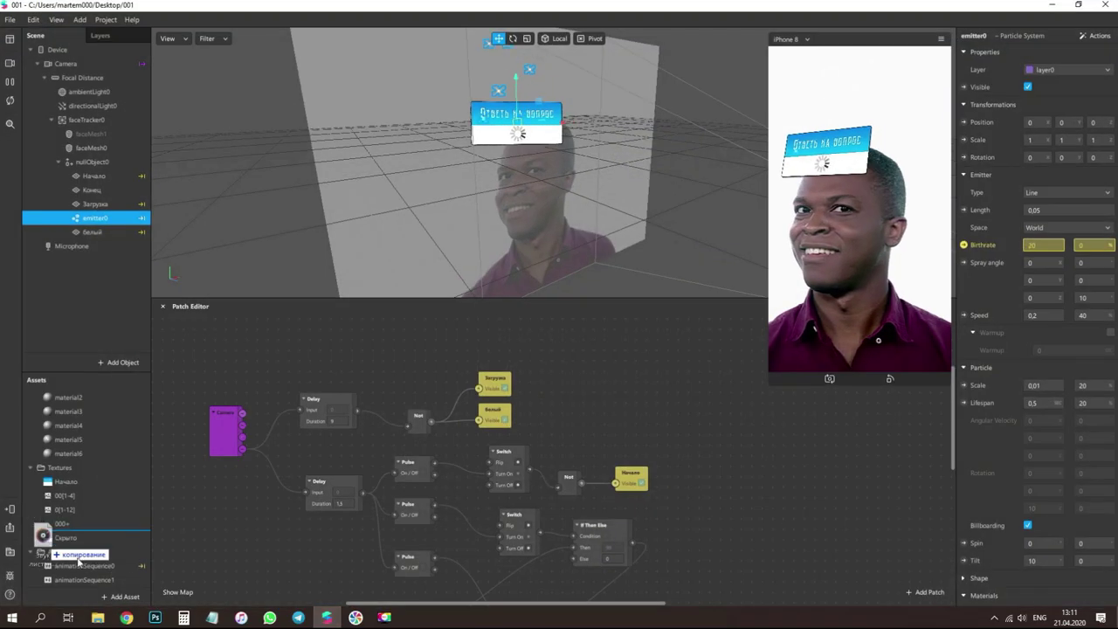
{"action": "left_click_drag", "start_coordinate": [99, 568], "coordinate": [112, 545]}
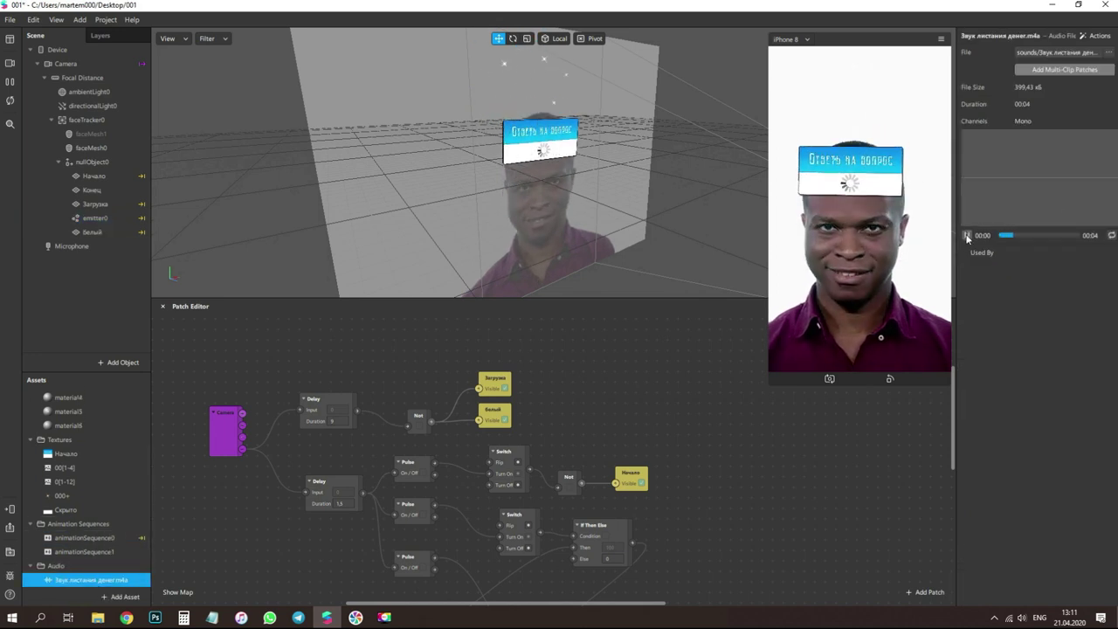
{"action": "scroll", "coordinate": [99, 479], "scroll_direction": "up", "scroll_amount": 3}
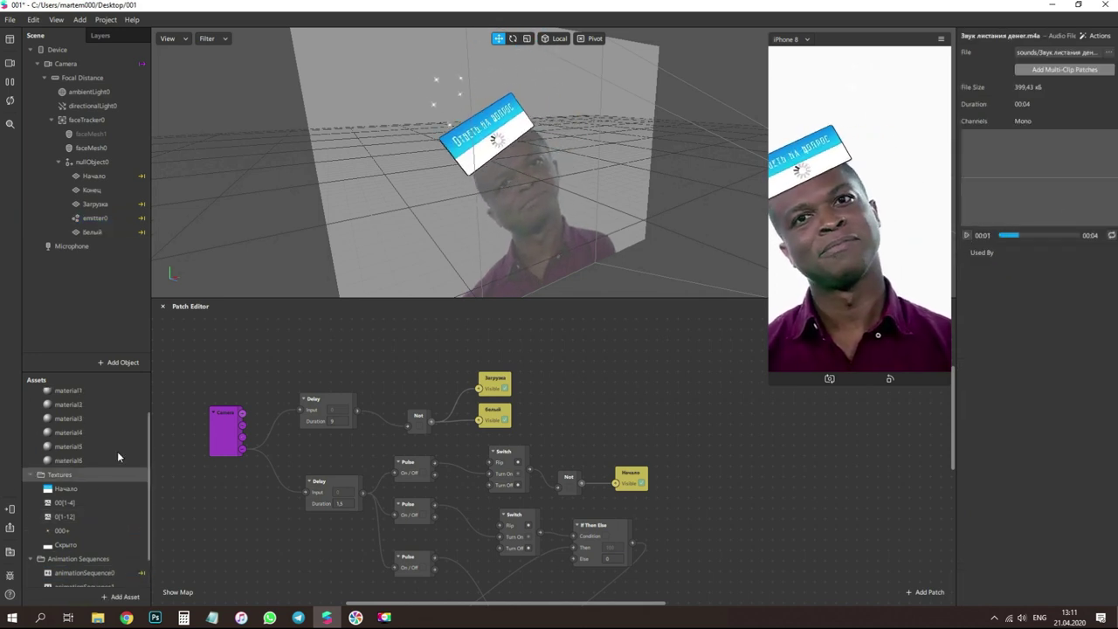
- Add a Speaker object to the scene under Focal Distance
{"action": "left_click", "coordinate": [114, 362]}
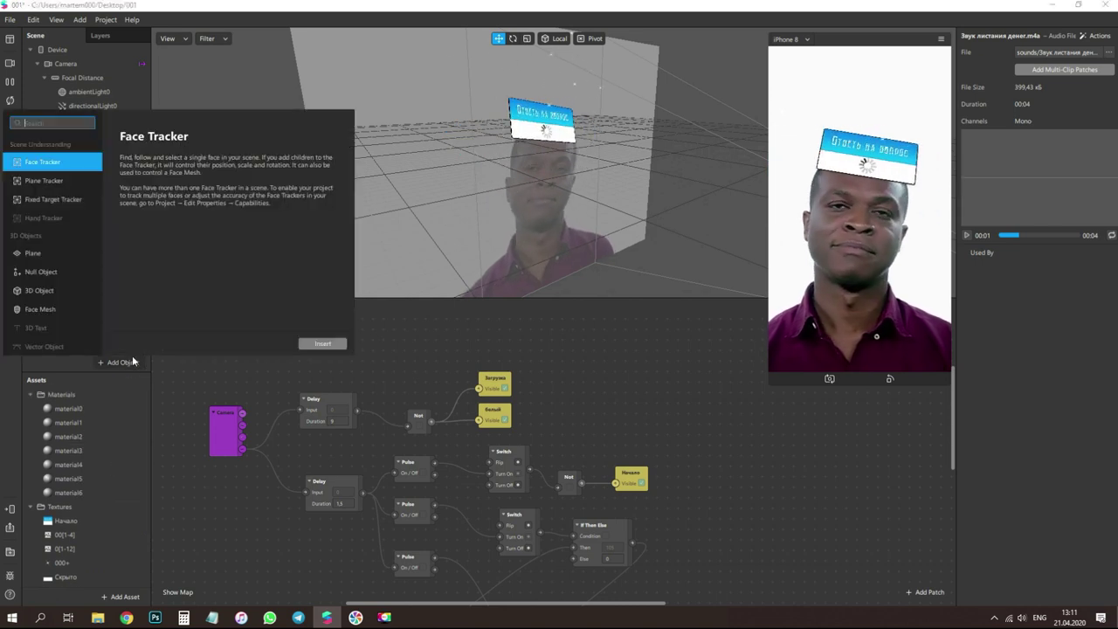
{"action": "left_click", "coordinate": [83, 362]}
{"action": "right_click", "coordinate": [106, 277]}
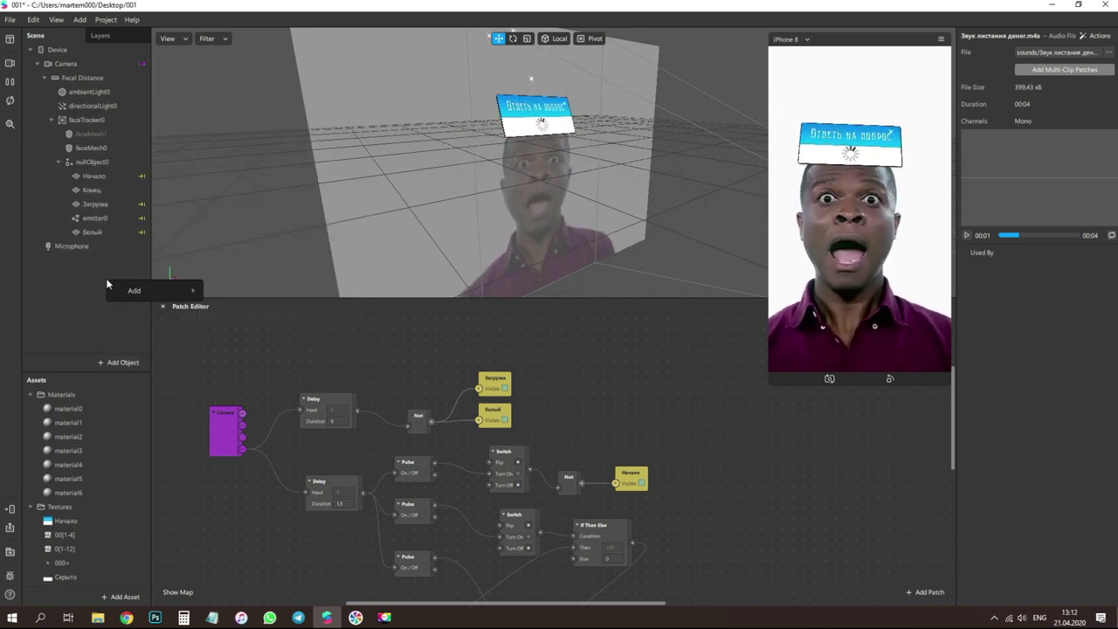
{"action": "mouse_move", "coordinate": [144, 290]}
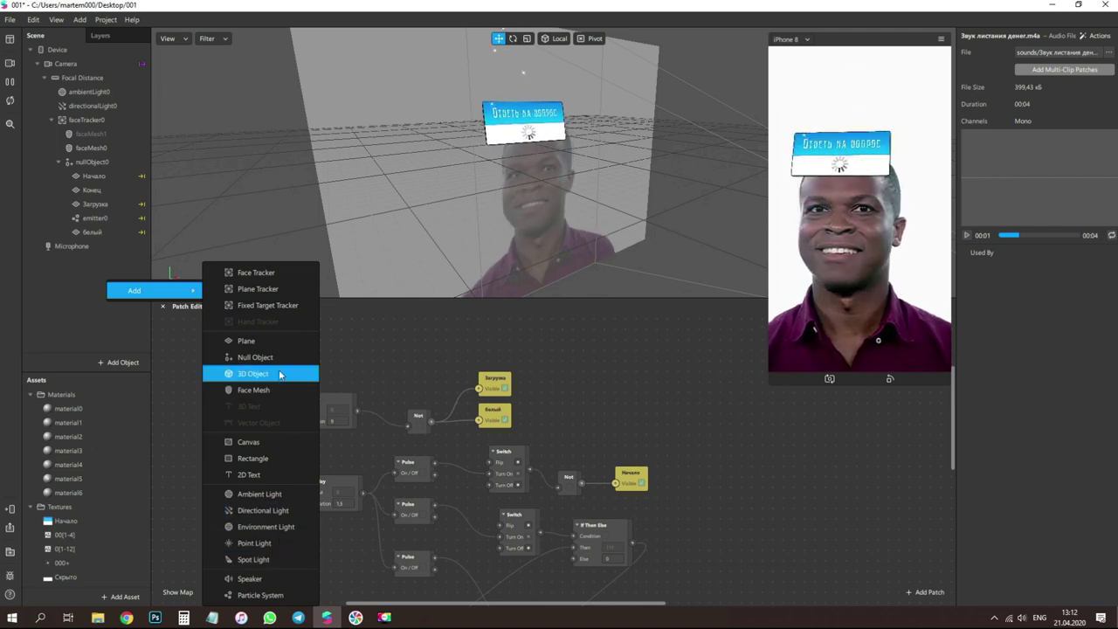
{"action": "left_click", "coordinate": [250, 579]}
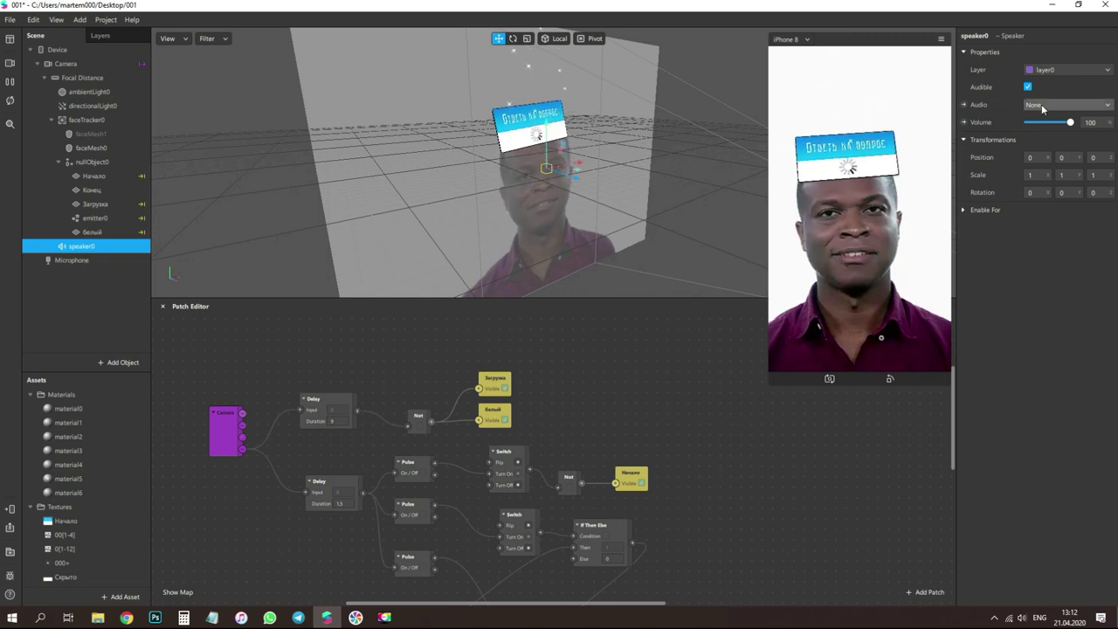
{"action": "left_click", "coordinate": [1070, 105]}
{"action": "left_click", "coordinate": [1072, 105]}
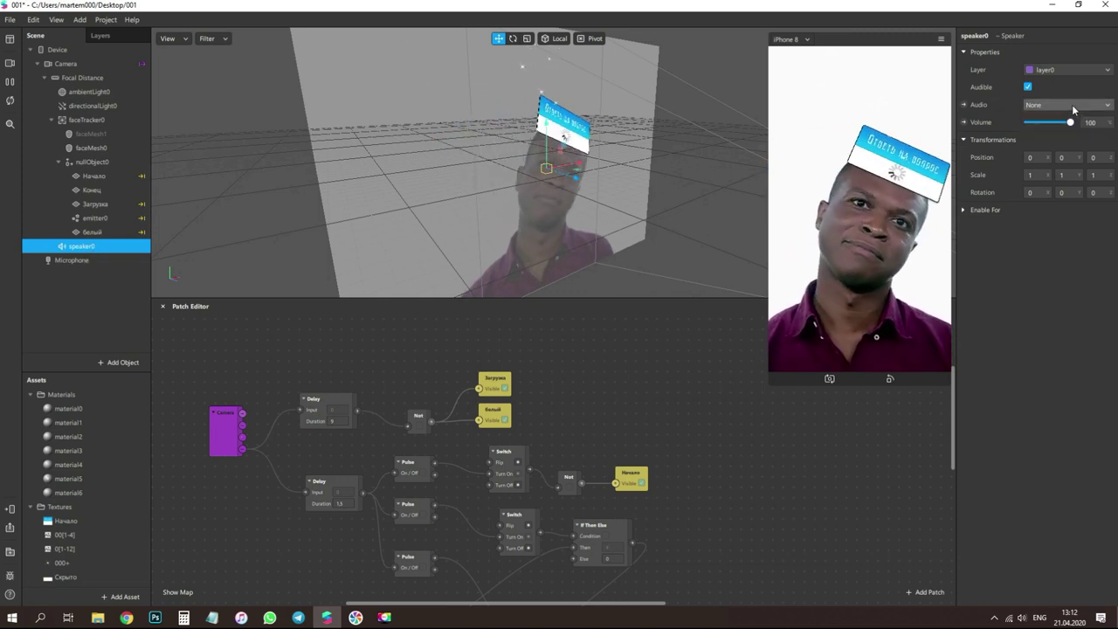
{"action": "left_click", "coordinate": [1072, 104]}
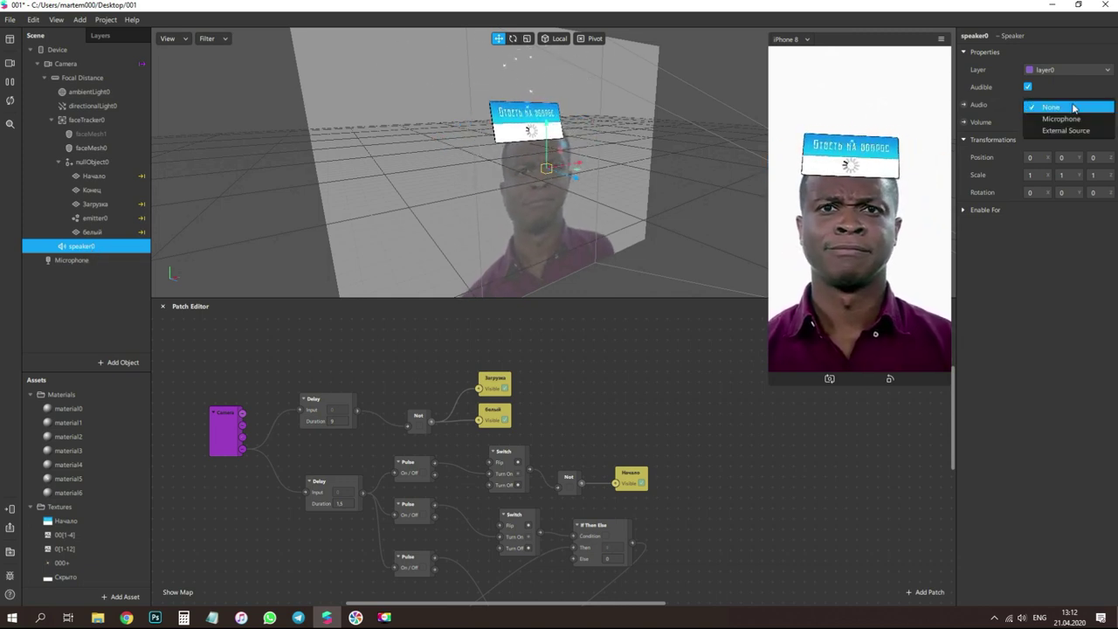
{"action": "left_click", "coordinate": [1074, 106]}
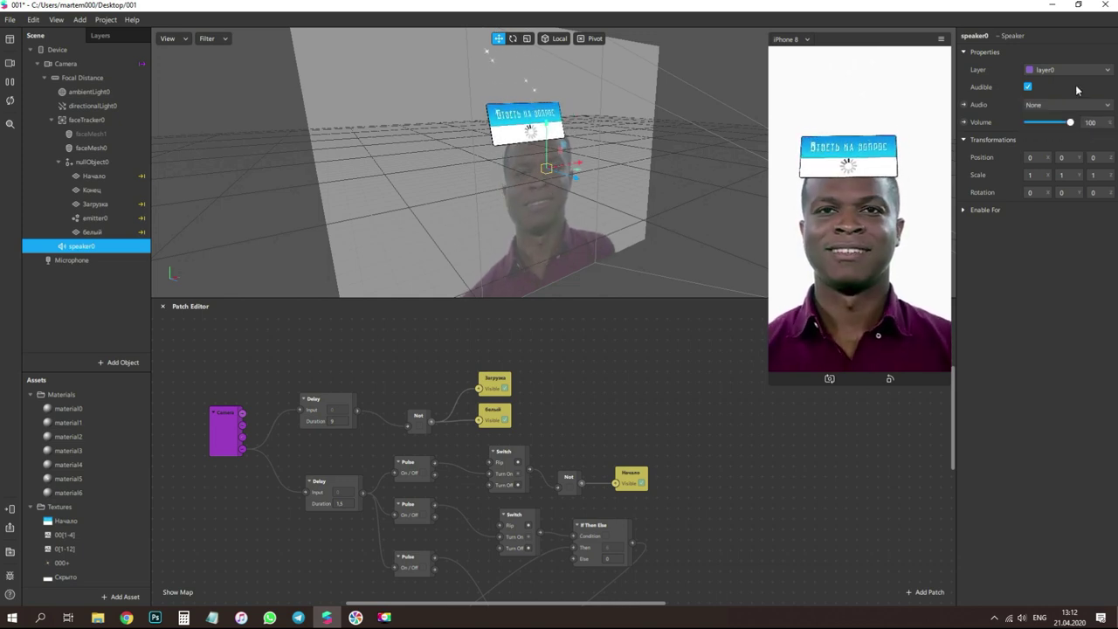
- Create an Audio Playback Controller asset and assign Звук листания денег.m4a as its audio
{"action": "scroll", "coordinate": [107, 585], "scroll_direction": "down", "scroll_amount": 3}
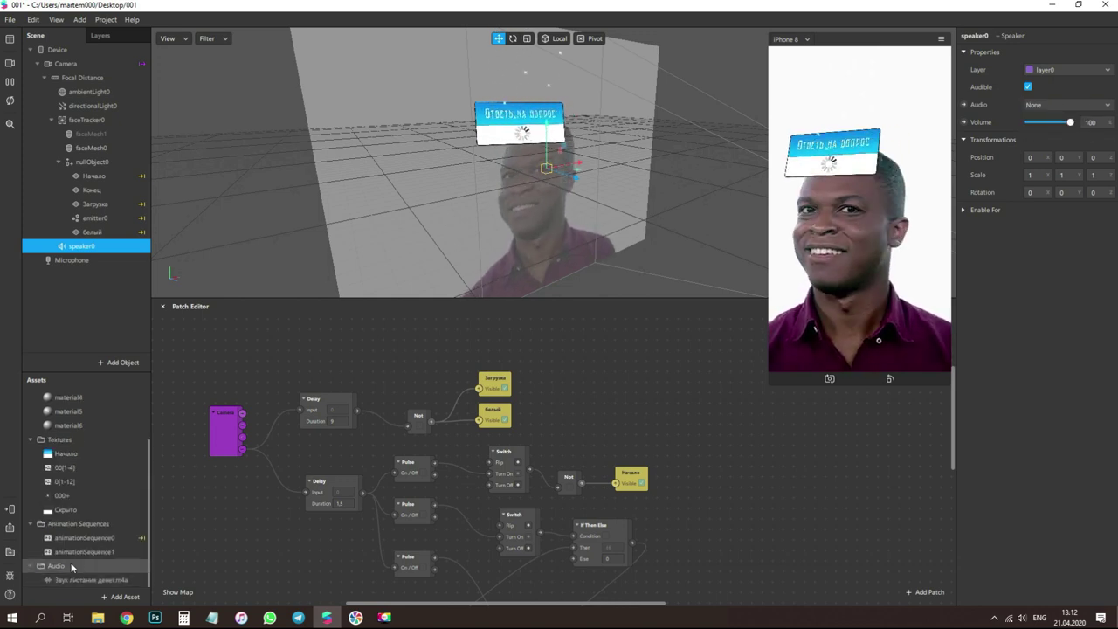
{"action": "left_click", "coordinate": [116, 600]}
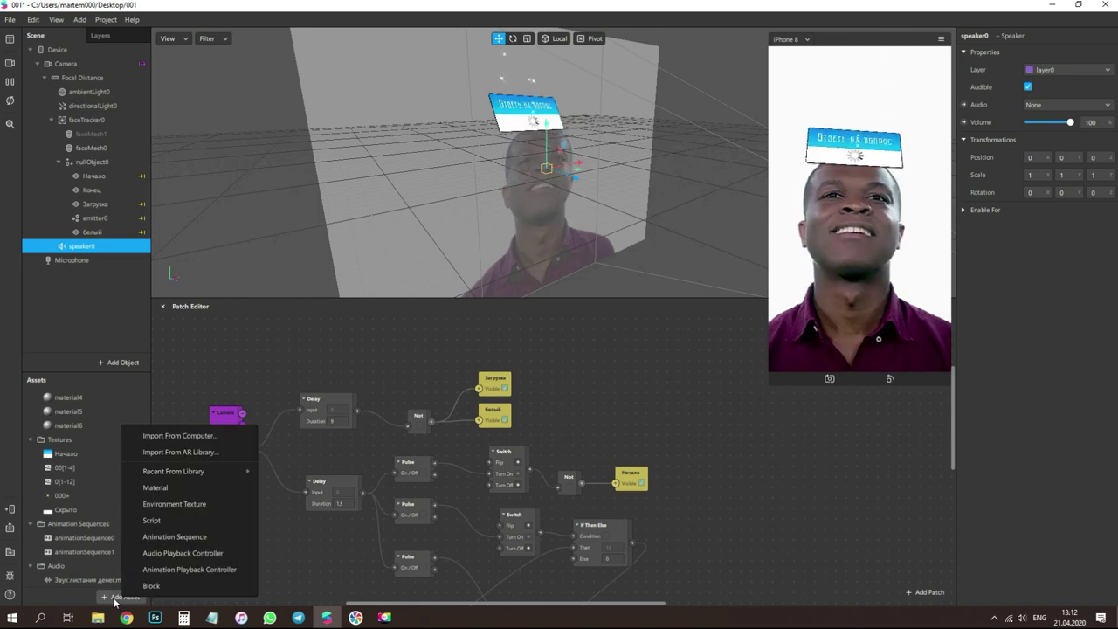
{"action": "left_click", "coordinate": [196, 556]}
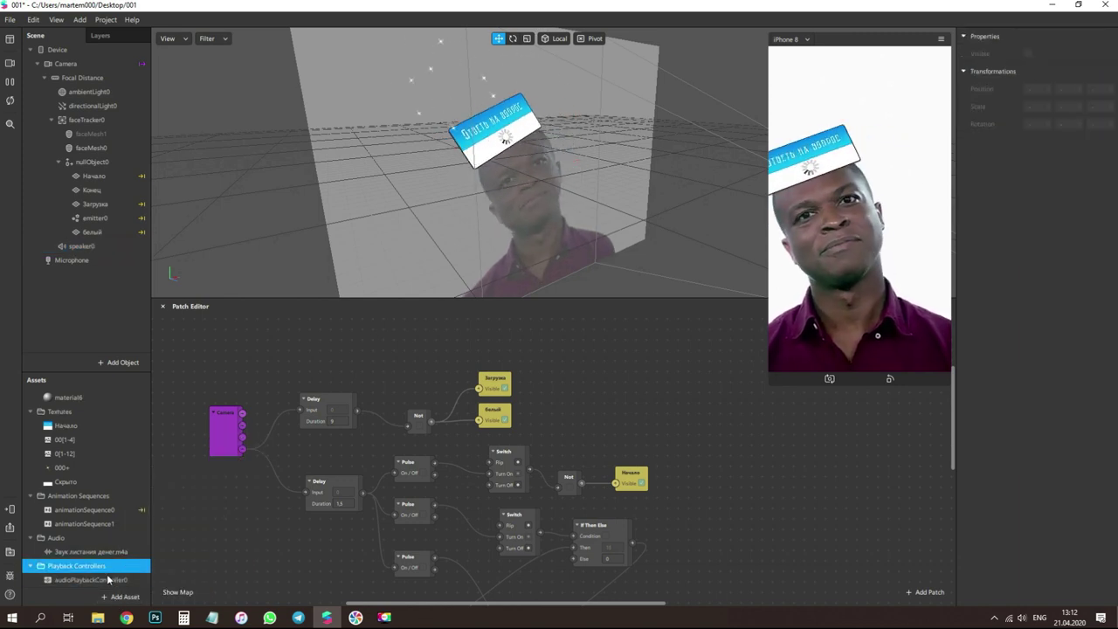
{"action": "left_click", "coordinate": [1053, 51]}
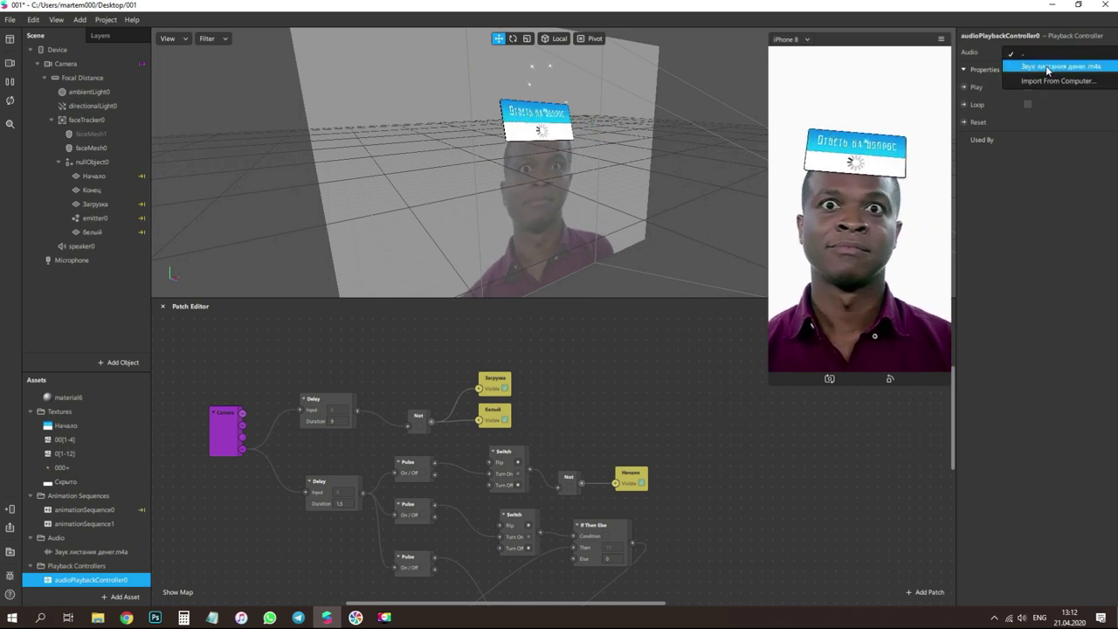
{"action": "left_click", "coordinate": [1046, 66]}
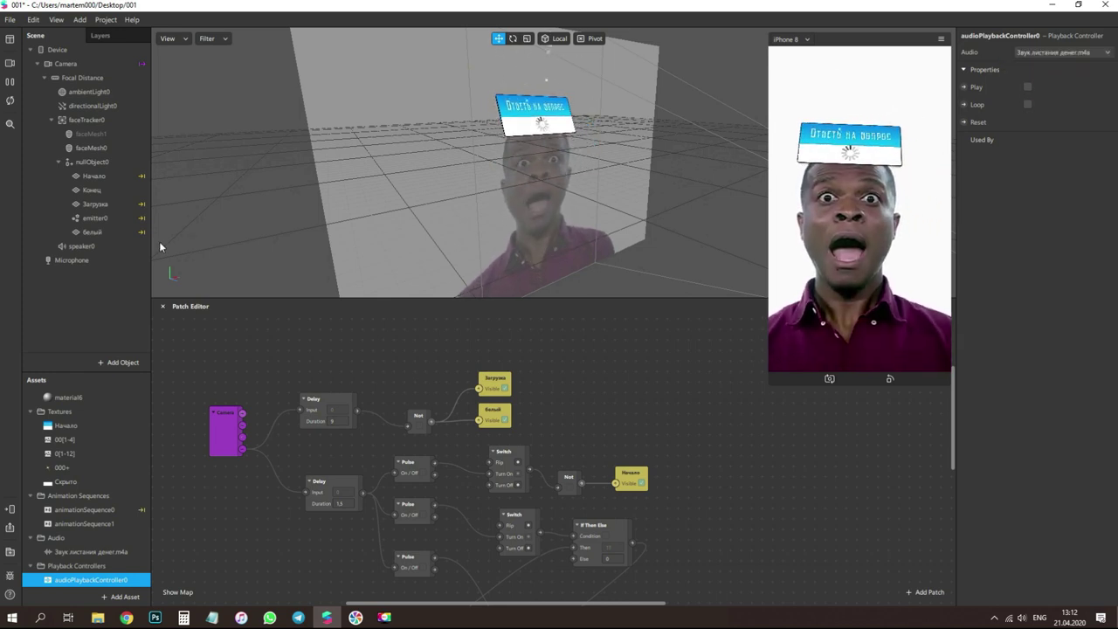
- Set the speaker's audio source to audioPlaybackController0
{"action": "left_click", "coordinate": [100, 247]}
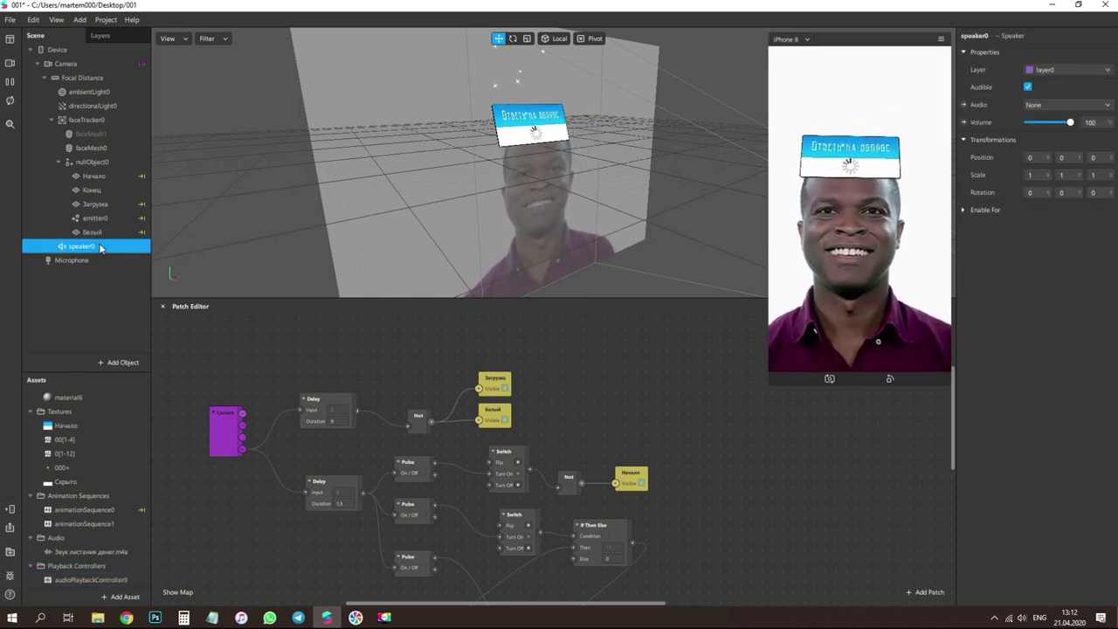
{"action": "left_click", "coordinate": [1061, 104]}
{"action": "left_click", "coordinate": [1069, 148]}
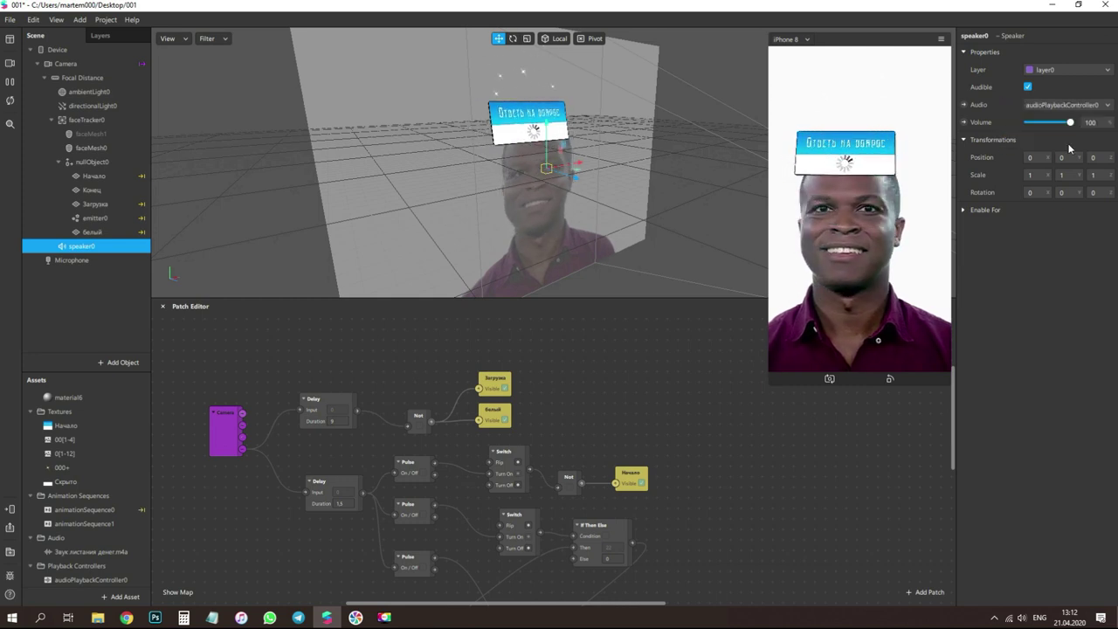
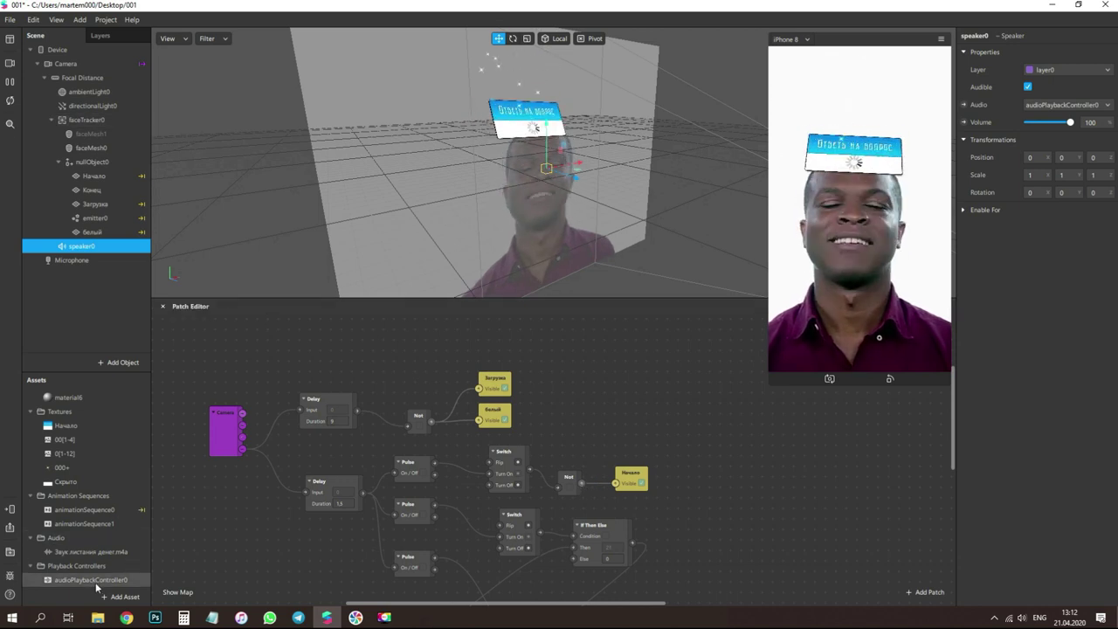
- Create a Play patch for audioPlaybackController0, feed it from the Switch patch that drives Начало's visibility, and save the project
{"action": "left_click", "coordinate": [92, 580]}
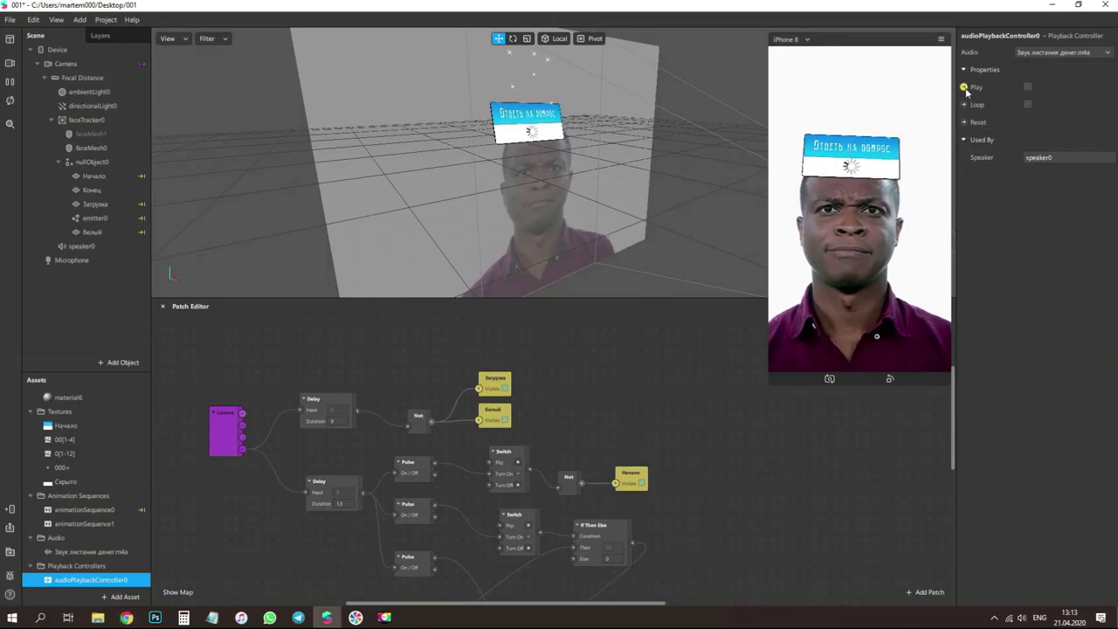
{"action": "left_click", "coordinate": [964, 86]}
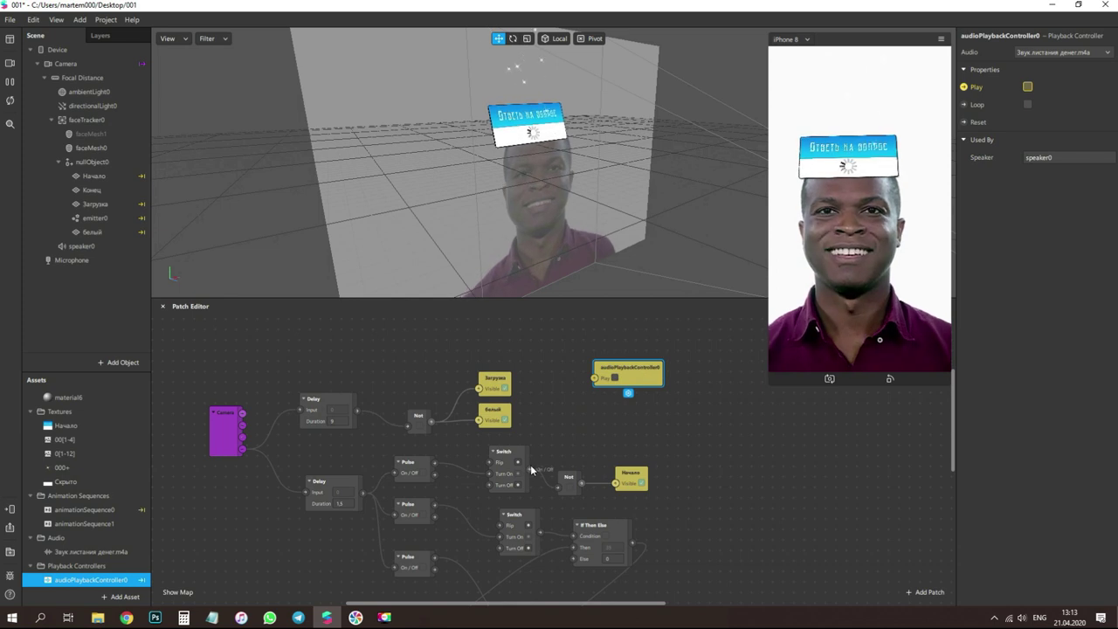
{"action": "left_click_drag", "start_coordinate": [596, 376], "coordinate": [595, 380]}
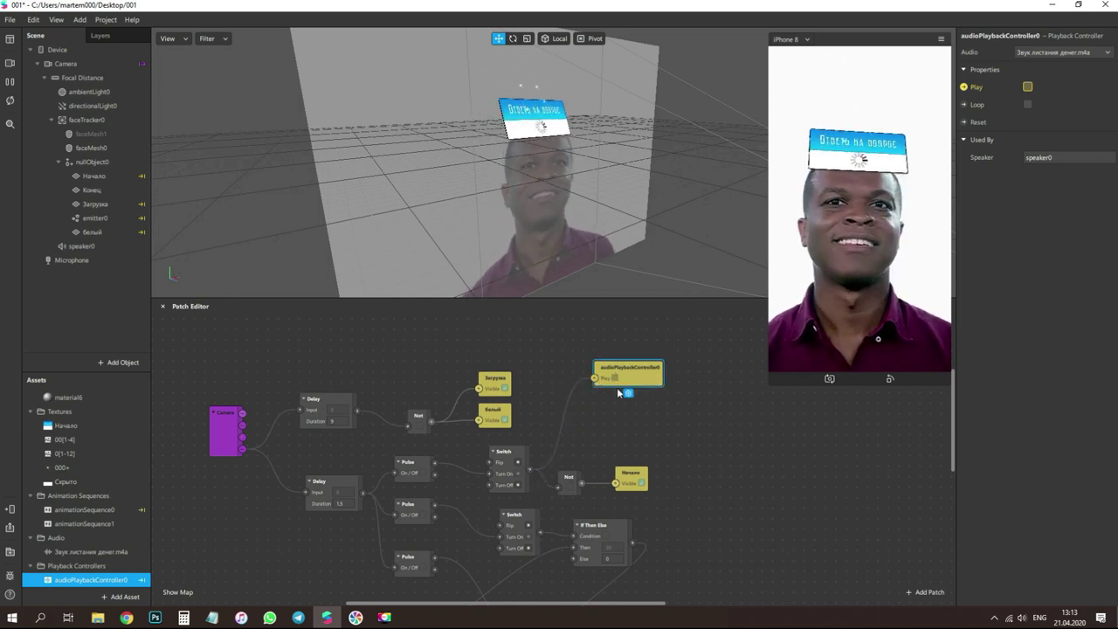
{"action": "left_click_drag", "start_coordinate": [621, 371], "coordinate": [620, 410]}
{"action": "key", "text": "ctrl+s"}
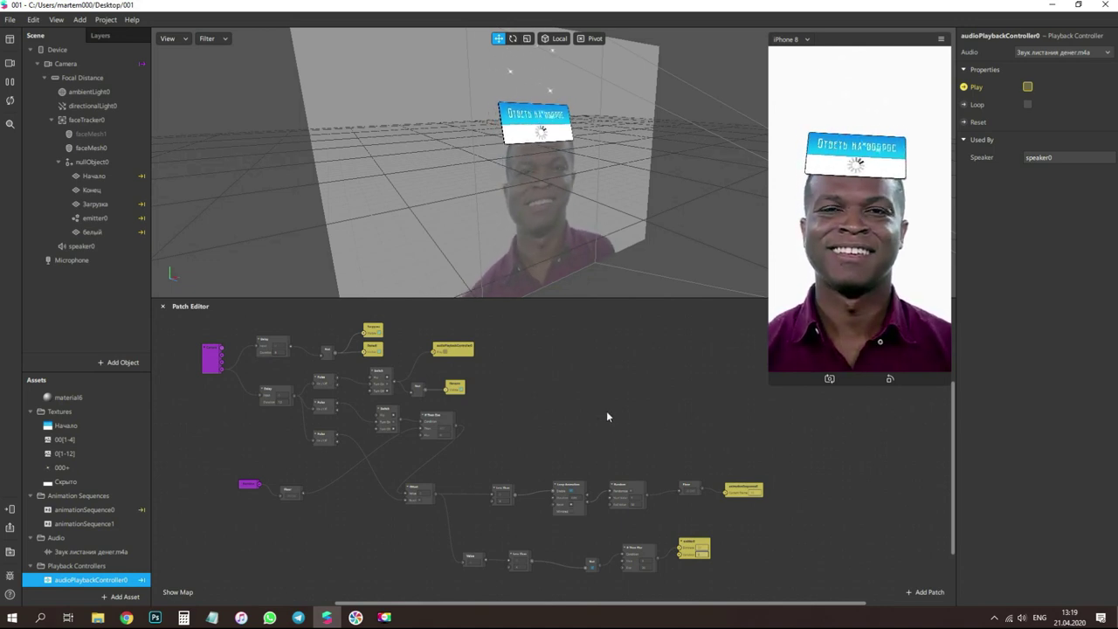
- Delete the Not patch in the emitter0 chain and connect Less Than directly to the If Then Else condition
{"action": "scroll", "coordinate": [599, 508], "scroll_direction": "up", "scroll_amount": 5}
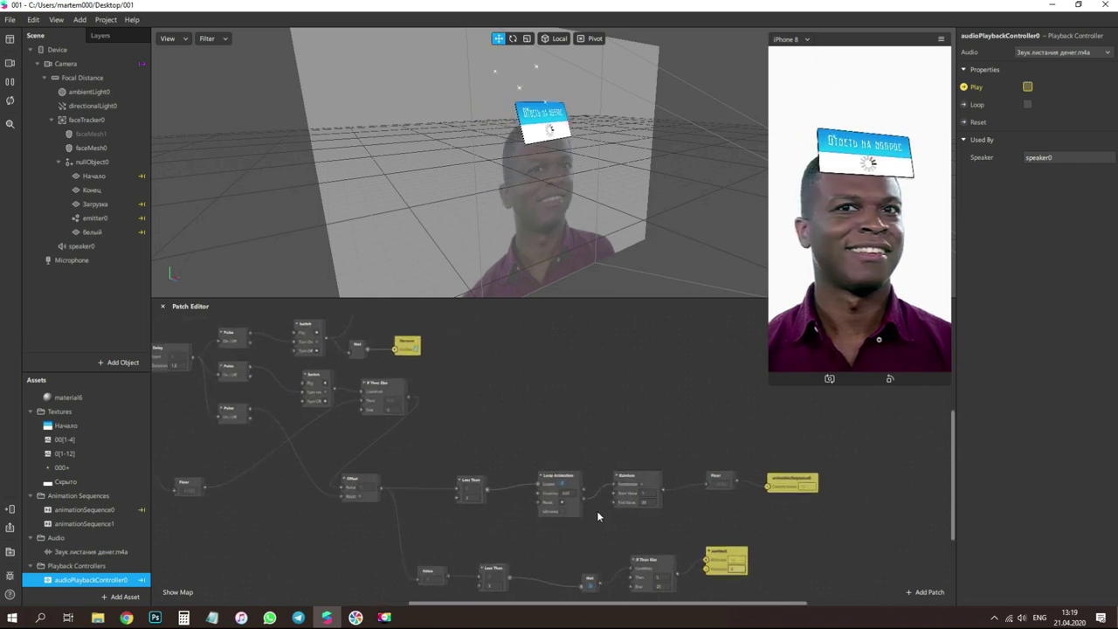
{"action": "scroll", "coordinate": [599, 500], "scroll_direction": "down", "scroll_amount": 2}
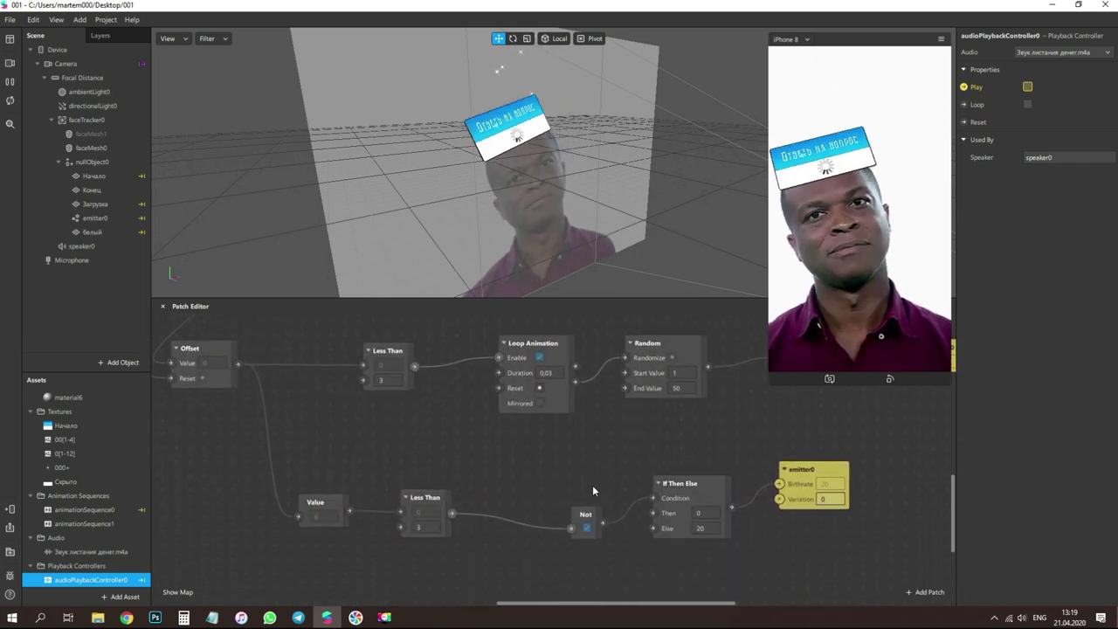
{"action": "left_click", "coordinate": [586, 521]}
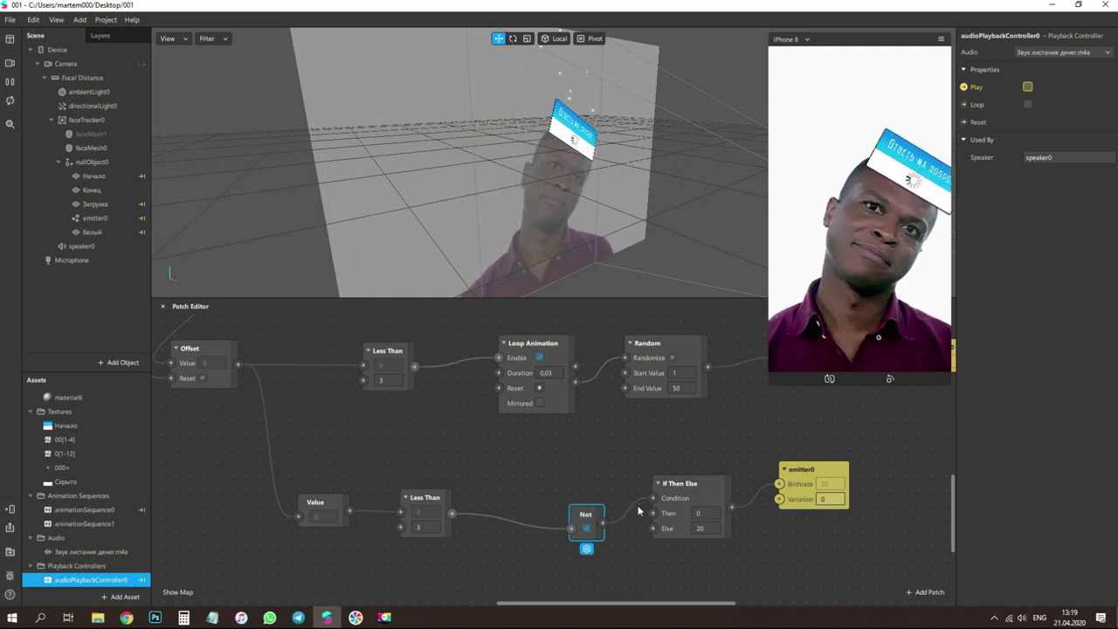
{"action": "key", "text": "Delete"}
{"action": "left_click_drag", "start_coordinate": [453, 517], "coordinate": [651, 498]}
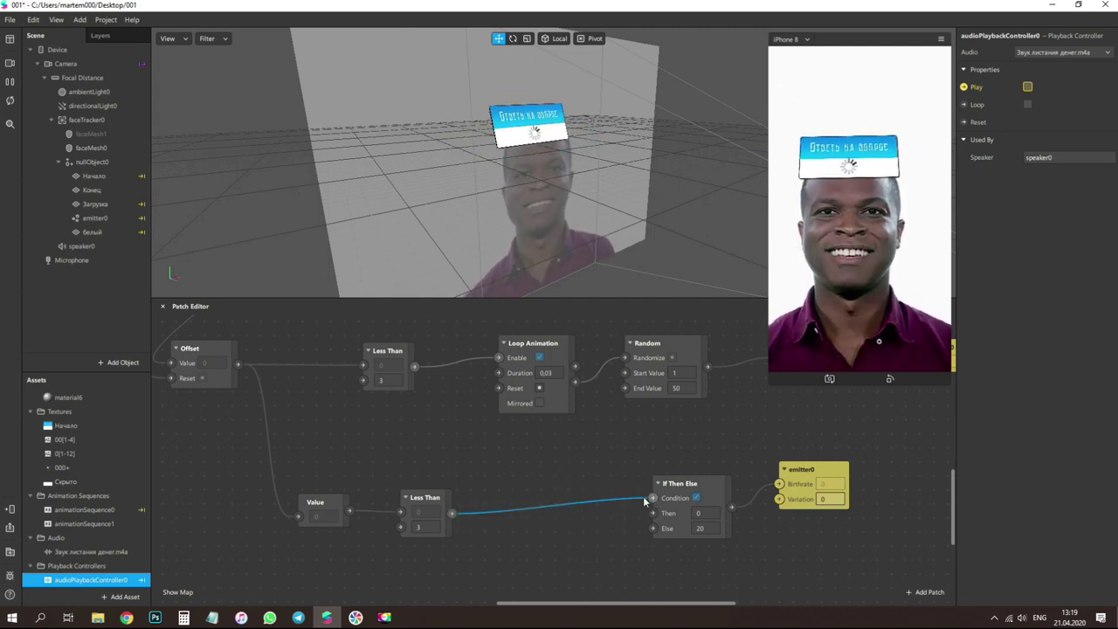
{"action": "left_click_drag", "start_coordinate": [427, 502], "coordinate": [448, 500]}
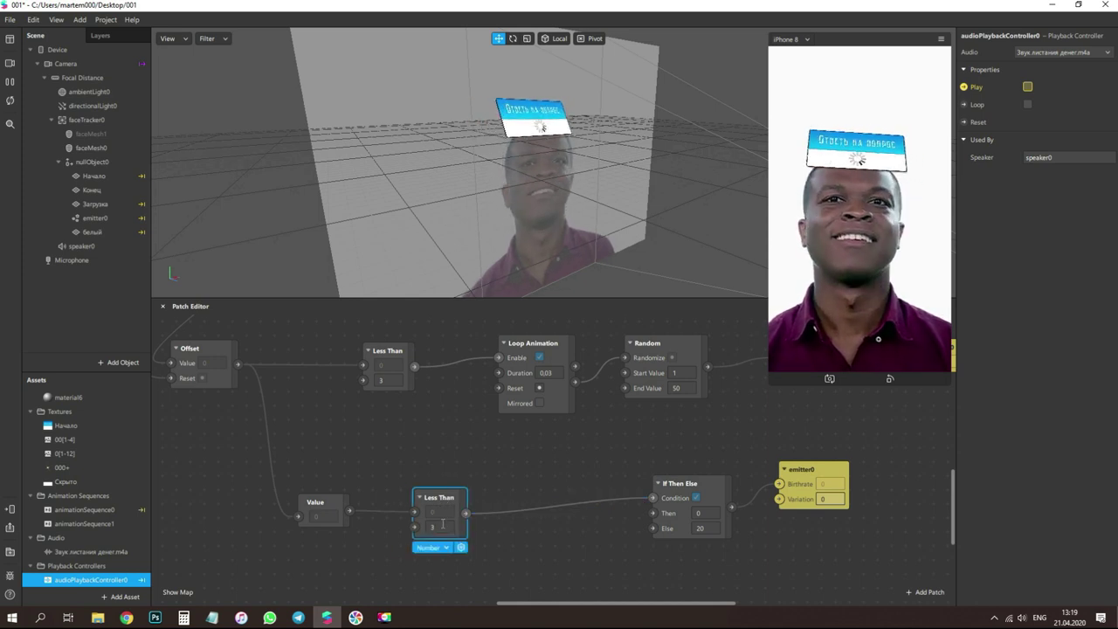
- Set the comparison value of the Less Than patch in the emitter0 chain to 9
{"action": "scroll", "coordinate": [461, 503], "scroll_direction": "down", "scroll_amount": 5}
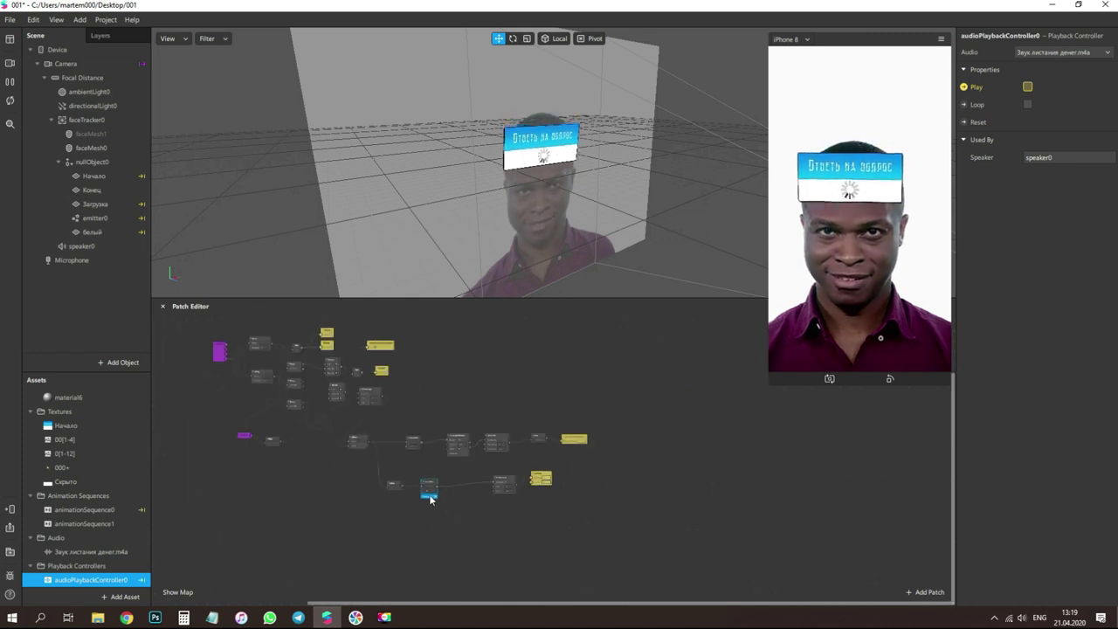
{"action": "scroll", "coordinate": [272, 364], "scroll_direction": "up", "scroll_amount": 5}
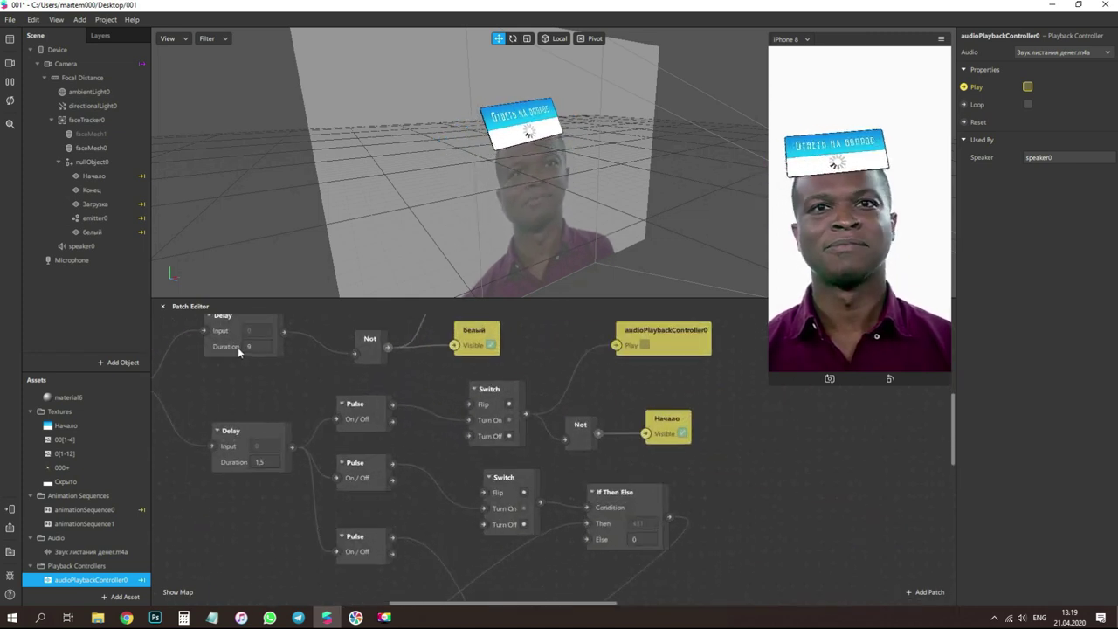
{"action": "scroll", "coordinate": [440, 430], "scroll_direction": "down", "scroll_amount": 5}
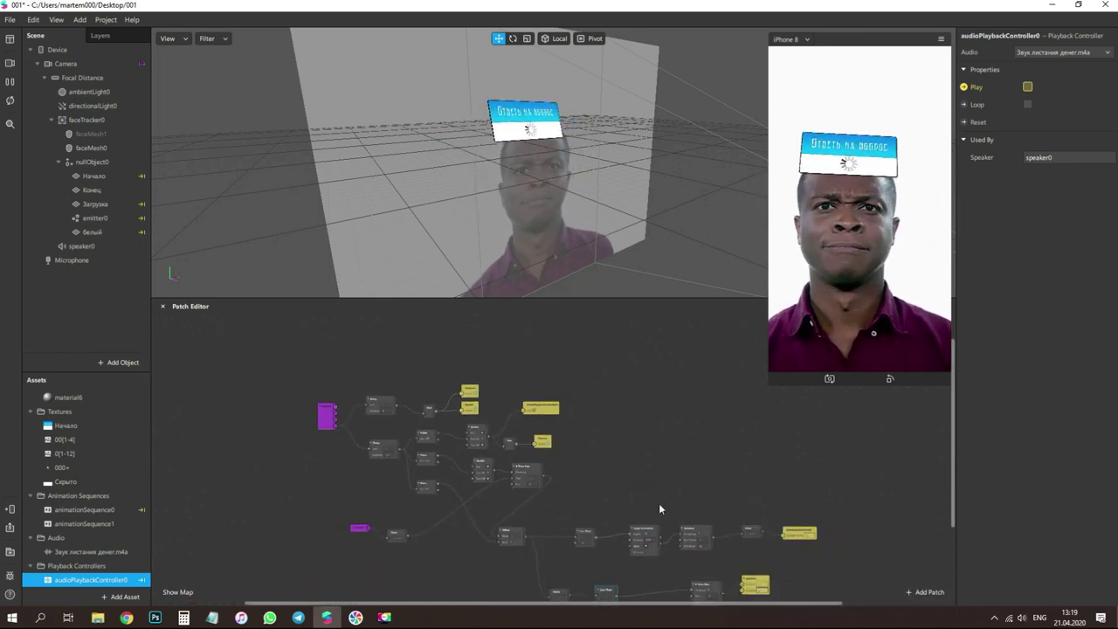
{"action": "scroll", "coordinate": [622, 574], "scroll_direction": "up", "scroll_amount": 4}
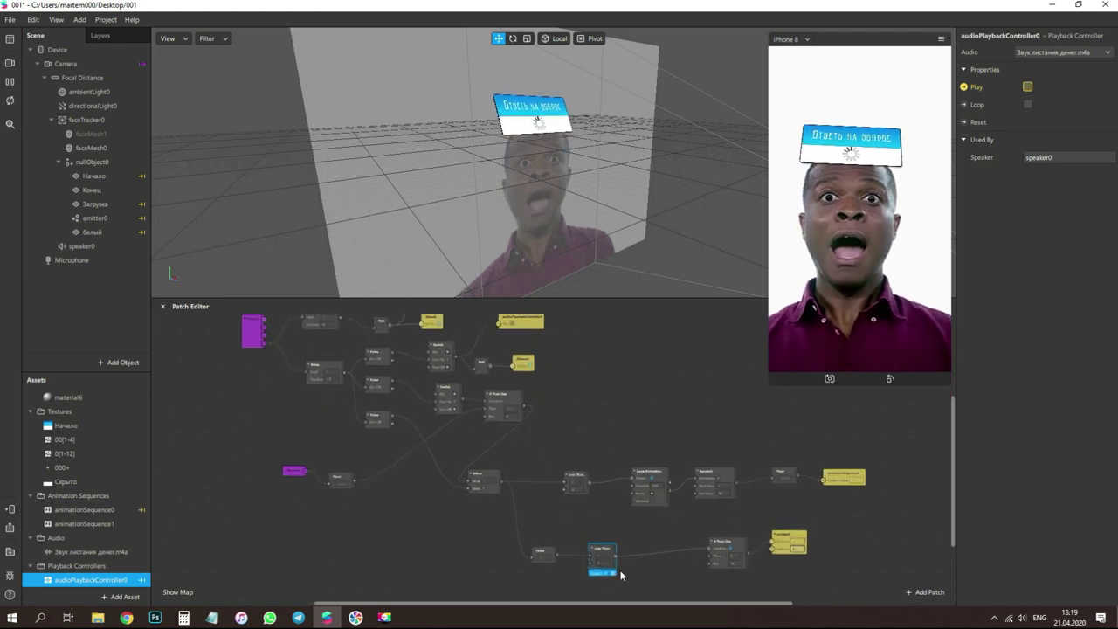
{"action": "scroll", "coordinate": [589, 524], "scroll_direction": "up", "scroll_amount": 3}
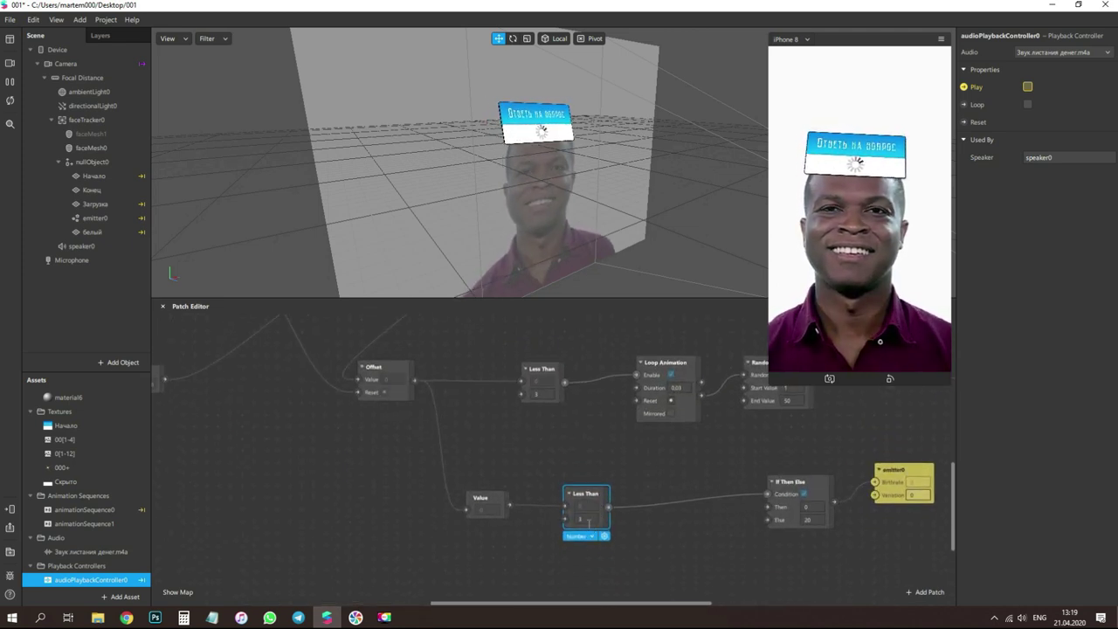
{"action": "scroll", "coordinate": [588, 524], "scroll_direction": "up", "scroll_amount": 1}
{"action": "left_click", "coordinate": [586, 515]}
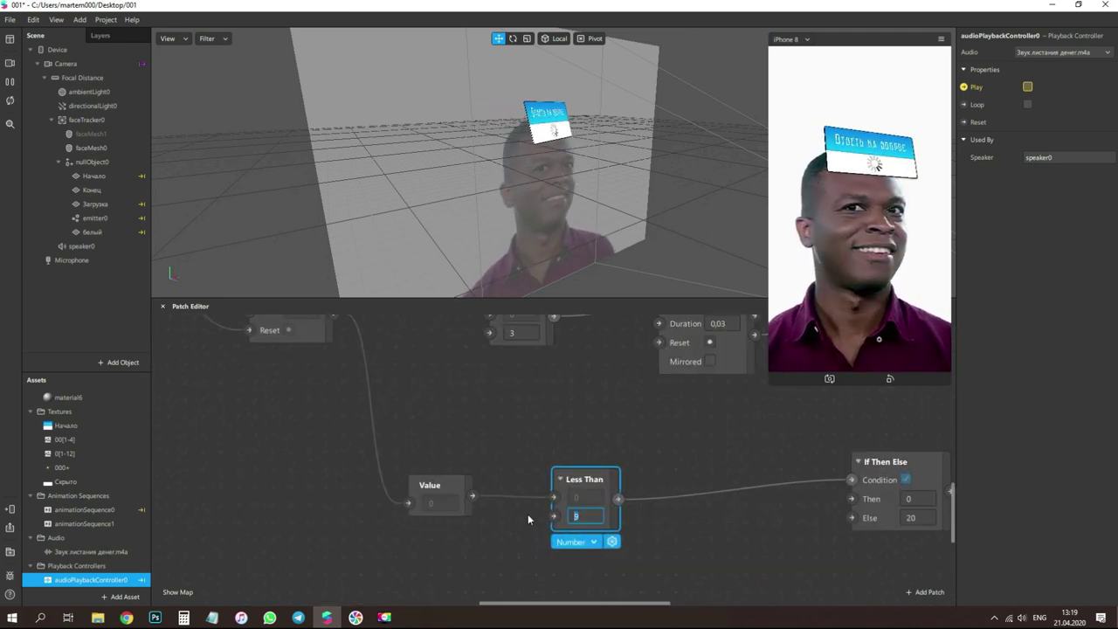
{"action": "left_click", "coordinate": [631, 512]}
{"action": "left_click_drag", "start_coordinate": [632, 512], "coordinate": [415, 529]}
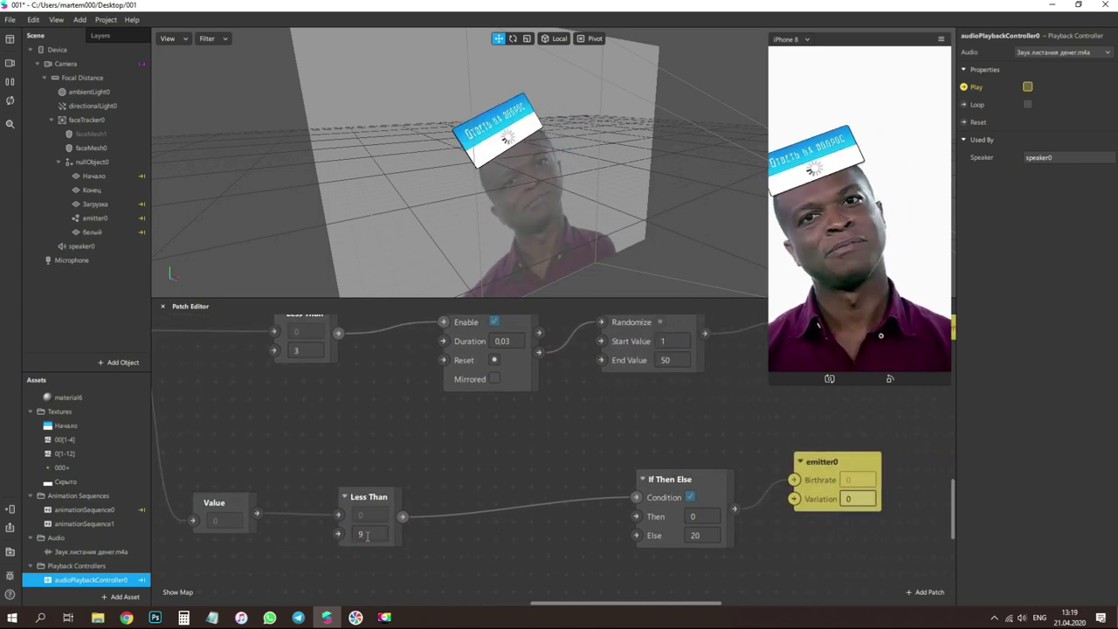
{"action": "scroll", "coordinate": [519, 512], "scroll_direction": "down", "scroll_amount": 4}
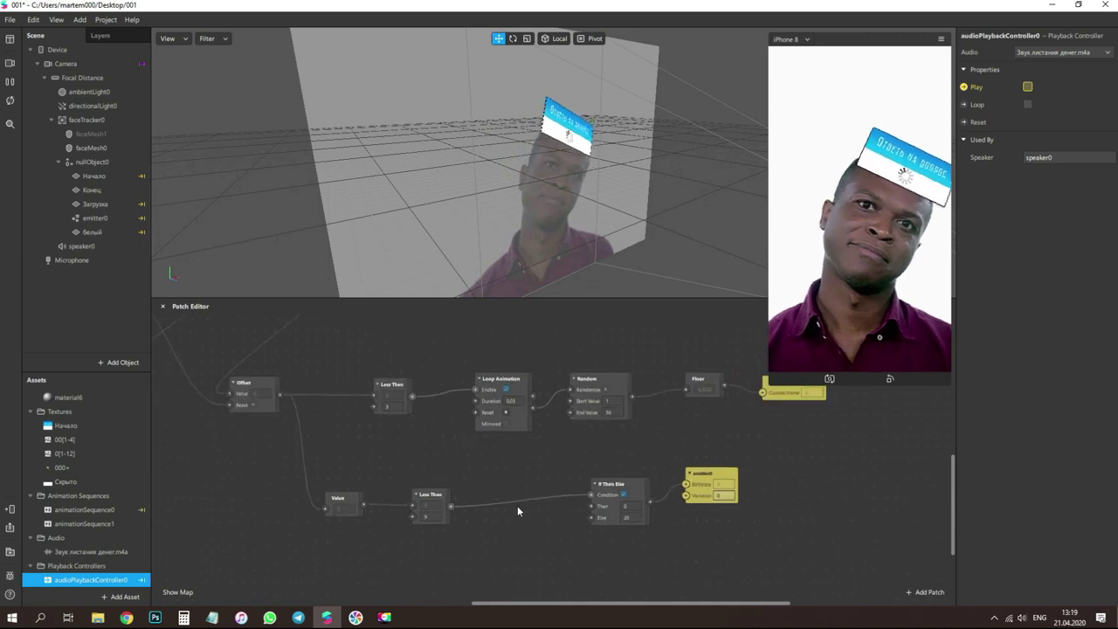
- Enlarge the 3D viewport, pause the preview video and select the белый plane
{"action": "left_click_drag", "start_coordinate": [551, 299], "coordinate": [547, 450]}
{"action": "left_click_drag", "start_coordinate": [454, 227], "coordinate": [368, 268], "text": "alt"}
{"action": "scroll", "coordinate": [402, 262], "scroll_direction": "up", "scroll_amount": 3}
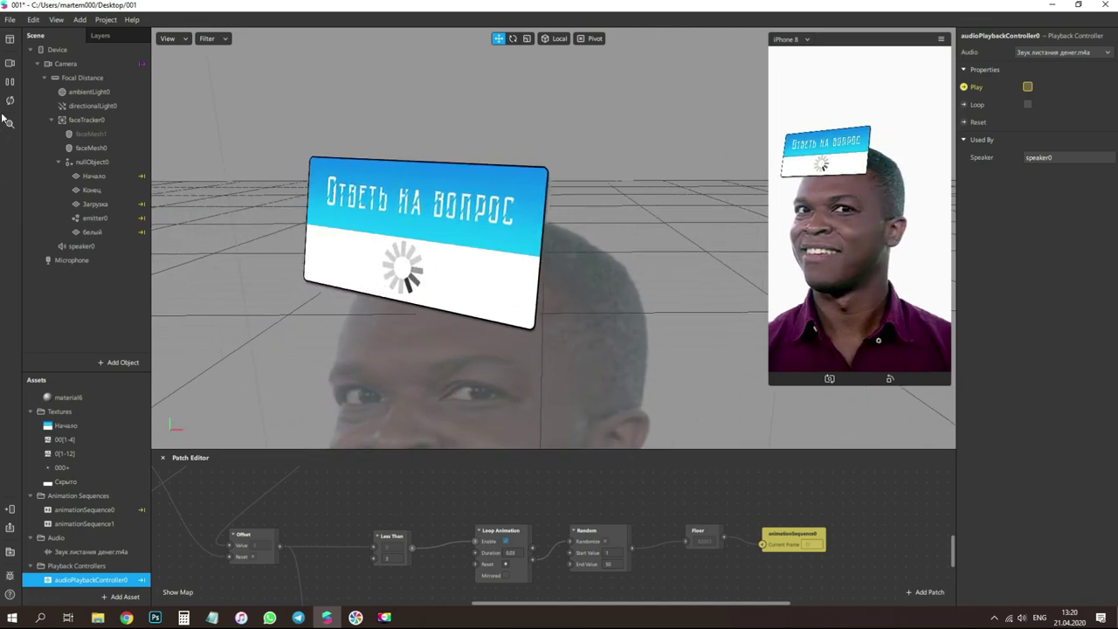
{"action": "left_click", "coordinate": [10, 83]}
{"action": "left_click", "coordinate": [367, 269]}
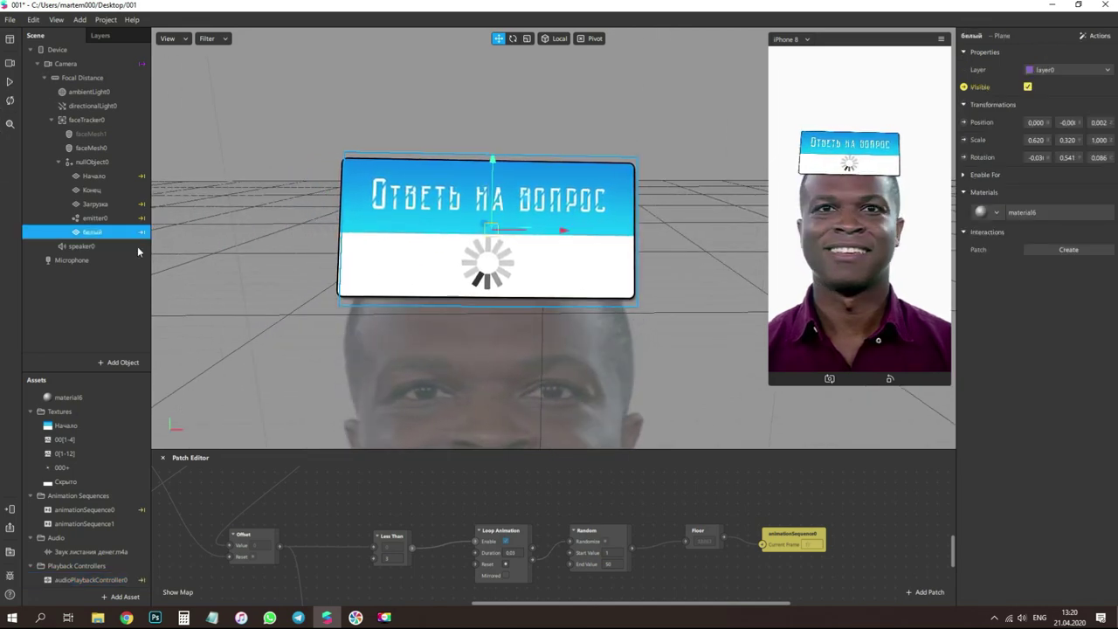
- Examine the edges and depth layering of the banner planes from several angles in the viewport
{"action": "left_click_drag", "start_coordinate": [655, 284], "coordinate": [440, 288], "text": "alt"}
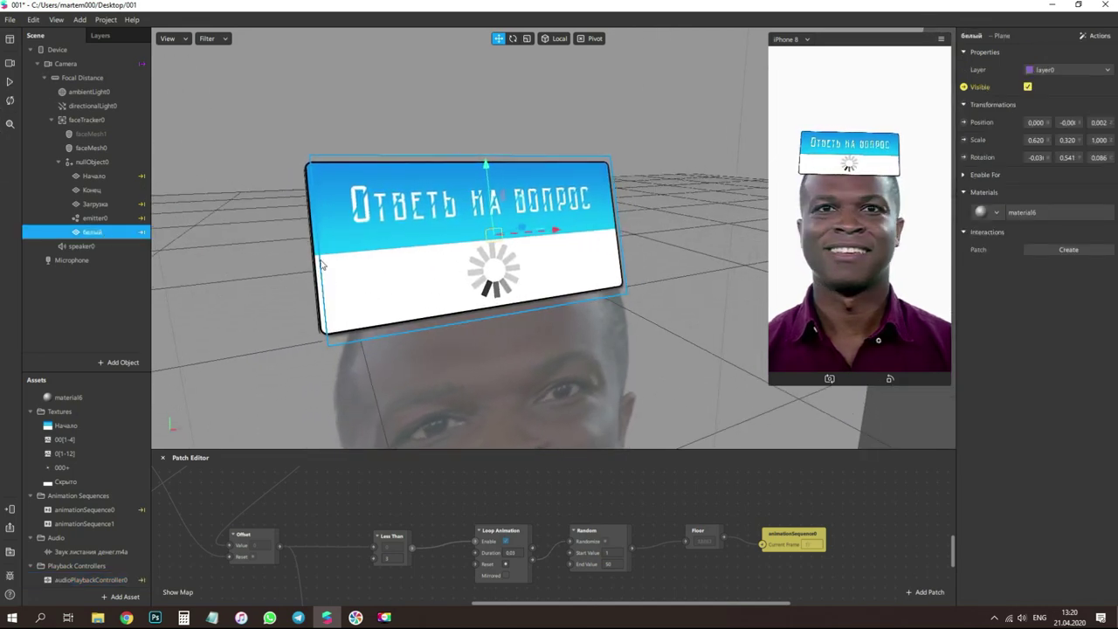
{"action": "left_click_drag", "start_coordinate": [324, 297], "coordinate": [635, 279]}
{"action": "scroll", "coordinate": [571, 336], "scroll_direction": "up", "scroll_amount": 5}
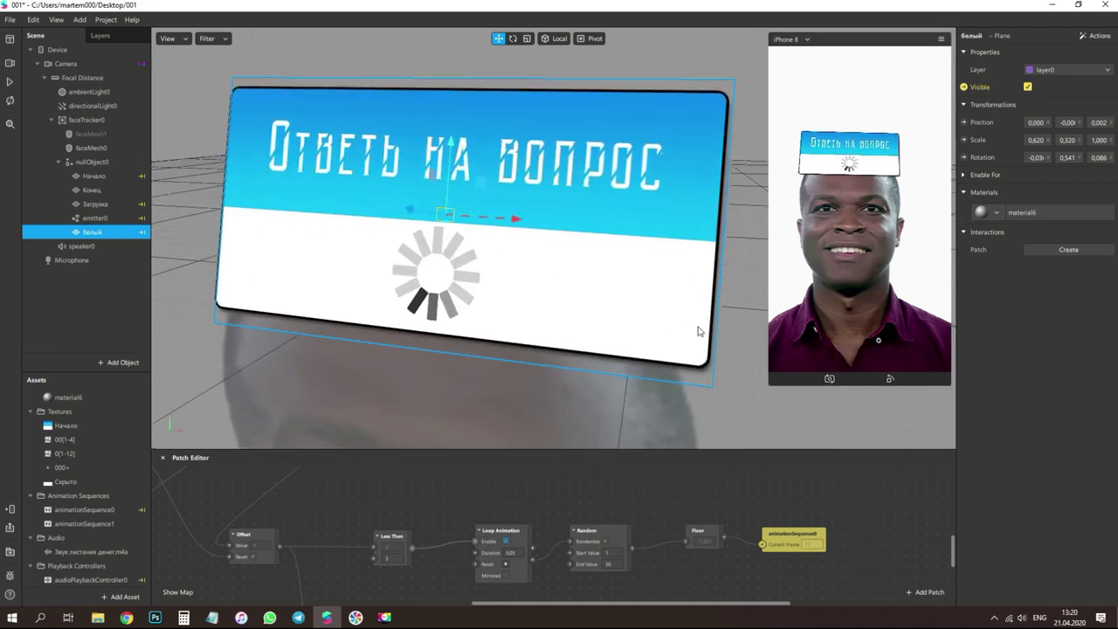
{"action": "left_click_drag", "start_coordinate": [571, 335], "coordinate": [568, 251], "text": "alt"}
{"action": "middle_click_drag", "start_coordinate": [569, 251], "coordinate": [692, 218]}
{"action": "scroll", "coordinate": [692, 218], "scroll_direction": "down", "scroll_amount": 3}
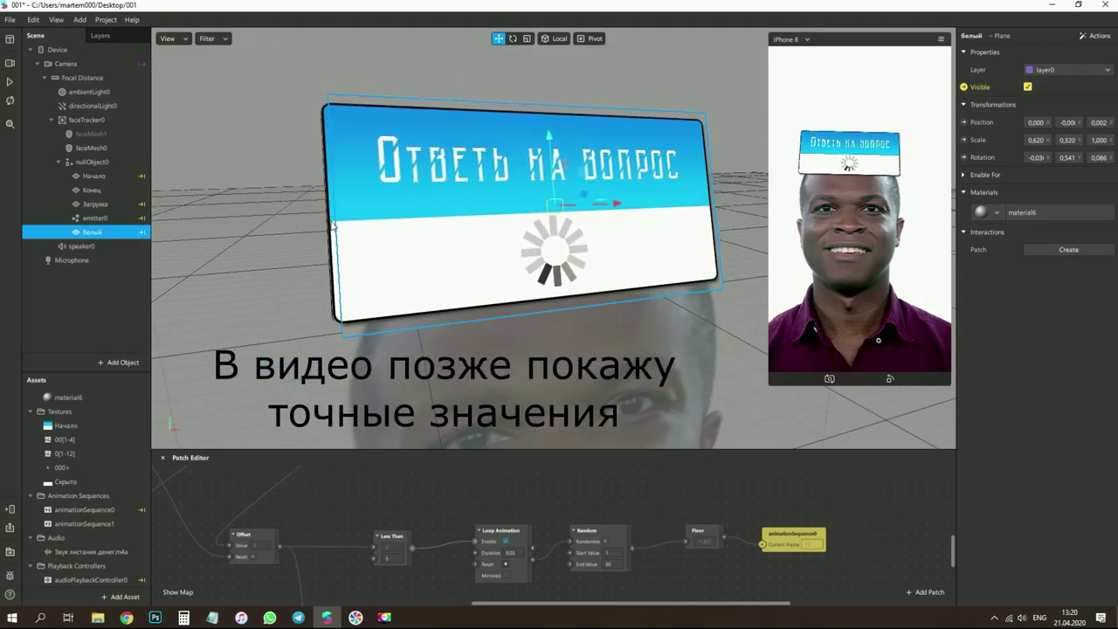
{"action": "left_click_drag", "start_coordinate": [442, 282], "coordinate": [556, 262], "text": "alt"}
{"action": "scroll", "coordinate": [524, 277], "scroll_direction": "up", "scroll_amount": 3}
{"action": "left_click_drag", "start_coordinate": [583, 202], "coordinate": [466, 257], "text": "alt"}
{"action": "scroll", "coordinate": [466, 257], "scroll_direction": "down", "scroll_amount": 4}
{"action": "scroll", "coordinate": [589, 242], "scroll_direction": "up", "scroll_amount": 2}
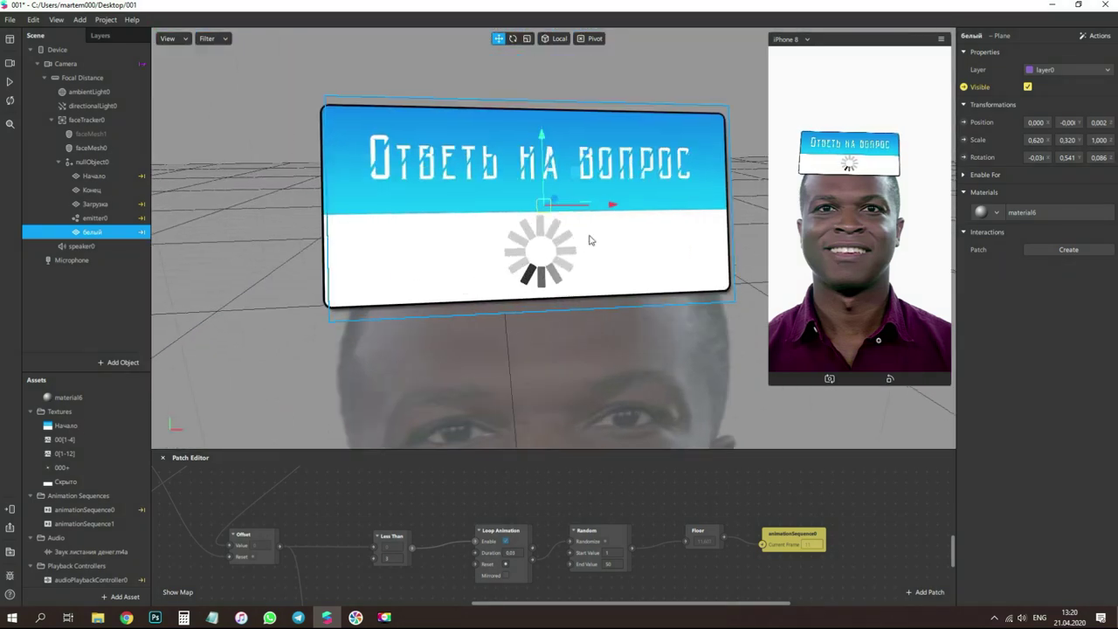
- Set the Z position of the Загрузка plane to 0,003
{"action": "left_click", "coordinate": [562, 245]}
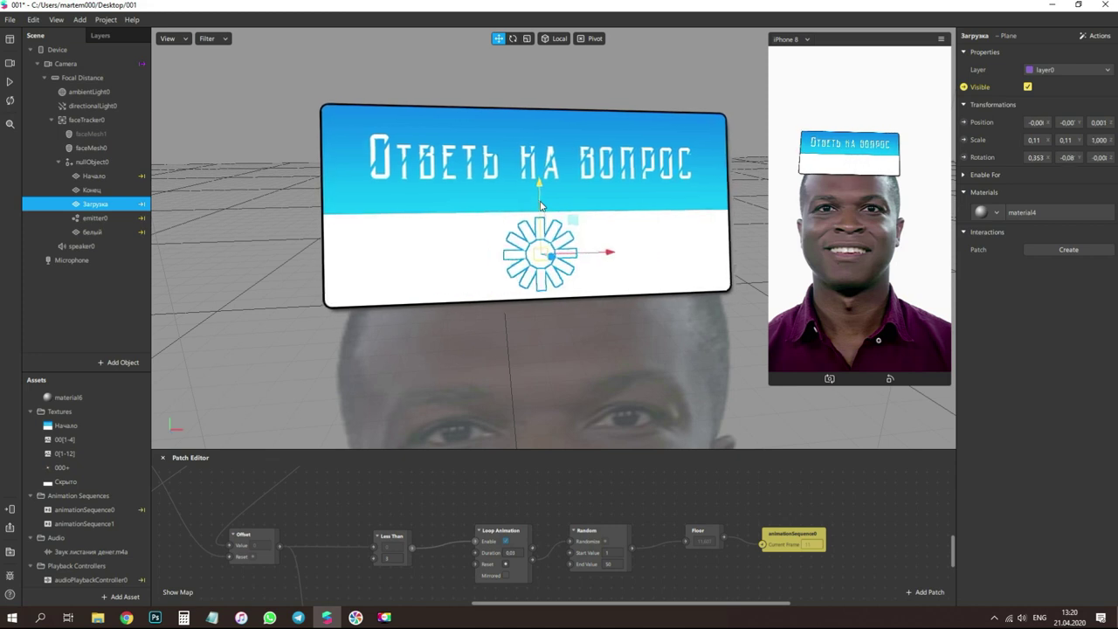
{"action": "left_click", "coordinate": [1102, 123]}
{"action": "left_click", "coordinate": [1102, 123]}
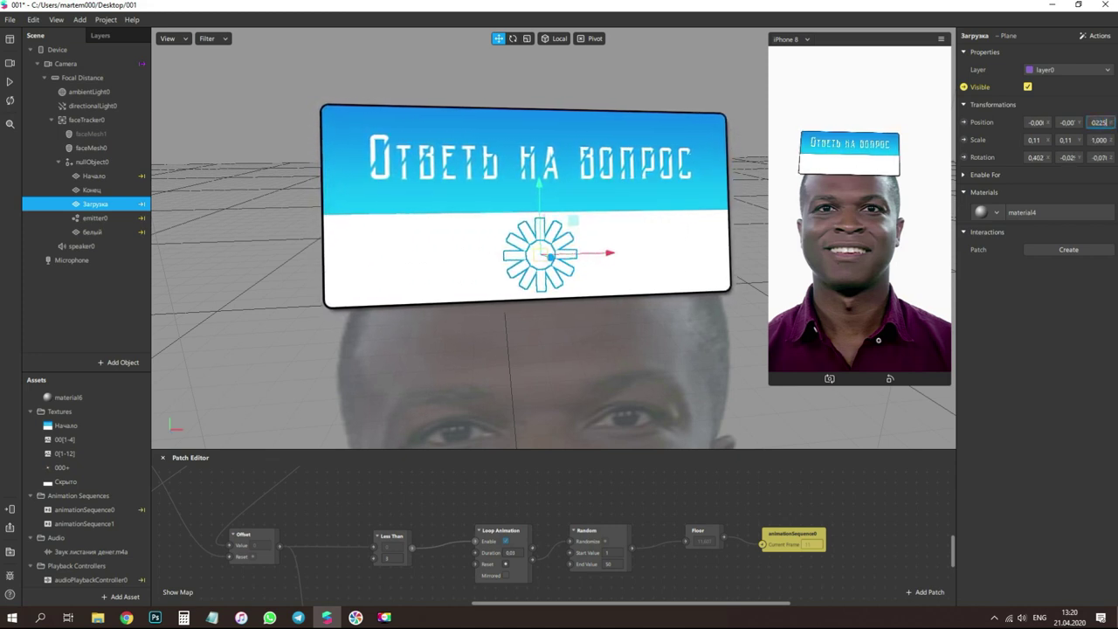
{"action": "key", "text": "BackSpace"}
{"action": "key", "text": "BackSpace"}
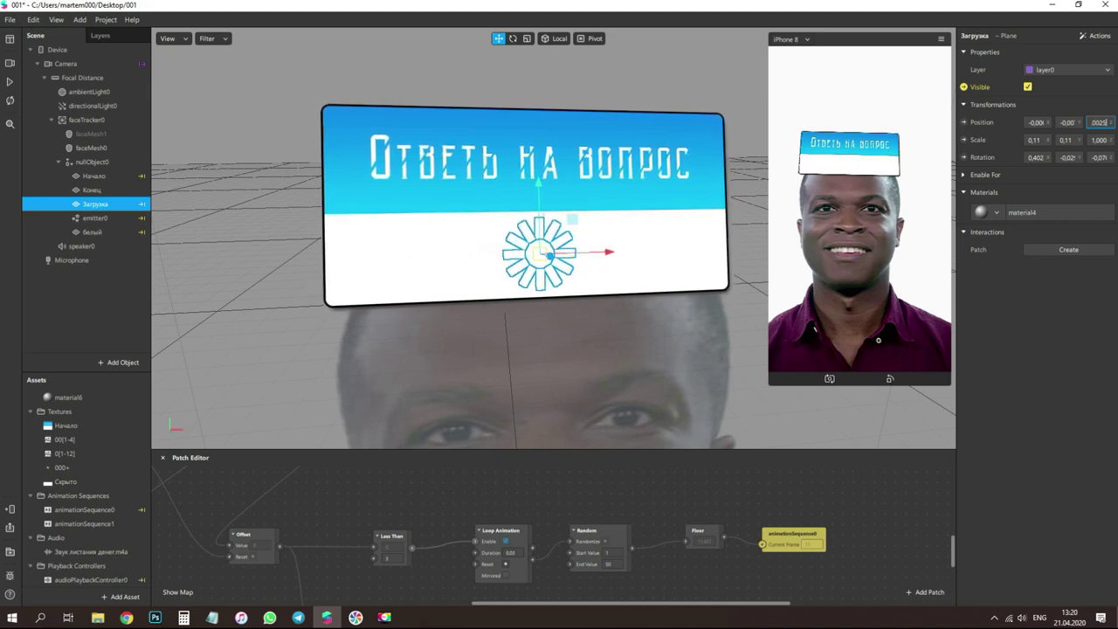
{"action": "key", "text": "BackSpace"}
{"action": "type", "text": "3"}
{"action": "key", "text": "Return"}
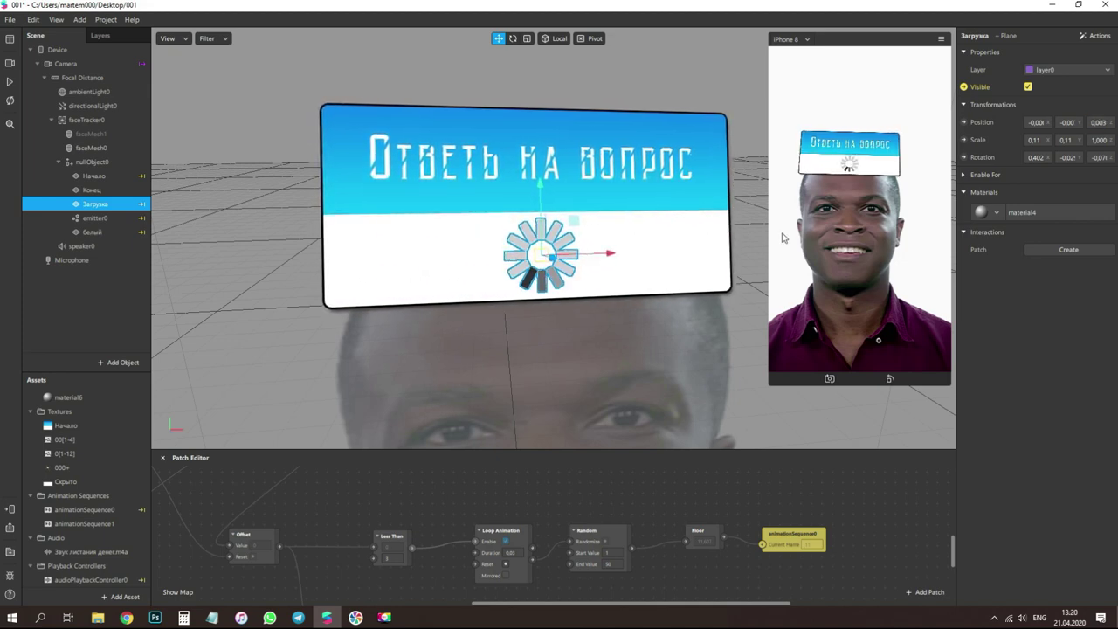
- Give the patch editor more room below the viewport and save the project
{"action": "left_click_drag", "start_coordinate": [562, 349], "coordinate": [512, 352], "text": "alt"}
{"action": "scroll", "coordinate": [575, 377], "scroll_direction": "down", "scroll_amount": 3}
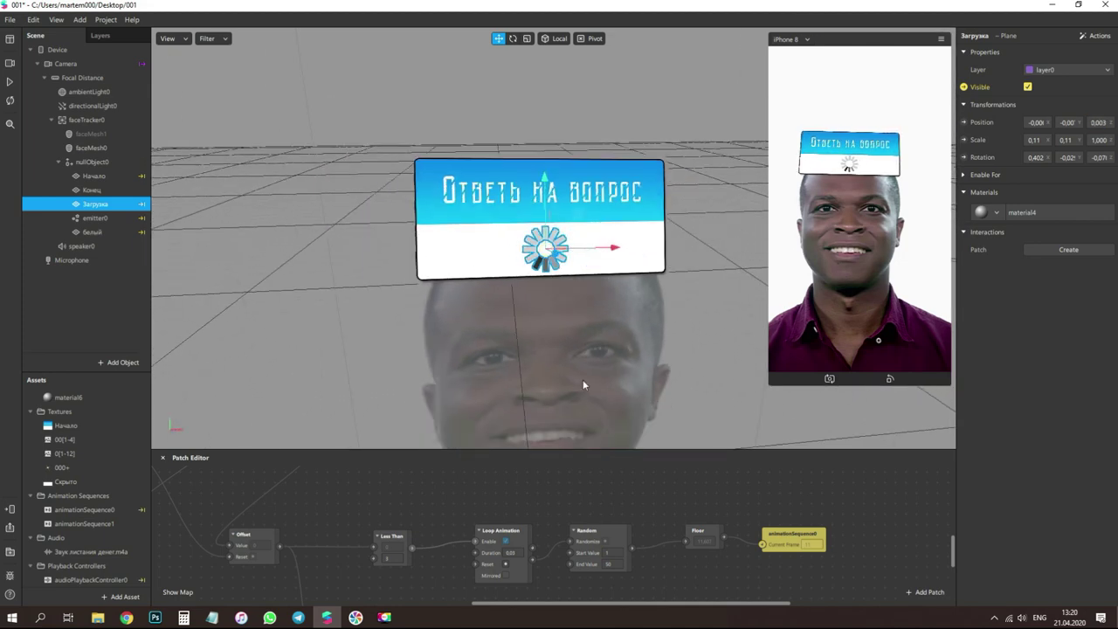
{"action": "middle_click_drag", "start_coordinate": [575, 377], "coordinate": [536, 326]}
{"action": "scroll", "coordinate": [559, 371], "scroll_direction": "down", "scroll_amount": 3}
{"action": "scroll", "coordinate": [572, 381], "scroll_direction": "down", "scroll_amount": 3}
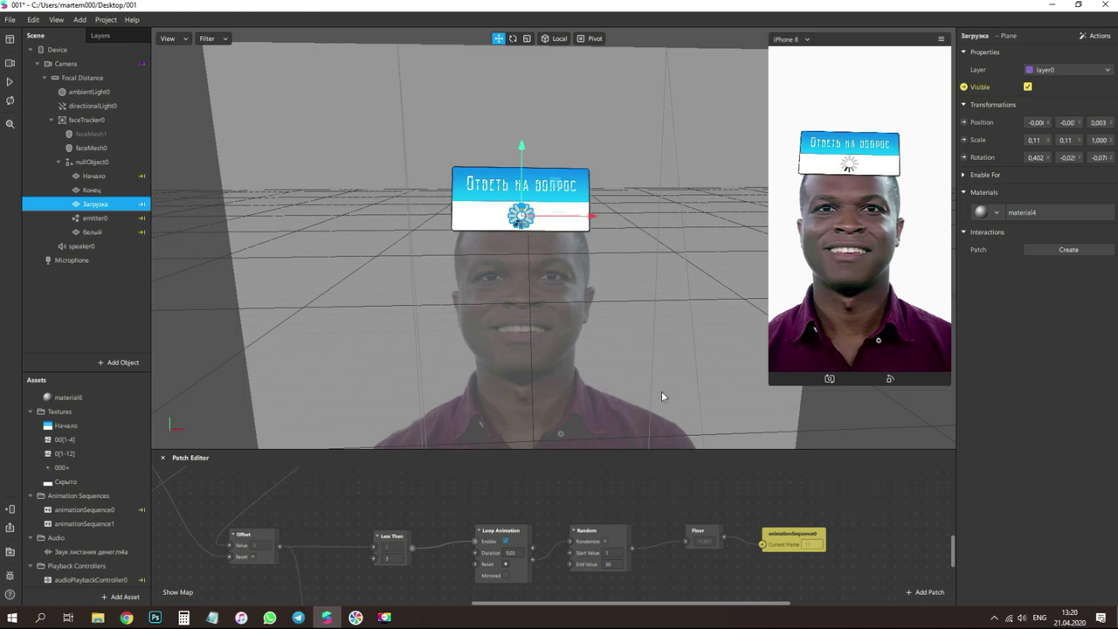
{"action": "scroll", "coordinate": [554, 330], "scroll_direction": "down", "scroll_amount": 3}
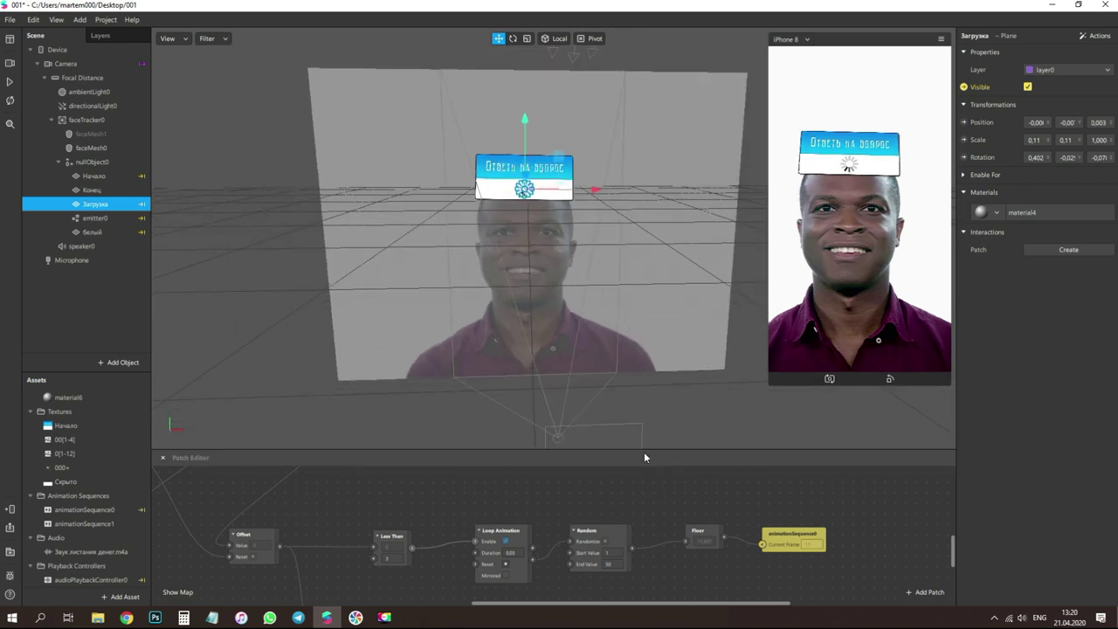
{"action": "left_click_drag", "start_coordinate": [647, 450], "coordinate": [652, 394]}
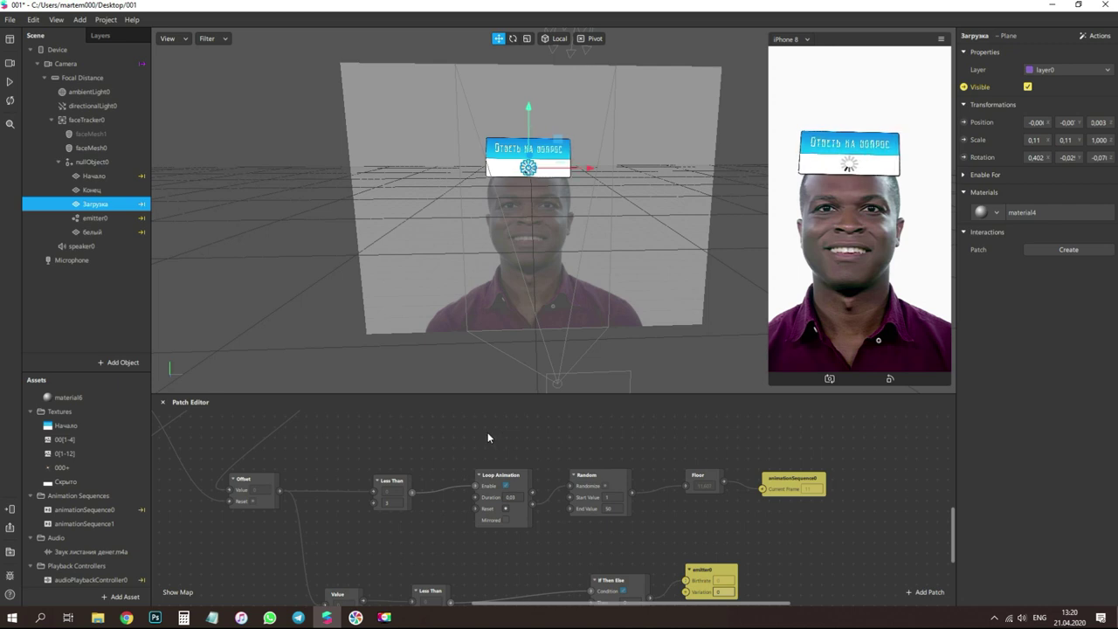
{"action": "key", "text": "ctrl+s"}
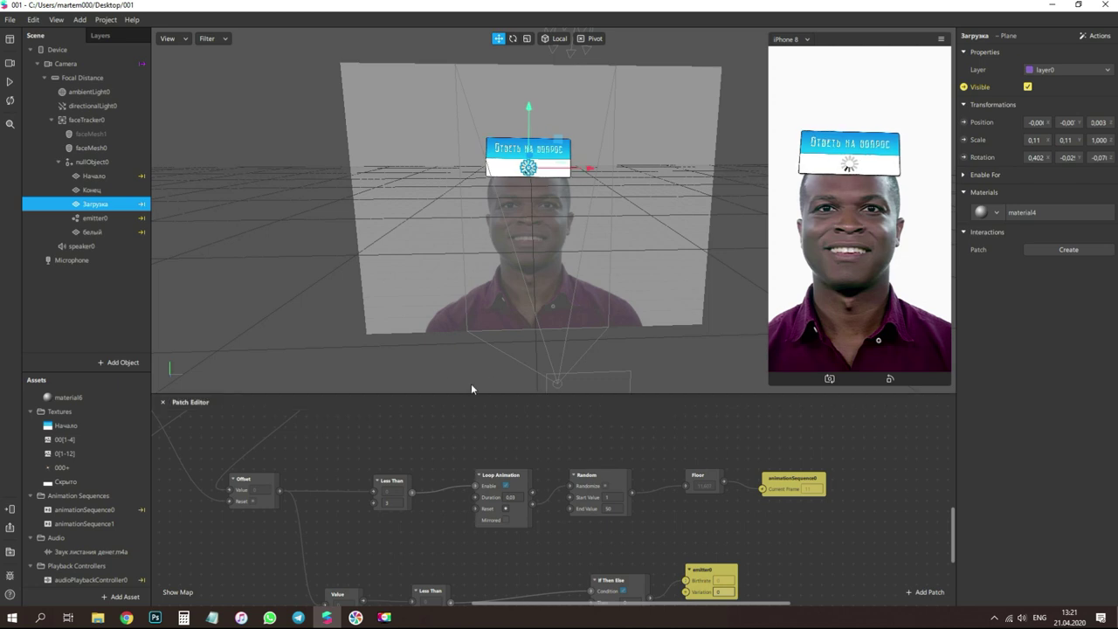
- Review the whole patch graph, from the Camera and Runtime patches to the animationSequence0 and emitter0 outputs
{"action": "left_click_drag", "start_coordinate": [427, 205], "coordinate": [274, 272]}
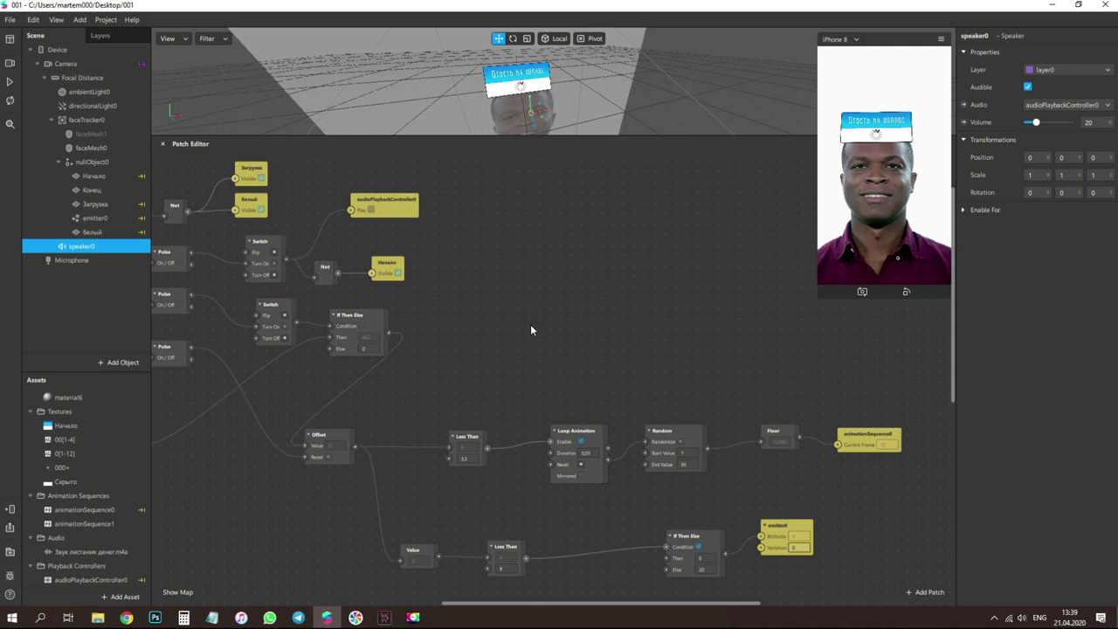
{"action": "left_click_drag", "start_coordinate": [557, 606], "coordinate": [459, 604]}
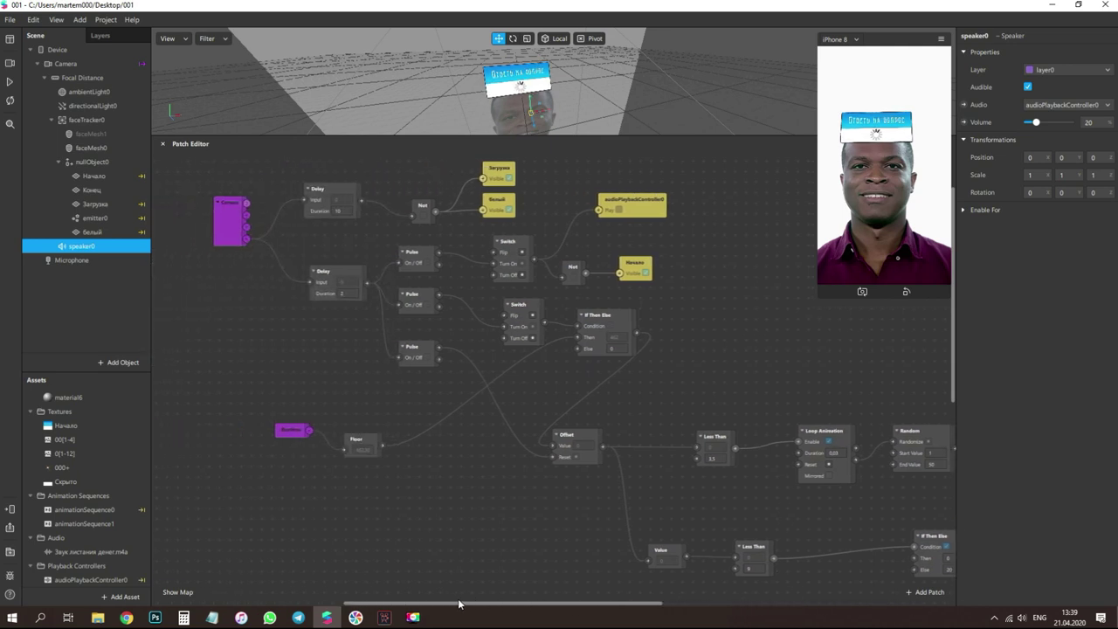
{"action": "scroll", "coordinate": [487, 469], "scroll_direction": "up", "scroll_amount": 3}
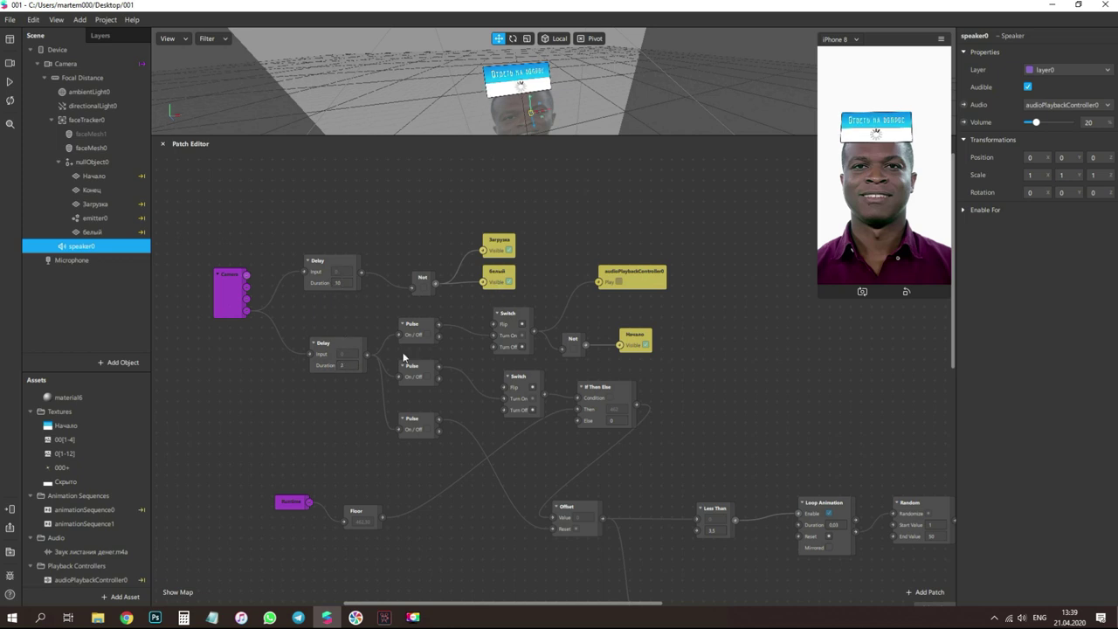
{"action": "scroll", "coordinate": [617, 556], "scroll_direction": "down", "scroll_amount": 1}
{"action": "left_click_drag", "start_coordinate": [621, 603], "coordinate": [717, 605]}
{"action": "scroll", "coordinate": [471, 525], "scroll_direction": "down", "scroll_amount": 3}
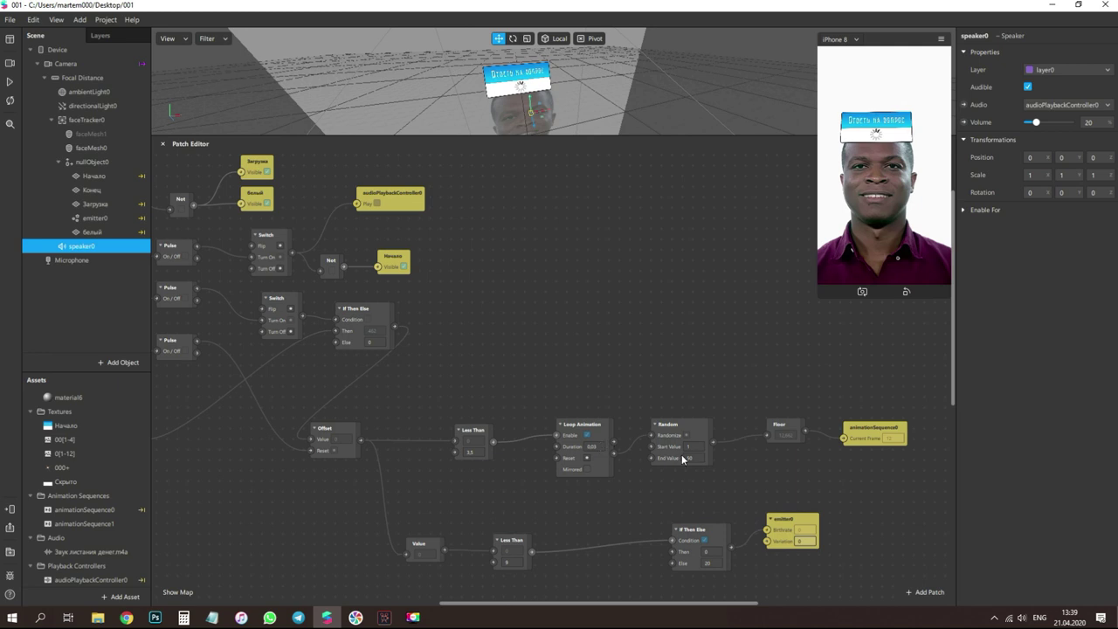
{"action": "left_click", "coordinate": [510, 562]}
{"action": "scroll", "coordinate": [713, 548], "scroll_direction": "up", "scroll_amount": 3}
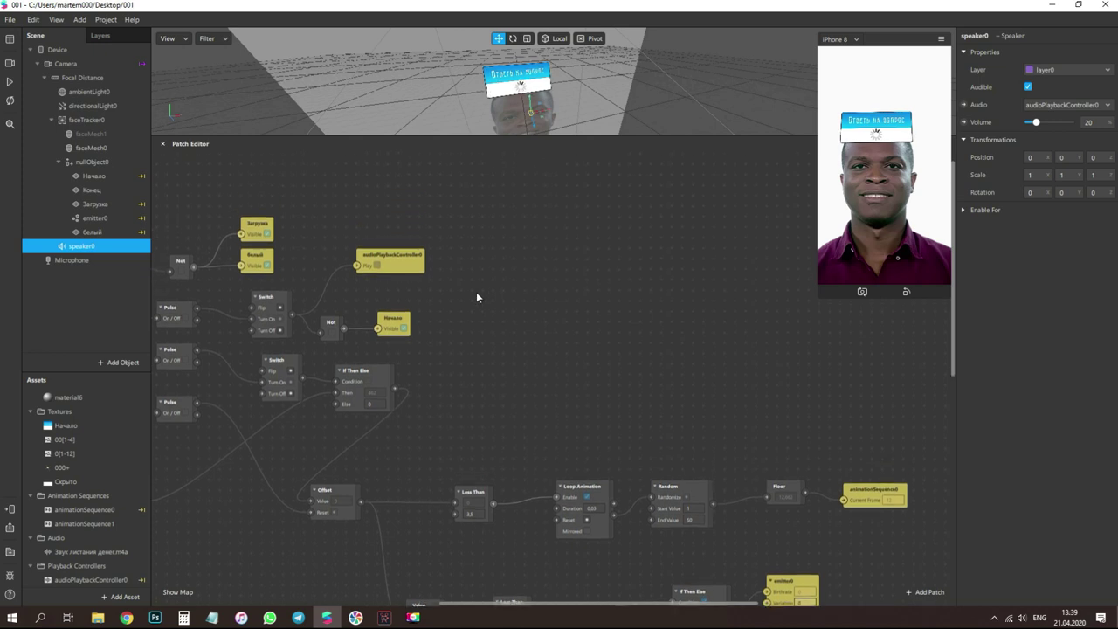
- Inspect the exact position values of the Начало and Конец planes
{"action": "left_click", "coordinate": [98, 176]}
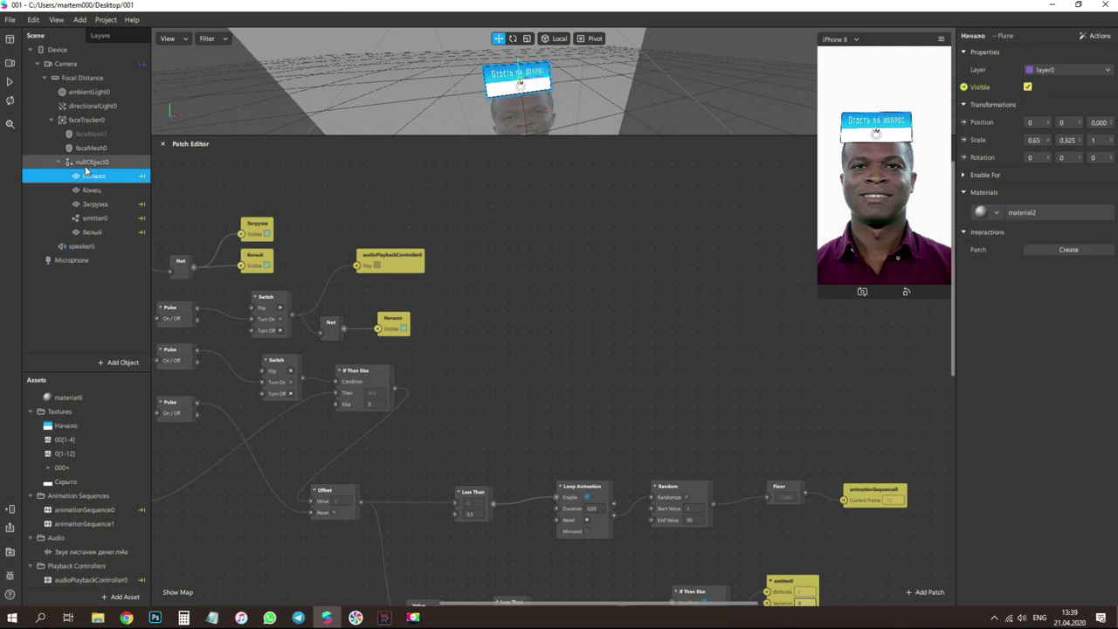
{"action": "left_click", "coordinate": [1103, 122]}
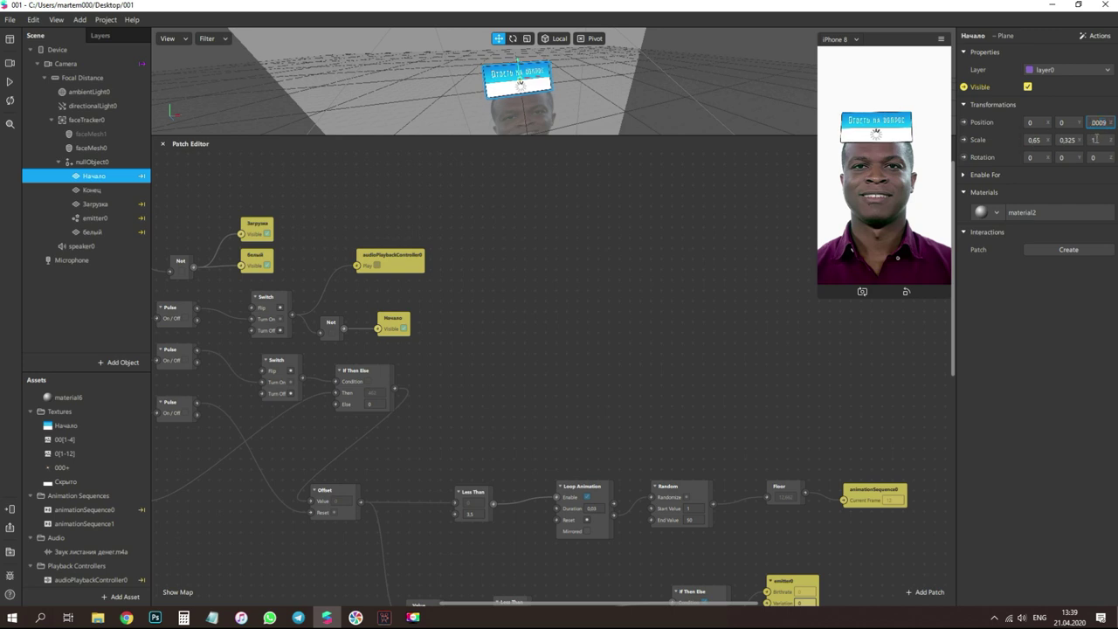
{"action": "left_click", "coordinate": [140, 190]}
{"action": "left_click", "coordinate": [1038, 124]}
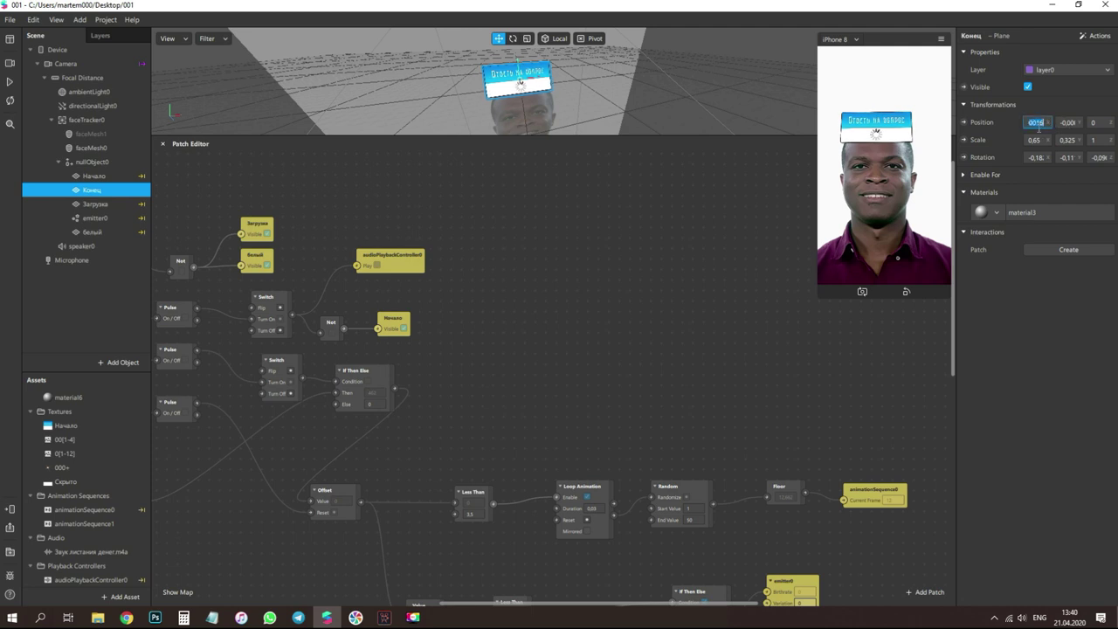
{"action": "type", "text": "0,03"}
{"action": "left_click_drag", "start_coordinate": [1038, 122], "coordinate": [1016, 123]}
{"action": "key", "text": "Return"}
{"action": "left_click_drag", "start_coordinate": [1068, 122], "coordinate": [1082, 127]}
{"action": "left_click", "coordinate": [1072, 126]}
- Inspect the position values of Загрузка and белый, and enlarge the device preview
{"action": "left_click", "coordinate": [110, 205]}
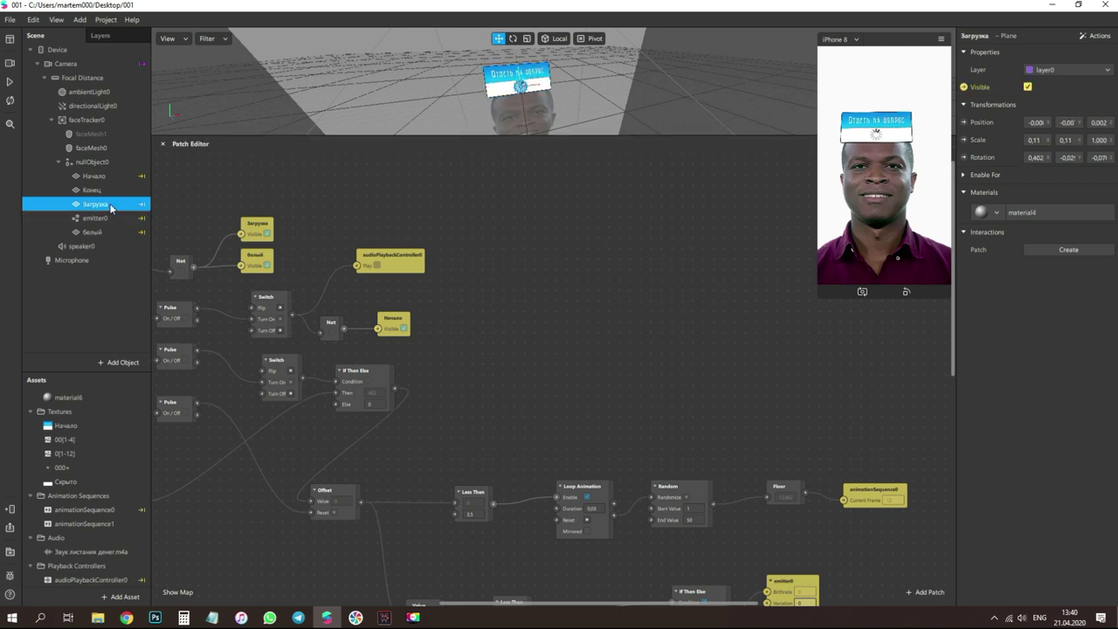
{"action": "double_click", "coordinate": [1096, 124]}
{"action": "left_click", "coordinate": [122, 219]}
{"action": "left_click", "coordinate": [120, 234]}
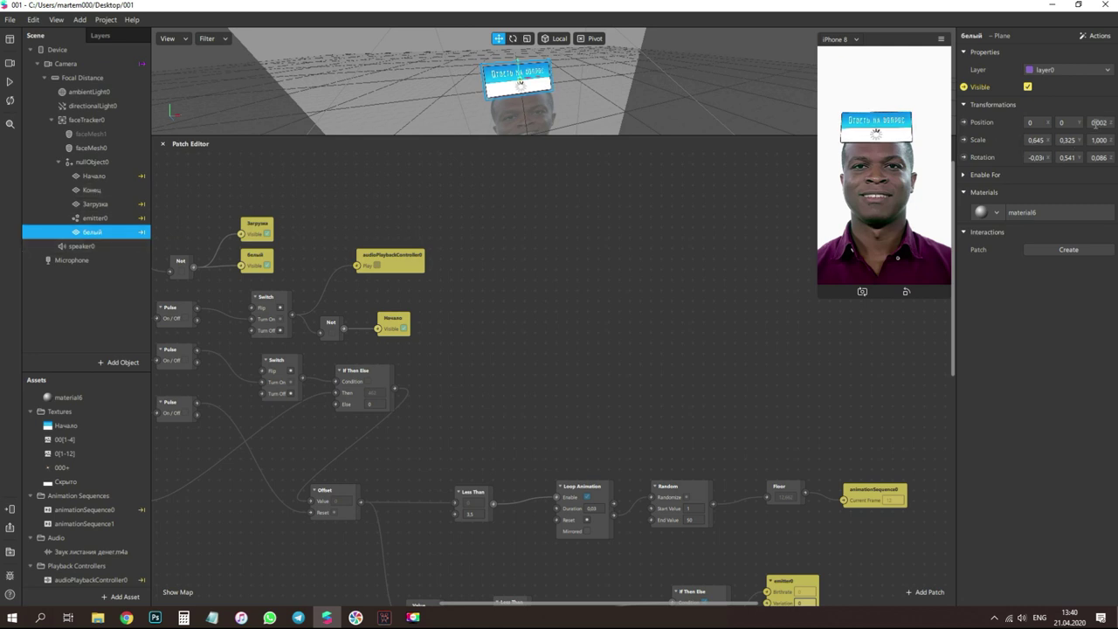
{"action": "left_click", "coordinate": [1049, 124]}
{"action": "left_click", "coordinate": [1112, 125]}
{"action": "left_click", "coordinate": [760, 326]}
{"action": "left_click_drag", "start_coordinate": [820, 295], "coordinate": [748, 423]}
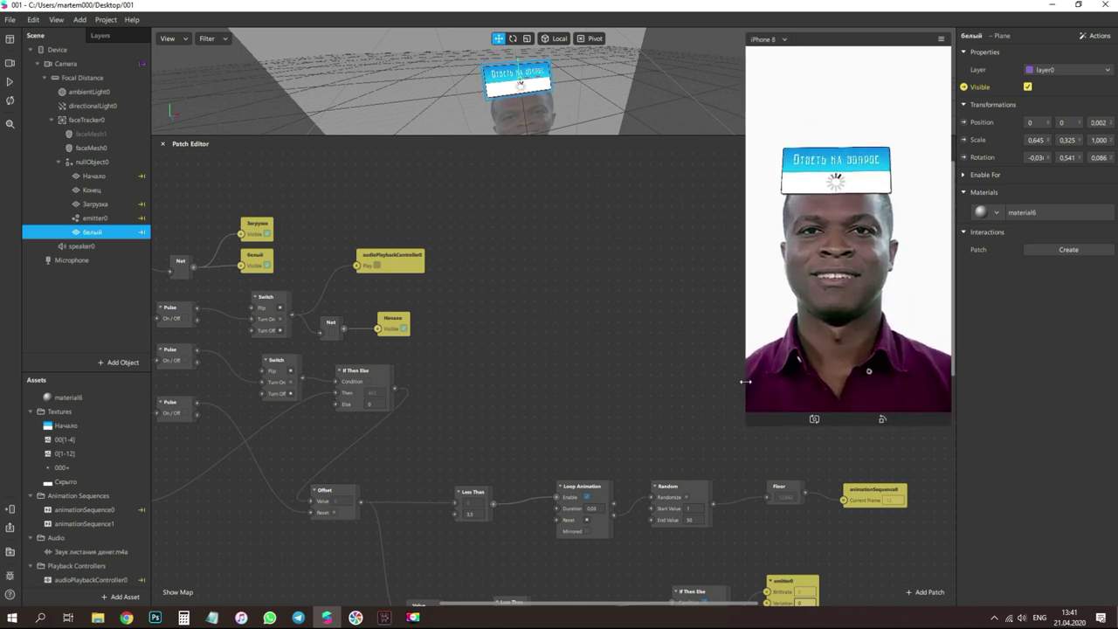
- Switch to Chrome and open the SPARK AR - Маски в Instagram community from the Патчи topic
{"action": "left_click", "coordinate": [1053, 6]}
{"action": "left_click", "coordinate": [128, 613]}
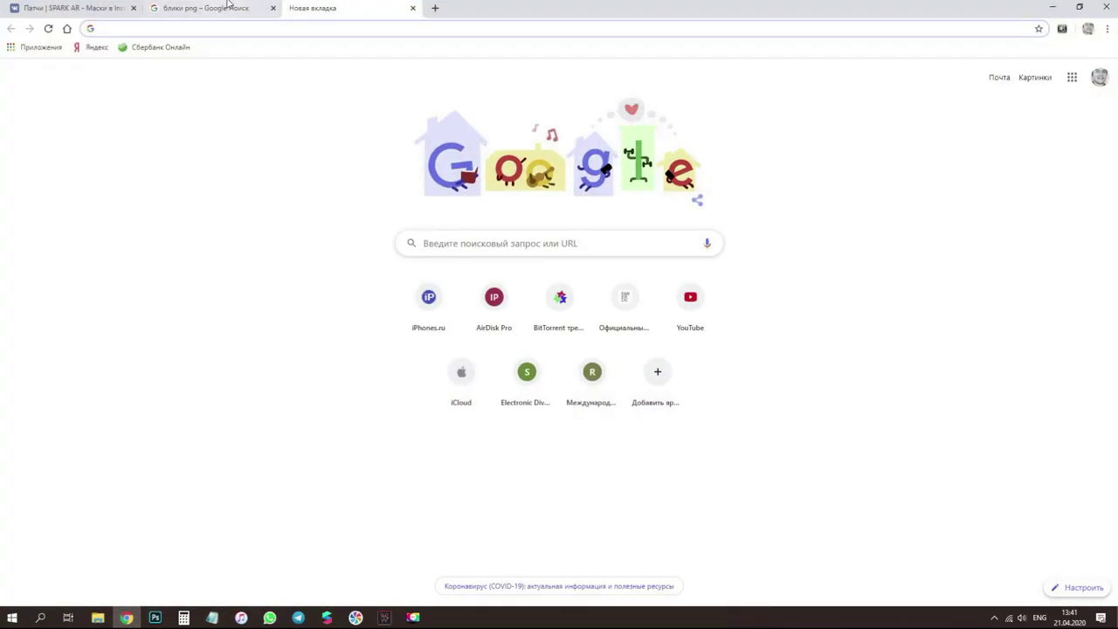
{"action": "left_click", "coordinate": [89, 12]}
{"action": "left_click", "coordinate": [145, 247]}
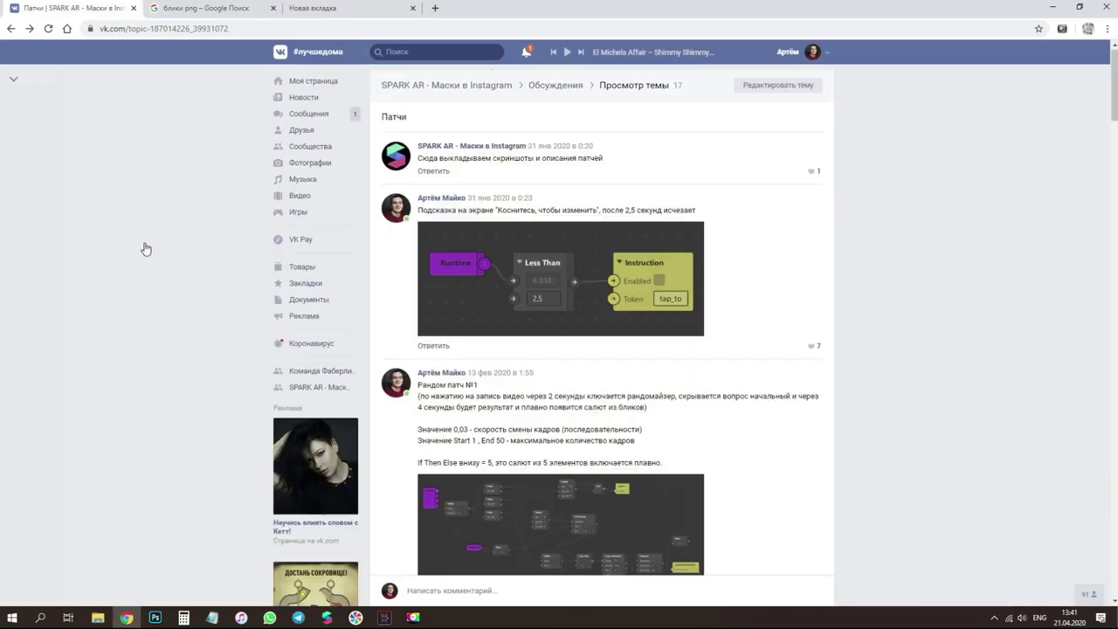
{"action": "left_click", "coordinate": [496, 90]}
{"action": "scroll", "coordinate": [516, 159], "scroll_direction": "up", "scroll_amount": 1}
{"action": "scroll", "coordinate": [516, 162], "scroll_direction": "up", "scroll_amount": 5}
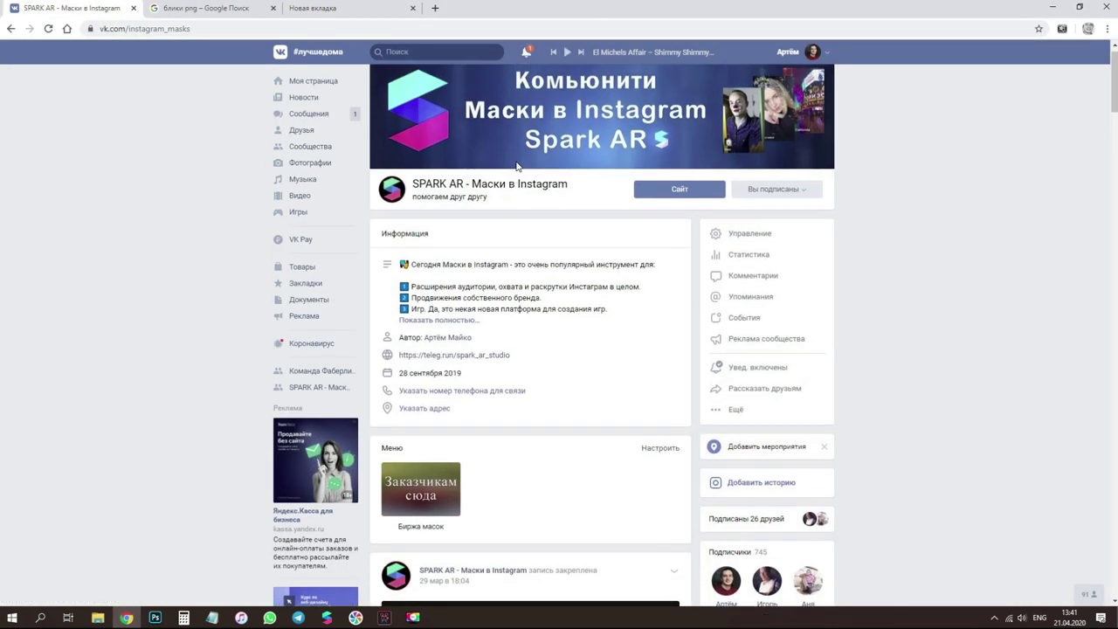
- Look through the community's discussions, links and recent posts, and return to the start of the page
{"action": "scroll", "coordinate": [772, 576], "scroll_direction": "down", "scroll_amount": 5}
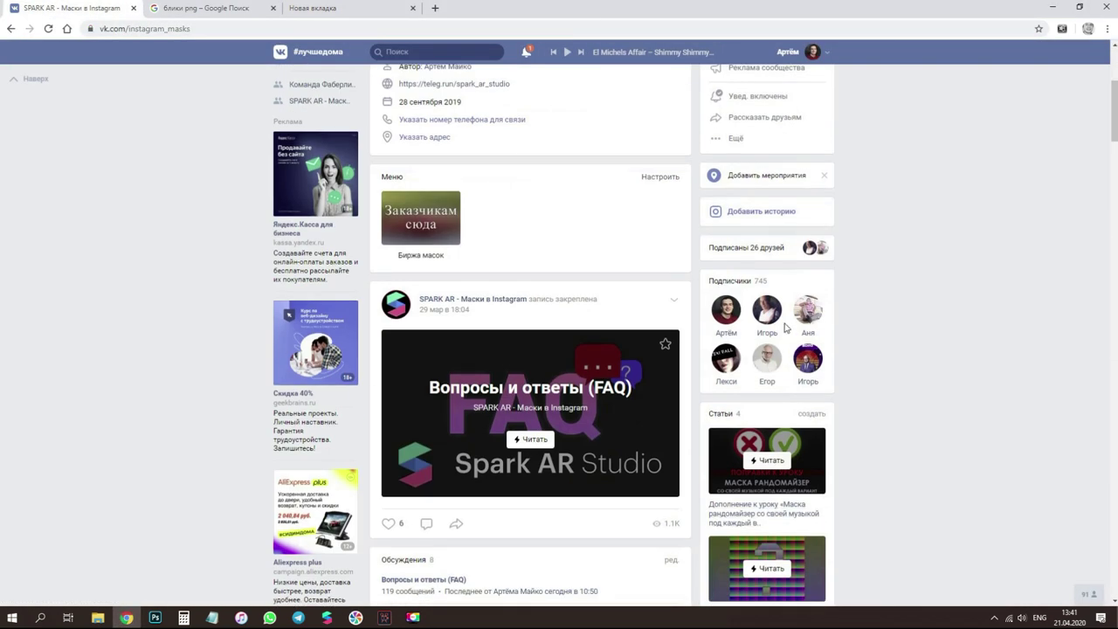
{"action": "scroll", "coordinate": [724, 286], "scroll_direction": "down", "scroll_amount": 2}
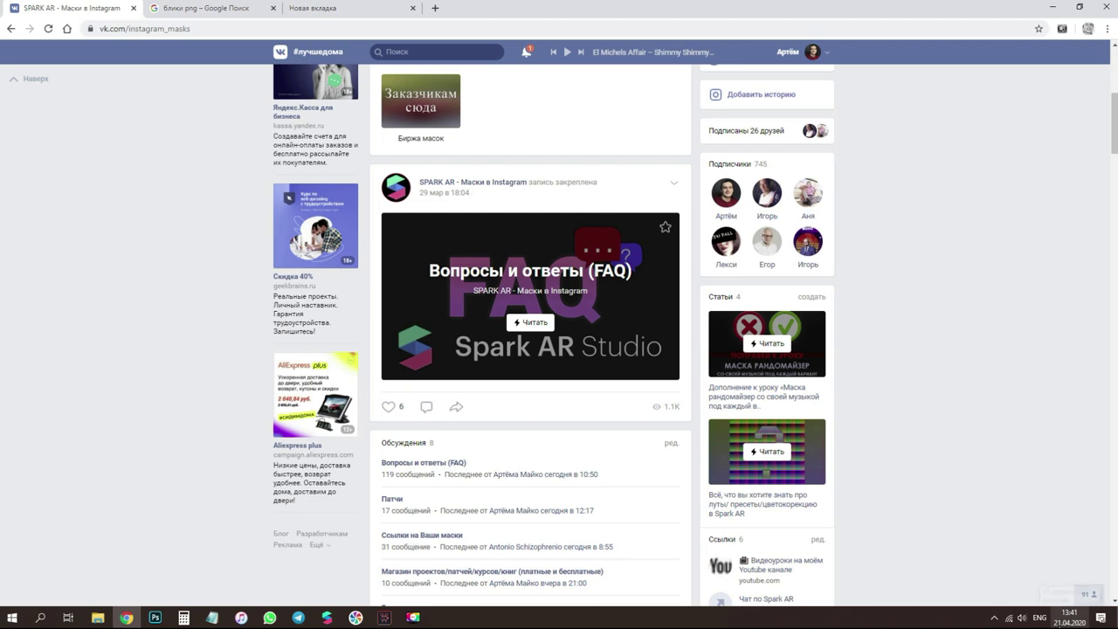
{"action": "scroll", "coordinate": [1014, 328], "scroll_direction": "down", "scroll_amount": 4}
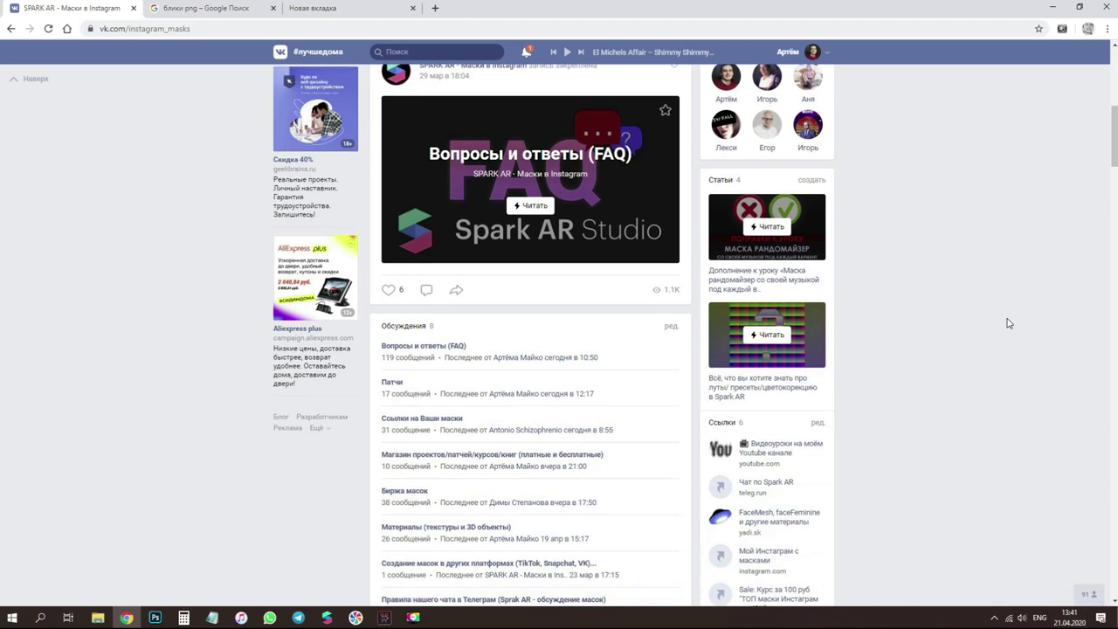
{"action": "scroll", "coordinate": [1003, 326], "scroll_direction": "down", "scroll_amount": 3}
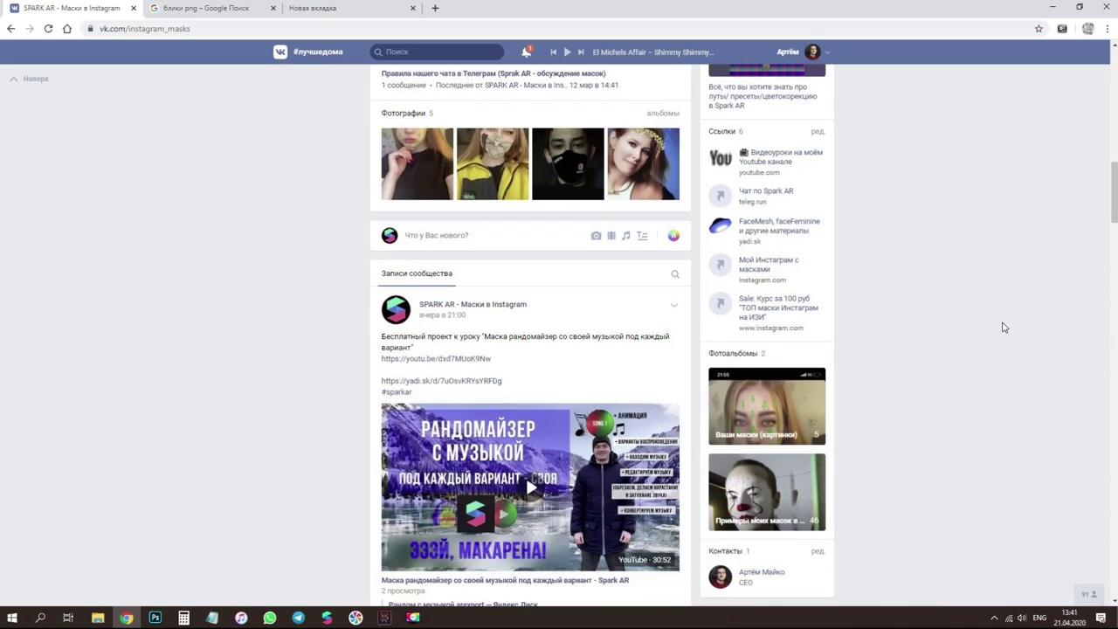
{"action": "scroll", "coordinate": [1003, 325], "scroll_direction": "up", "scroll_amount": 4}
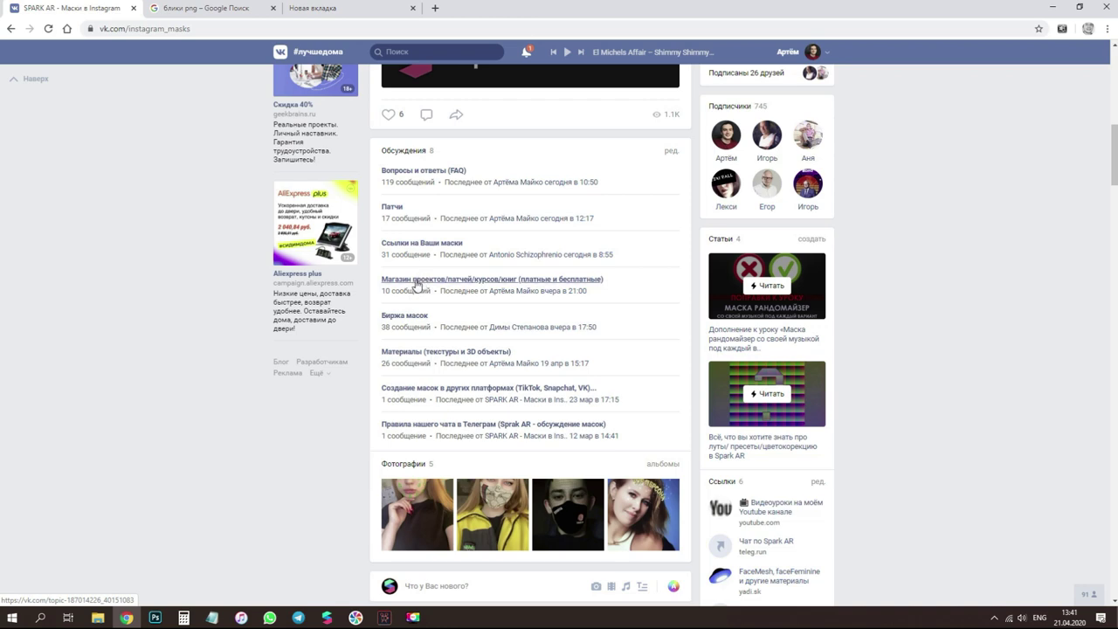
{"action": "scroll", "coordinate": [417, 285], "scroll_direction": "down", "scroll_amount": 10}
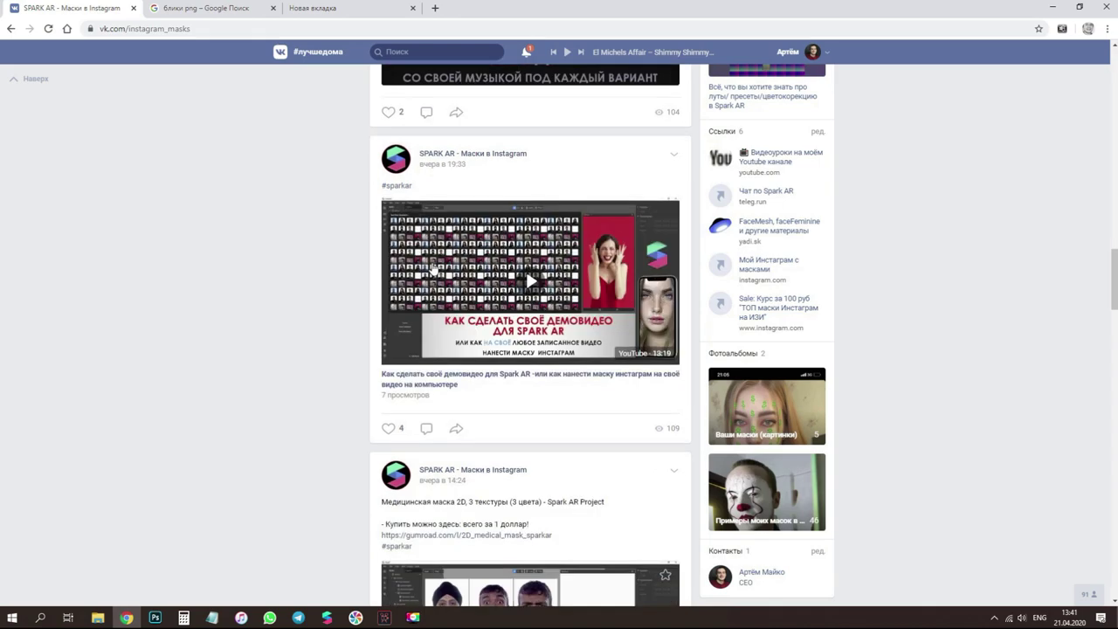
{"action": "scroll", "coordinate": [433, 269], "scroll_direction": "down", "scroll_amount": 12}
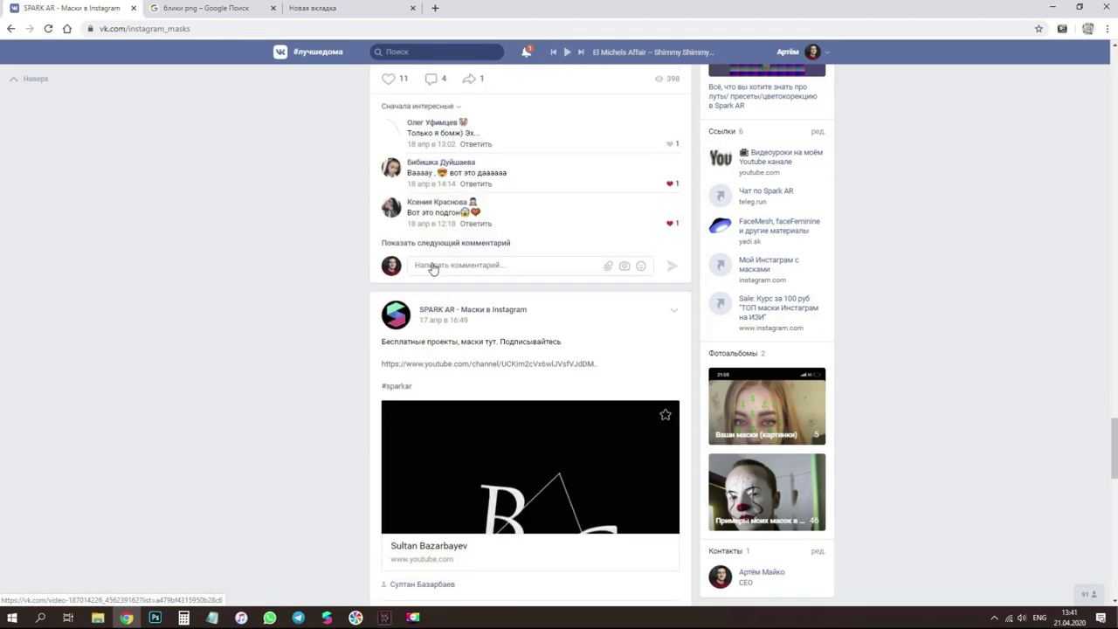
{"action": "scroll", "coordinate": [433, 268], "scroll_direction": "down", "scroll_amount": 10}
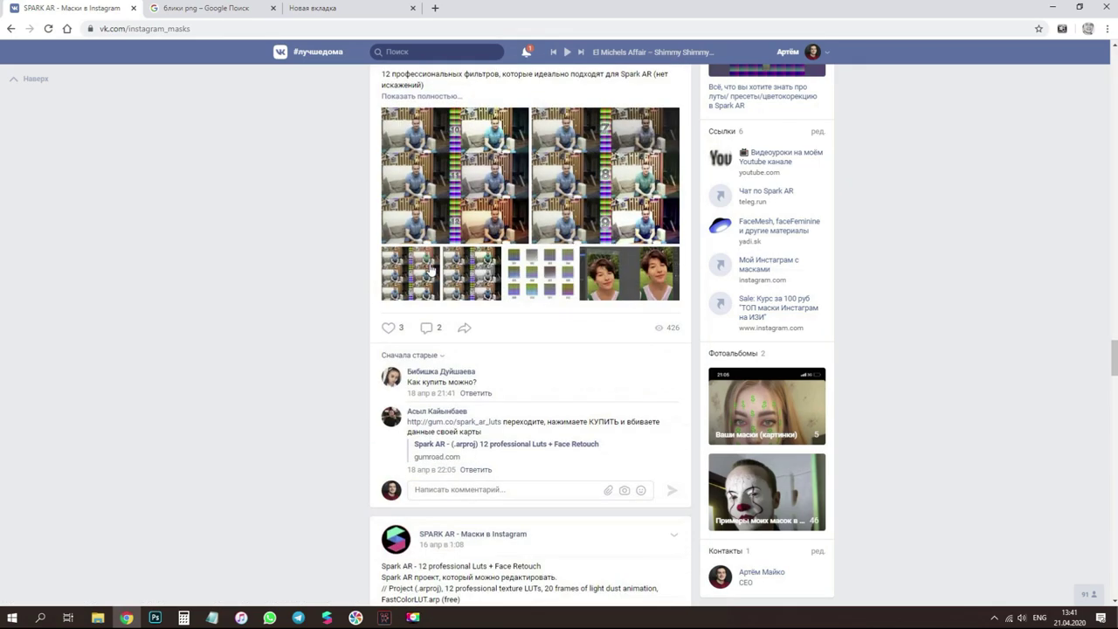
{"action": "scroll", "coordinate": [430, 289], "scroll_direction": "up", "scroll_amount": 5}
{"action": "scroll", "coordinate": [430, 288], "scroll_direction": "up", "scroll_amount": 10}
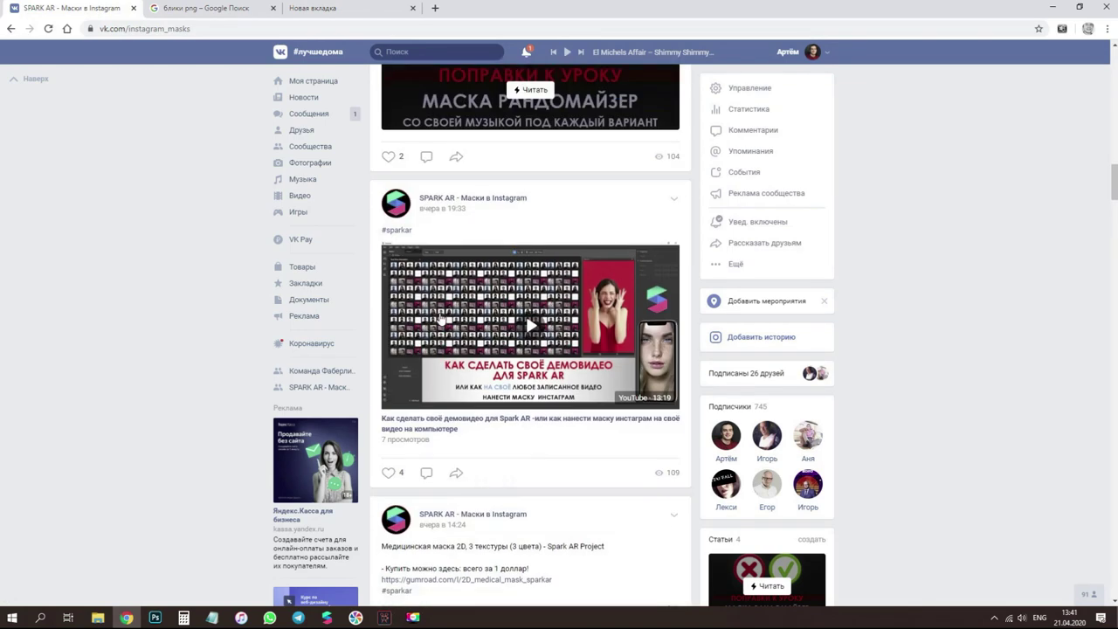
{"action": "scroll", "coordinate": [440, 317], "scroll_direction": "up", "scroll_amount": 10}
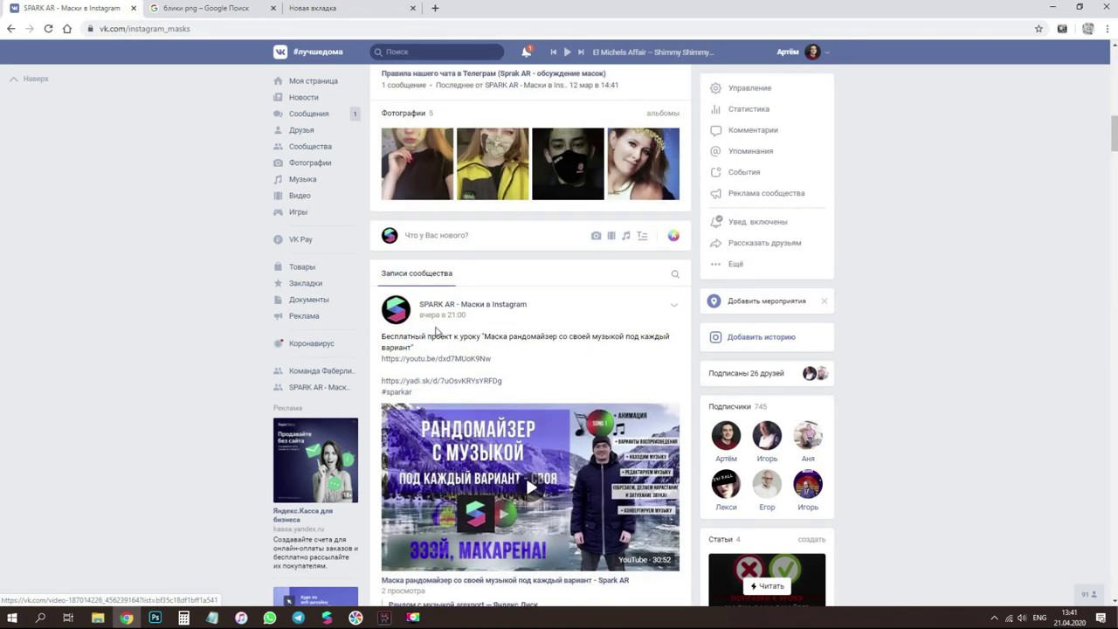
{"action": "scroll", "coordinate": [516, 372], "scroll_direction": "up", "scroll_amount": 10}
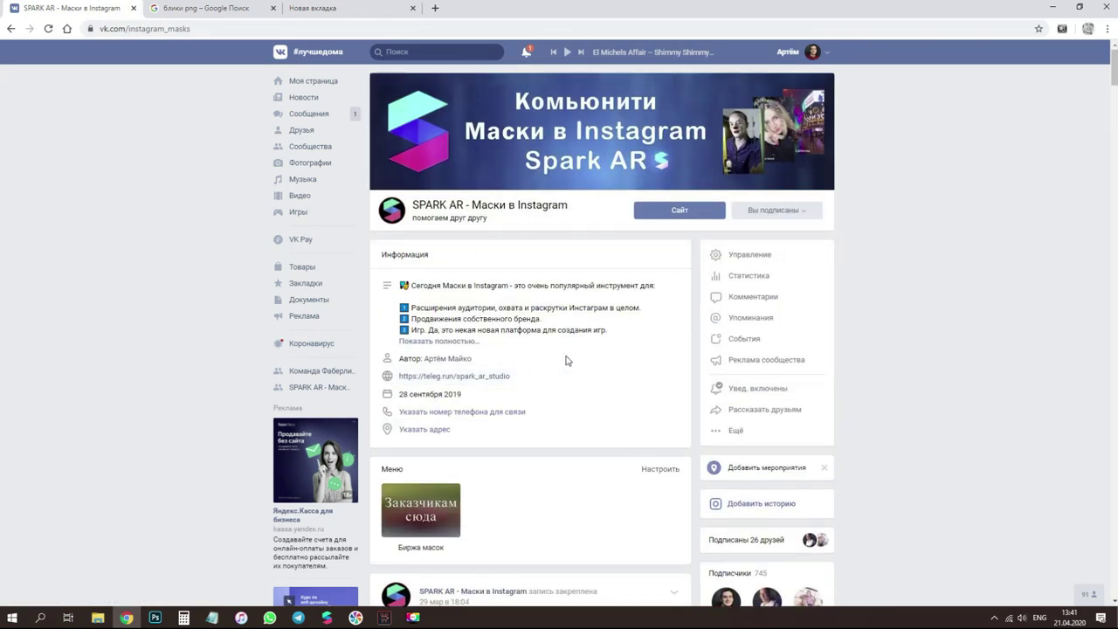